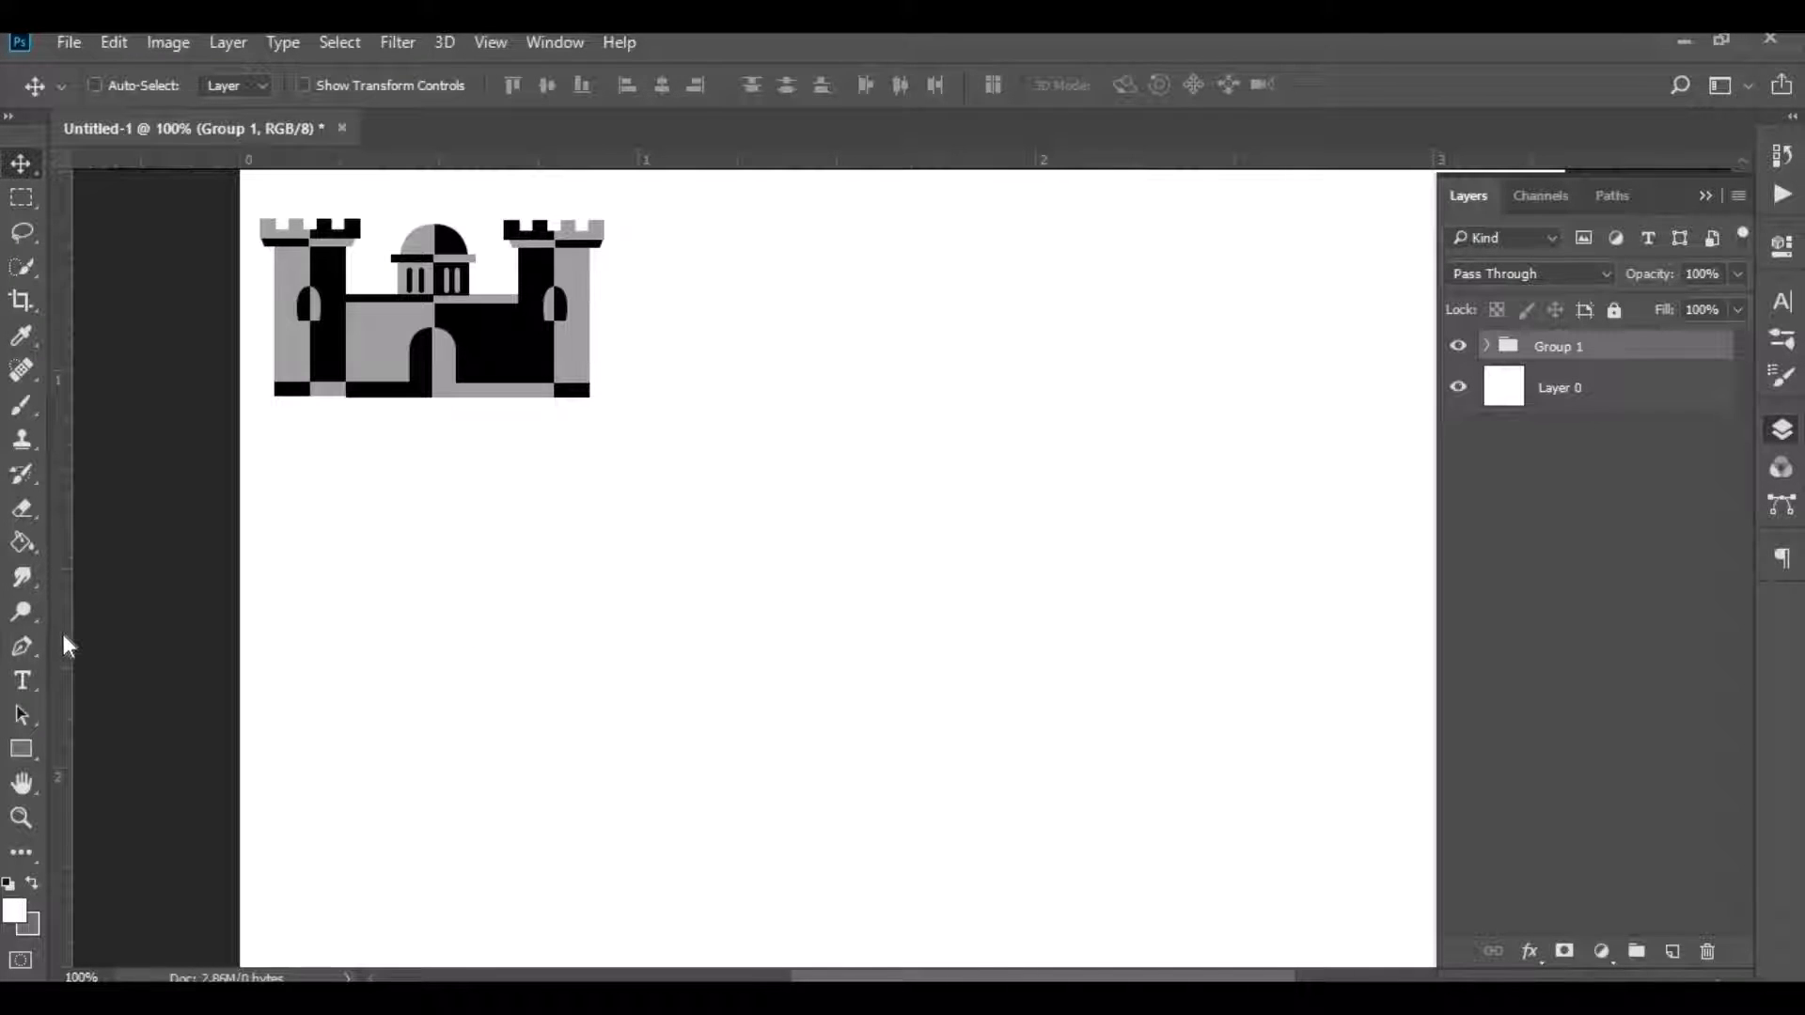
Step: Place a cluster of five vertical guides on the empty canvas right of the castle
{"action": "left_click_drag", "start_coordinate": [64, 633], "coordinate": [1176, 633]}
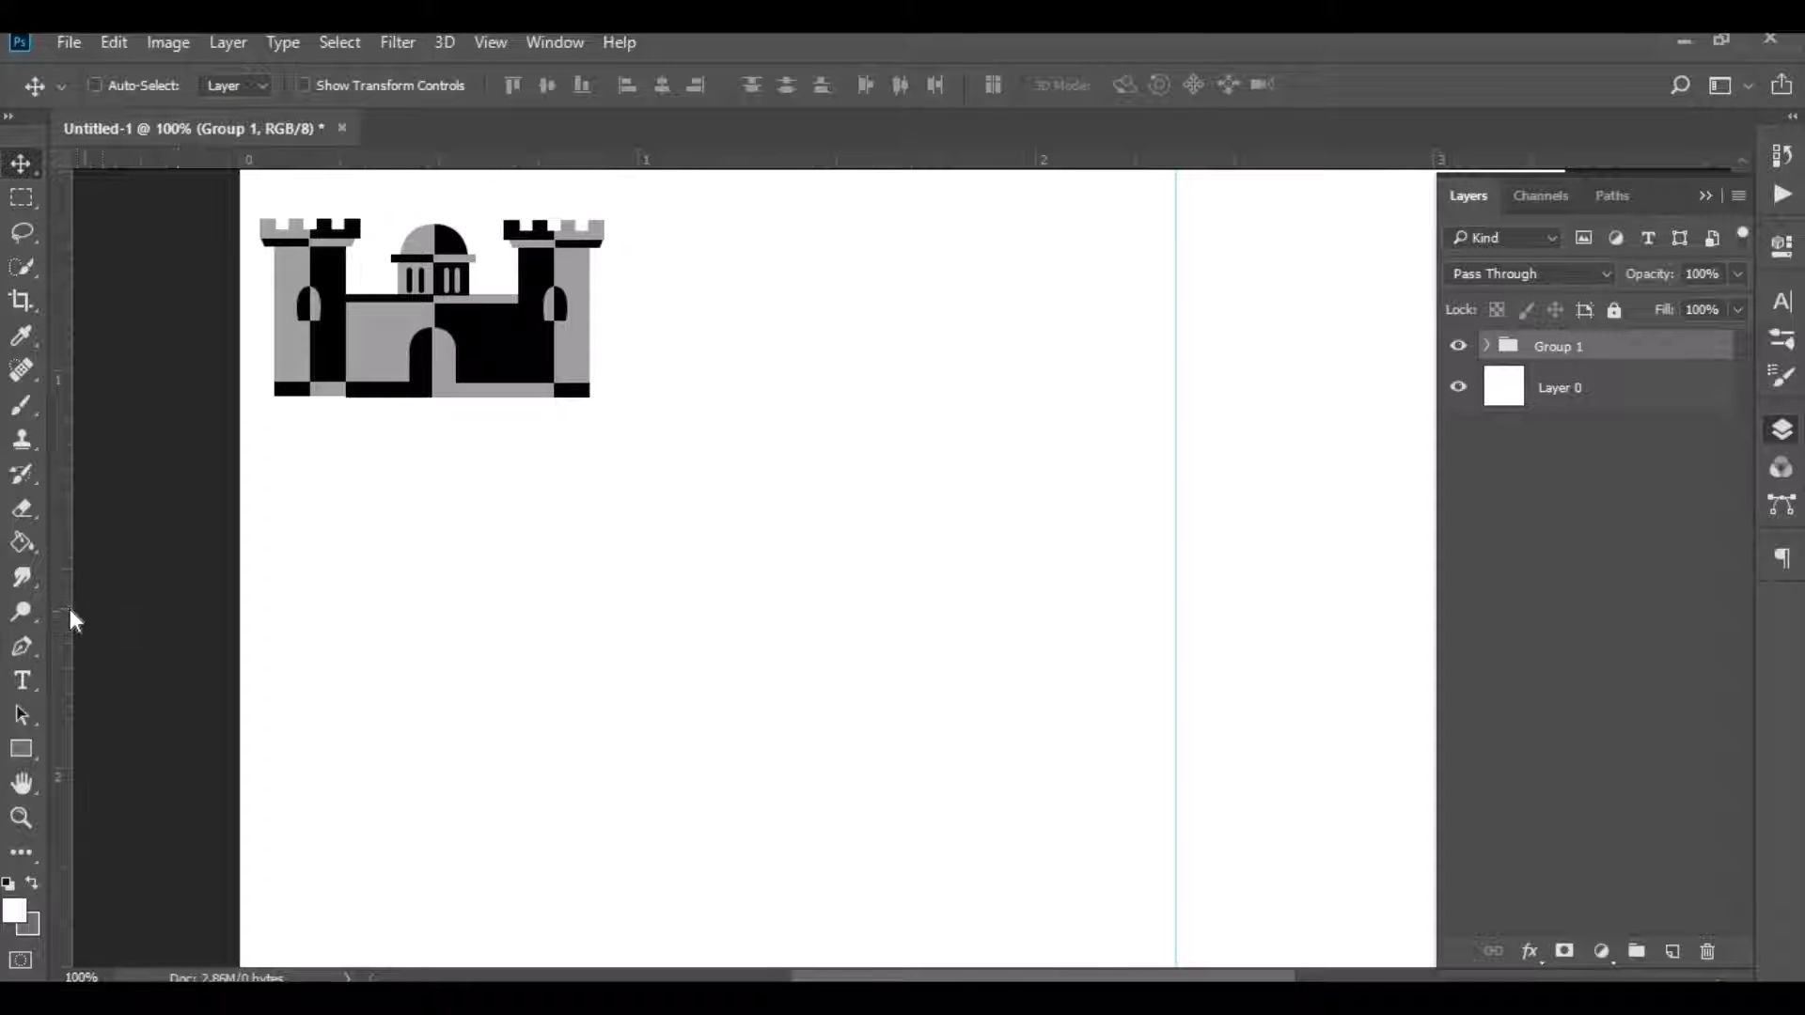
{"action": "left_click_drag", "start_coordinate": [71, 610], "coordinate": [1160, 619]}
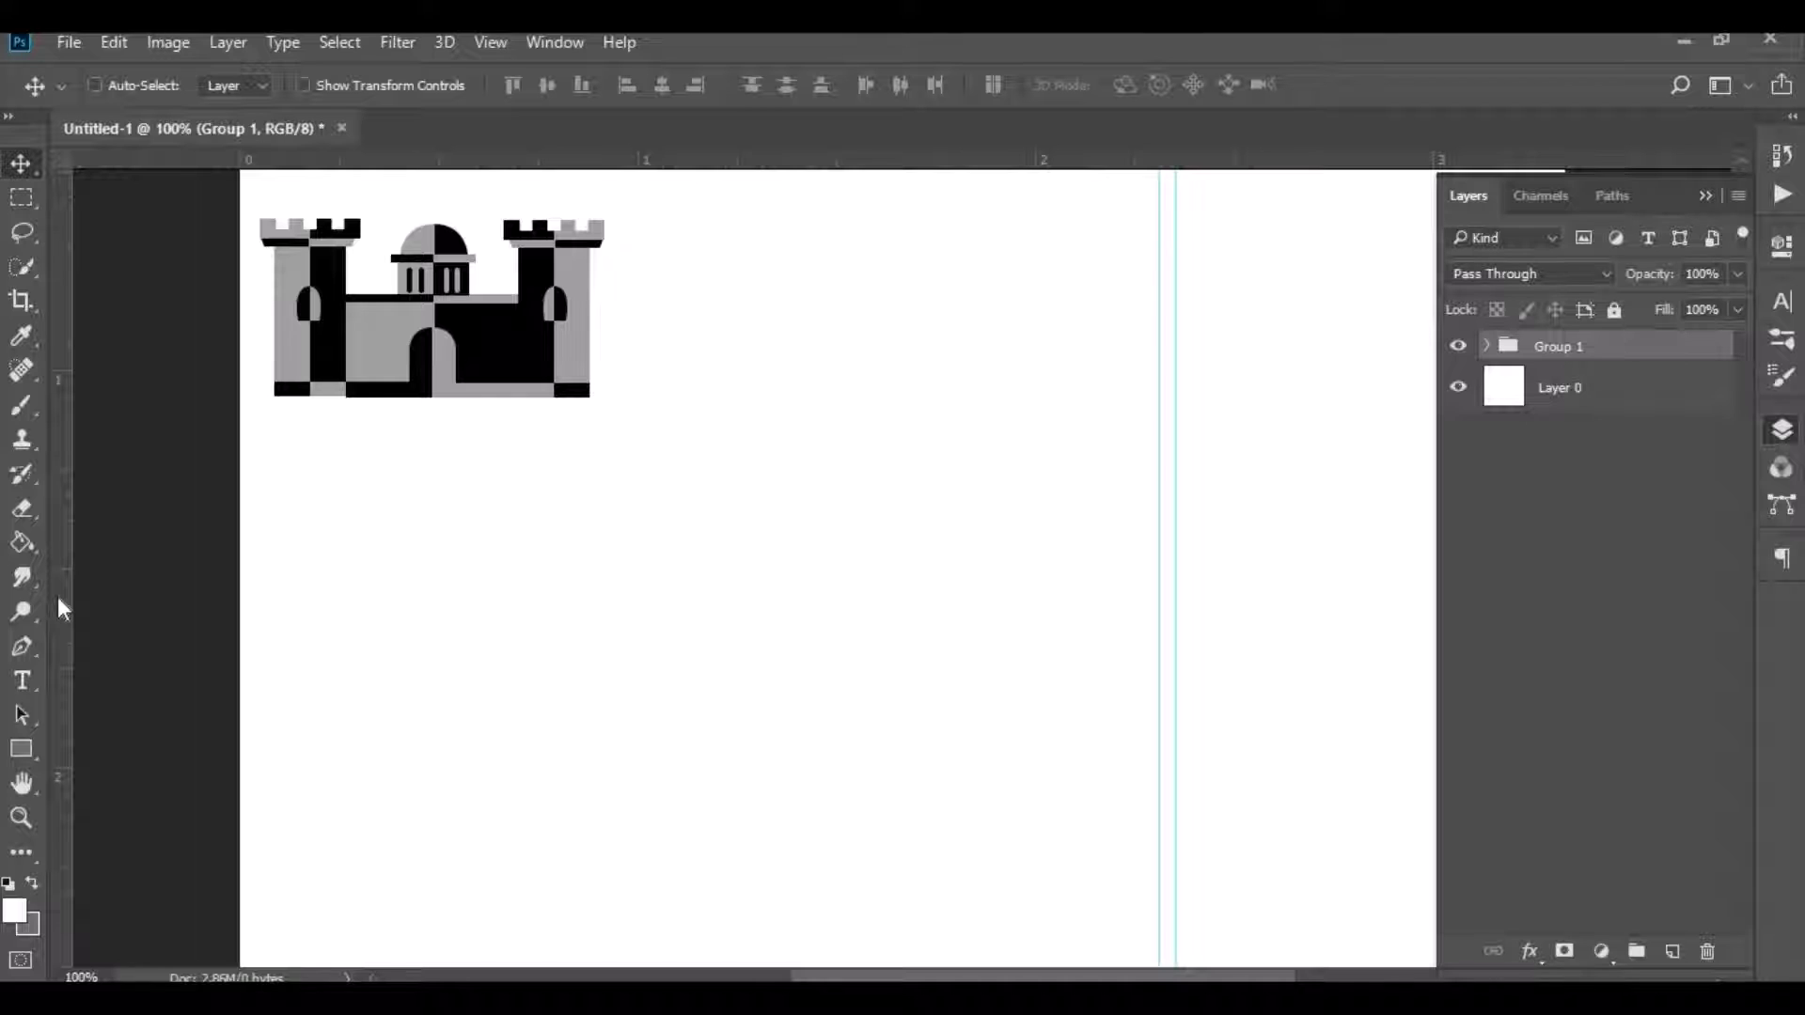
{"action": "left_click_drag", "start_coordinate": [59, 598], "coordinate": [1142, 601]}
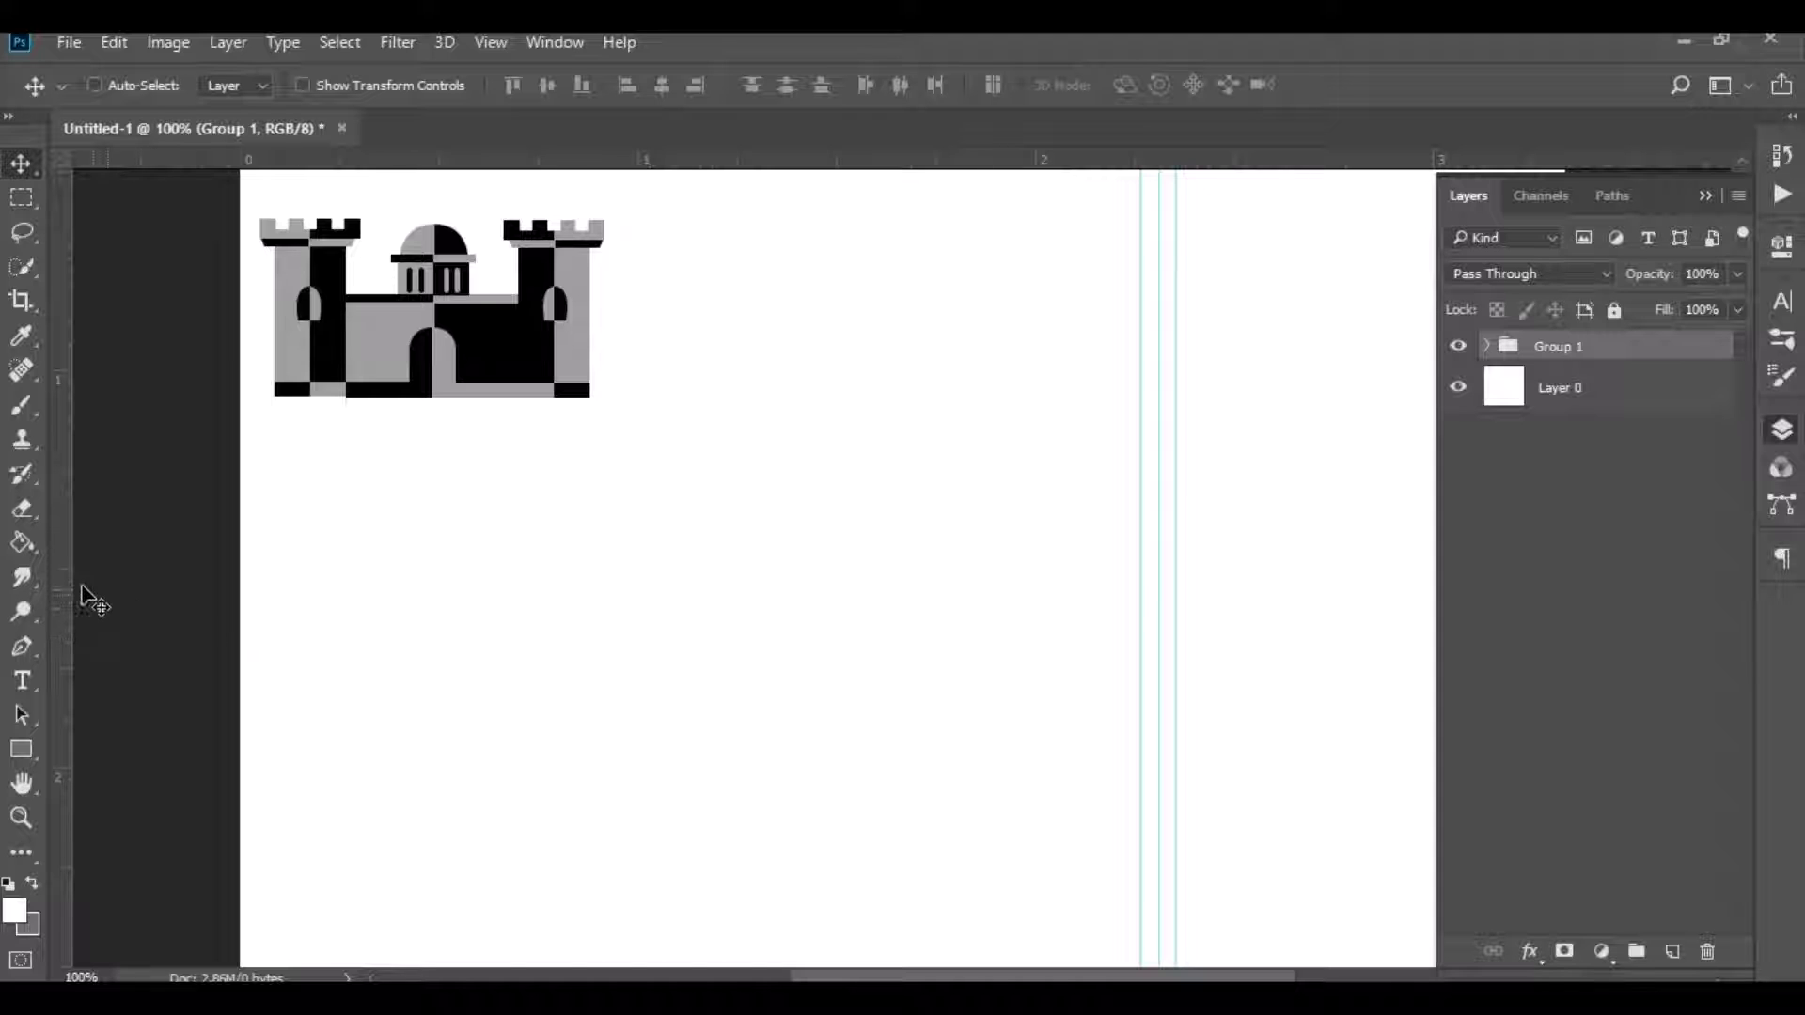
{"action": "left_click_drag", "start_coordinate": [60, 588], "coordinate": [1124, 574]}
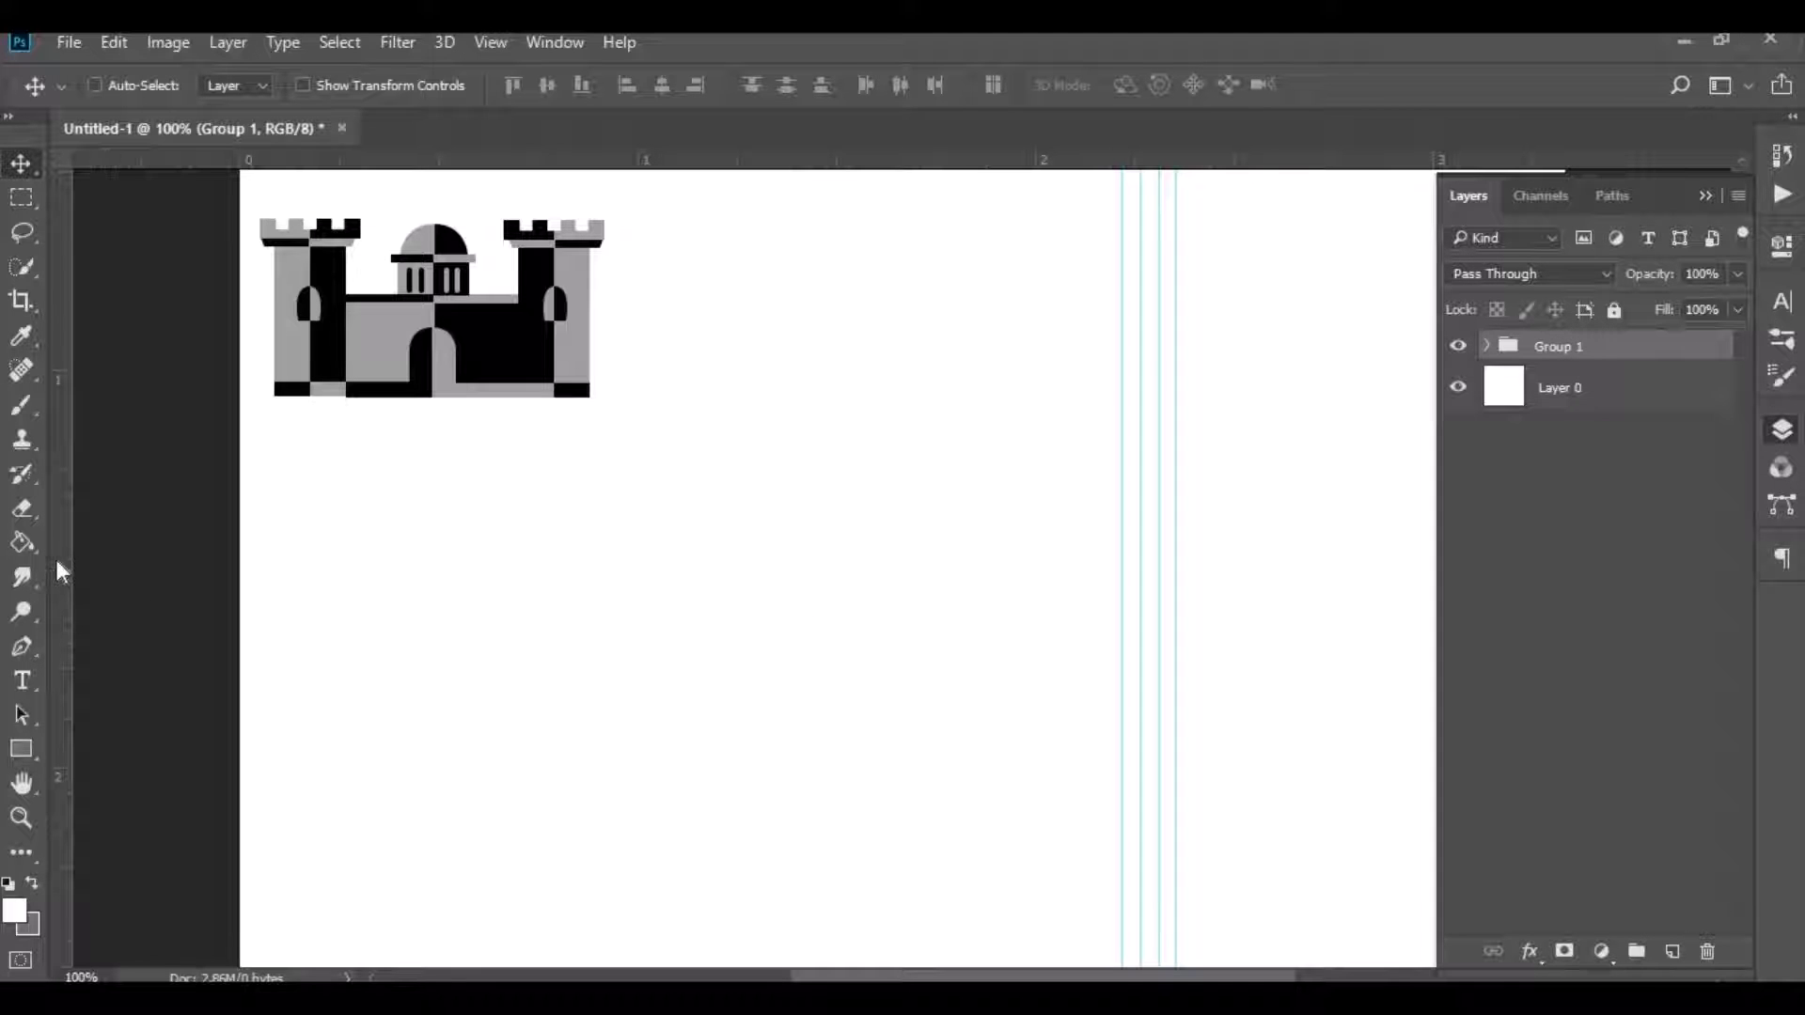
{"action": "left_click_drag", "start_coordinate": [58, 561], "coordinate": [1105, 565]}
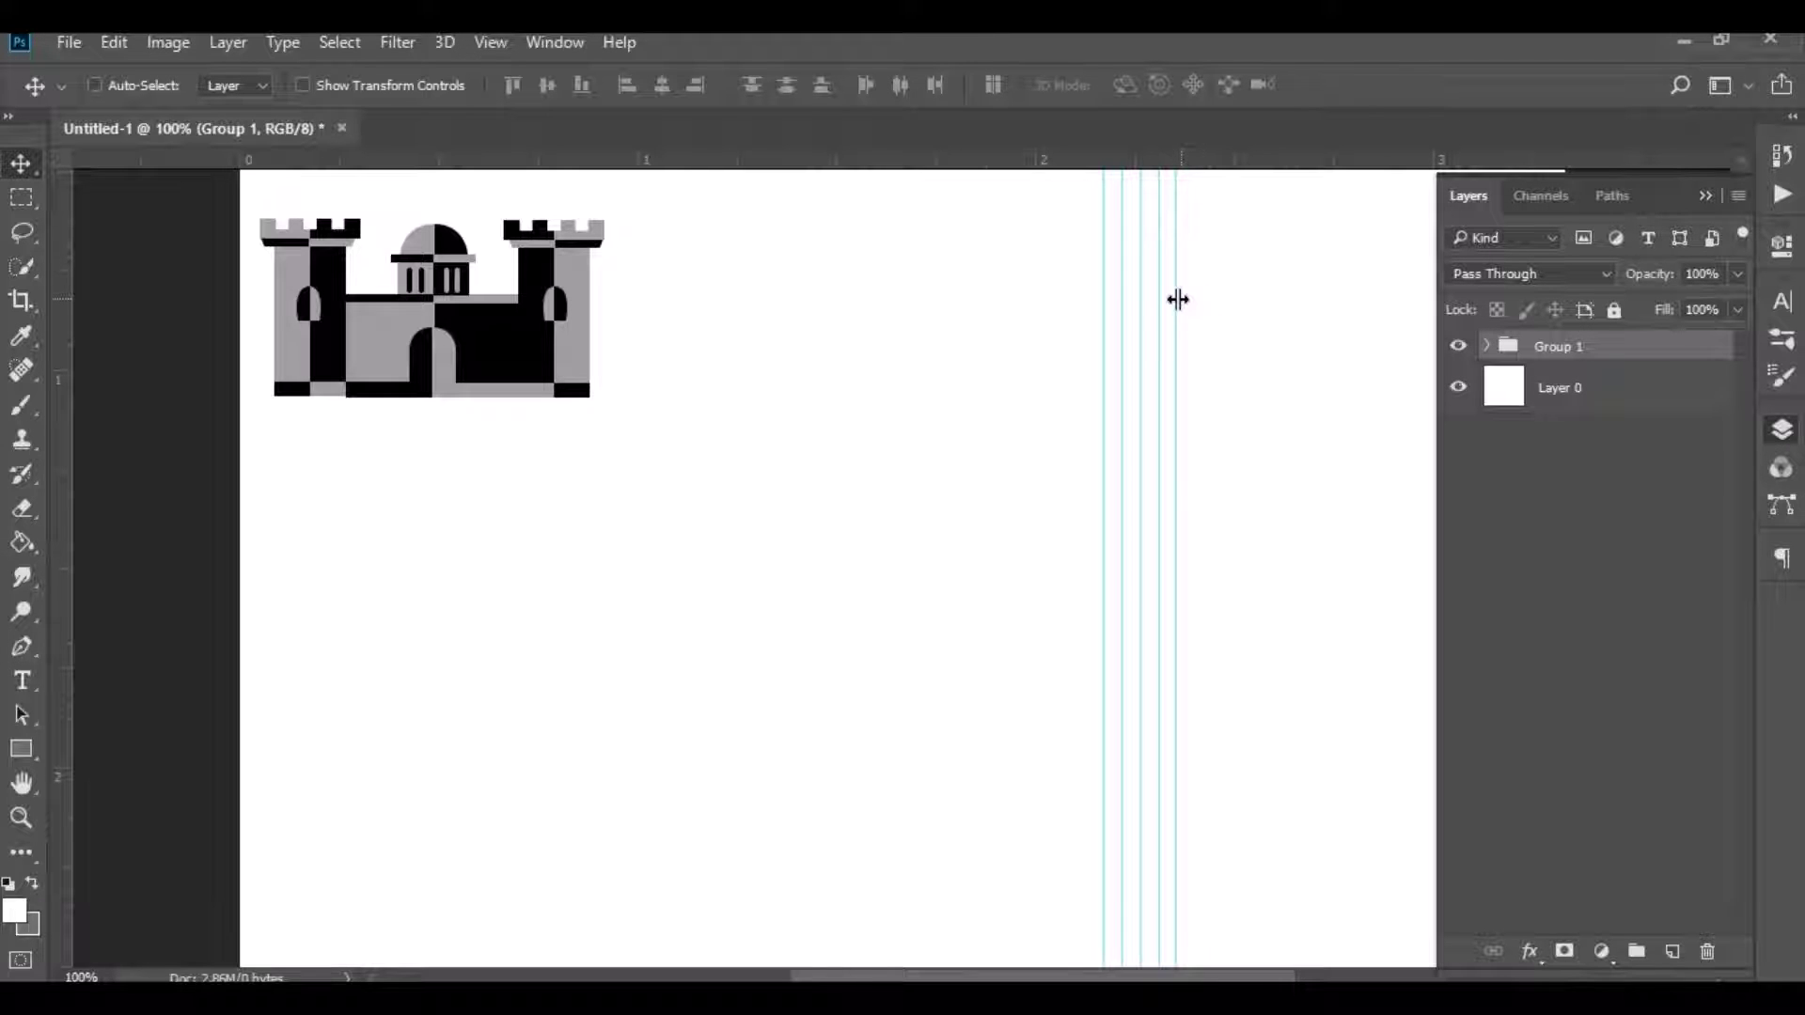
{"action": "left_click_drag", "start_coordinate": [1179, 299], "coordinate": [1180, 299]}
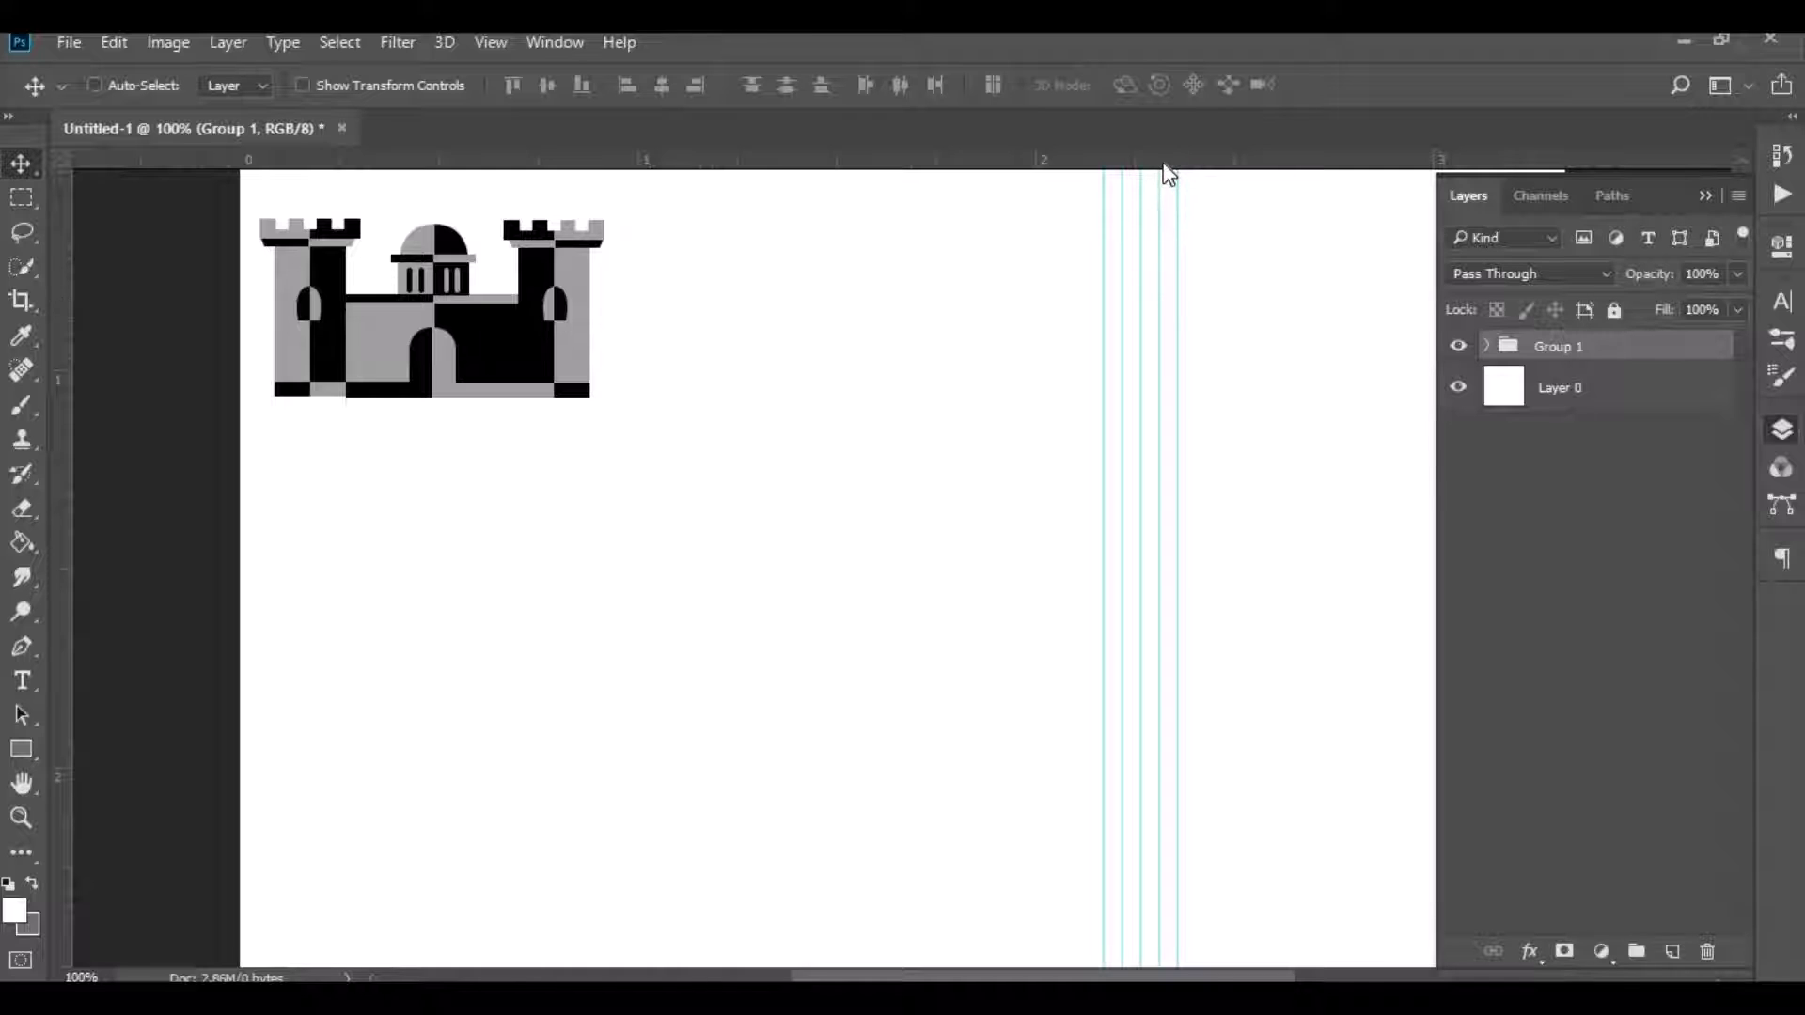
Step: Add three horizontal guides along the castle's base, aligning one with its bottom edge
{"action": "left_click_drag", "start_coordinate": [1165, 171], "coordinate": [1192, 396]}
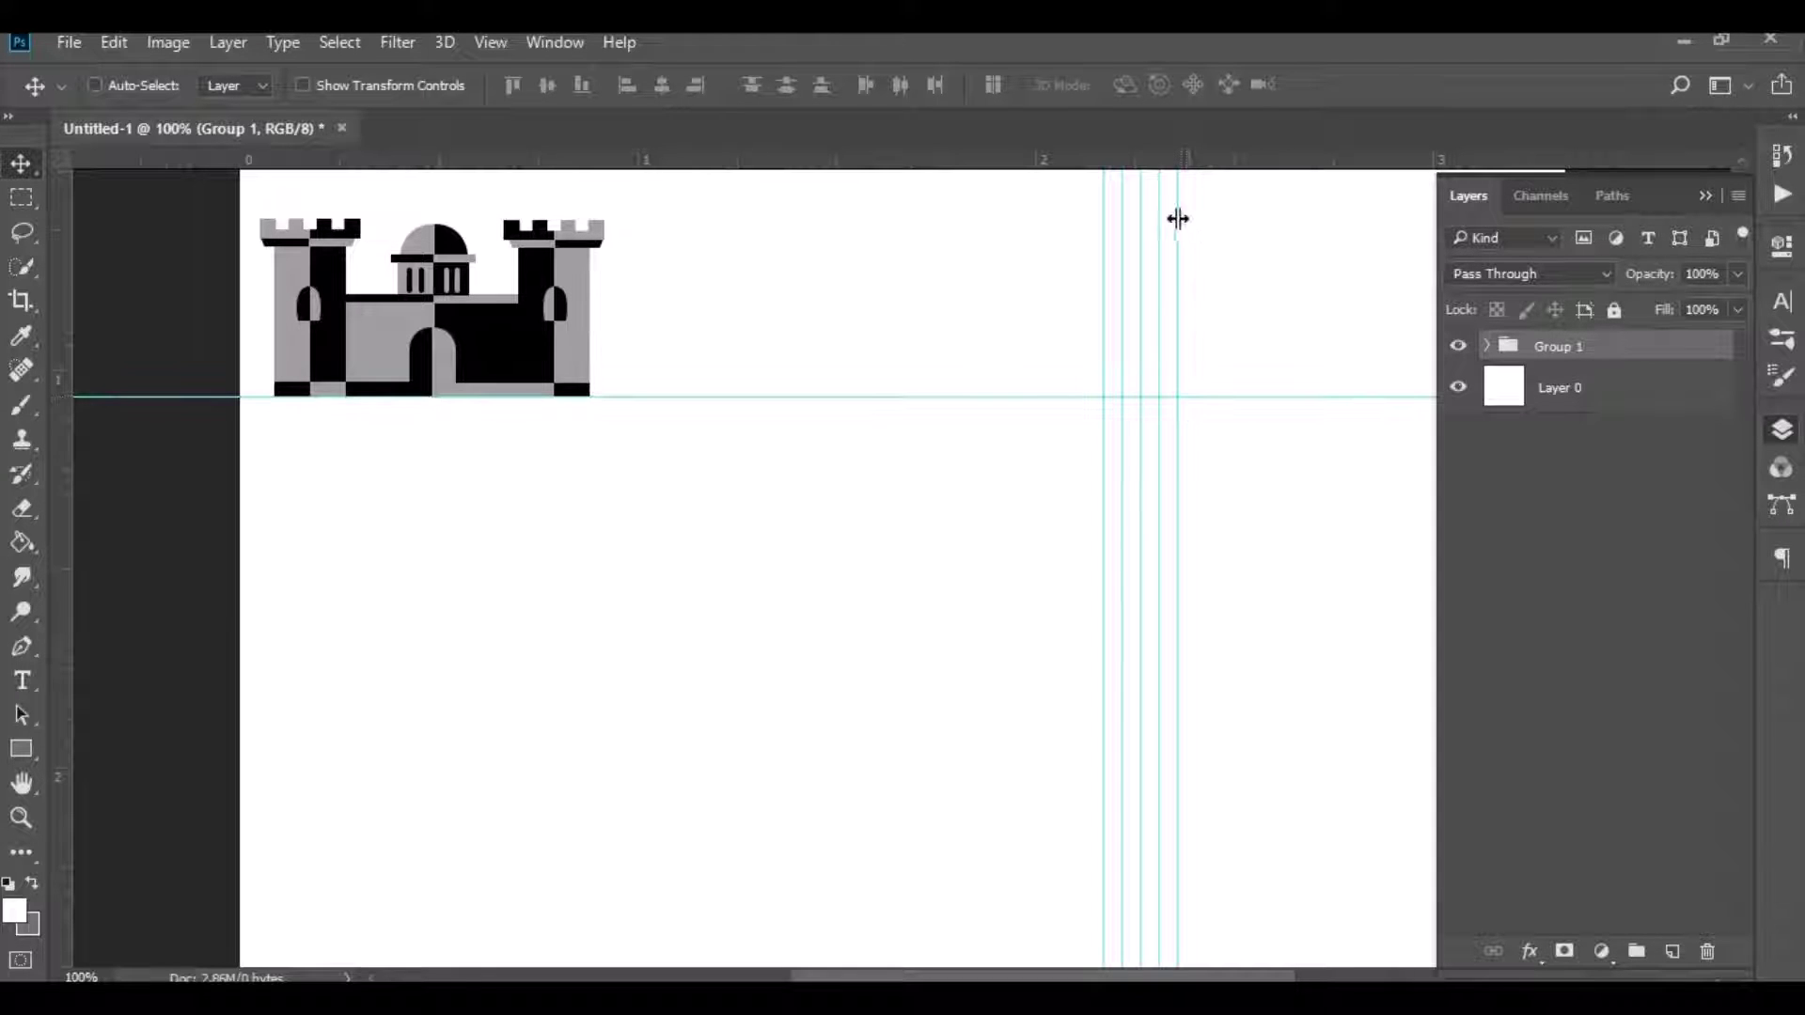
{"action": "left_click_drag", "start_coordinate": [1176, 169], "coordinate": [1208, 380]}
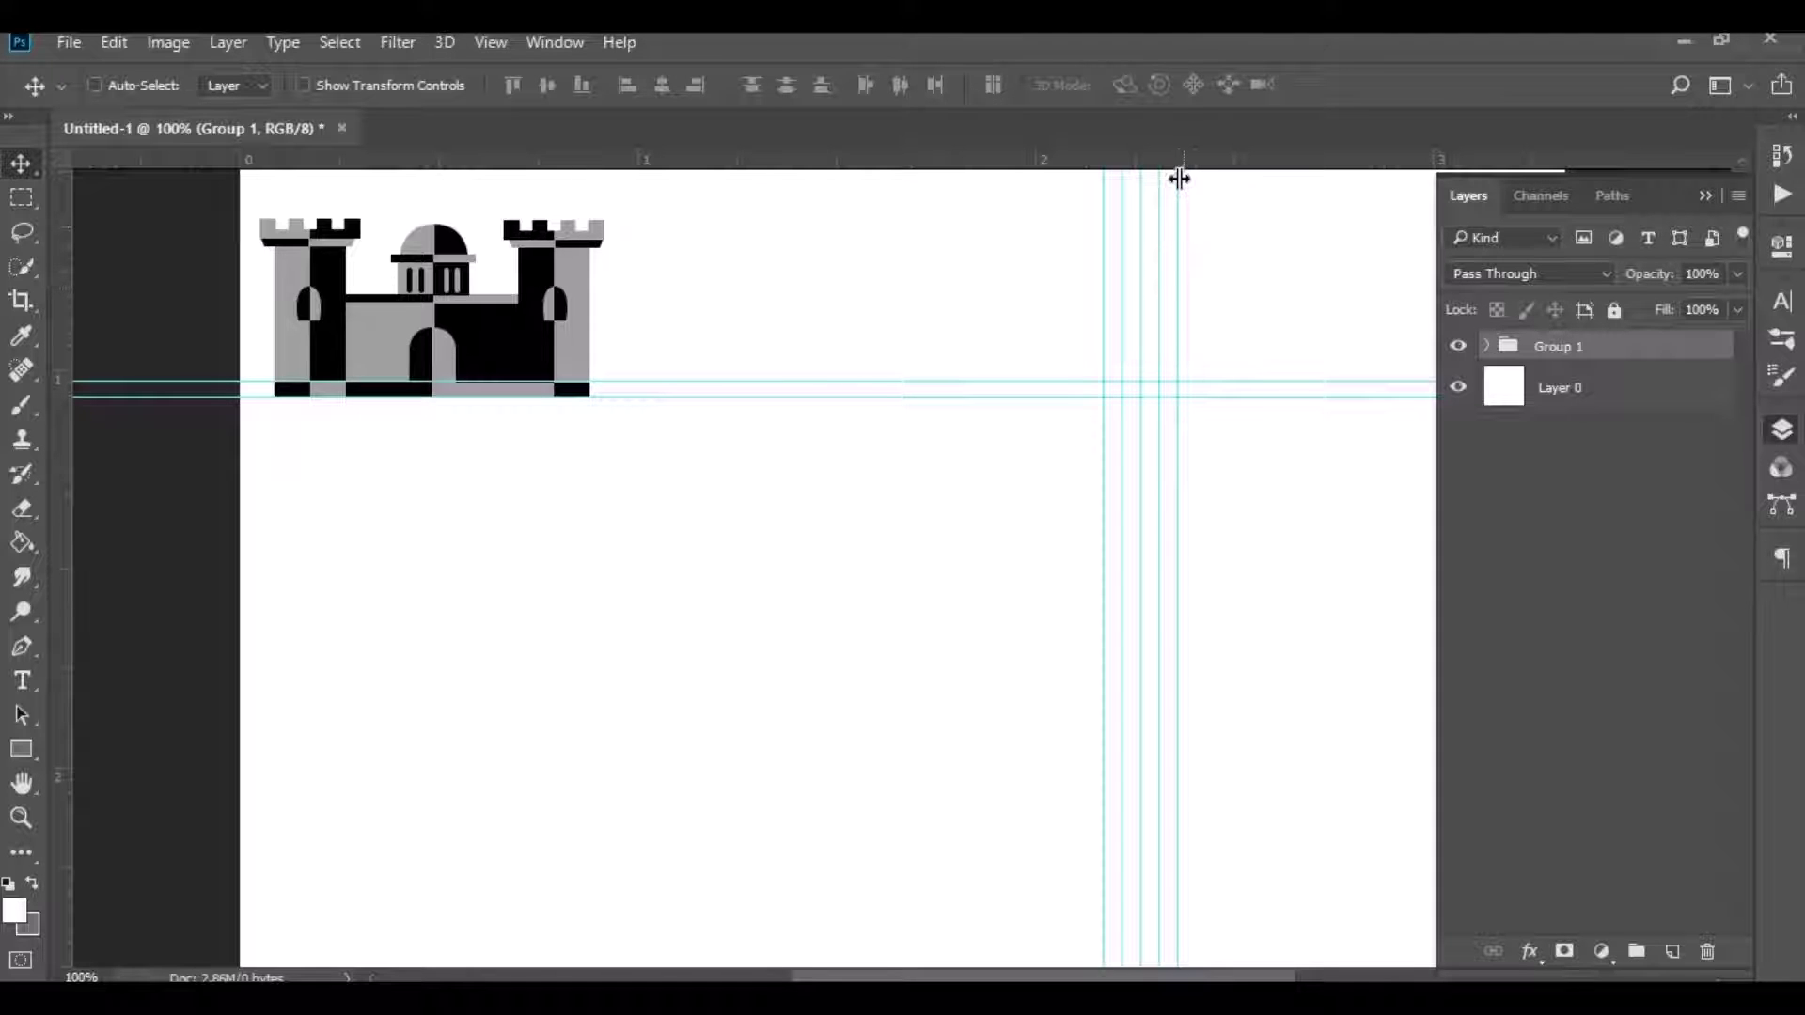
{"action": "left_click_drag", "start_coordinate": [1180, 172], "coordinate": [1206, 362]}
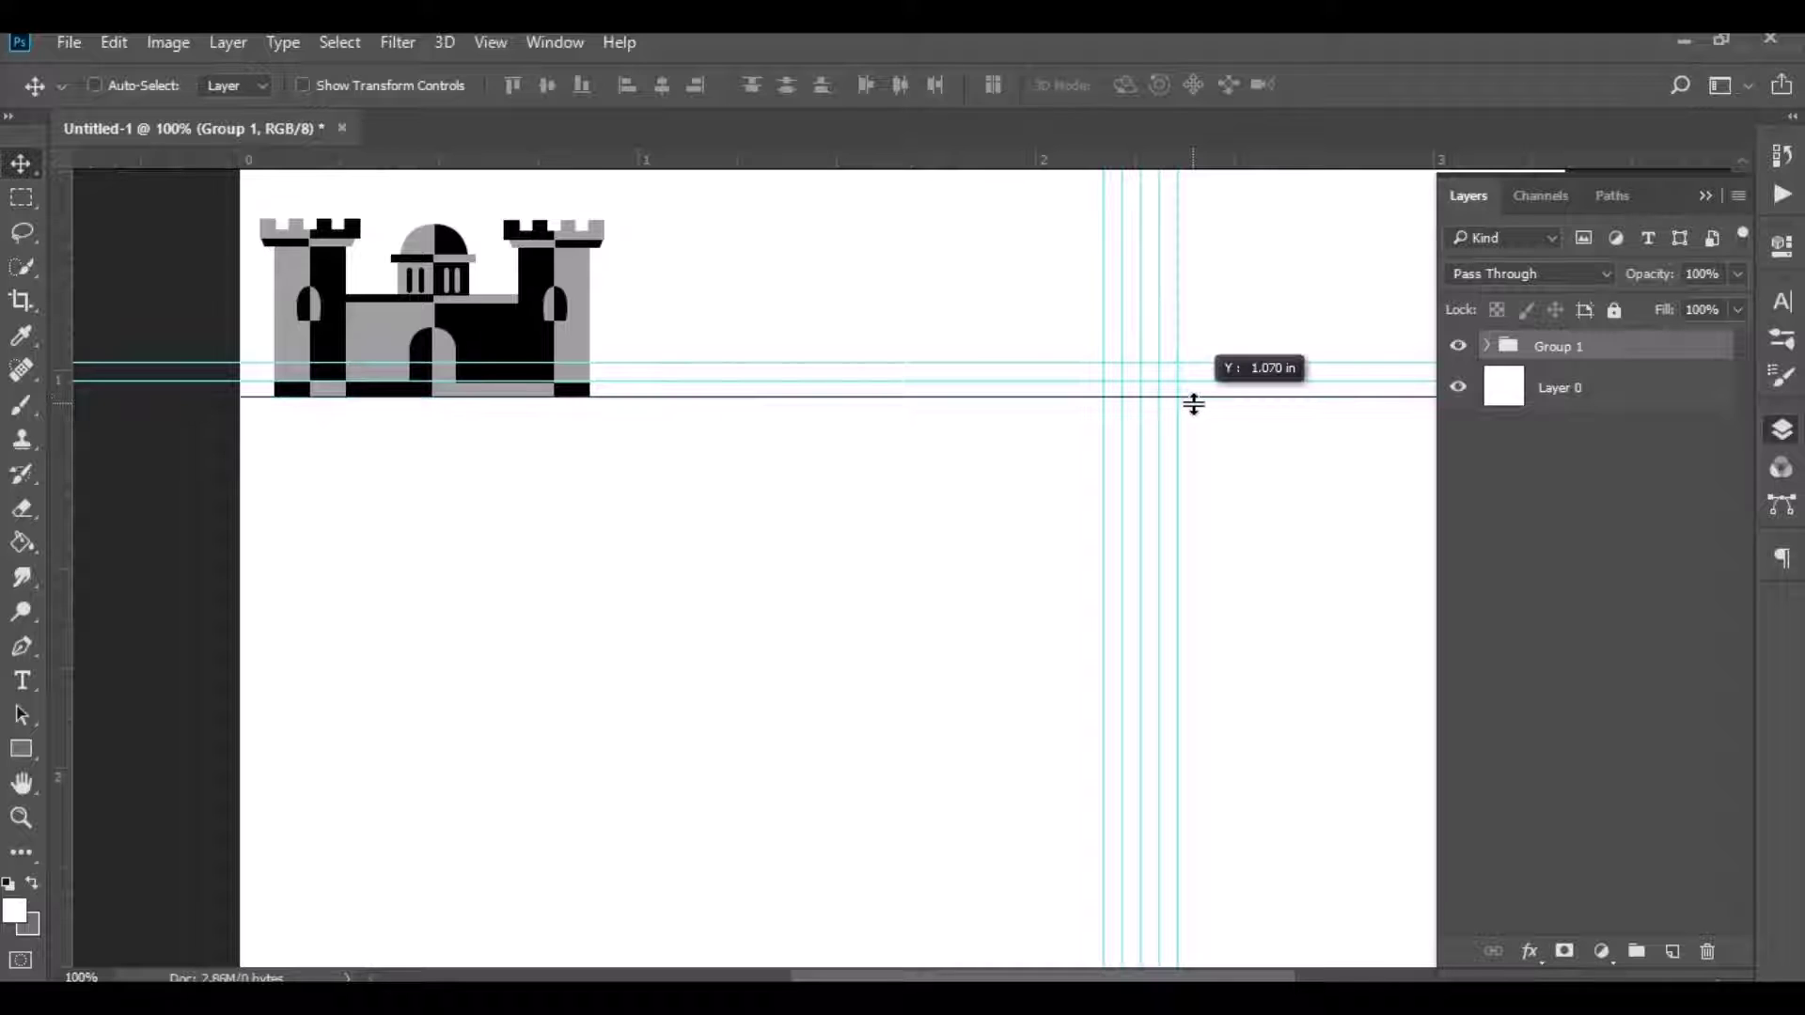
{"action": "left_click_drag", "start_coordinate": [1193, 403], "coordinate": [1194, 404]}
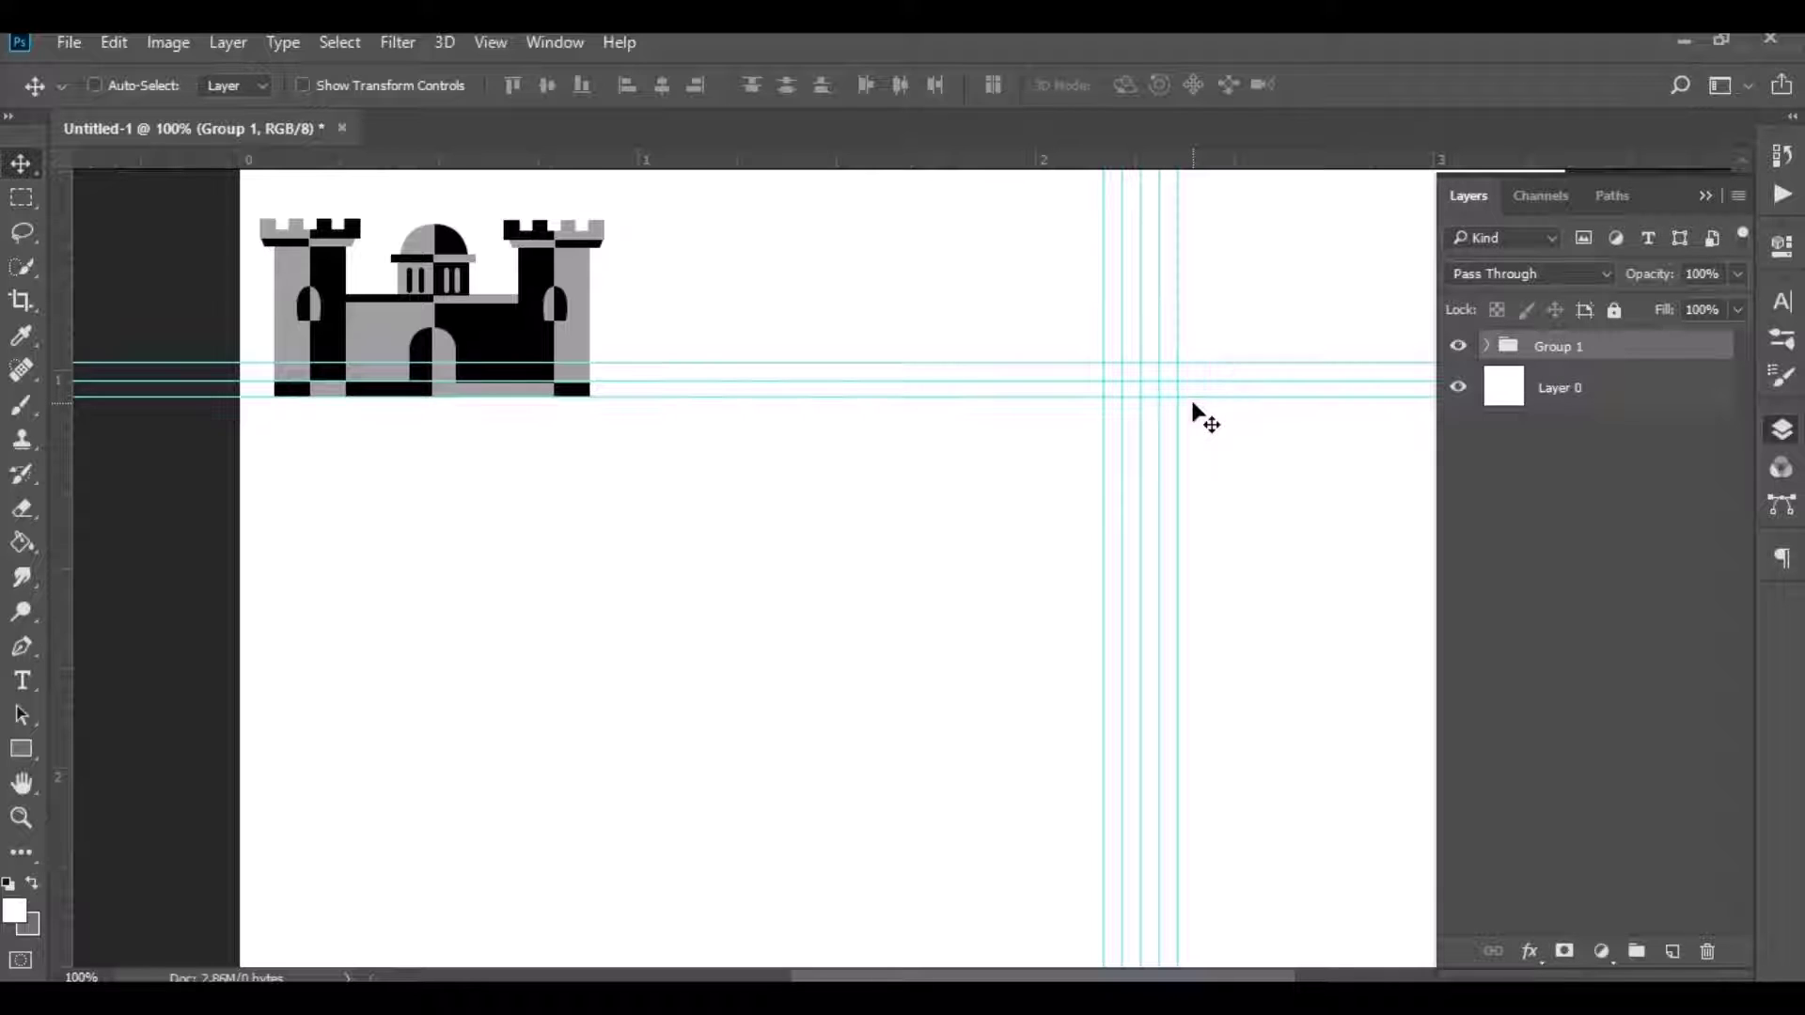
Step: Start a Pen shape along the bottom guide, with no stroke and black fill
{"action": "left_click", "coordinate": [23, 646]}
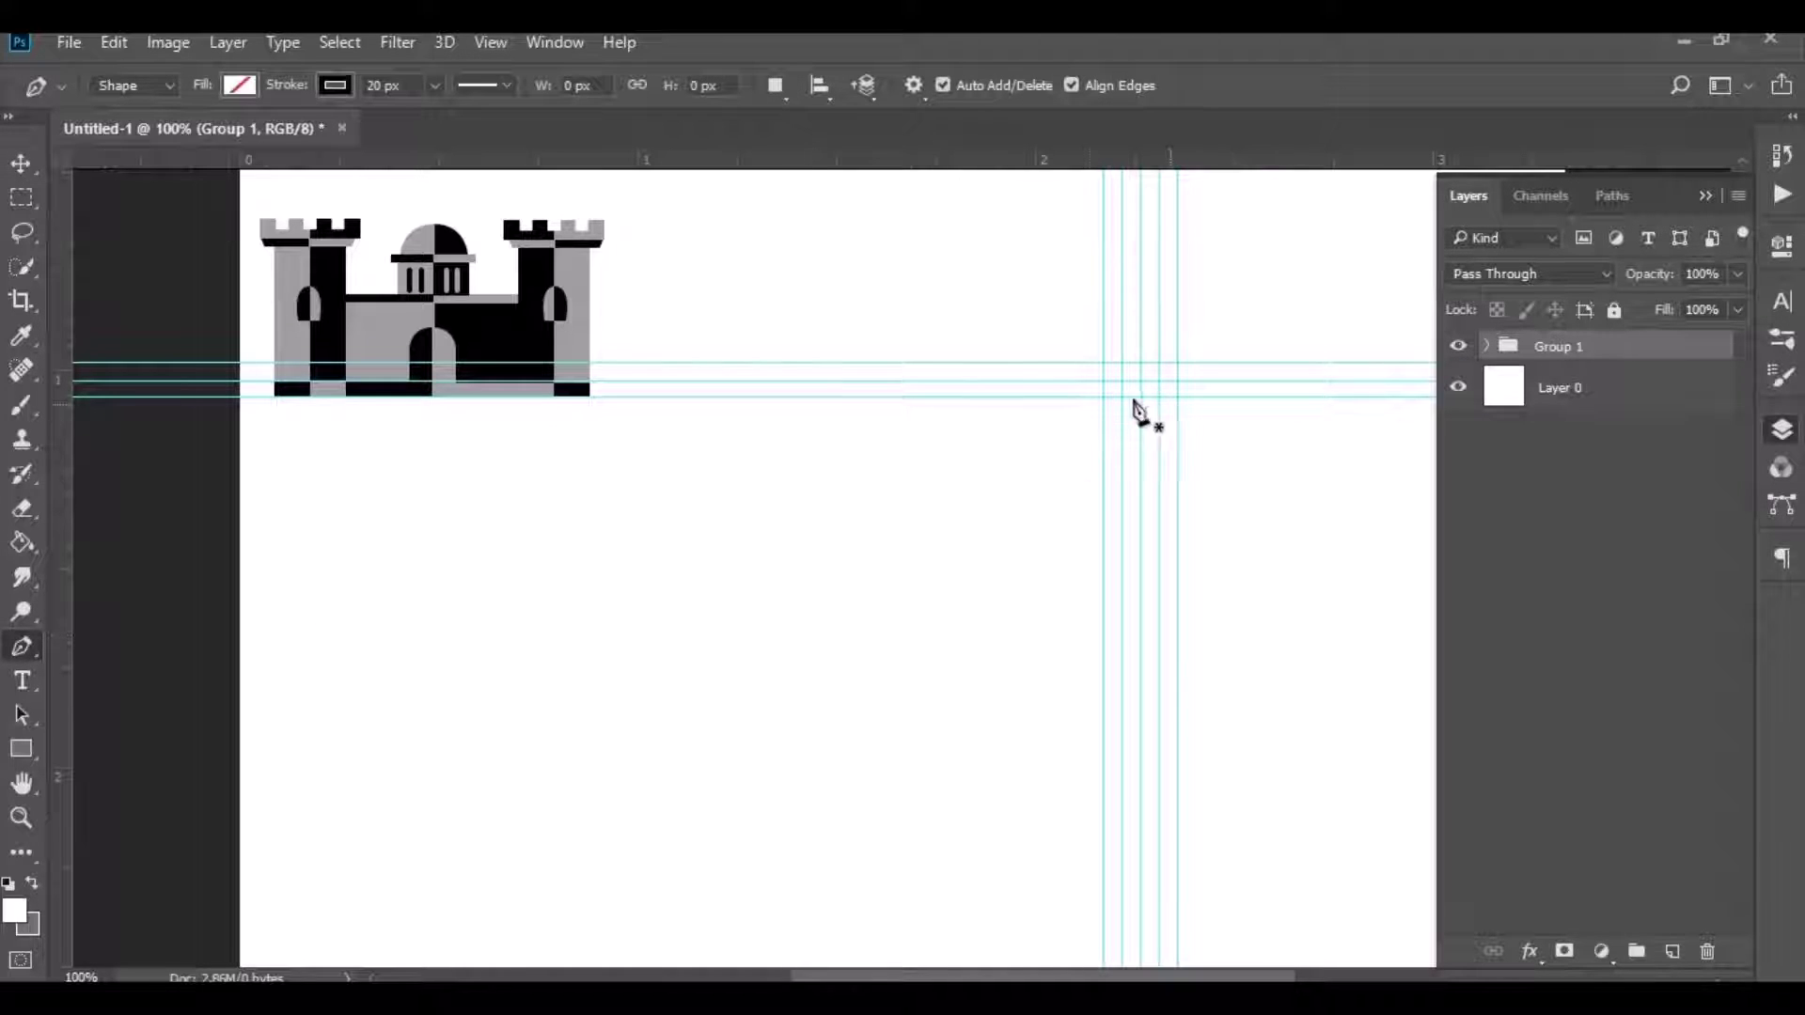
{"action": "left_click", "coordinate": [1103, 397]}
{"action": "left_click", "coordinate": [1177, 397]}
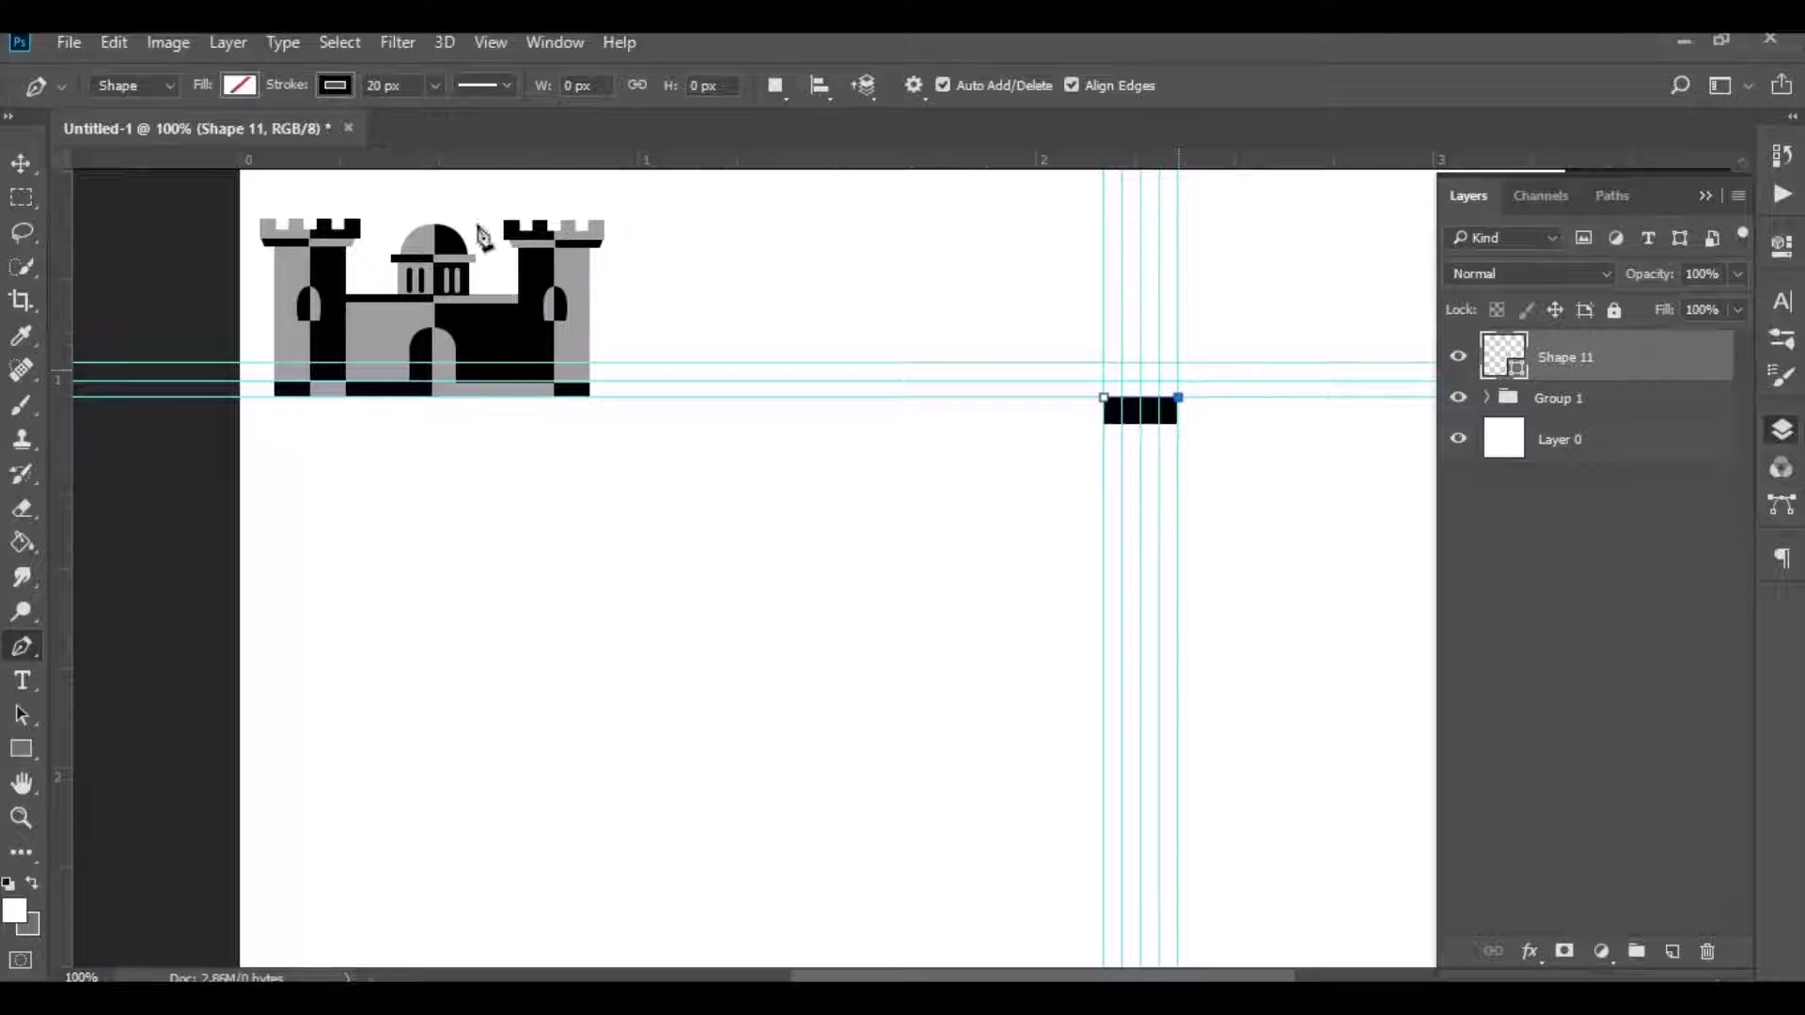
{"action": "left_click", "coordinate": [238, 84]}
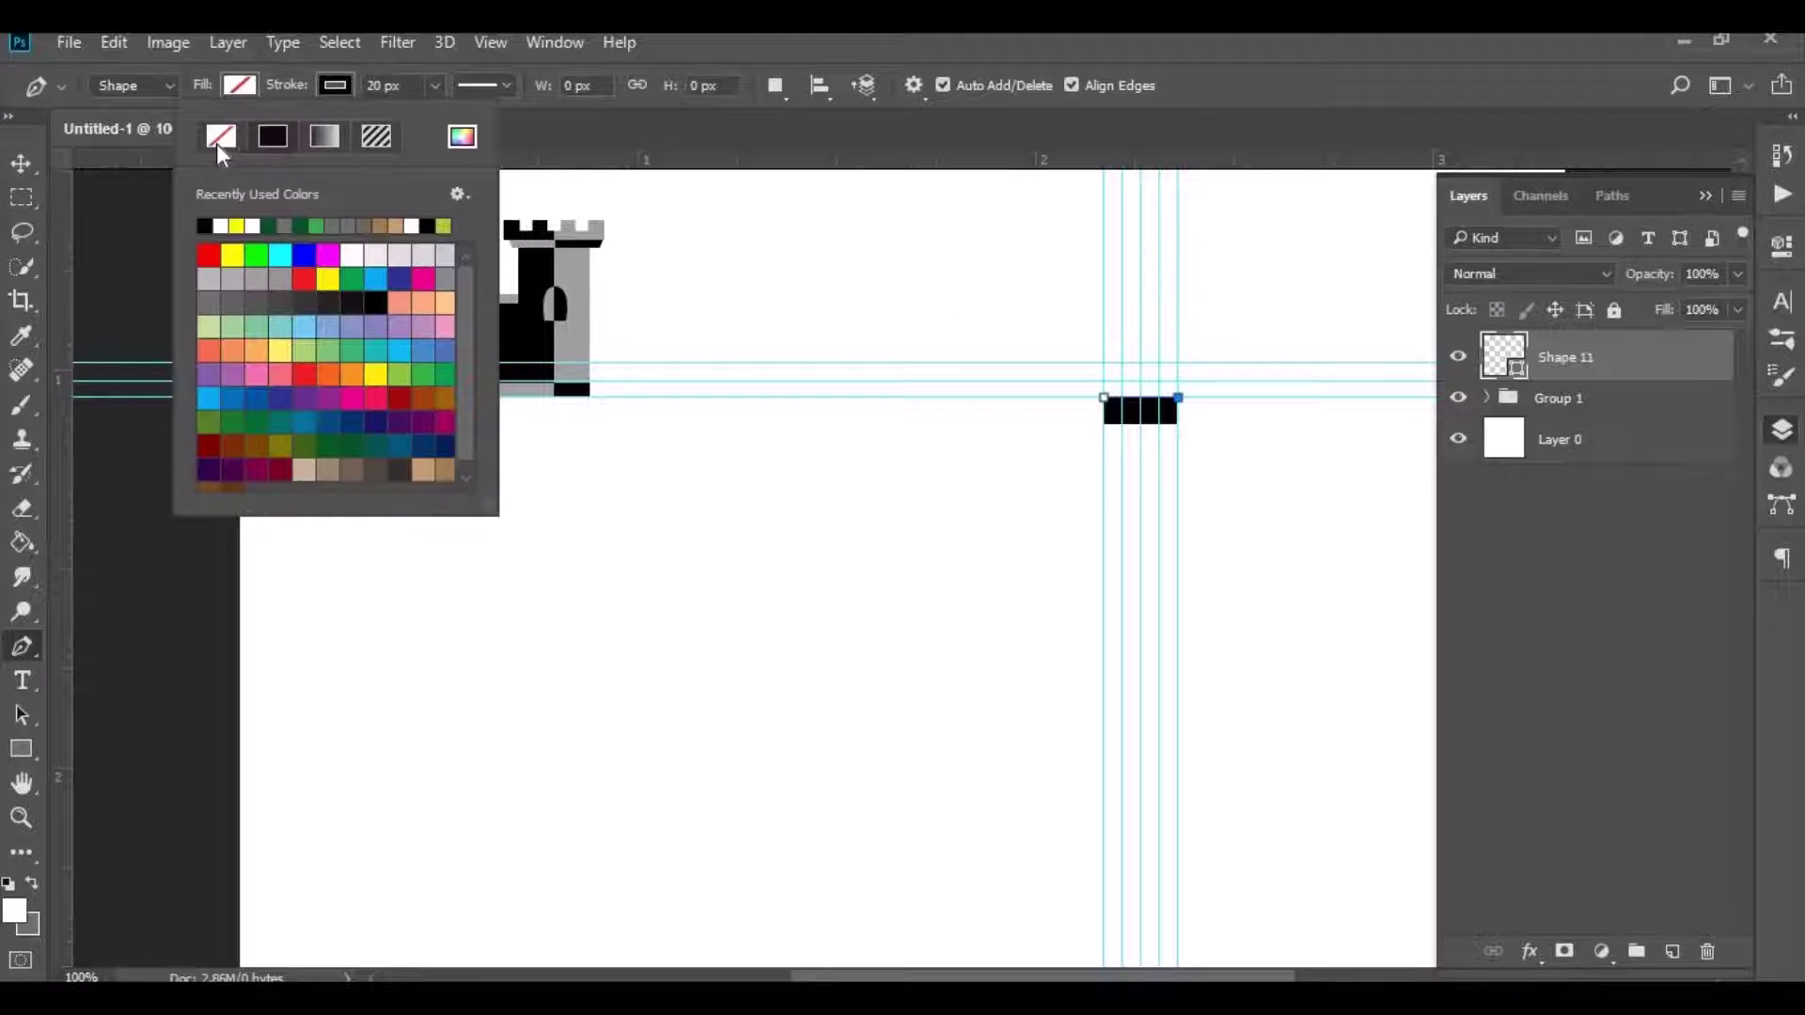
{"action": "left_click", "coordinate": [216, 141]}
{"action": "left_click", "coordinate": [240, 86]}
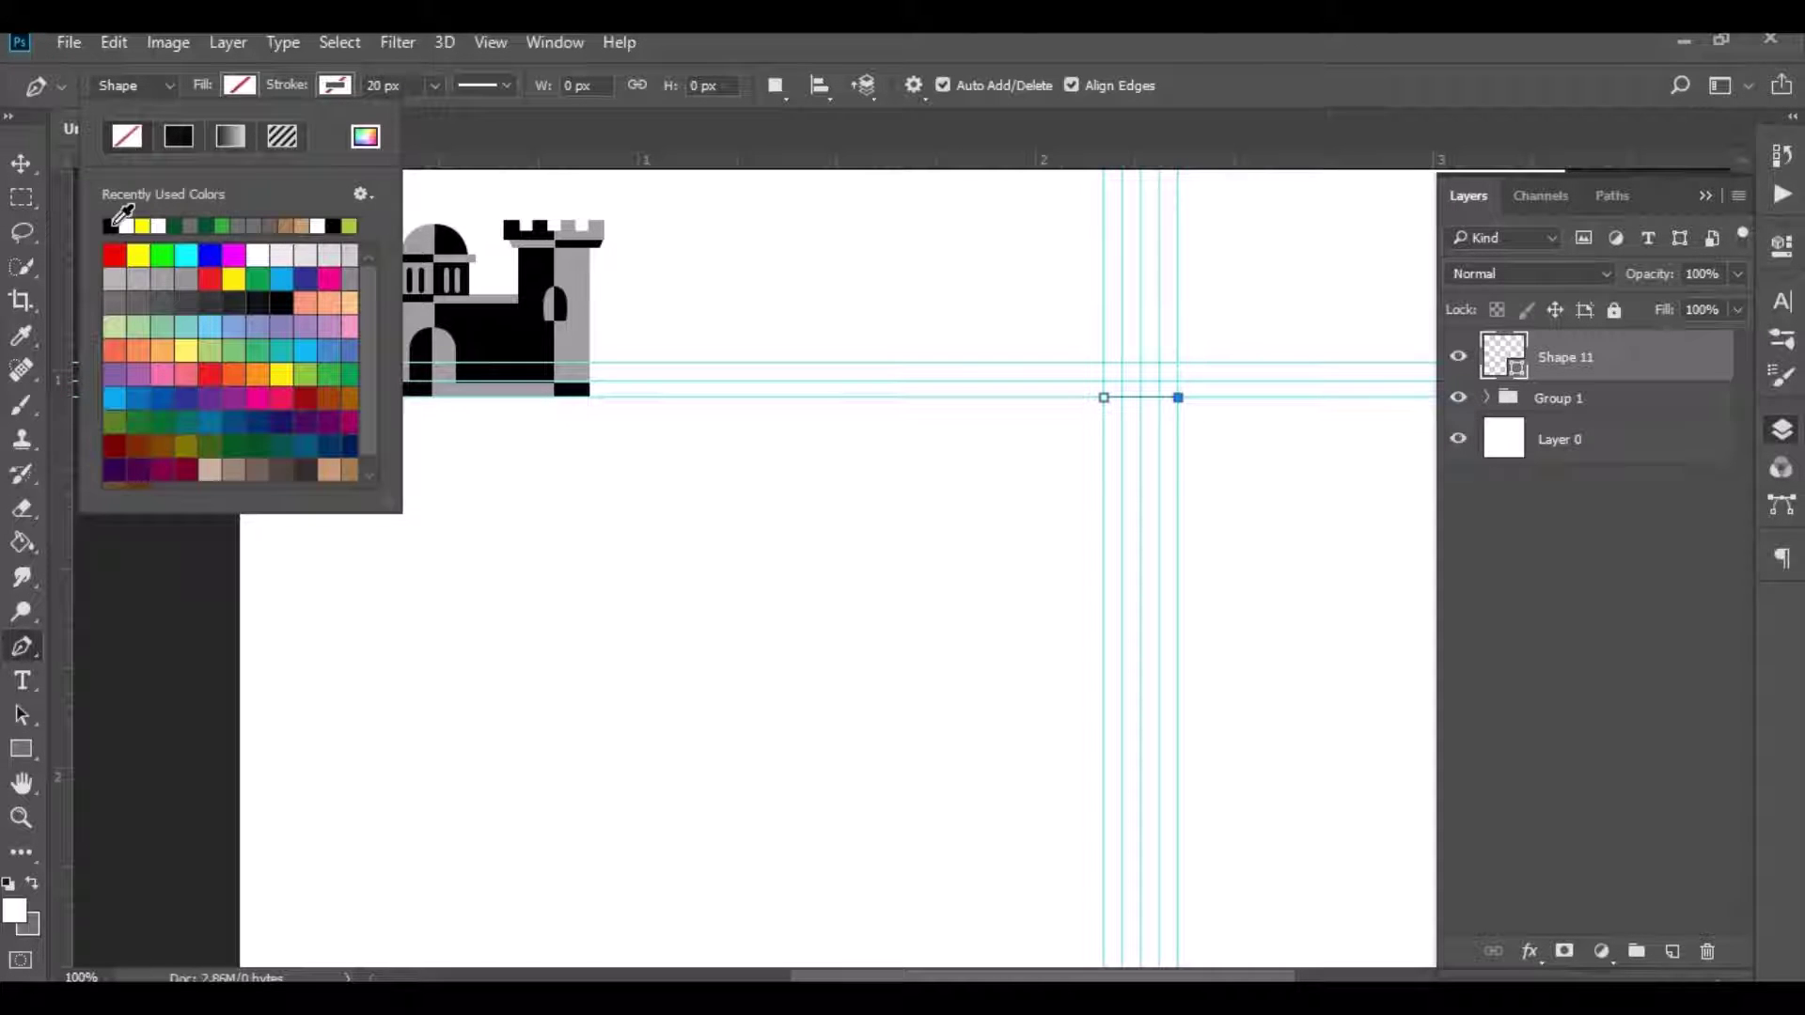
{"action": "left_click", "coordinate": [114, 225]}
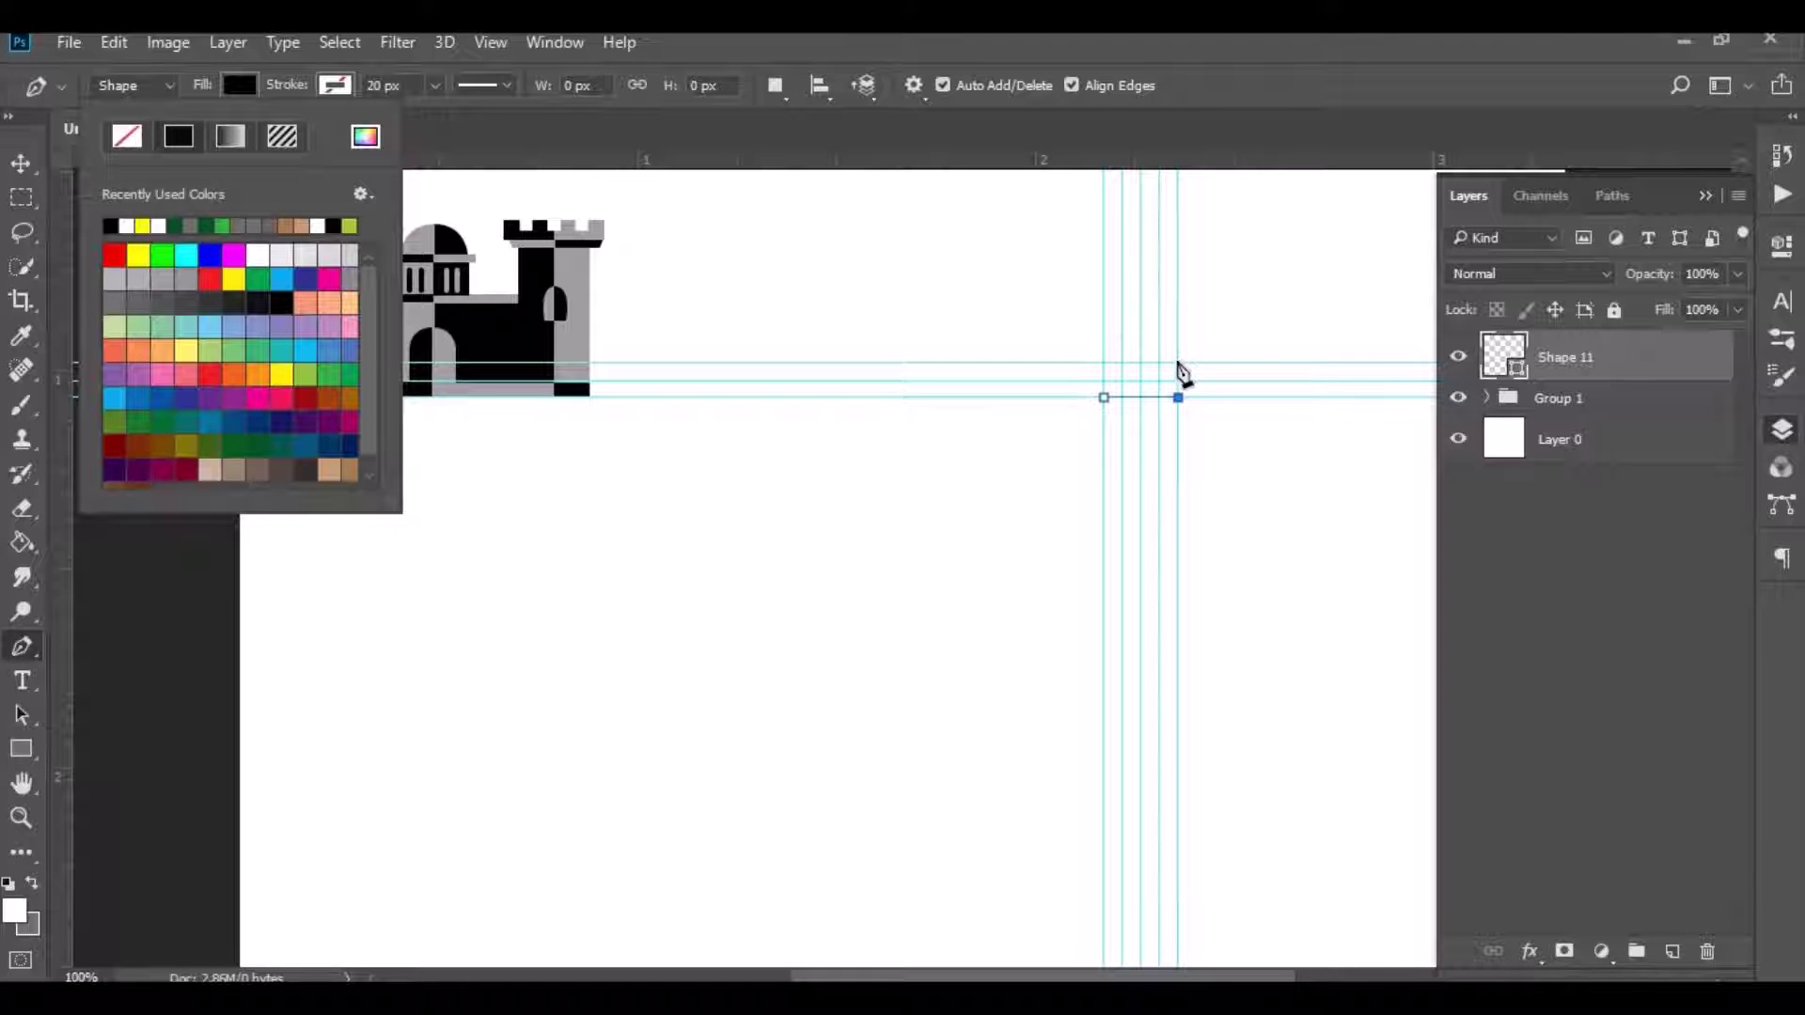
Step: Trace the crenellated outline with three merlons and two notches, closing the shape
{"action": "left_click", "coordinate": [1177, 371]}
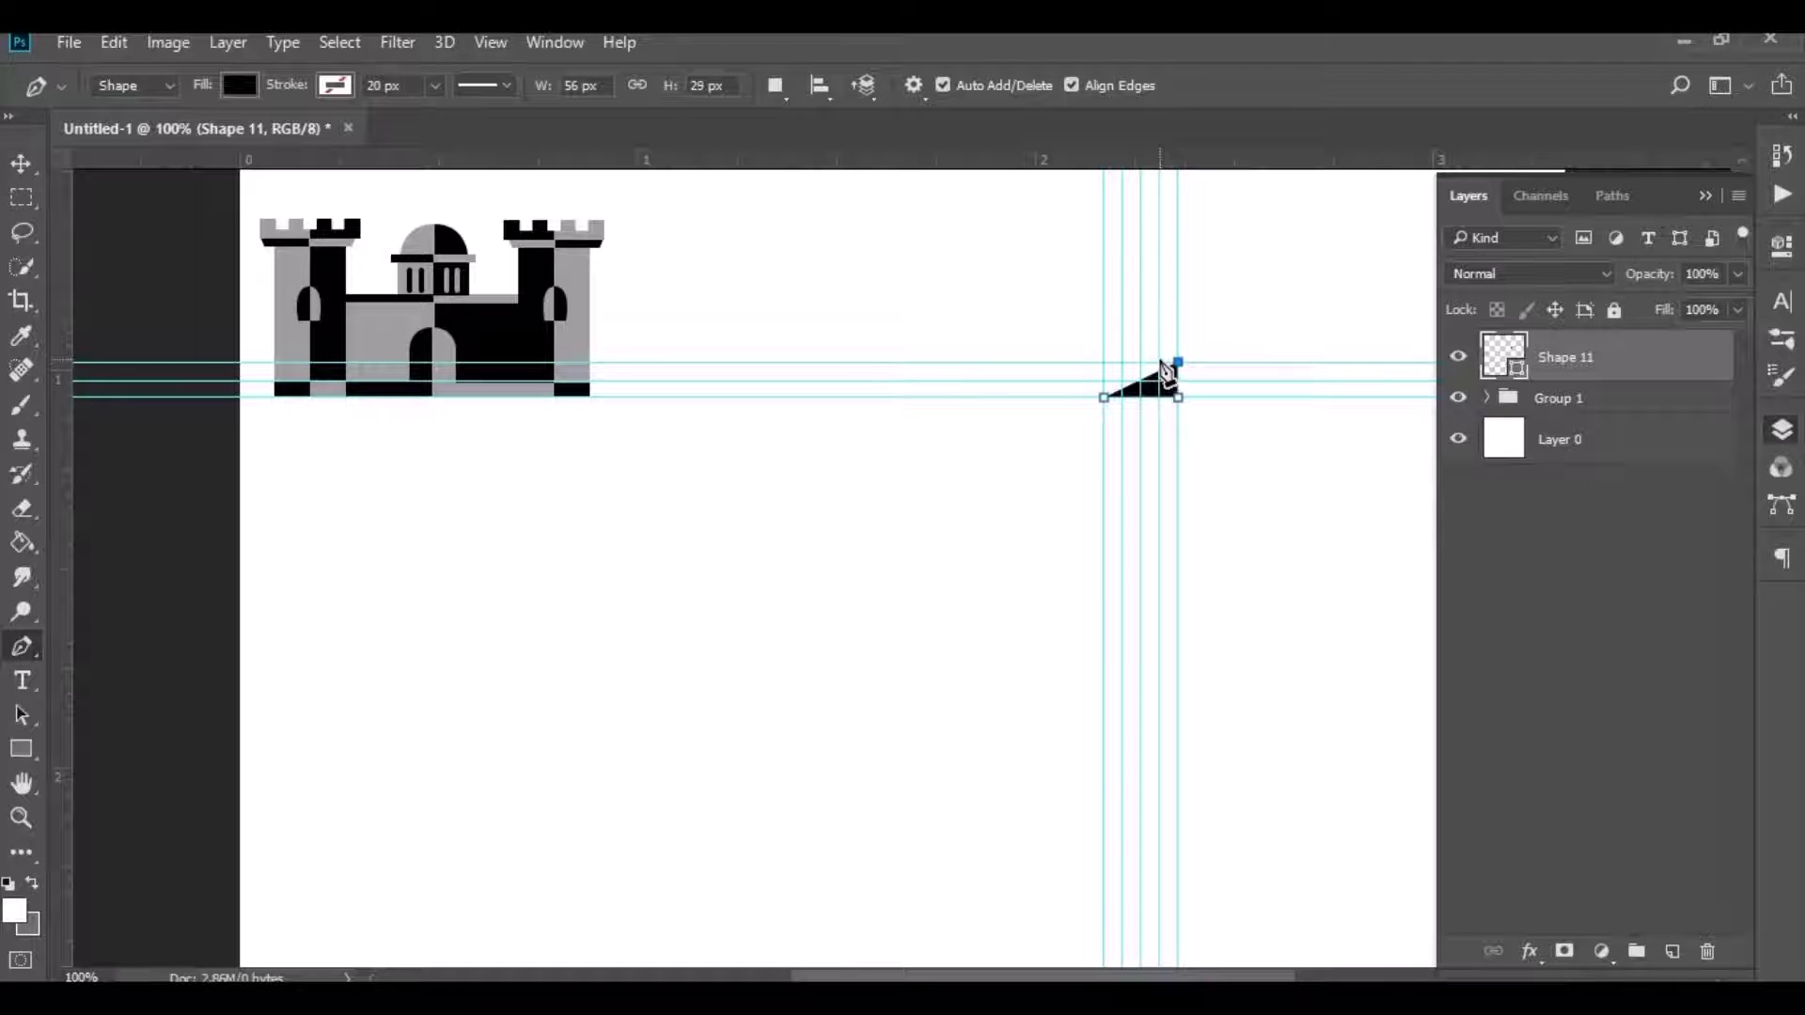
{"action": "left_click", "coordinate": [1160, 362]}
{"action": "left_click", "coordinate": [1158, 380]}
{"action": "left_click", "coordinate": [1140, 381]}
{"action": "left_click", "coordinate": [1140, 362]}
{"action": "left_click", "coordinate": [1121, 362]}
{"action": "left_click", "coordinate": [1122, 381]}
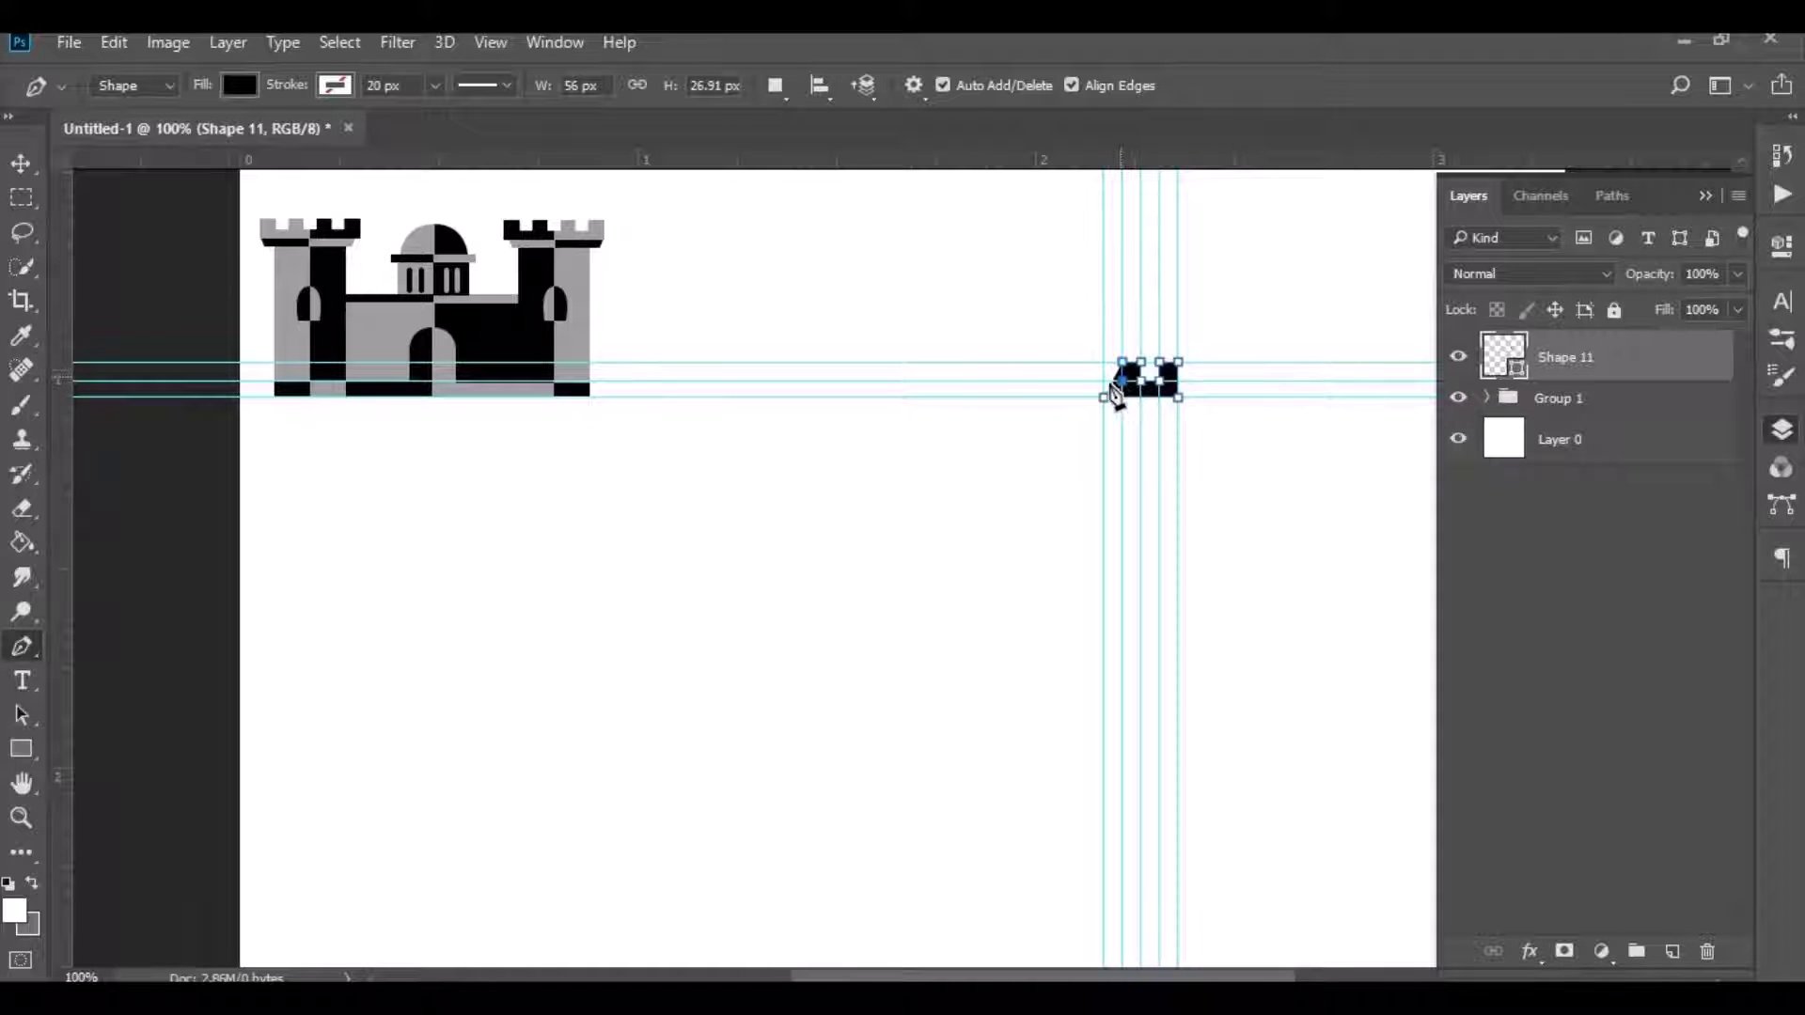
{"action": "left_click", "coordinate": [1102, 381]}
{"action": "left_click", "coordinate": [1103, 399]}
Step: Recolour the crenellated block with grey sampled from the castle
{"action": "double_click", "coordinate": [1493, 366]}
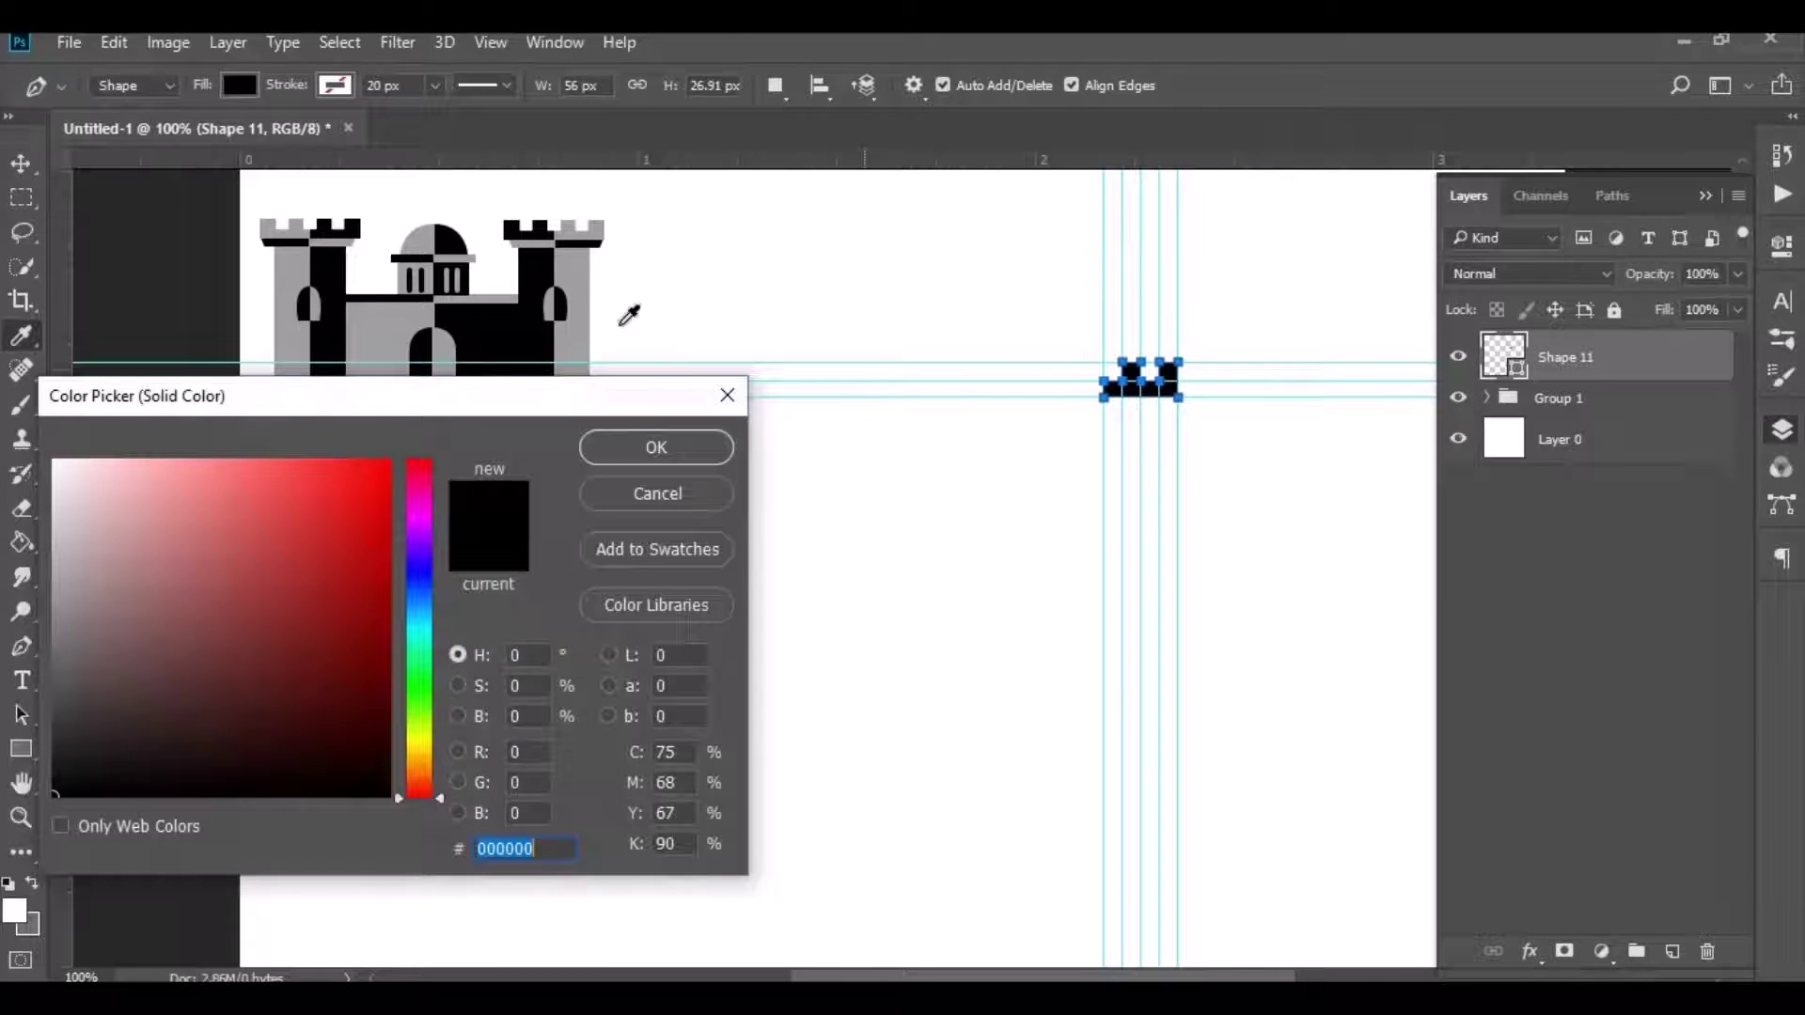
{"action": "left_click", "coordinate": [583, 273]}
{"action": "left_click", "coordinate": [628, 438]}
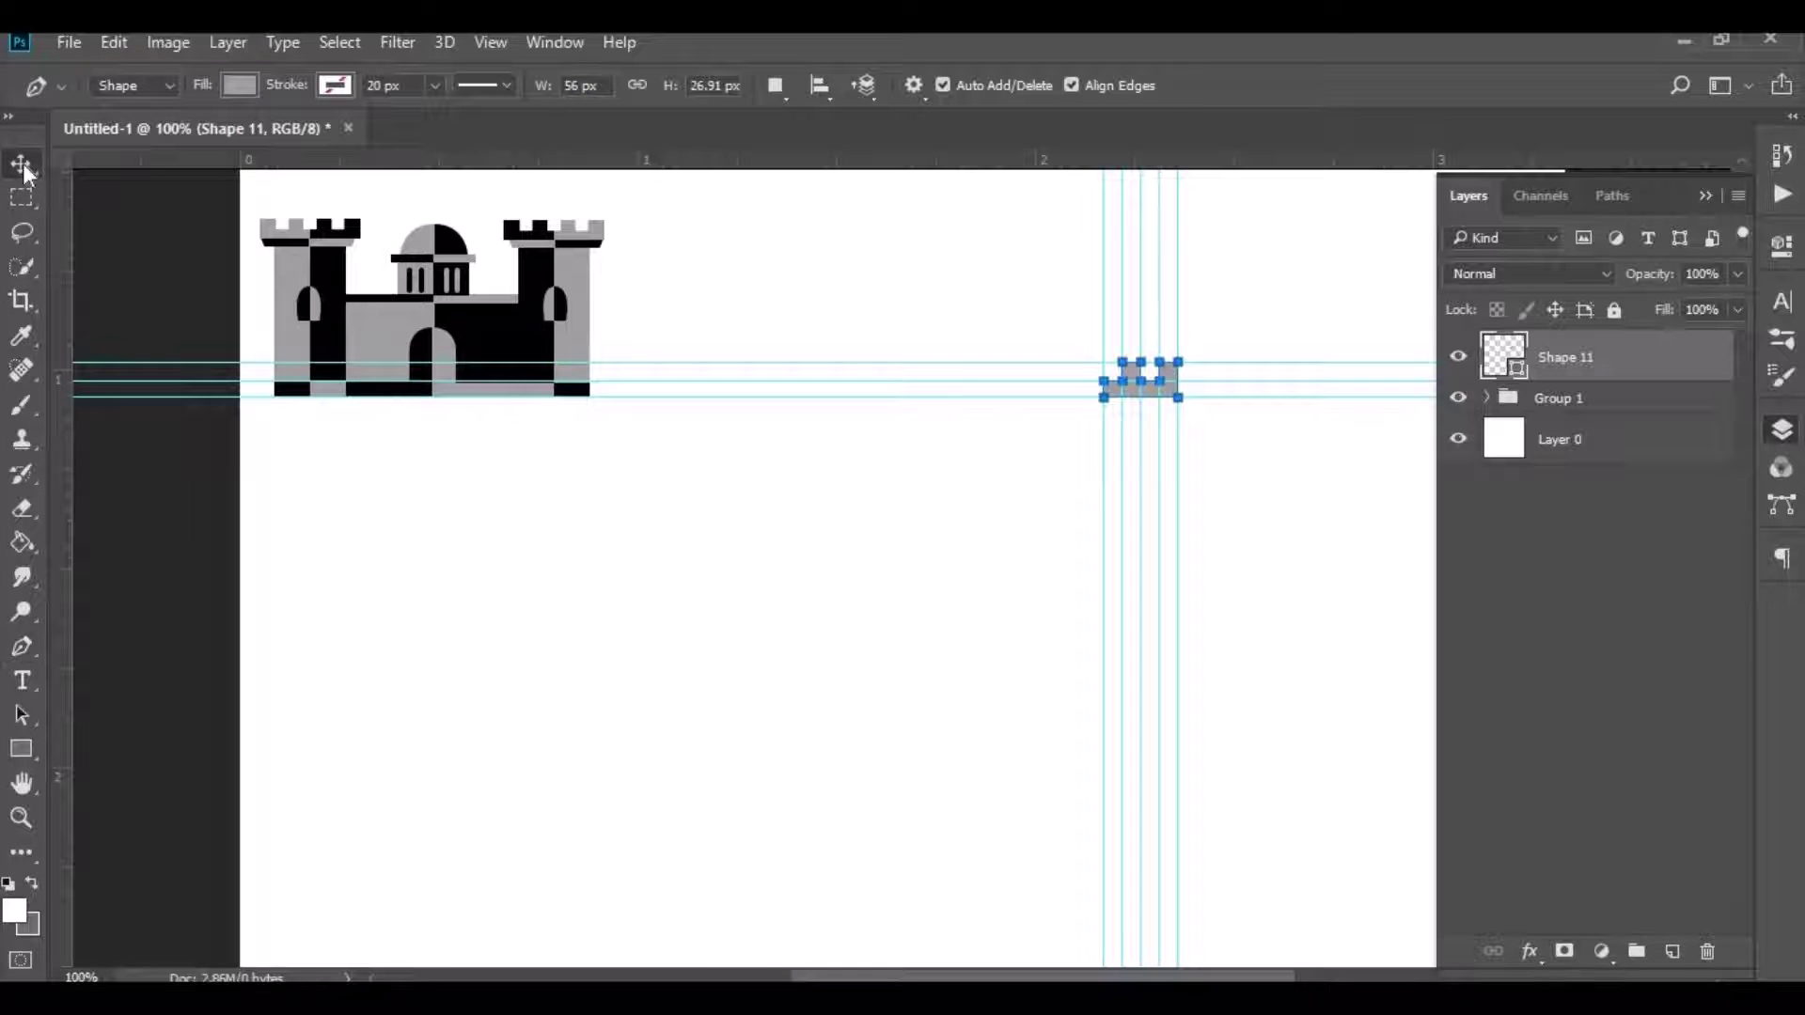
{"action": "left_click", "coordinate": [23, 165]}
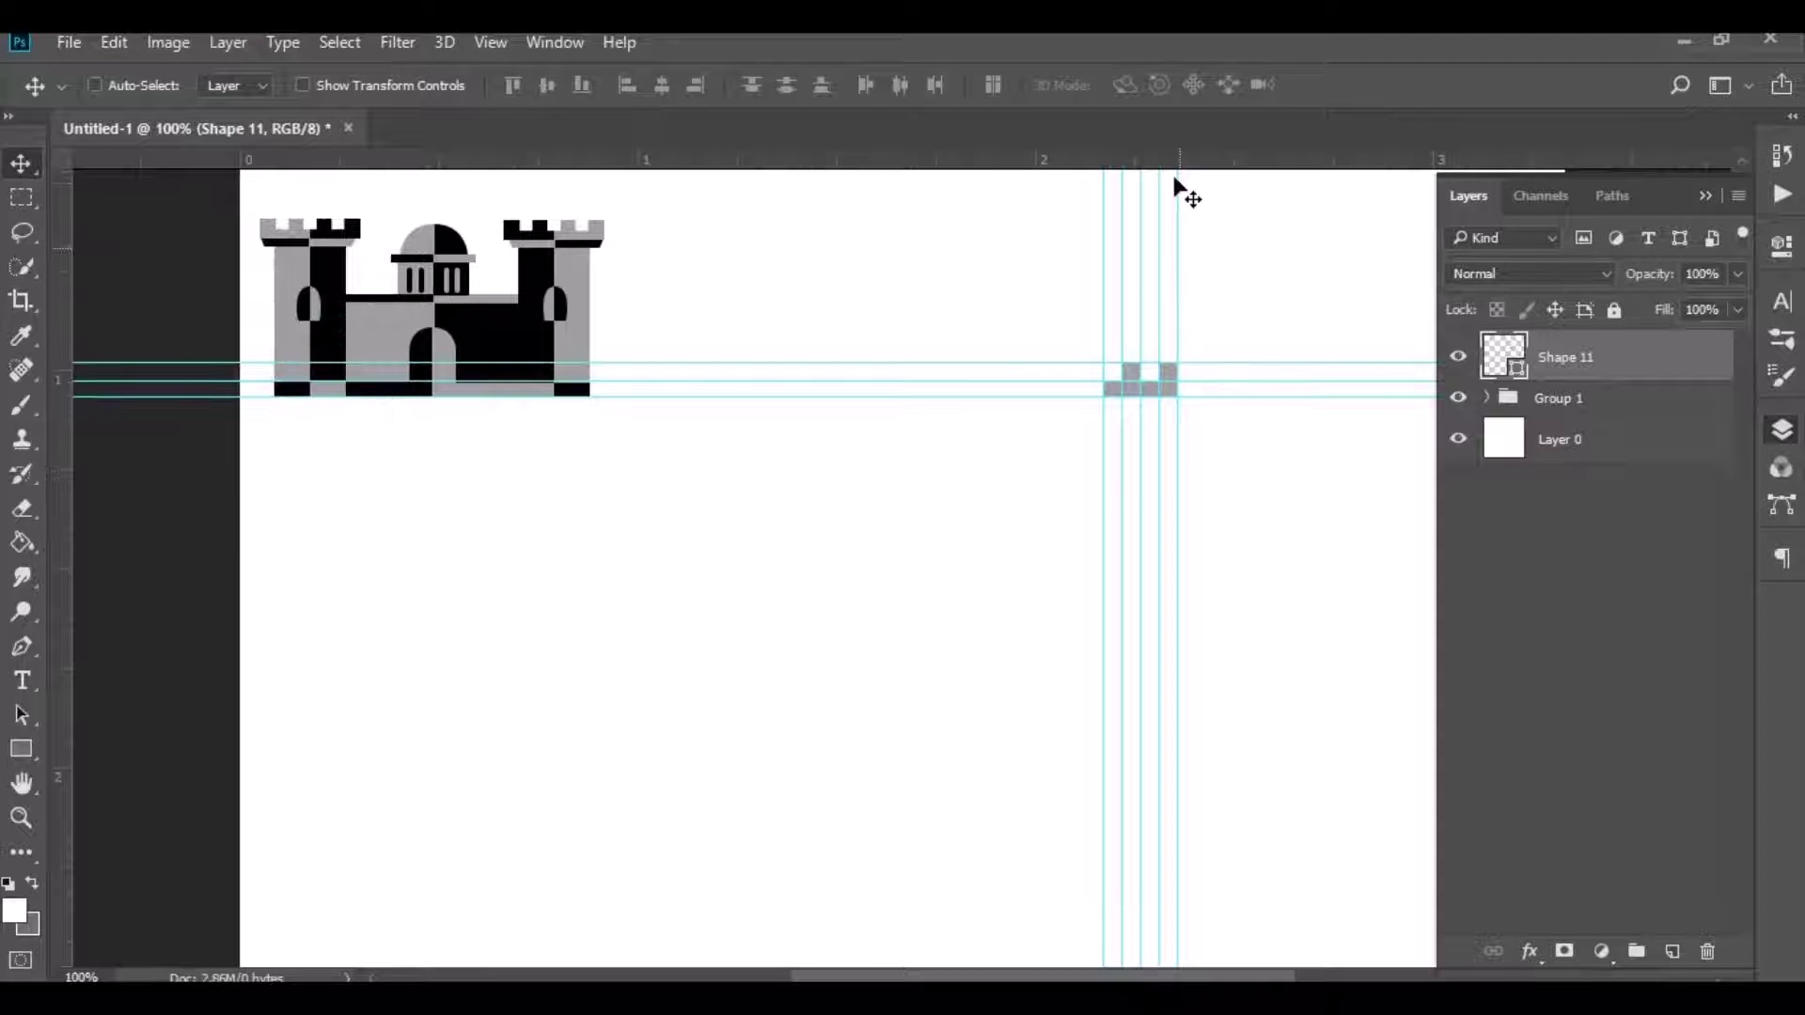
Step: Add a guide below the block and draw a slanted ledge shape beneath it
{"action": "left_click_drag", "start_coordinate": [1176, 165], "coordinate": [1181, 411]}
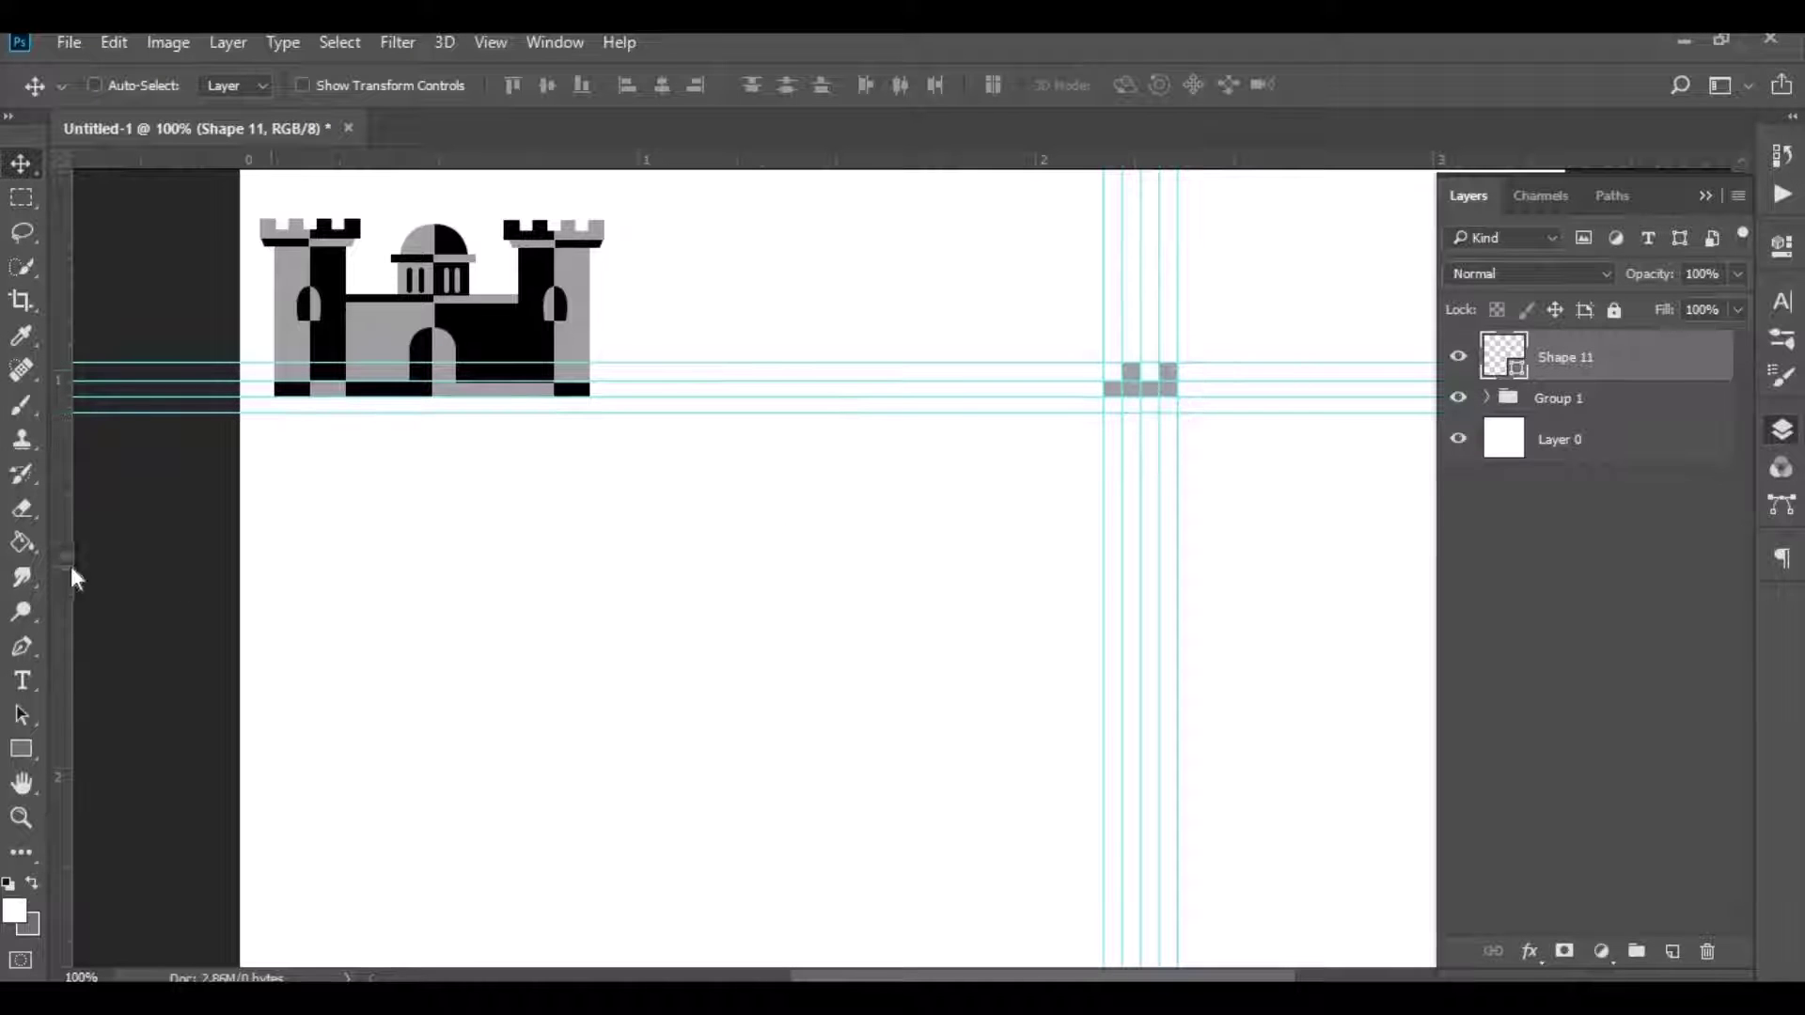
{"action": "left_click", "coordinate": [19, 646]}
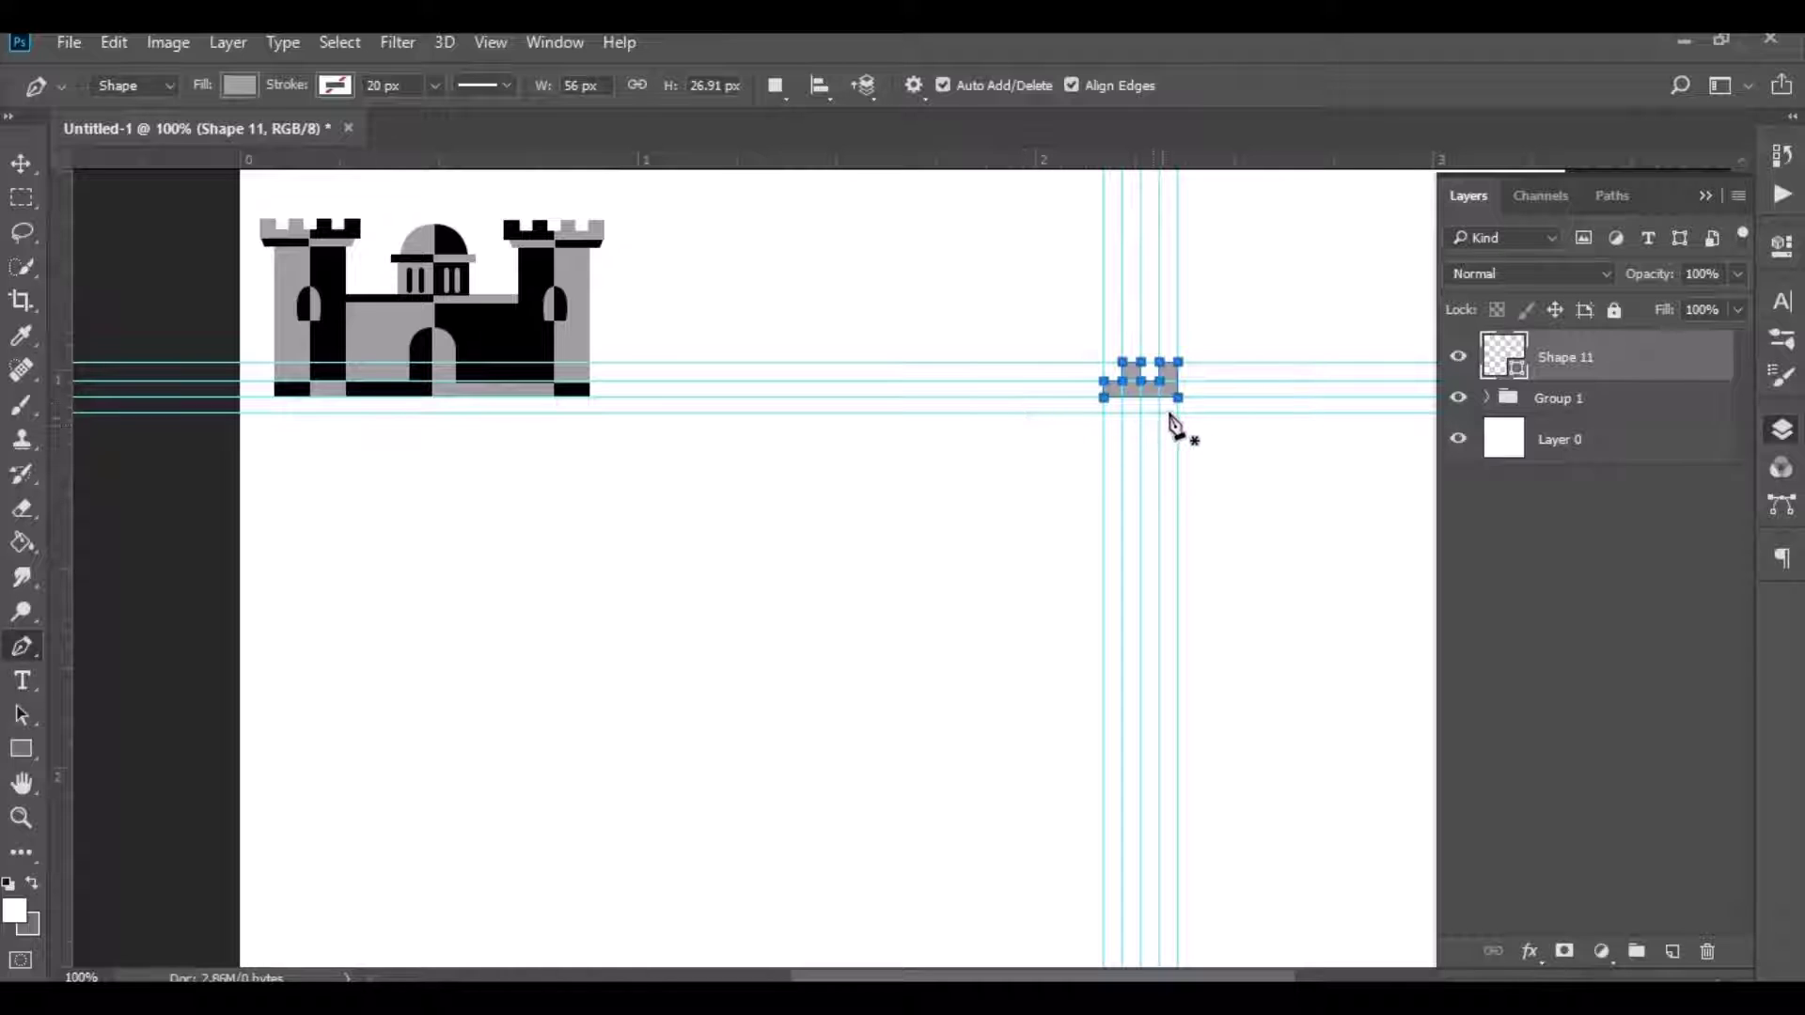
{"action": "left_click", "coordinate": [1542, 510]}
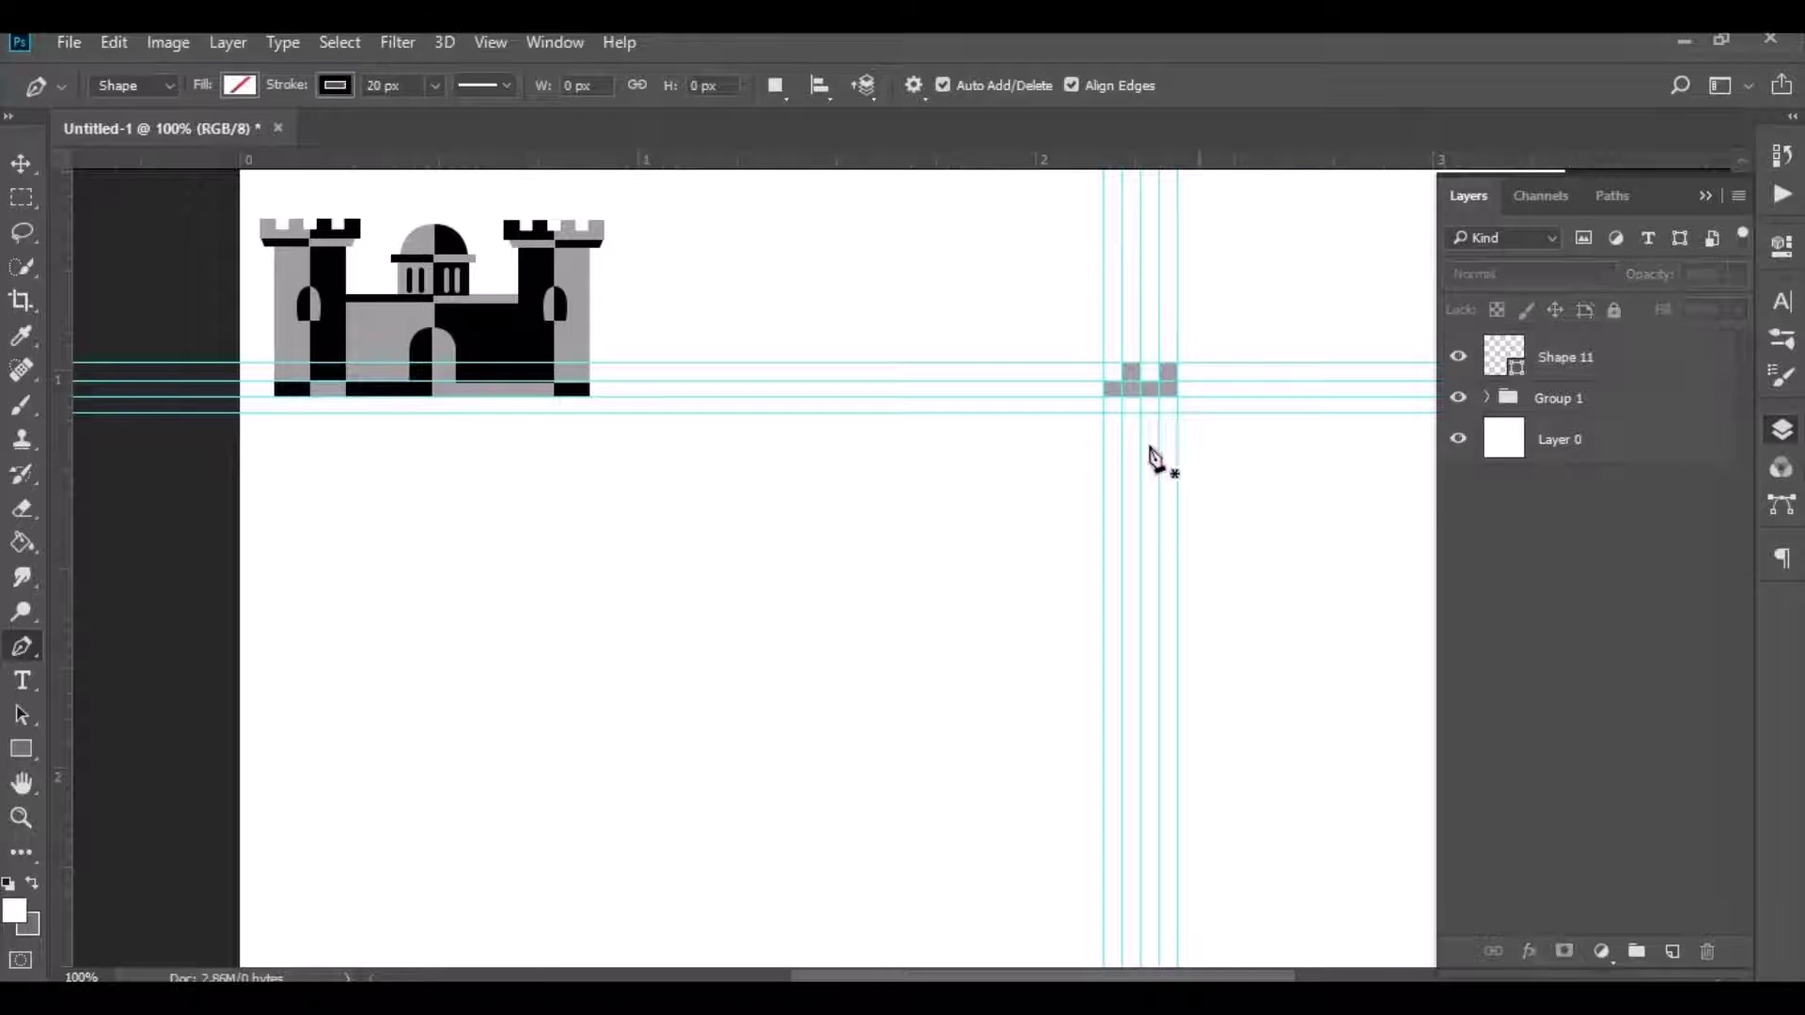
{"action": "left_click", "coordinate": [1178, 397]}
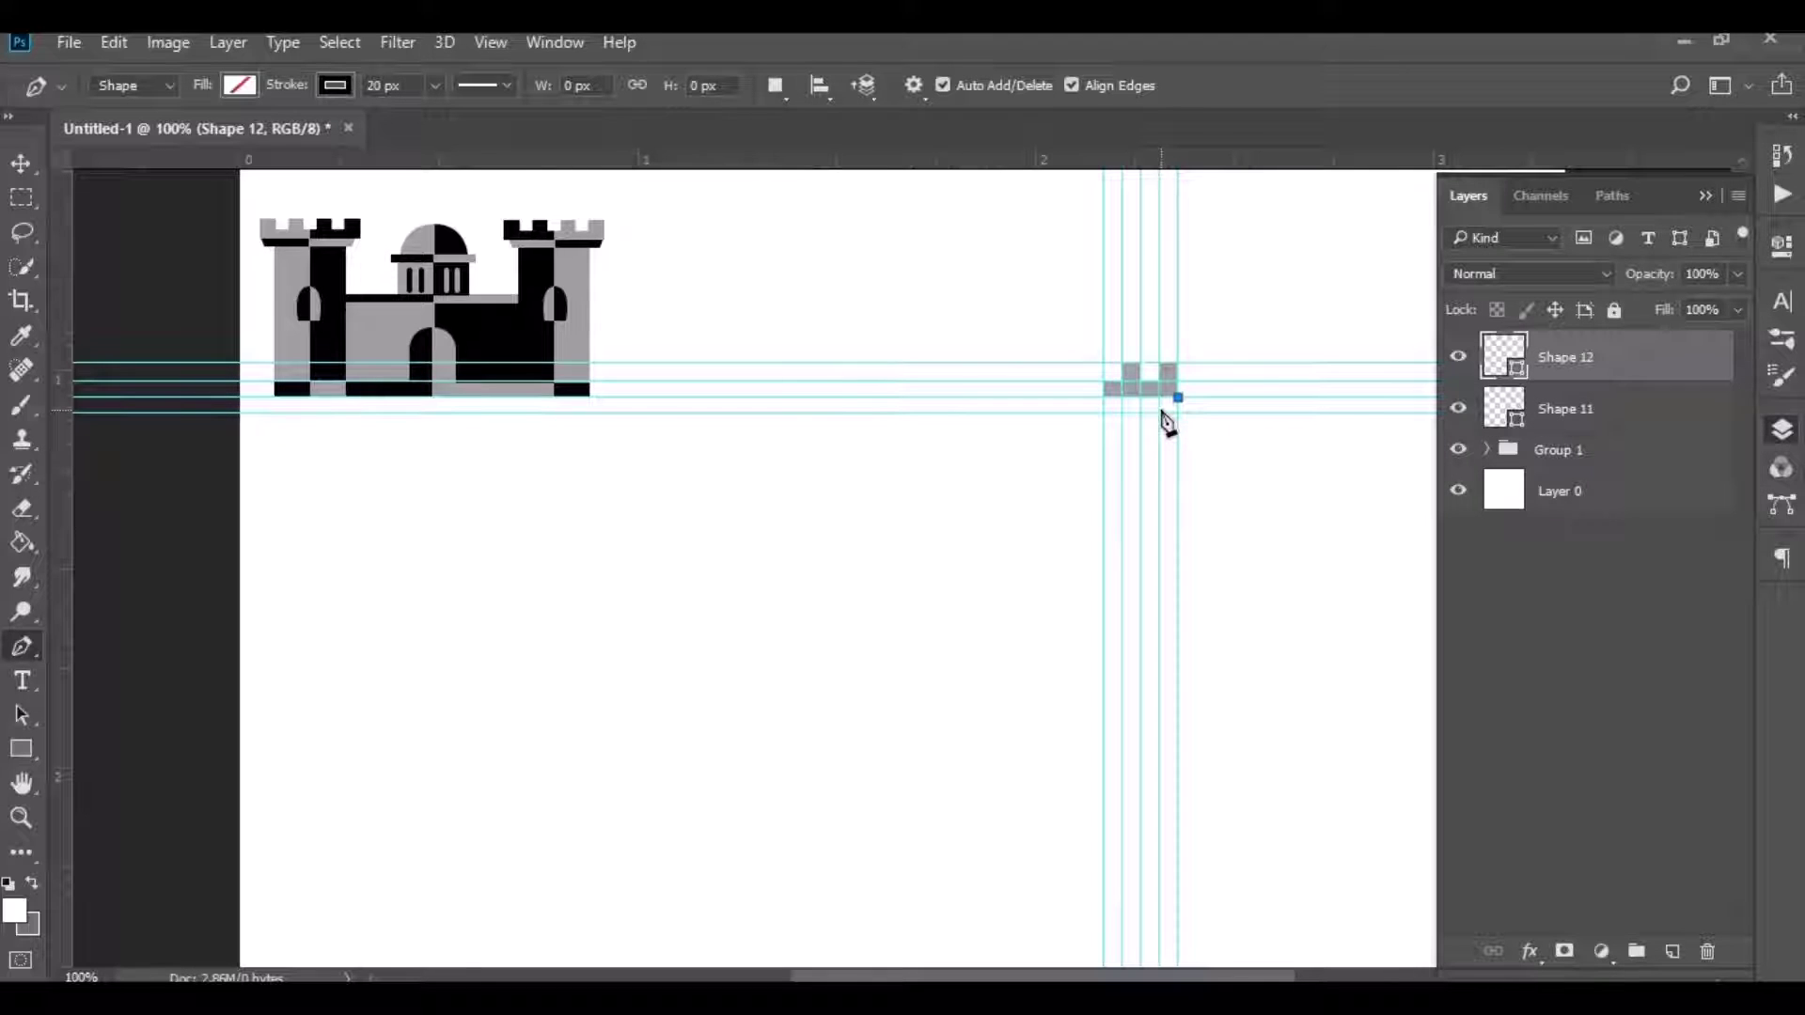
{"action": "left_click", "coordinate": [1160, 411]}
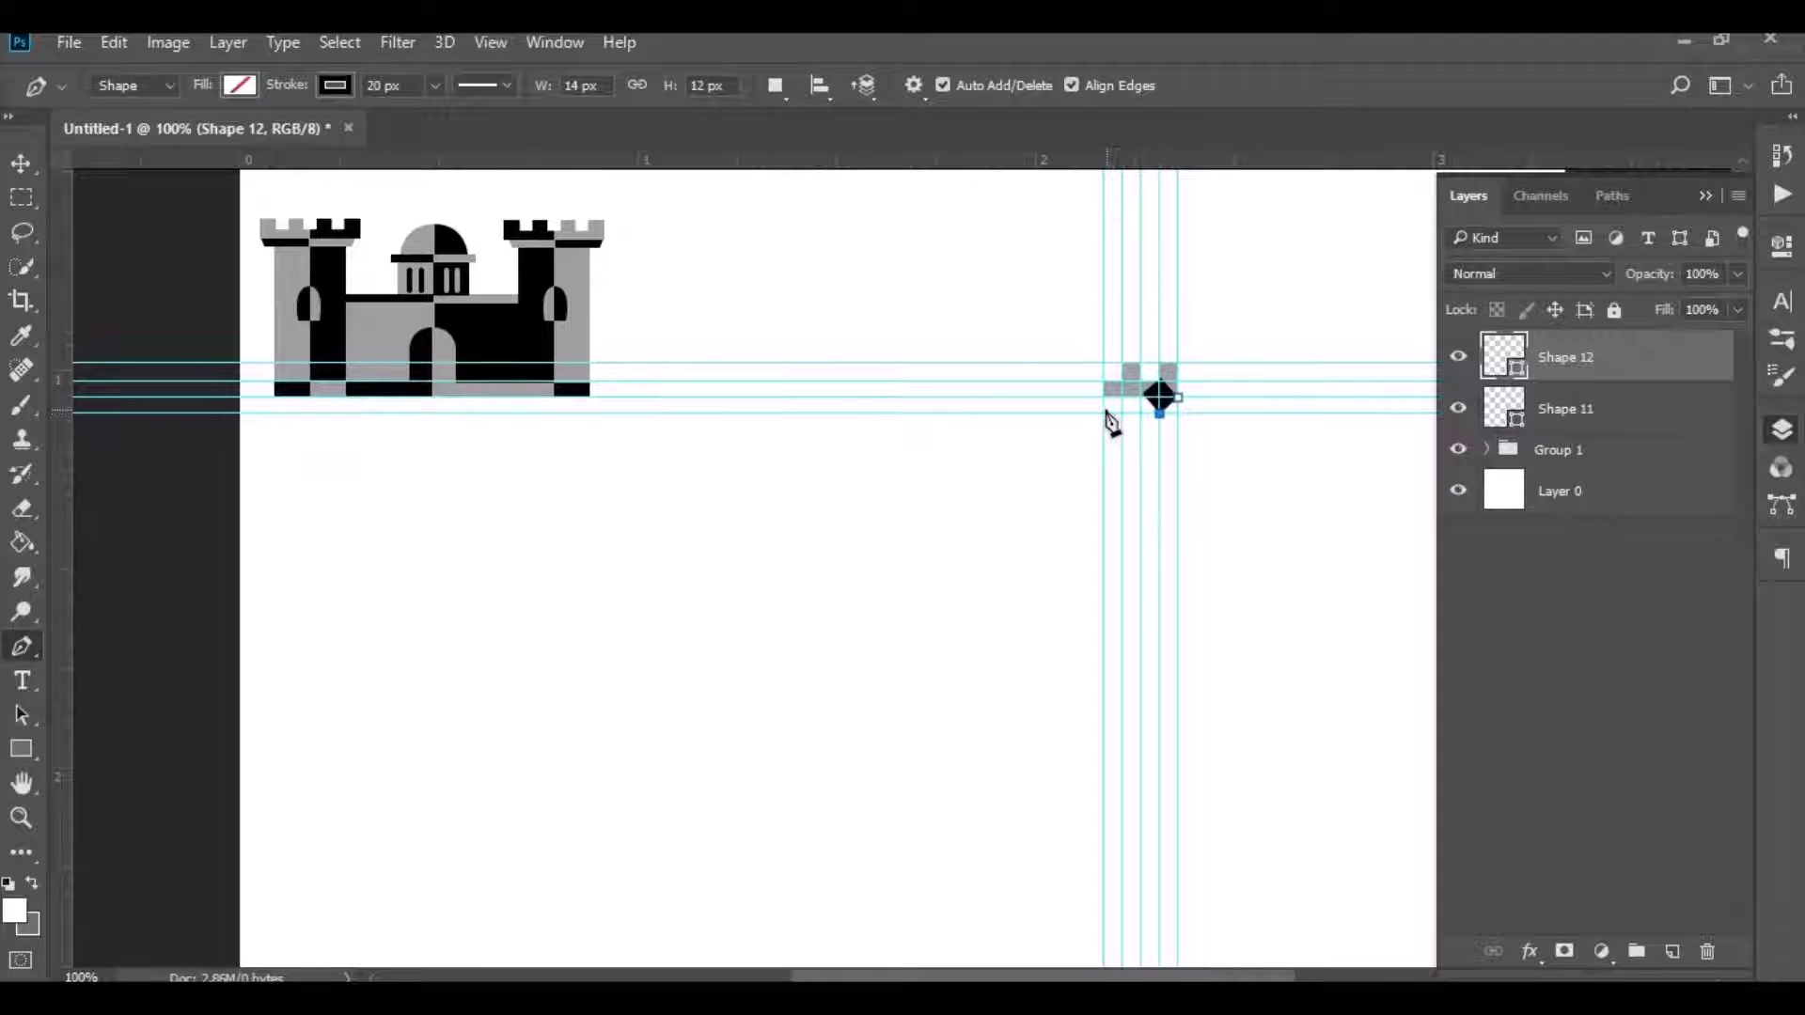
{"action": "left_click", "coordinate": [1106, 412]}
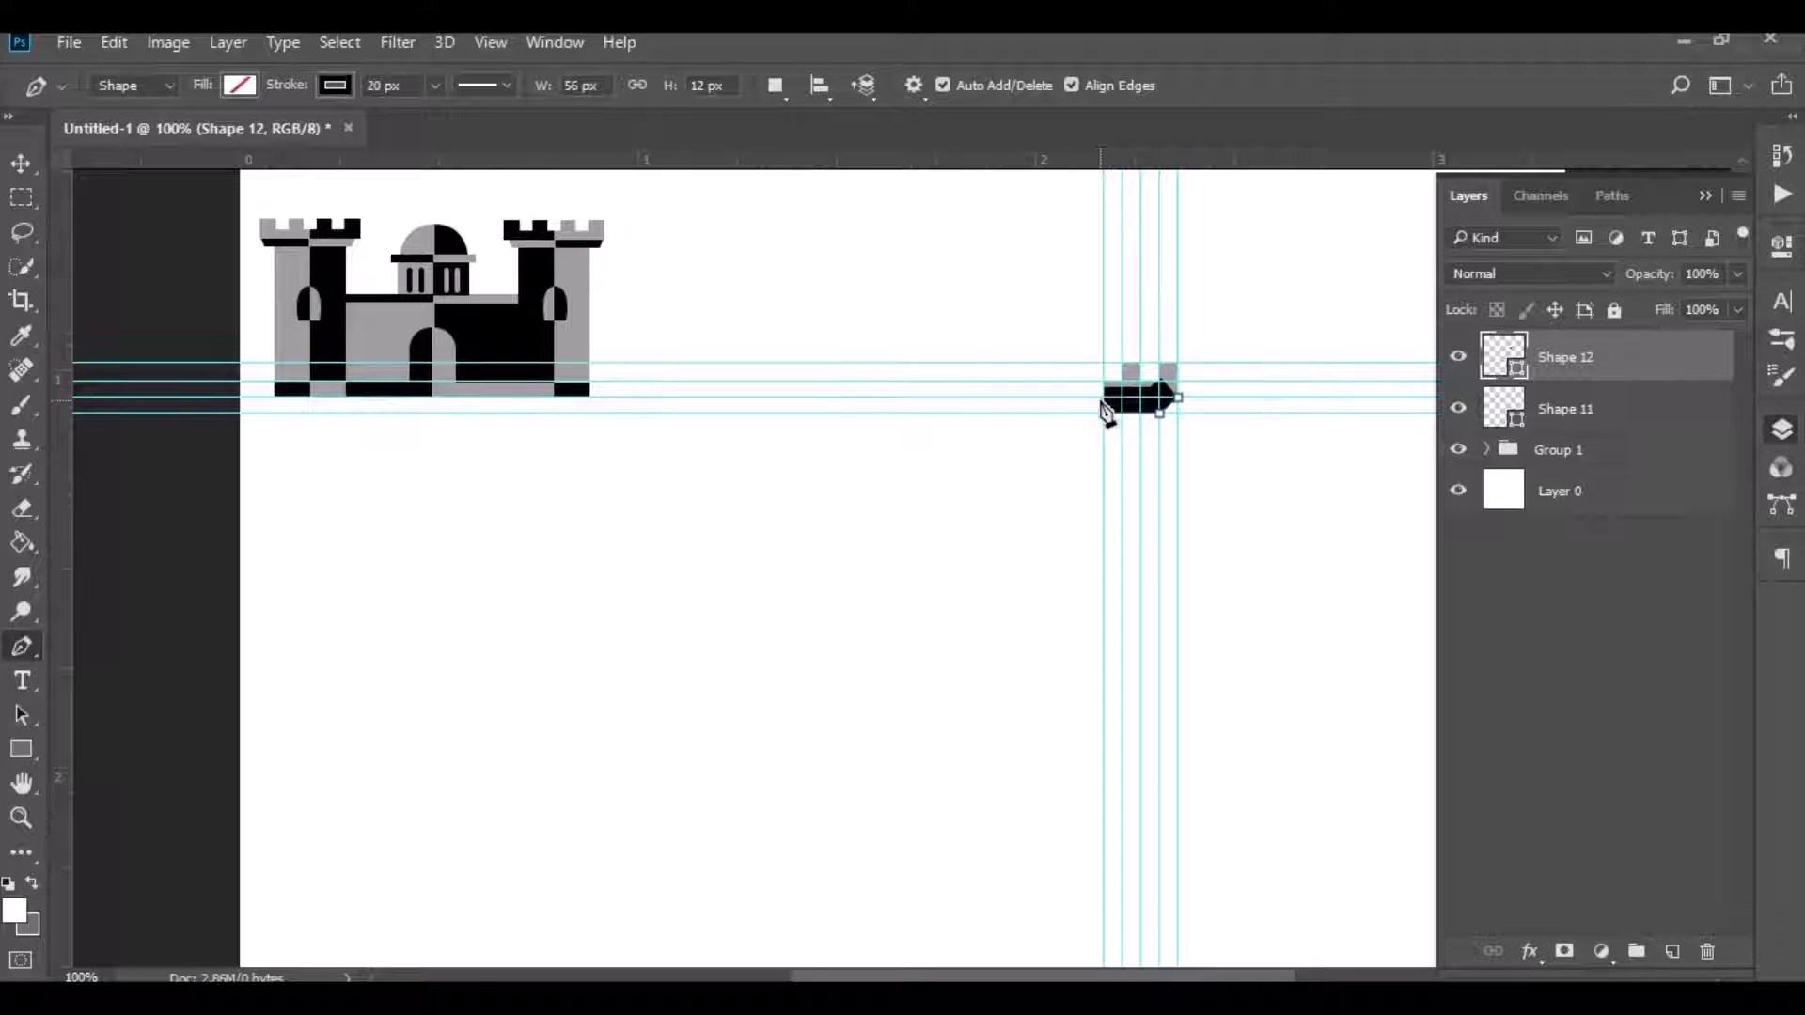
{"action": "left_click", "coordinate": [1181, 400]}
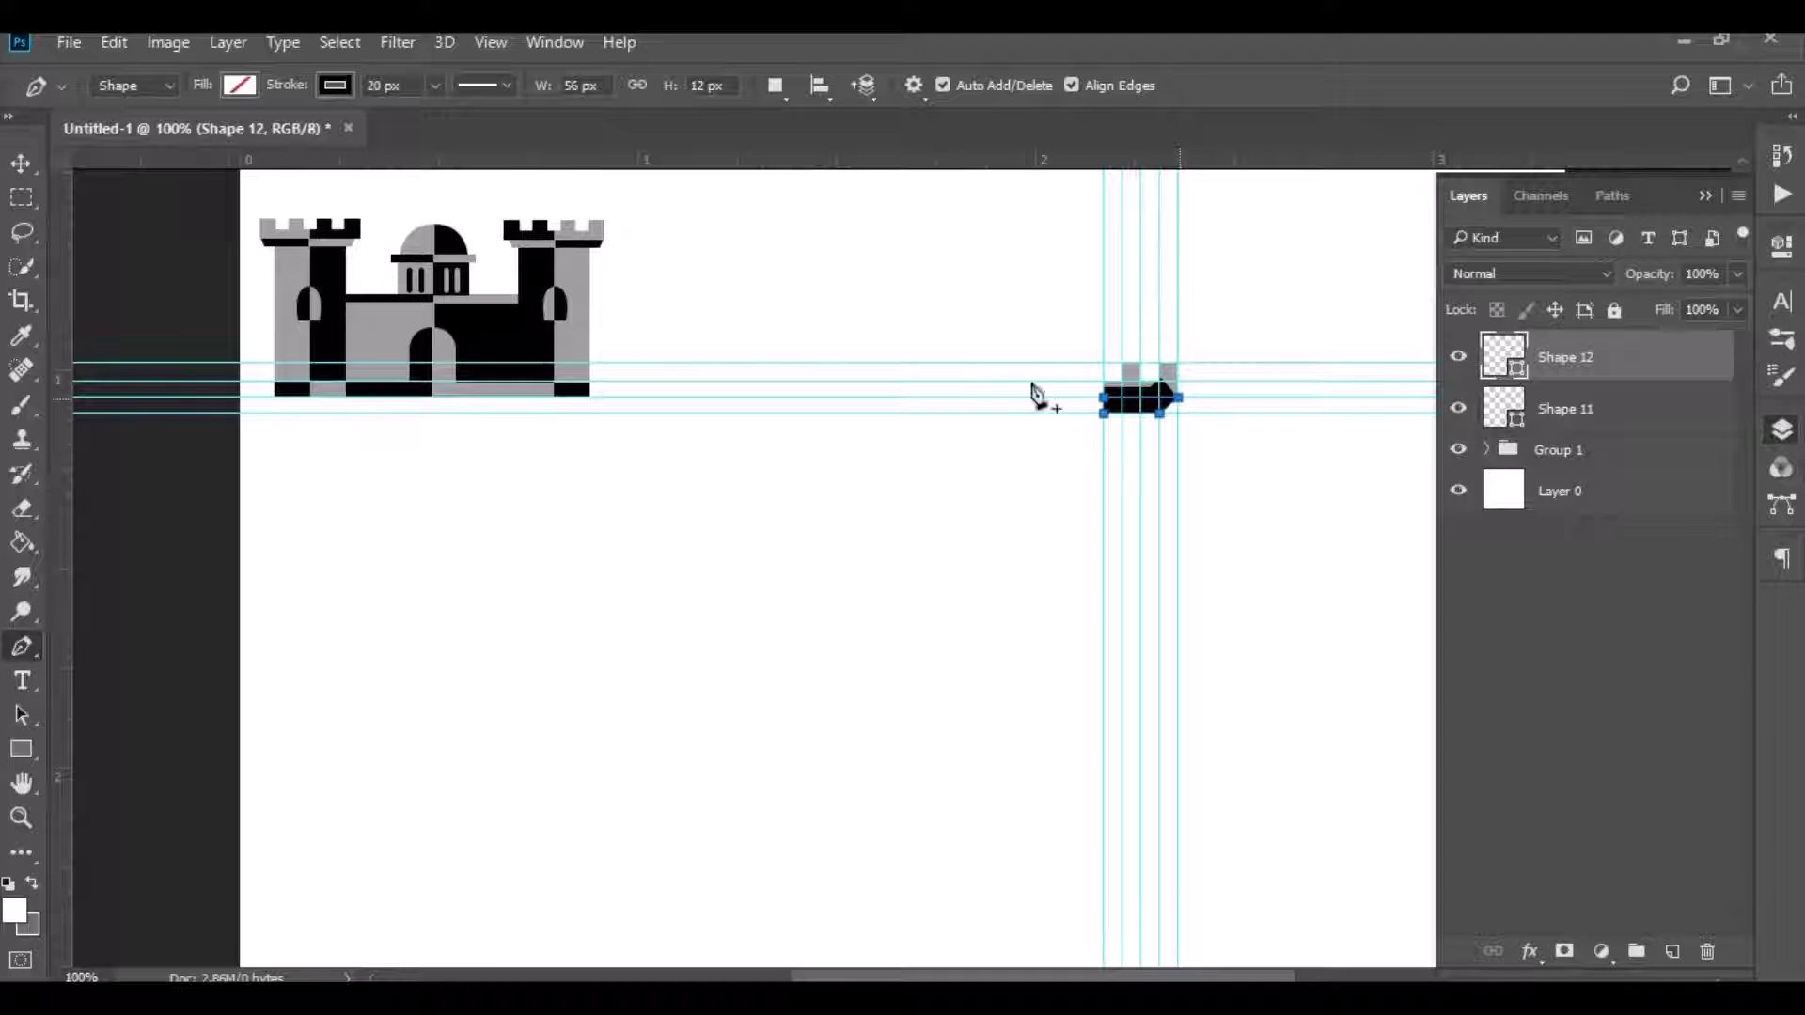
Step: Give the ledge no outline and a black fill
{"action": "left_click", "coordinate": [331, 86]}
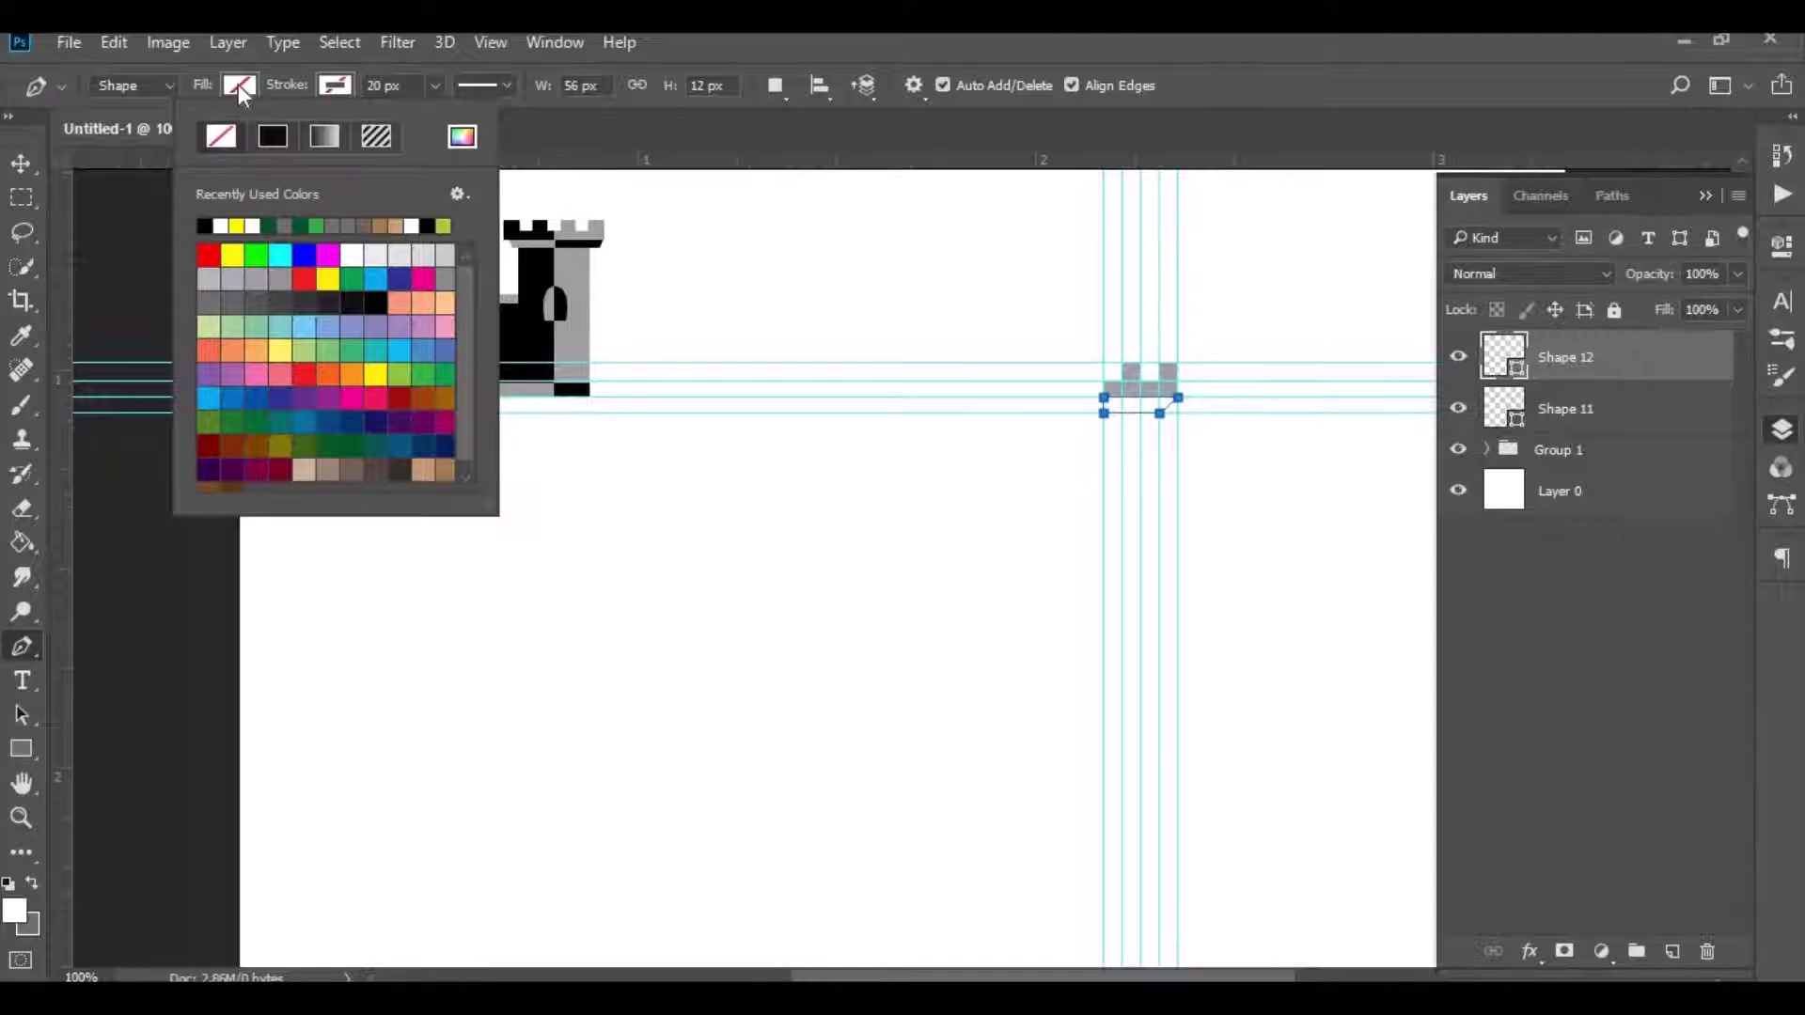
{"action": "left_click", "coordinate": [239, 84]}
{"action": "left_click", "coordinate": [110, 226]}
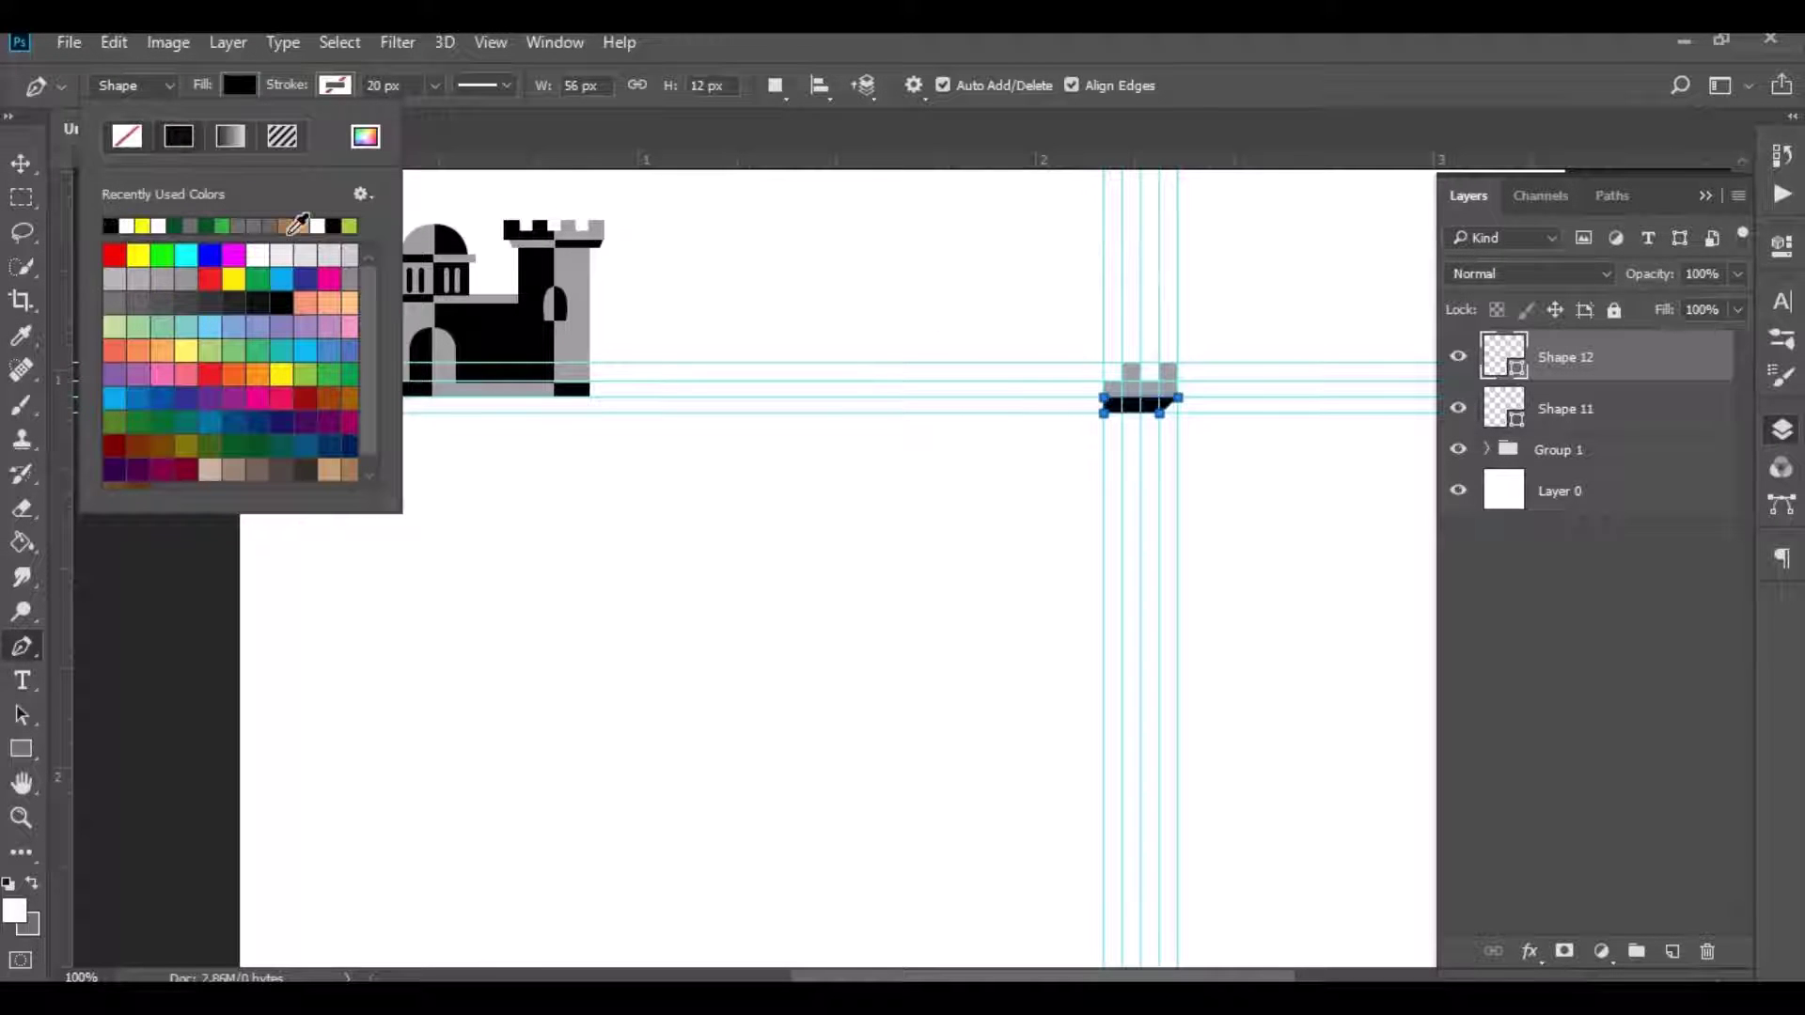
{"action": "key", "text": "Return"}
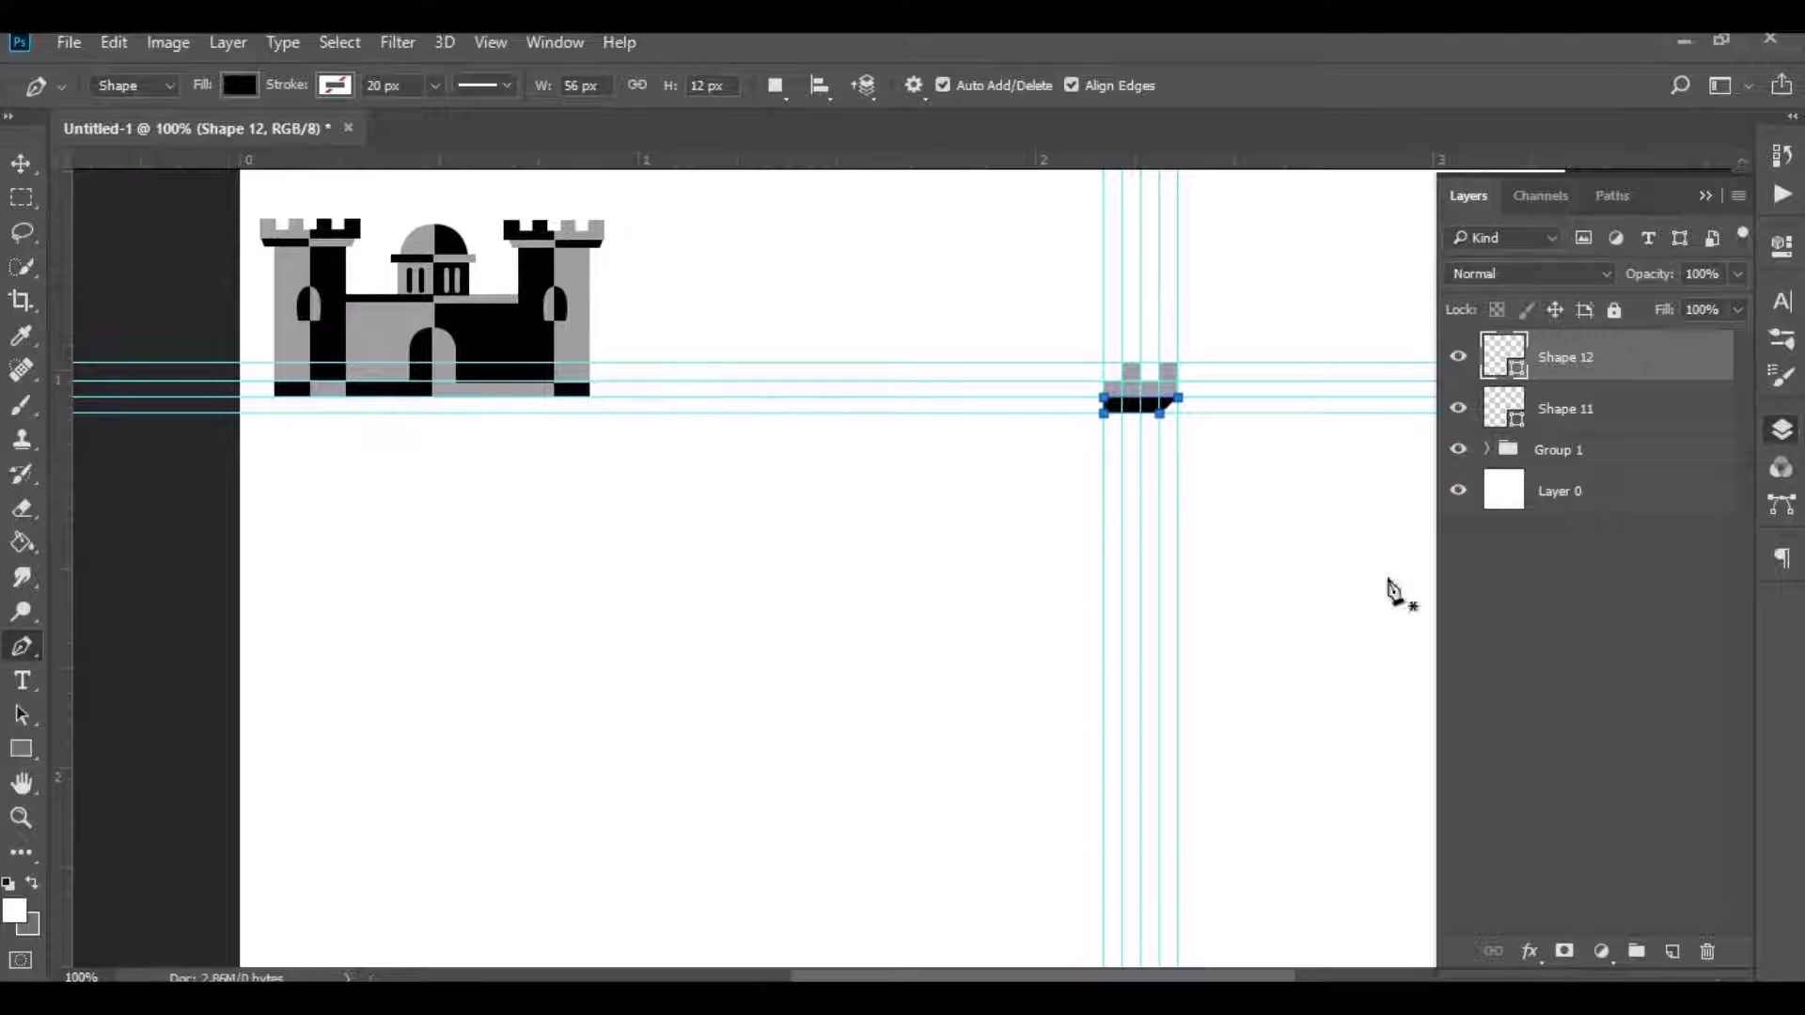
{"action": "left_click", "coordinate": [21, 749]}
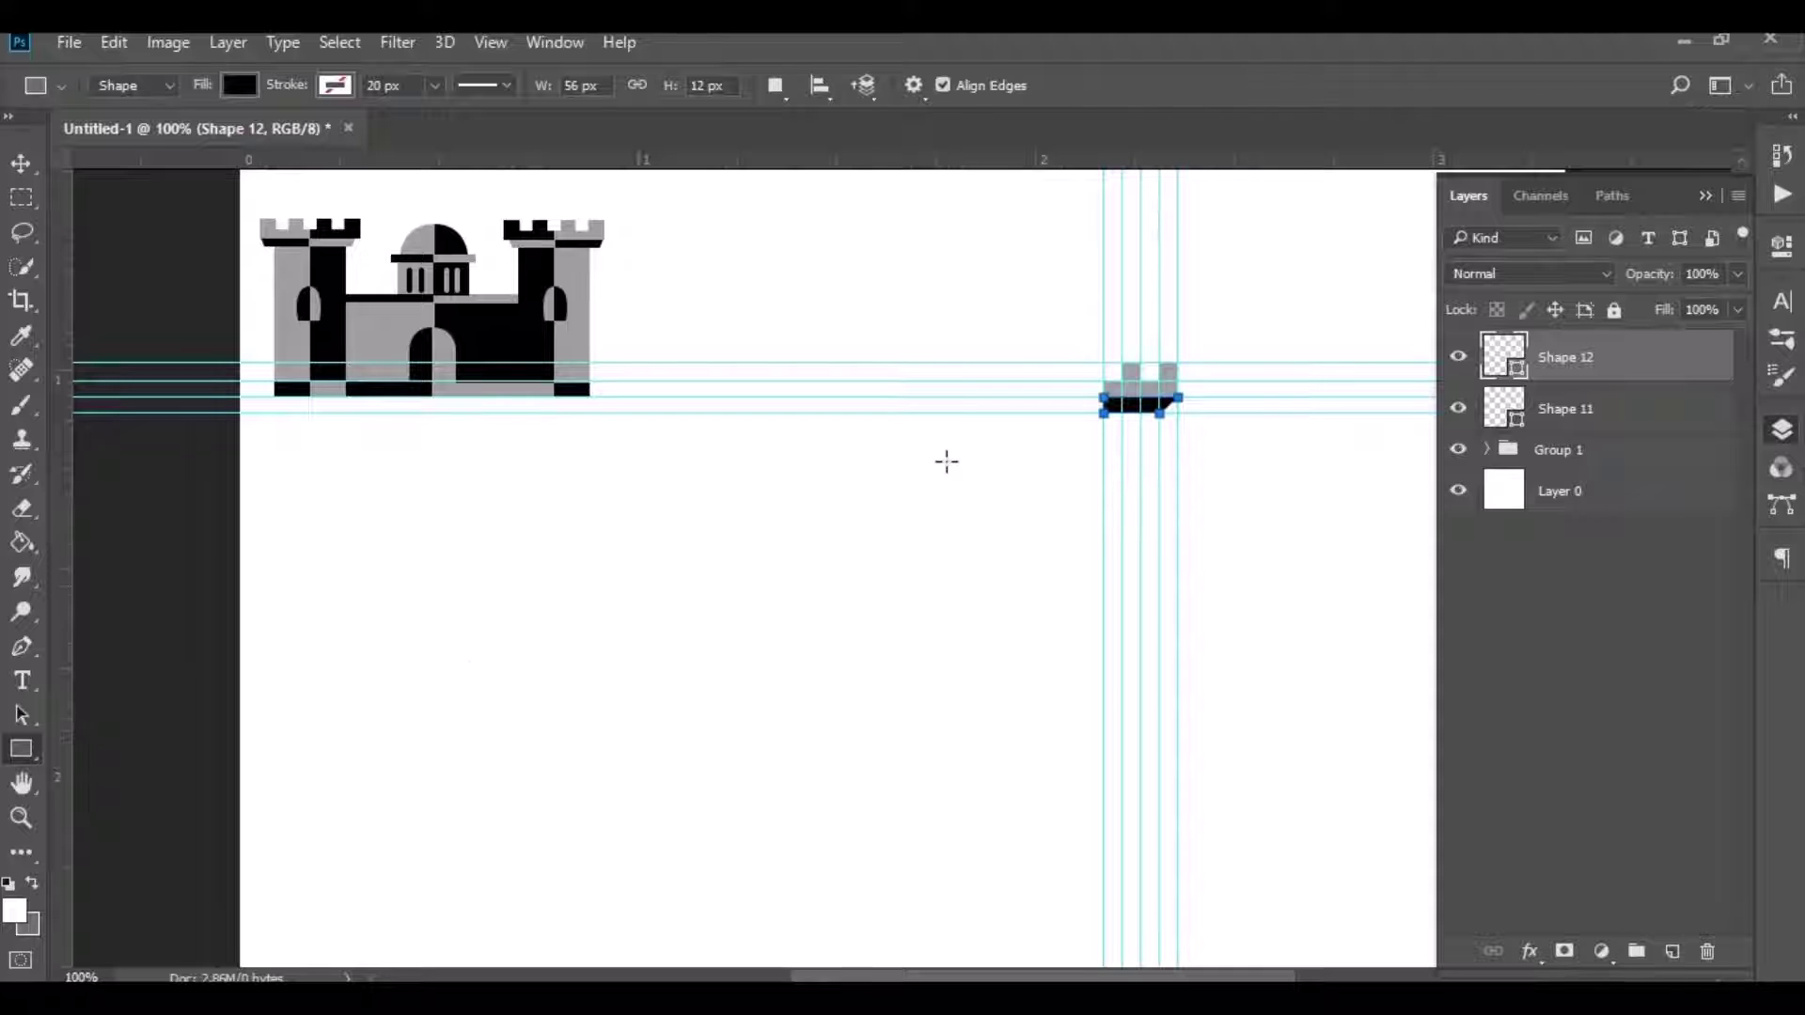
Step: Draw a tall rectangle hanging down from the ledge, filled black
{"action": "left_click", "coordinate": [1573, 604]}
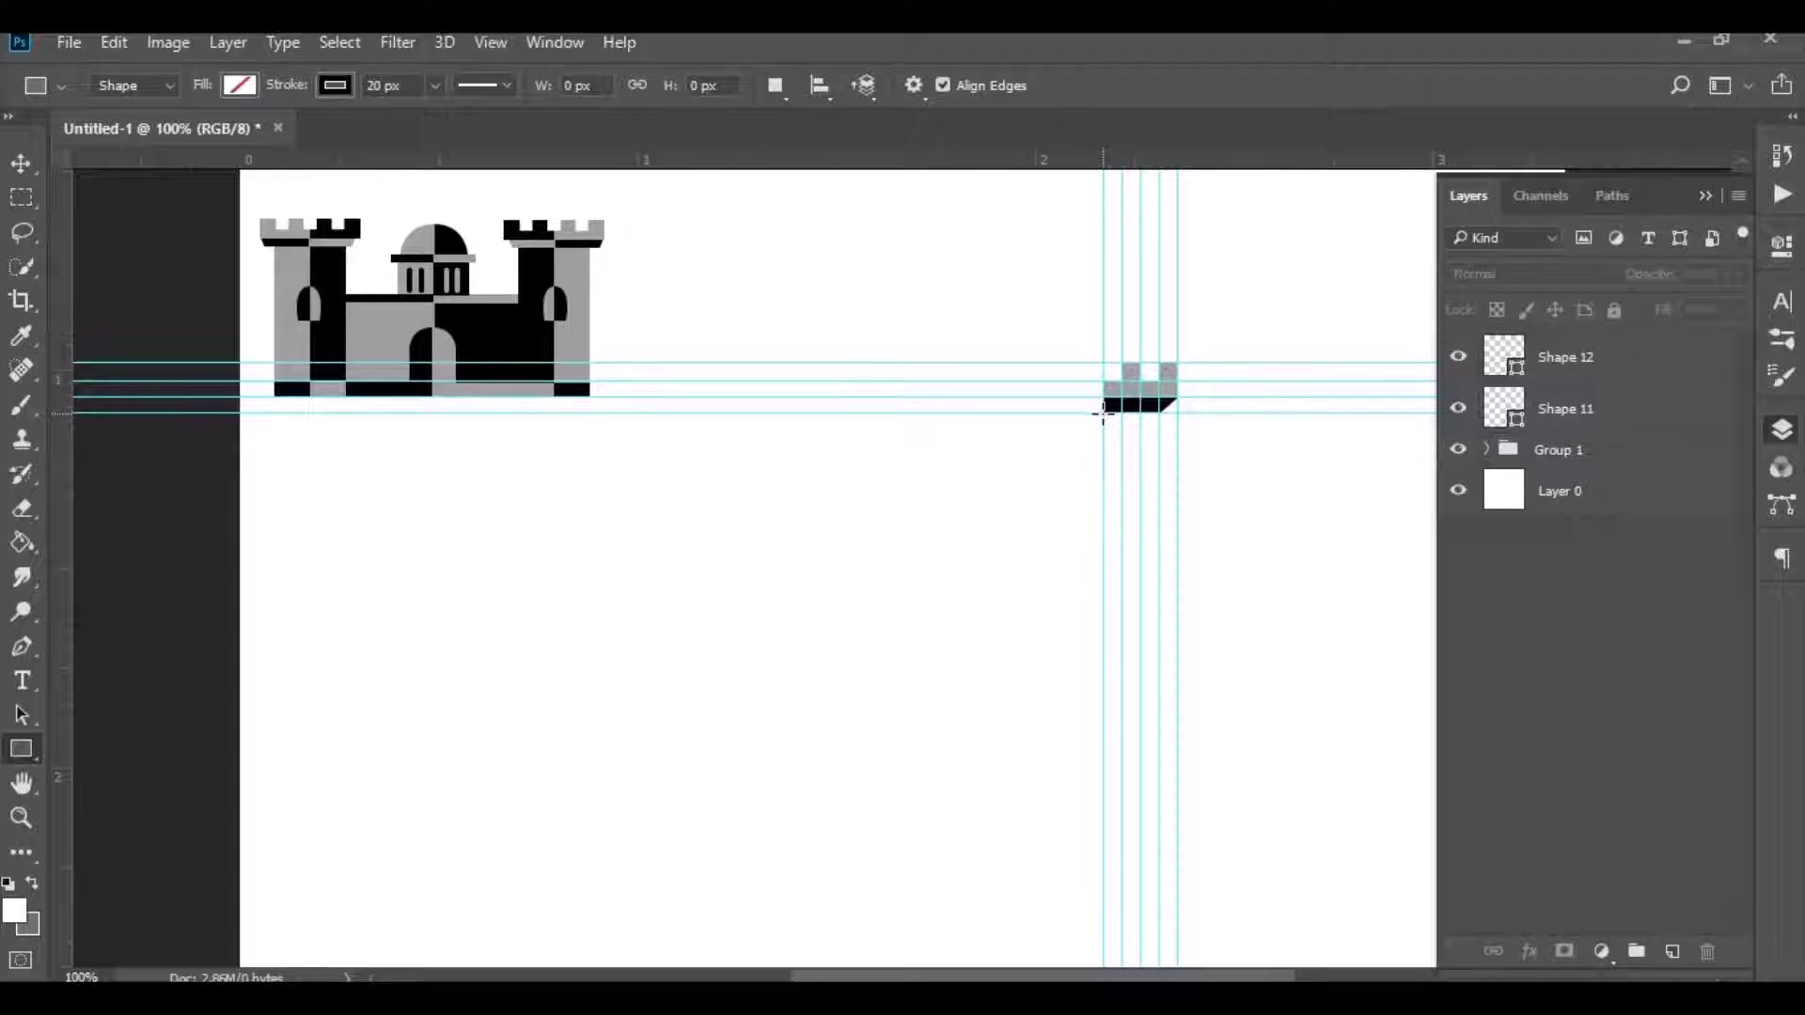
{"action": "left_click_drag", "start_coordinate": [1104, 414], "coordinate": [1160, 553]}
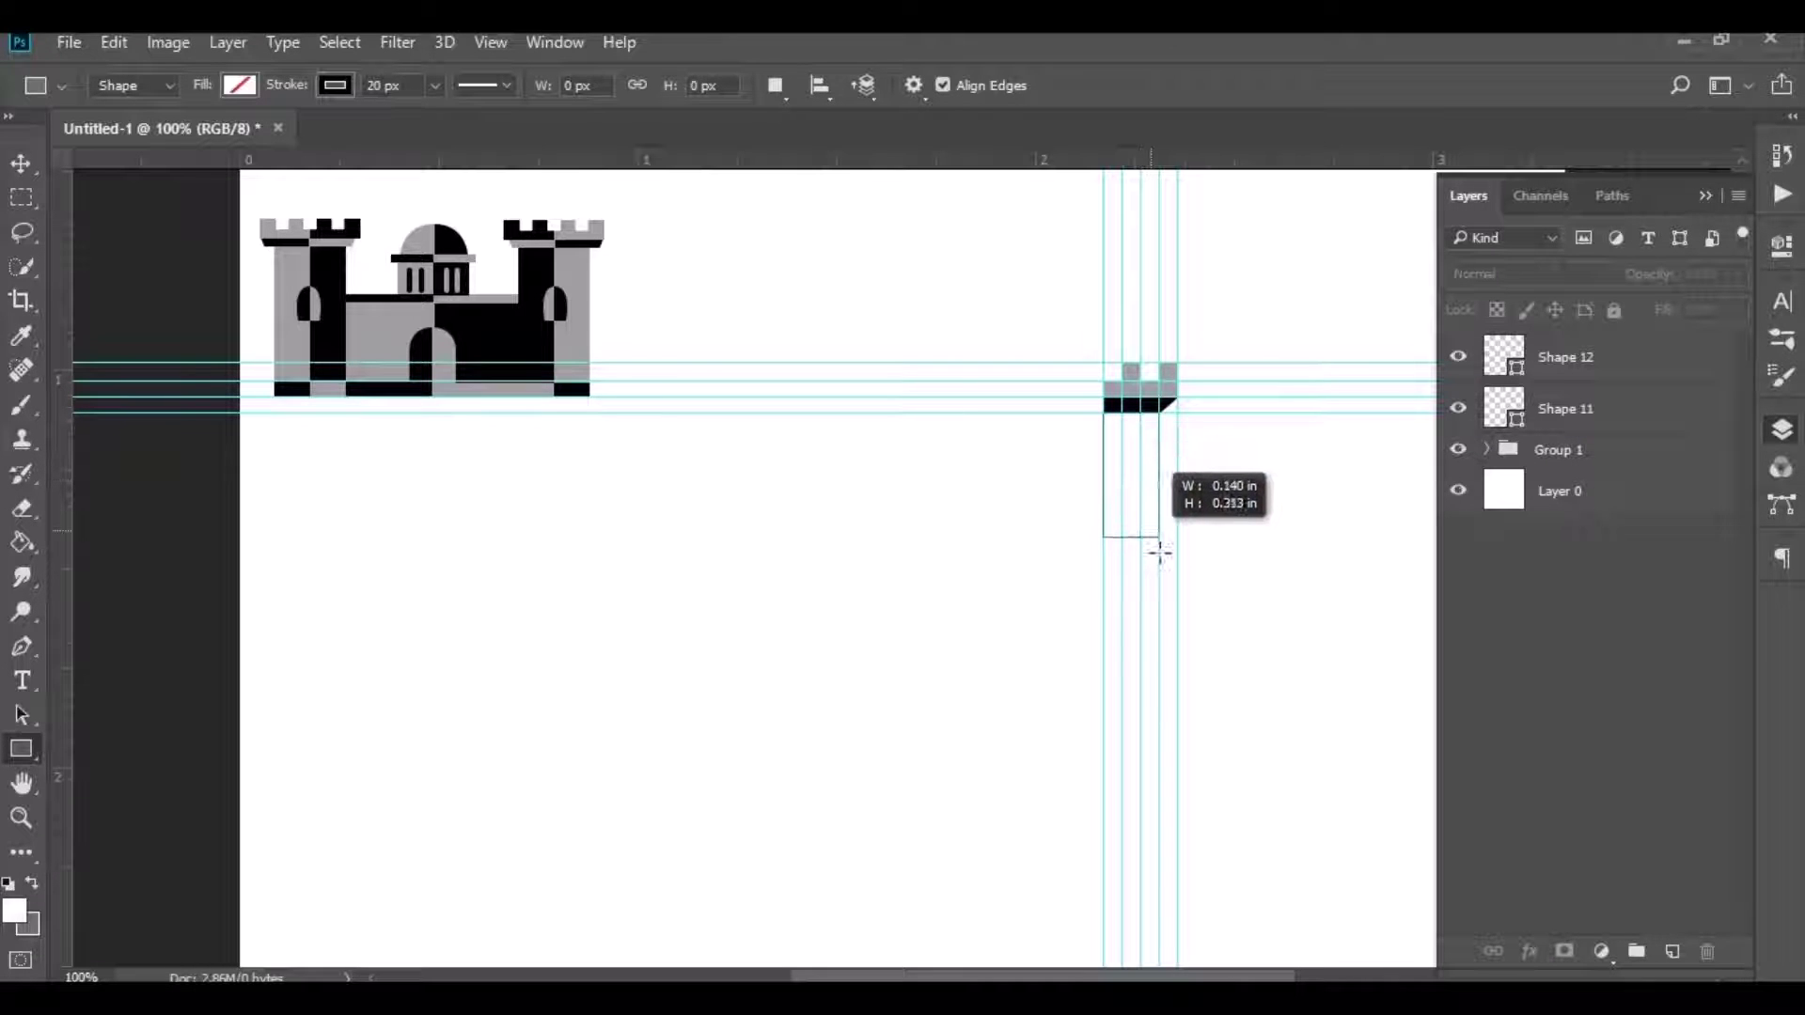
{"action": "left_click_drag", "start_coordinate": [1160, 553], "coordinate": [1159, 659]}
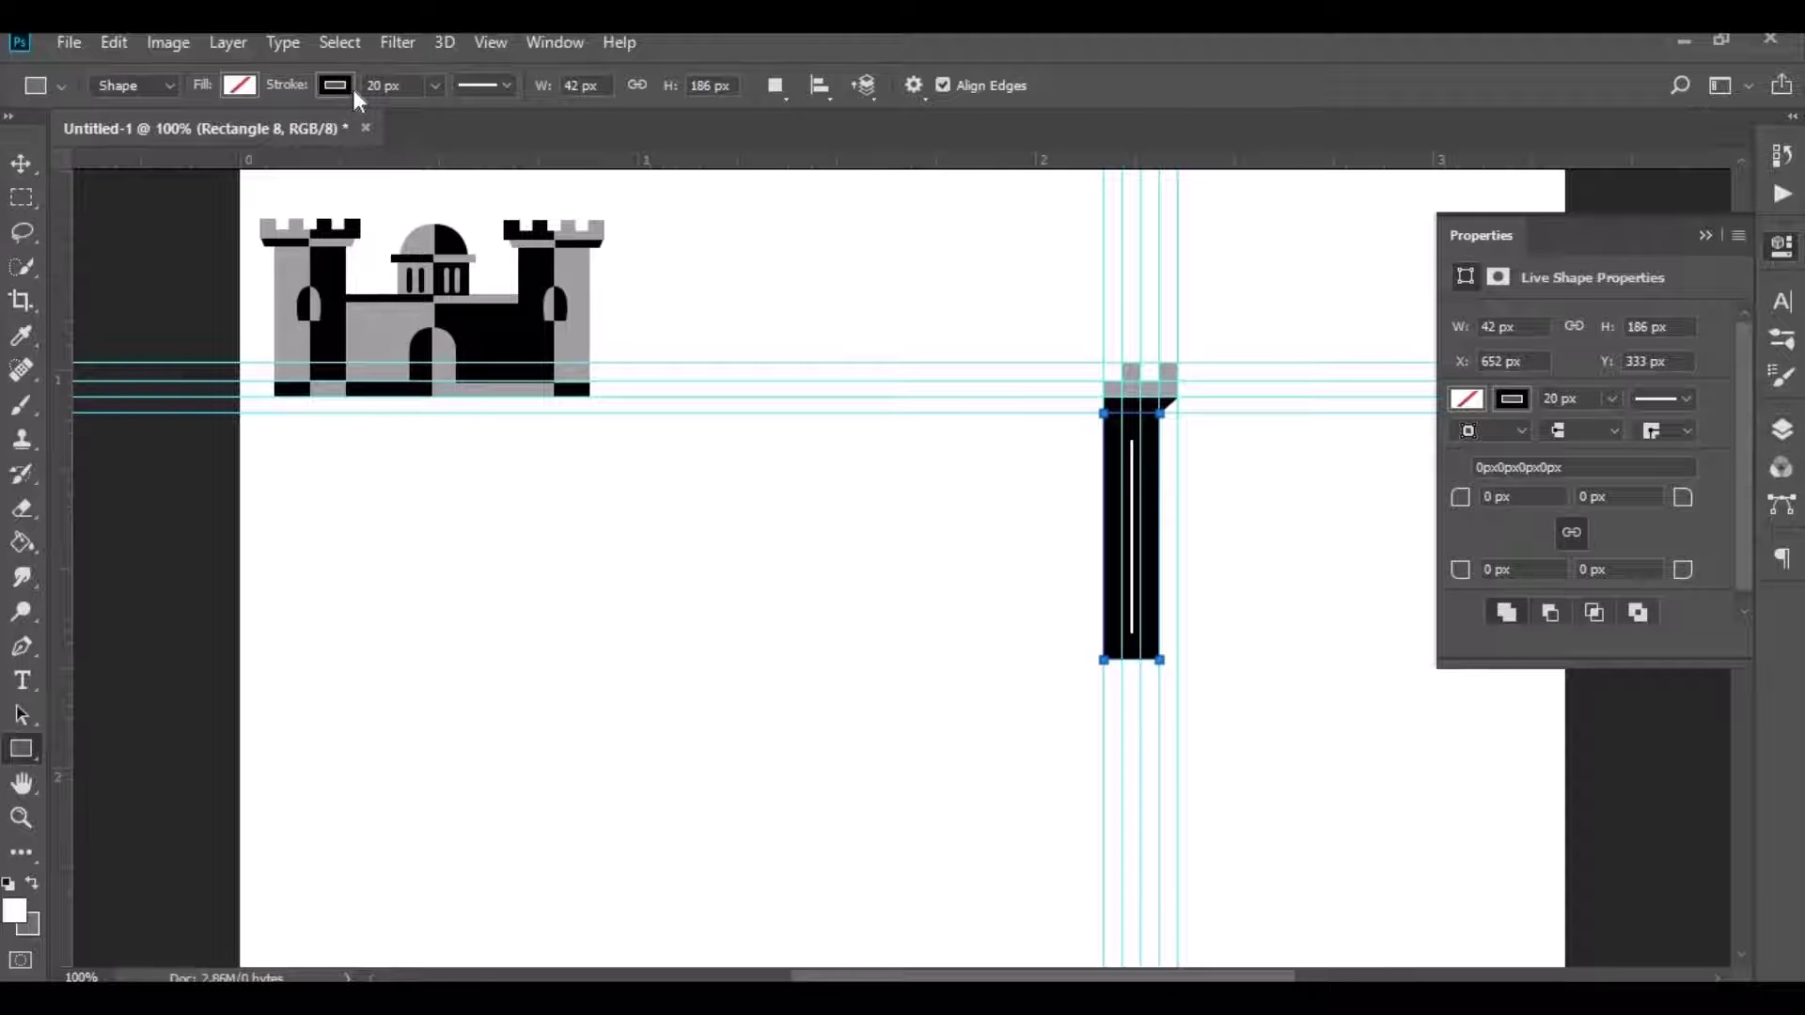
{"action": "left_click", "coordinate": [239, 84]}
{"action": "left_click", "coordinate": [223, 134]}
{"action": "left_click", "coordinate": [238, 87]}
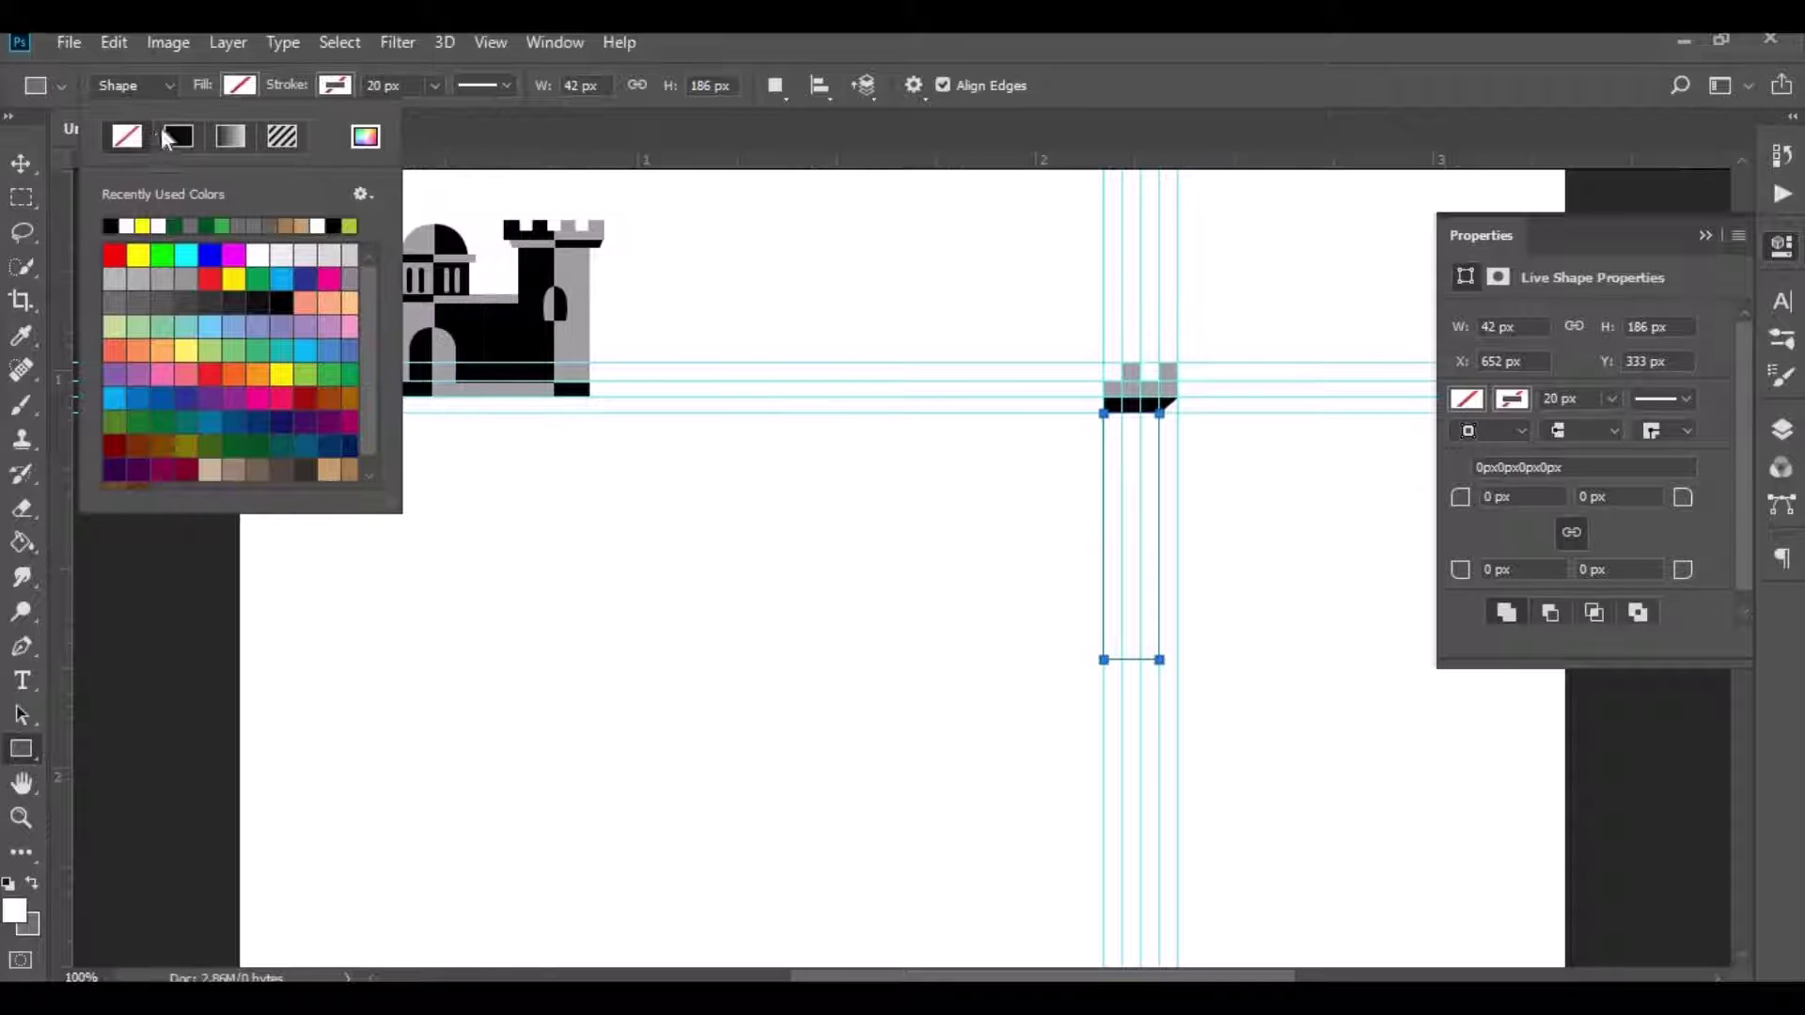
{"action": "left_click", "coordinate": [111, 225]}
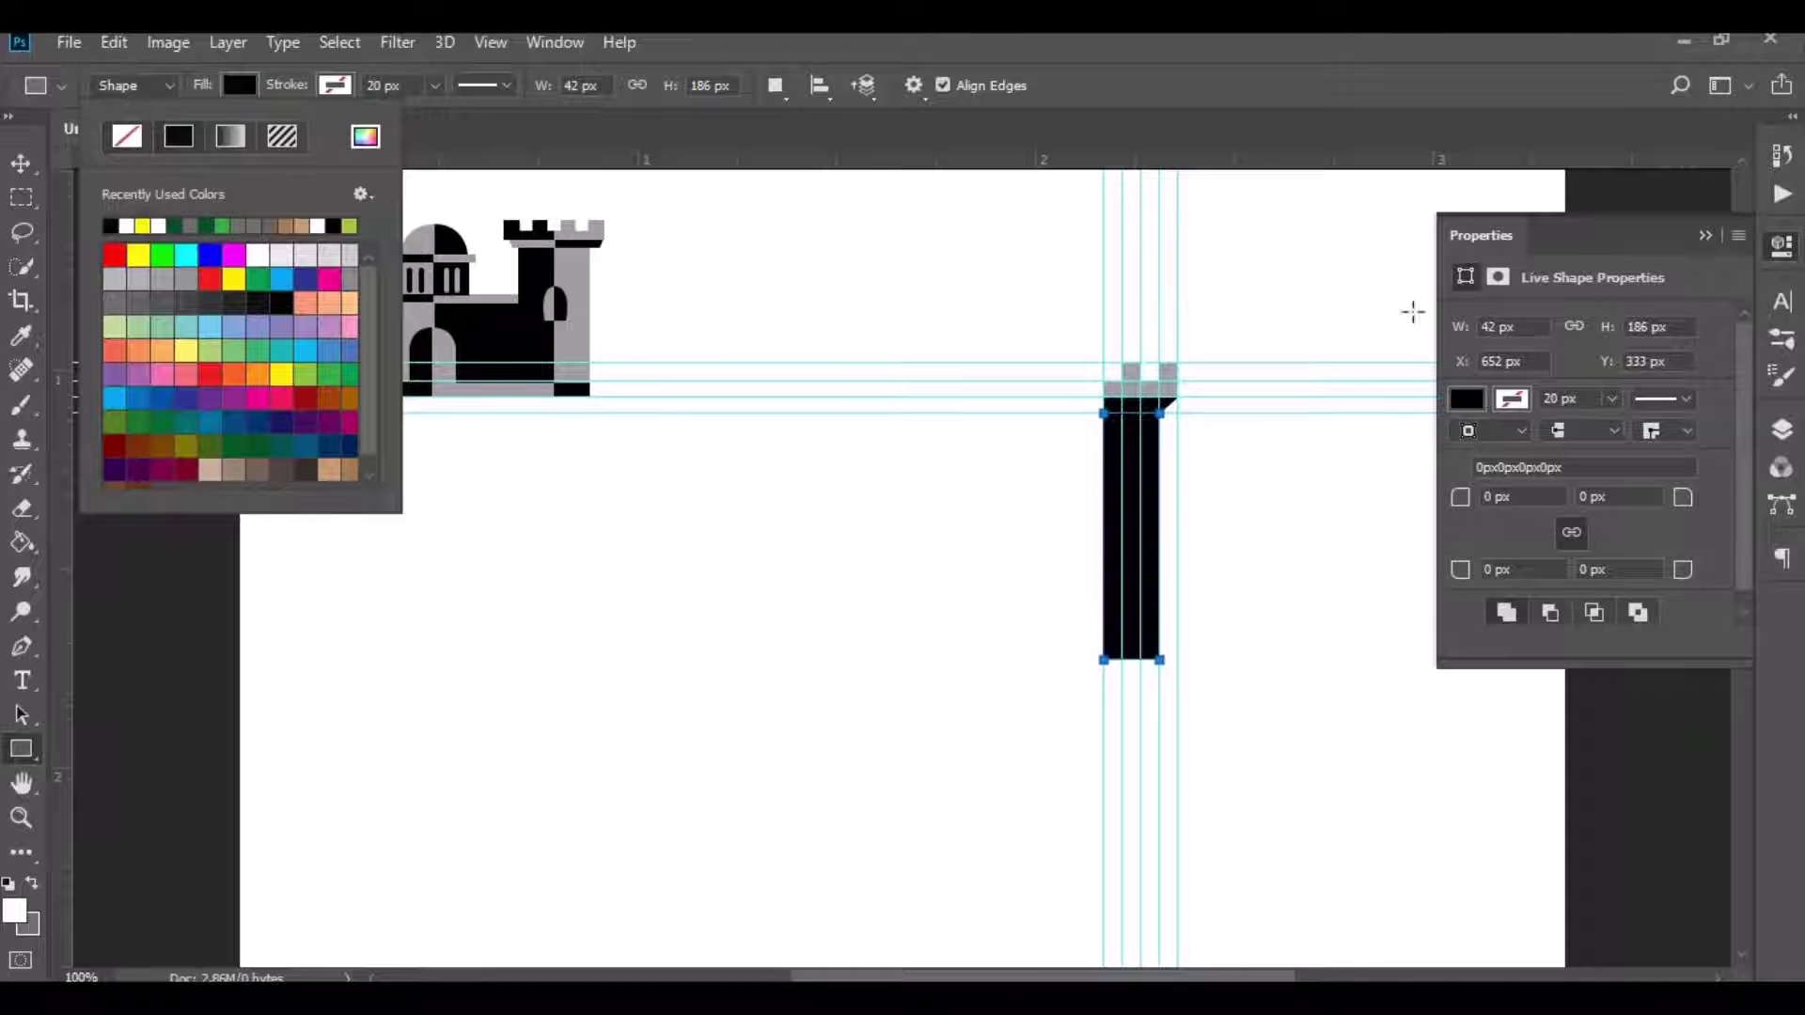
{"action": "left_click", "coordinate": [1782, 433]}
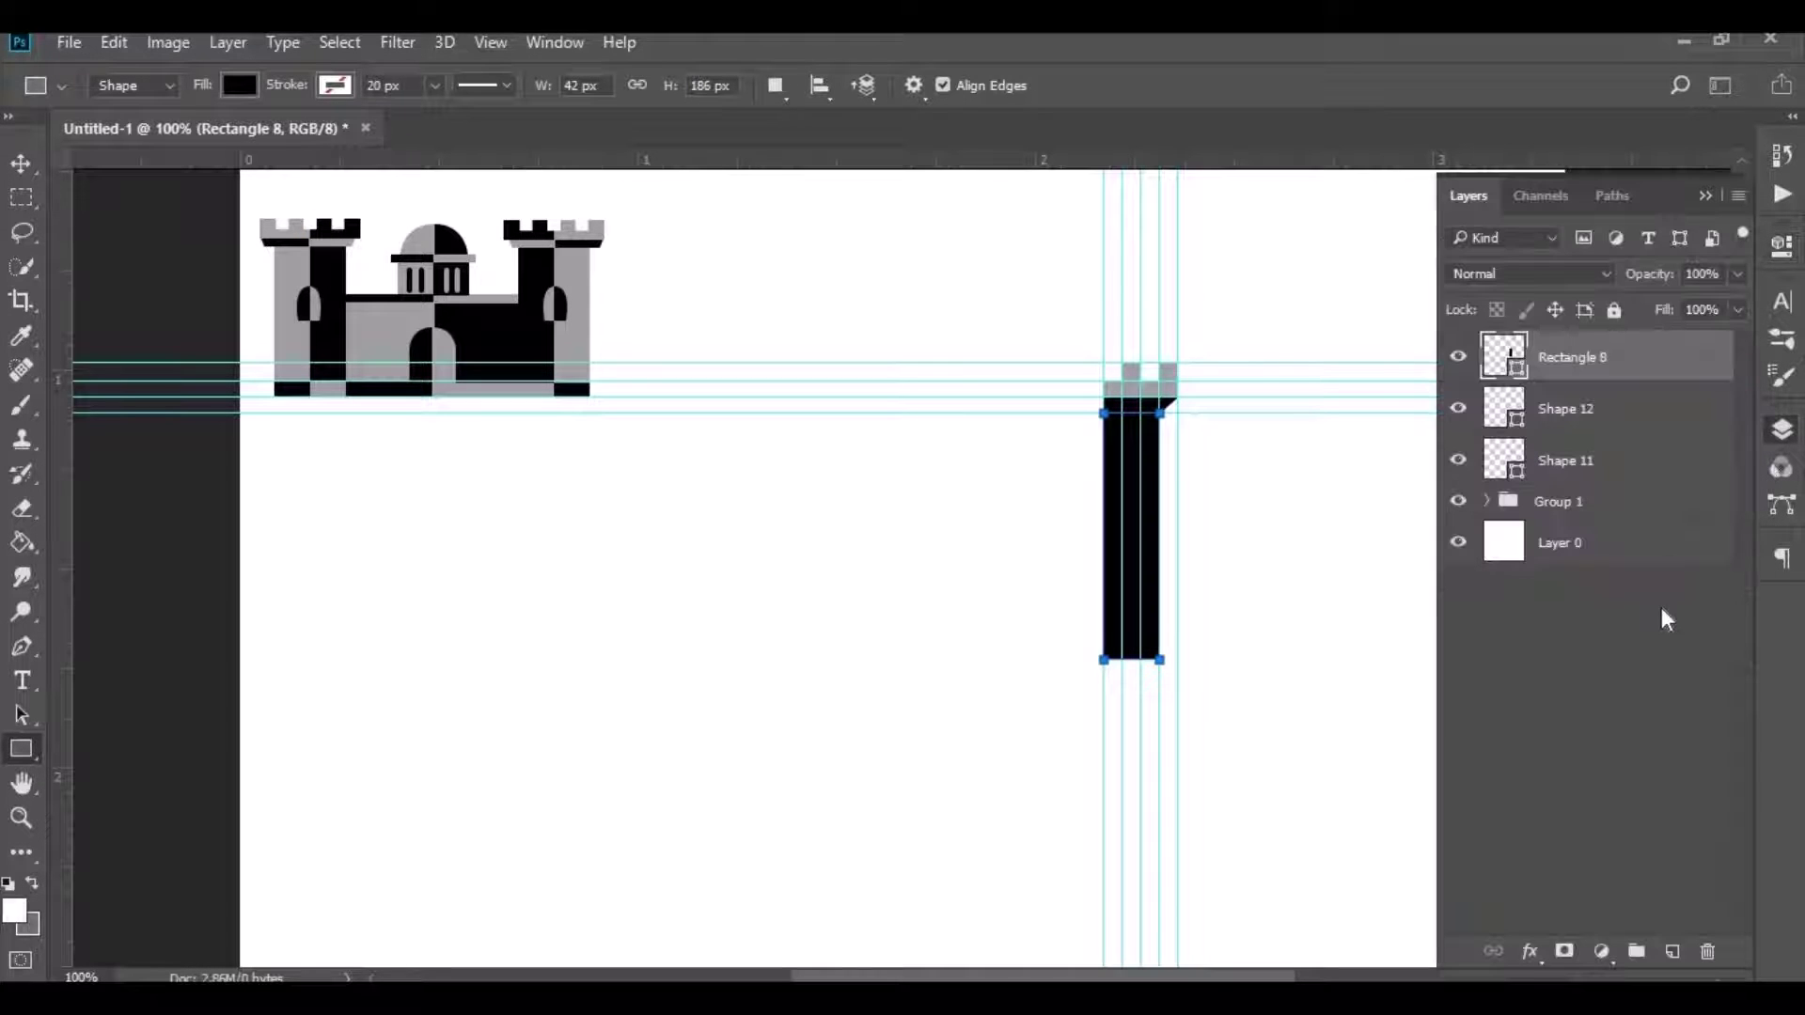
Step: Set new shapes to black fill with no outline, and recolour the tower rectangle grey
{"action": "left_click", "coordinate": [1647, 643]}
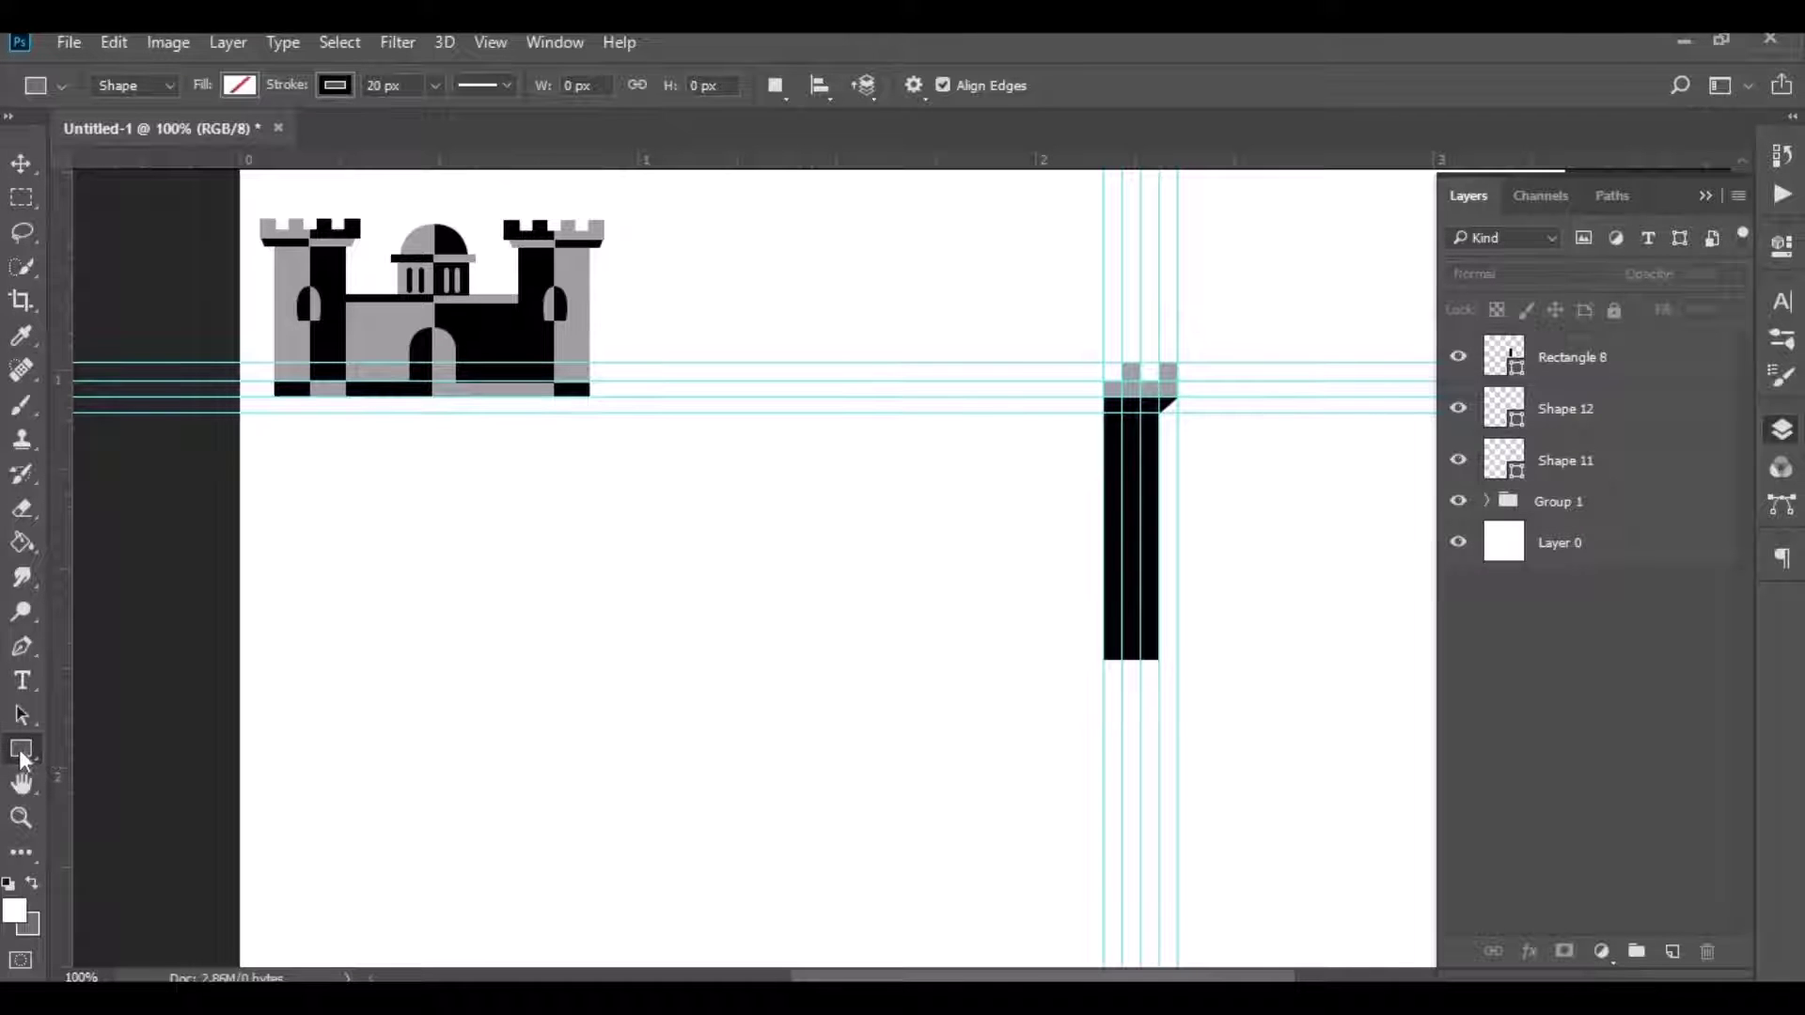
{"action": "left_click", "coordinate": [240, 86]}
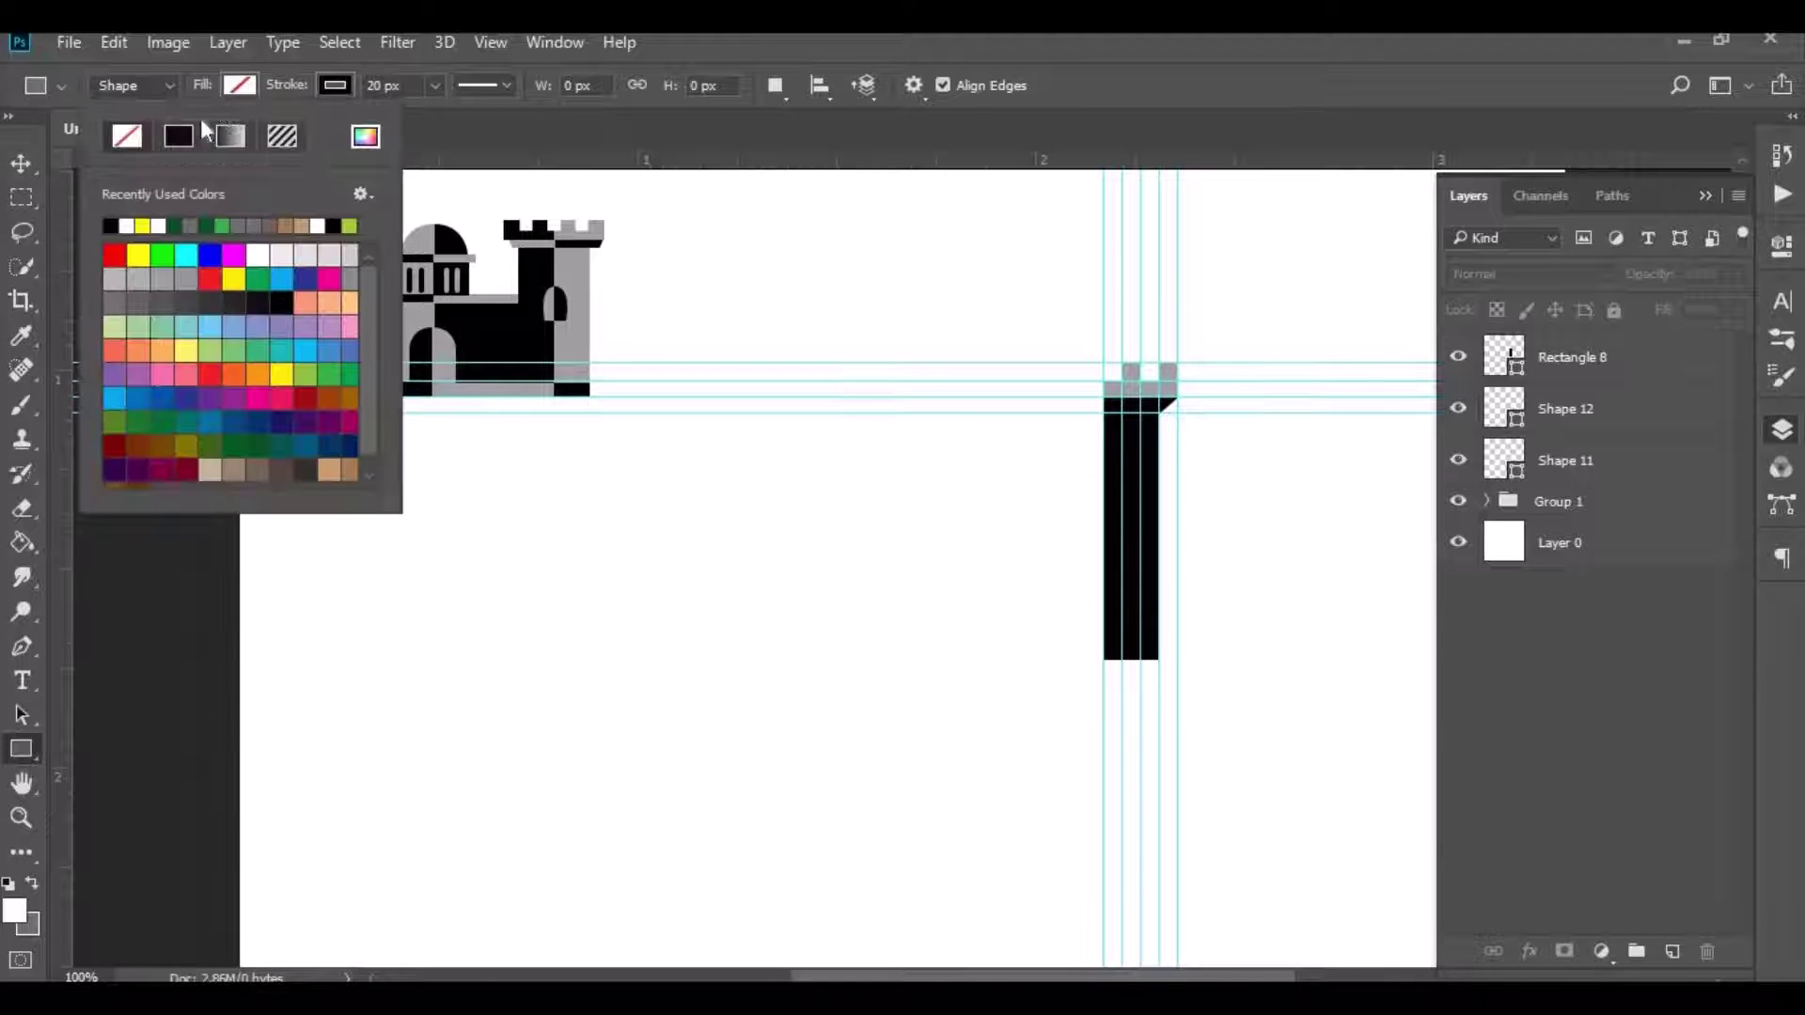
{"action": "left_click", "coordinate": [110, 226]}
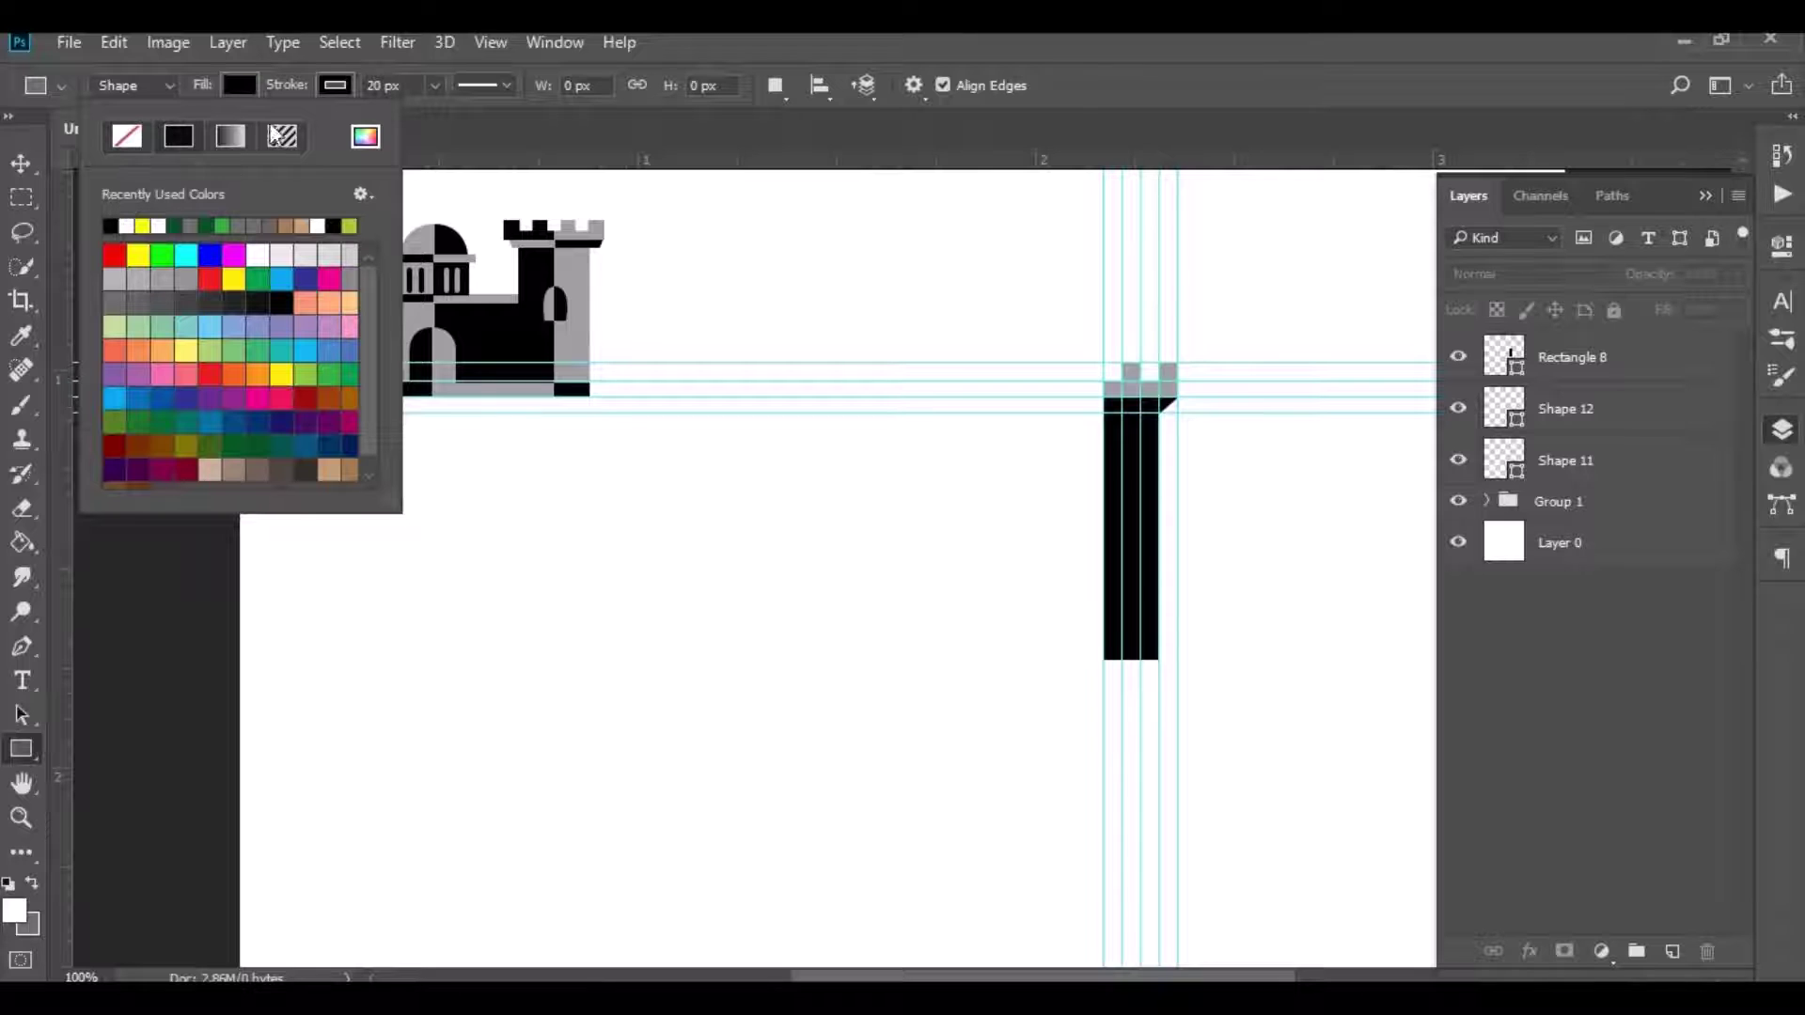
{"action": "left_click", "coordinate": [335, 84]}
{"action": "left_click", "coordinate": [218, 136]}
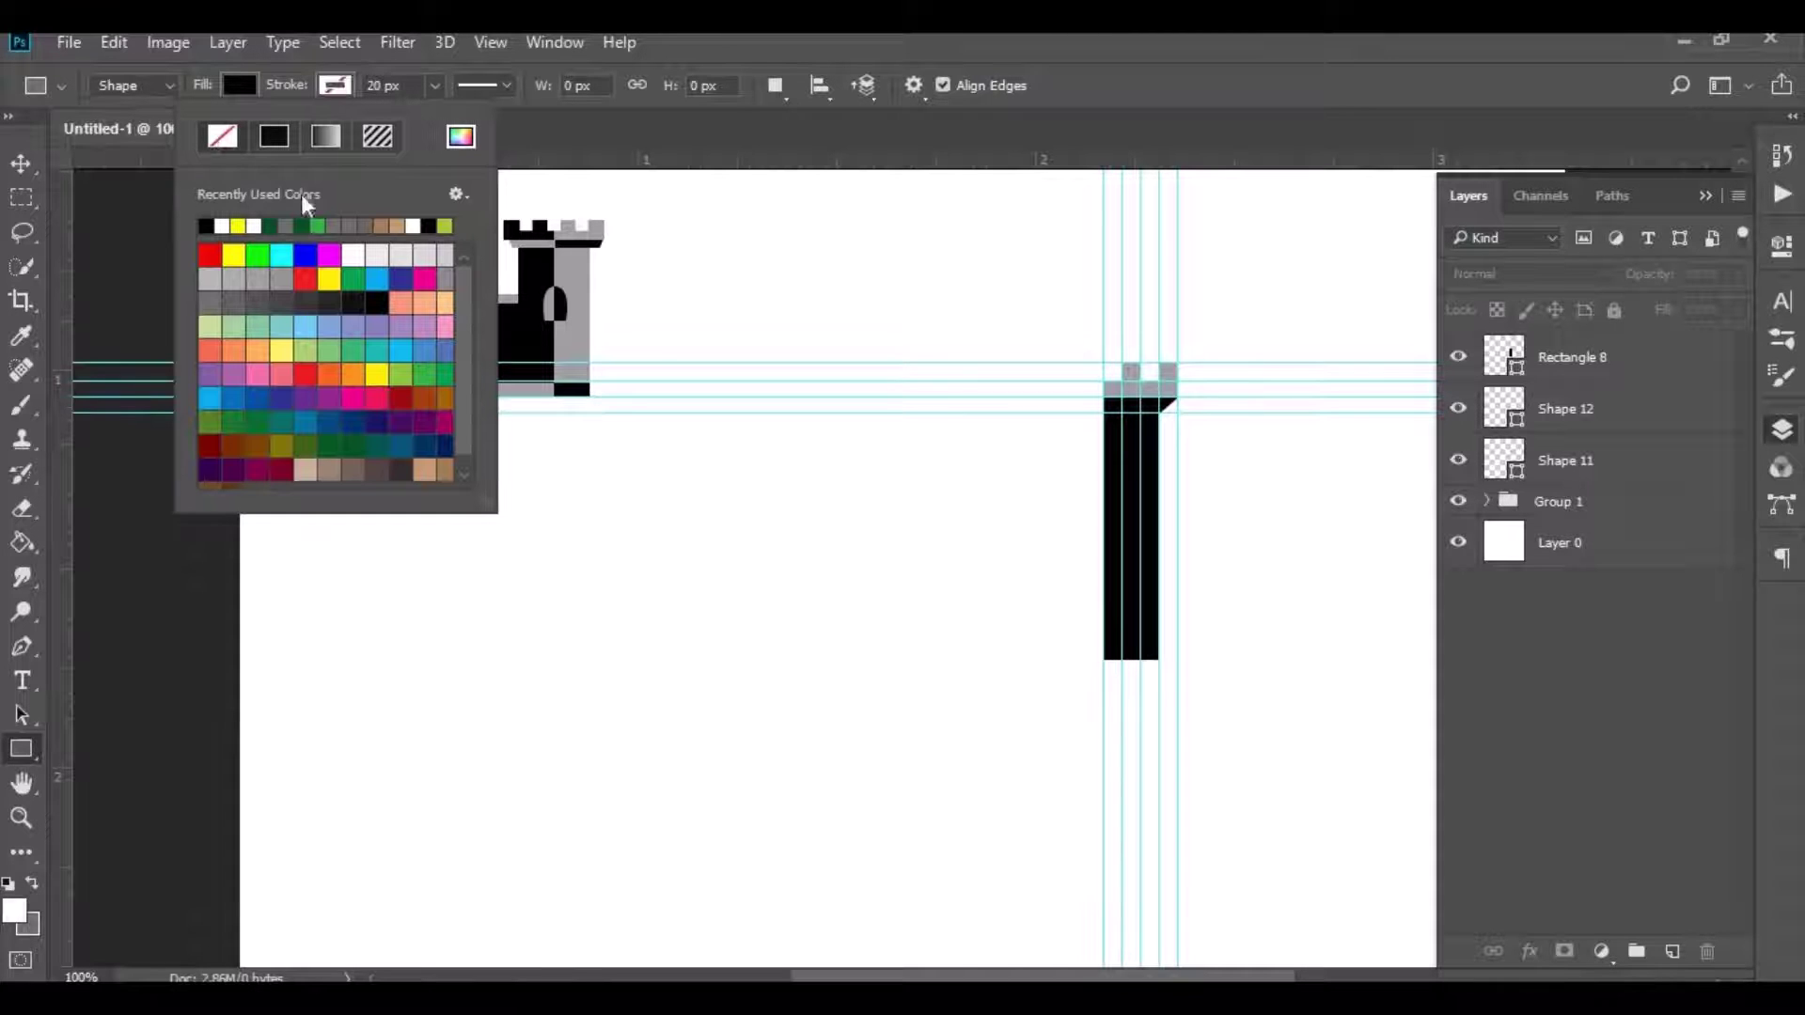
{"action": "left_click", "coordinate": [1481, 668]}
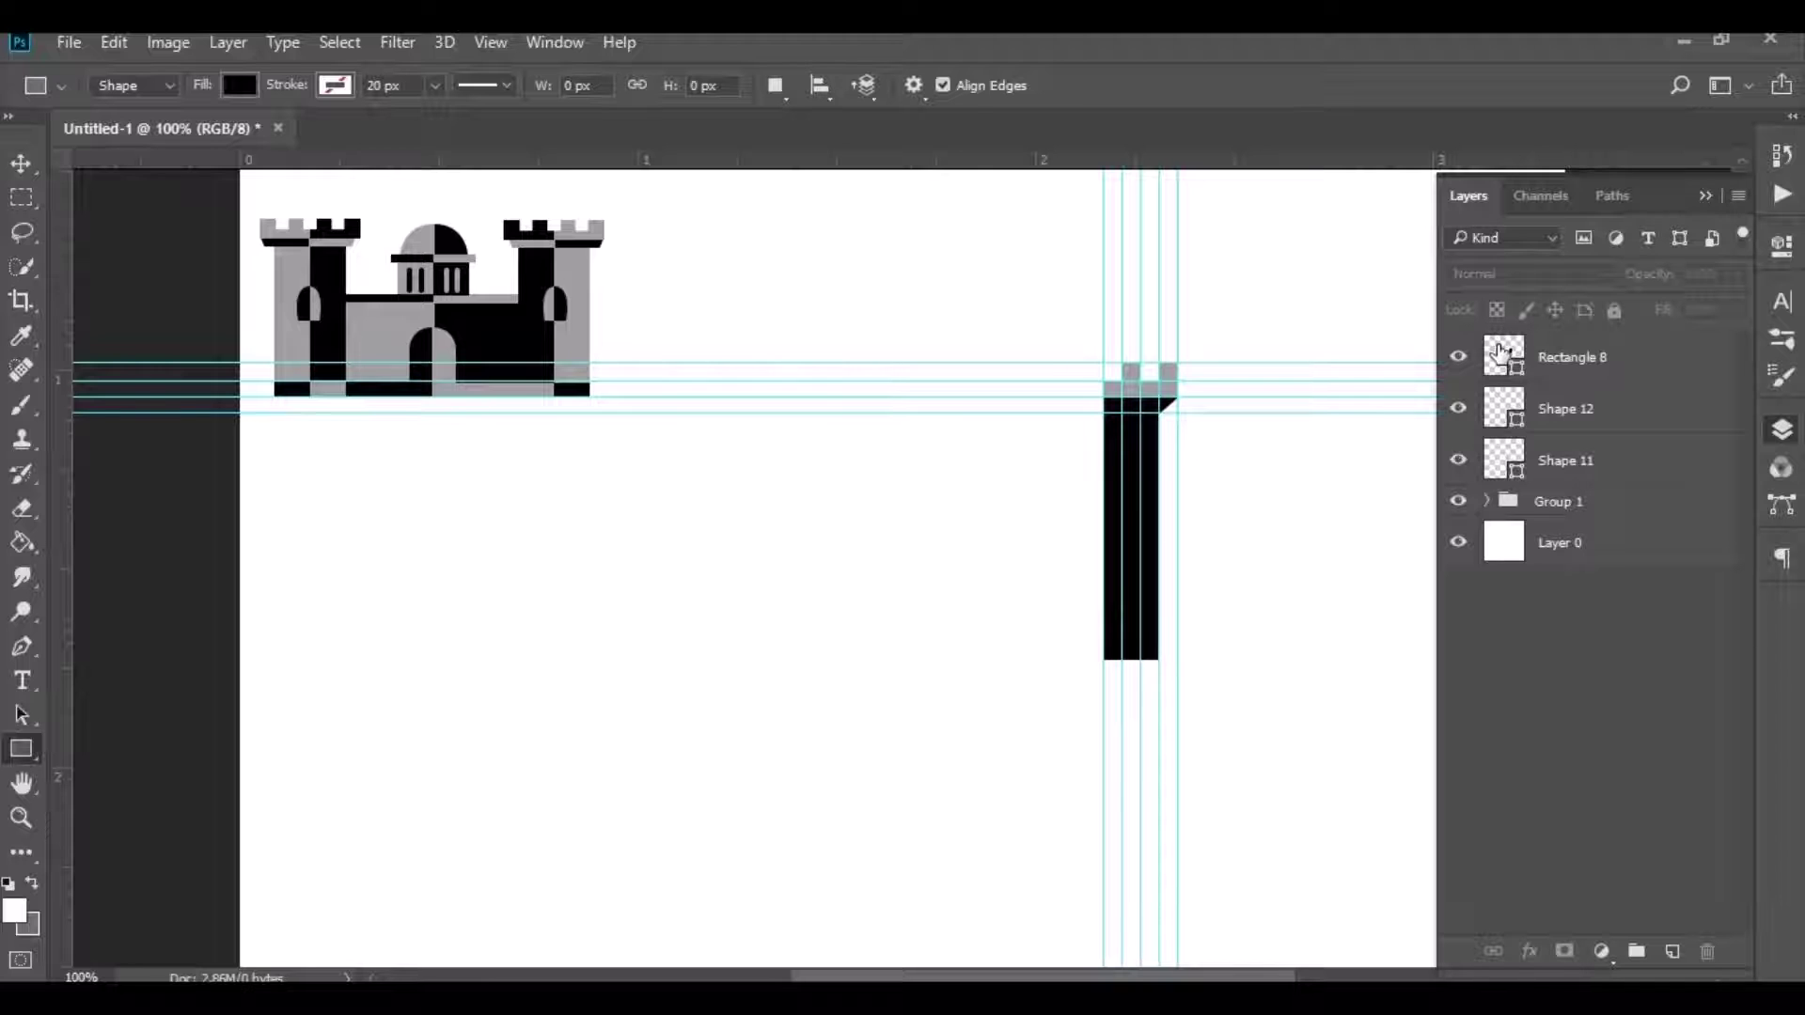
{"action": "double_click", "coordinate": [1501, 353]}
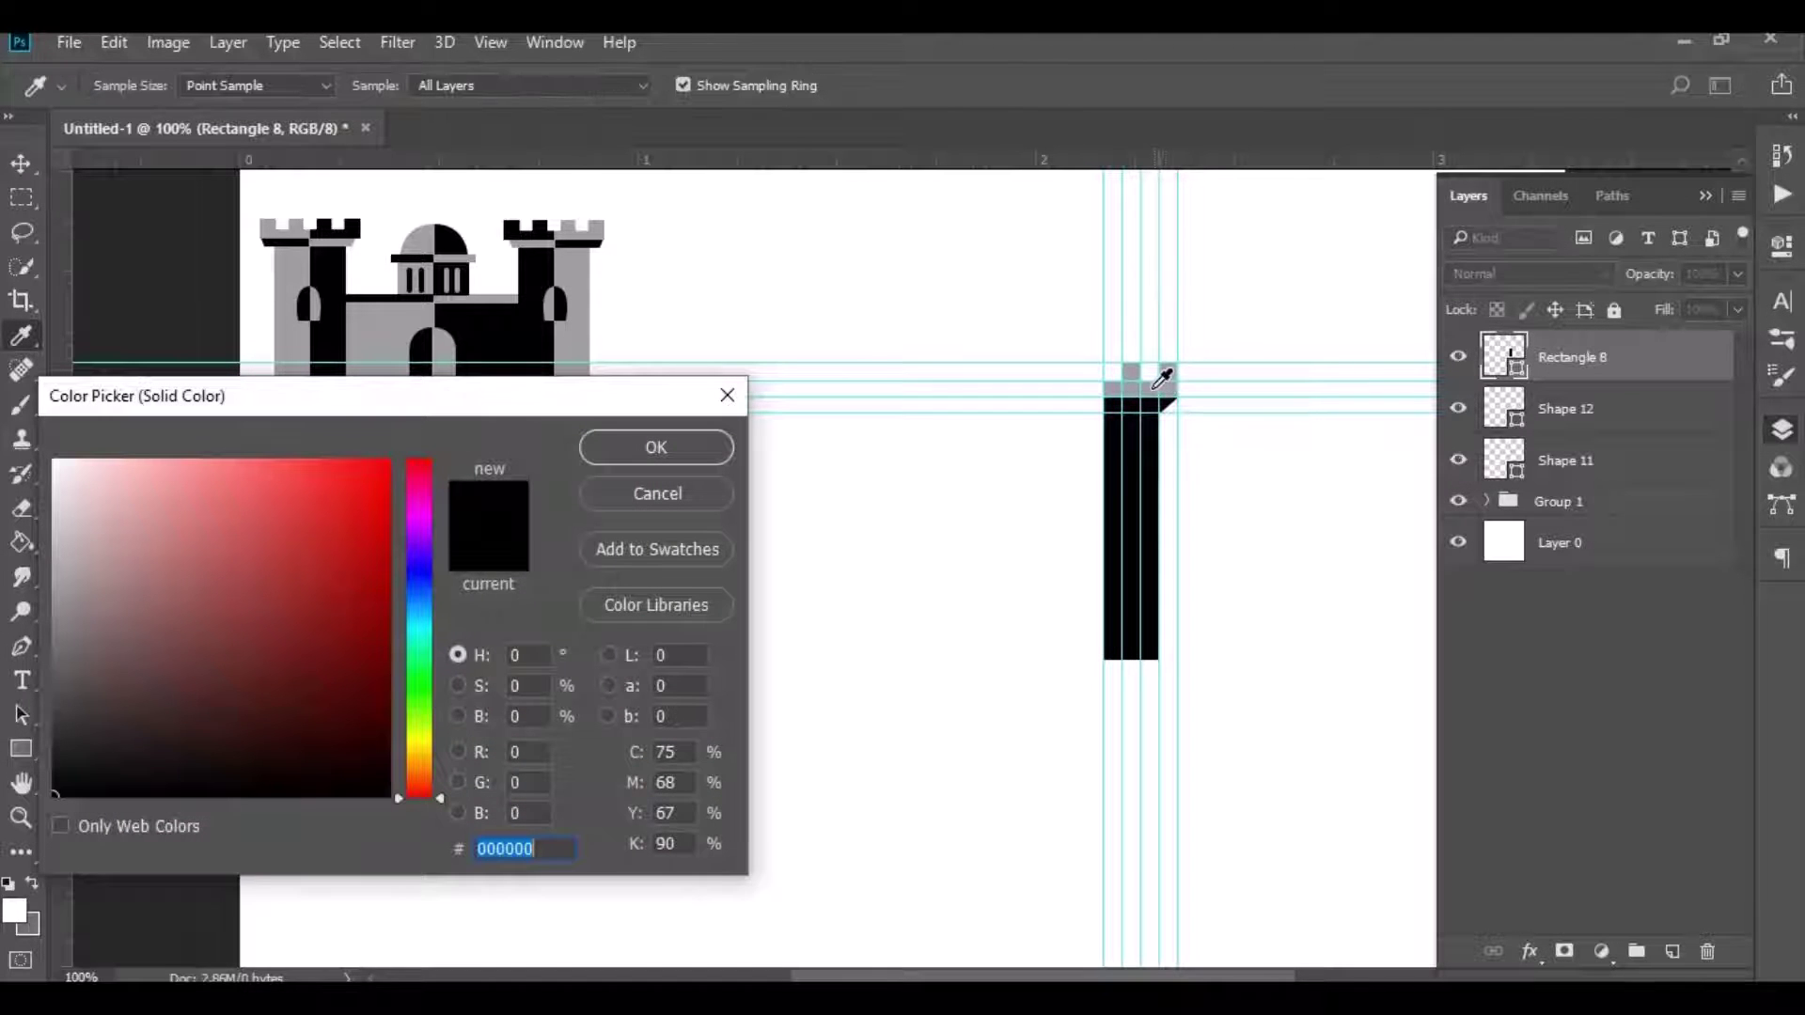
{"action": "left_click", "coordinate": [1156, 387]}
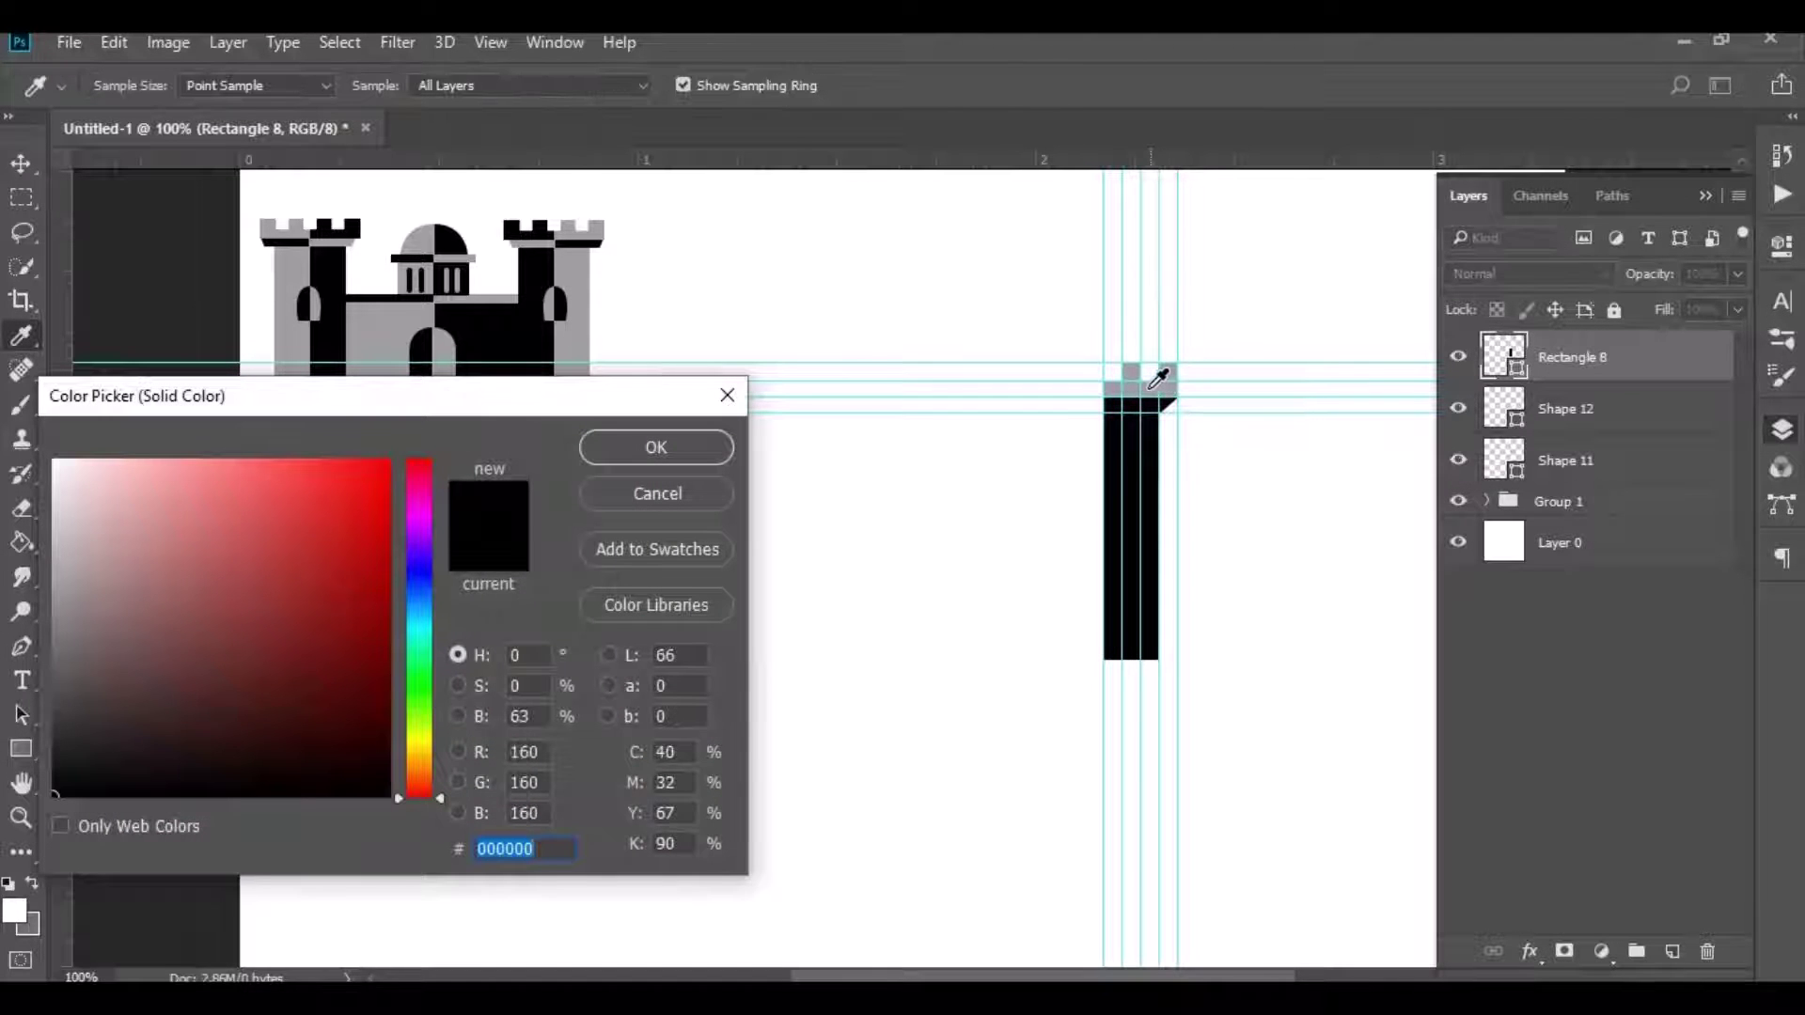
{"action": "left_click", "coordinate": [682, 448]}
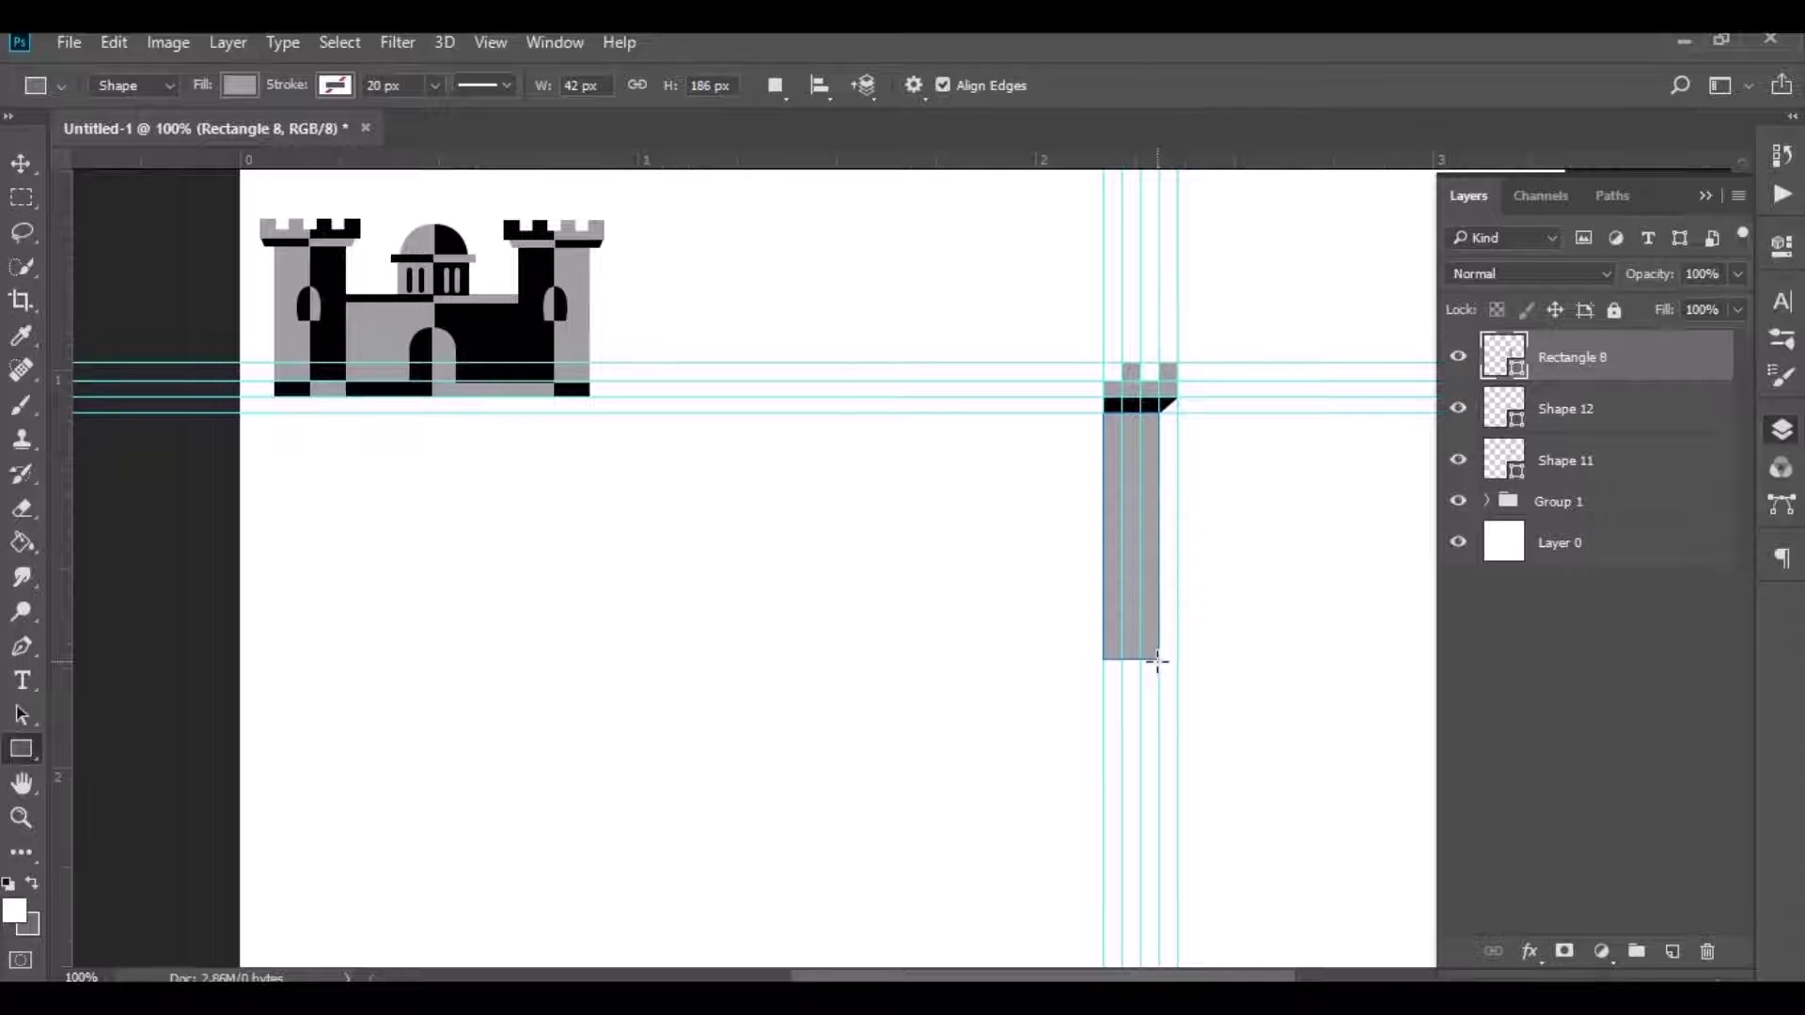
Step: Add a small black strip rectangle at the tower's foot
{"action": "left_click_drag", "start_coordinate": [1160, 659], "coordinate": [1108, 676]}
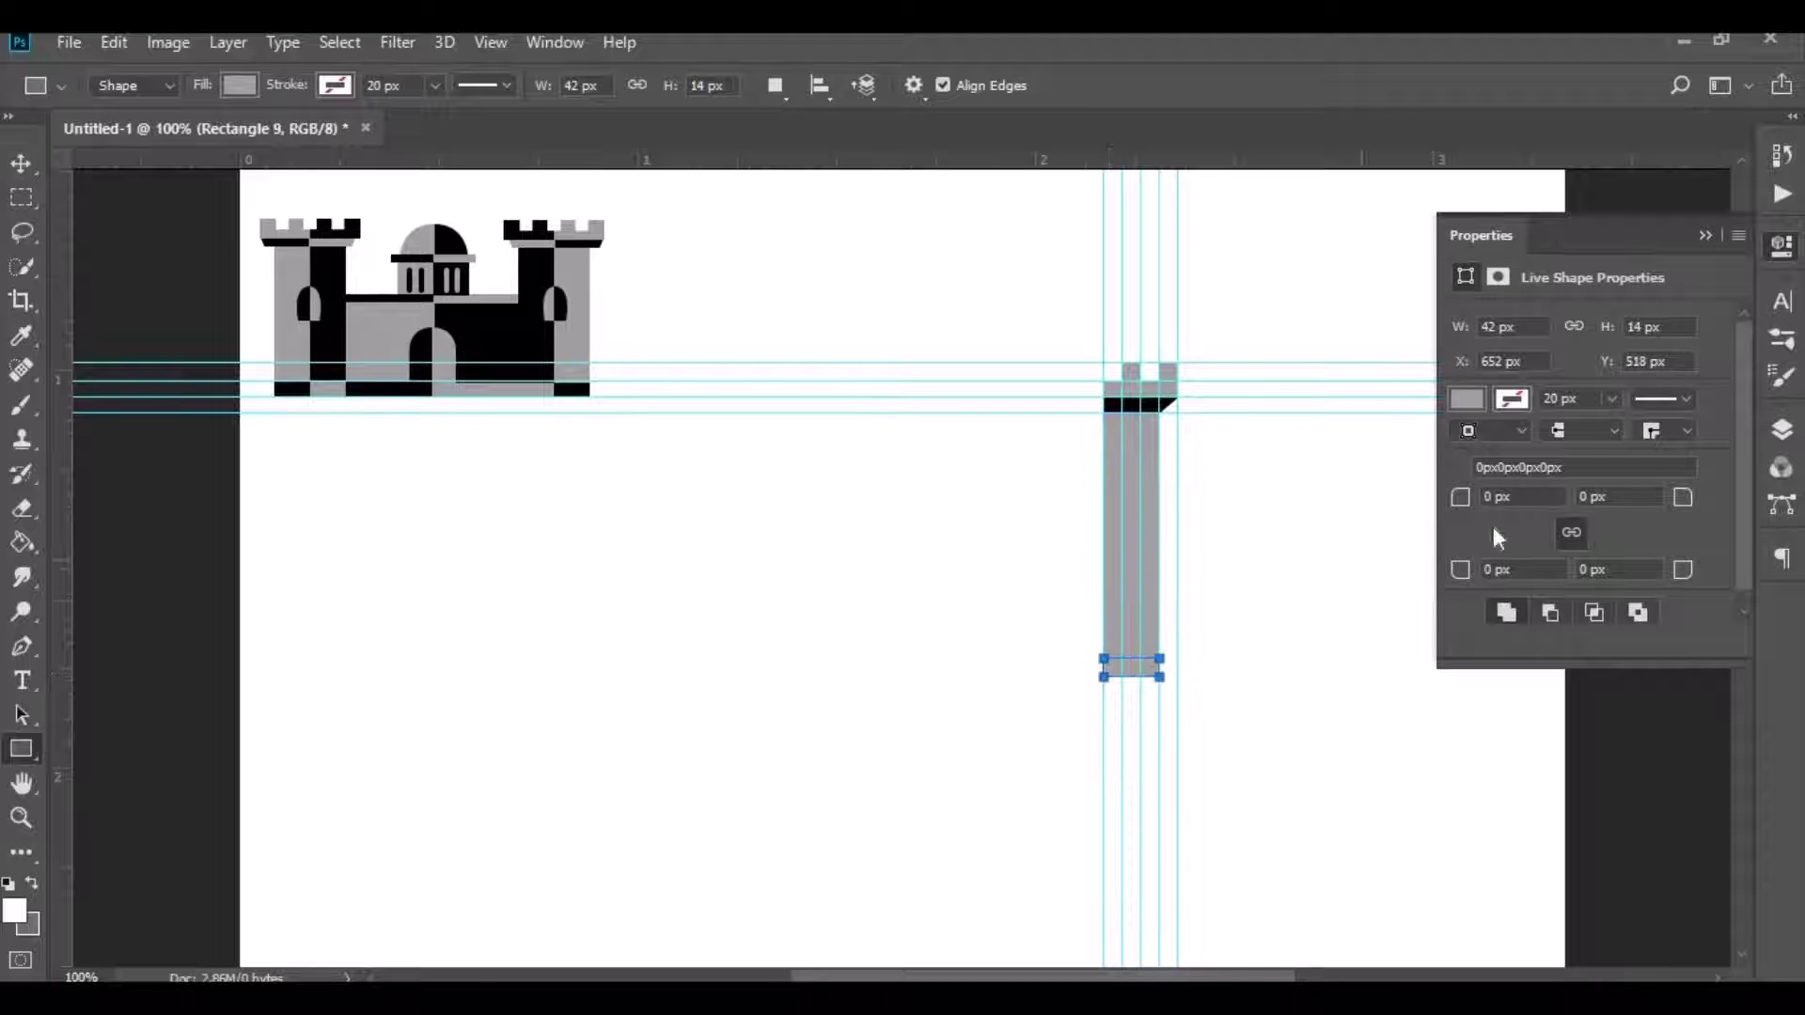
{"action": "left_click", "coordinate": [1779, 428]}
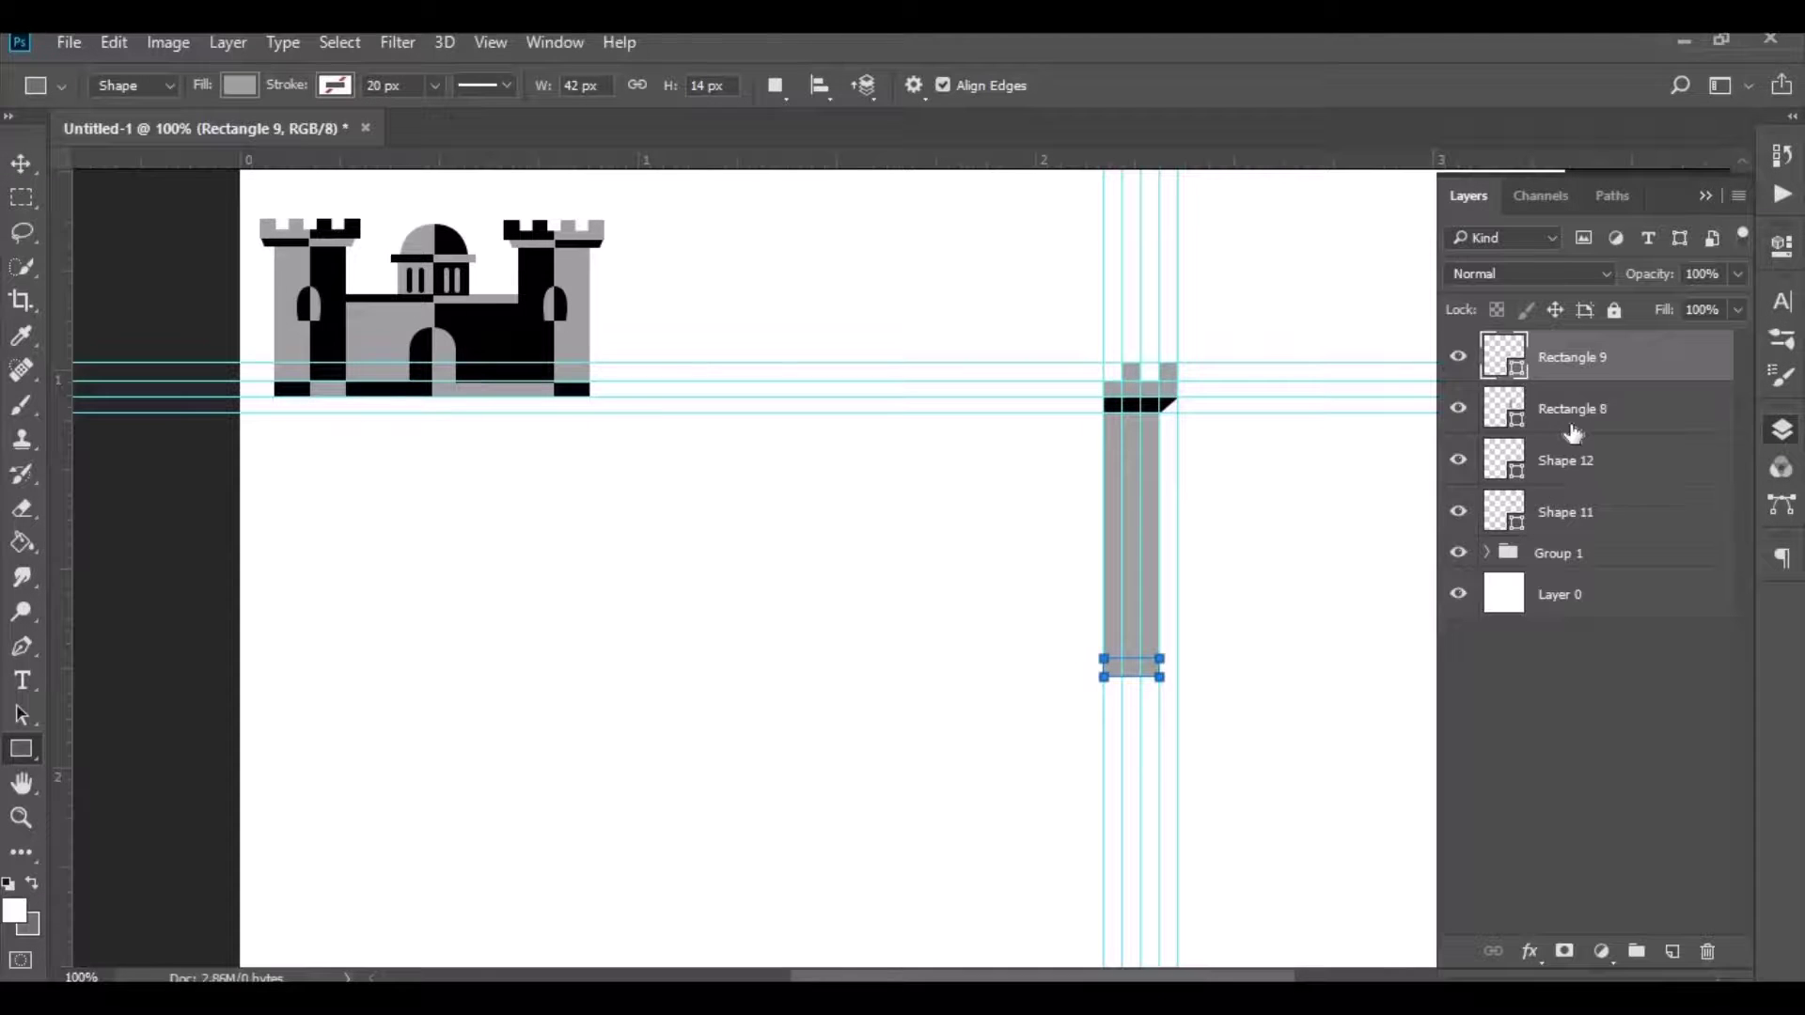
{"action": "double_click", "coordinate": [1502, 357]}
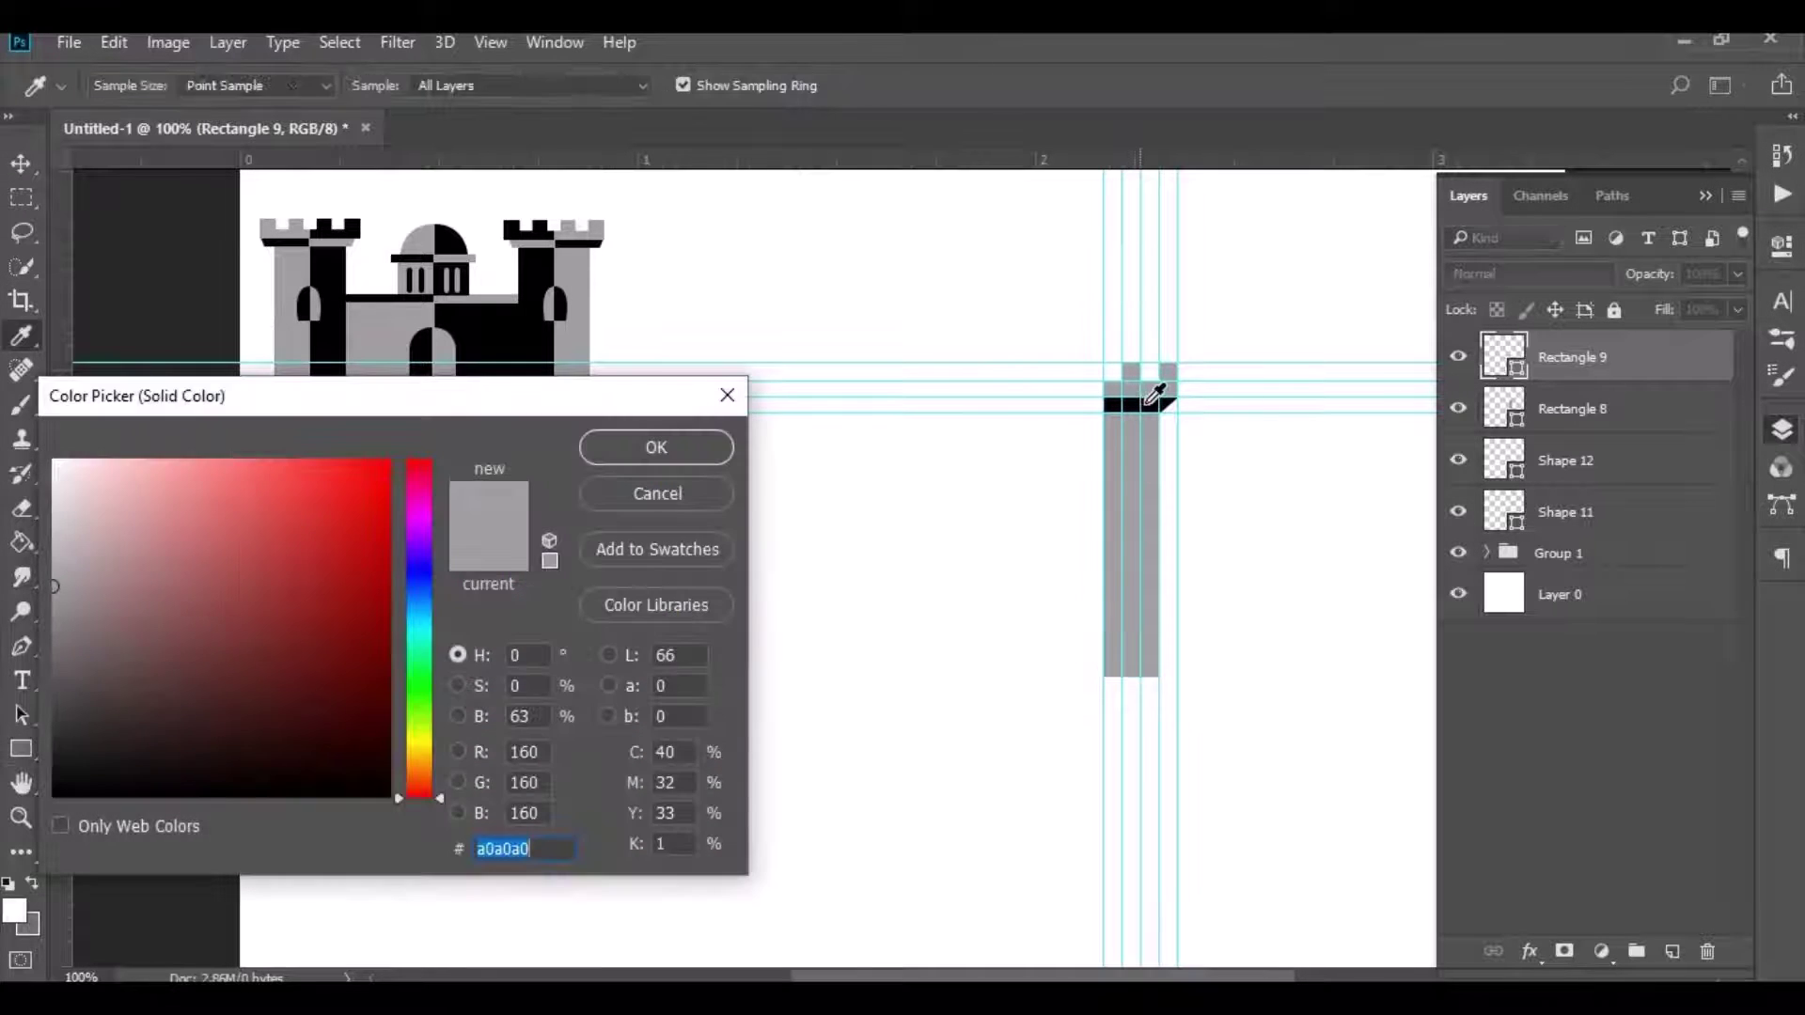
{"action": "left_click", "coordinate": [1151, 400]}
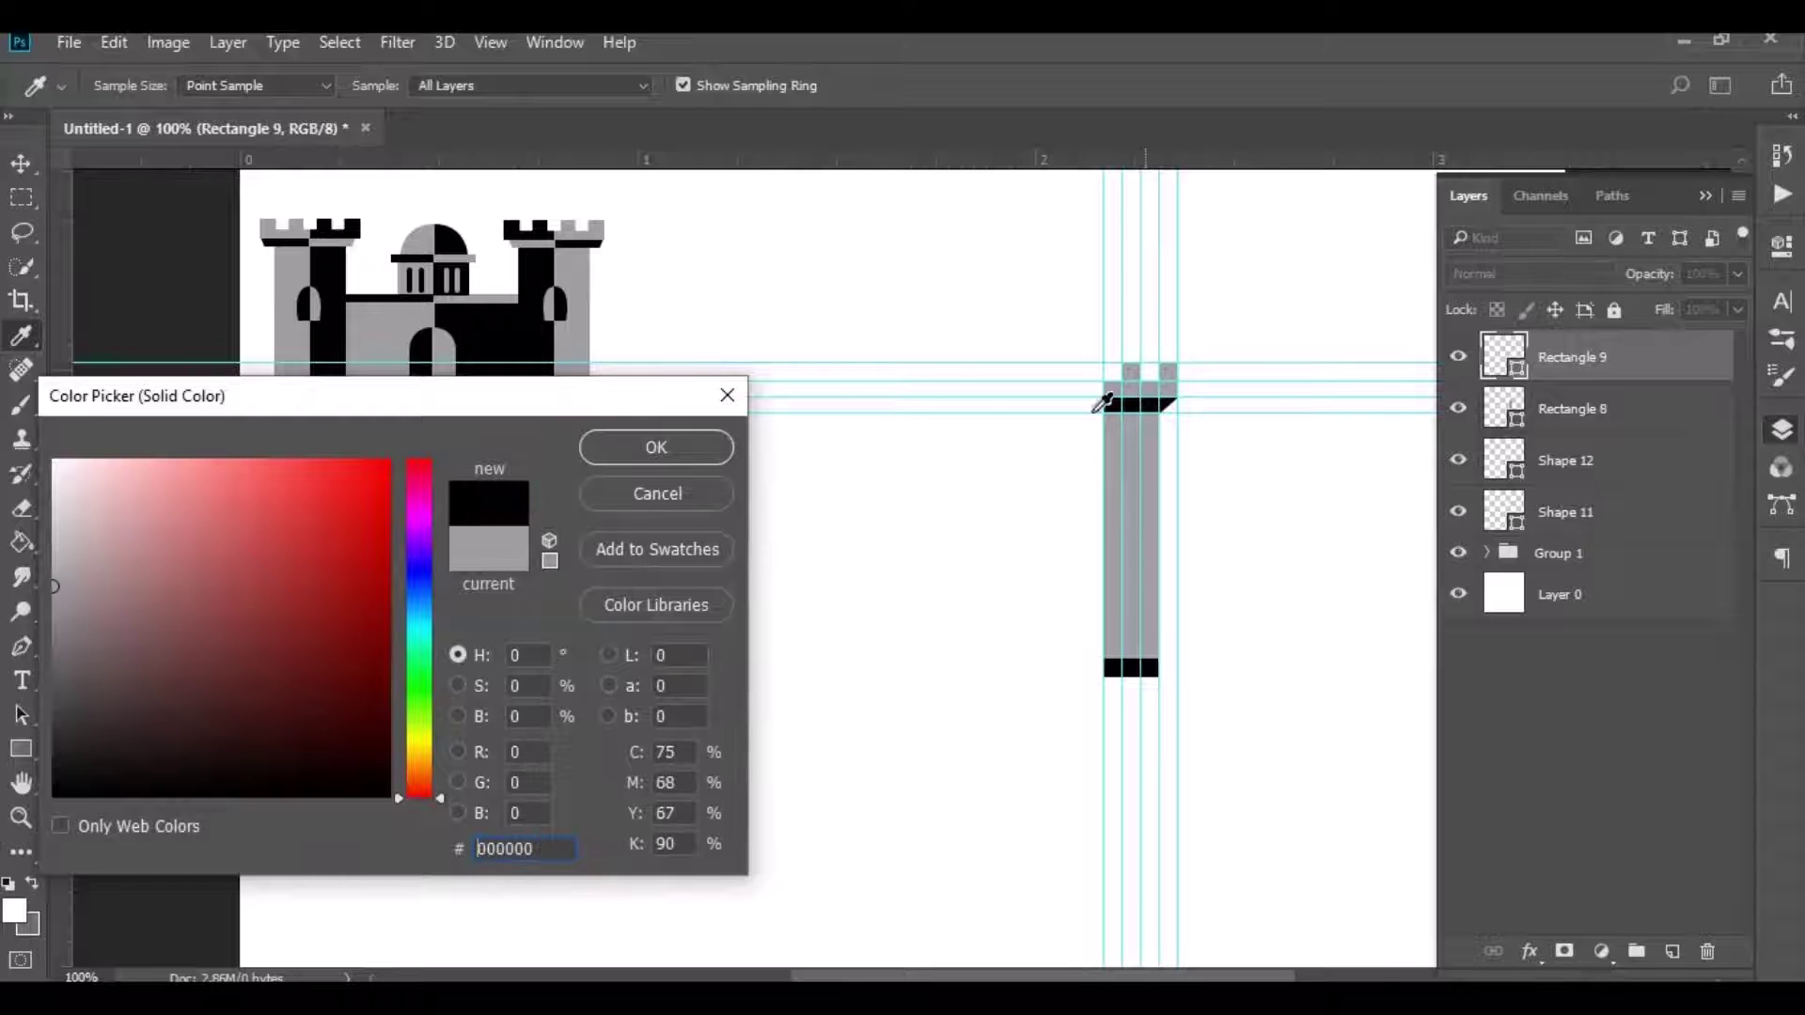
{"action": "left_click", "coordinate": [673, 455]}
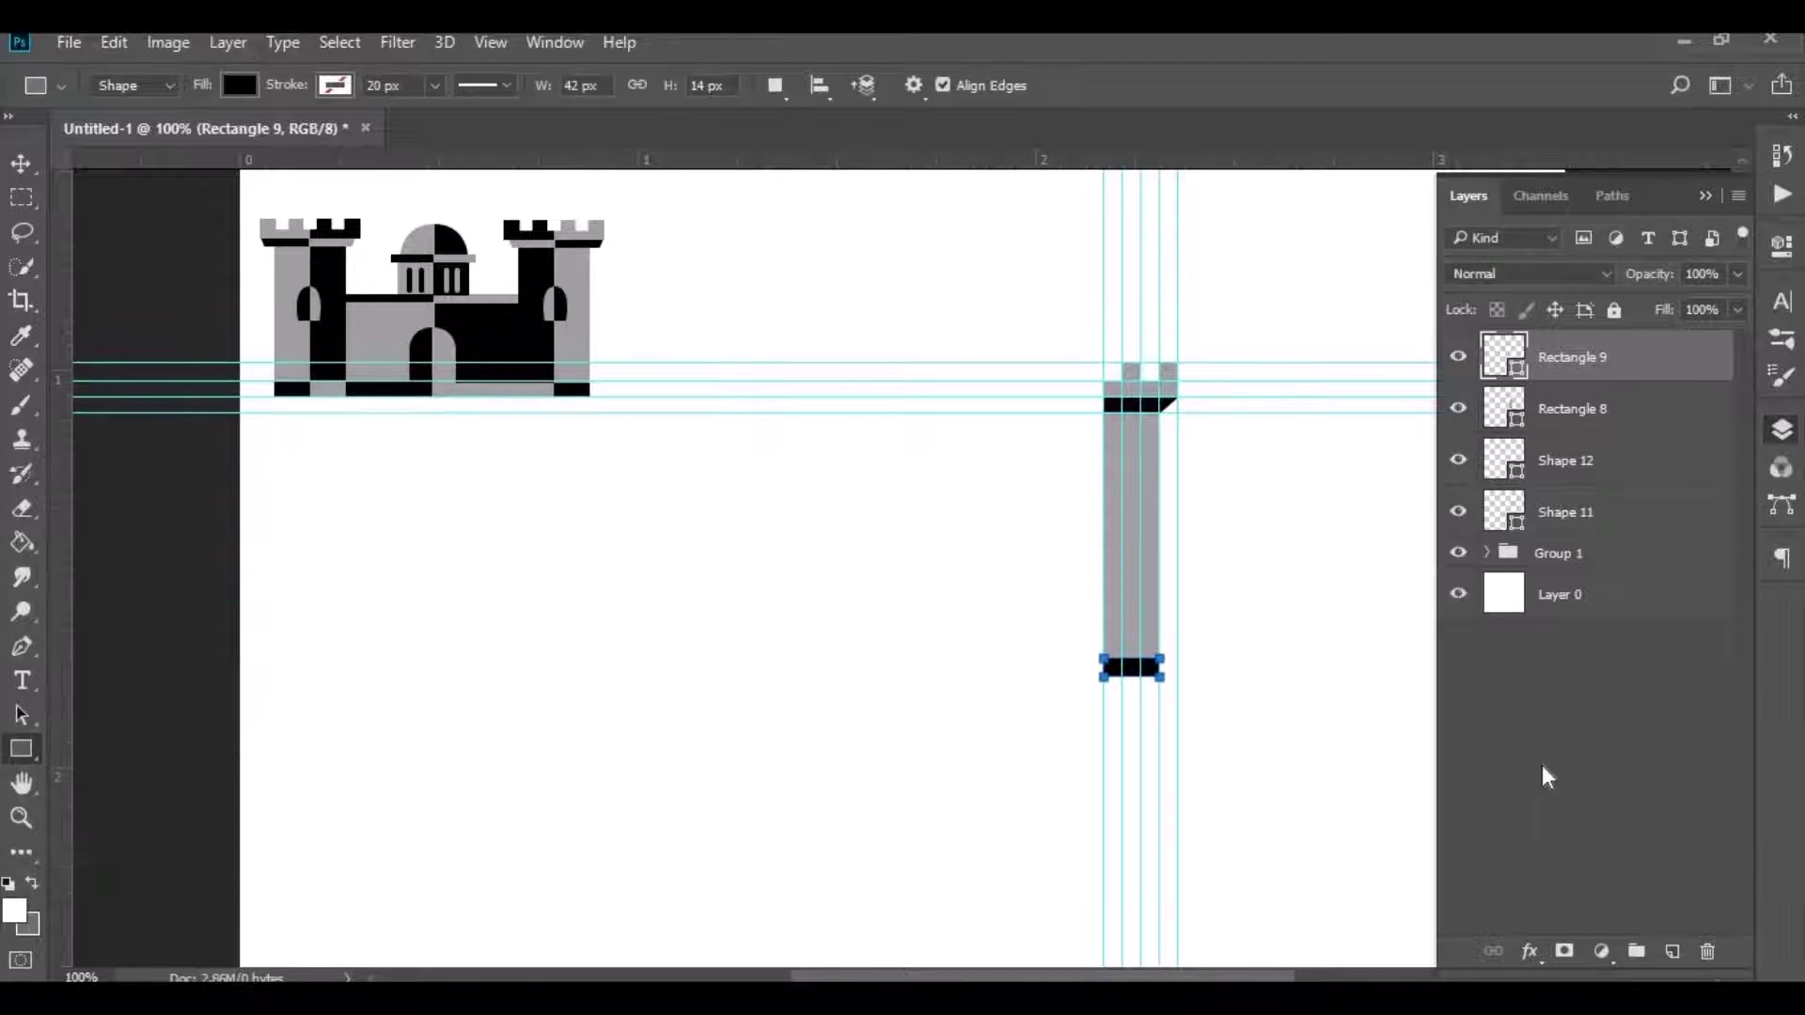
{"action": "left_click", "coordinate": [1535, 741]}
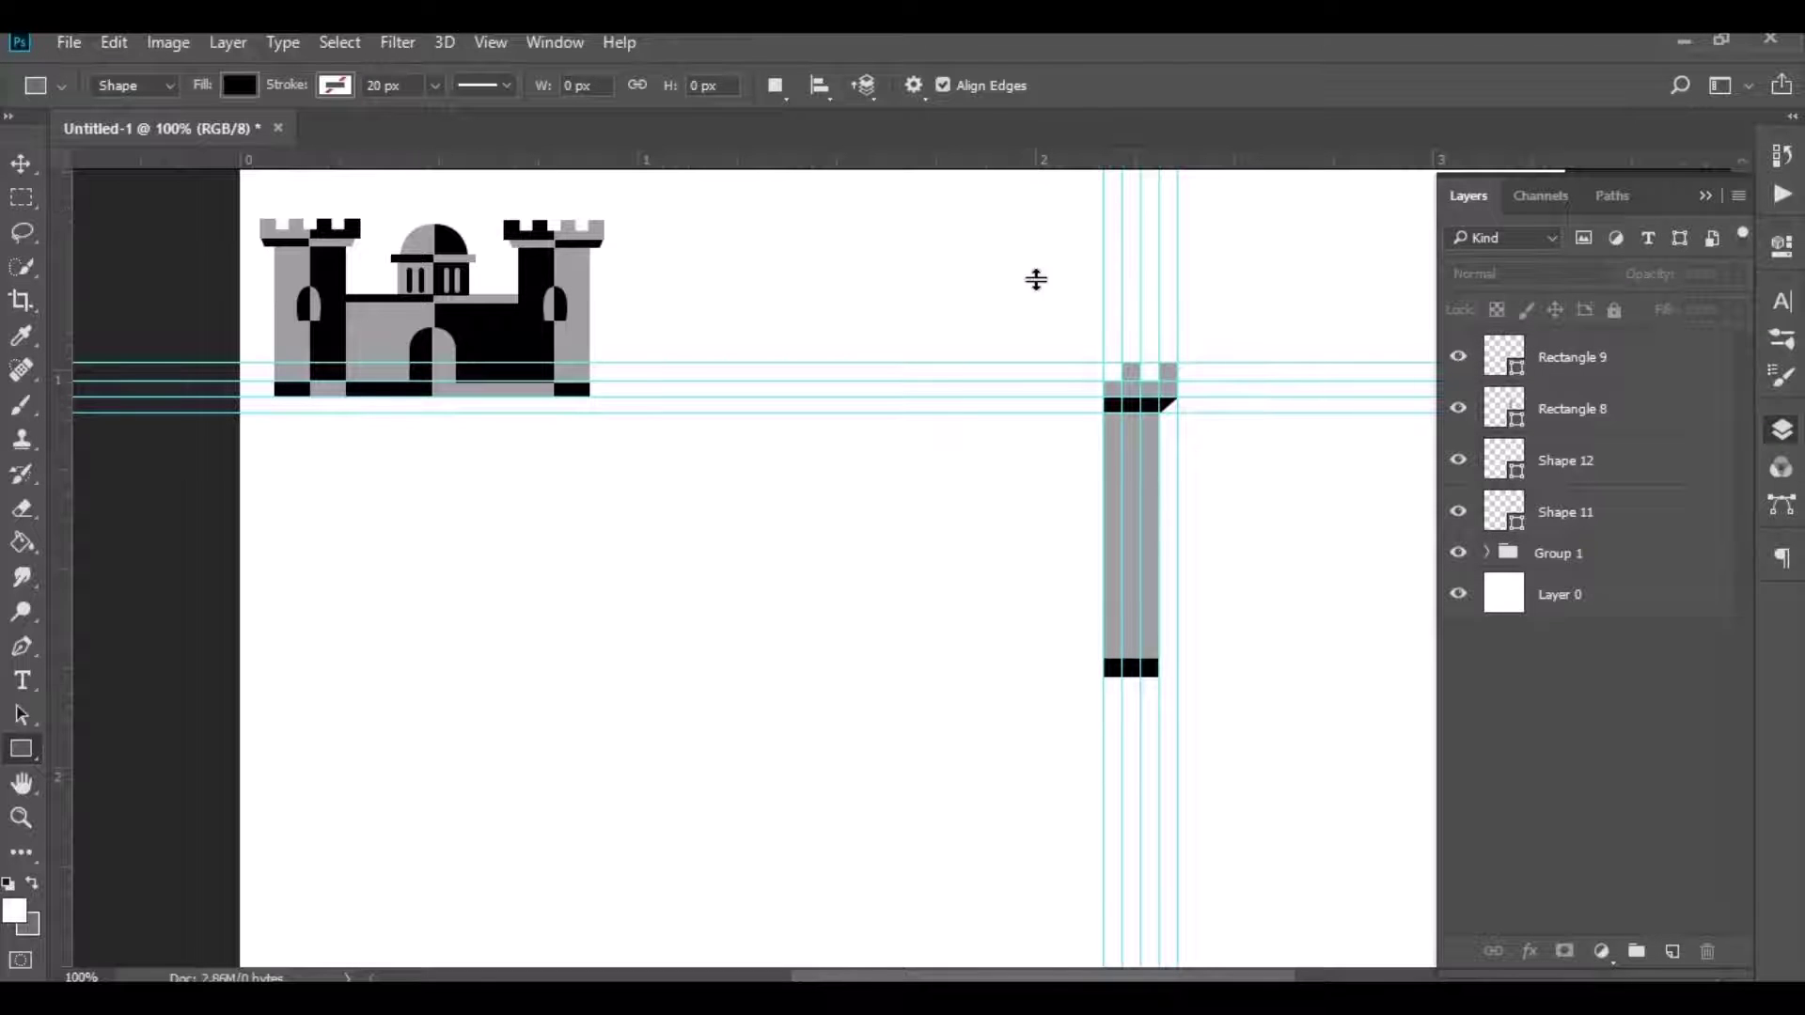
Step: Drag two horizontal guides onto the tower shaft, one above the other
{"action": "left_click_drag", "start_coordinate": [1034, 162], "coordinate": [1108, 498]}
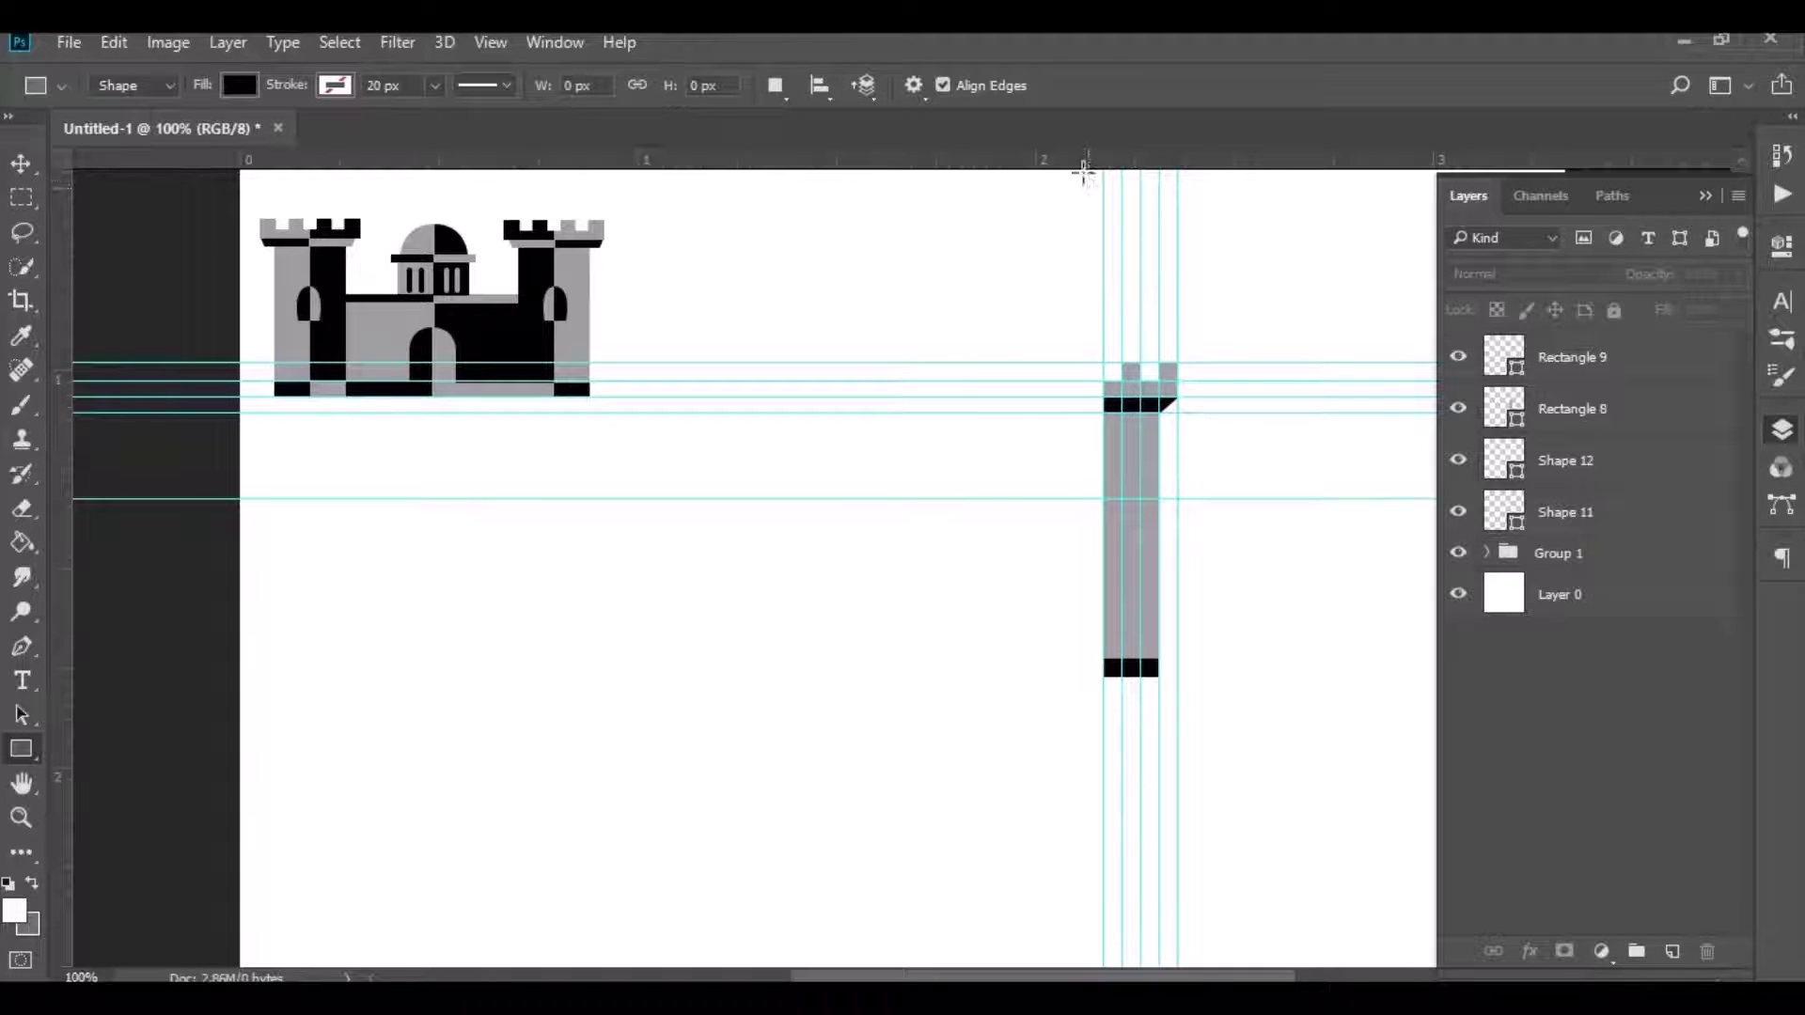
{"action": "left_click_drag", "start_coordinate": [1083, 163], "coordinate": [1116, 583]}
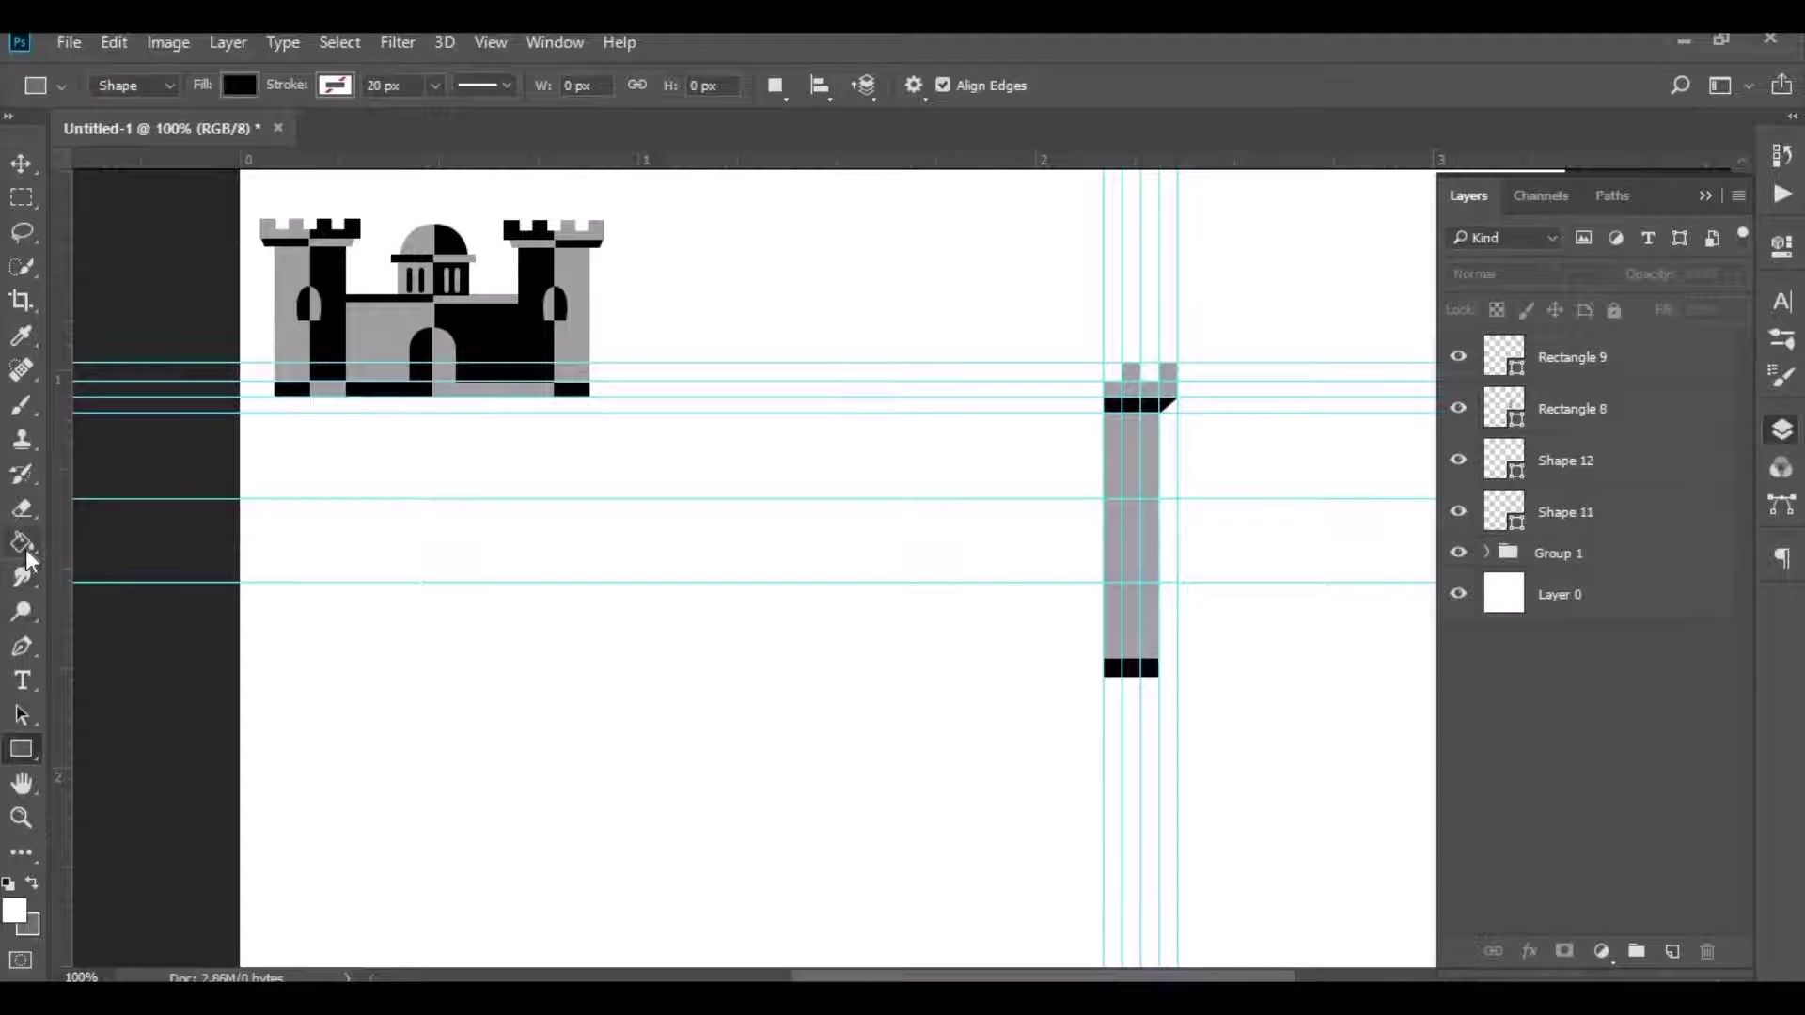
{"action": "left_click", "coordinate": [29, 641]}
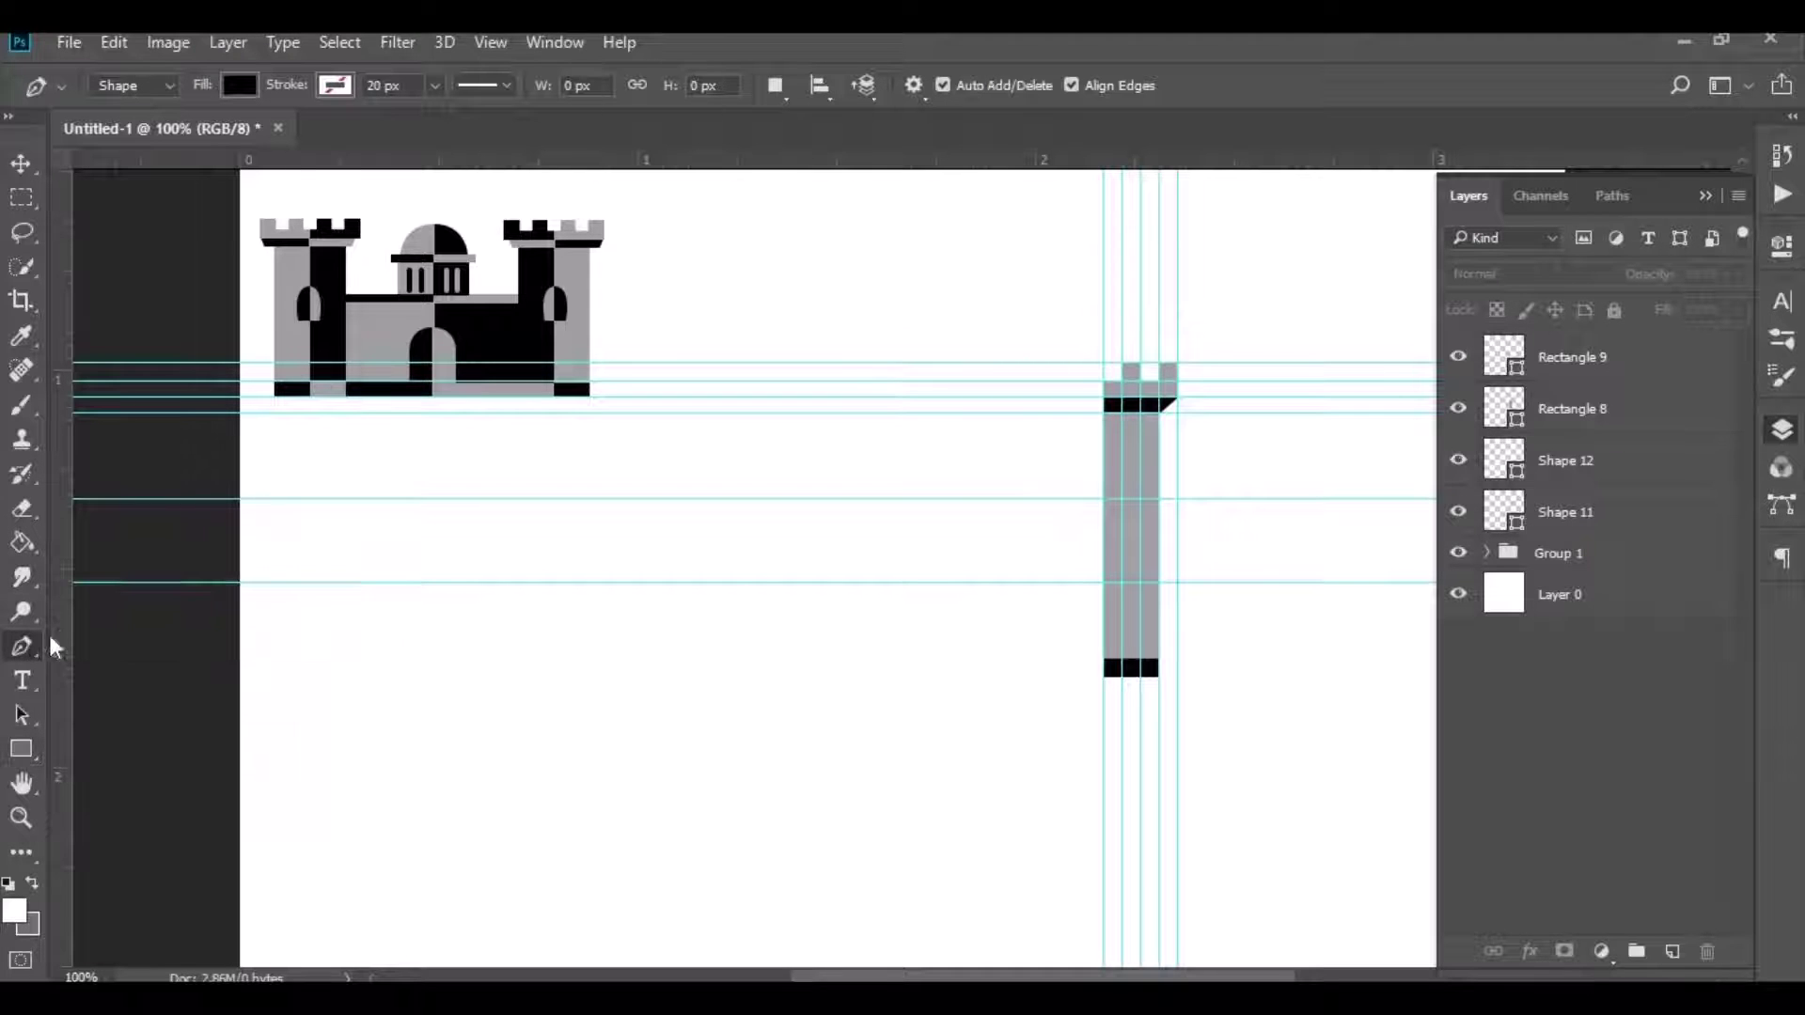
Step: Draw a black half-arch window on the tower's left edge between the two guides
{"action": "left_click", "coordinate": [1103, 582]}
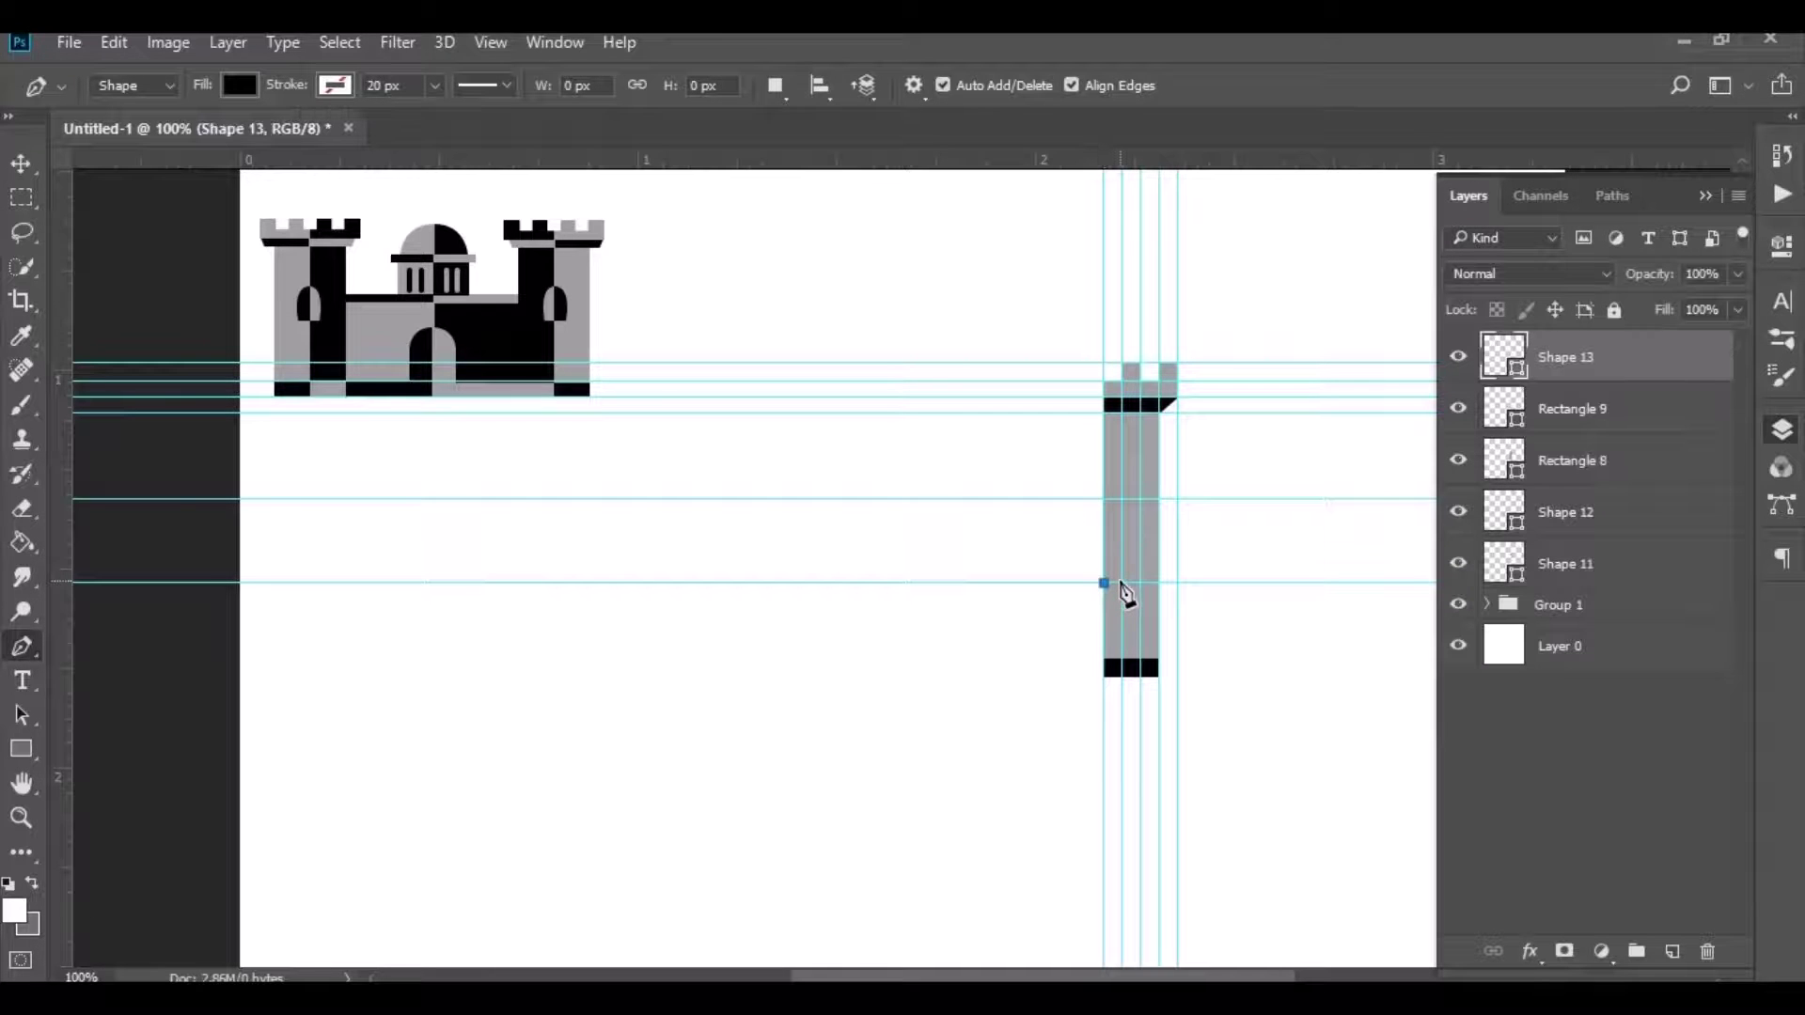
{"action": "left_click", "coordinate": [1122, 582]}
{"action": "left_click_drag", "start_coordinate": [1104, 499], "coordinate": [1081, 483]}
{"action": "left_click", "coordinate": [1103, 583]}
{"action": "left_click", "coordinate": [1105, 503]}
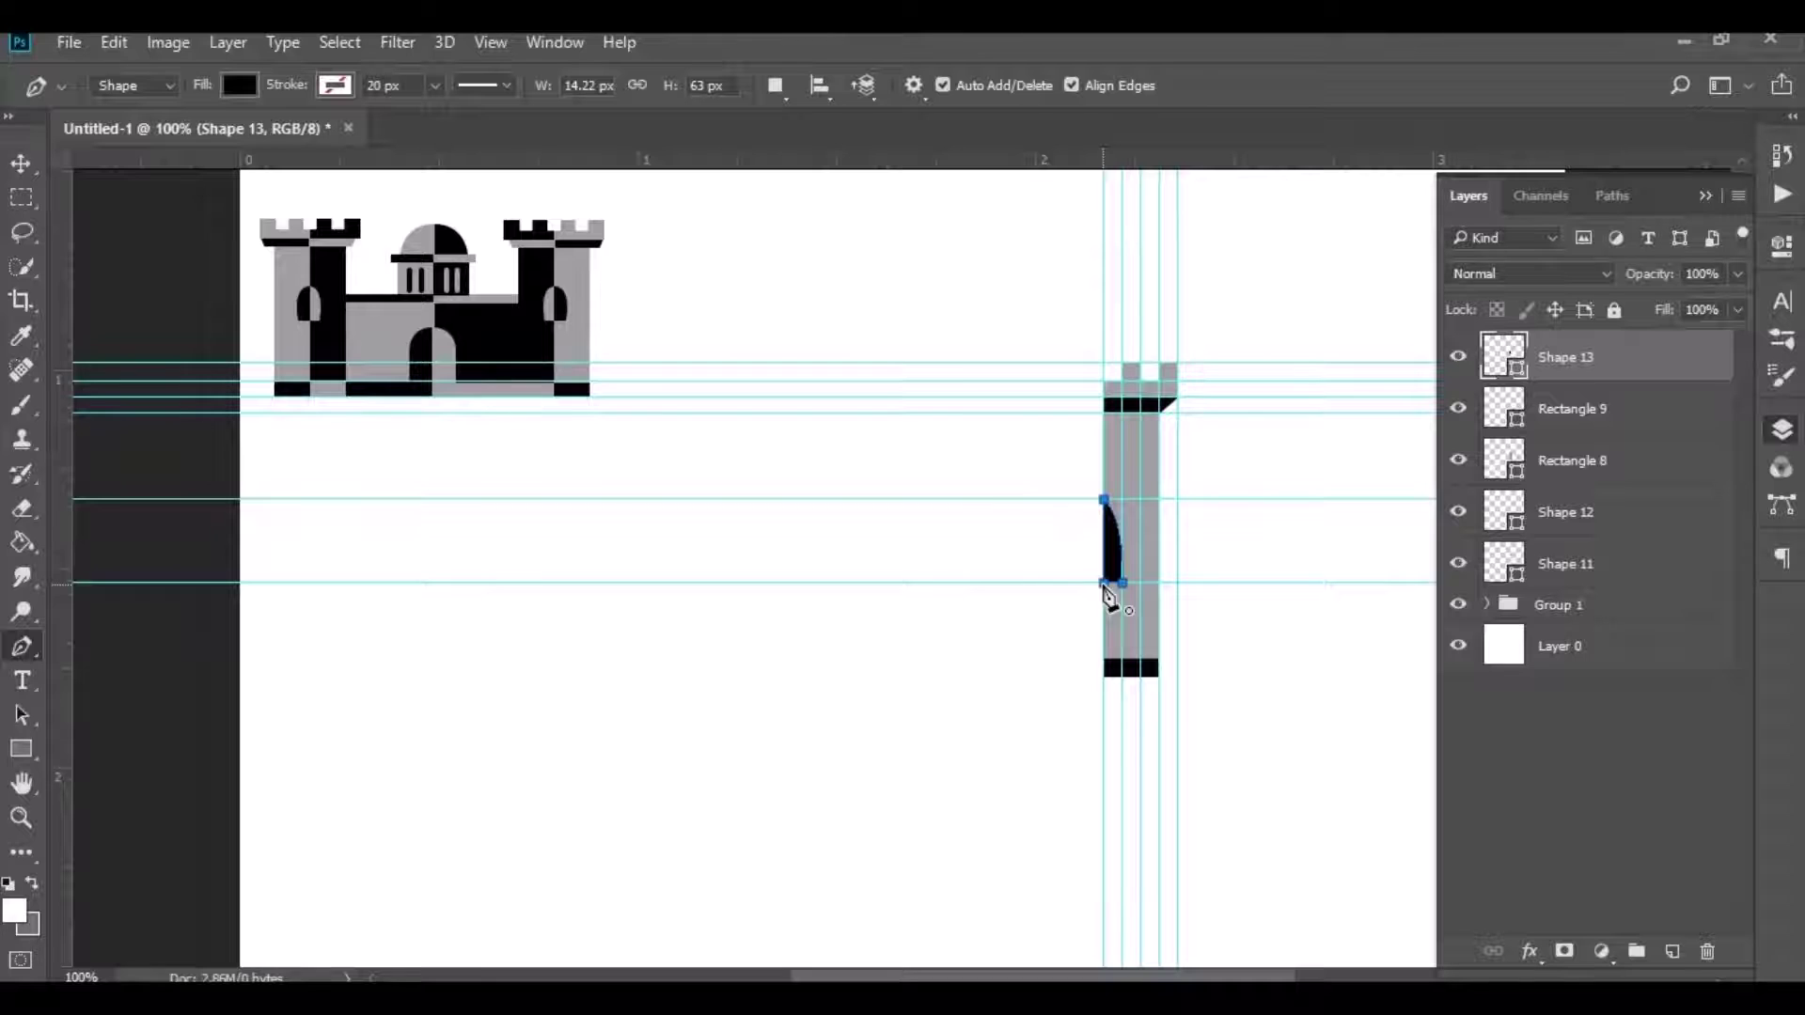
{"action": "left_click", "coordinate": [21, 164]}
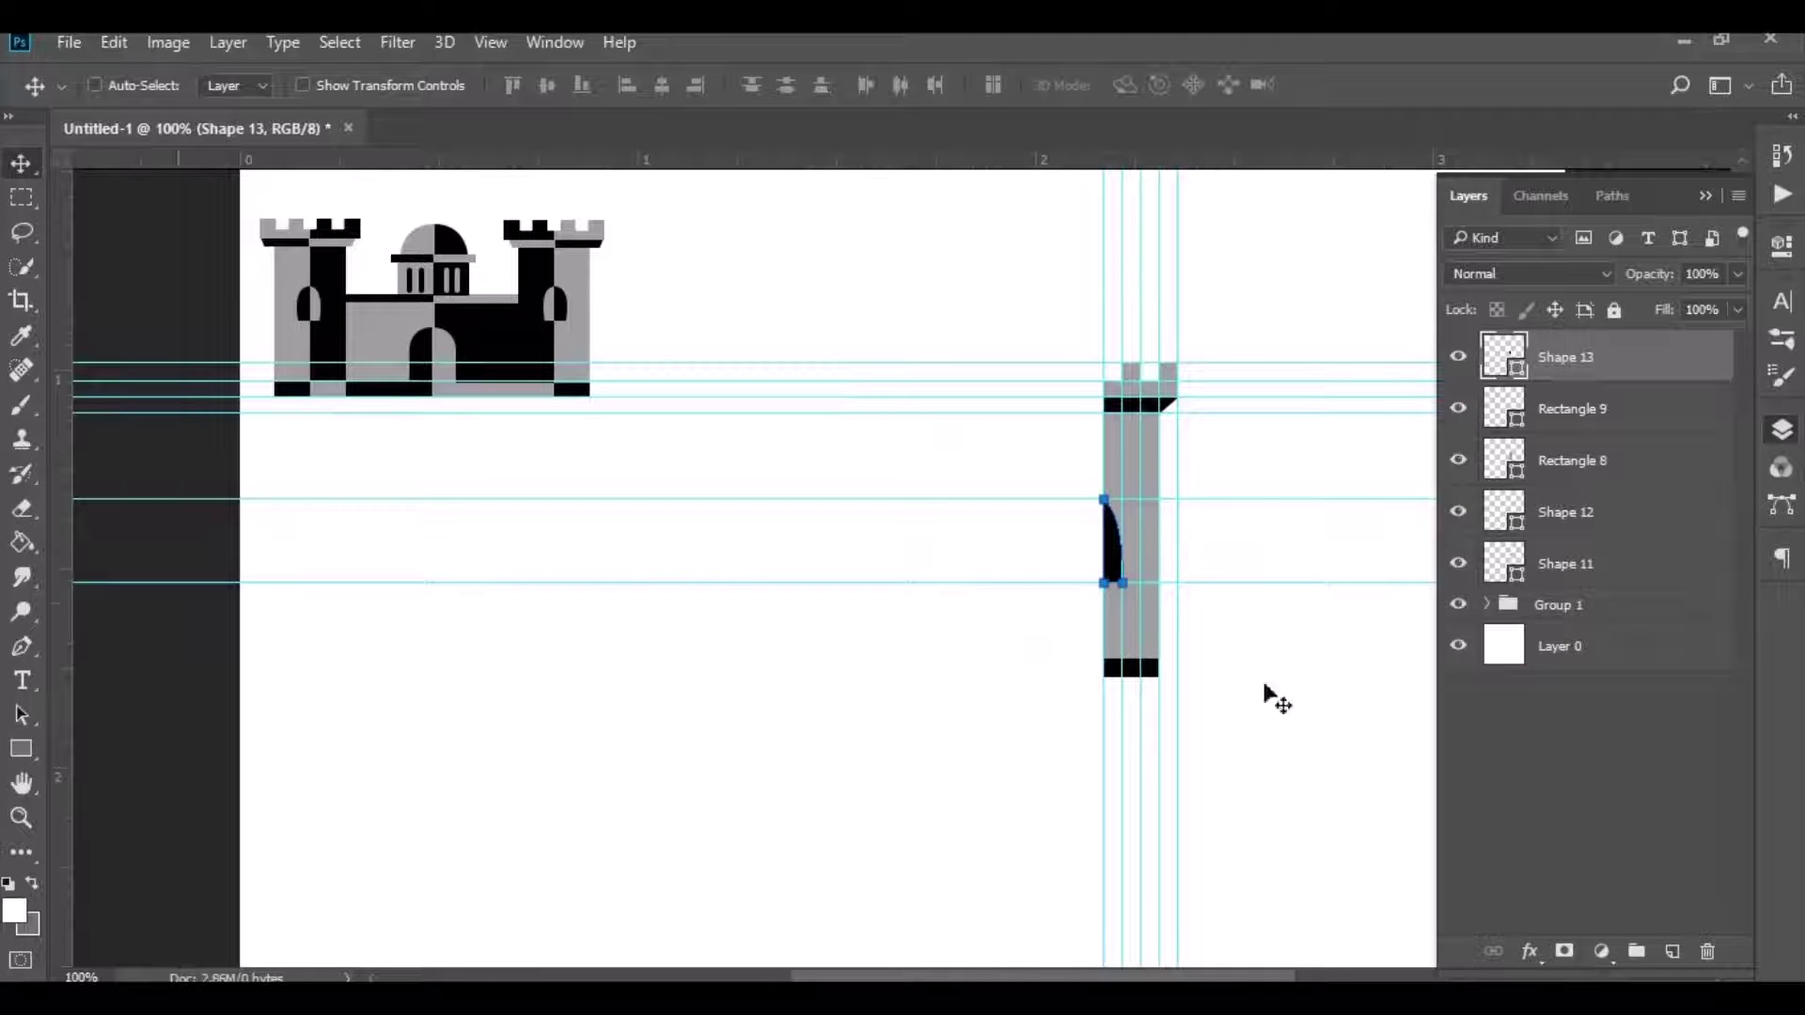
Step: Group the five tower shape layers and duplicate the group
{"action": "left_click", "coordinate": [1554, 751]}
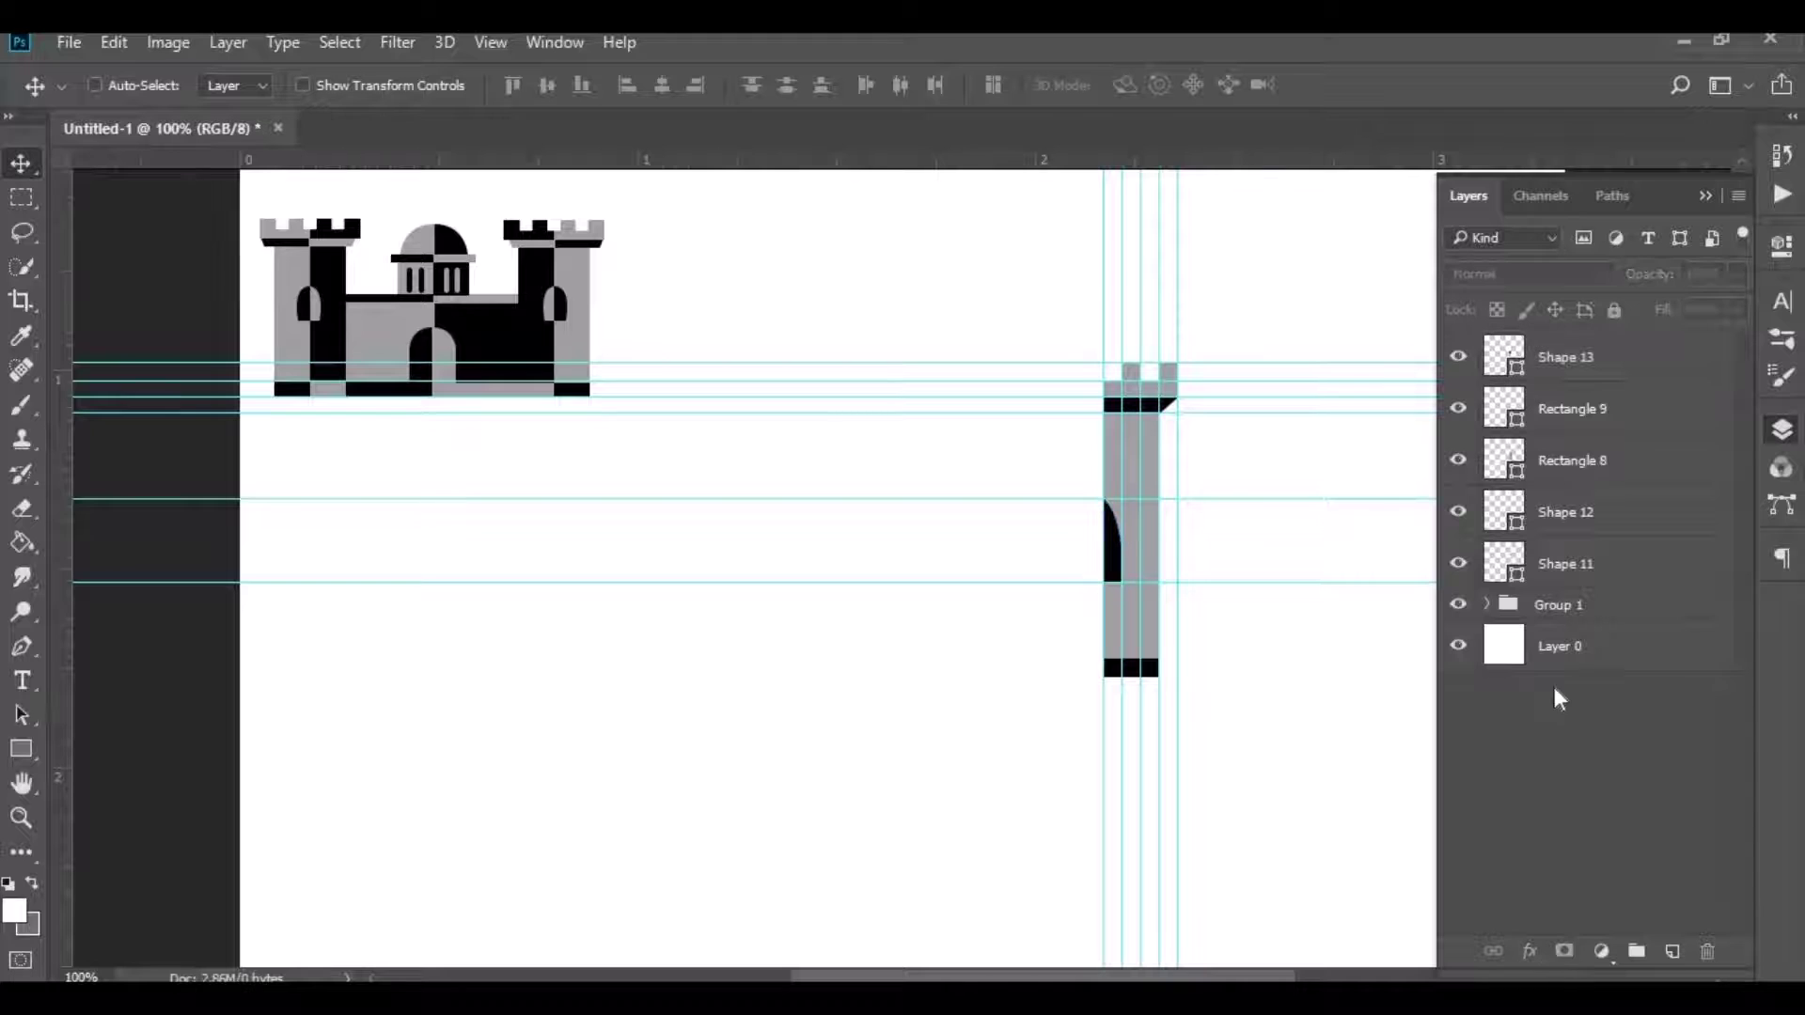
{"action": "left_click", "coordinate": [1566, 365]}
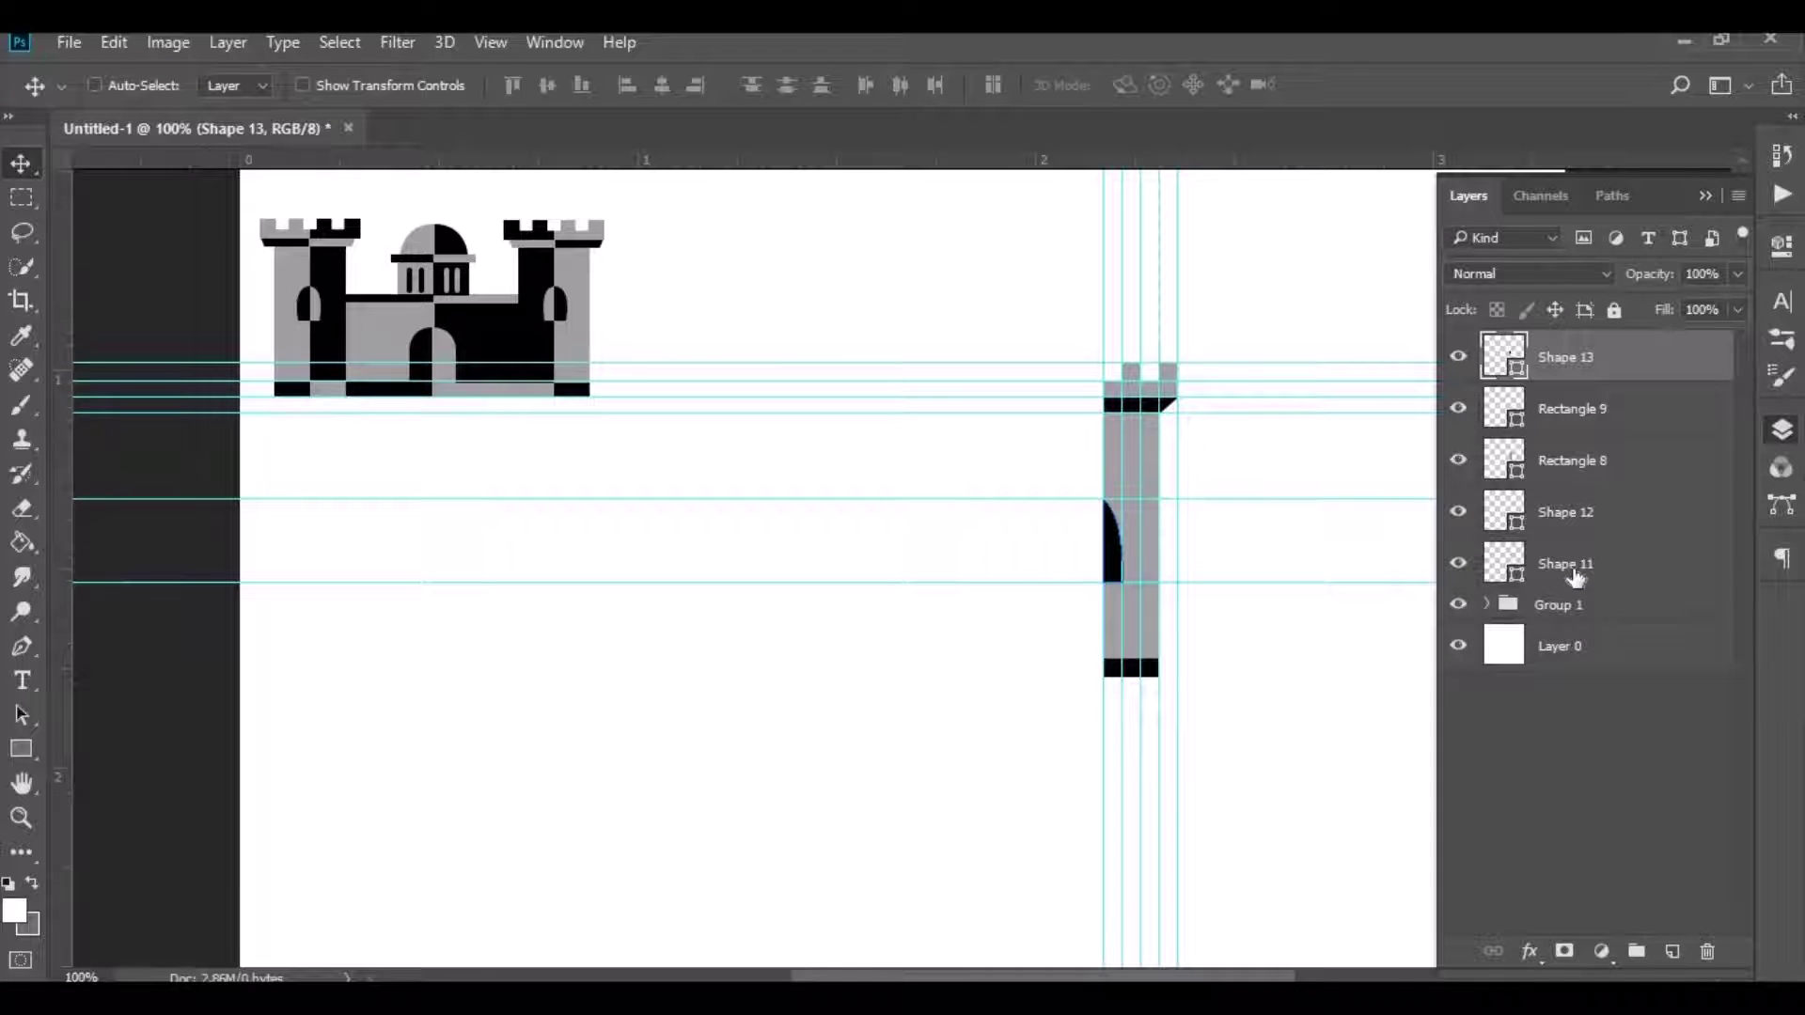
{"action": "left_click", "coordinate": [1570, 569], "text": "shift"}
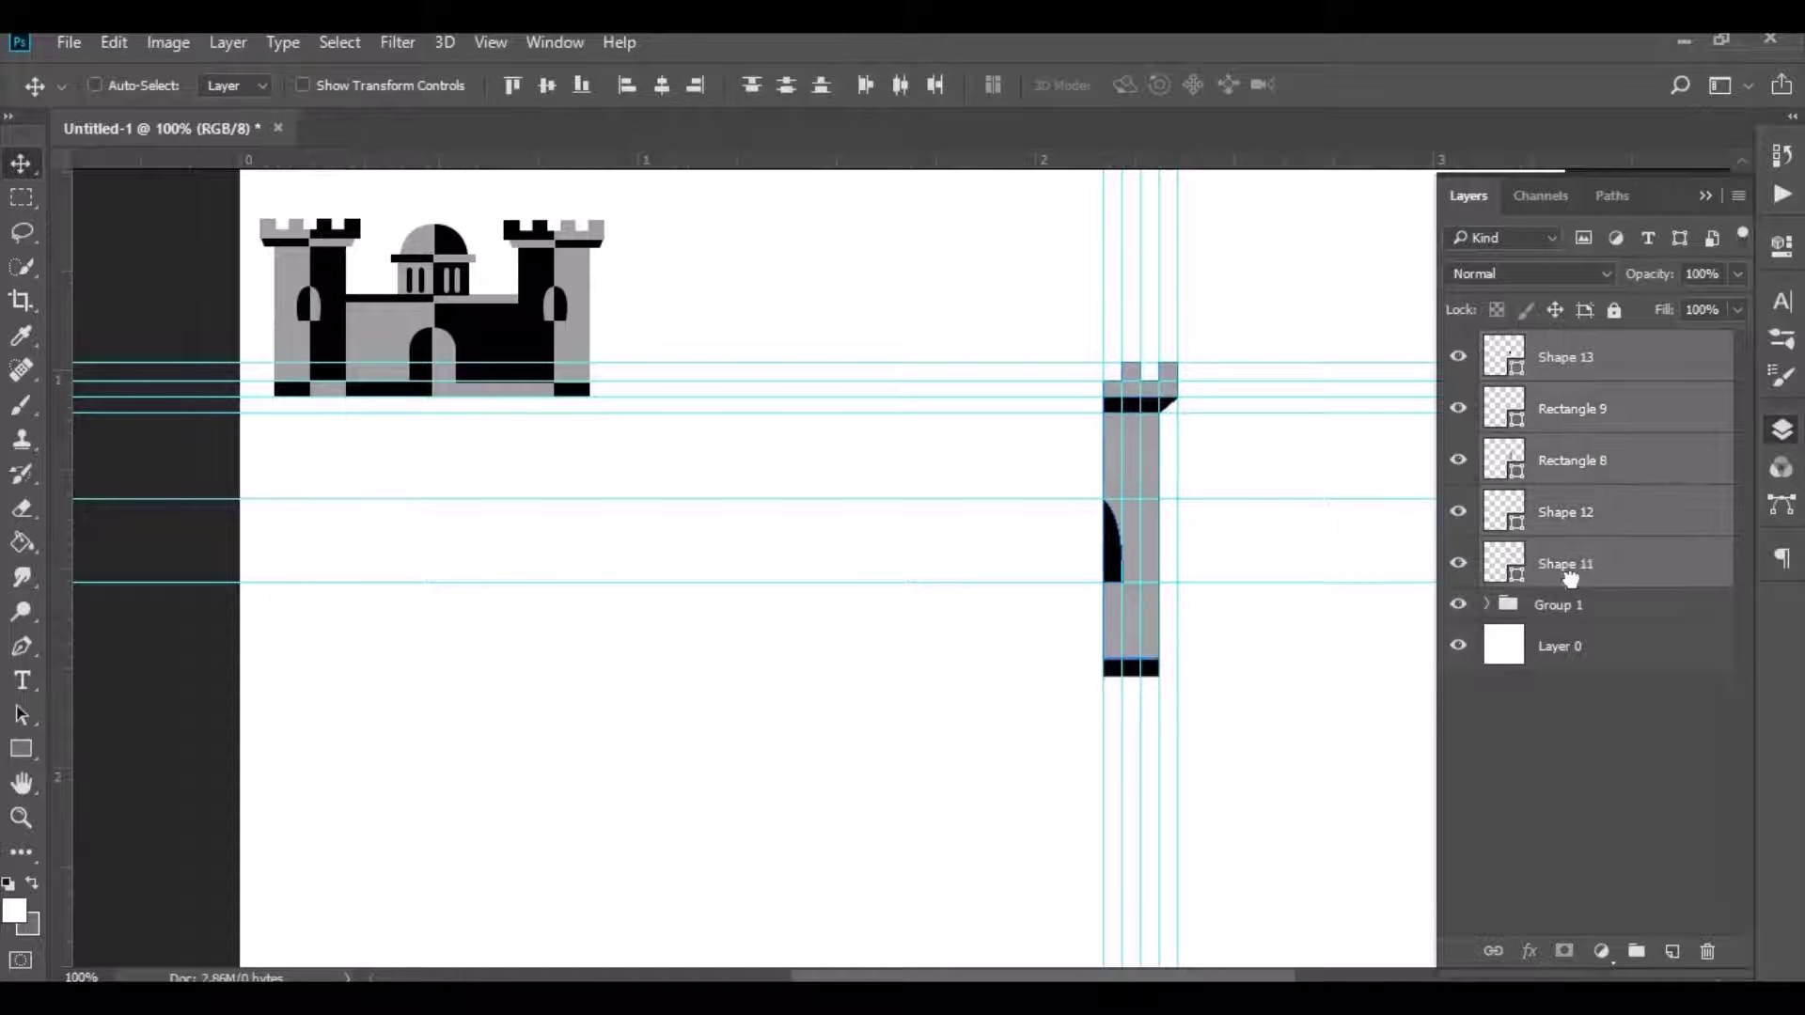
{"action": "mouse_move", "coordinate": [1587, 567]}
{"action": "left_mouse_down"}
{"action": "mouse_move", "coordinate": [1647, 918]}
{"action": "mouse_move", "coordinate": [1636, 952]}
{"action": "left_mouse_up"}
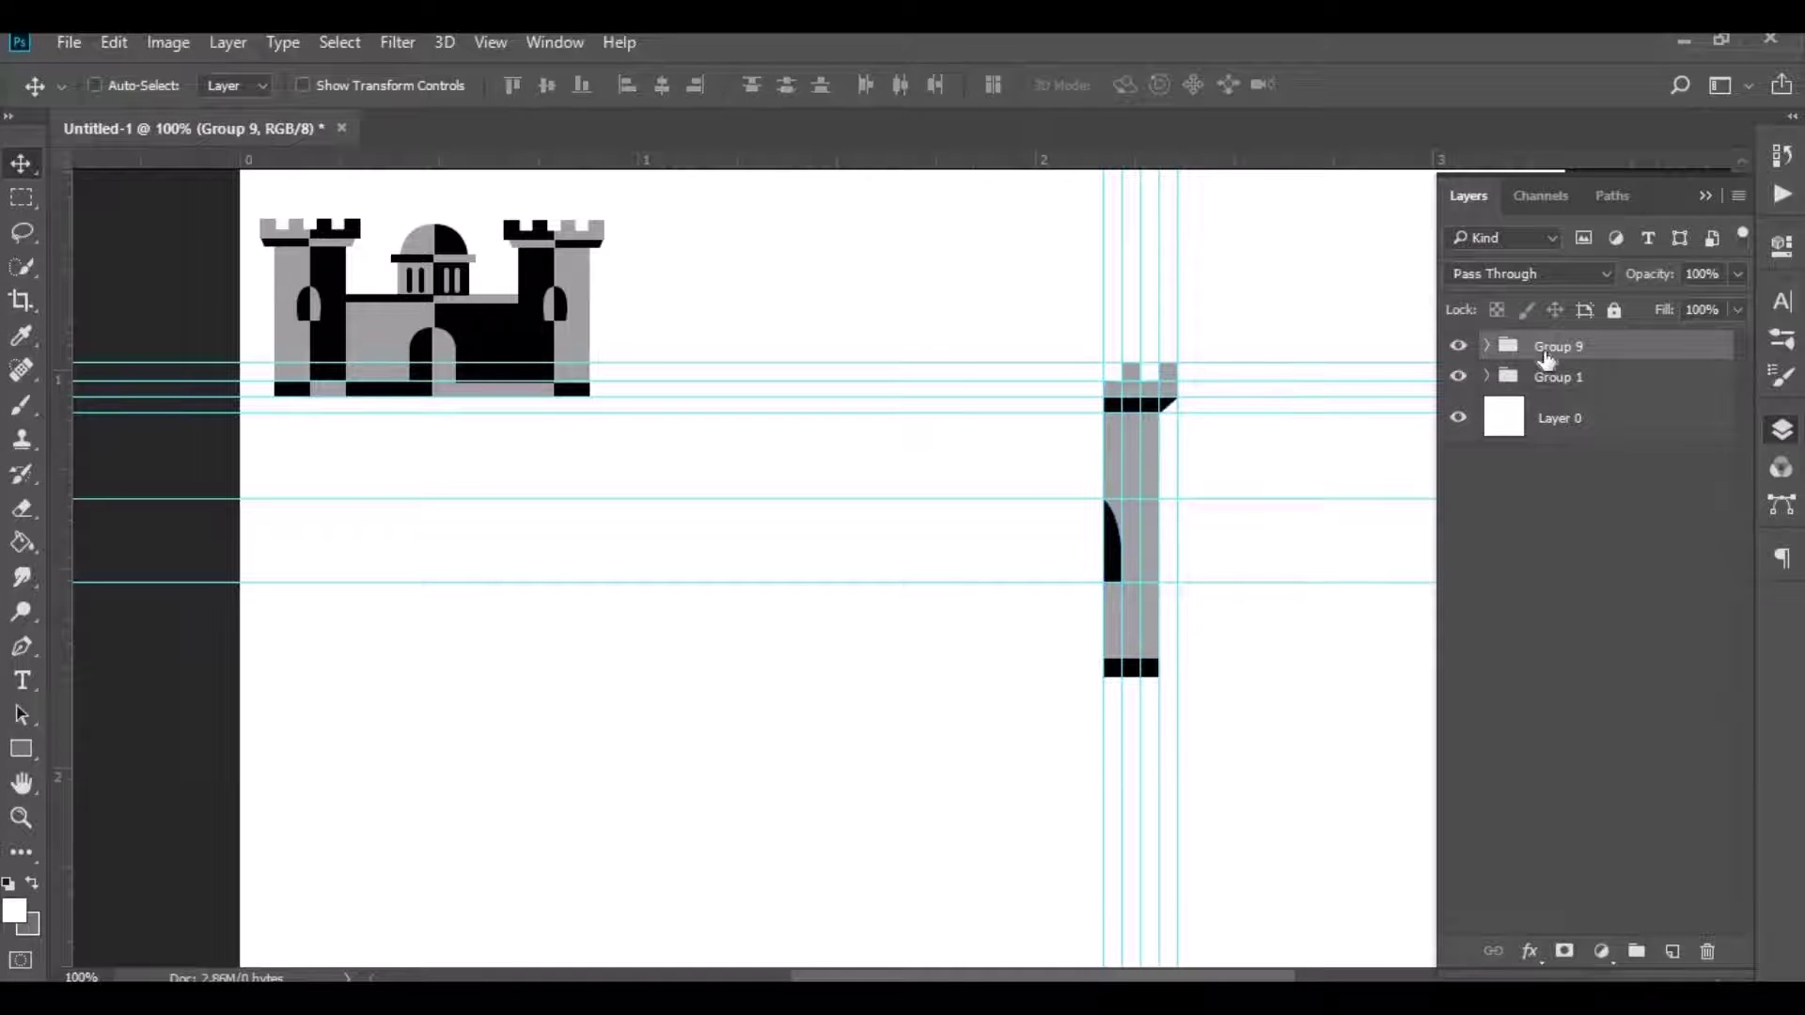
{"action": "left_click_drag", "start_coordinate": [1546, 352], "coordinate": [1674, 954]}
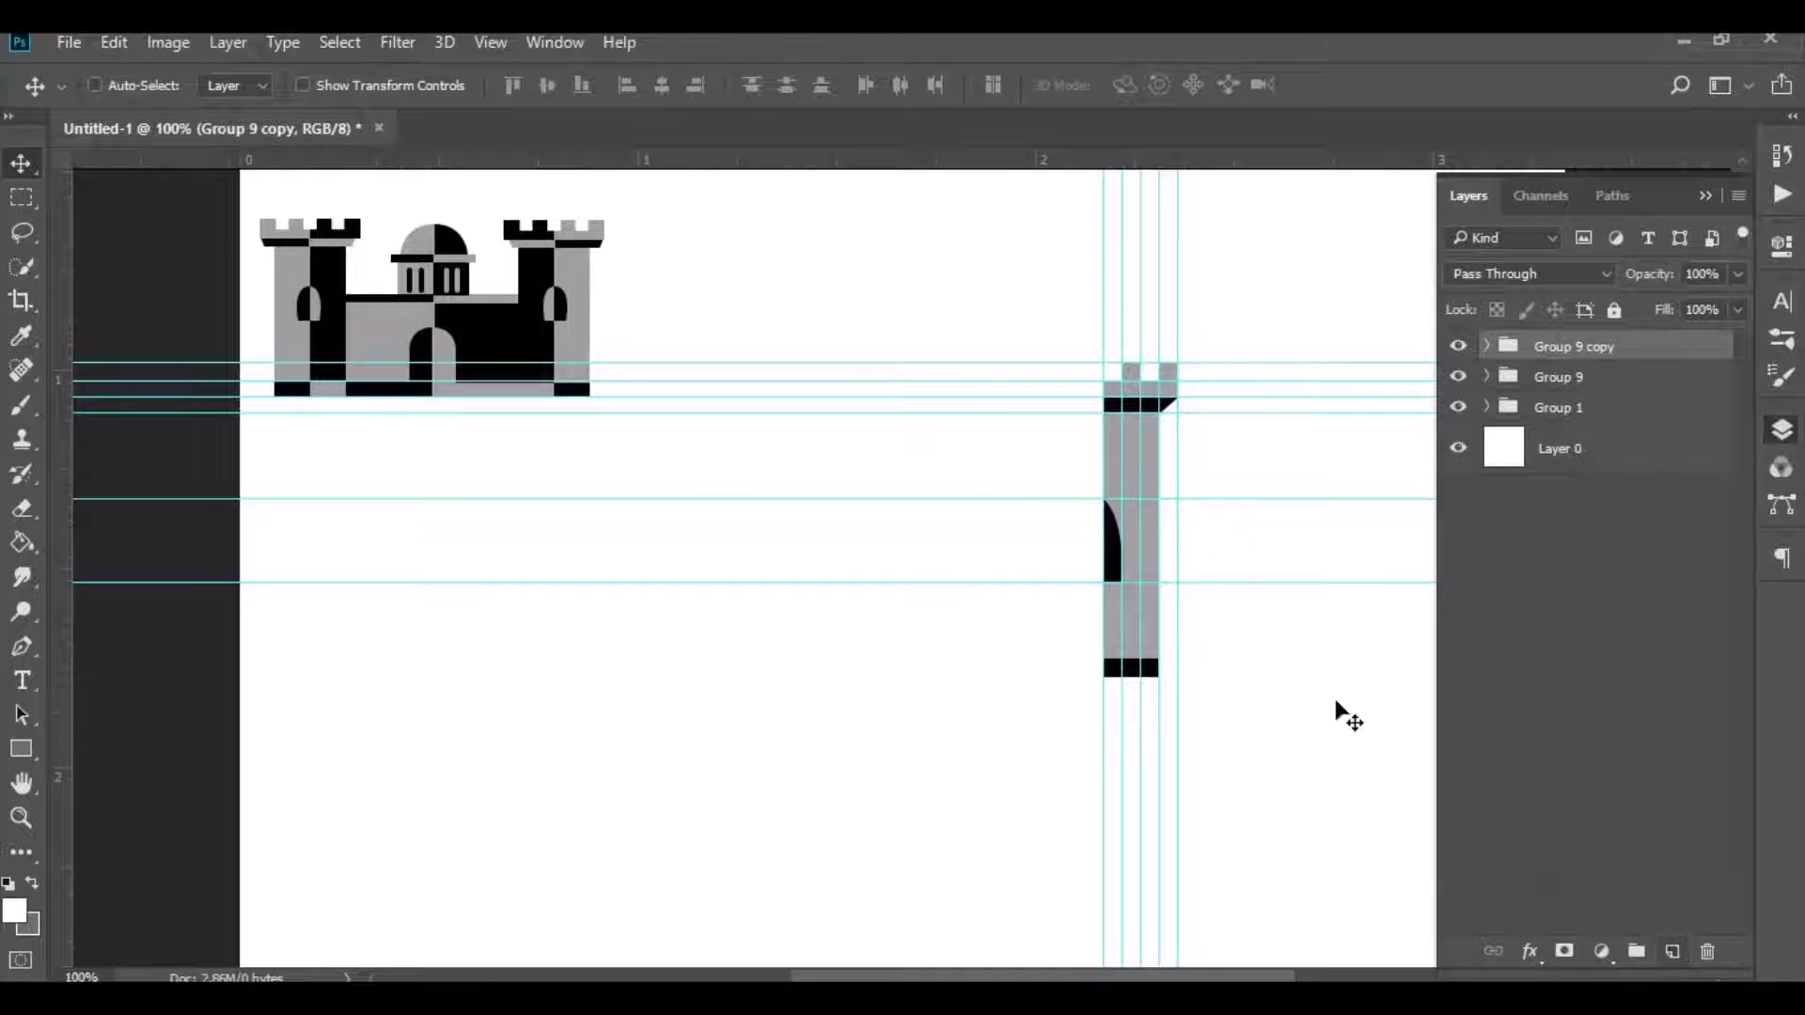
Step: Flip the copied tower group horizontally with Free Transform and commit
{"action": "left_click", "coordinate": [114, 42]}
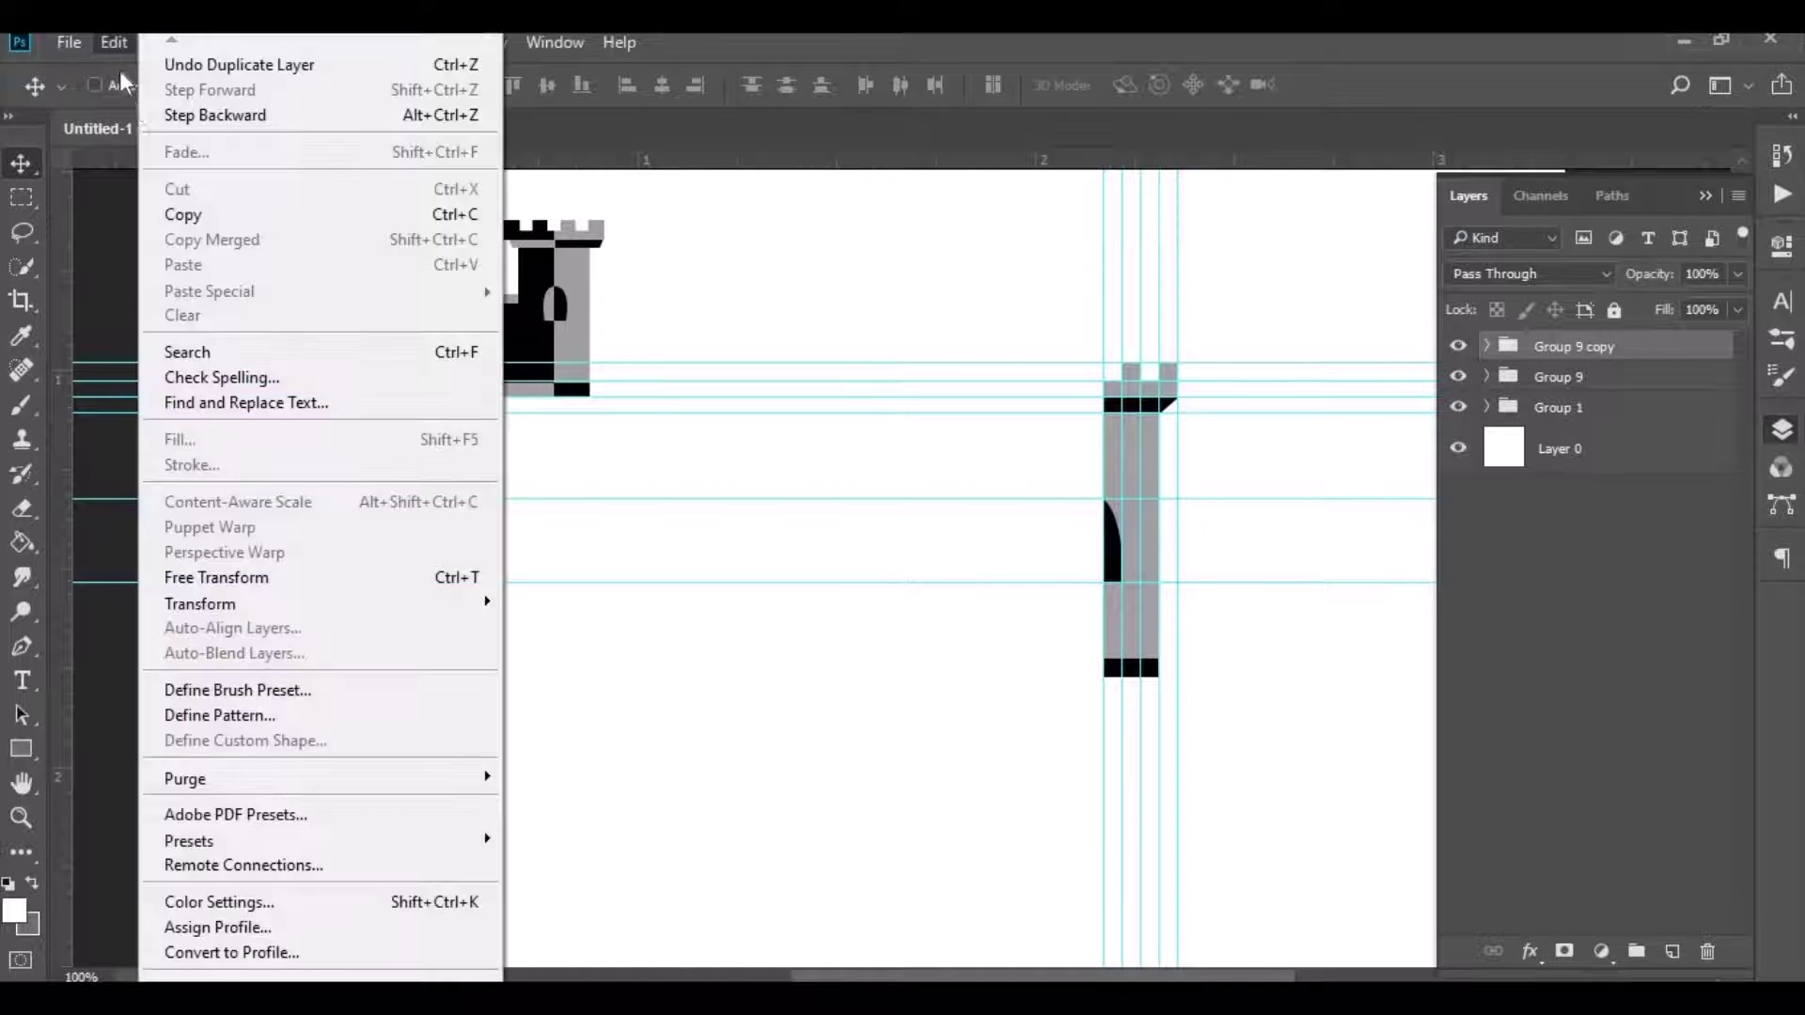
{"action": "left_click", "coordinate": [282, 577]}
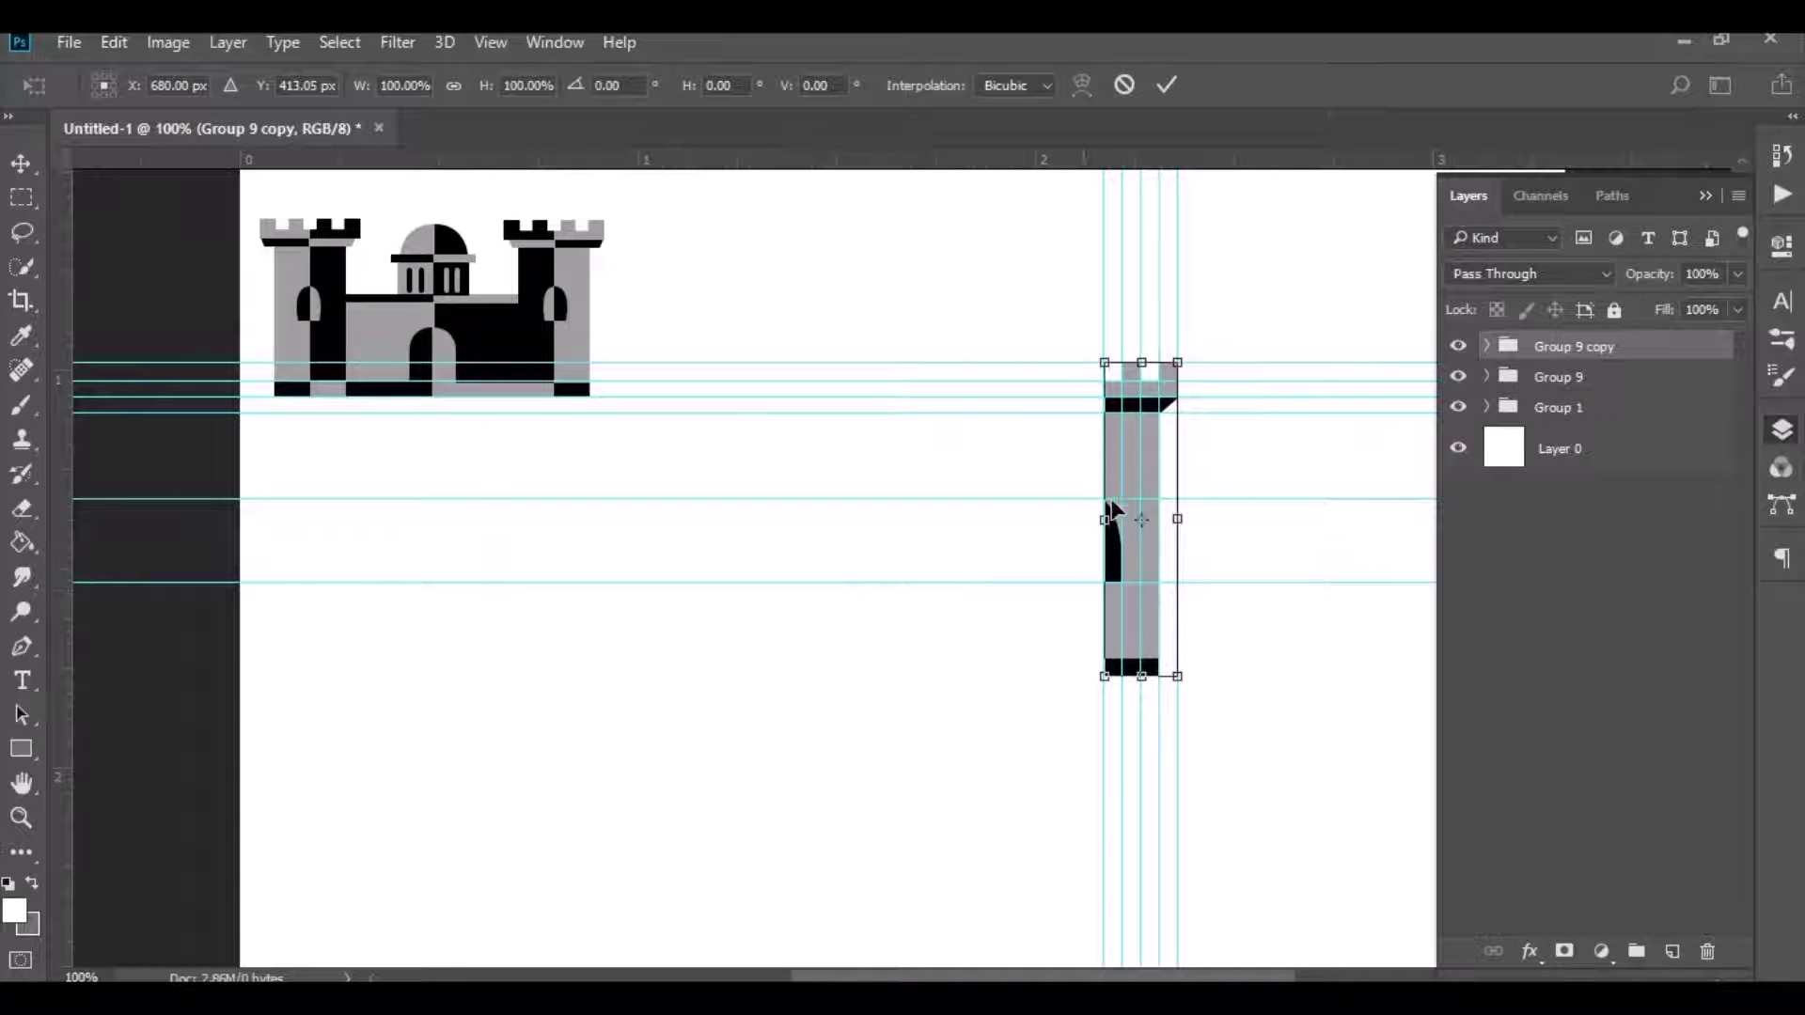
{"action": "right_click", "coordinate": [1132, 466]}
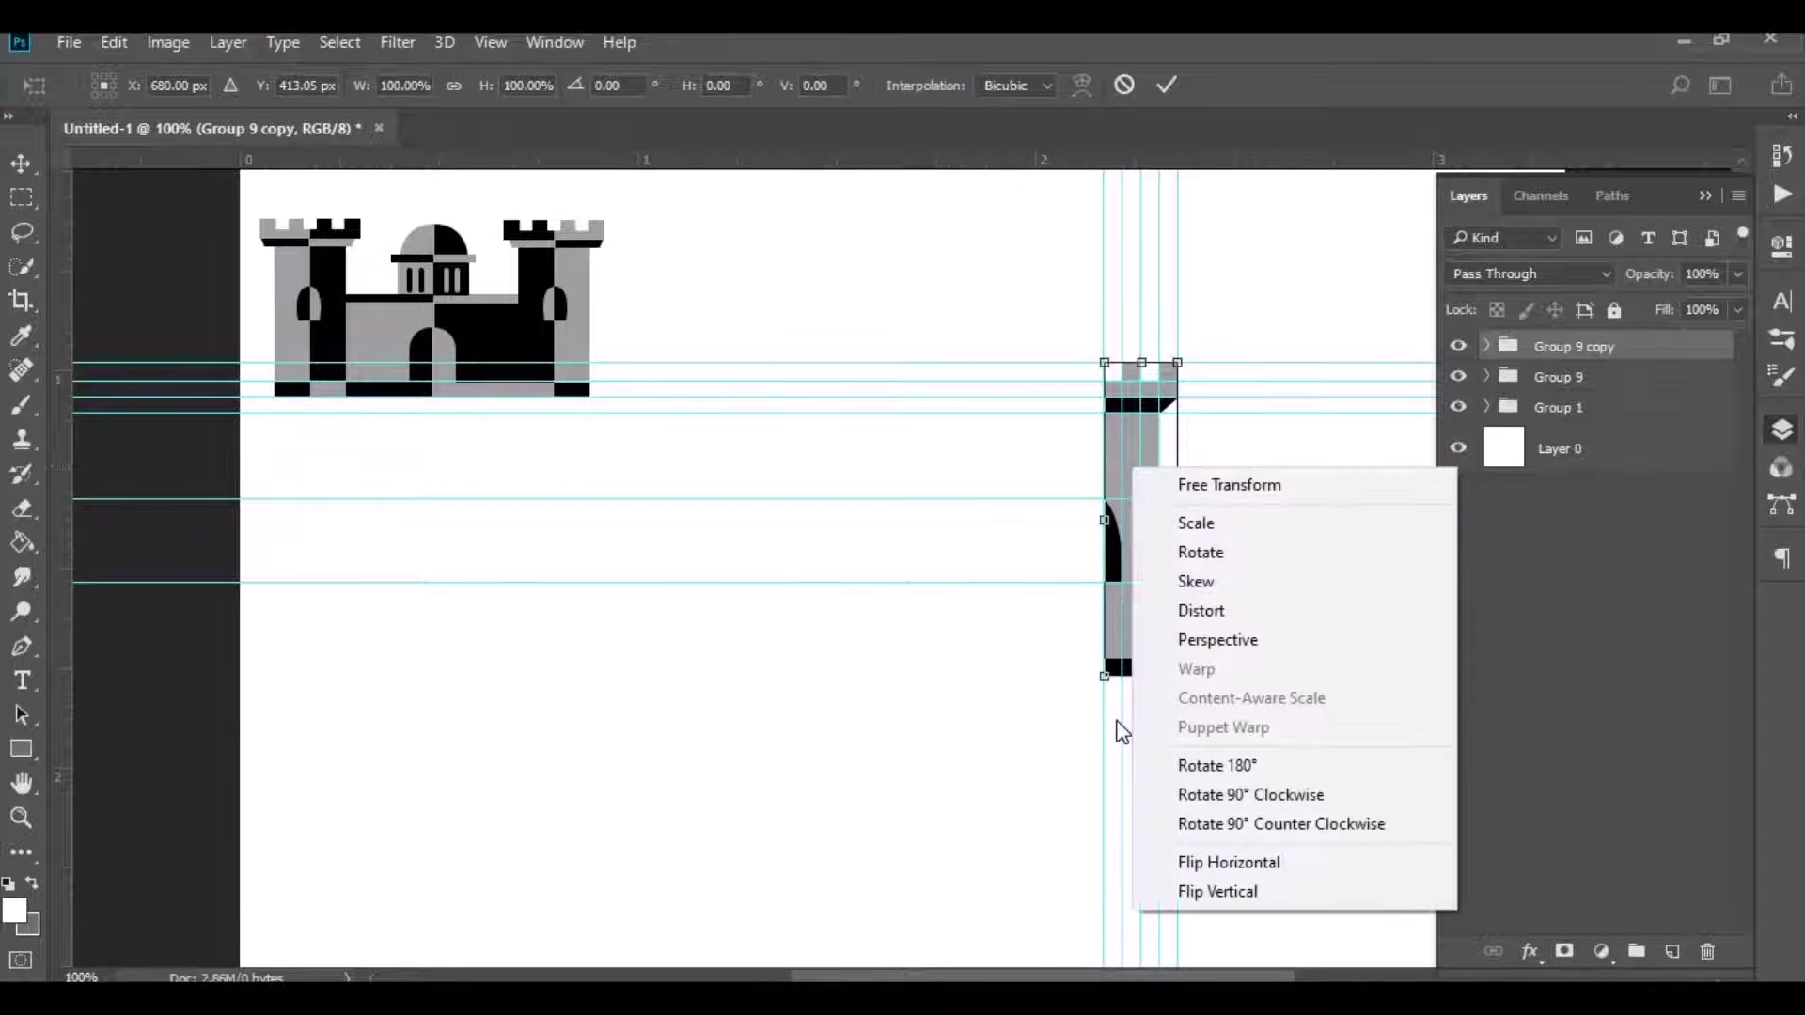
{"action": "left_click", "coordinate": [1186, 865]}
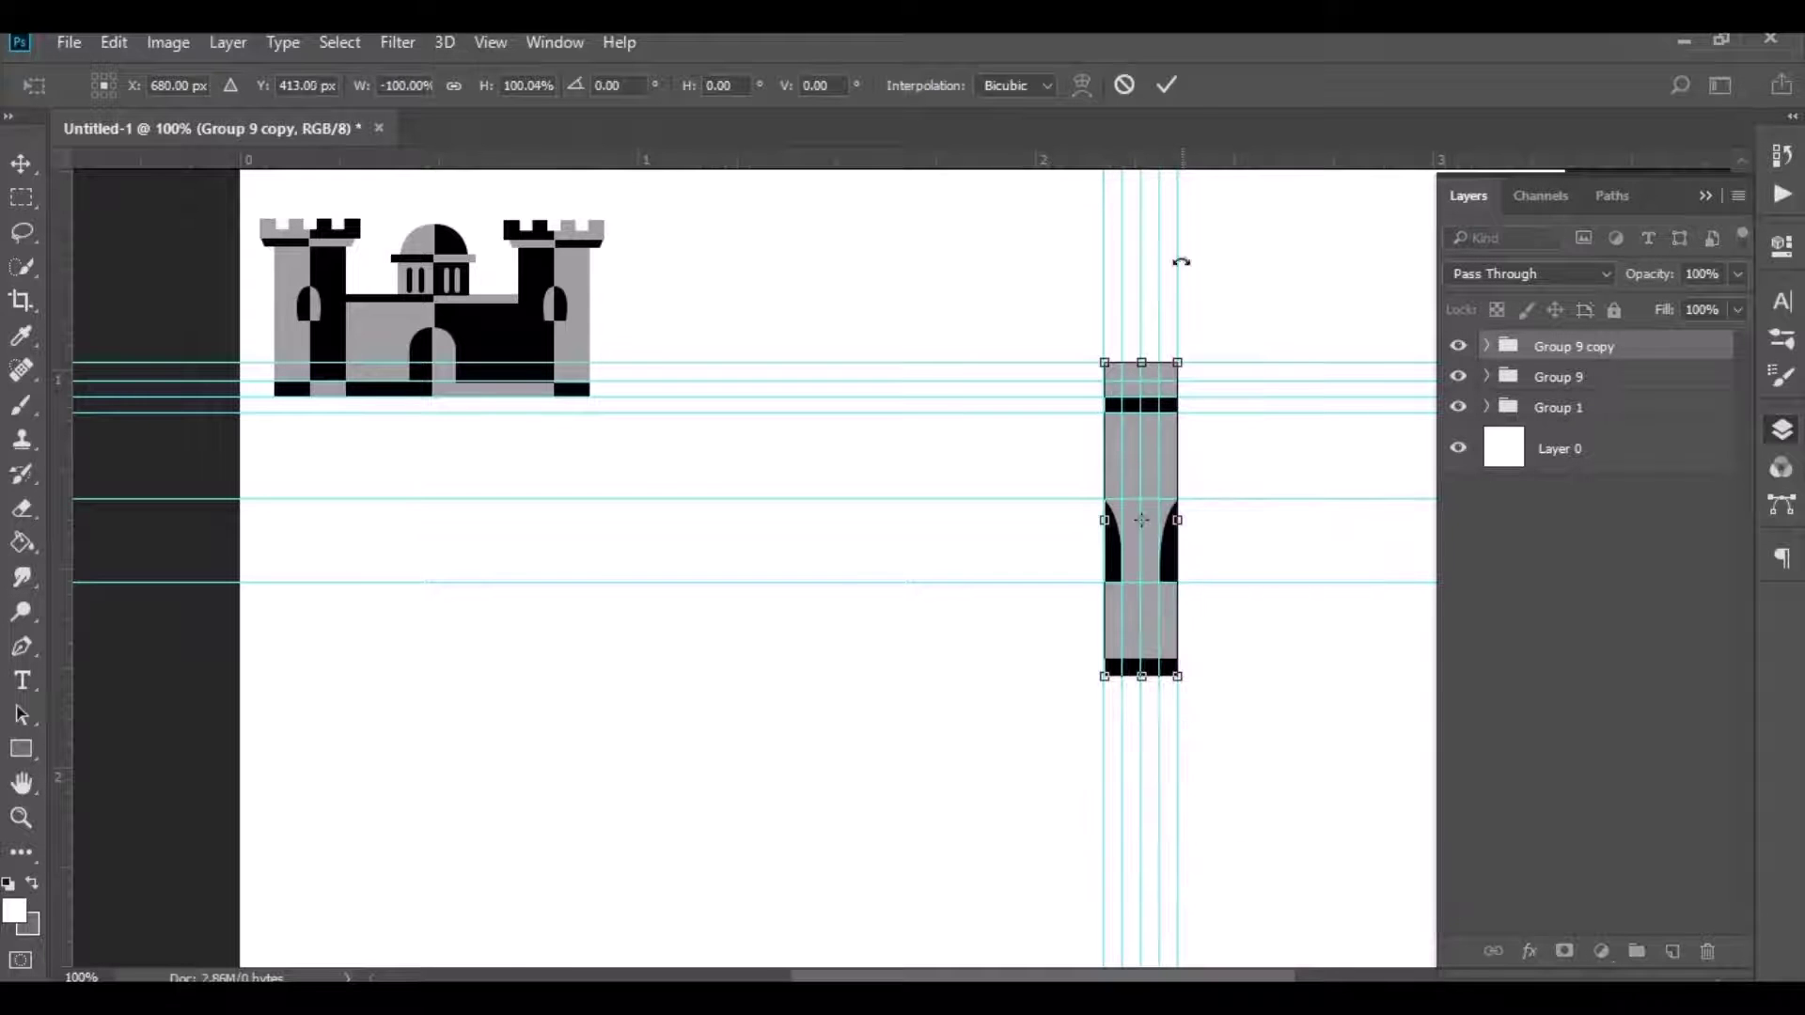
{"action": "left_click", "coordinate": [1165, 85]}
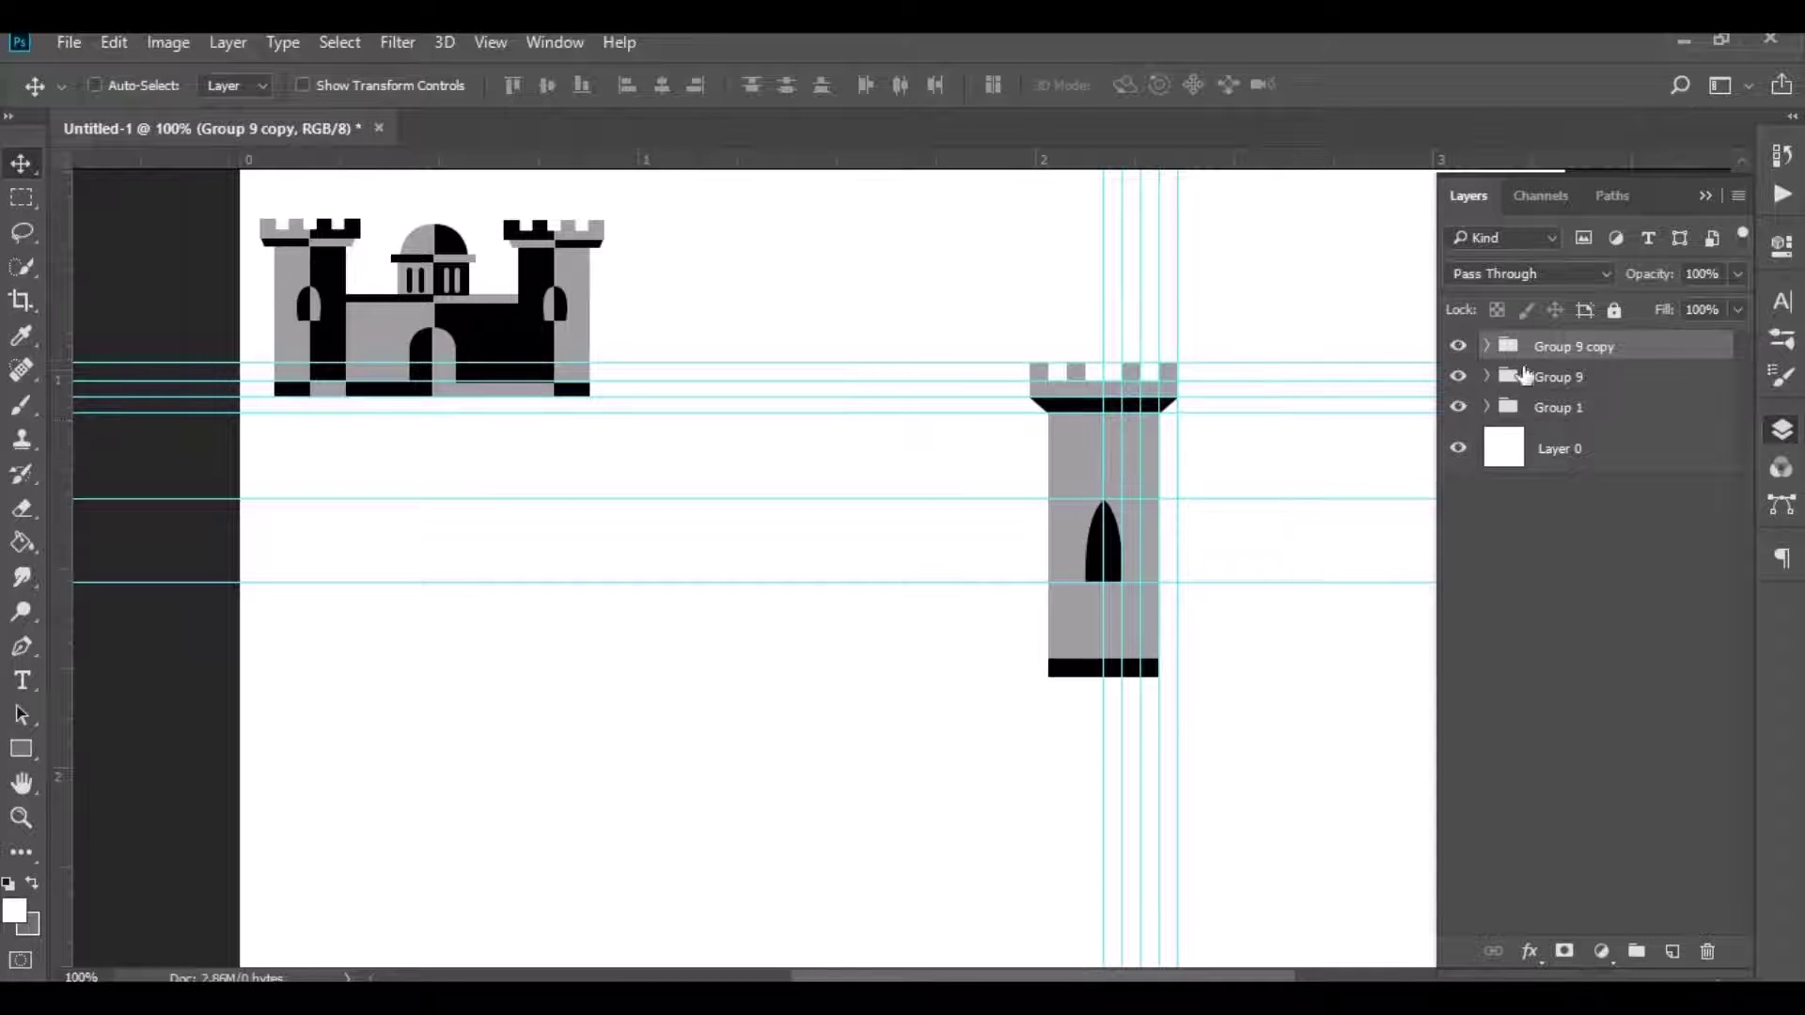
Step: In Group 9 copy, recolour Shape 11 black and Shape 12 grey
{"action": "left_click", "coordinate": [1488, 346]}
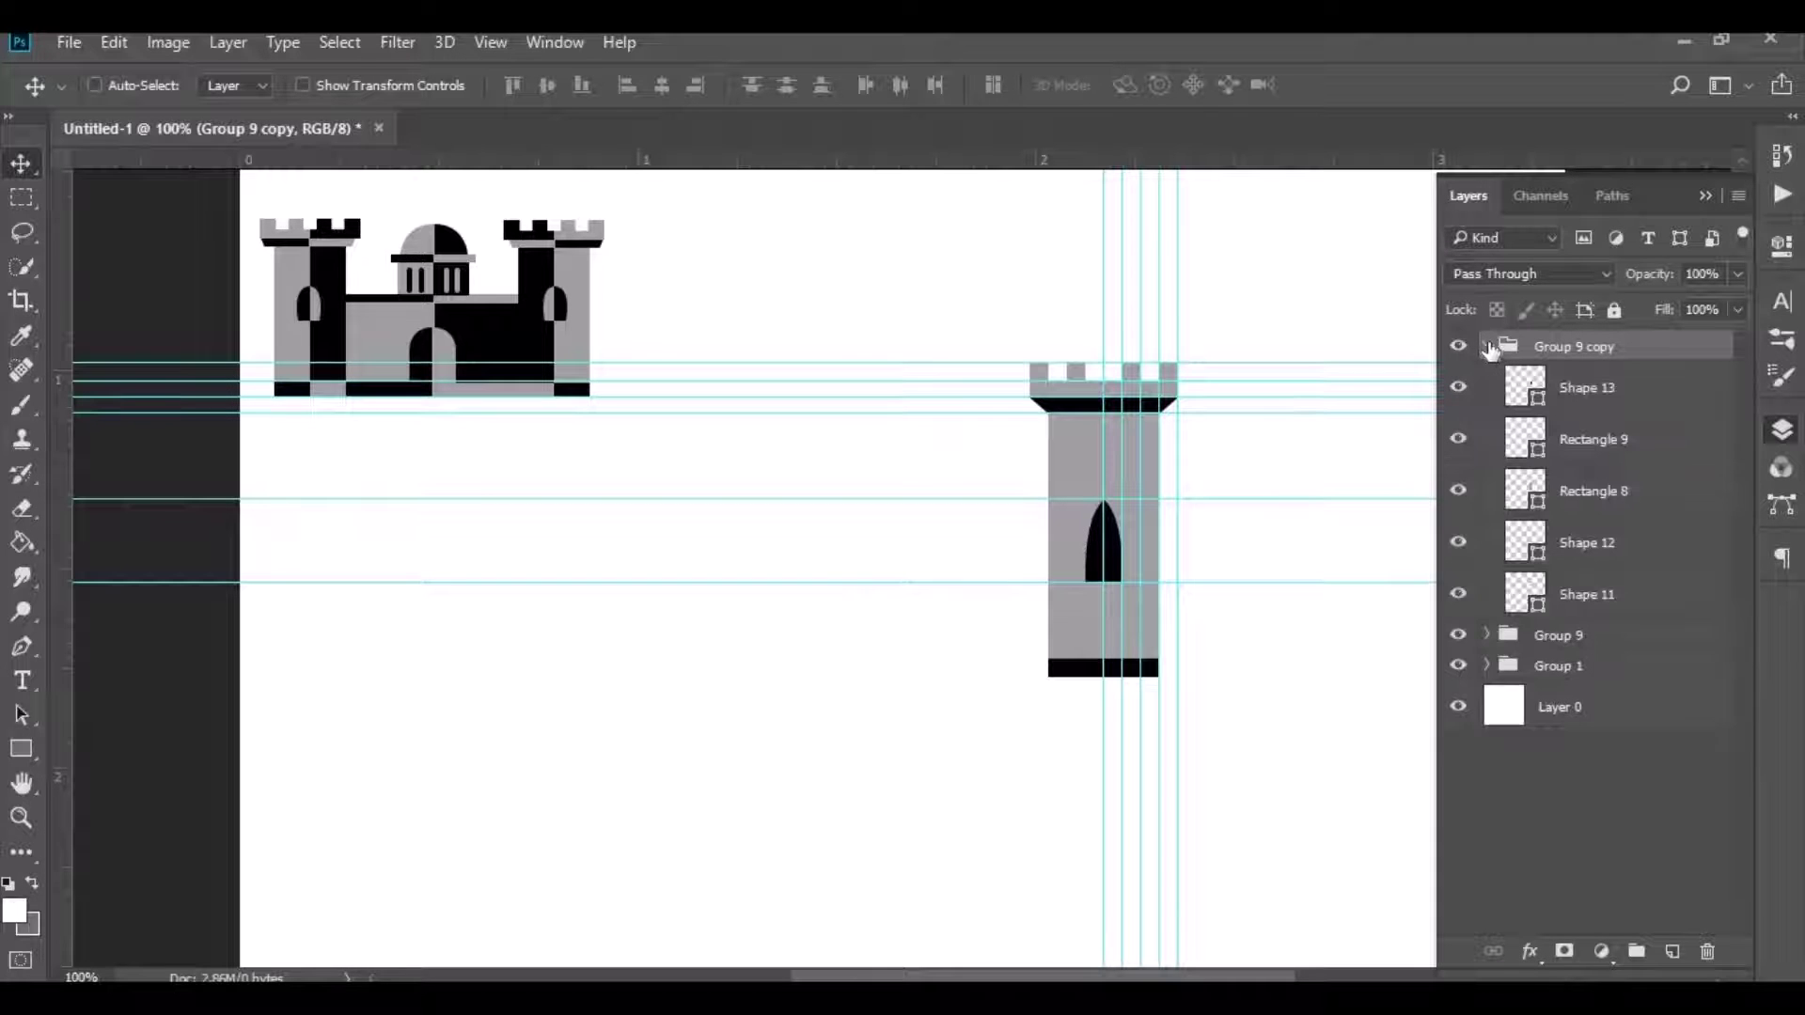
{"action": "left_click", "coordinate": [1522, 604]}
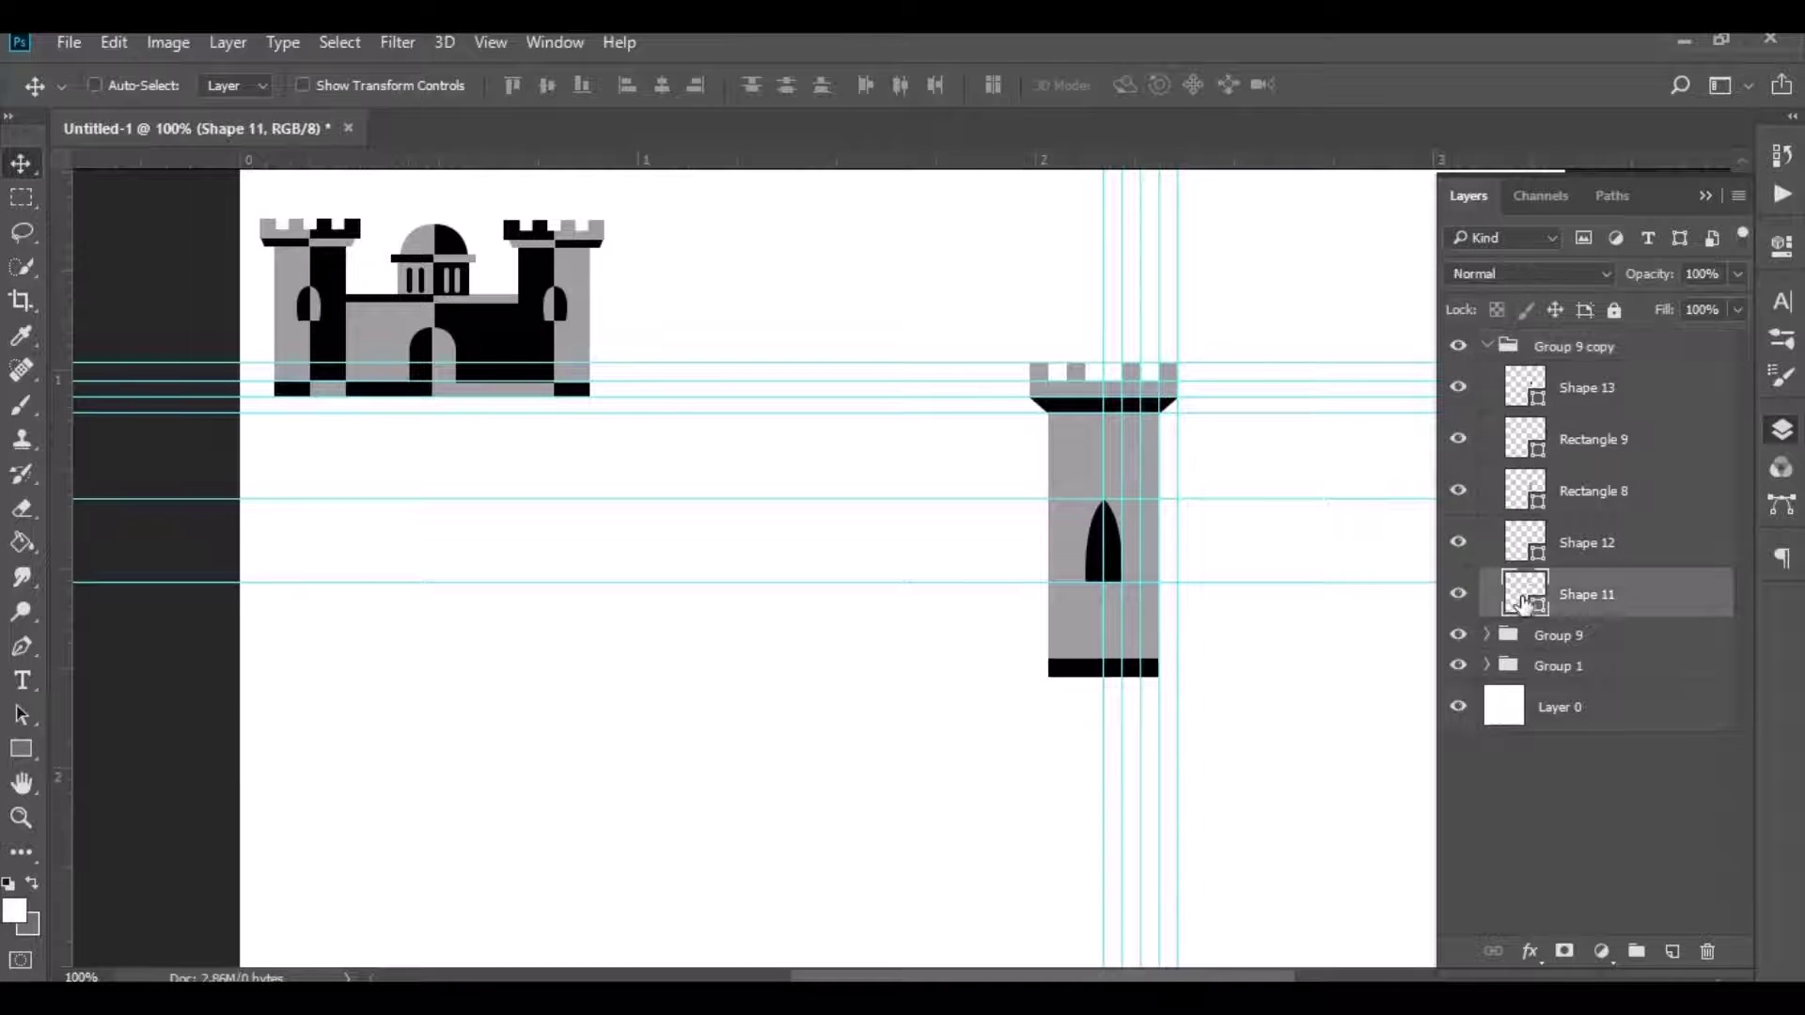
{"action": "double_click", "coordinate": [1523, 603]}
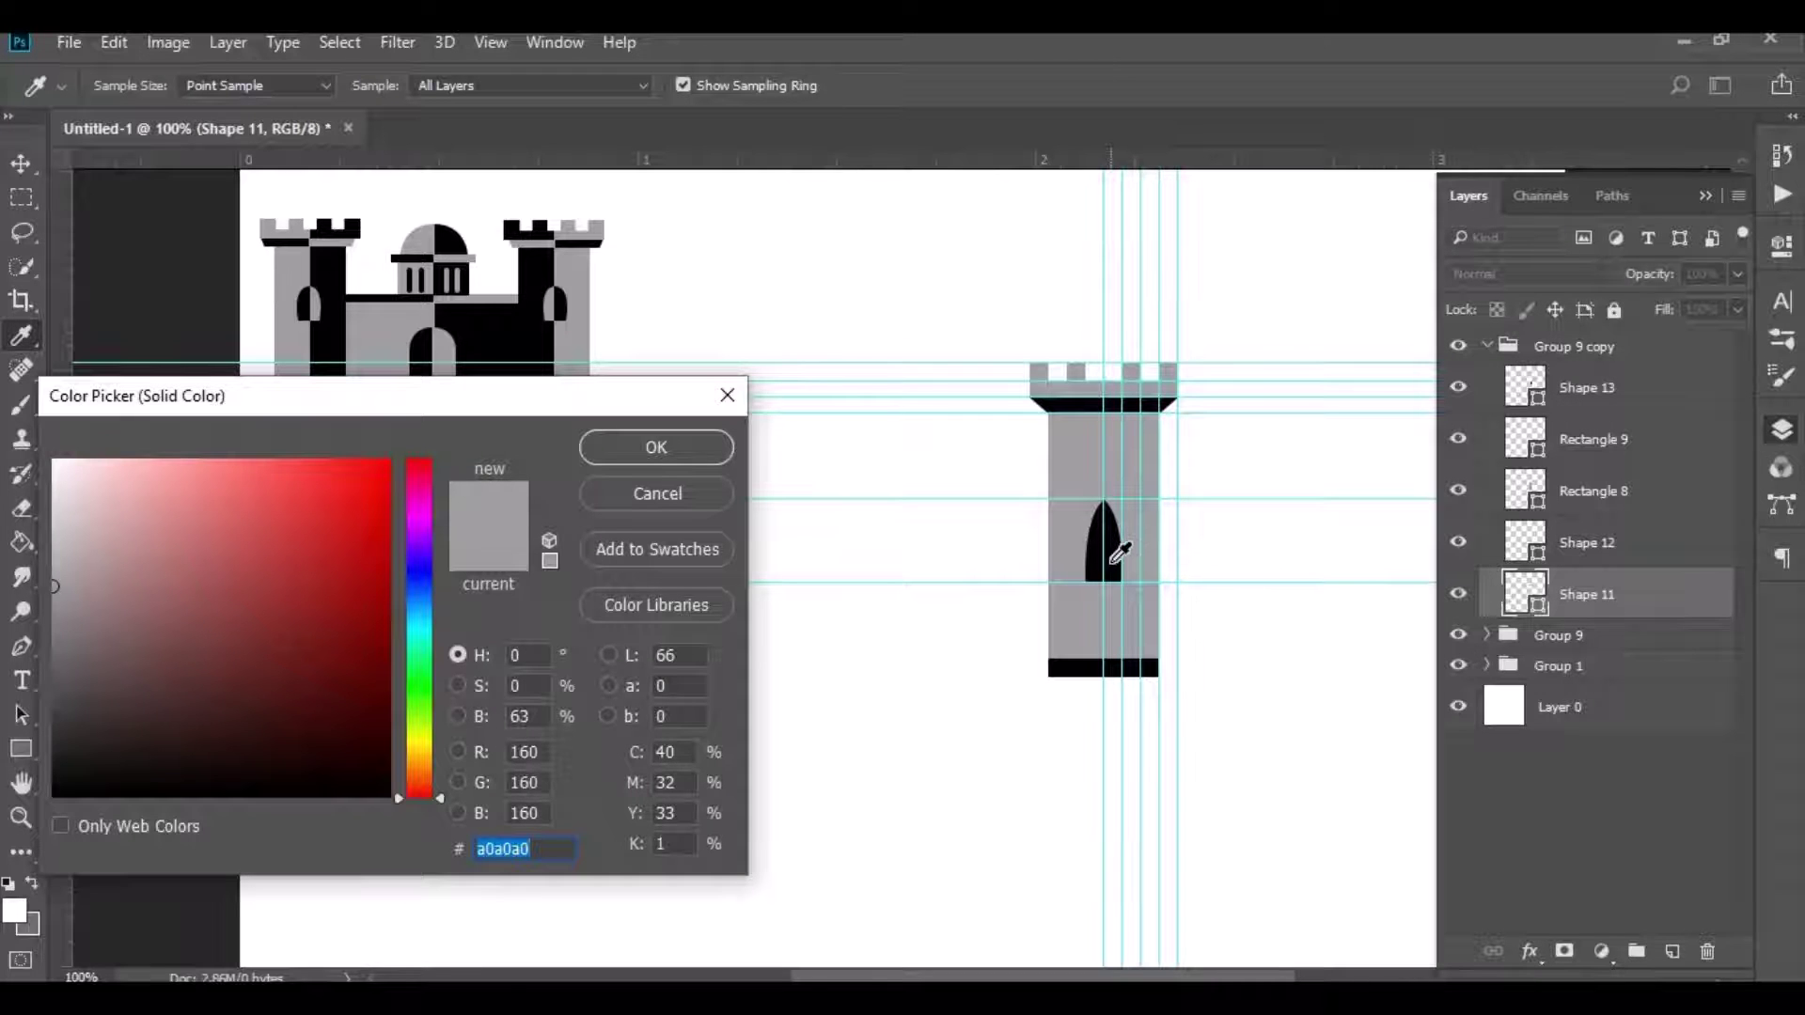
{"action": "left_click", "coordinate": [1113, 560]}
{"action": "left_click", "coordinate": [658, 448]}
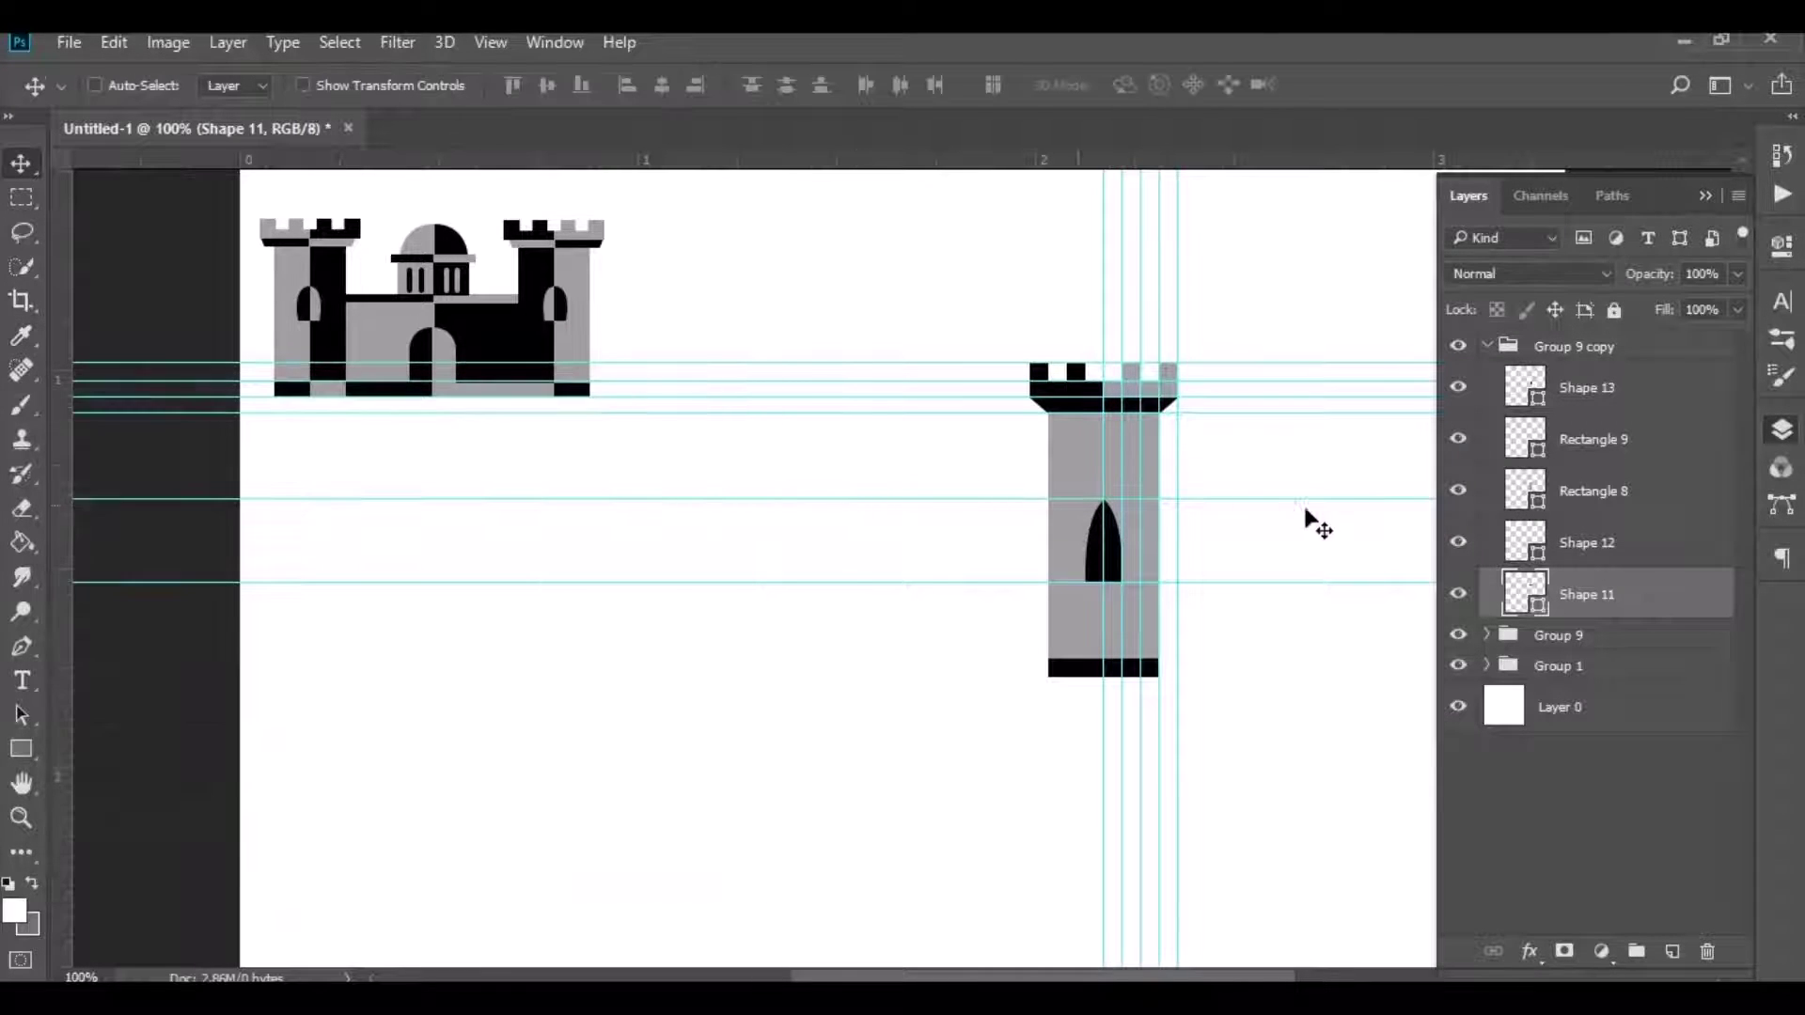
{"action": "double_click", "coordinate": [1517, 544]}
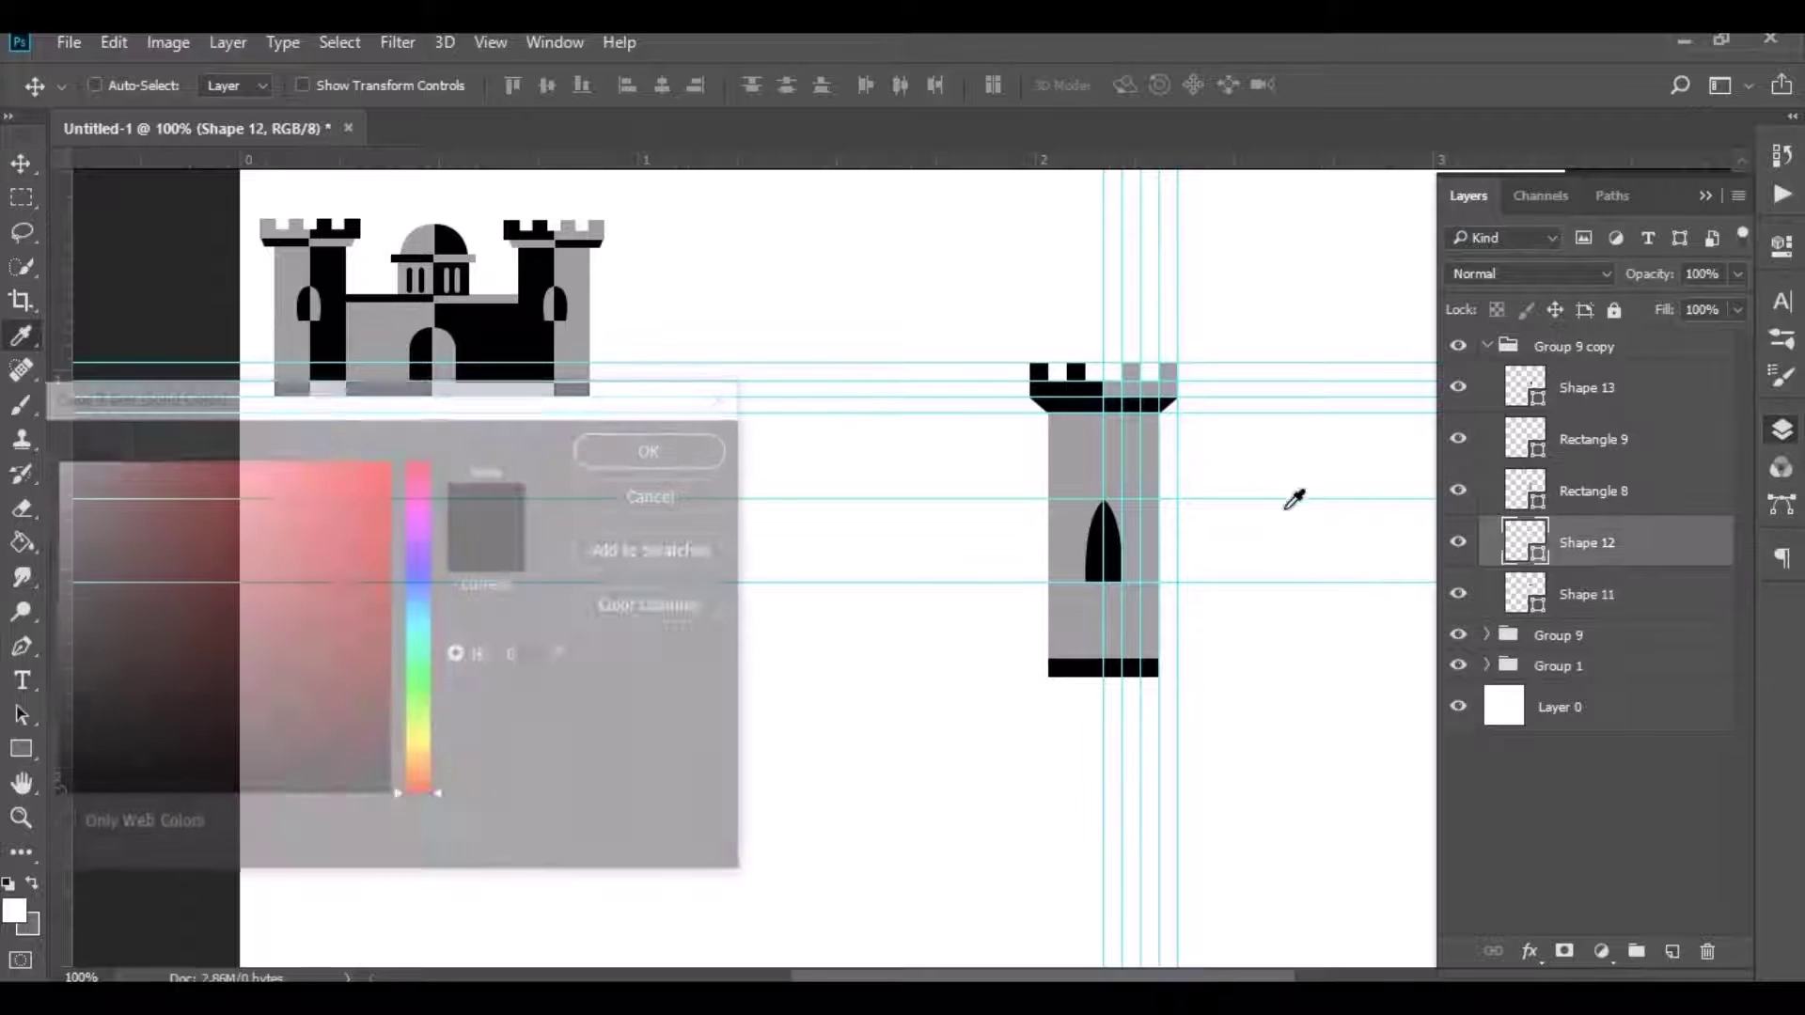
{"action": "left_click", "coordinate": [1140, 458]}
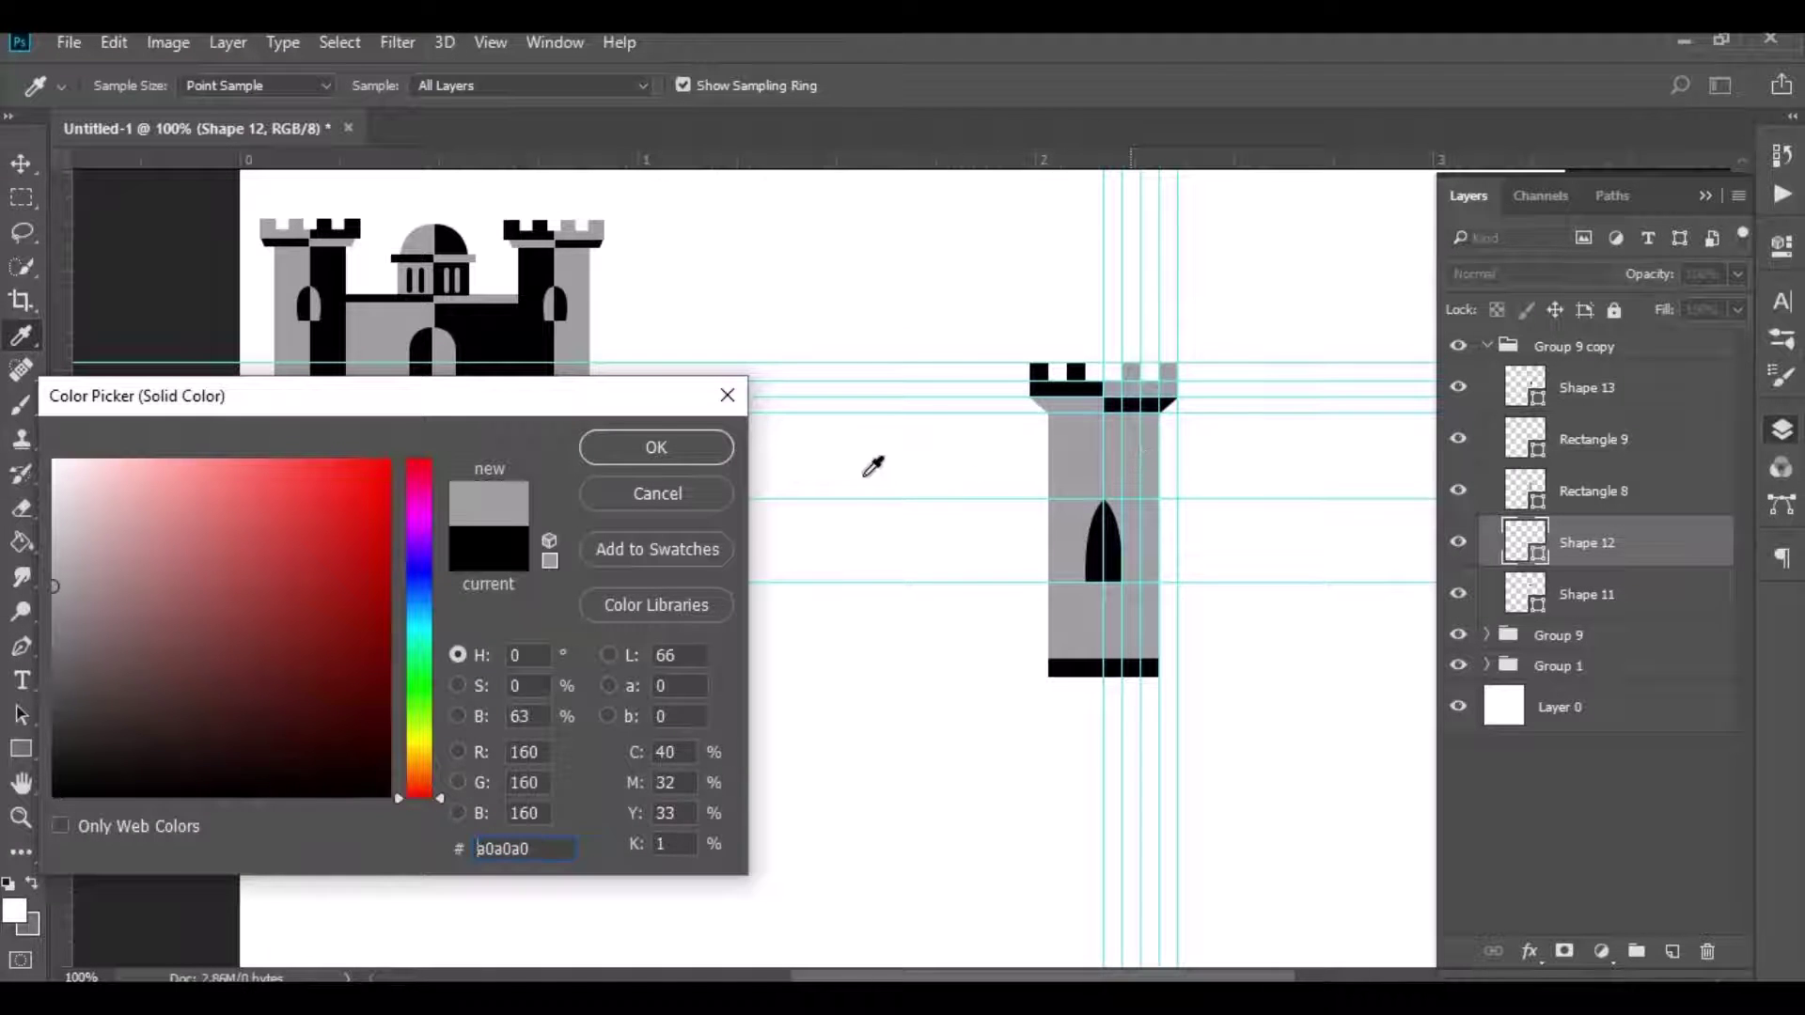
{"action": "left_click", "coordinate": [657, 447]}
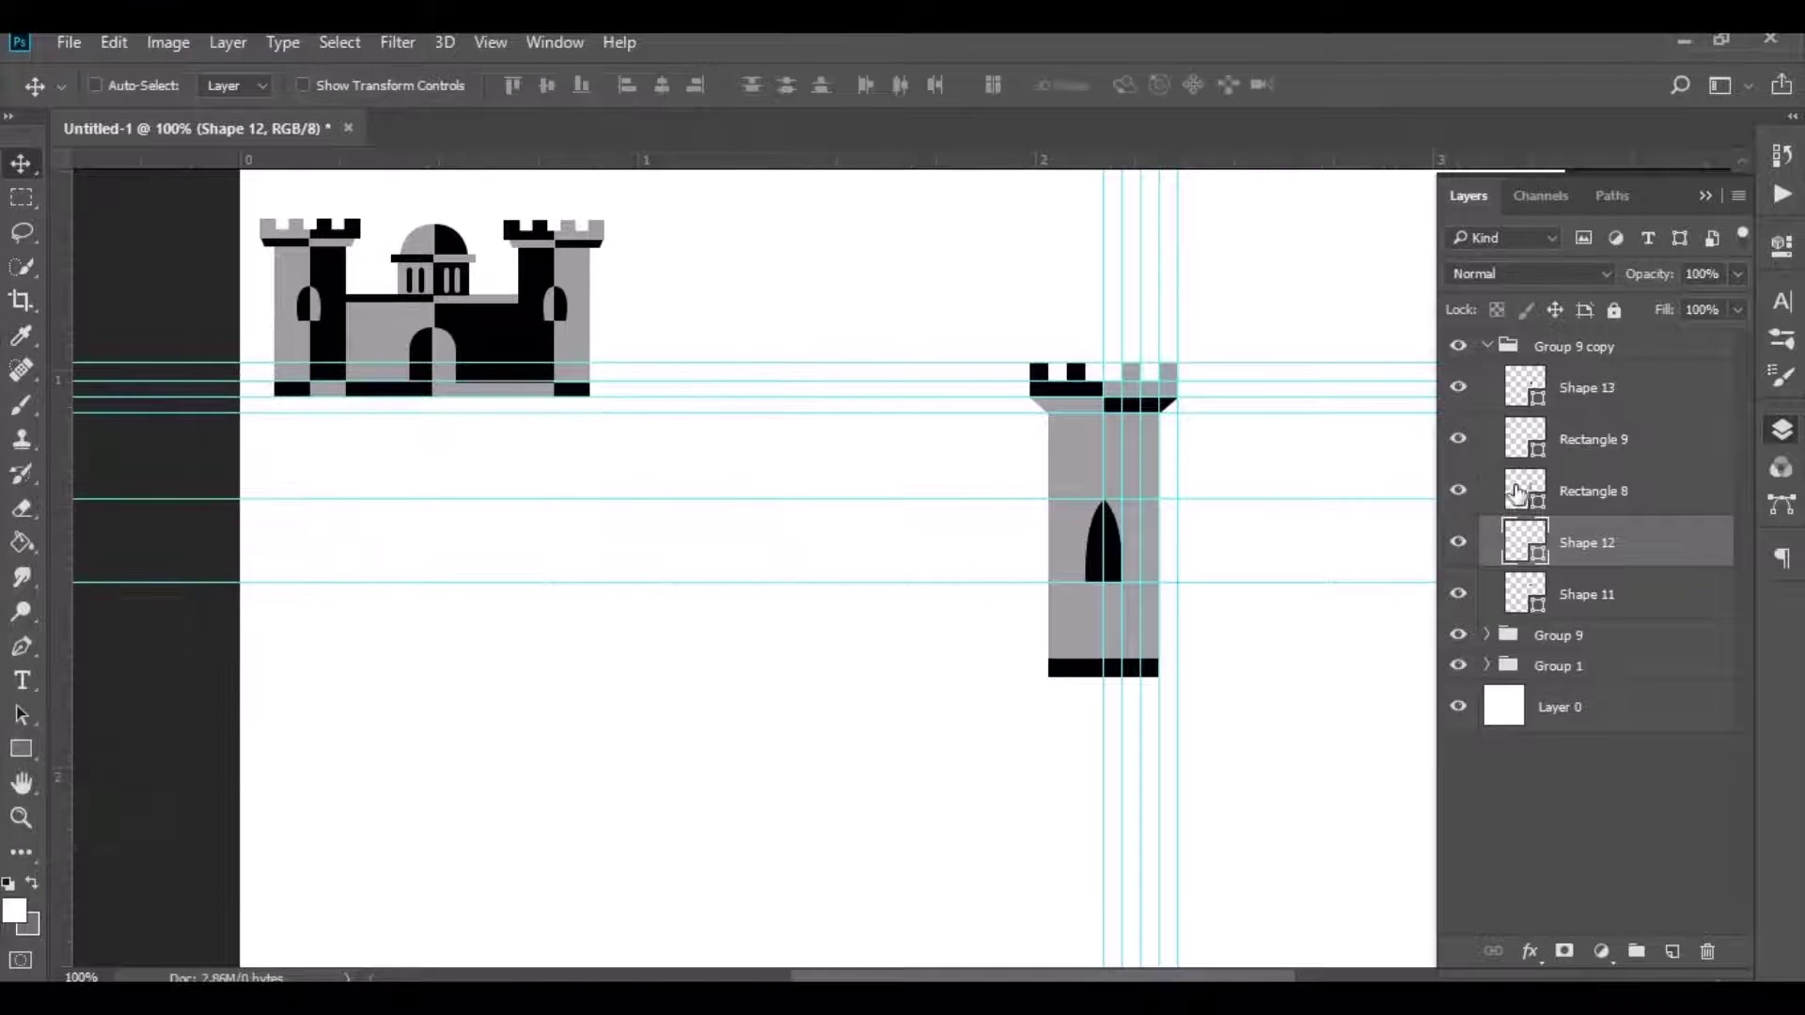
Step: Recolour Rectangle 8 black, and Rectangle 9 and Shape 13 grey
{"action": "double_click", "coordinate": [1524, 491]}
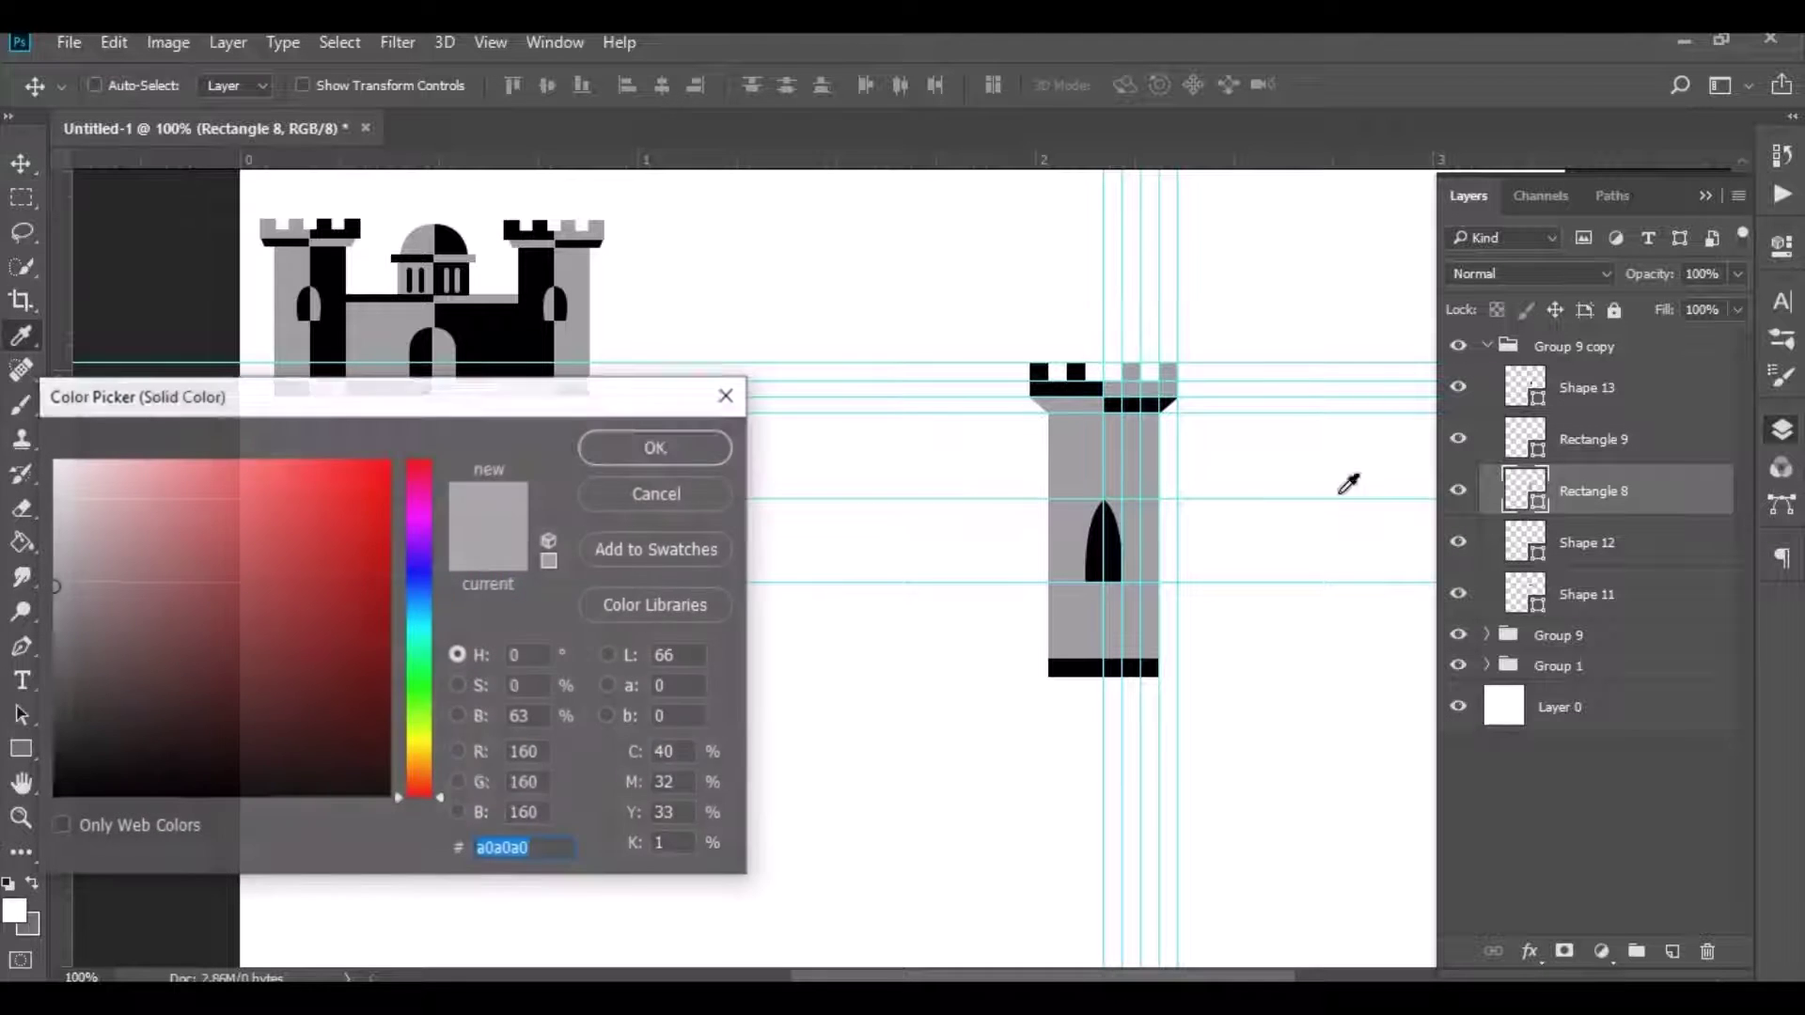
{"action": "left_click", "coordinate": [1117, 543]}
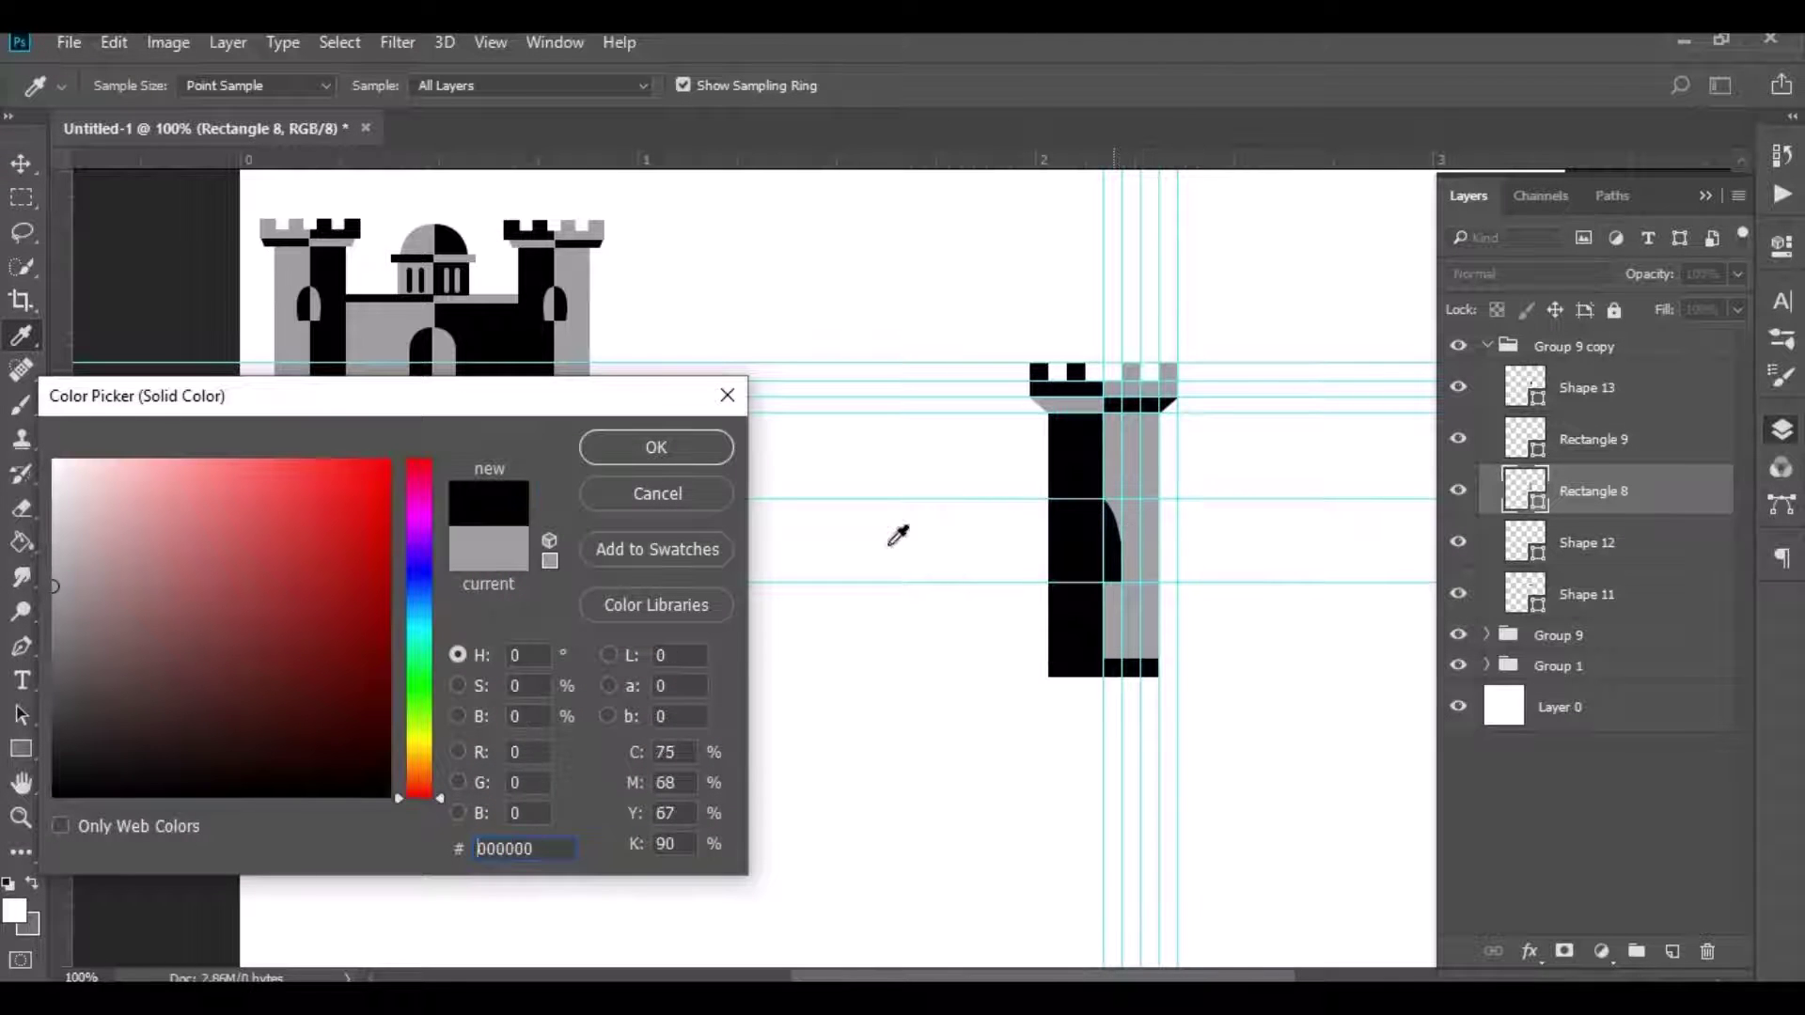
{"action": "left_click", "coordinate": [696, 443]}
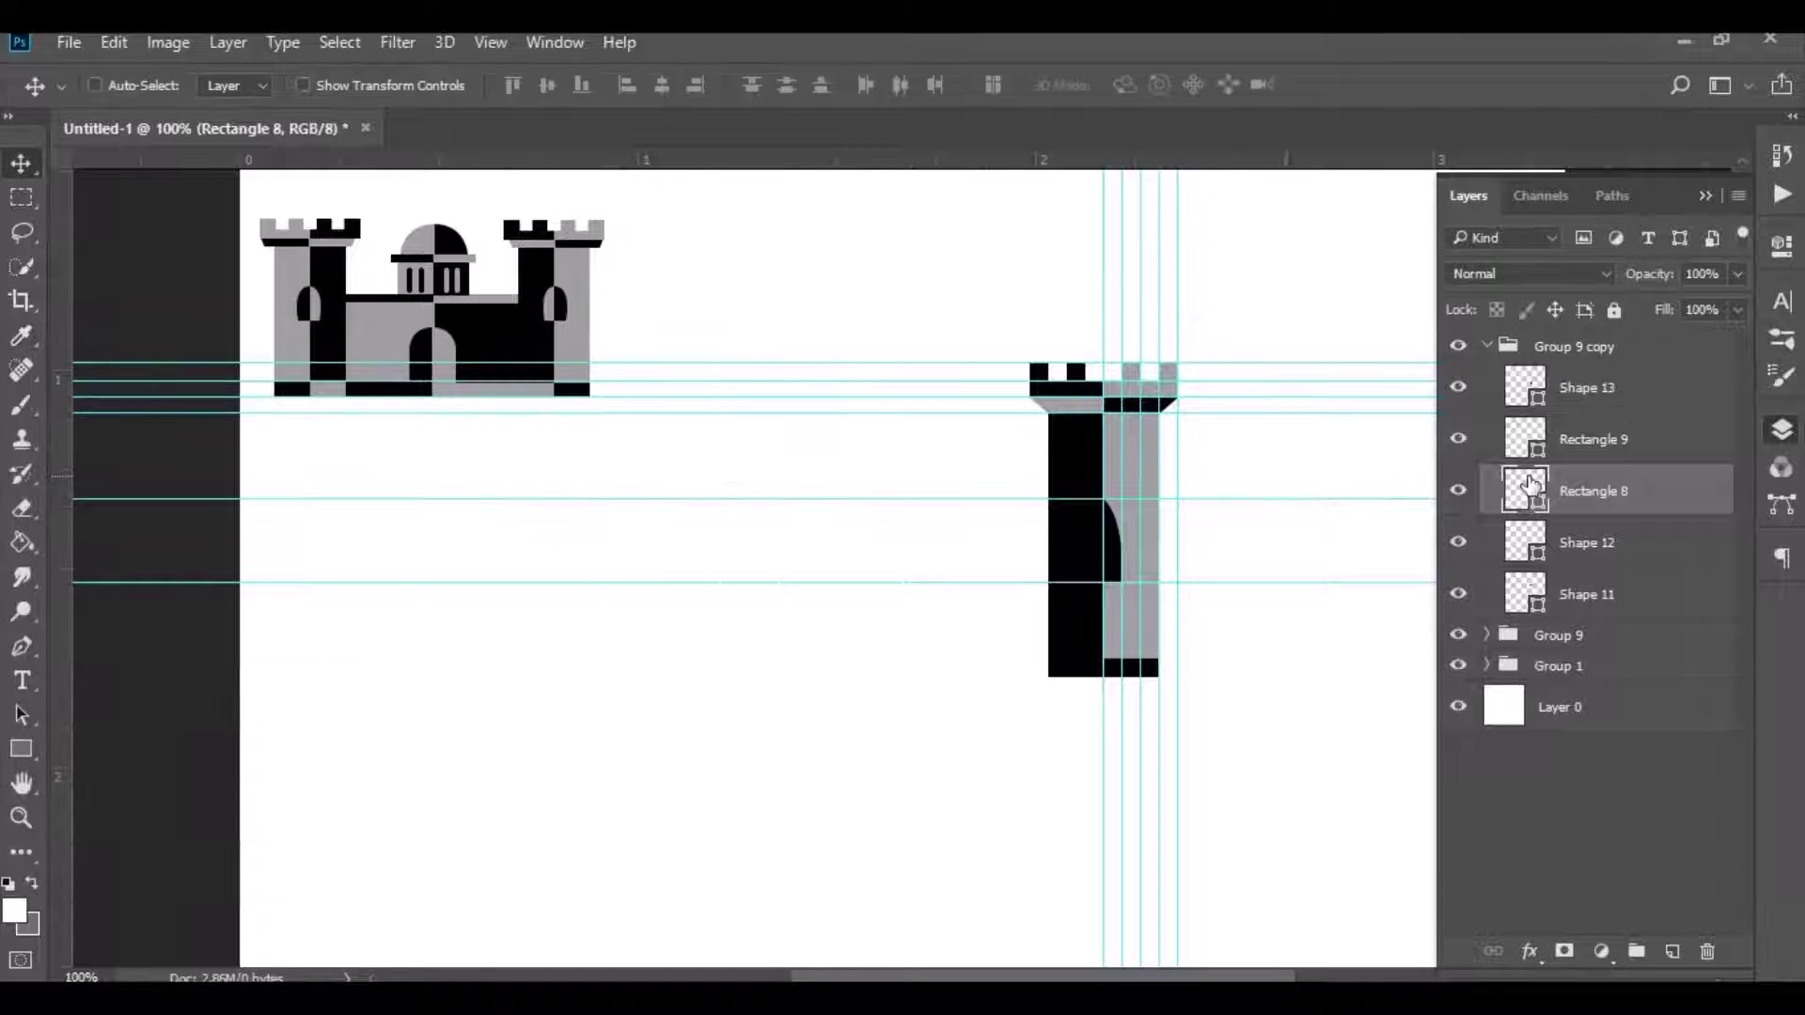
{"action": "double_click", "coordinate": [1524, 442]}
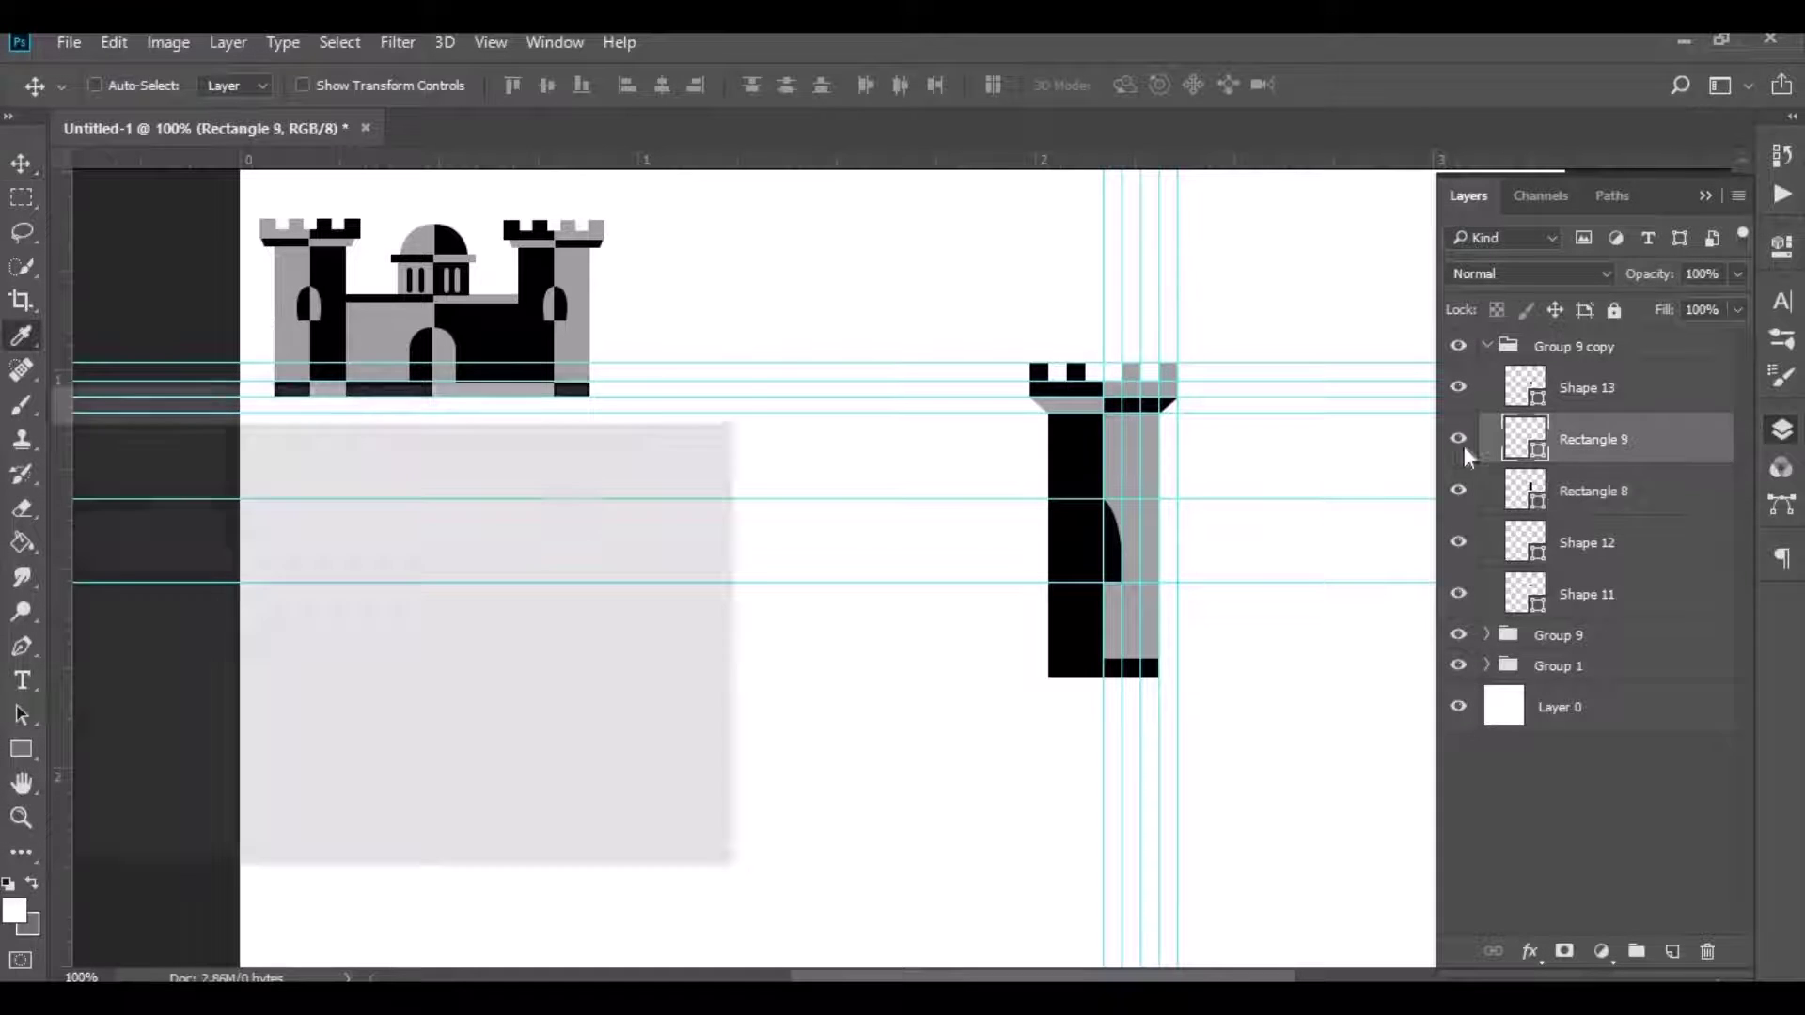
{"action": "left_click", "coordinate": [1117, 458]}
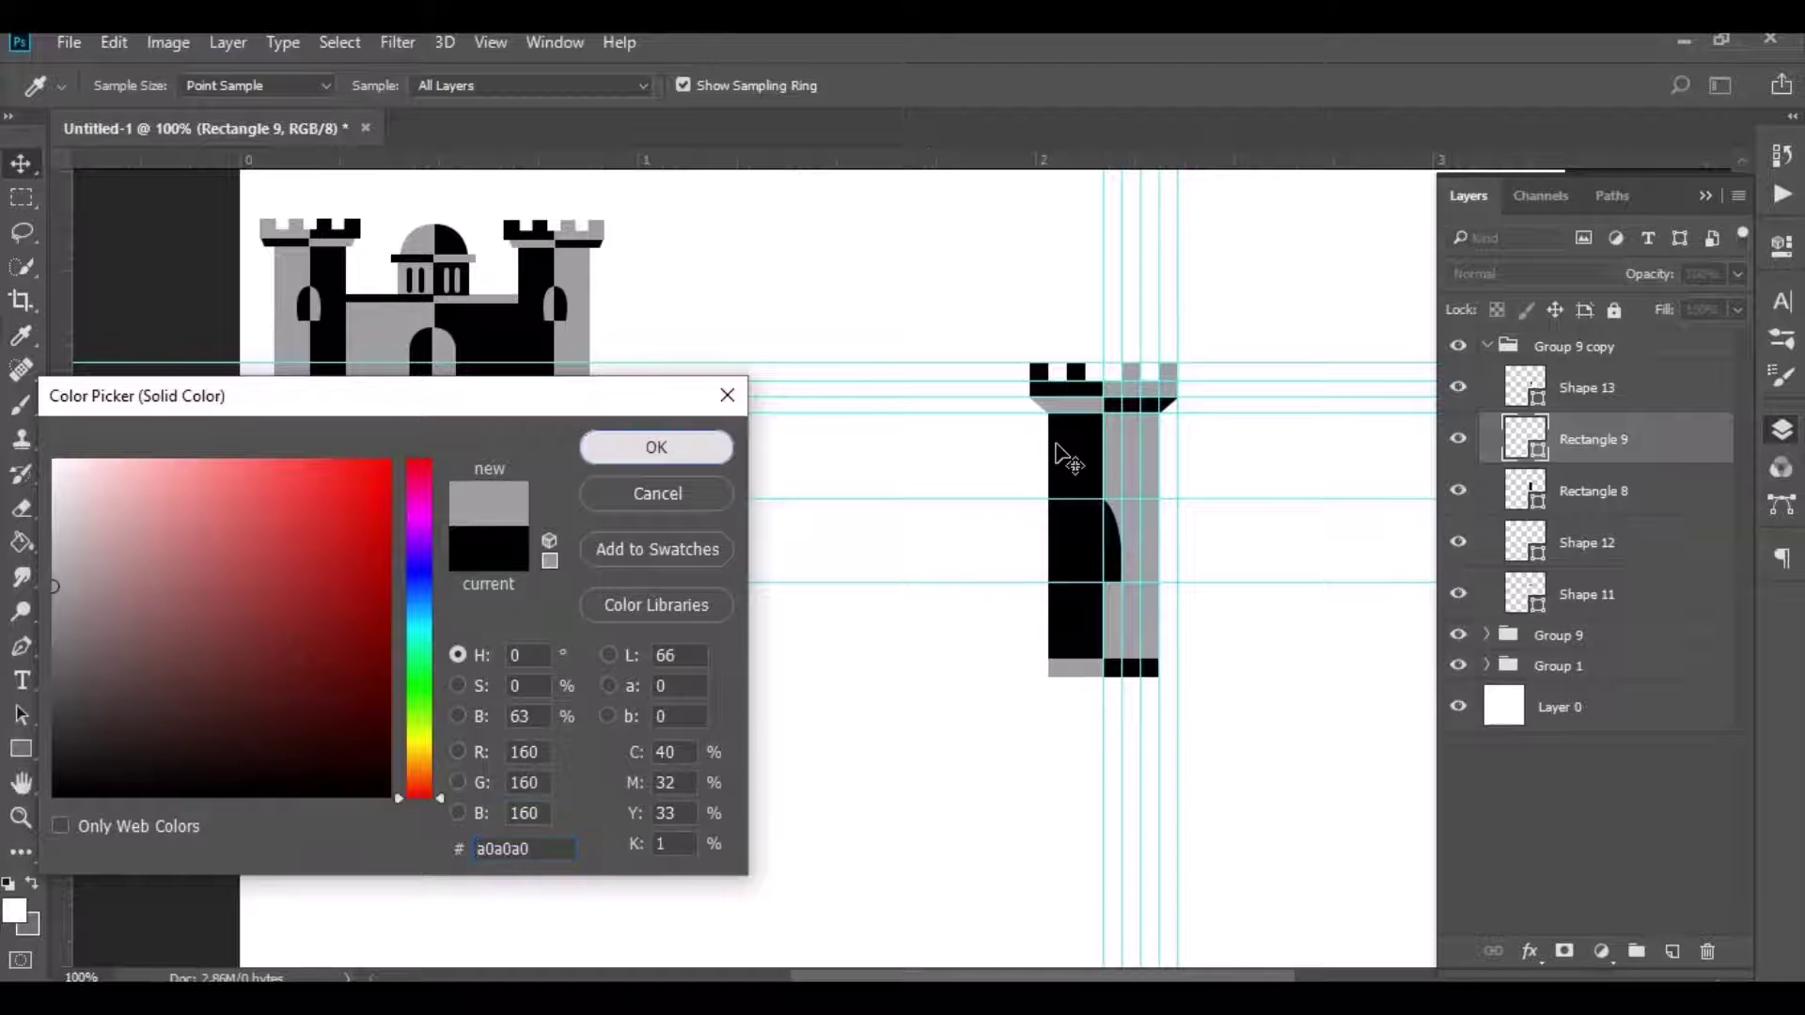
{"action": "key", "text": "Return"}
{"action": "double_click", "coordinate": [1513, 388]}
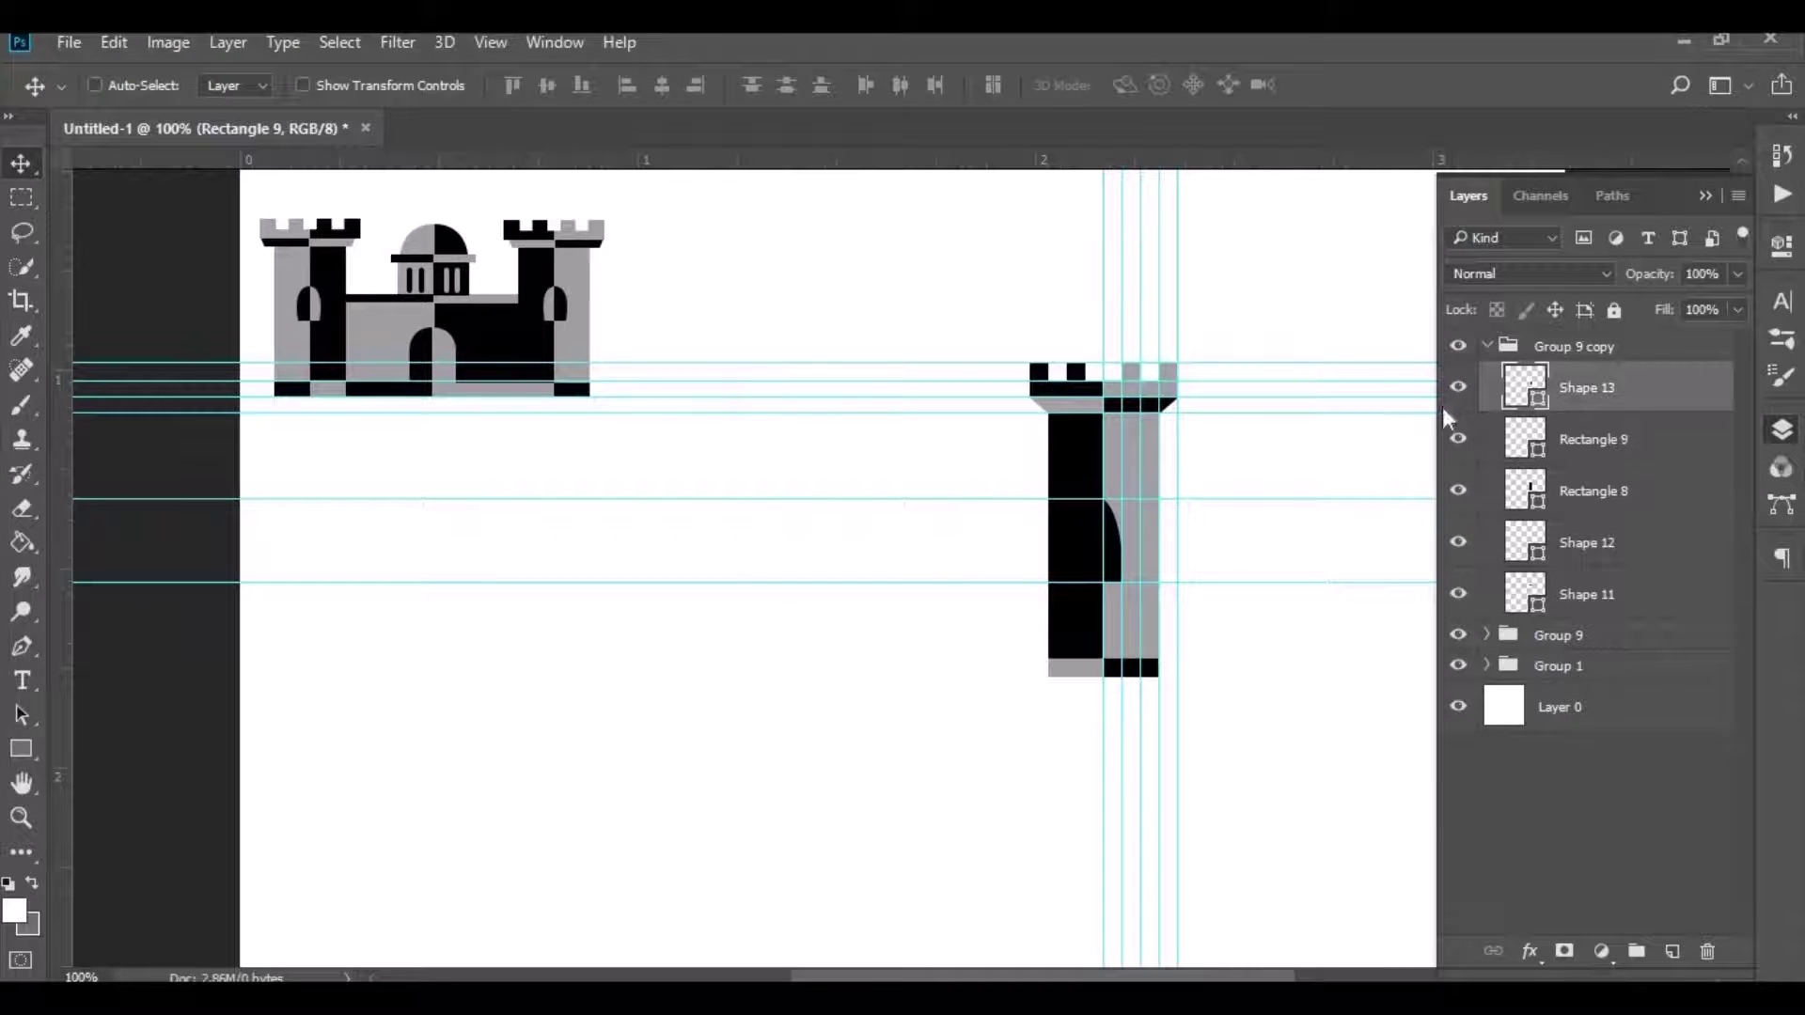
{"action": "left_click", "coordinate": [1113, 447]}
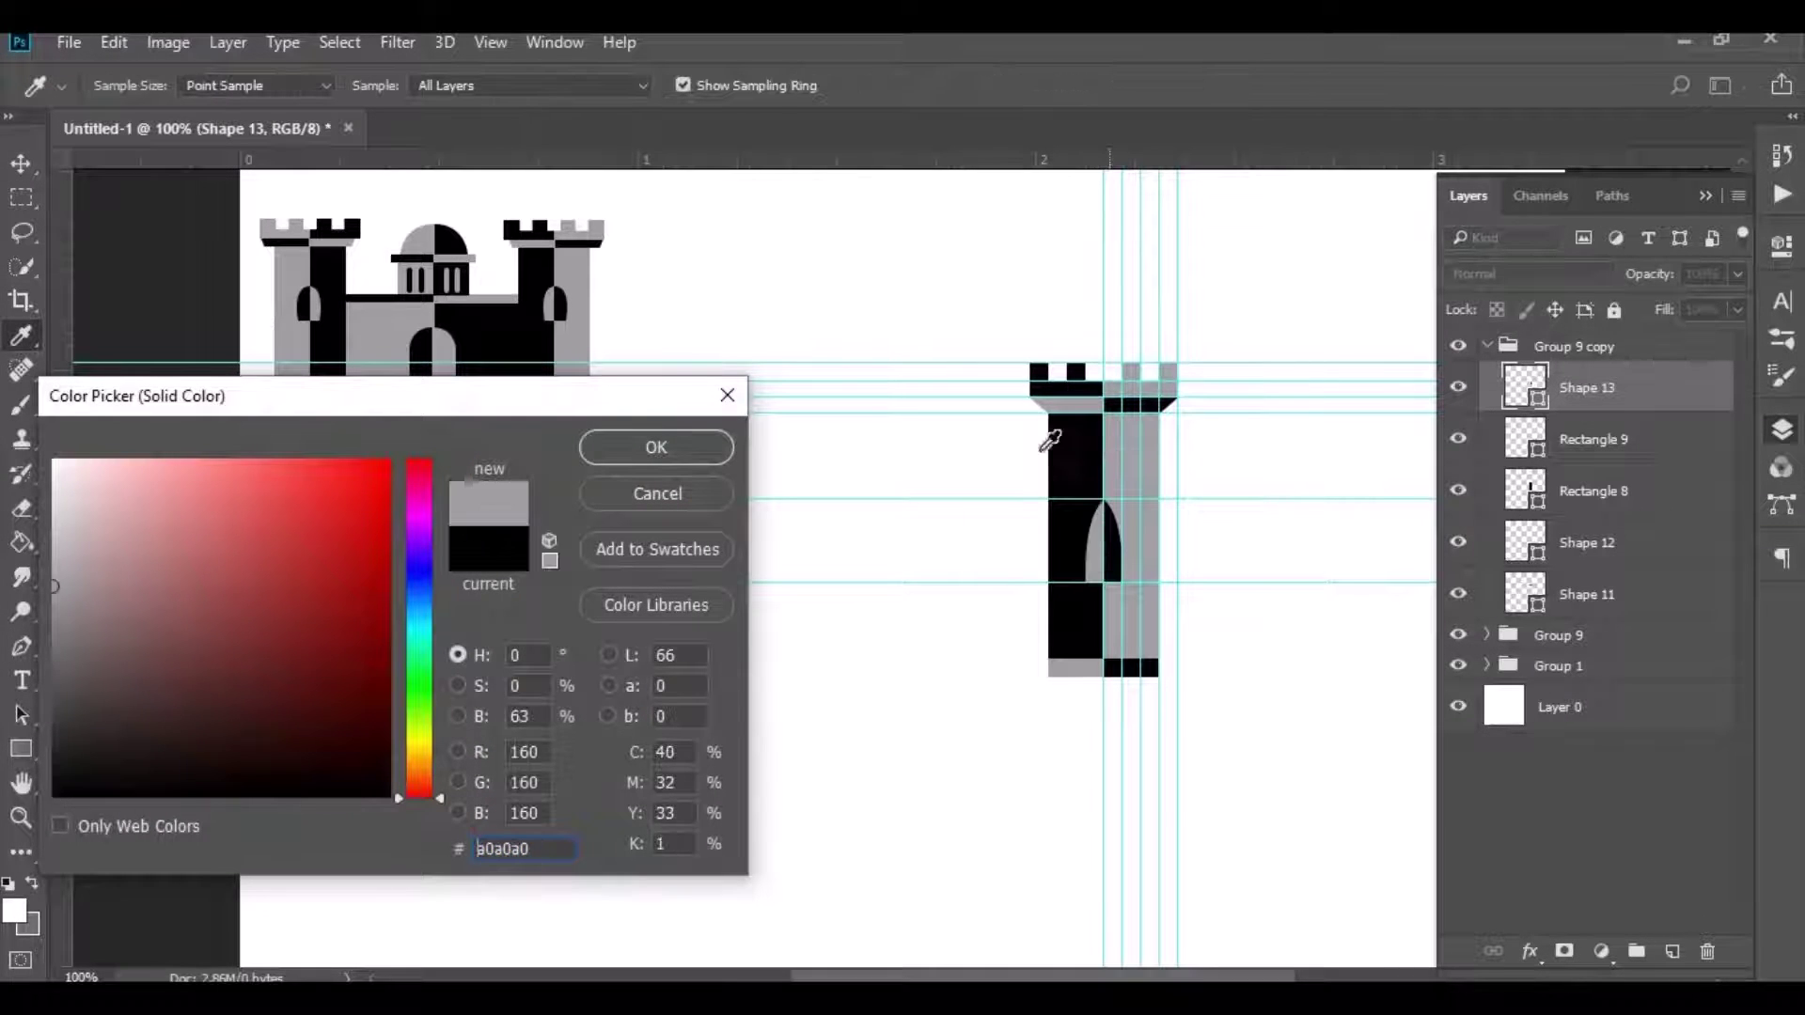
{"action": "left_click", "coordinate": [697, 445]}
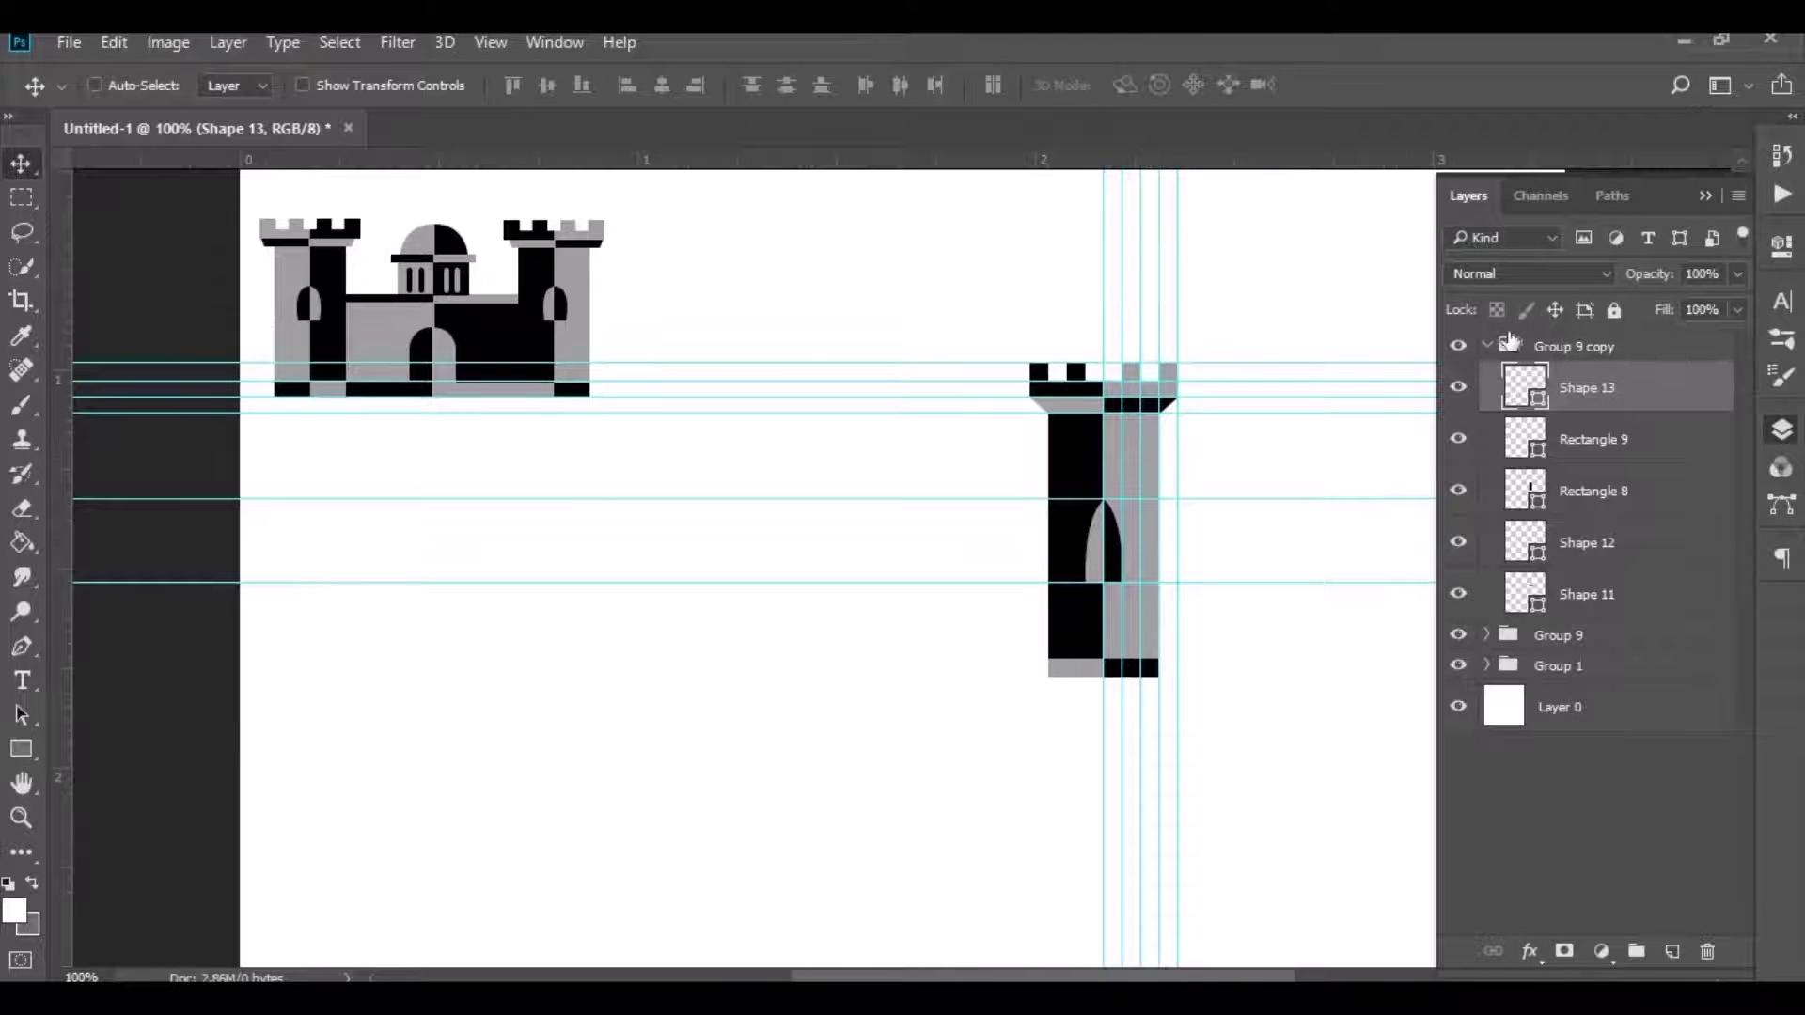
{"action": "left_click", "coordinate": [1487, 347]}
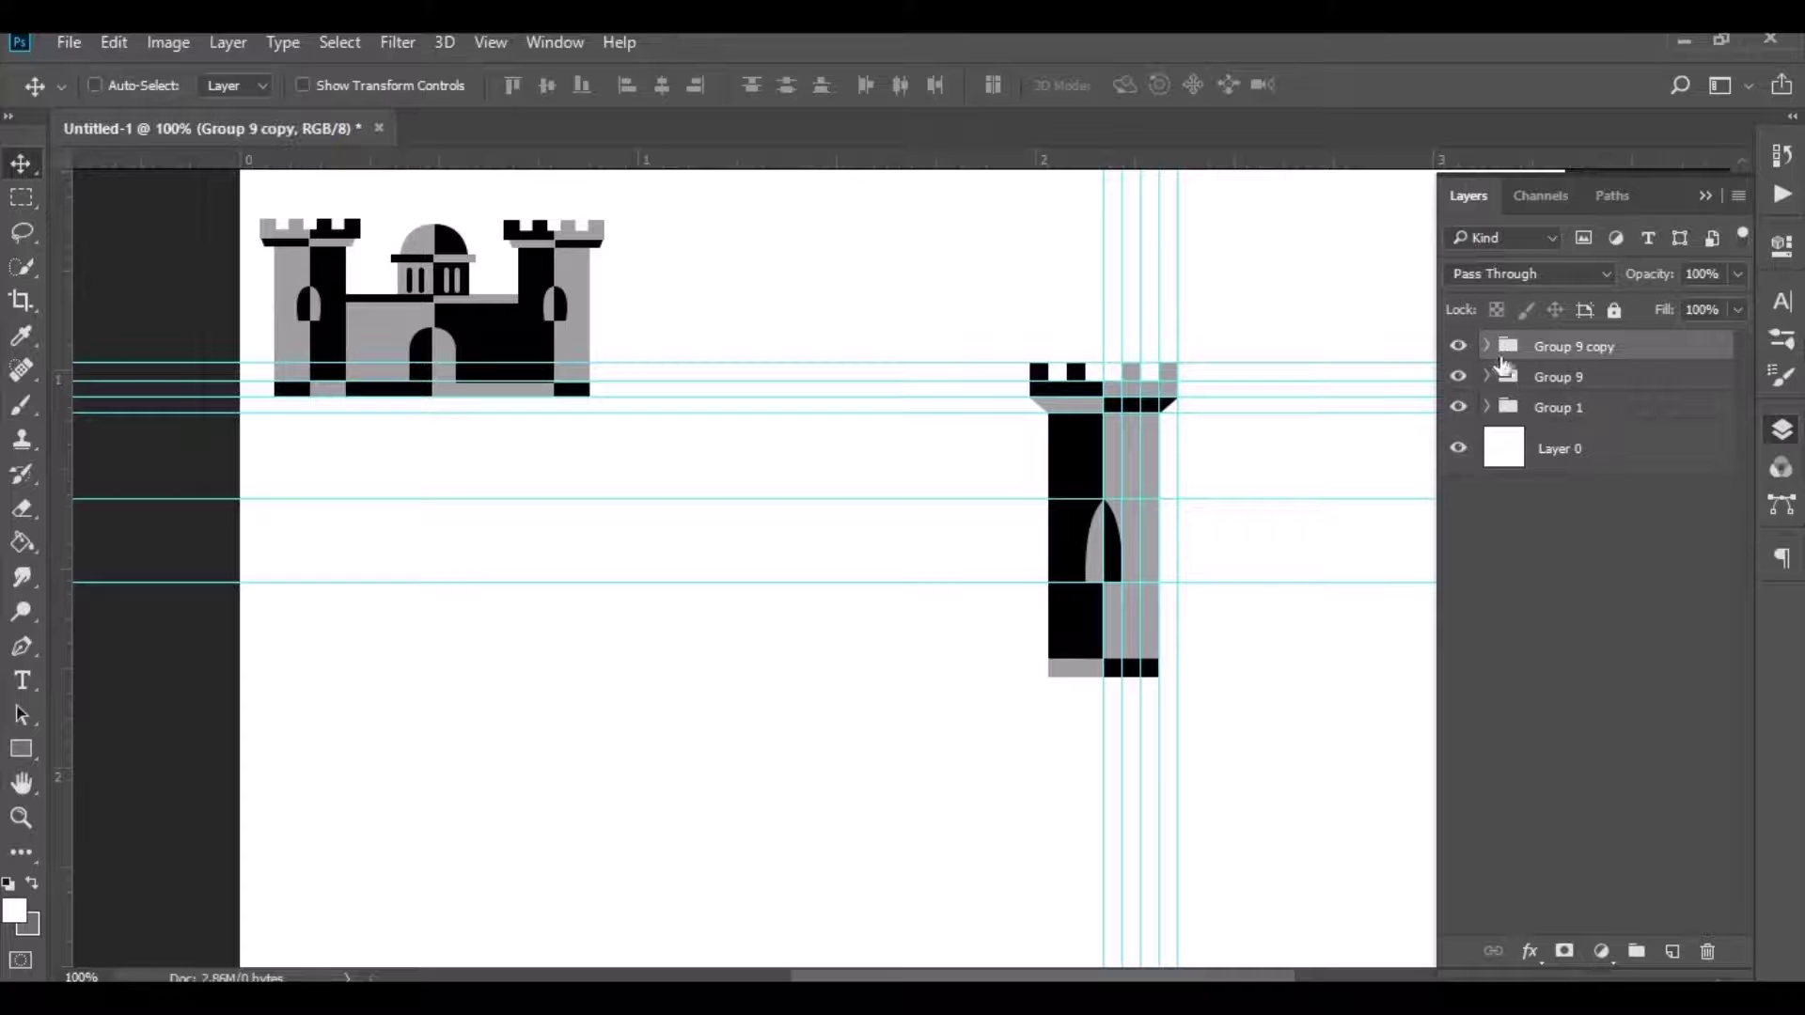
Step: Group Group 9 and Group 9 copy together and name the new group '1'
{"action": "left_click", "coordinate": [1523, 379], "text": "shift"}
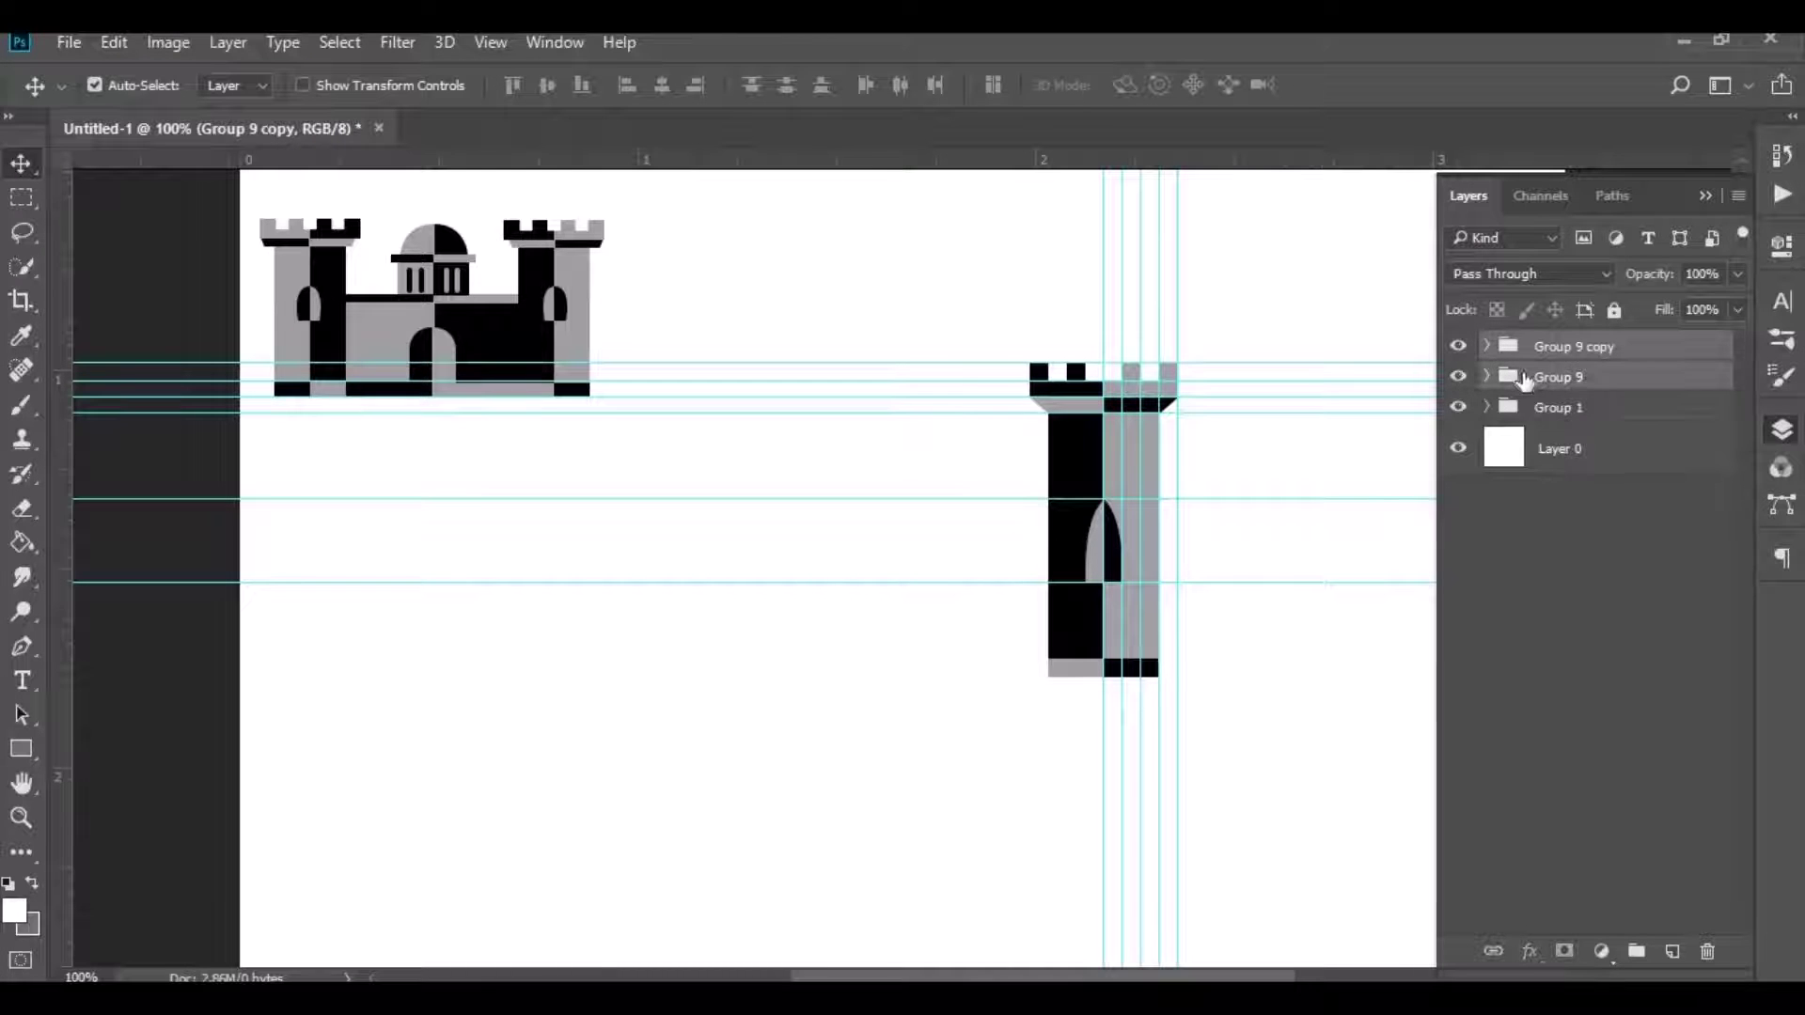
{"action": "mouse_move", "coordinate": [1563, 380]}
{"action": "left_mouse_down"}
{"action": "mouse_move", "coordinate": [1646, 862]}
{"action": "mouse_move", "coordinate": [1636, 952]}
{"action": "left_mouse_up"}
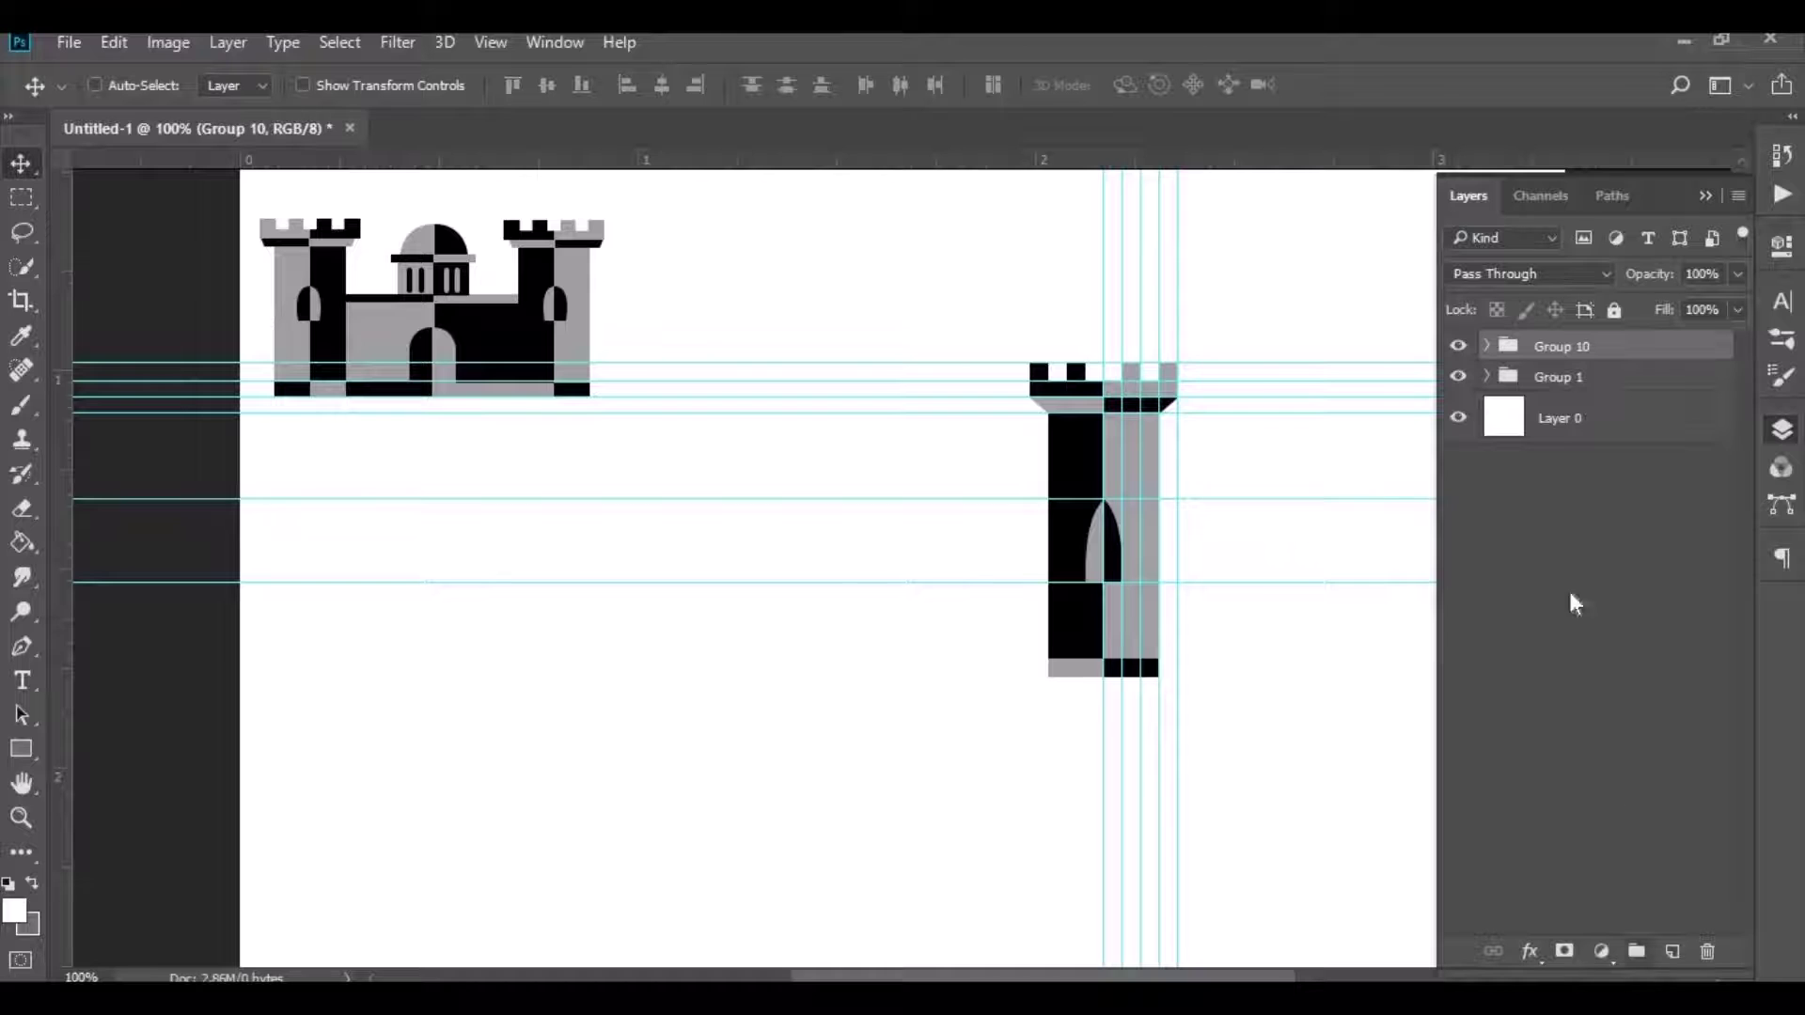
{"action": "double_click", "coordinate": [1578, 348]}
{"action": "type", "text": "1"}
{"action": "key", "text": "Return"}
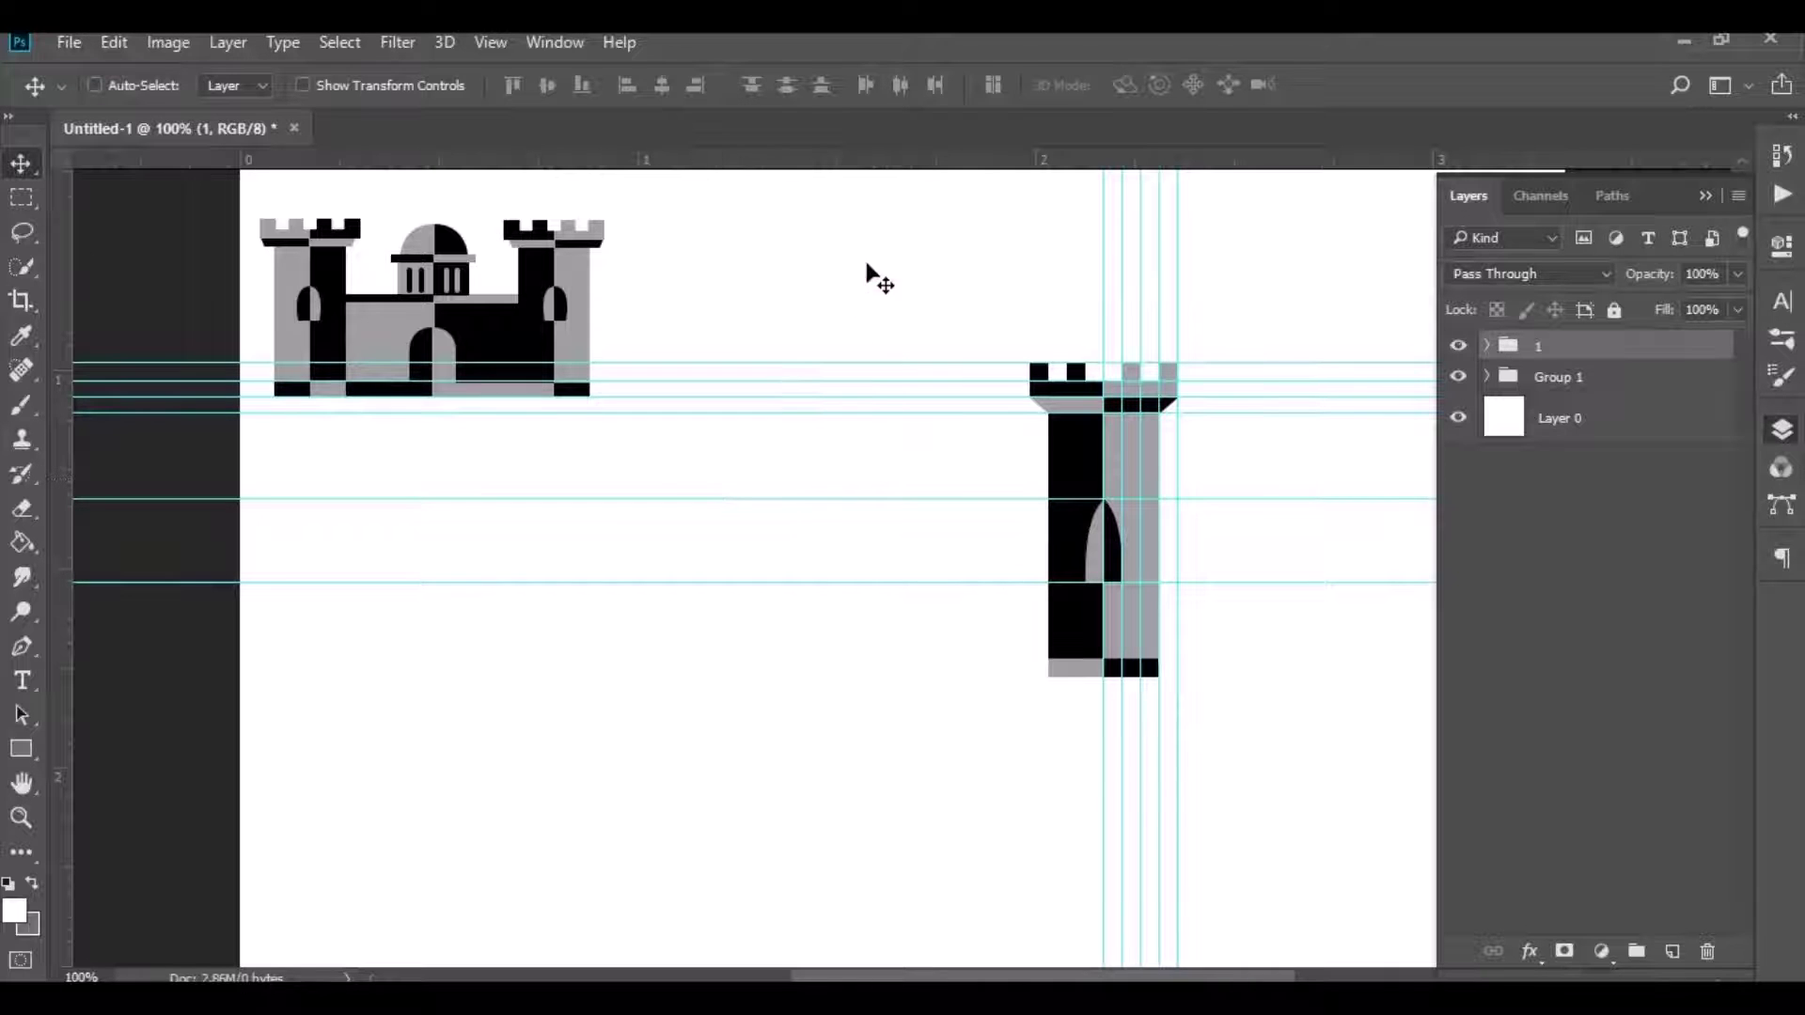
Step: Add horizontal guides at the tower's base and lower down, plus a vertical guide left of the tower
{"action": "mouse_move", "coordinate": [878, 160]}
{"action": "left_mouse_down"}
{"action": "mouse_move", "coordinate": [866, 541]}
{"action": "mouse_move", "coordinate": [828, 675]}
{"action": "left_mouse_up"}
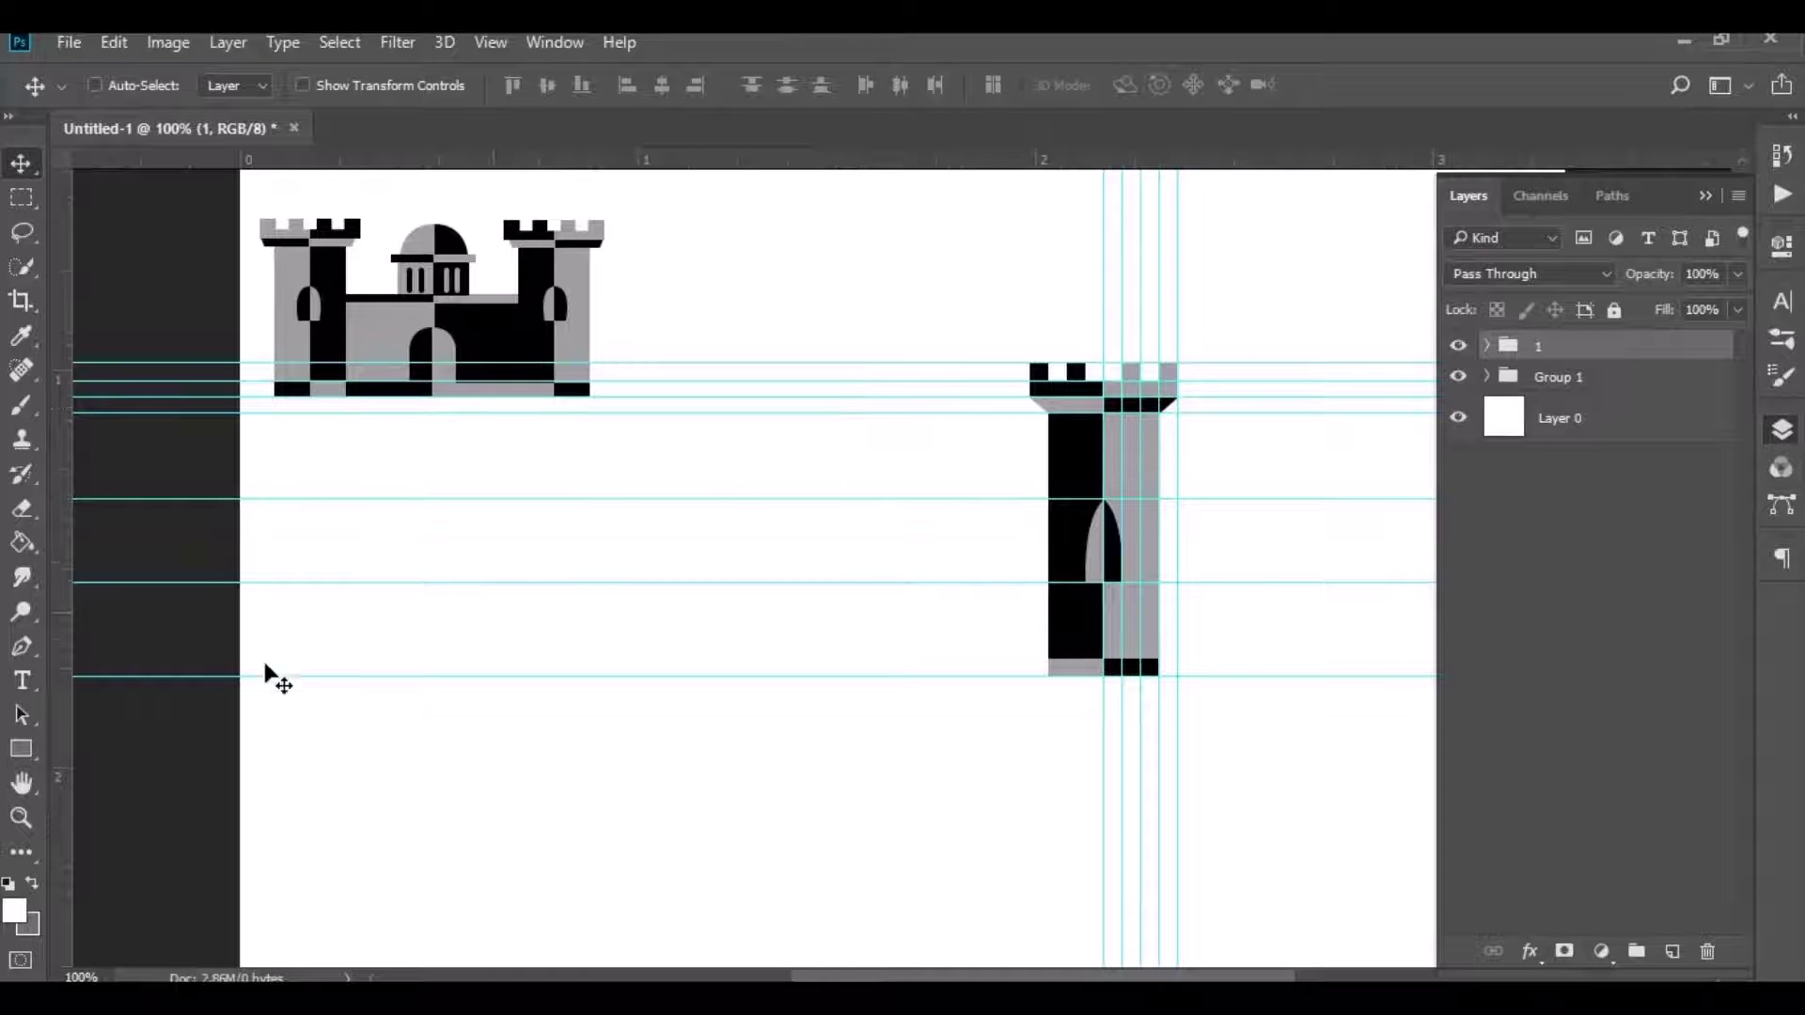
{"action": "left_click", "coordinate": [22, 749]}
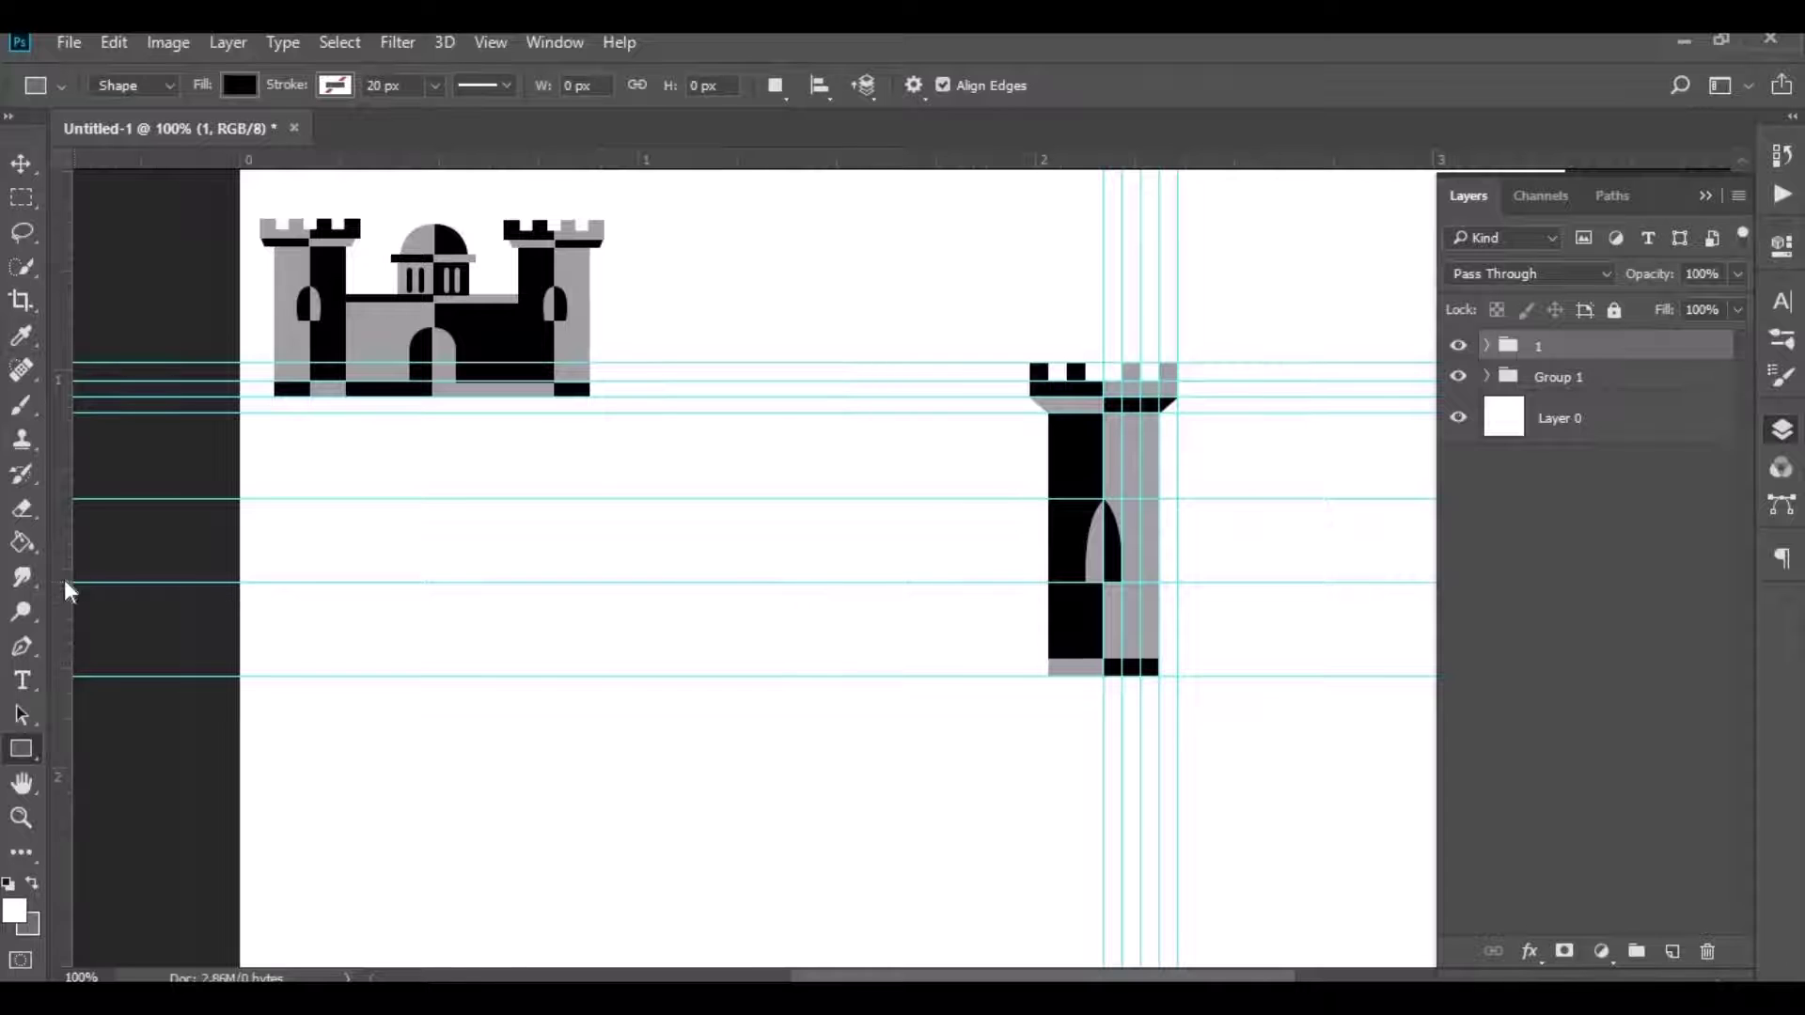
{"action": "mouse_move", "coordinate": [64, 587]}
{"action": "left_mouse_down"}
{"action": "mouse_move", "coordinate": [870, 614]}
{"action": "mouse_move", "coordinate": [836, 614]}
{"action": "left_mouse_up"}
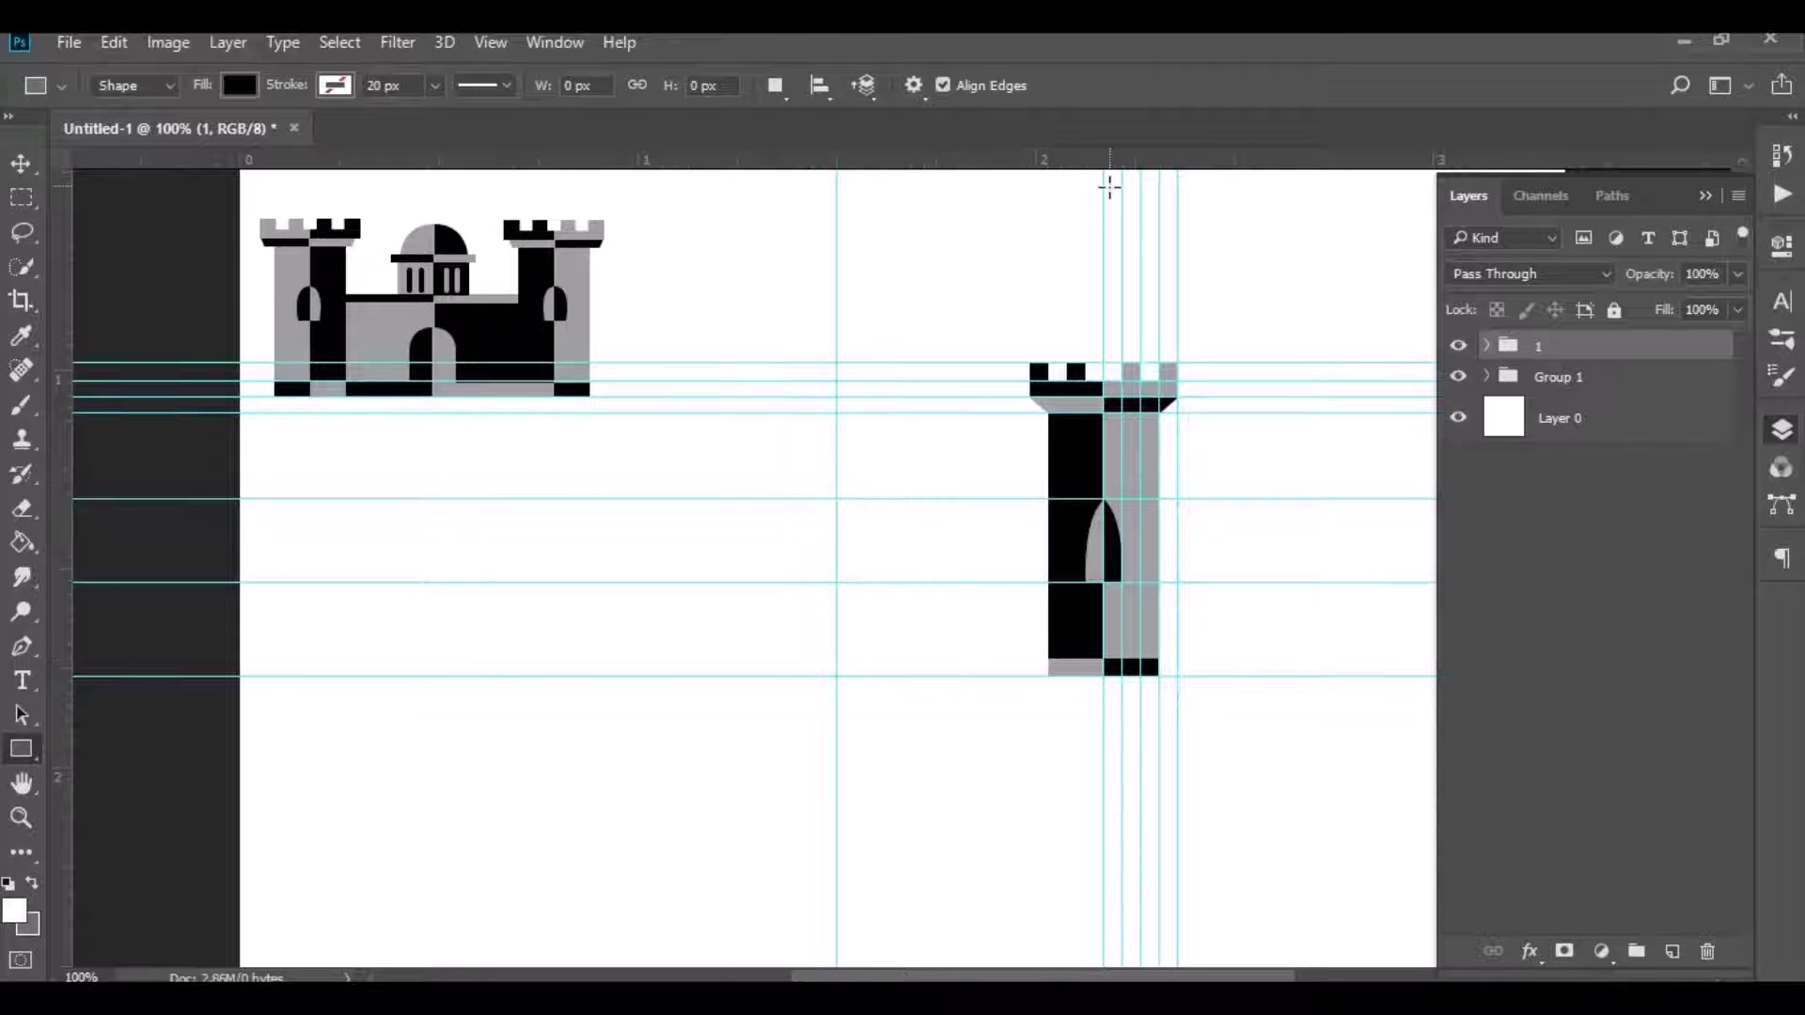
{"action": "left_click_drag", "start_coordinate": [1107, 162], "coordinate": [1111, 659]}
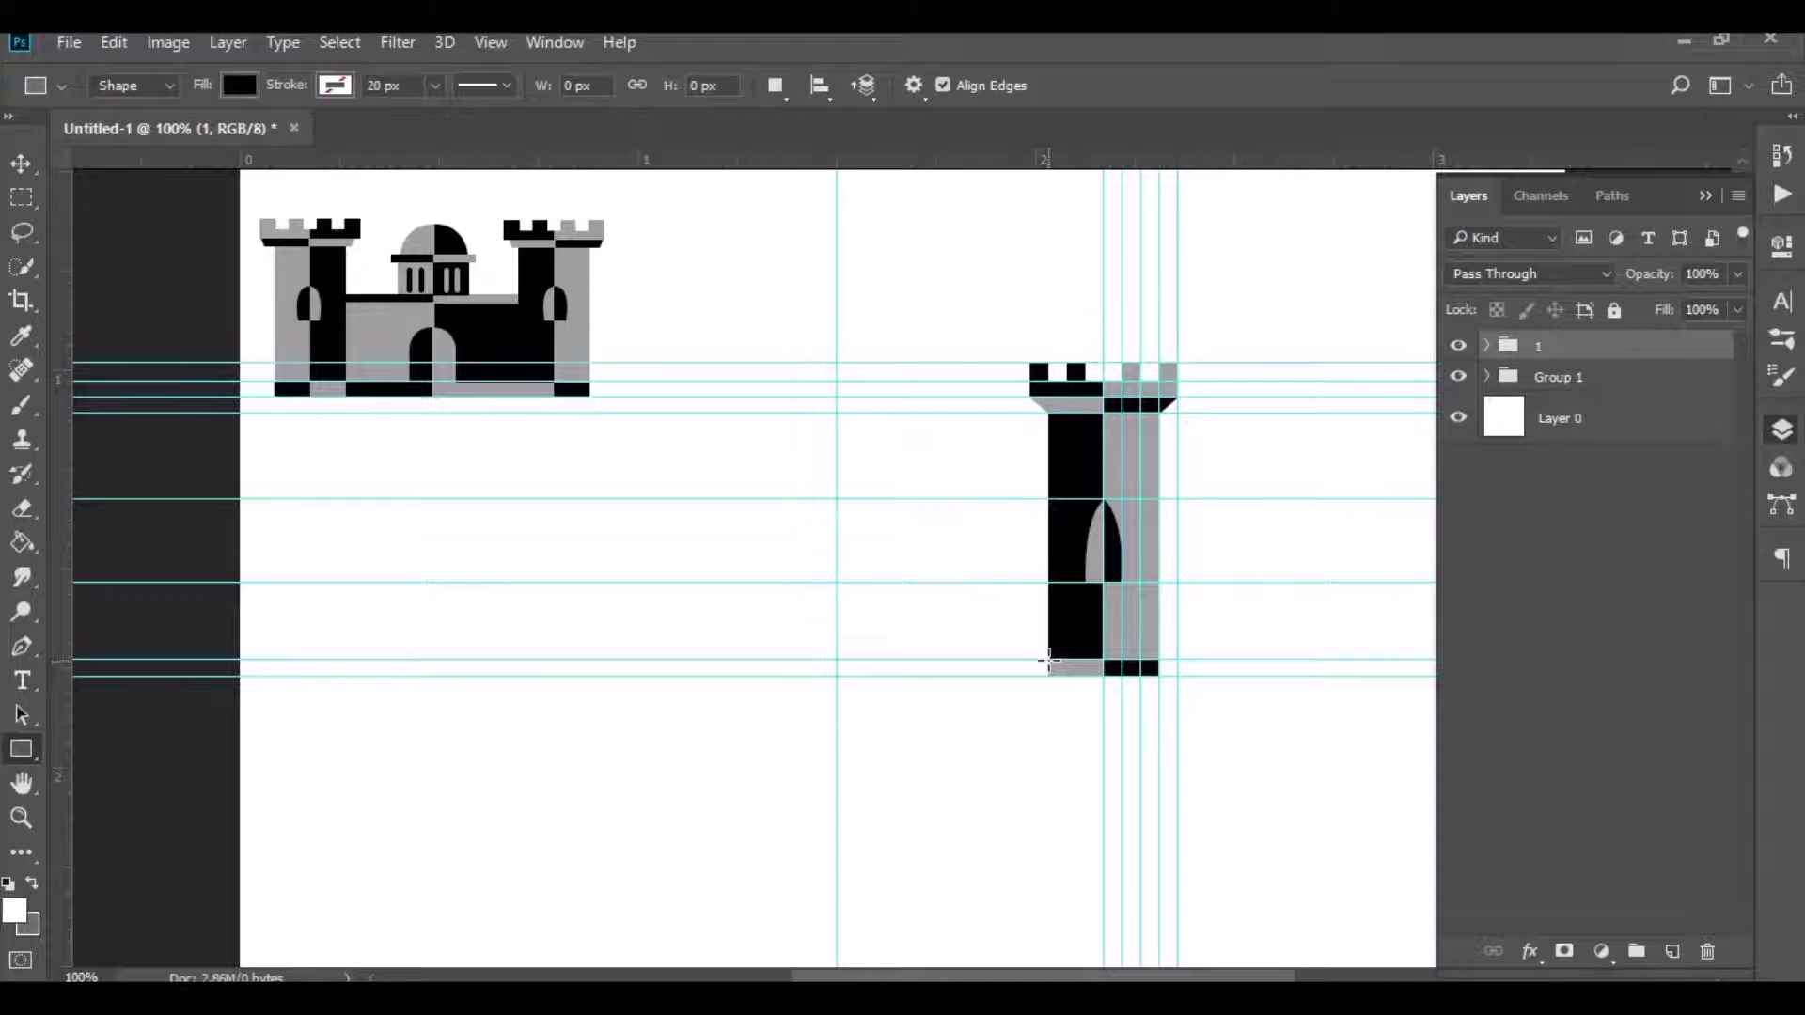
Step: Draw a thin base strip left of the tower, filled with grey sampled from the tower
{"action": "left_click_drag", "start_coordinate": [1048, 660], "coordinate": [836, 671]}
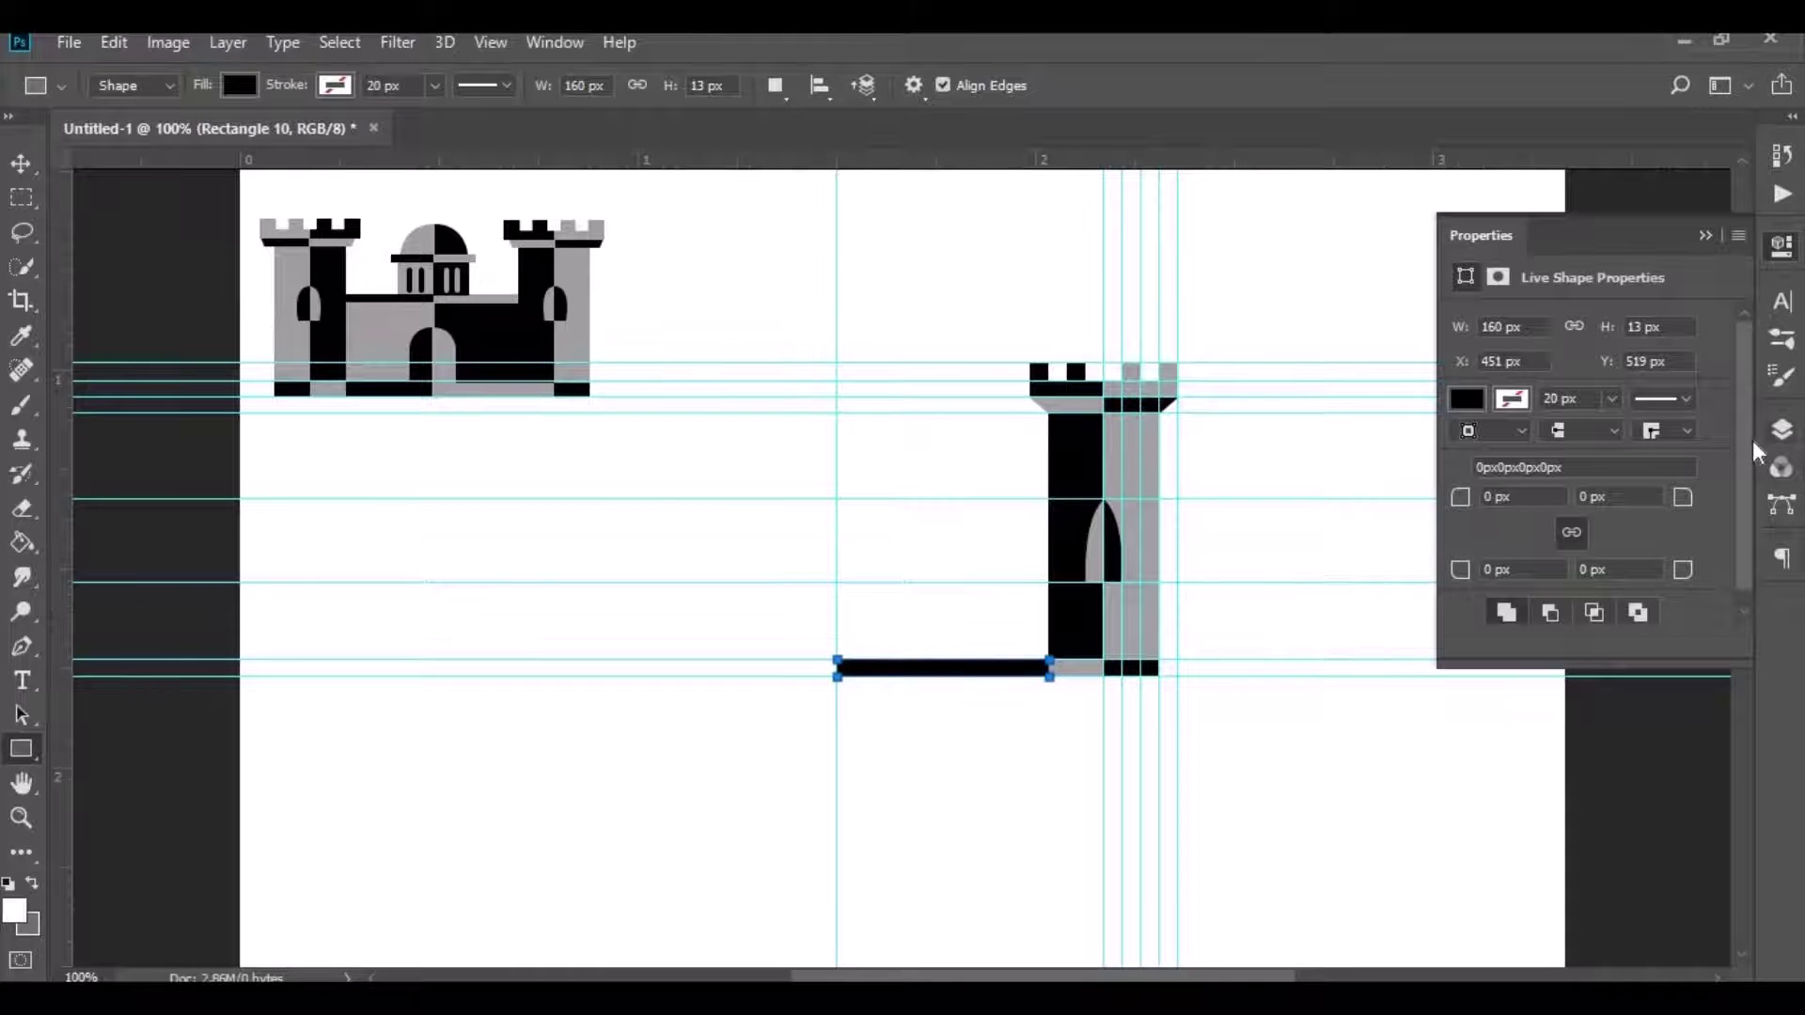
{"action": "left_click", "coordinate": [1781, 429]}
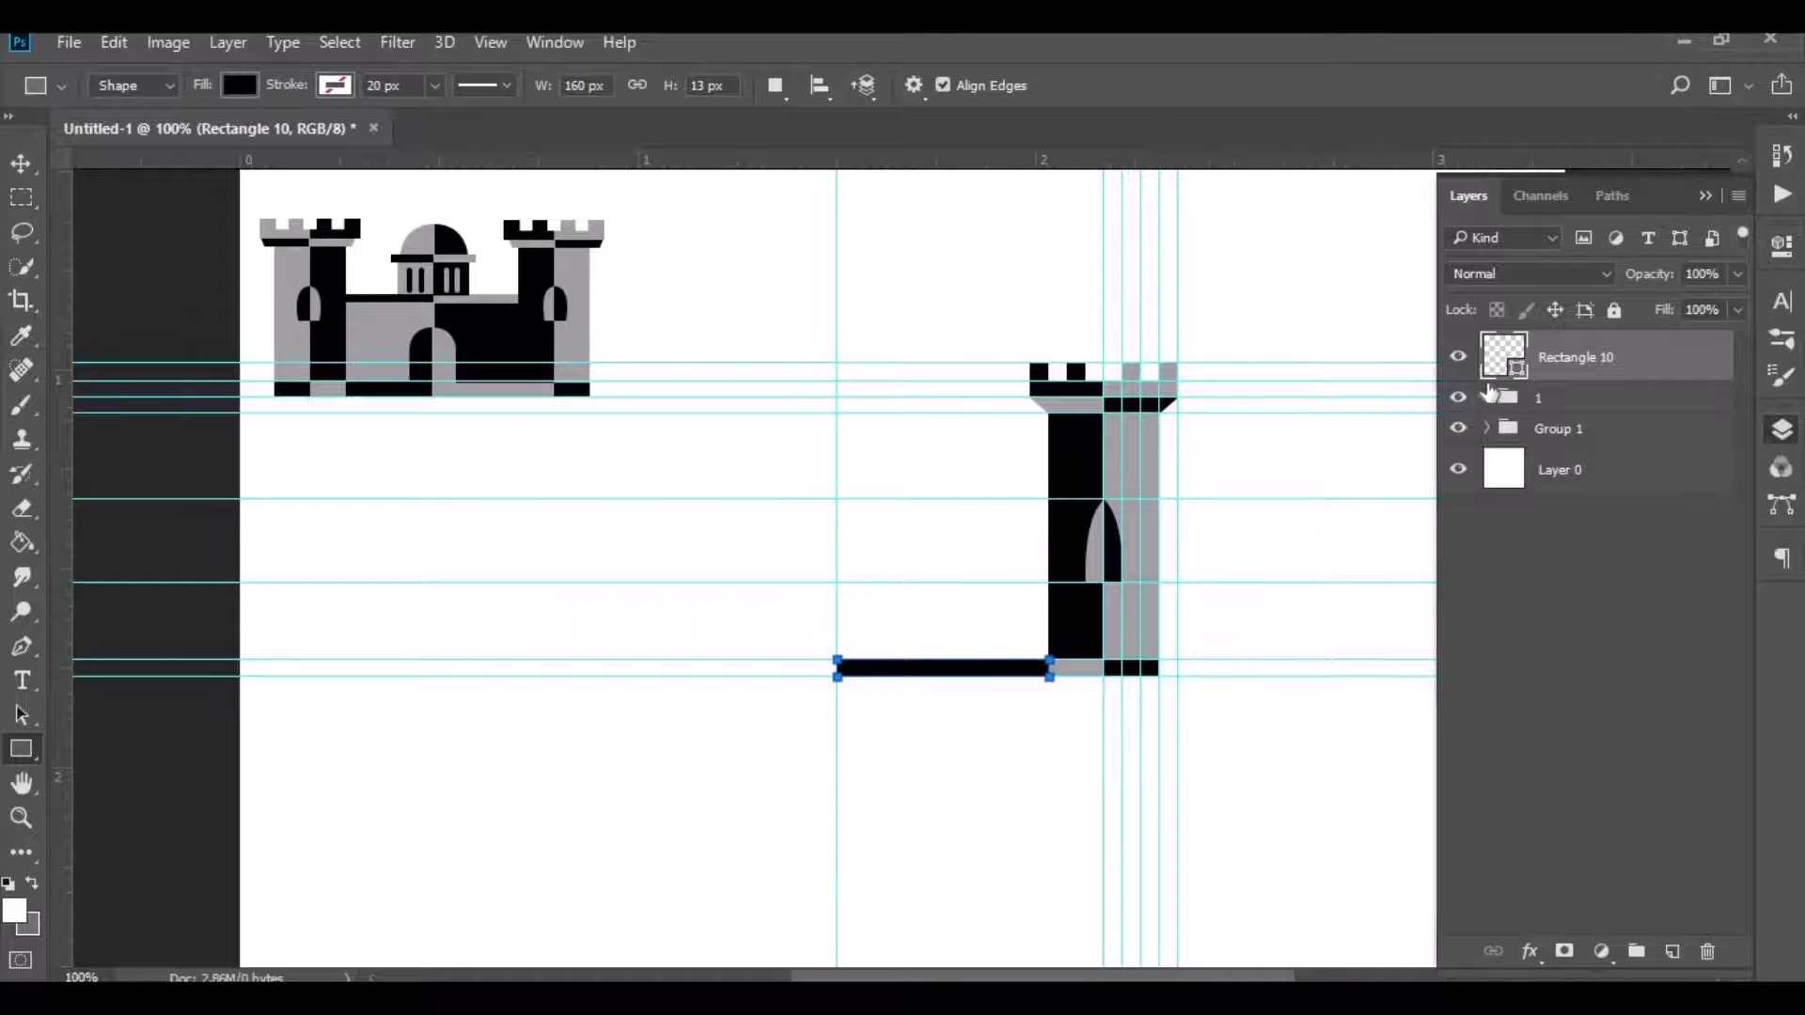
{"action": "double_click", "coordinate": [1502, 355]}
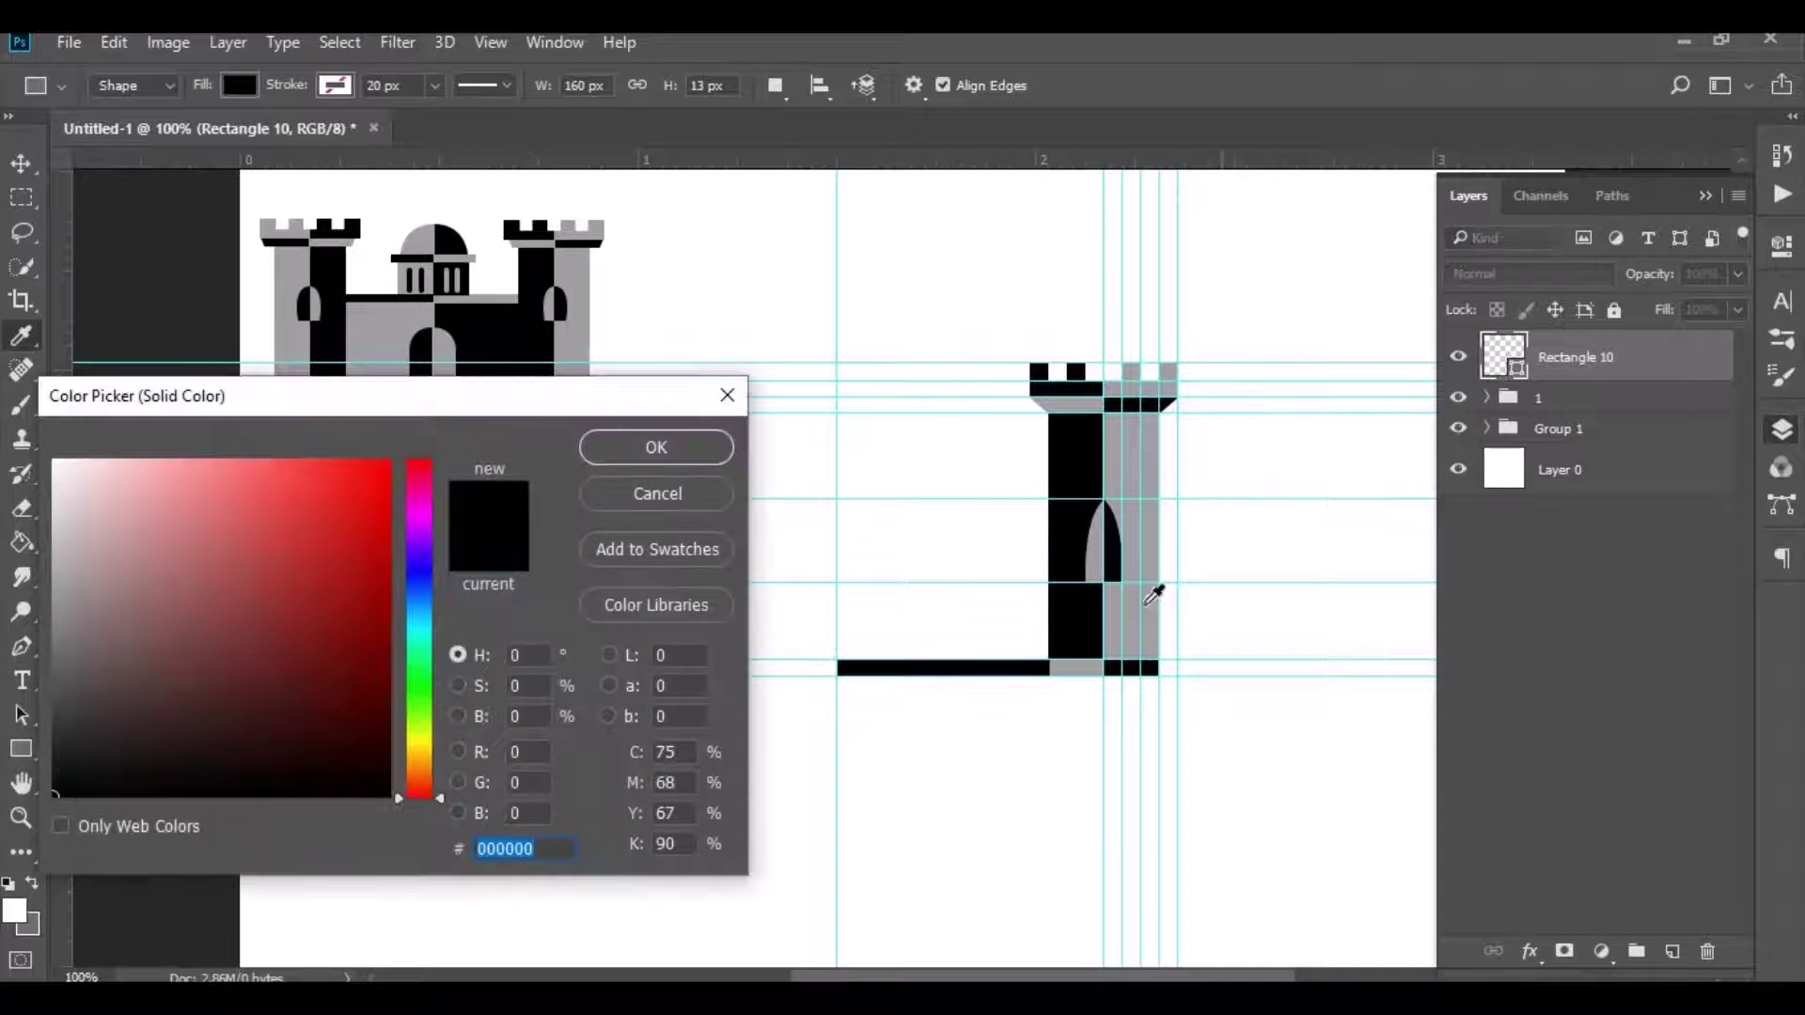
{"action": "left_click", "coordinate": [1149, 625]}
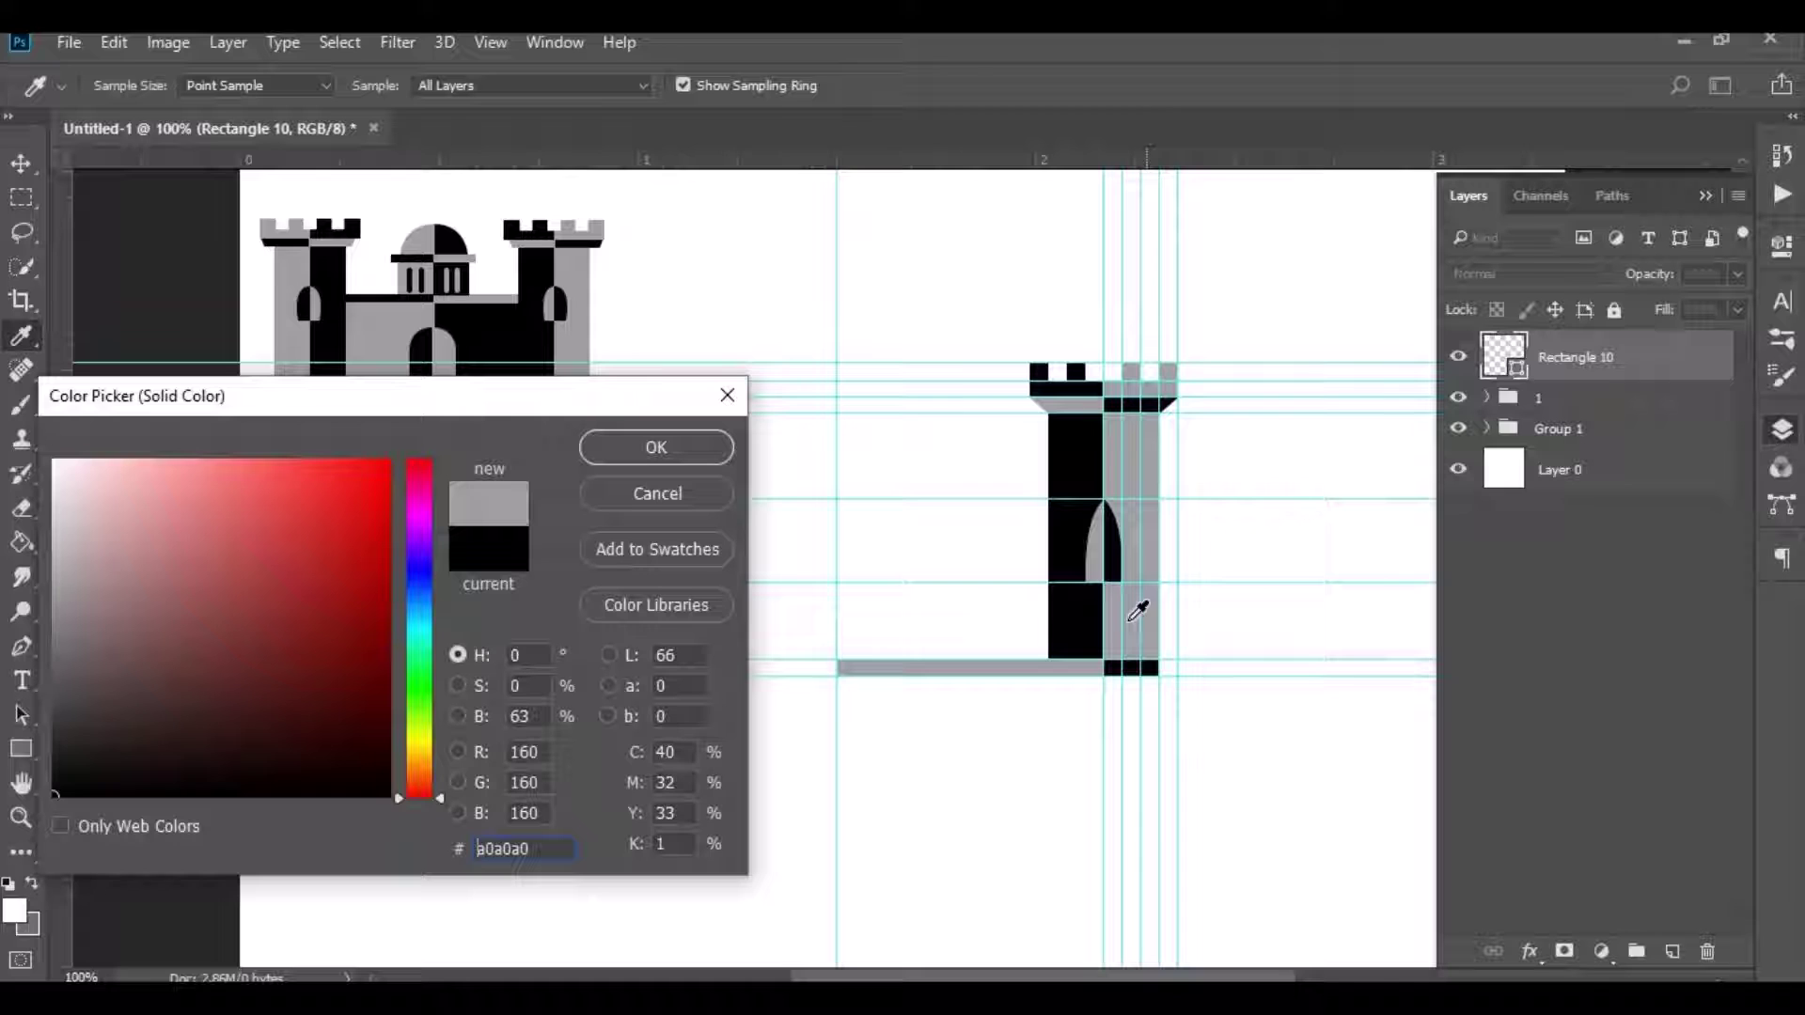
{"action": "left_click", "coordinate": [635, 448]}
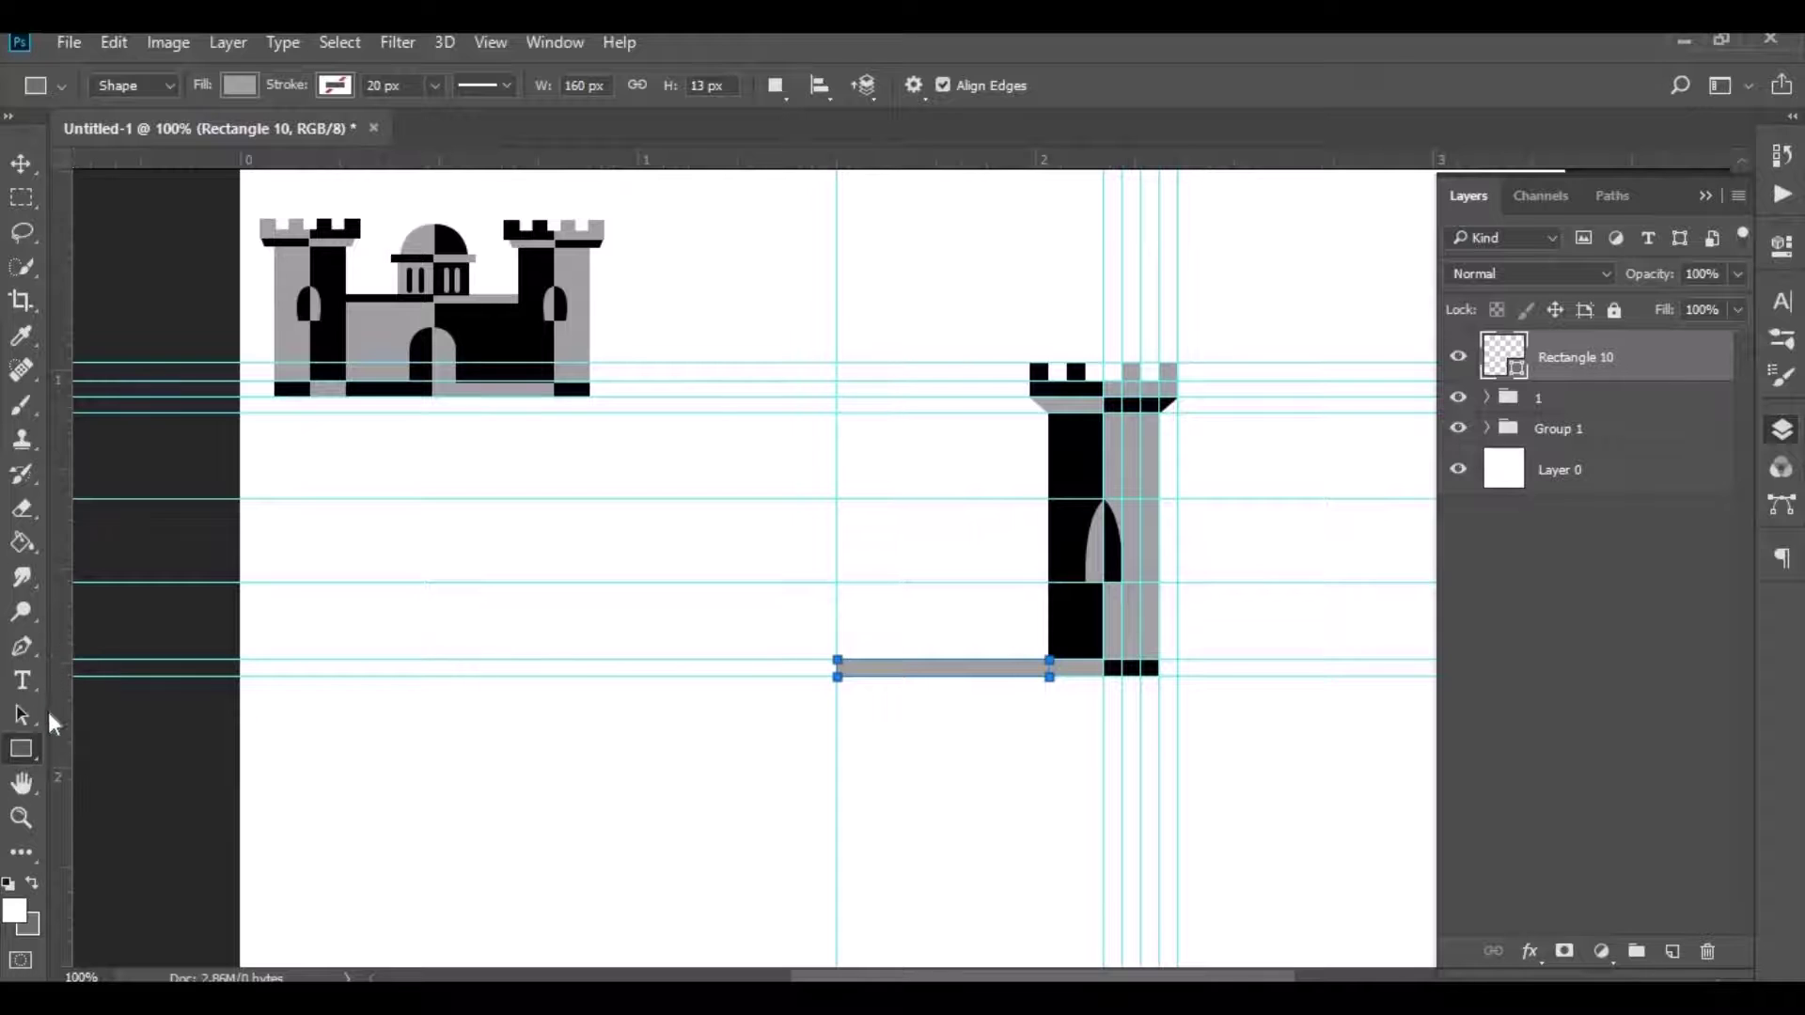
{"action": "key", "text": "Return"}
Step: Draw a wall block left of the tower, filled with black sampled from the tower
{"action": "left_click_drag", "start_coordinate": [1044, 501], "coordinate": [838, 659]}
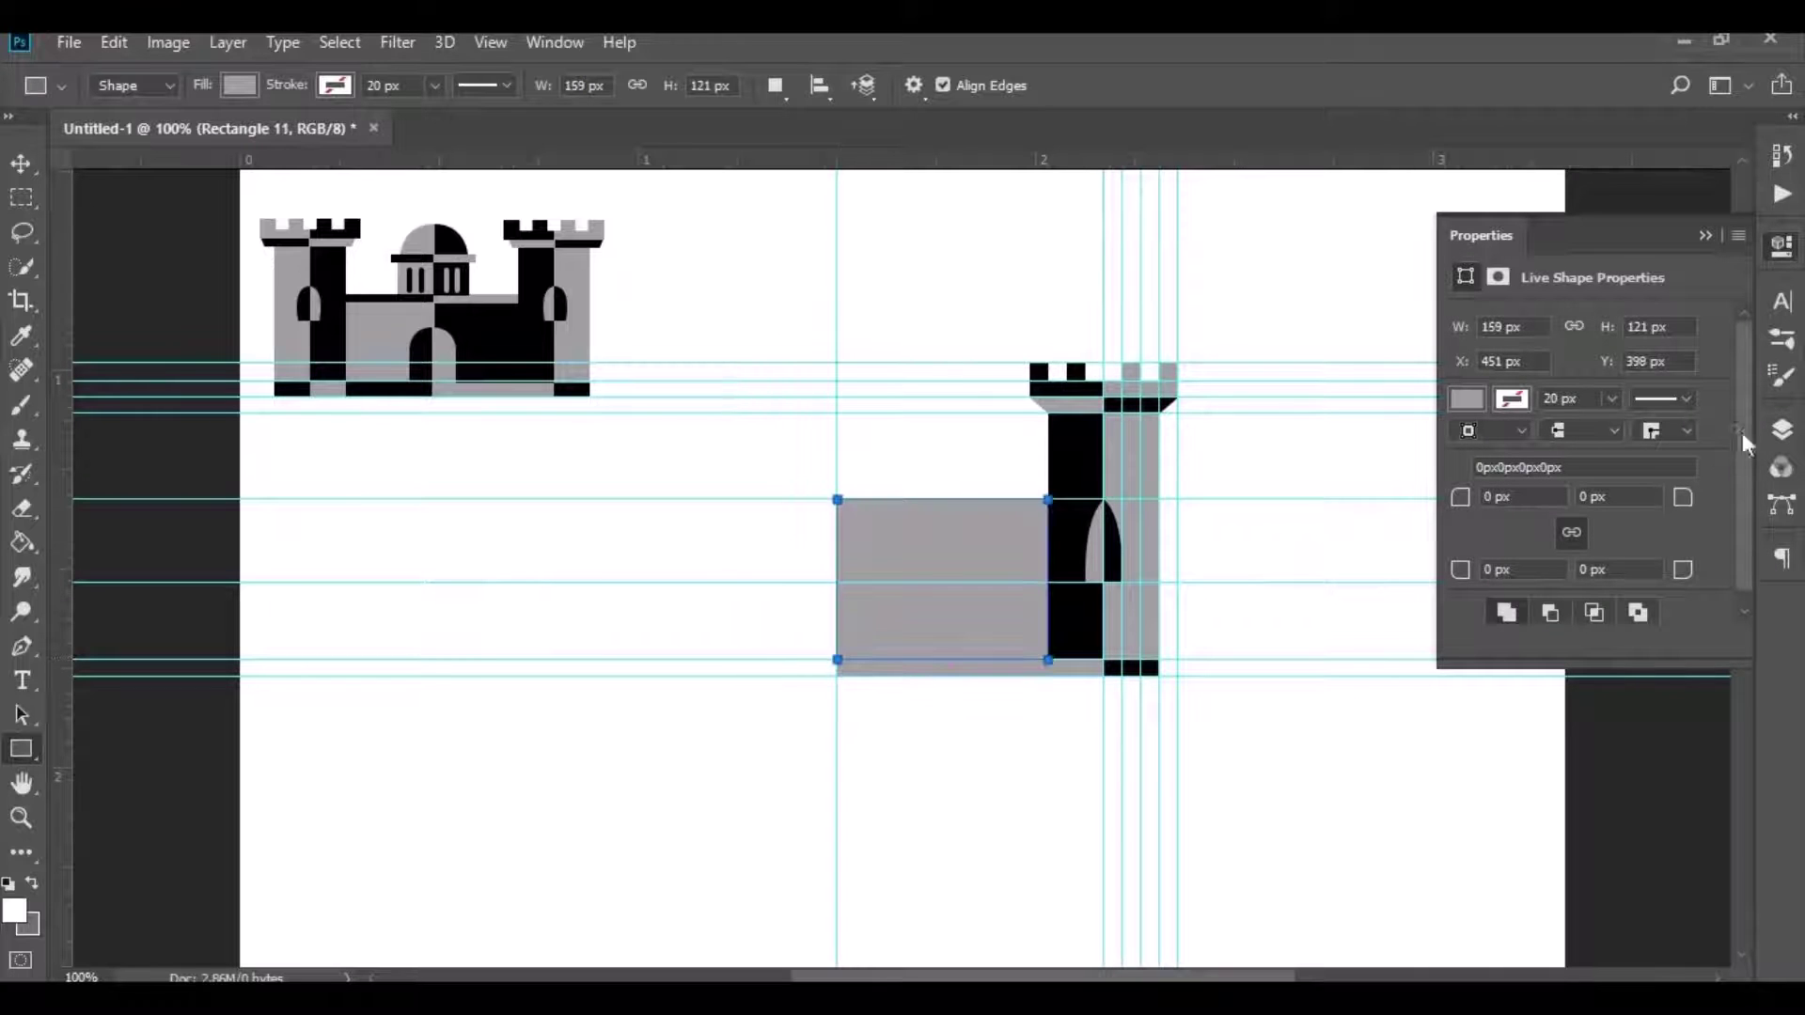
{"action": "left_click", "coordinate": [1782, 430]}
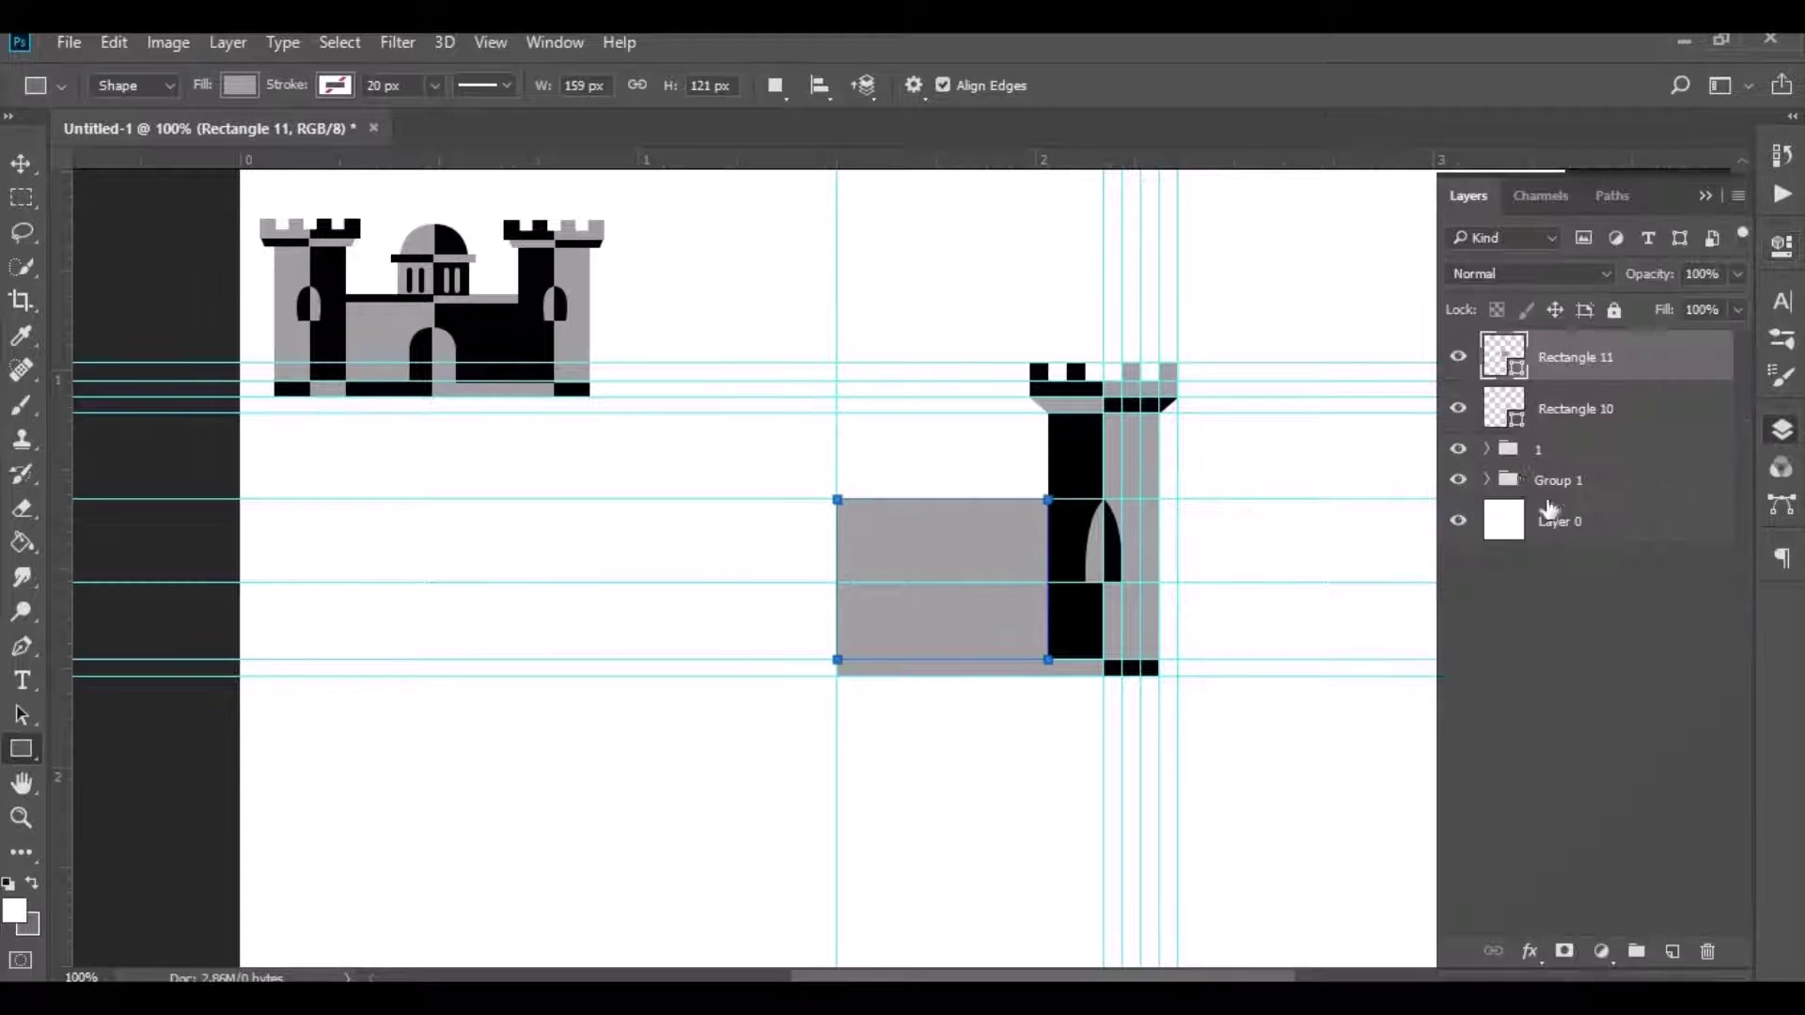
{"action": "double_click", "coordinate": [1502, 359]}
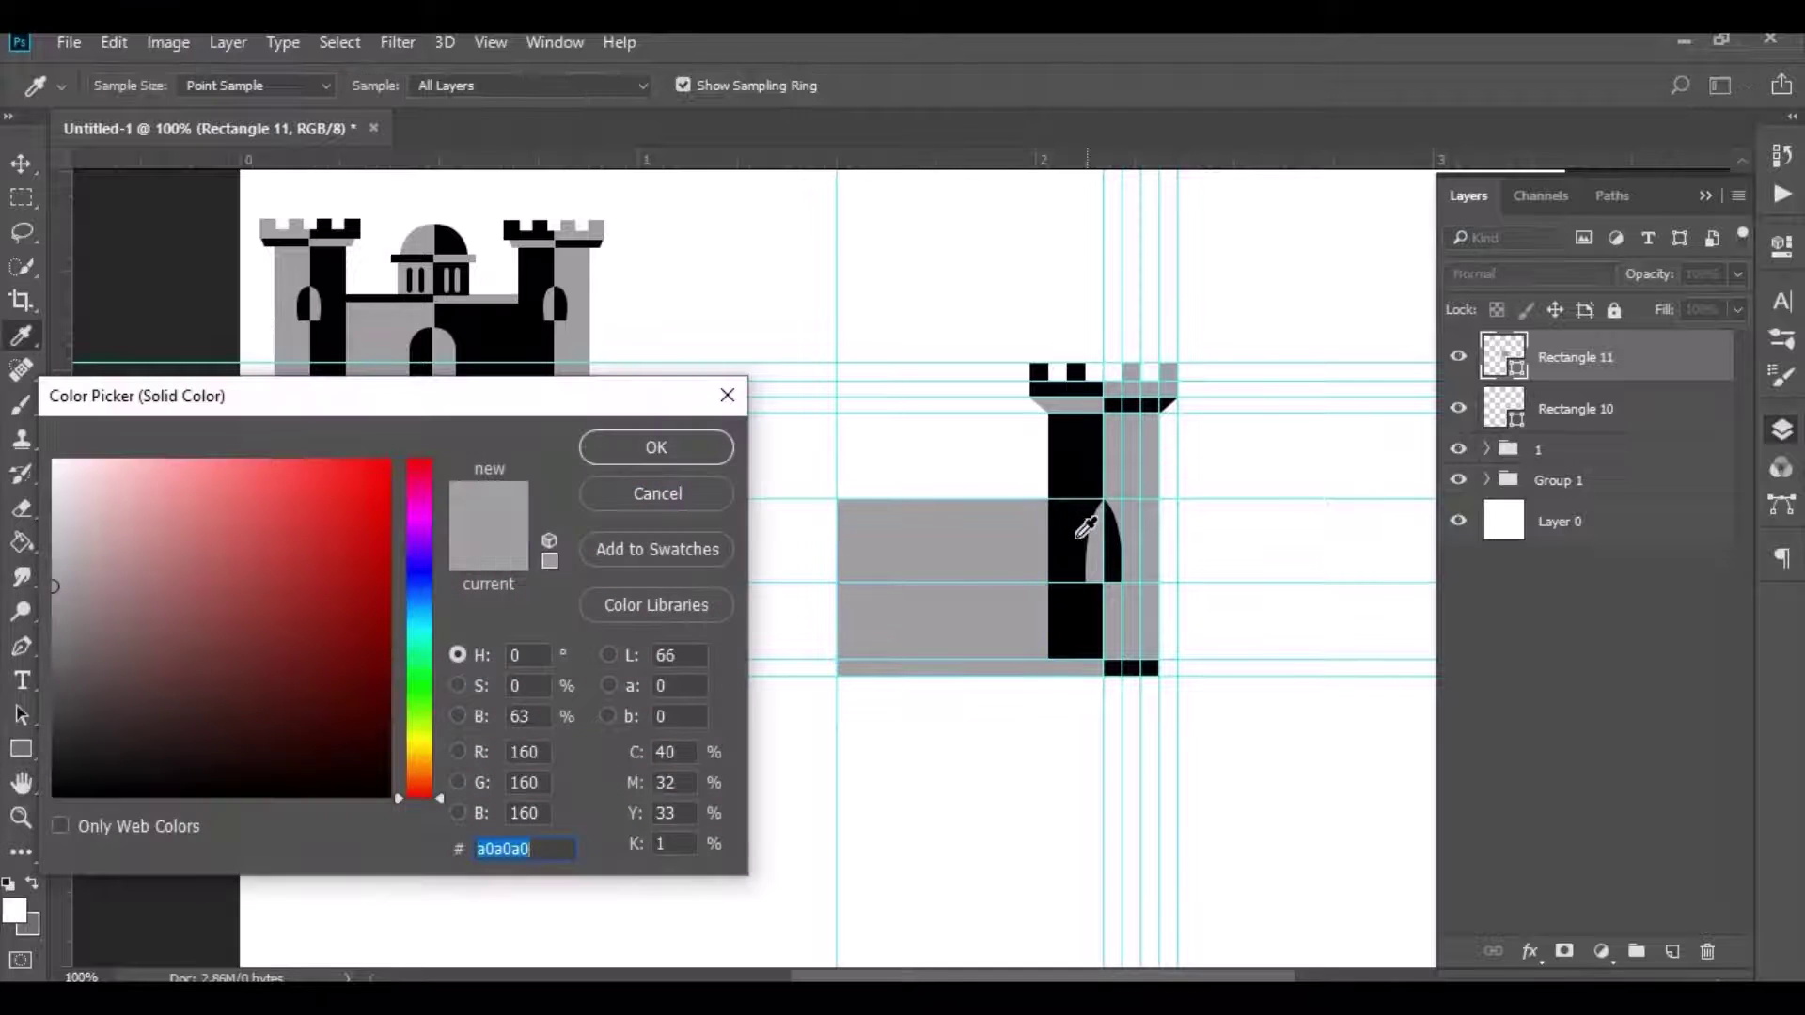
{"action": "left_click", "coordinate": [1069, 531]}
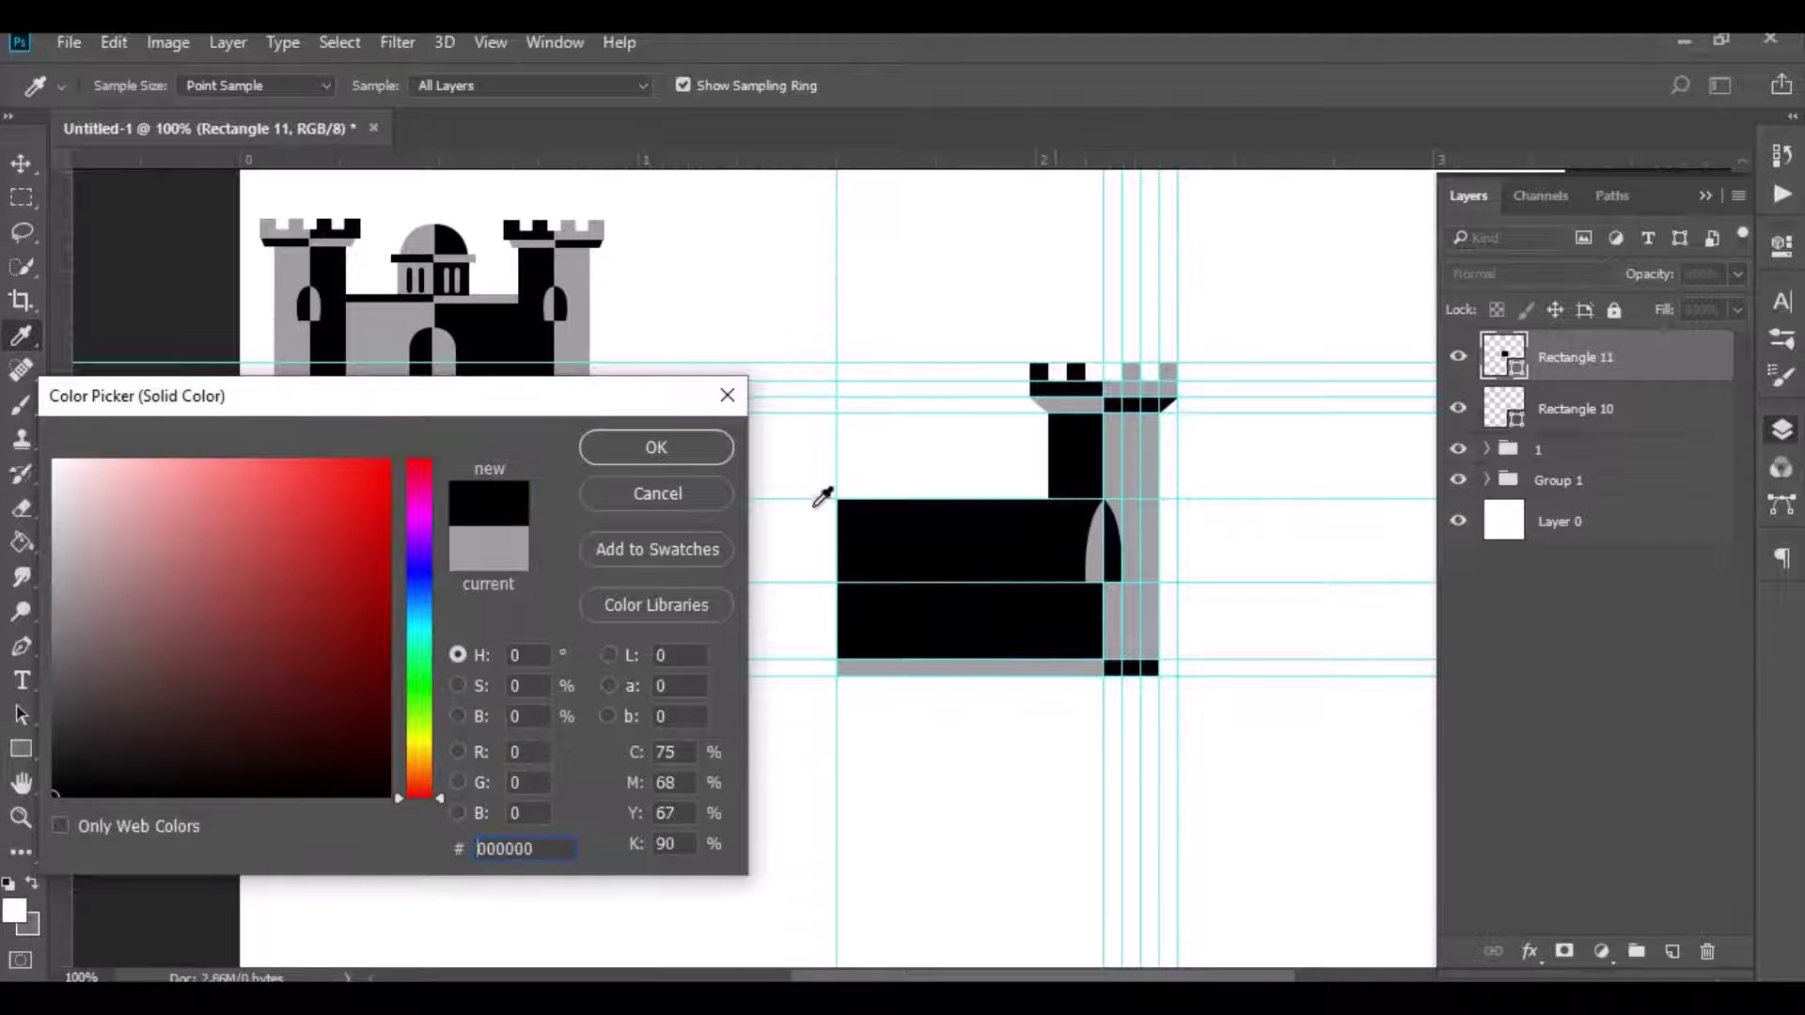
{"action": "left_click", "coordinate": [686, 442]}
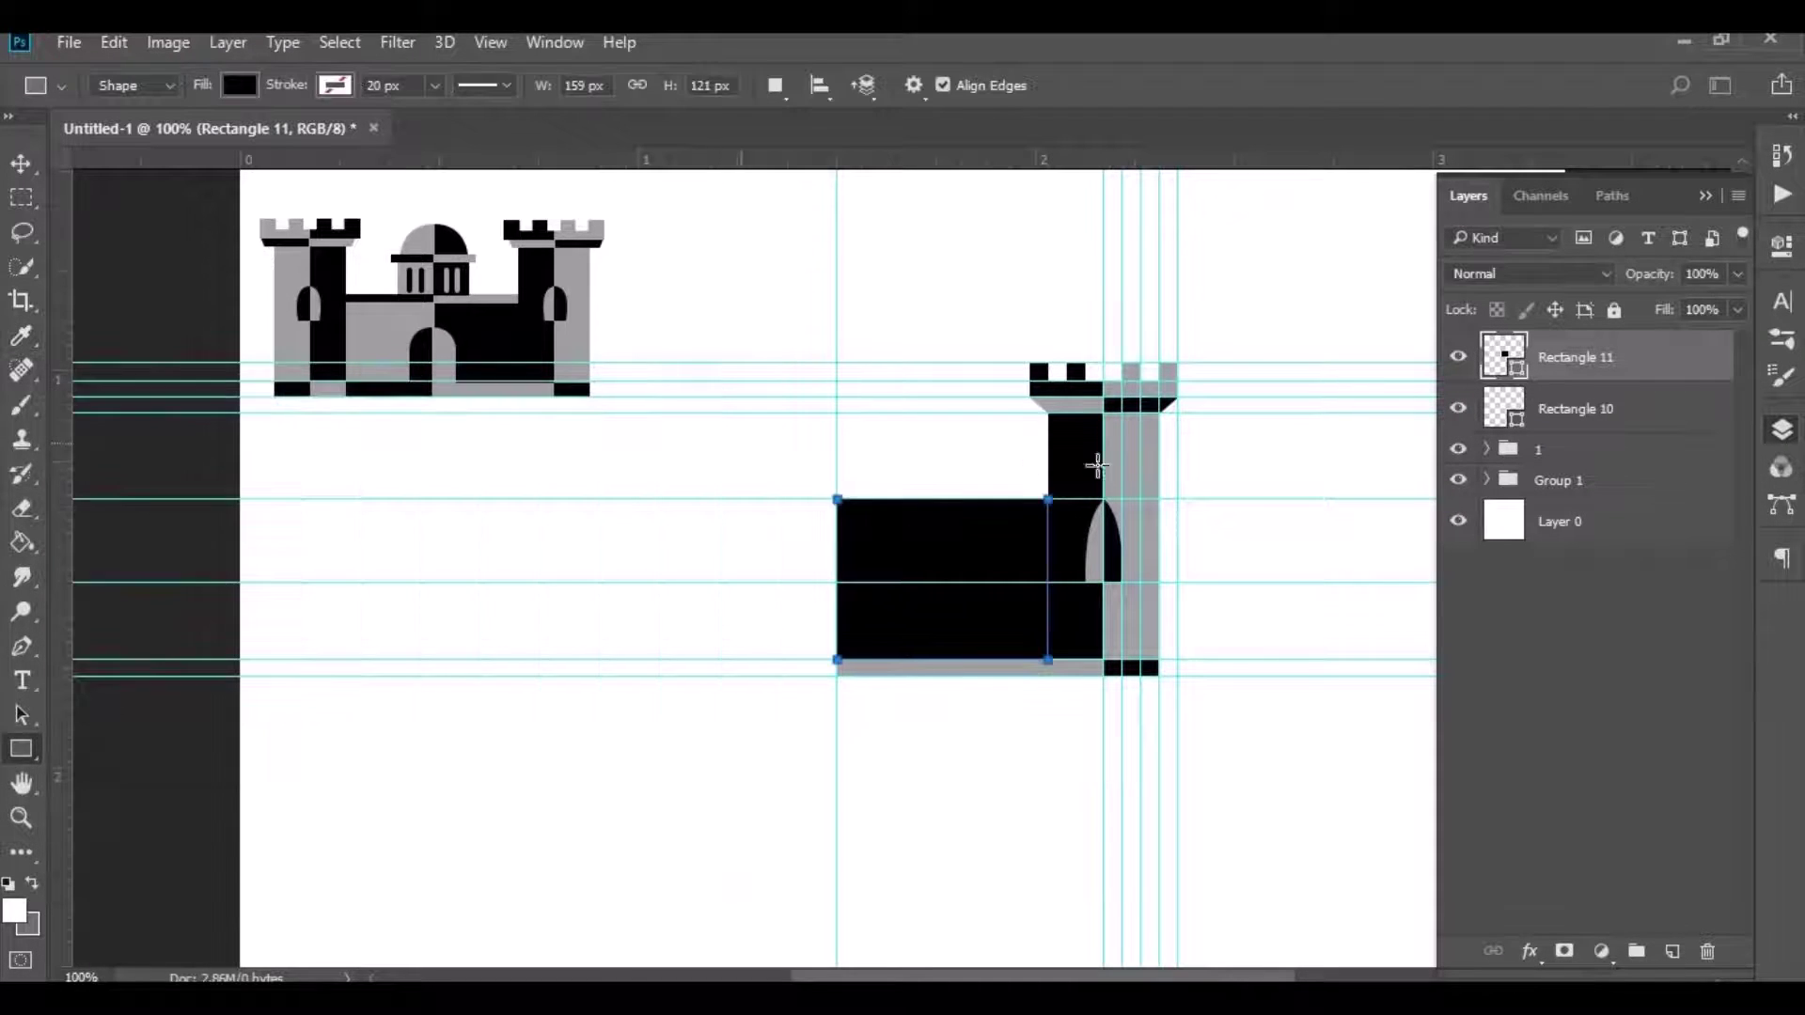
{"action": "left_click", "coordinate": [1553, 614]}
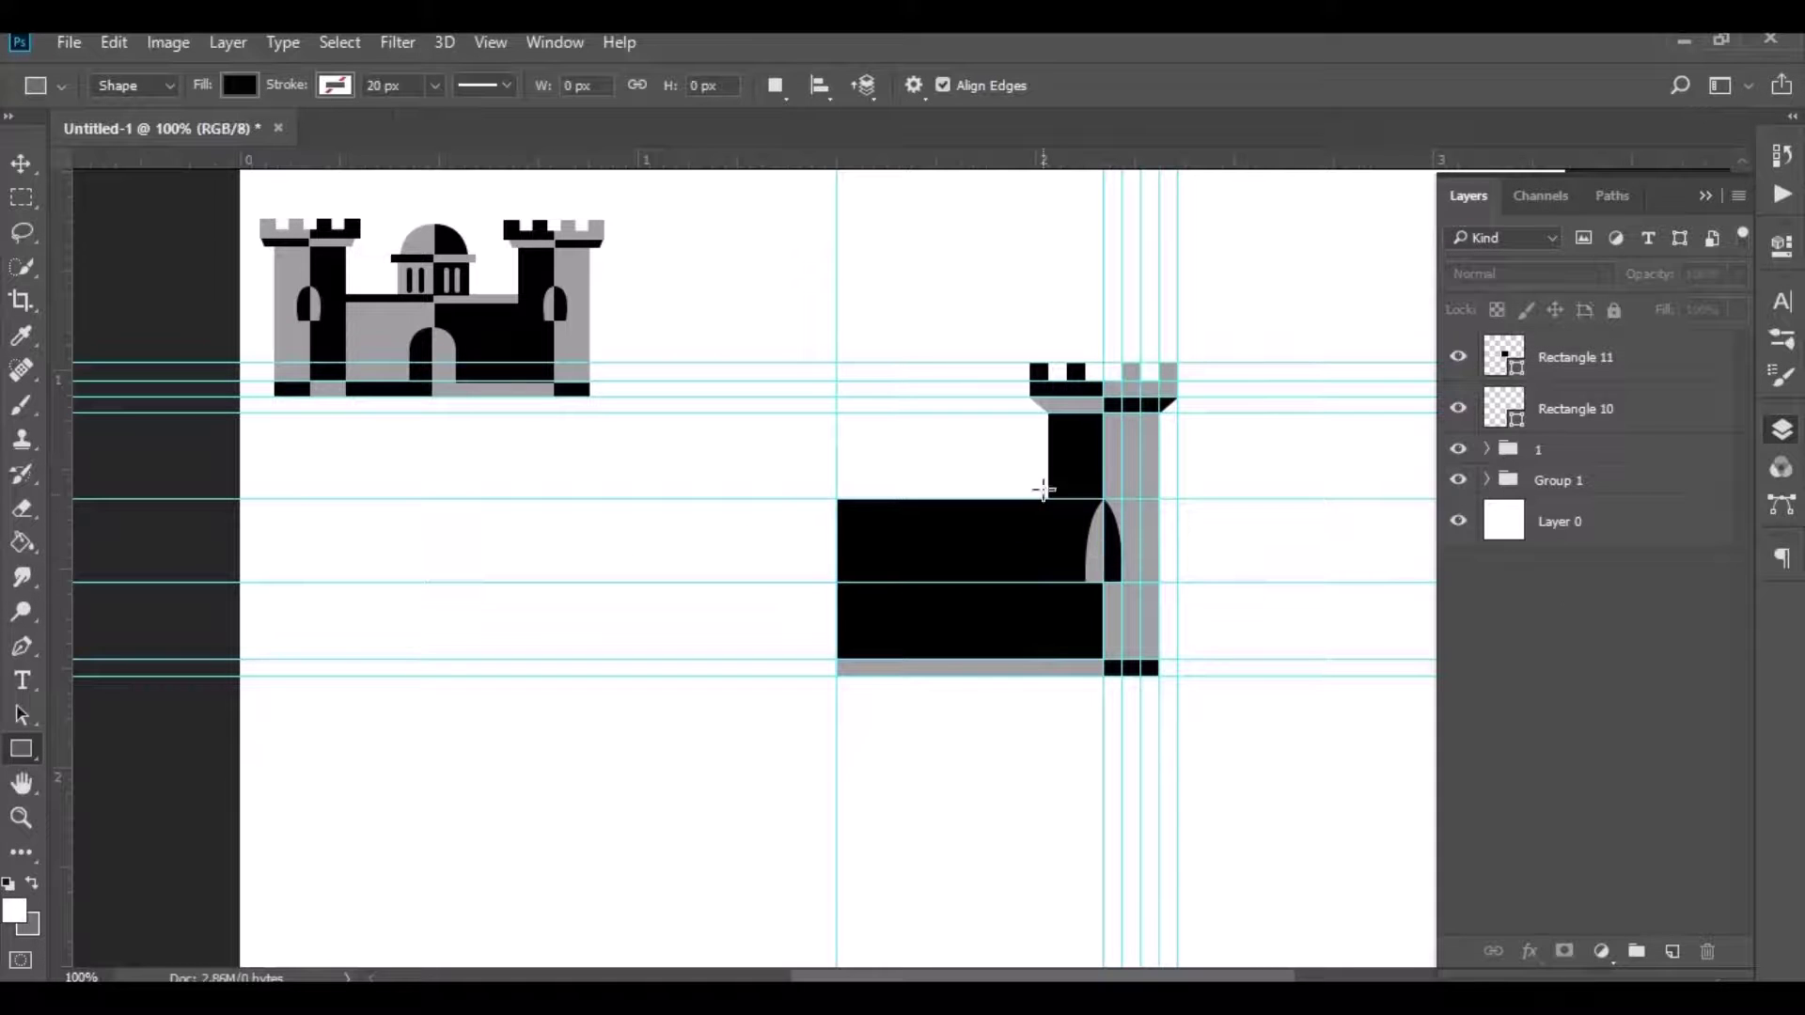
Step: Pull a horizontal guide above the wall and fill the thin top strip with the tower's grey
{"action": "mouse_move", "coordinate": [980, 163]}
{"action": "left_mouse_down"}
{"action": "mouse_move", "coordinate": [1079, 485]}
{"action": "mouse_move", "coordinate": [838, 492]}
{"action": "left_mouse_up"}
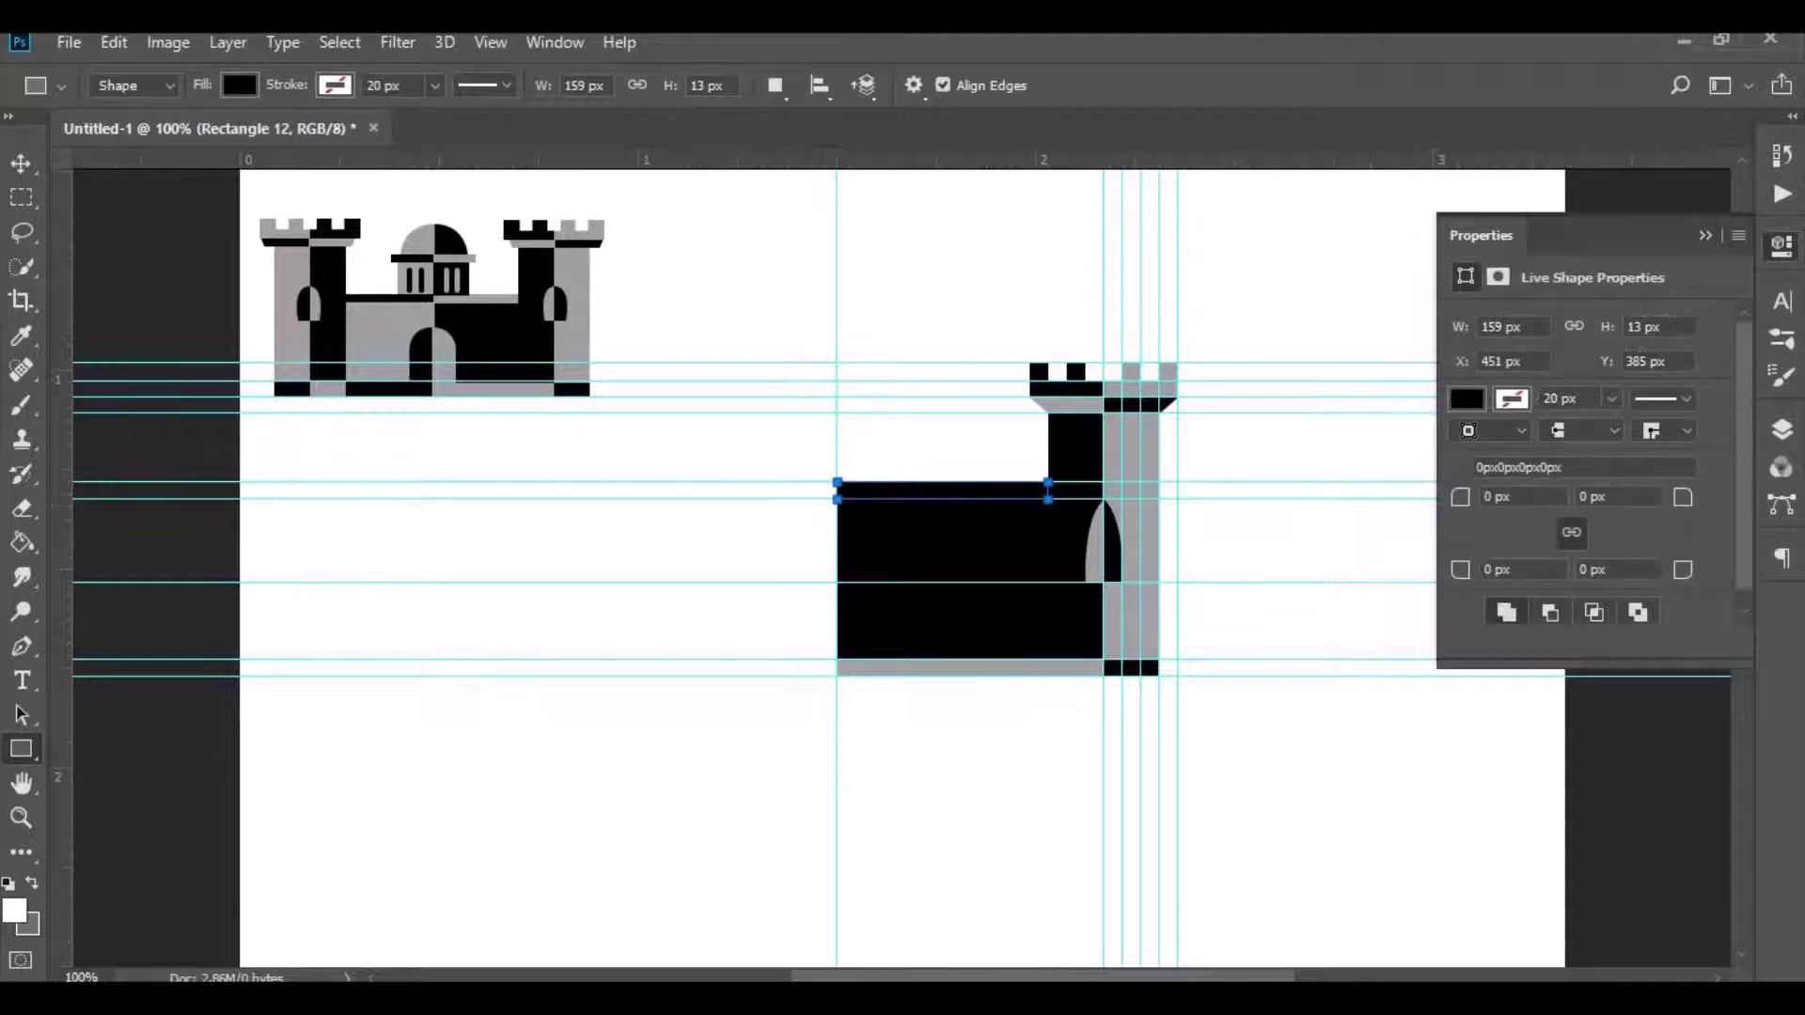
{"action": "left_click", "coordinate": [1779, 429]}
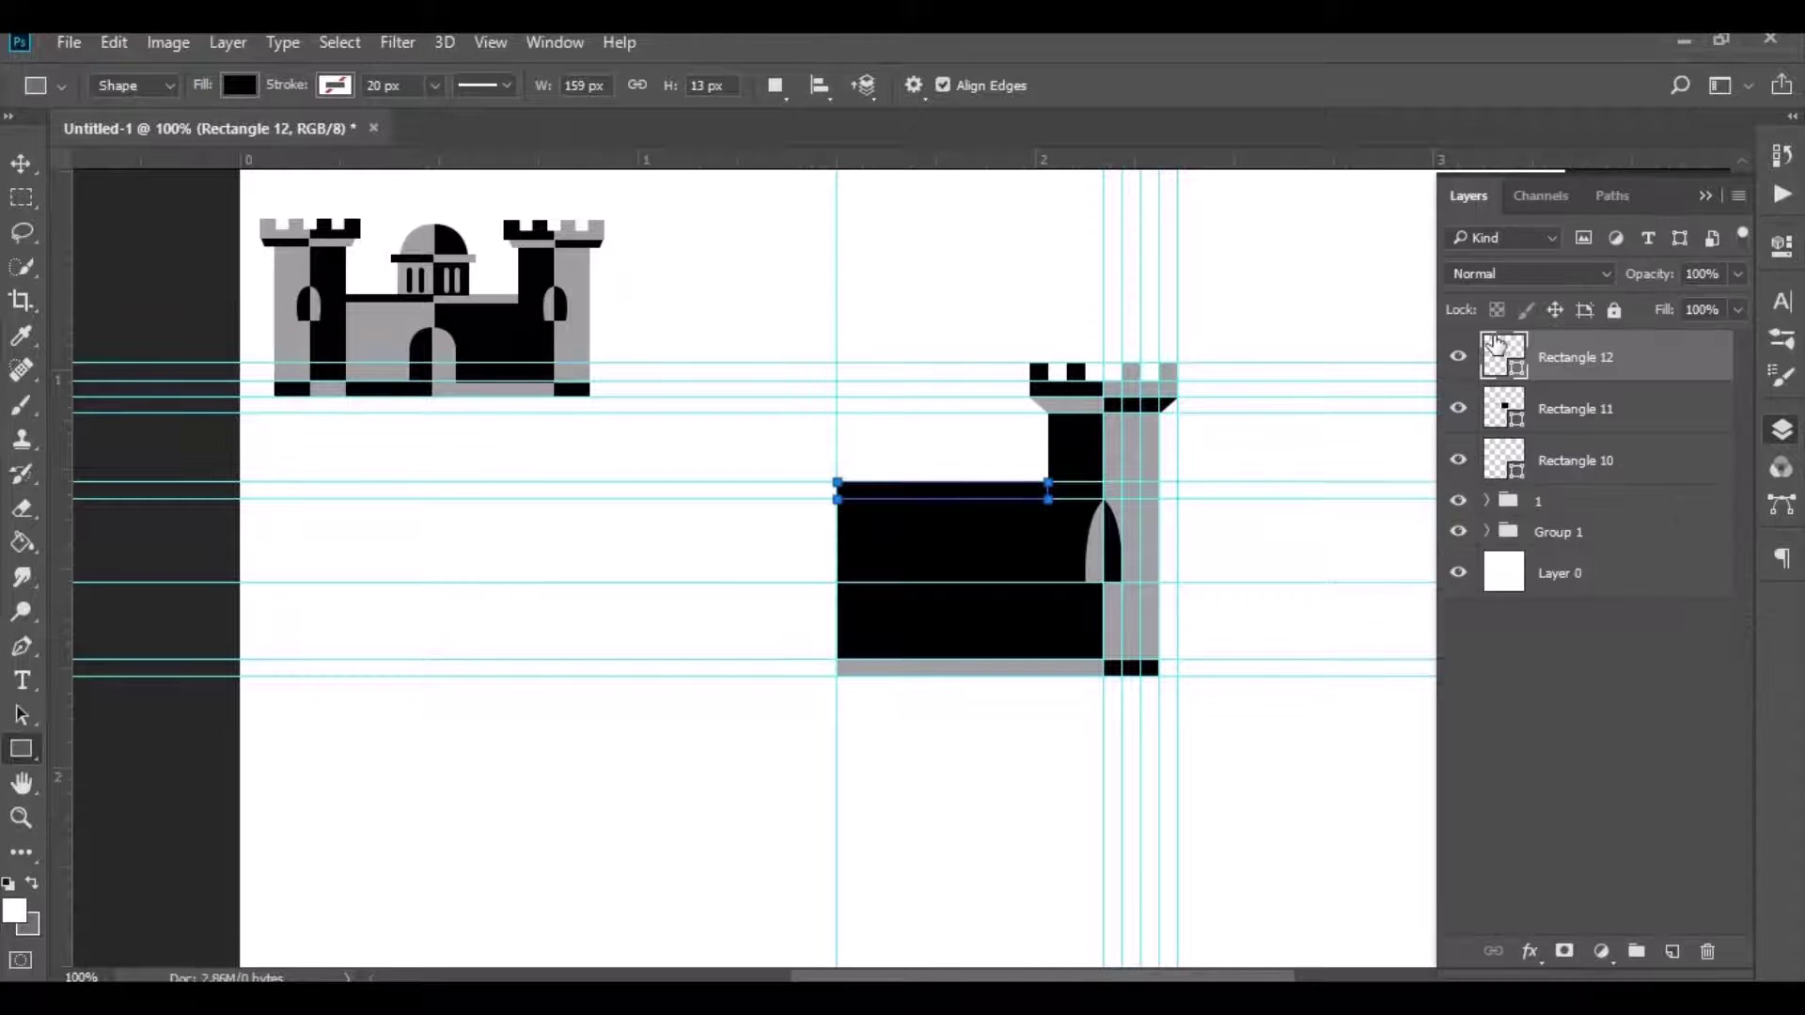
{"action": "double_click", "coordinate": [1504, 356]}
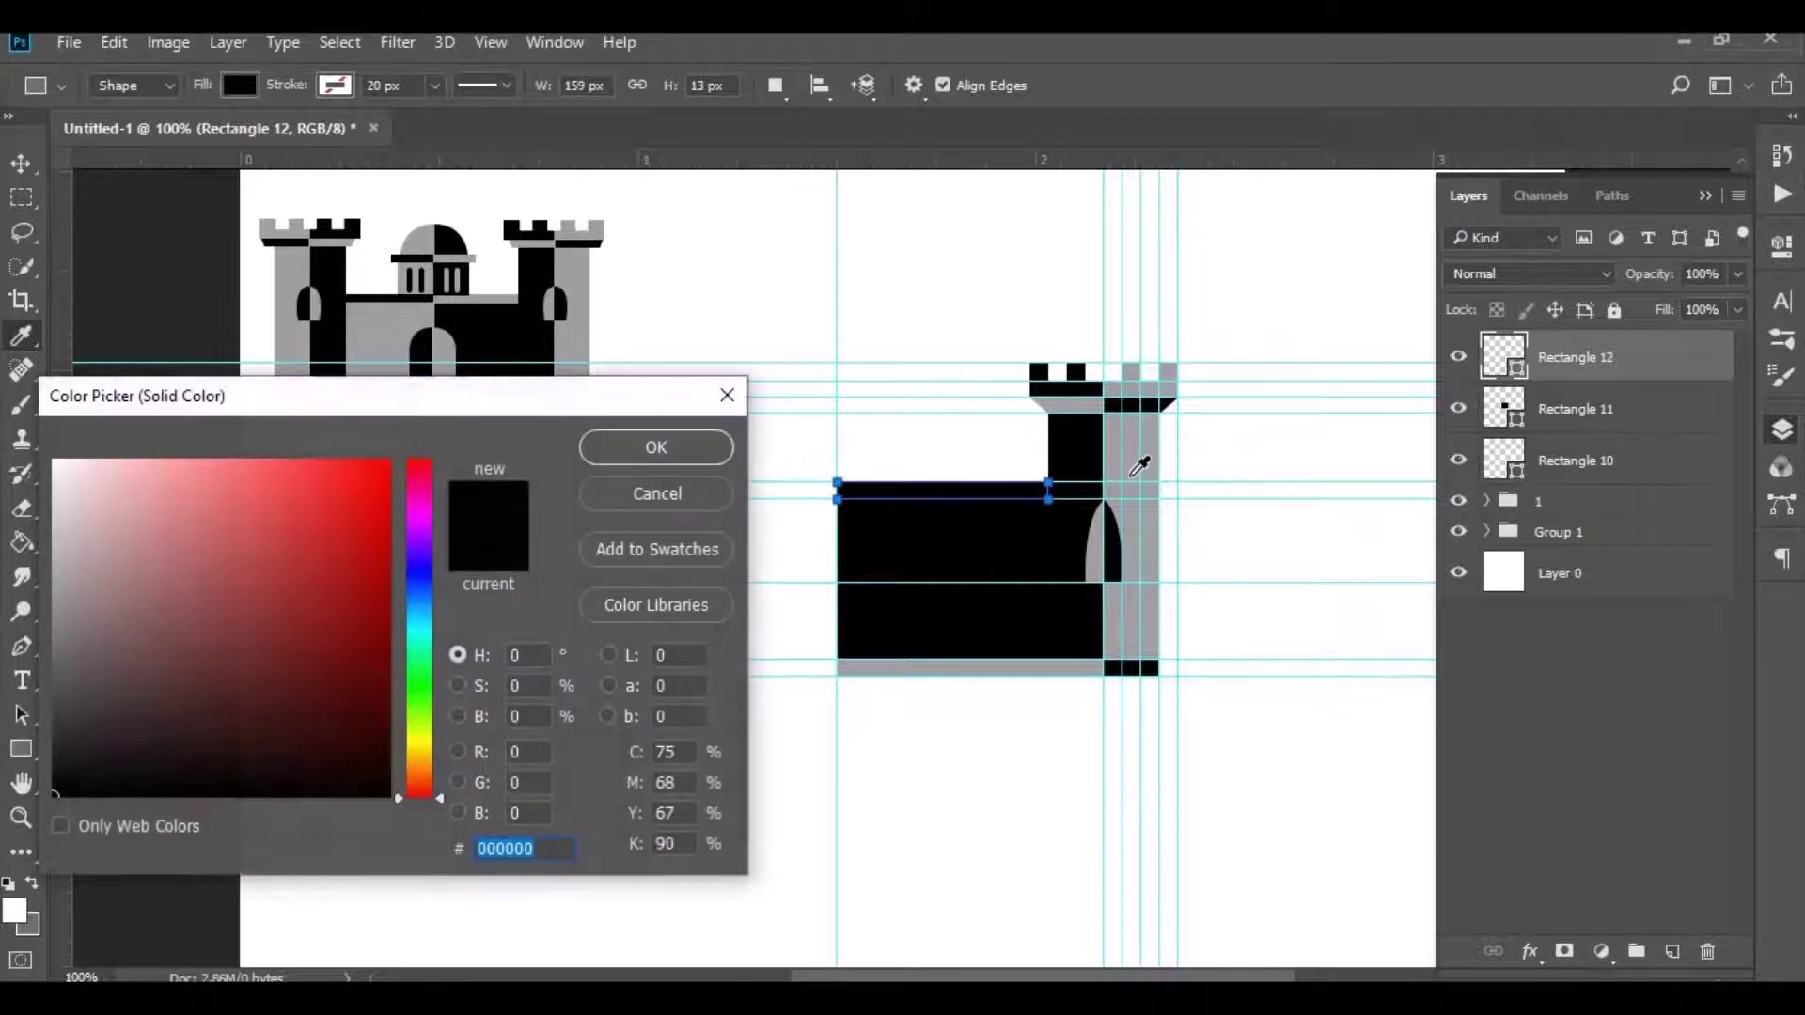
{"action": "left_click", "coordinate": [1149, 465]}
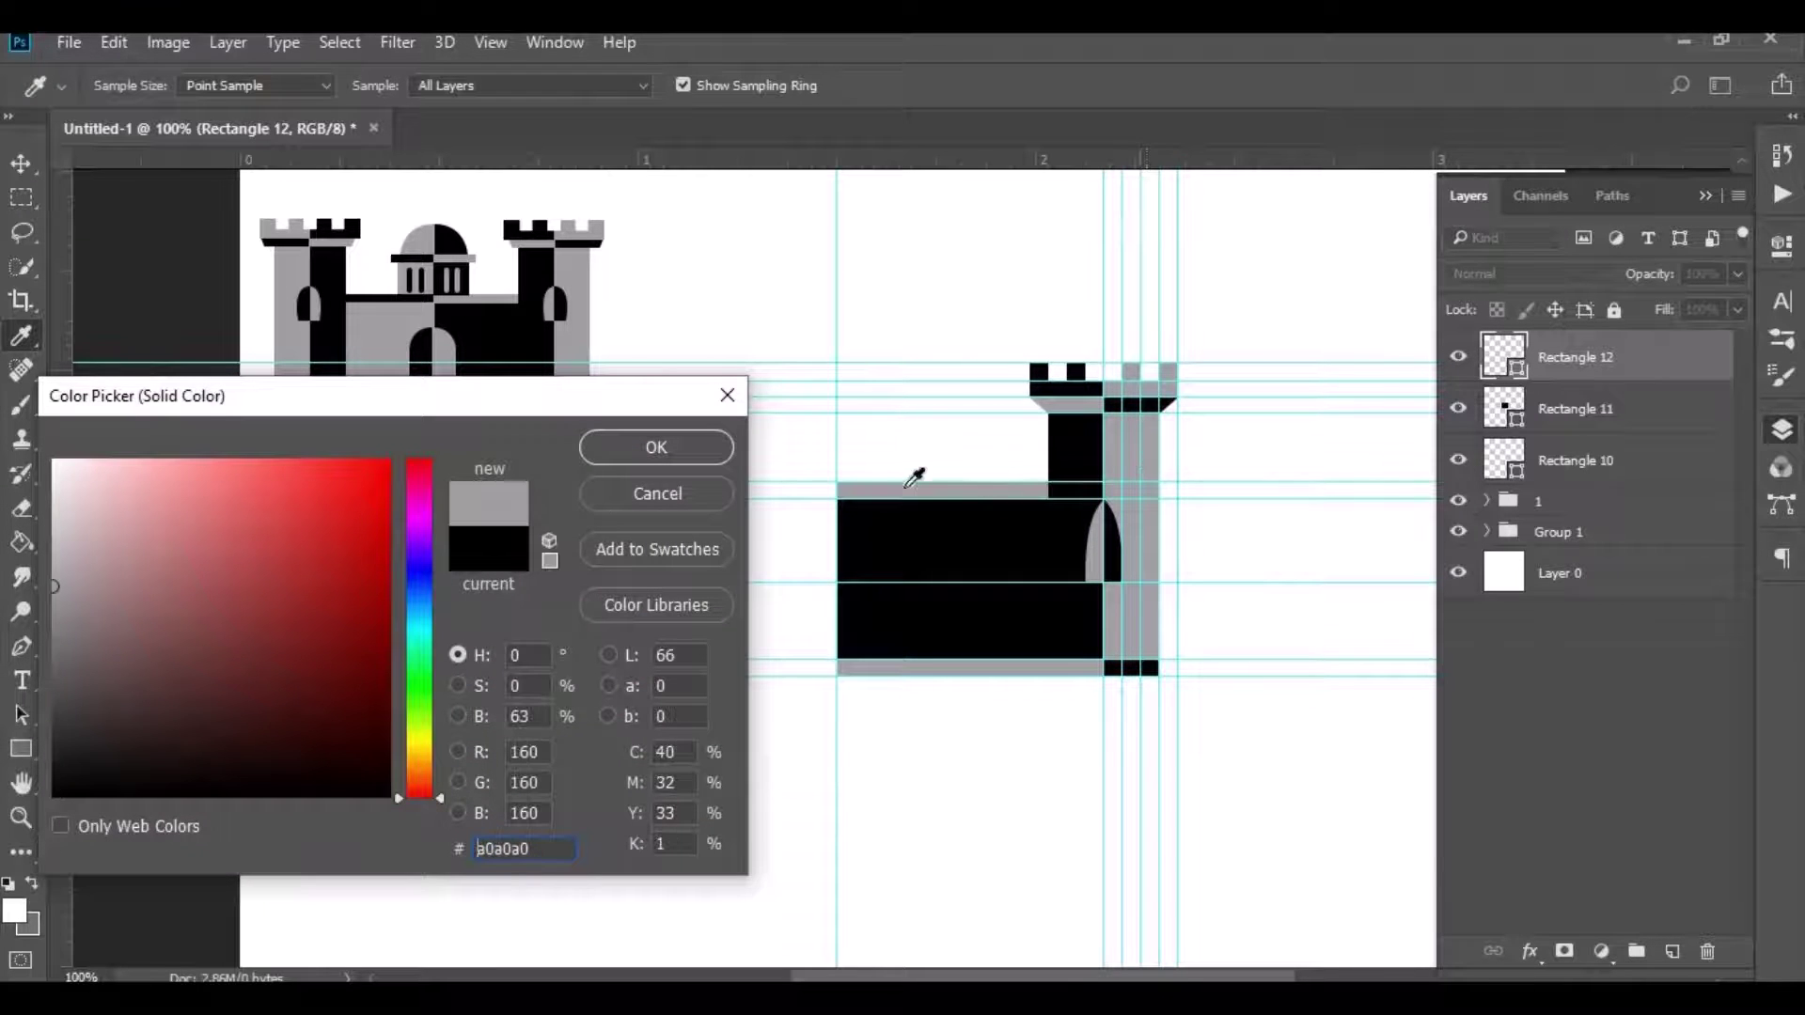
{"action": "left_click", "coordinate": [683, 449]}
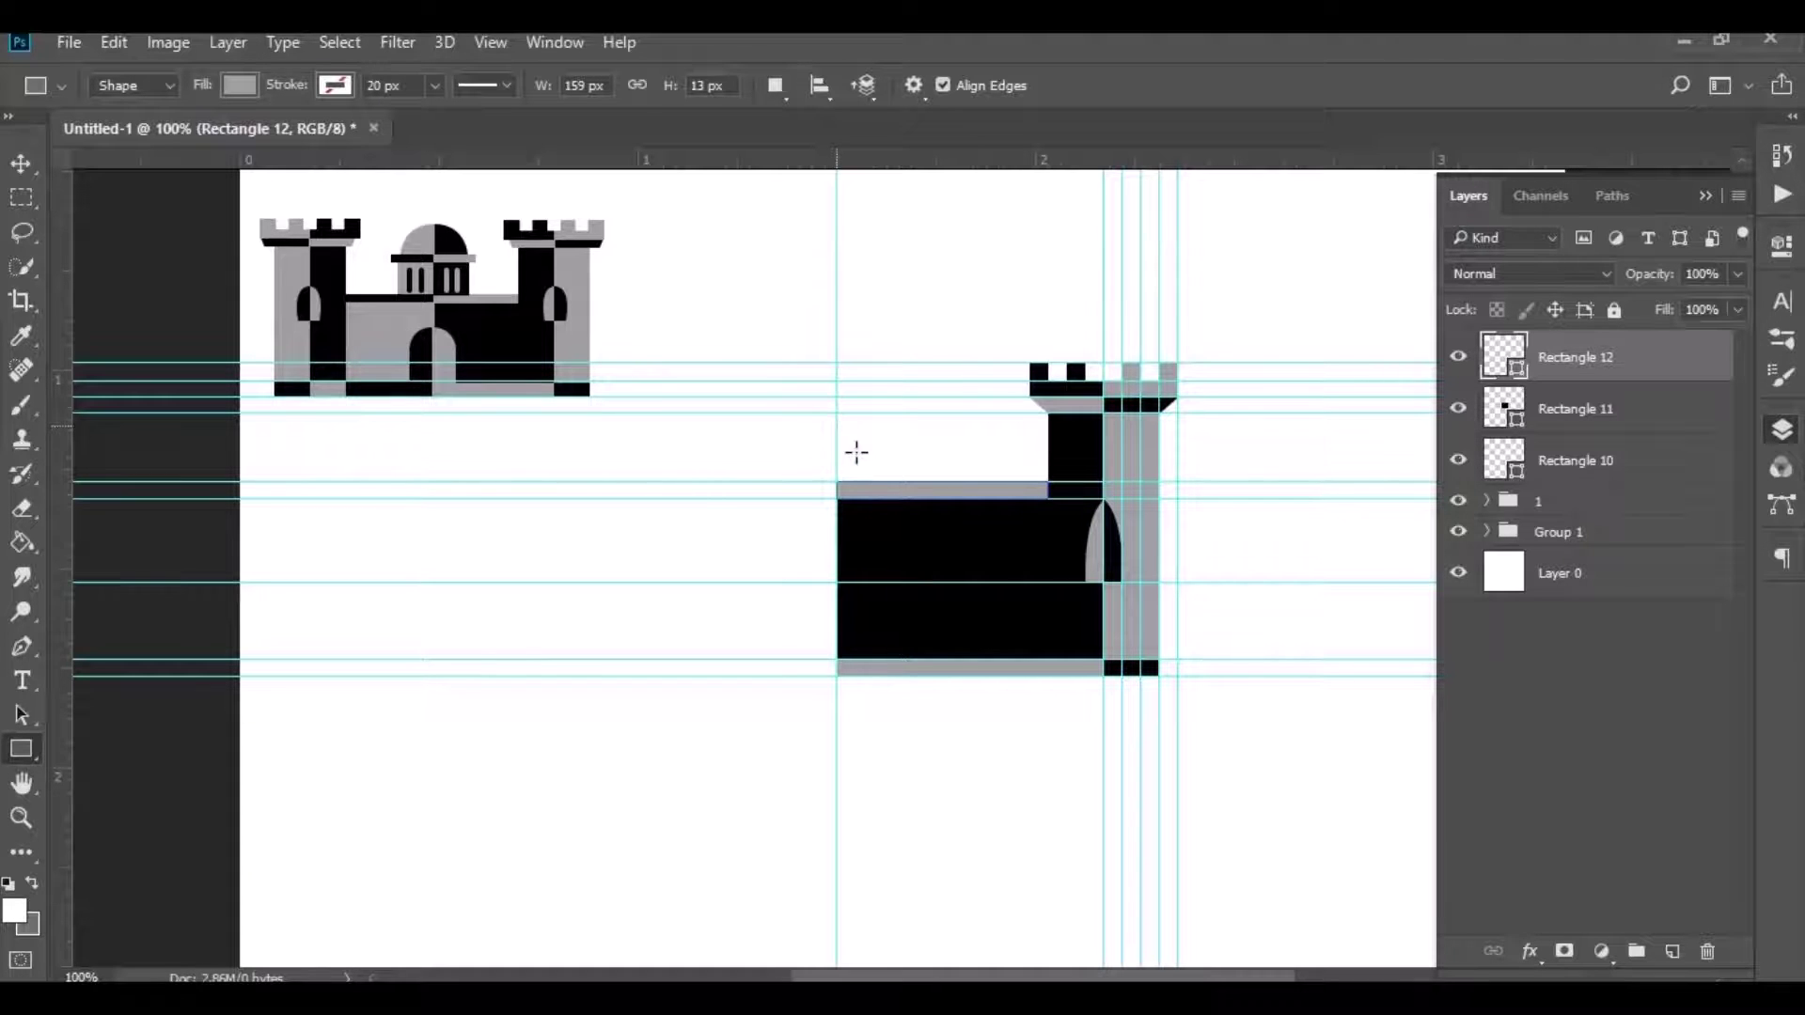
Step: Draw a small black block on the wall's left end
{"action": "left_click_drag", "start_coordinate": [837, 425], "coordinate": [881, 476]}
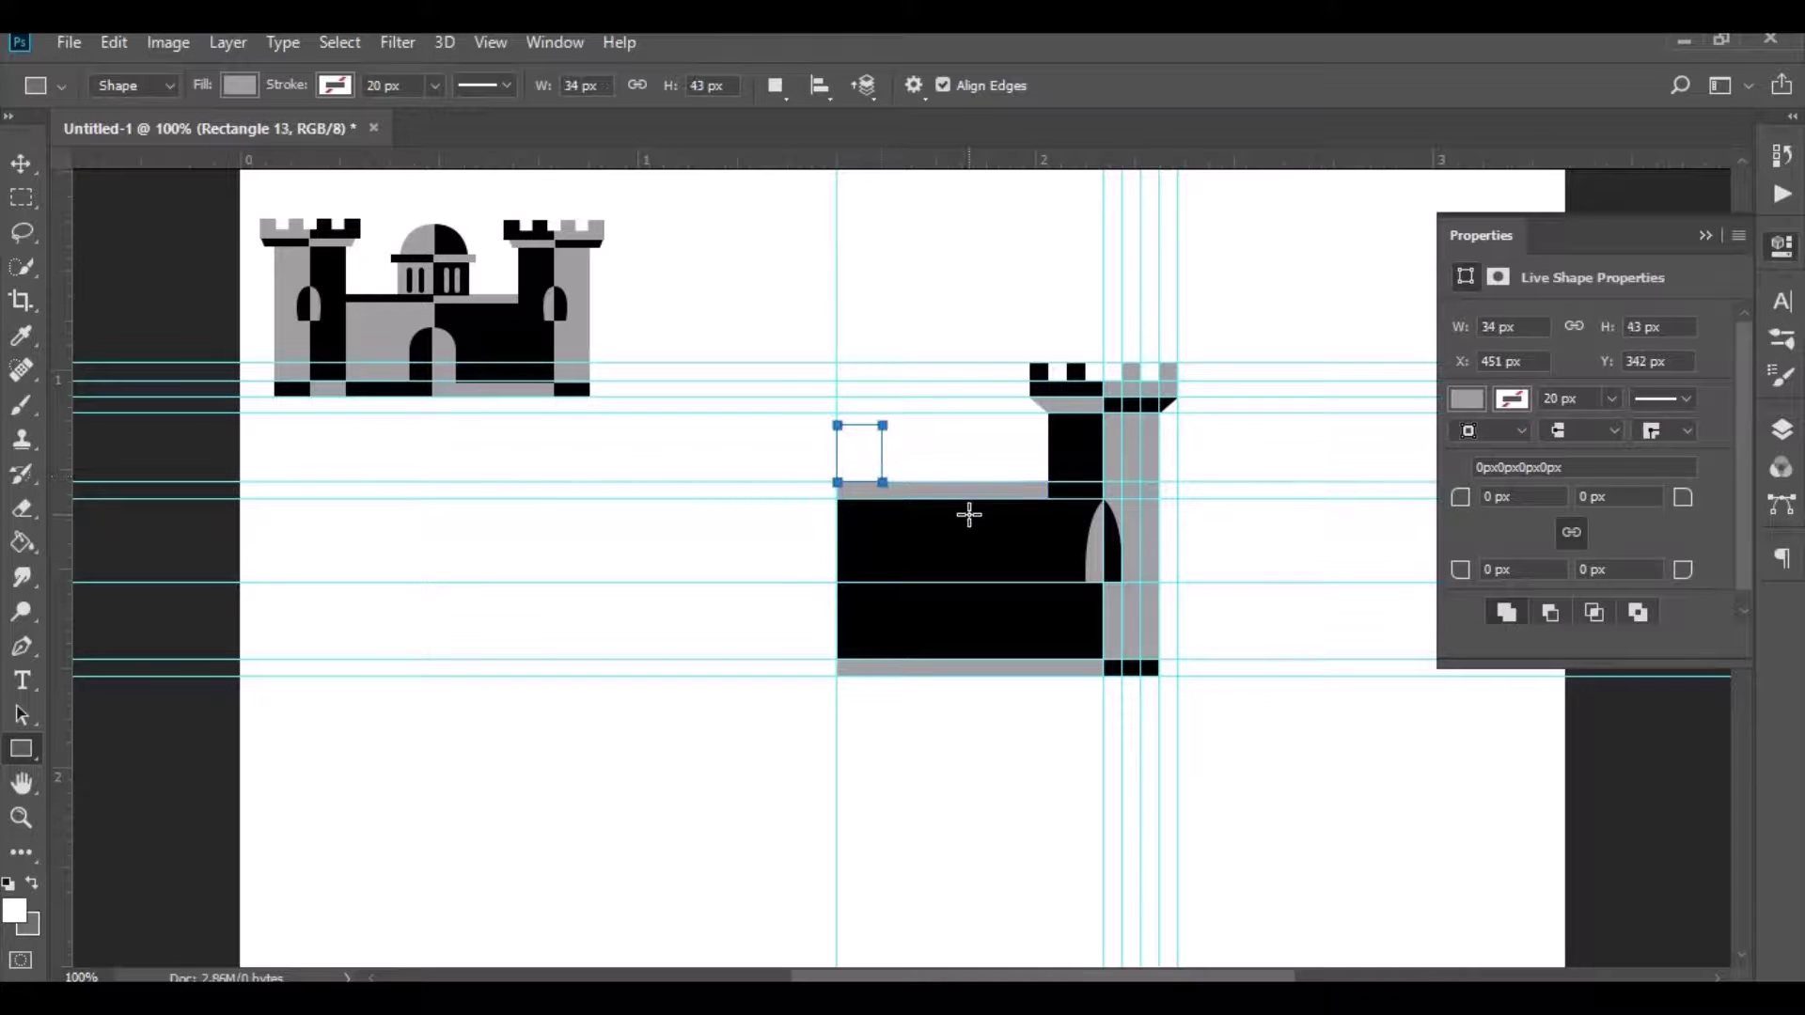
{"action": "left_click", "coordinate": [1782, 429]}
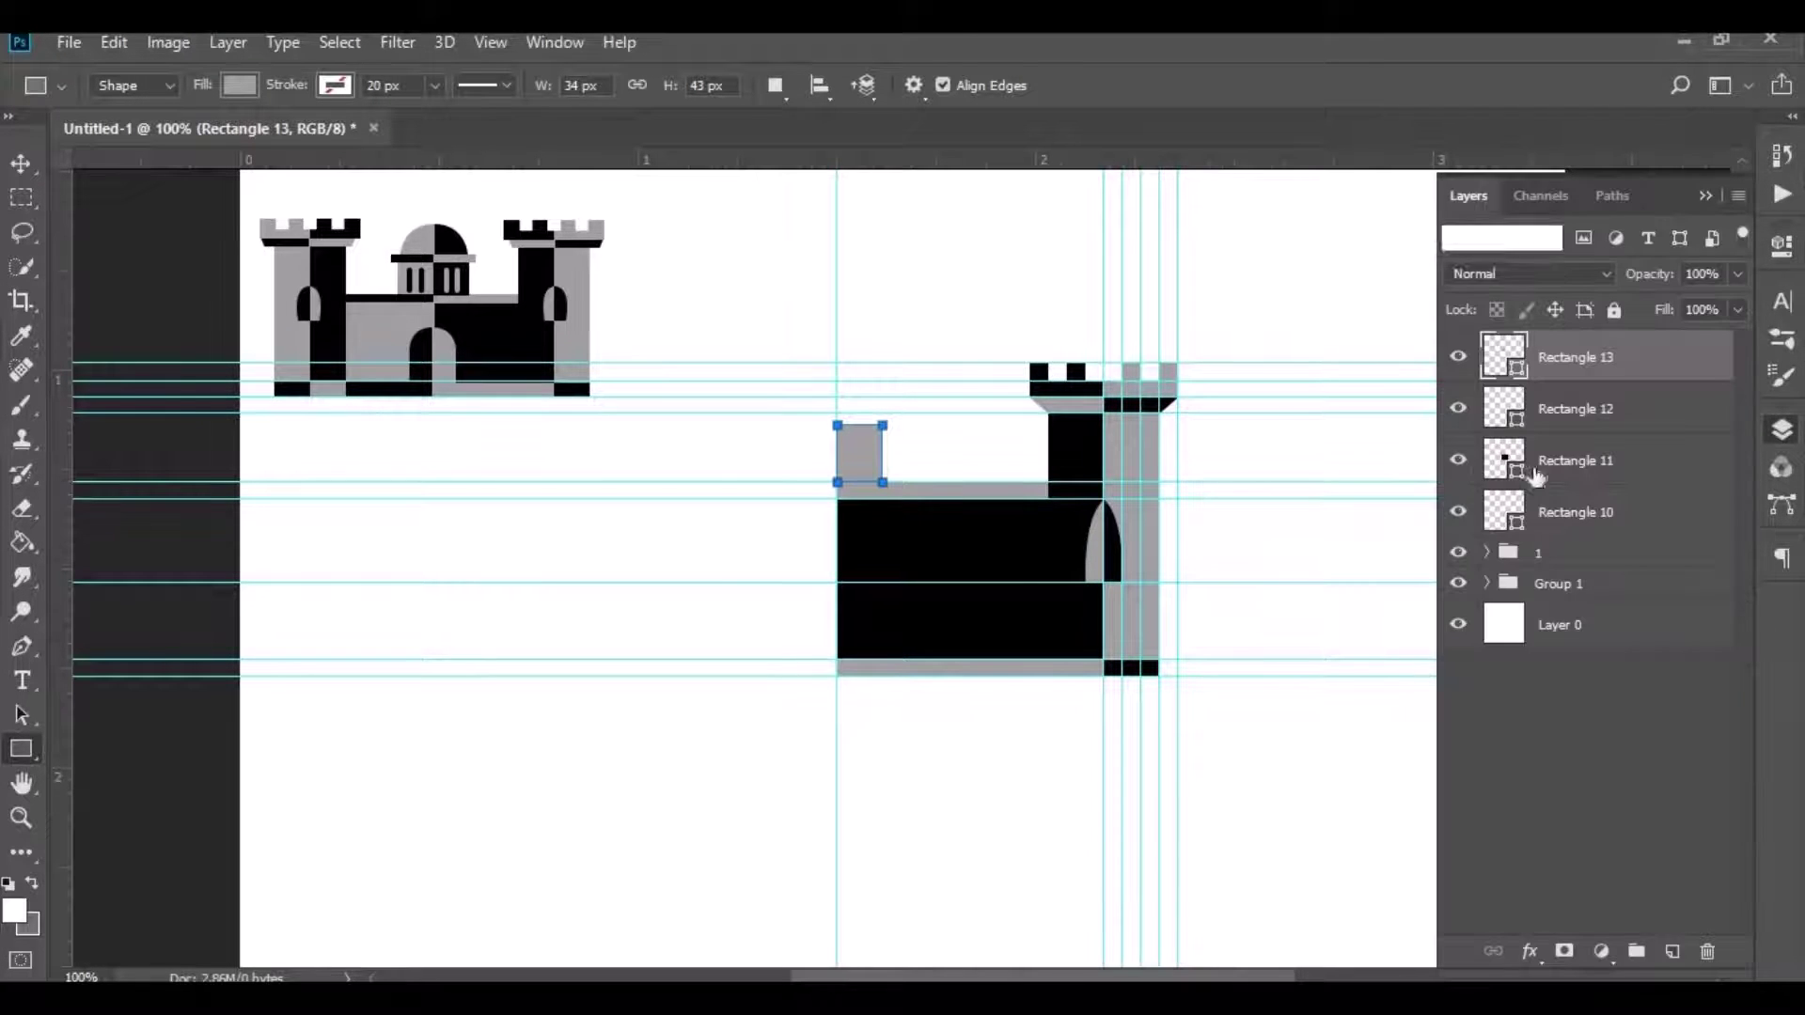
{"action": "double_click", "coordinate": [1502, 360]}
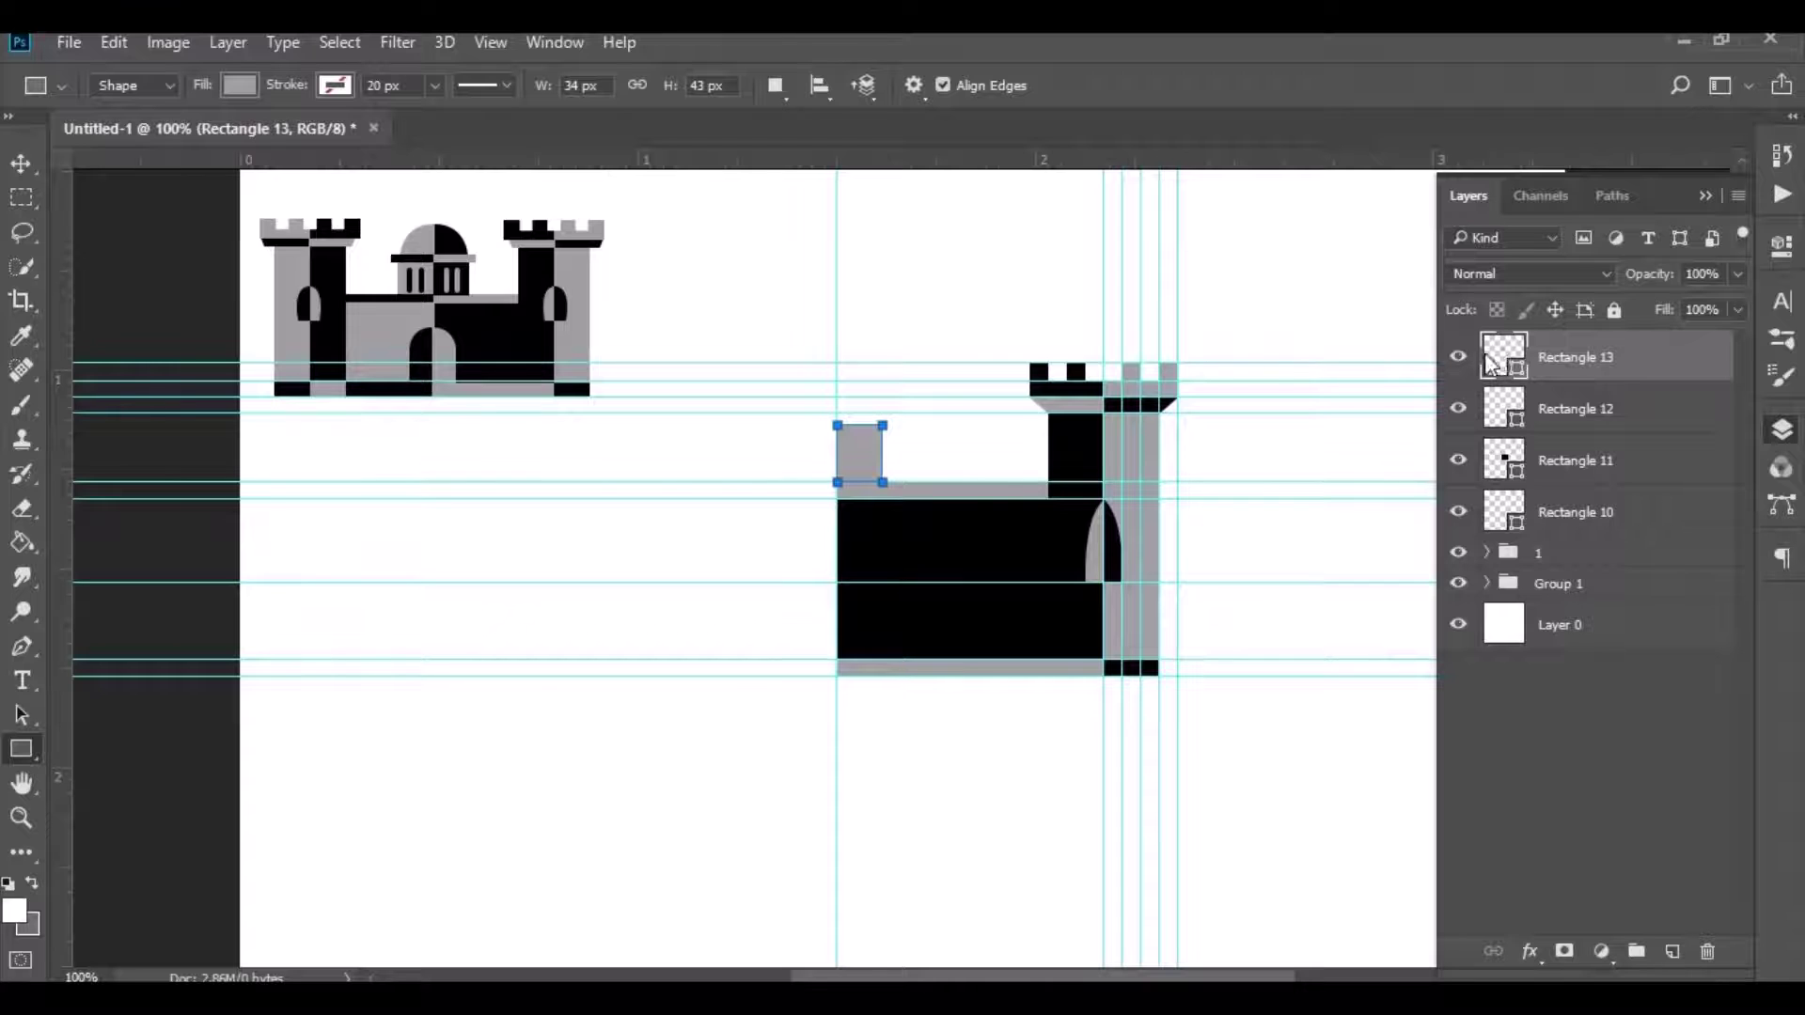
{"action": "left_click", "coordinate": [919, 538]}
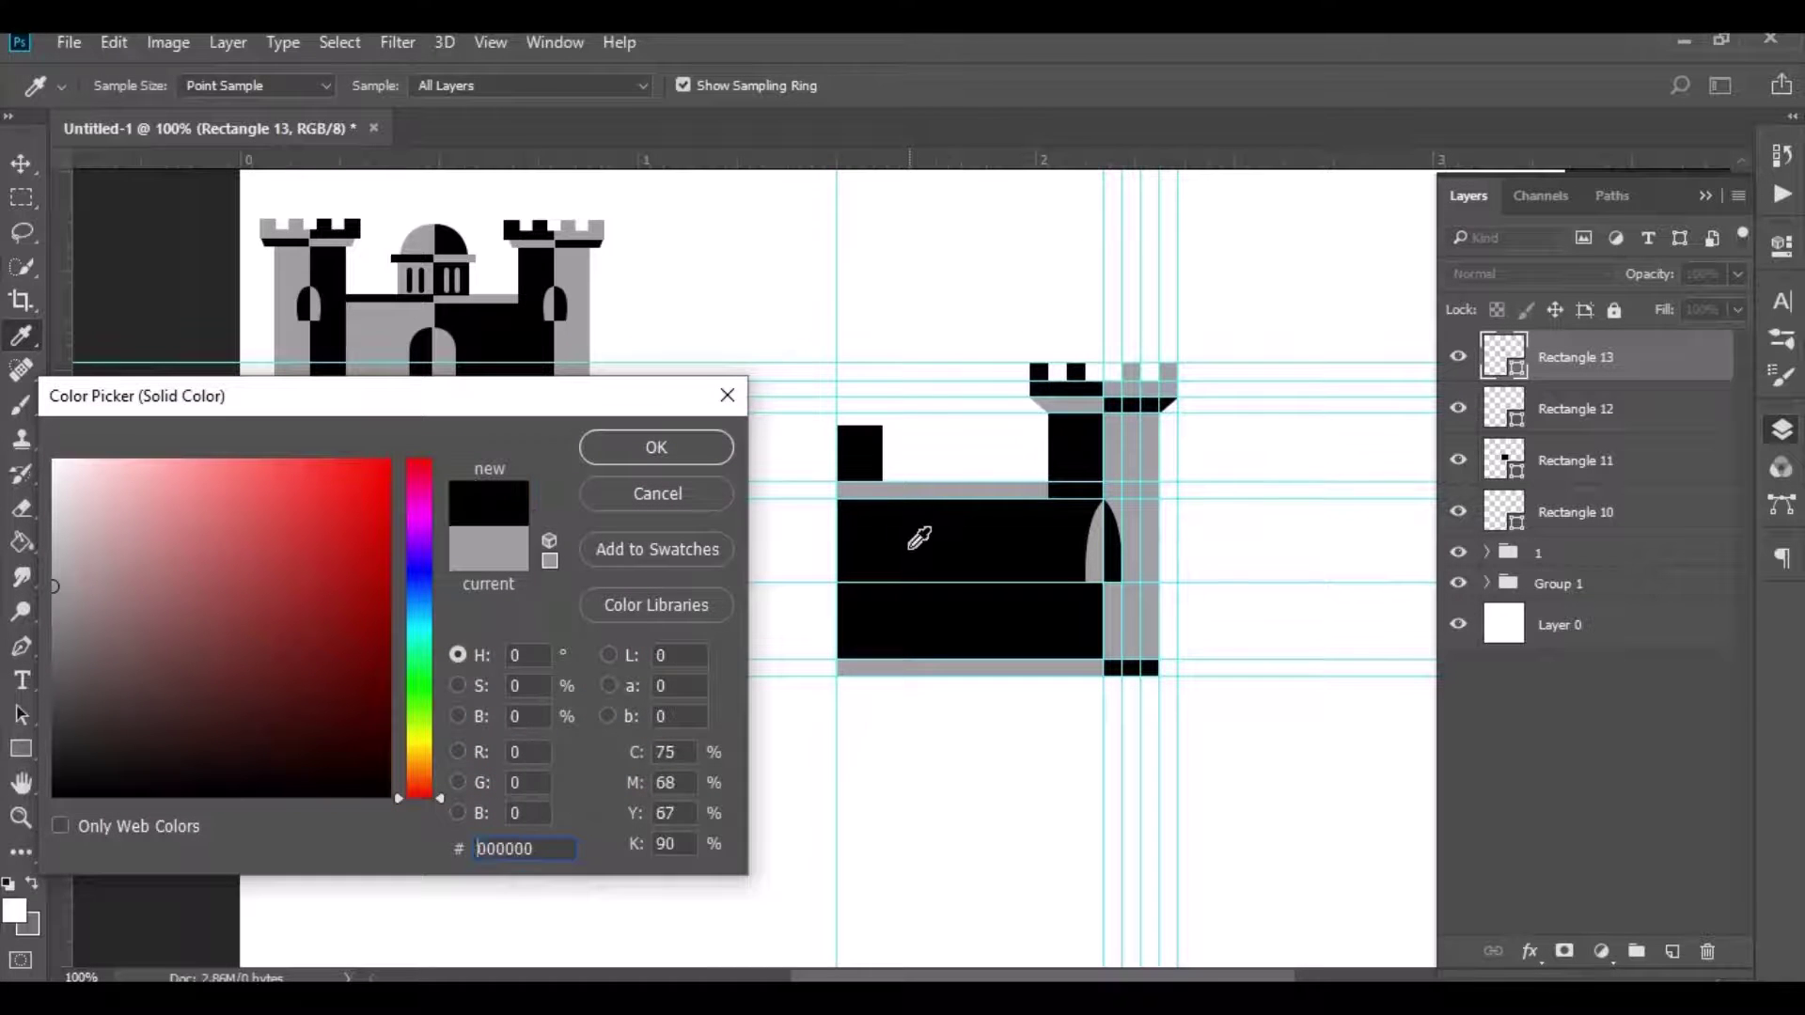
{"action": "left_click", "coordinate": [665, 454]}
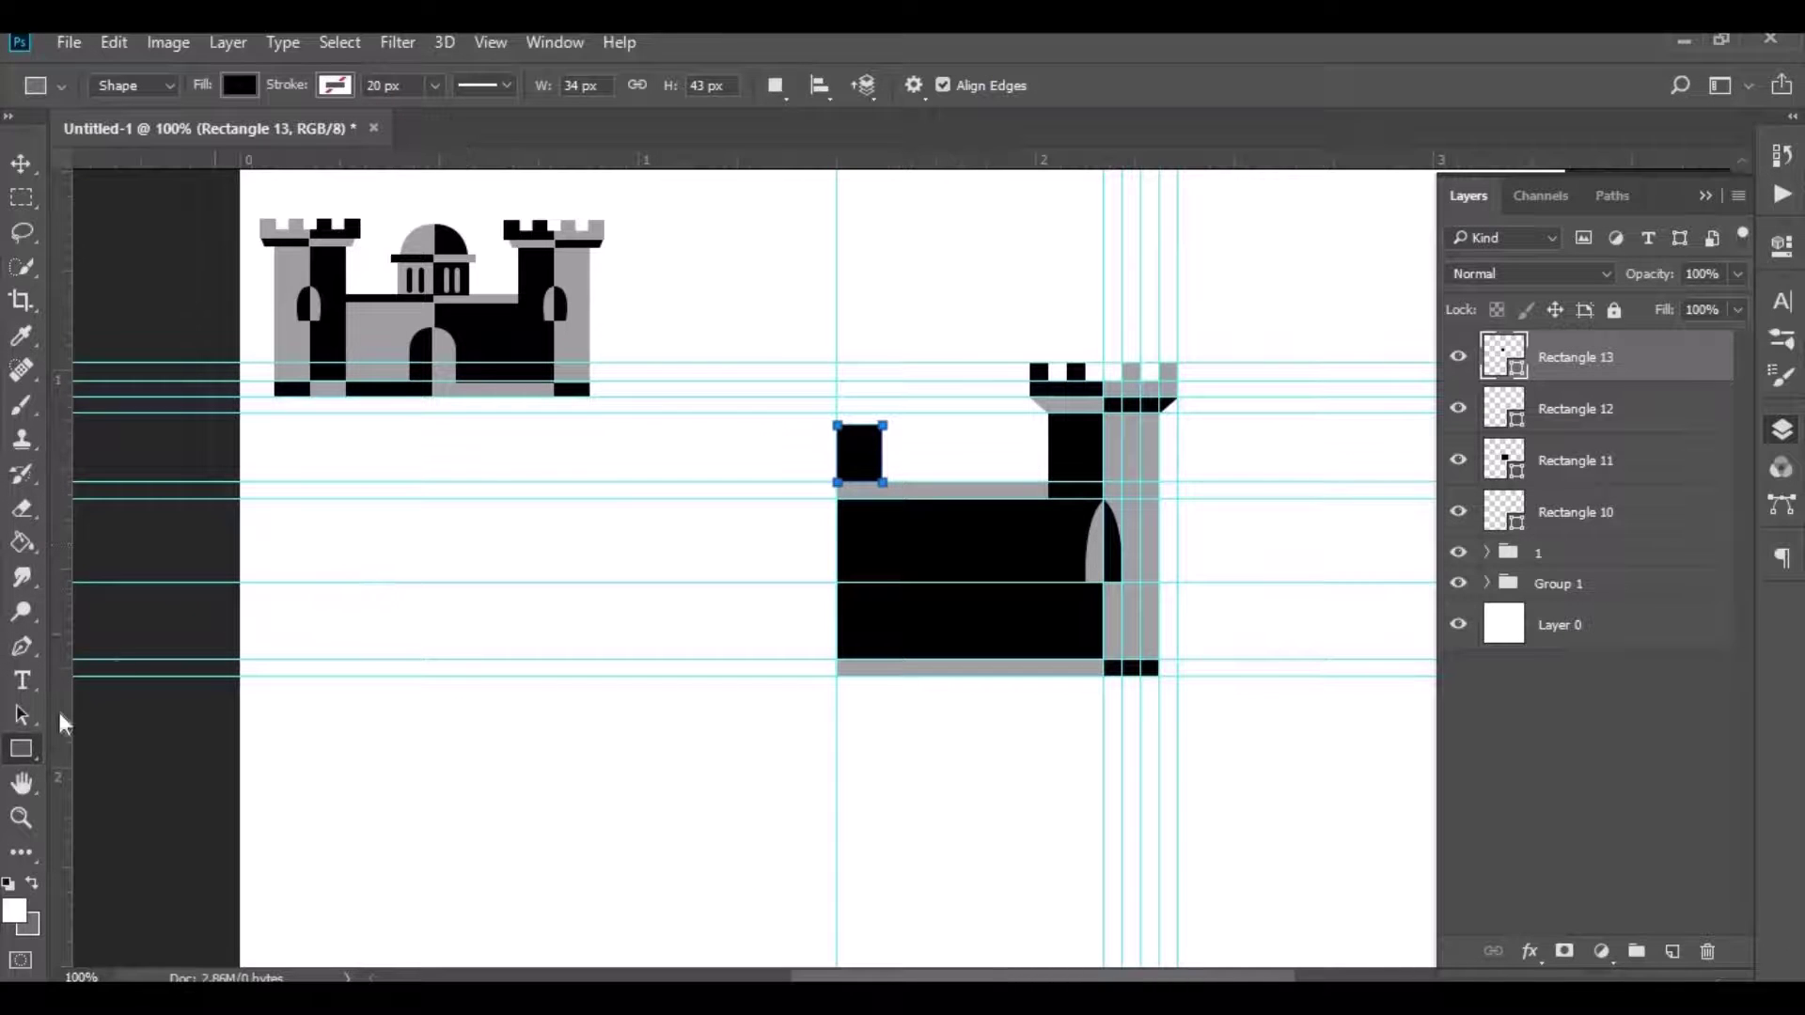
{"action": "key", "text": "Escape"}
Step: Add a thin ledge atop the small block, filled with the tower's grey
{"action": "left_click_drag", "start_coordinate": [837, 412], "coordinate": [895, 420]}
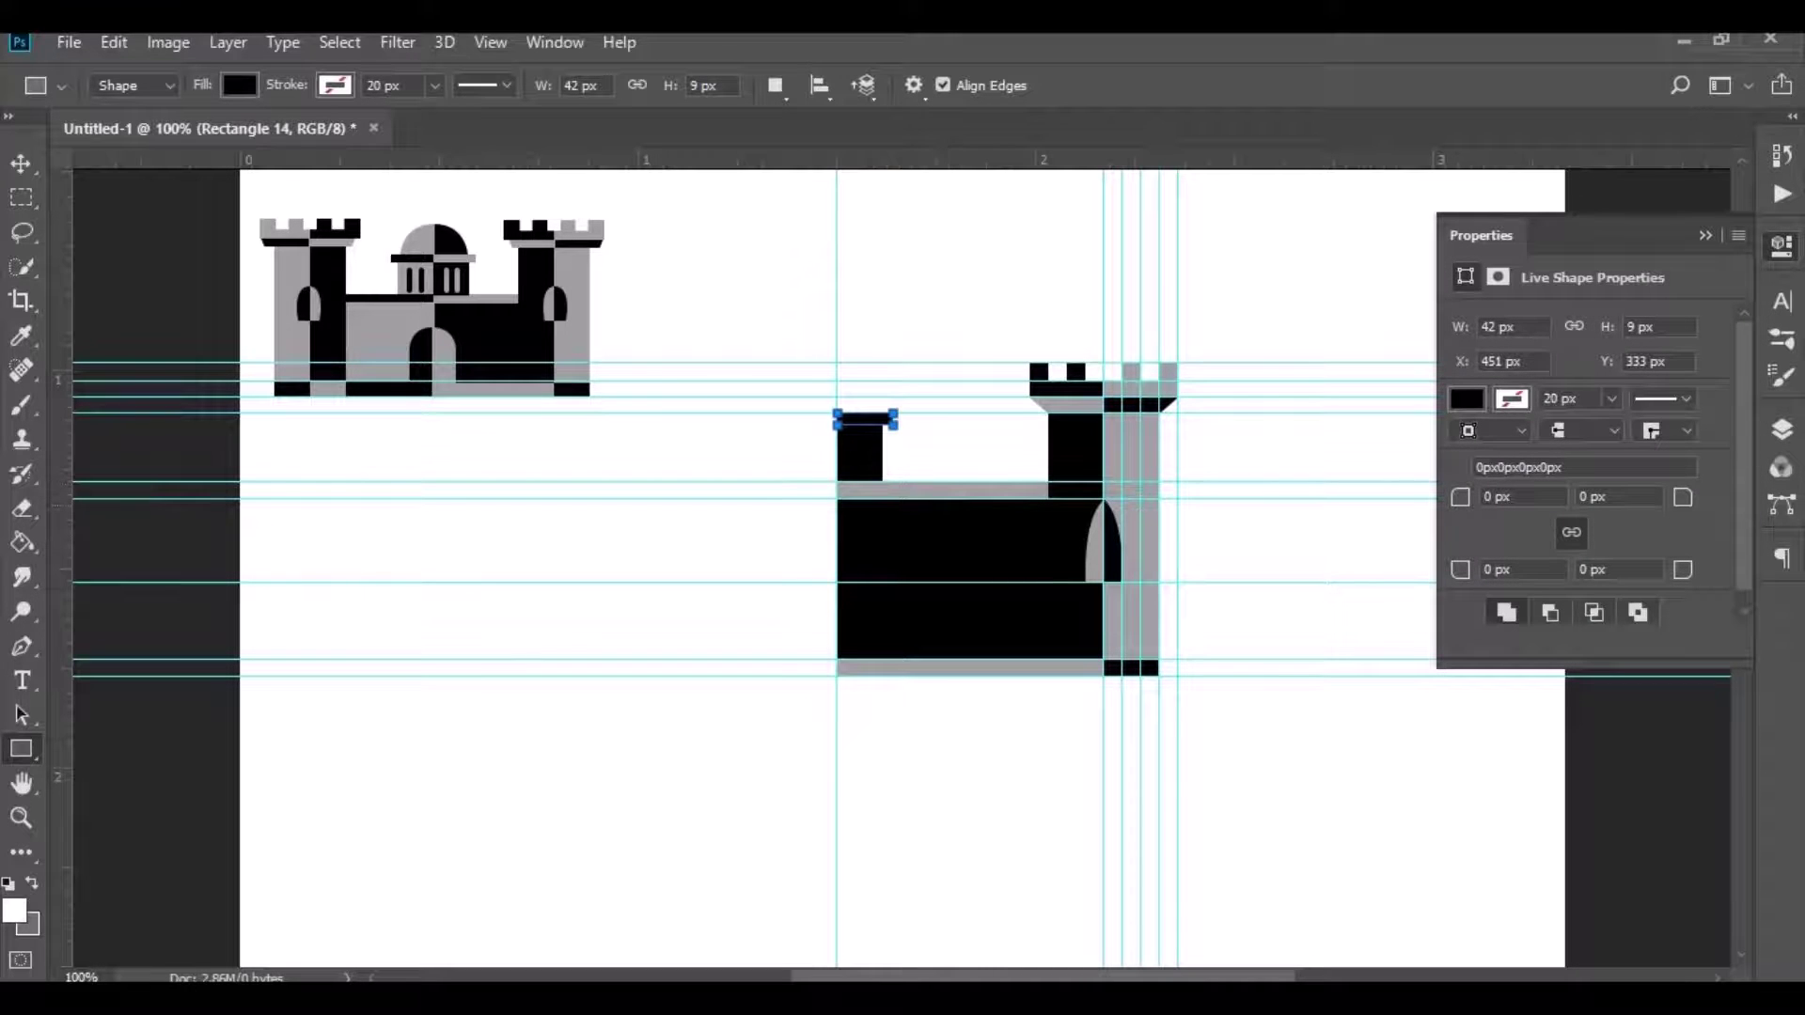
{"action": "left_click", "coordinate": [1776, 432]}
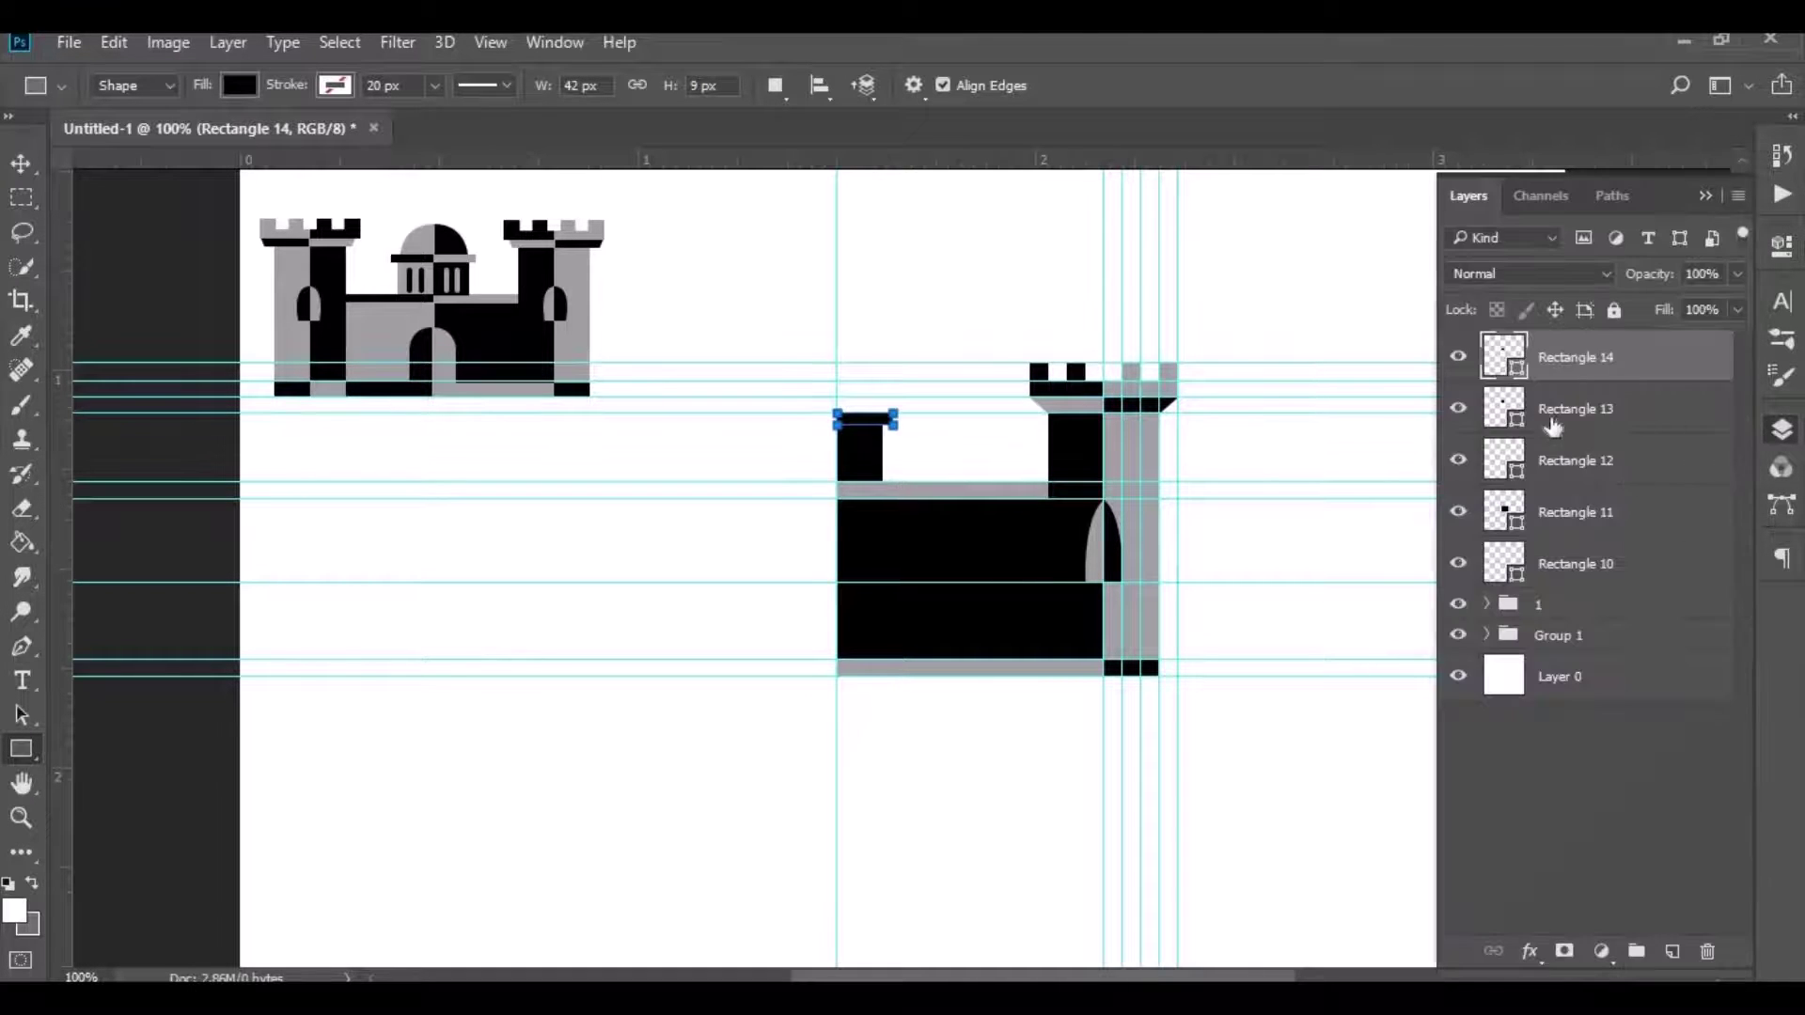
{"action": "double_click", "coordinate": [1500, 366]}
{"action": "left_click", "coordinate": [1131, 455]}
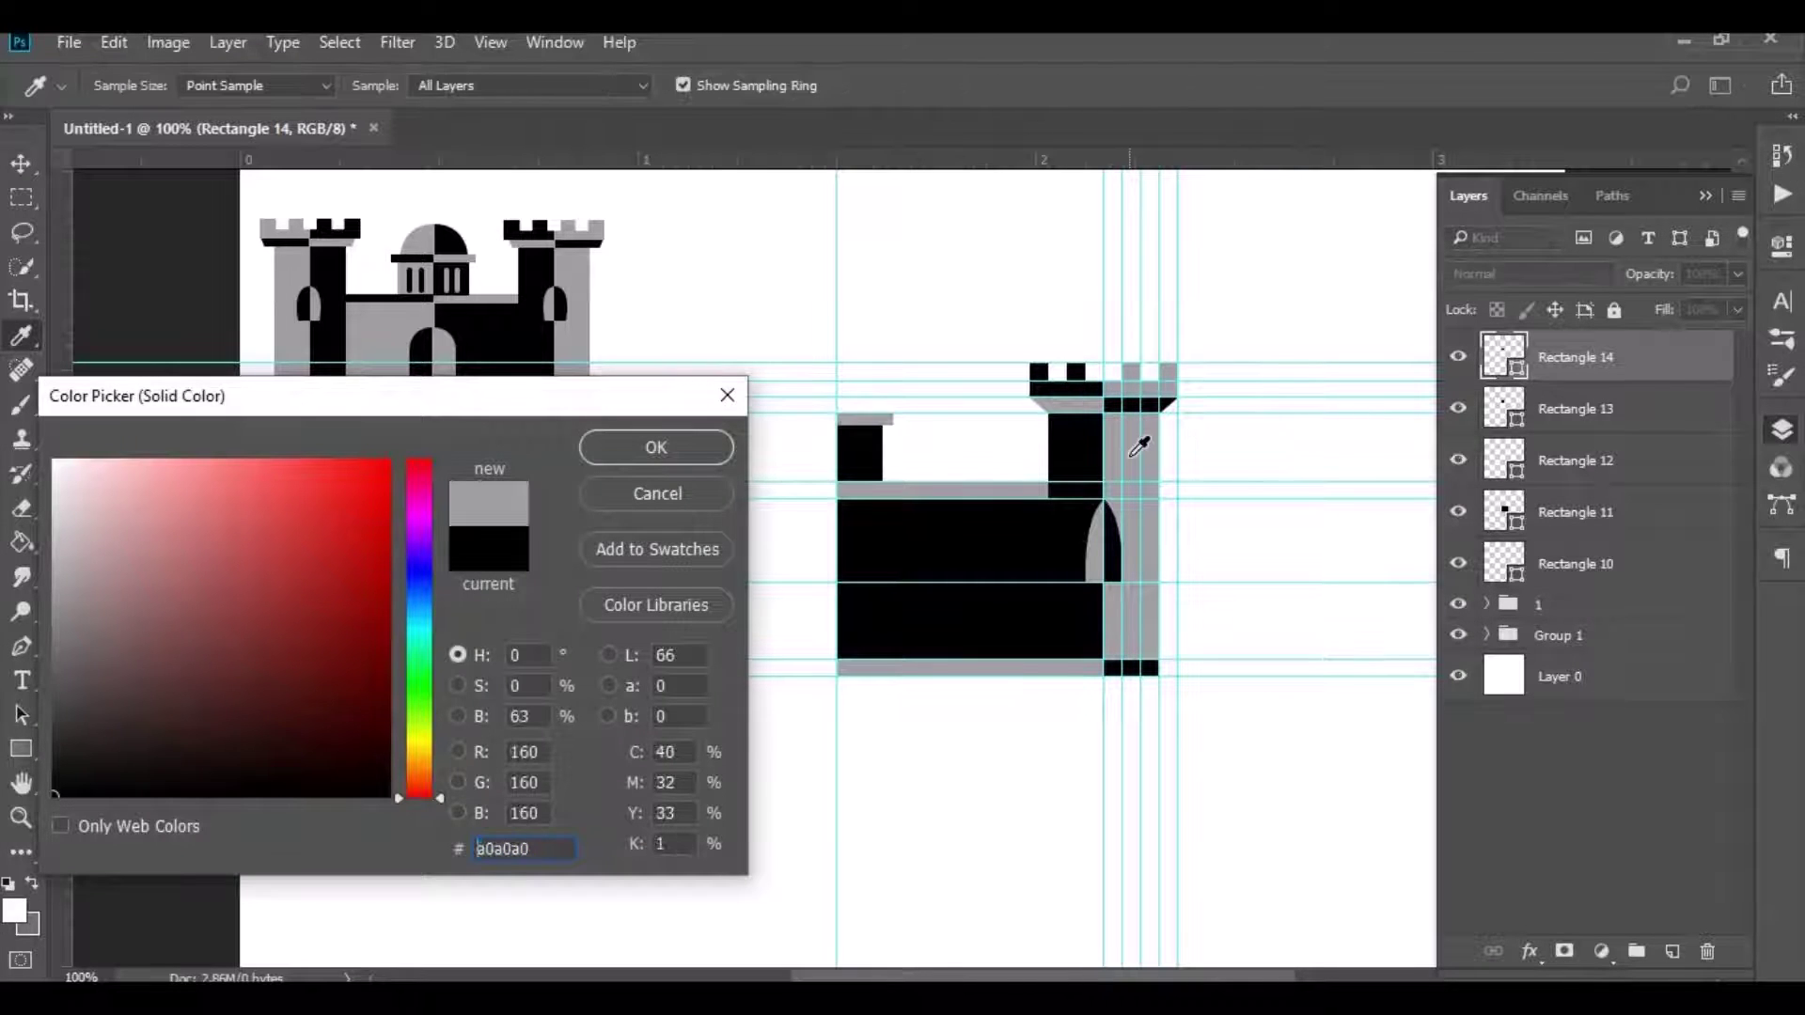
{"action": "left_click", "coordinate": [665, 439]}
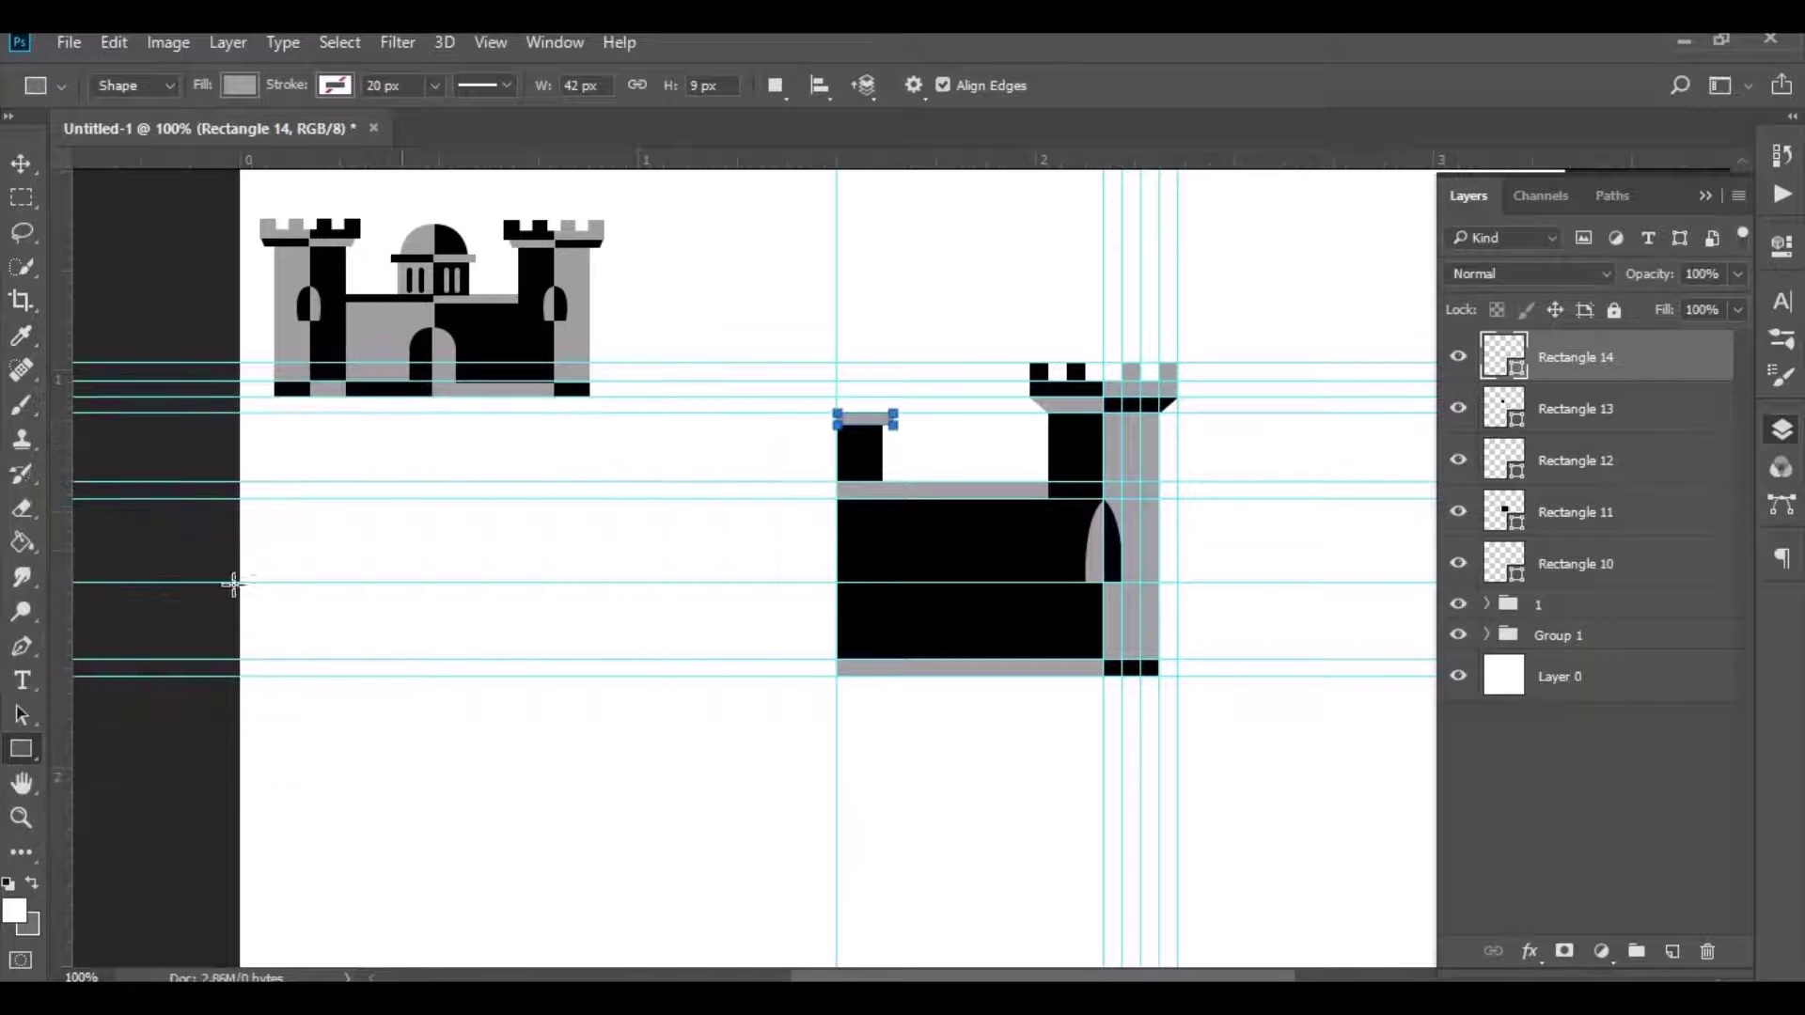
{"action": "left_click", "coordinate": [22, 646]}
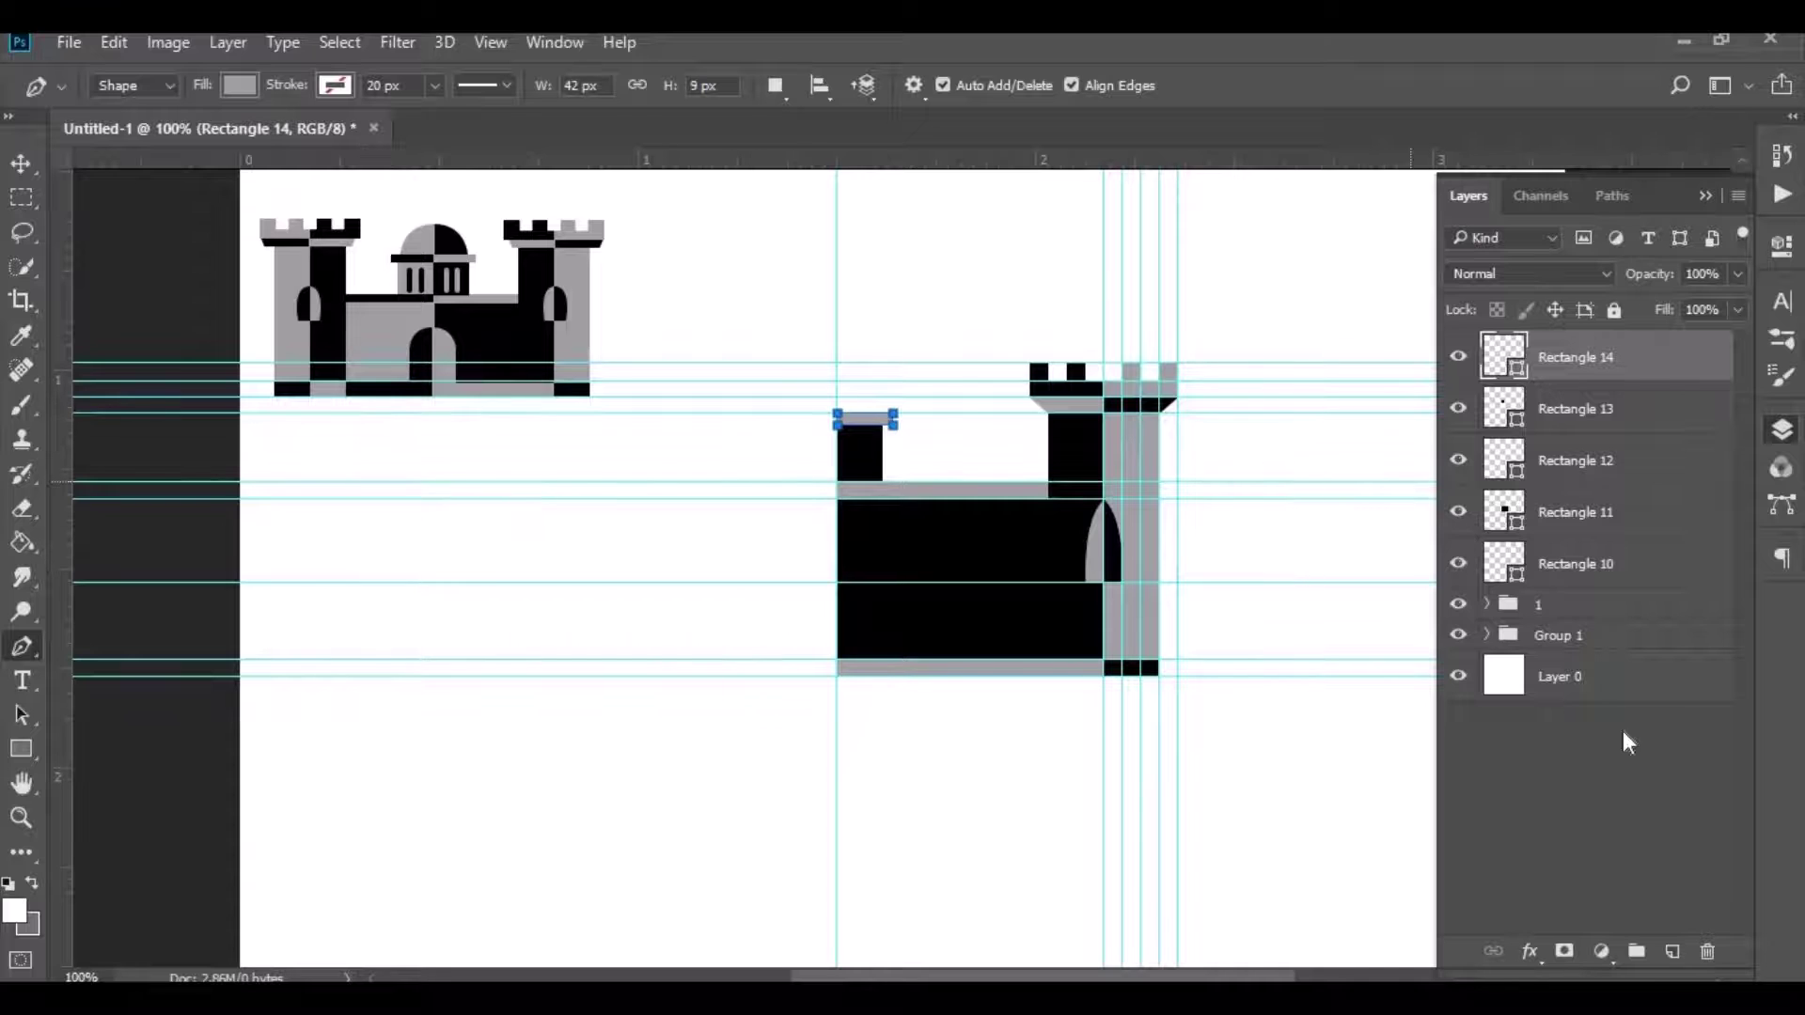
Step: Trace a closed black quarter-dome path with the Pen tool above the grey ledge
{"action": "left_click", "coordinate": [1627, 767]}
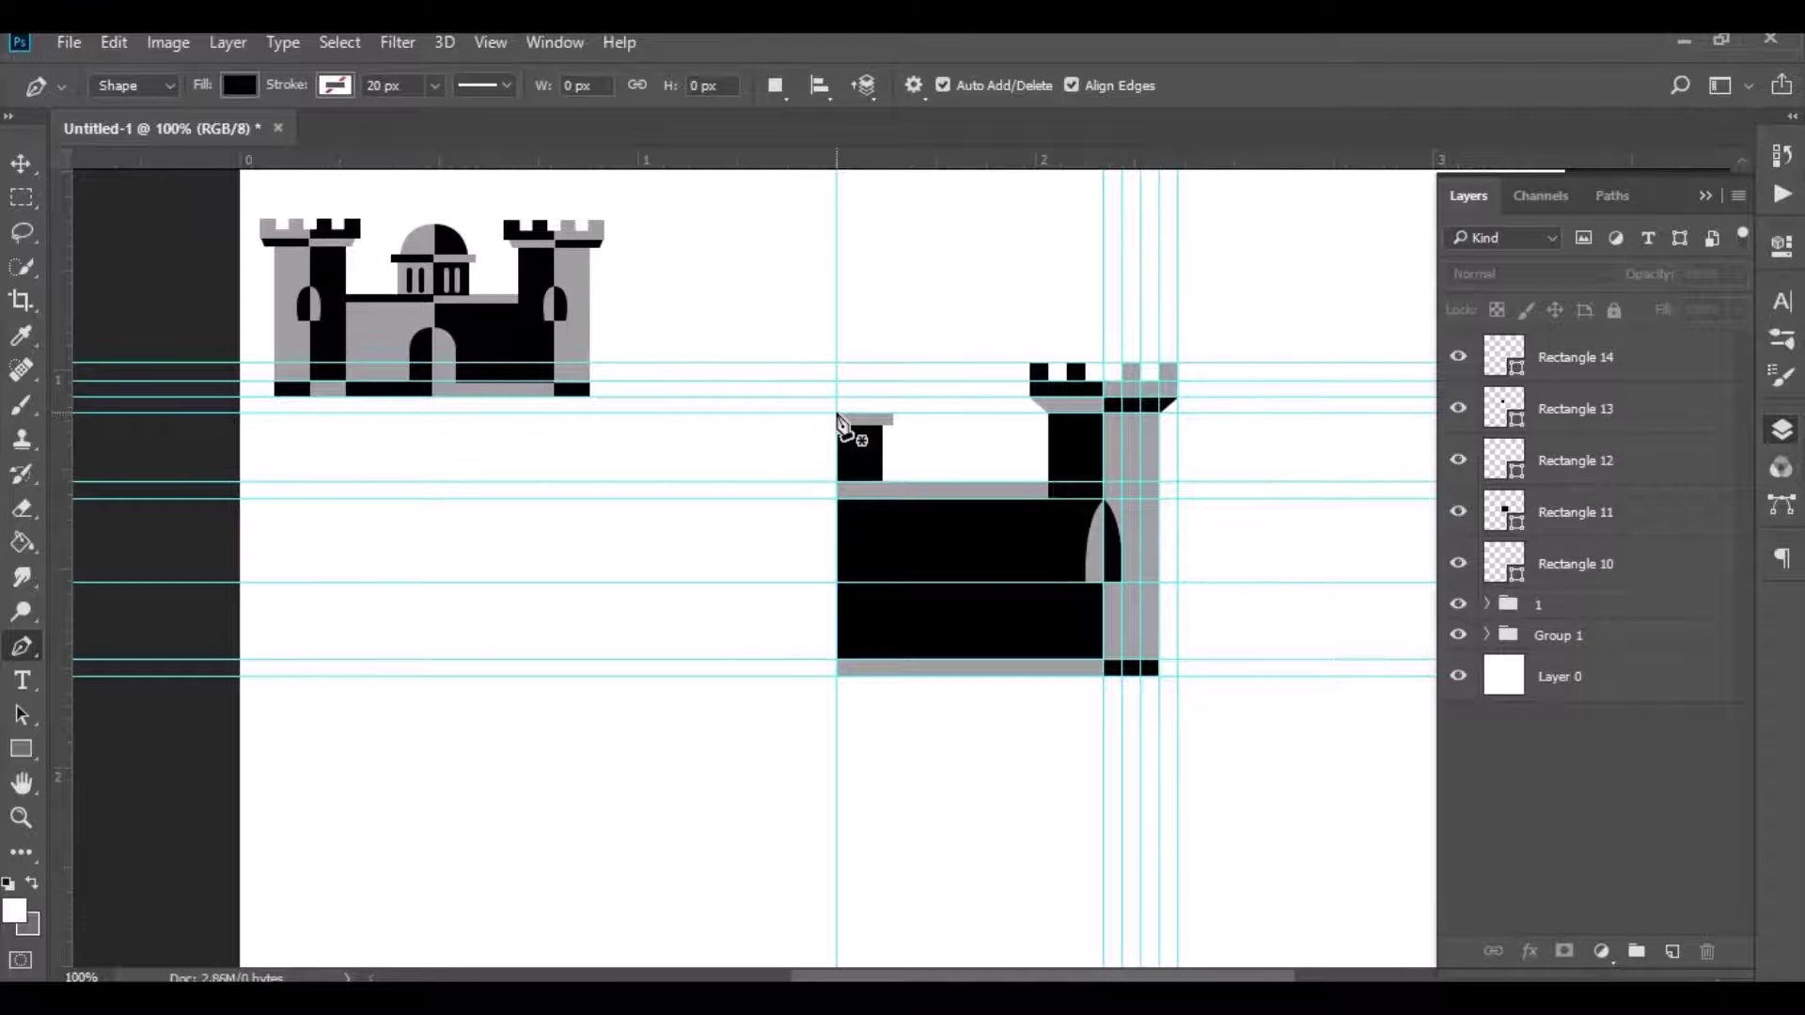
{"action": "left_click", "coordinate": [837, 412]}
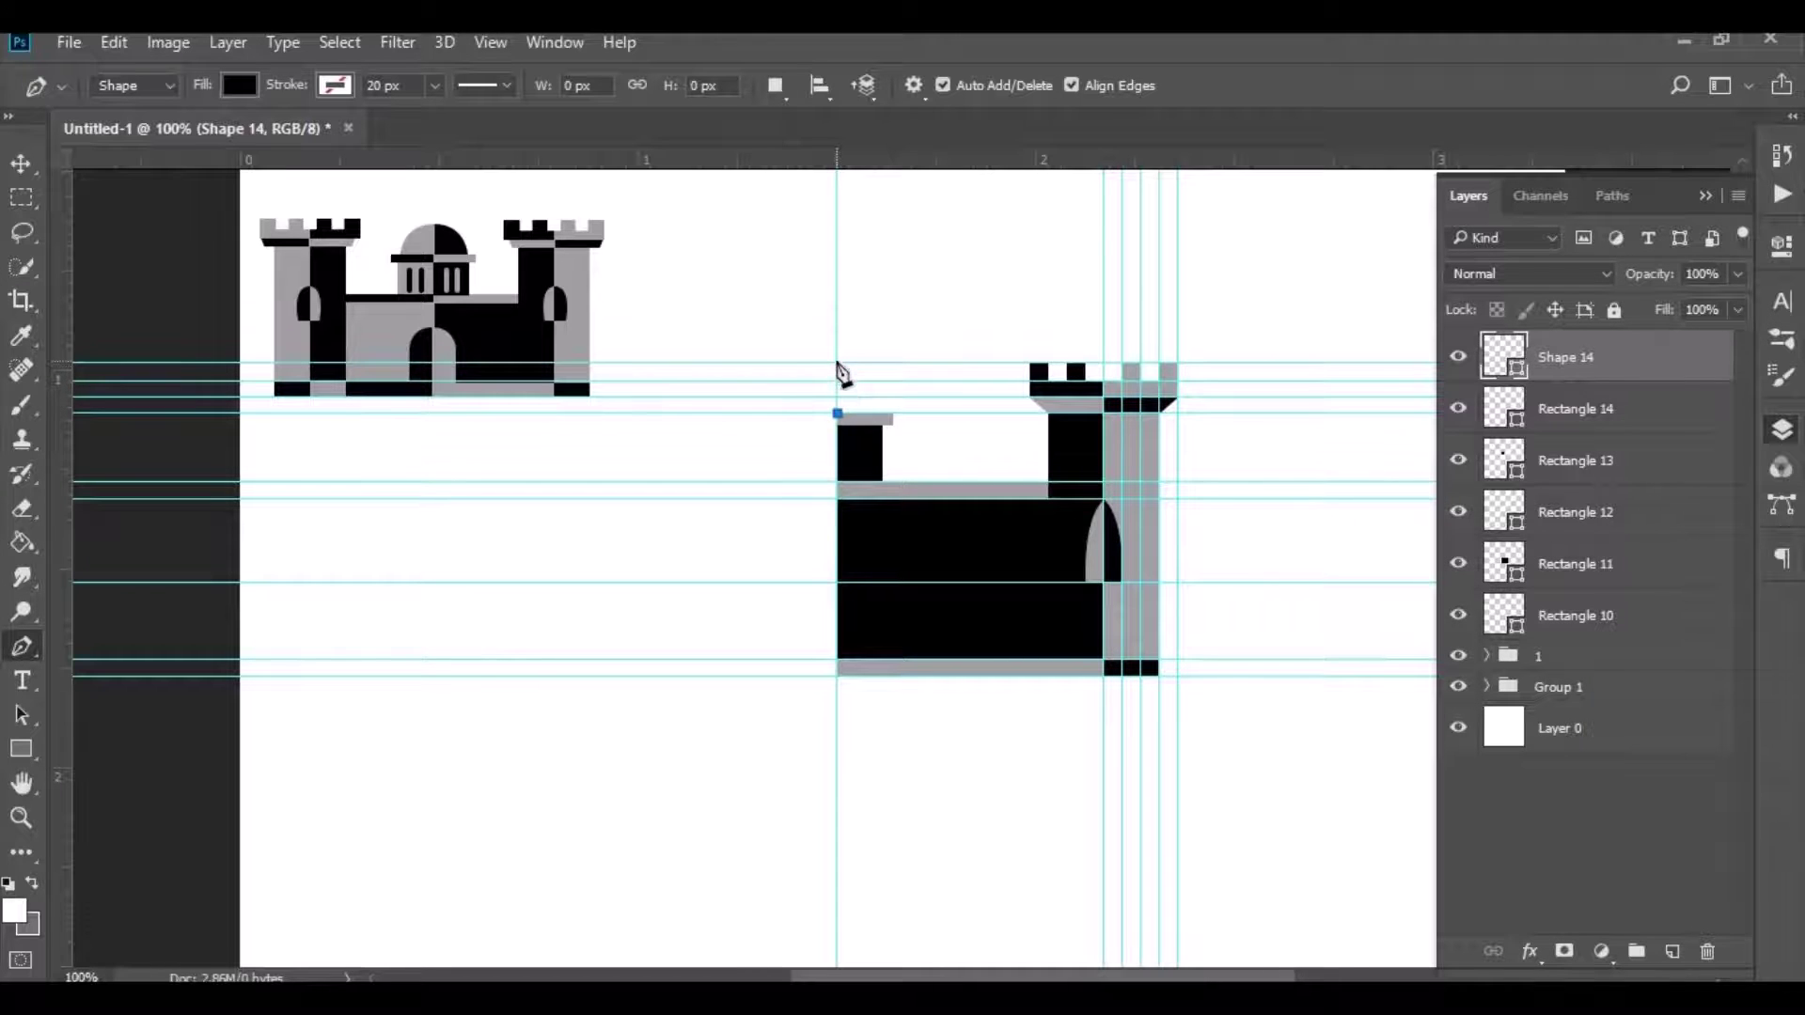
{"action": "left_click", "coordinate": [837, 362]}
{"action": "mouse_move", "coordinate": [882, 413]}
{"action": "left_mouse_down"}
{"action": "mouse_move", "coordinate": [881, 482]}
{"action": "mouse_move", "coordinate": [883, 460]}
{"action": "left_mouse_up"}
{"action": "left_click", "coordinate": [883, 414]}
{"action": "left_click", "coordinate": [838, 415]}
{"action": "left_click", "coordinate": [1527, 802]}
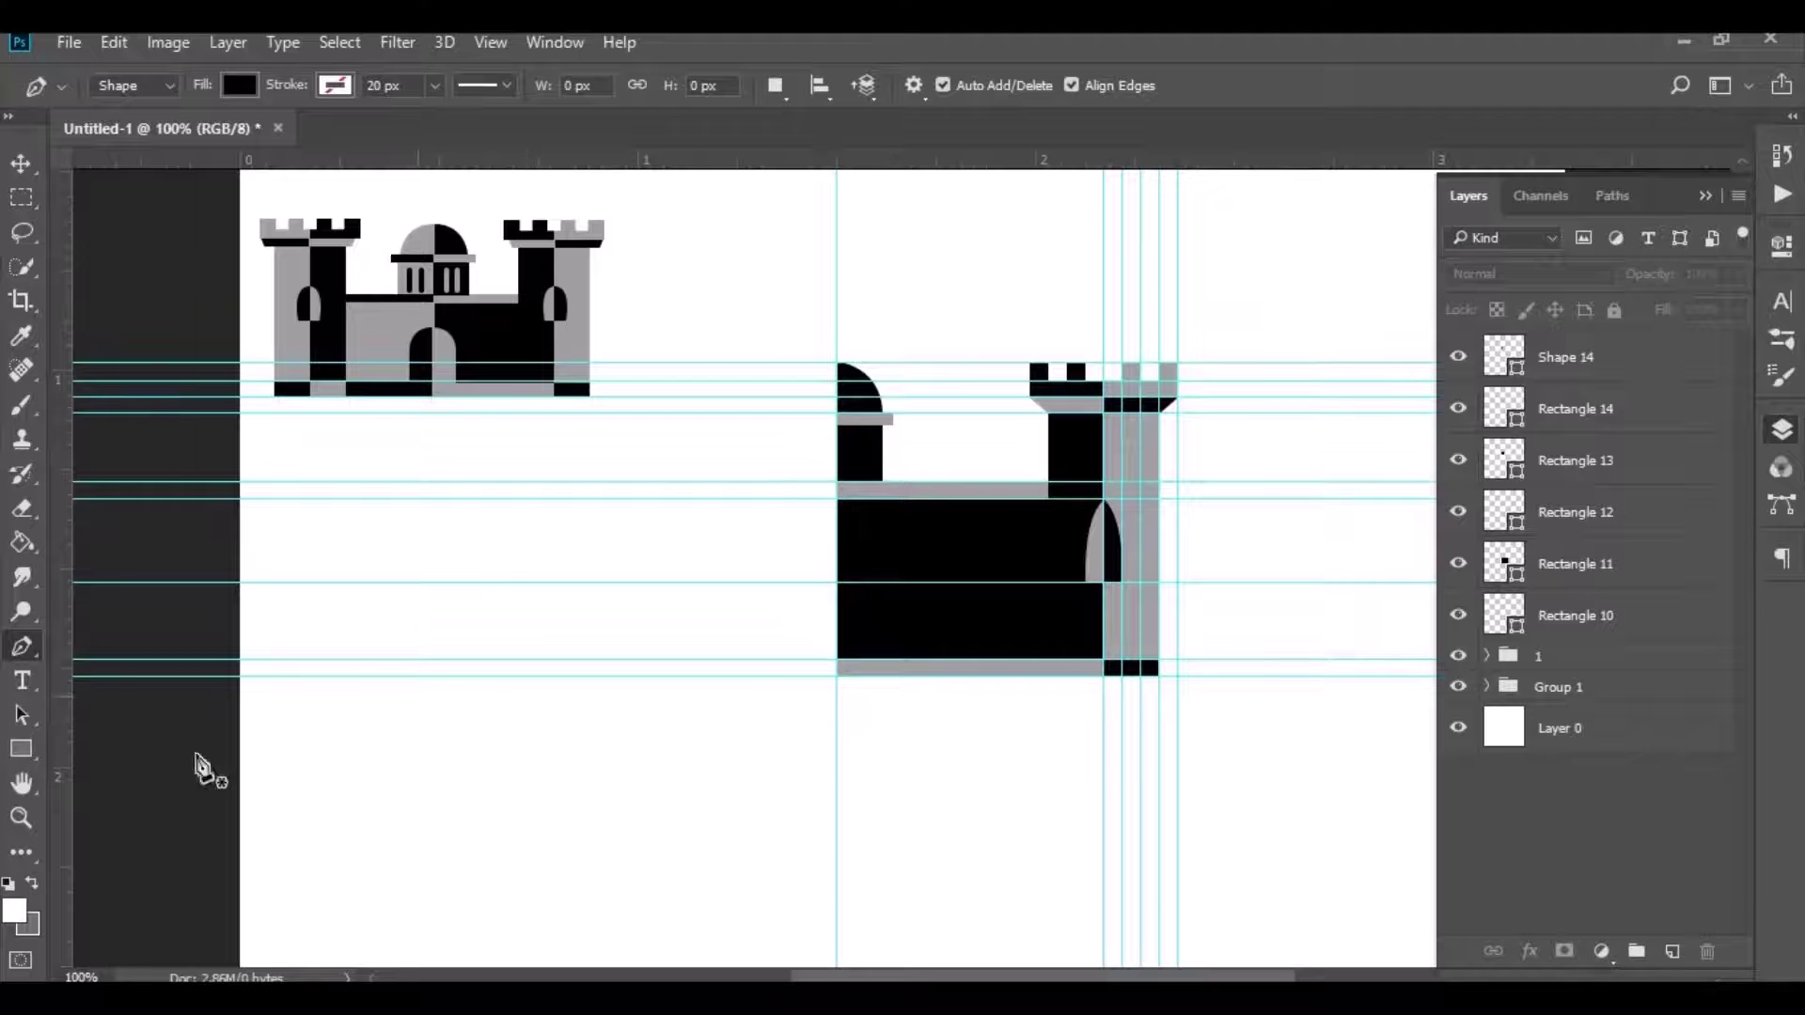
{"action": "left_click", "coordinate": [22, 750]}
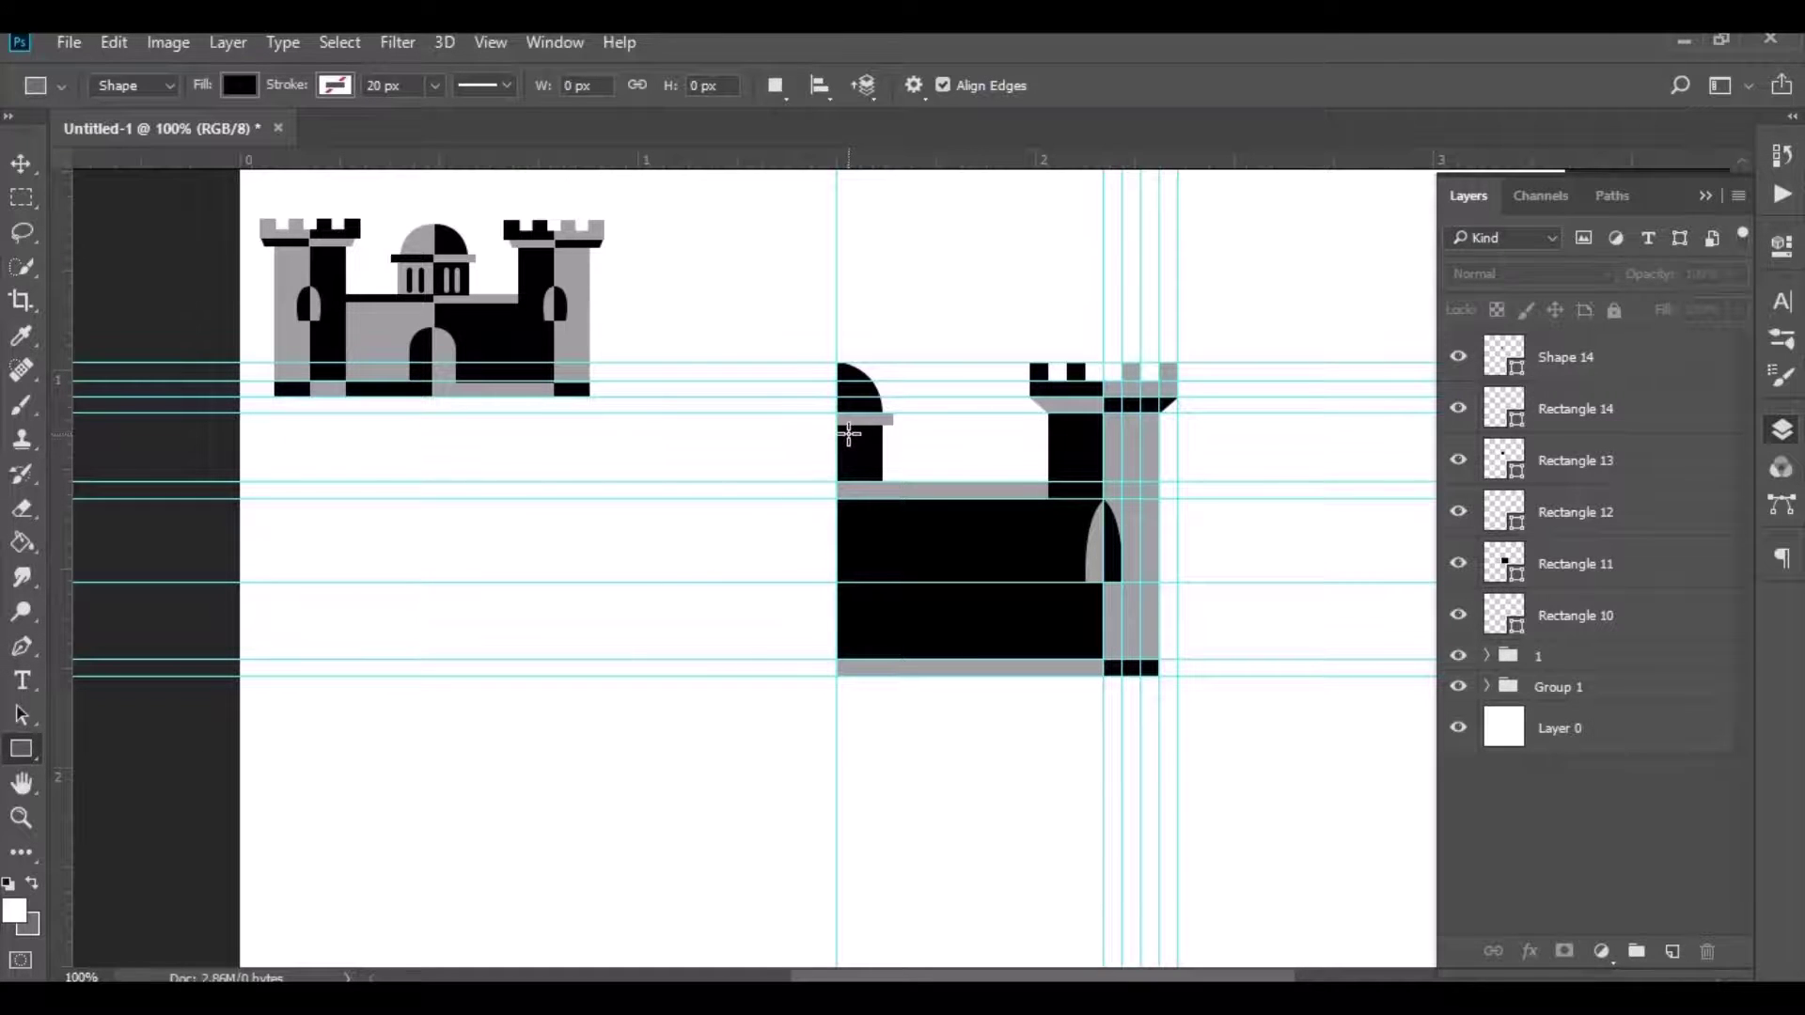
Step: Draw a 7×30 px window bar in the turret, filled with grey a0a0a0
{"action": "left_click_drag", "start_coordinate": [848, 434], "coordinate": [861, 468]}
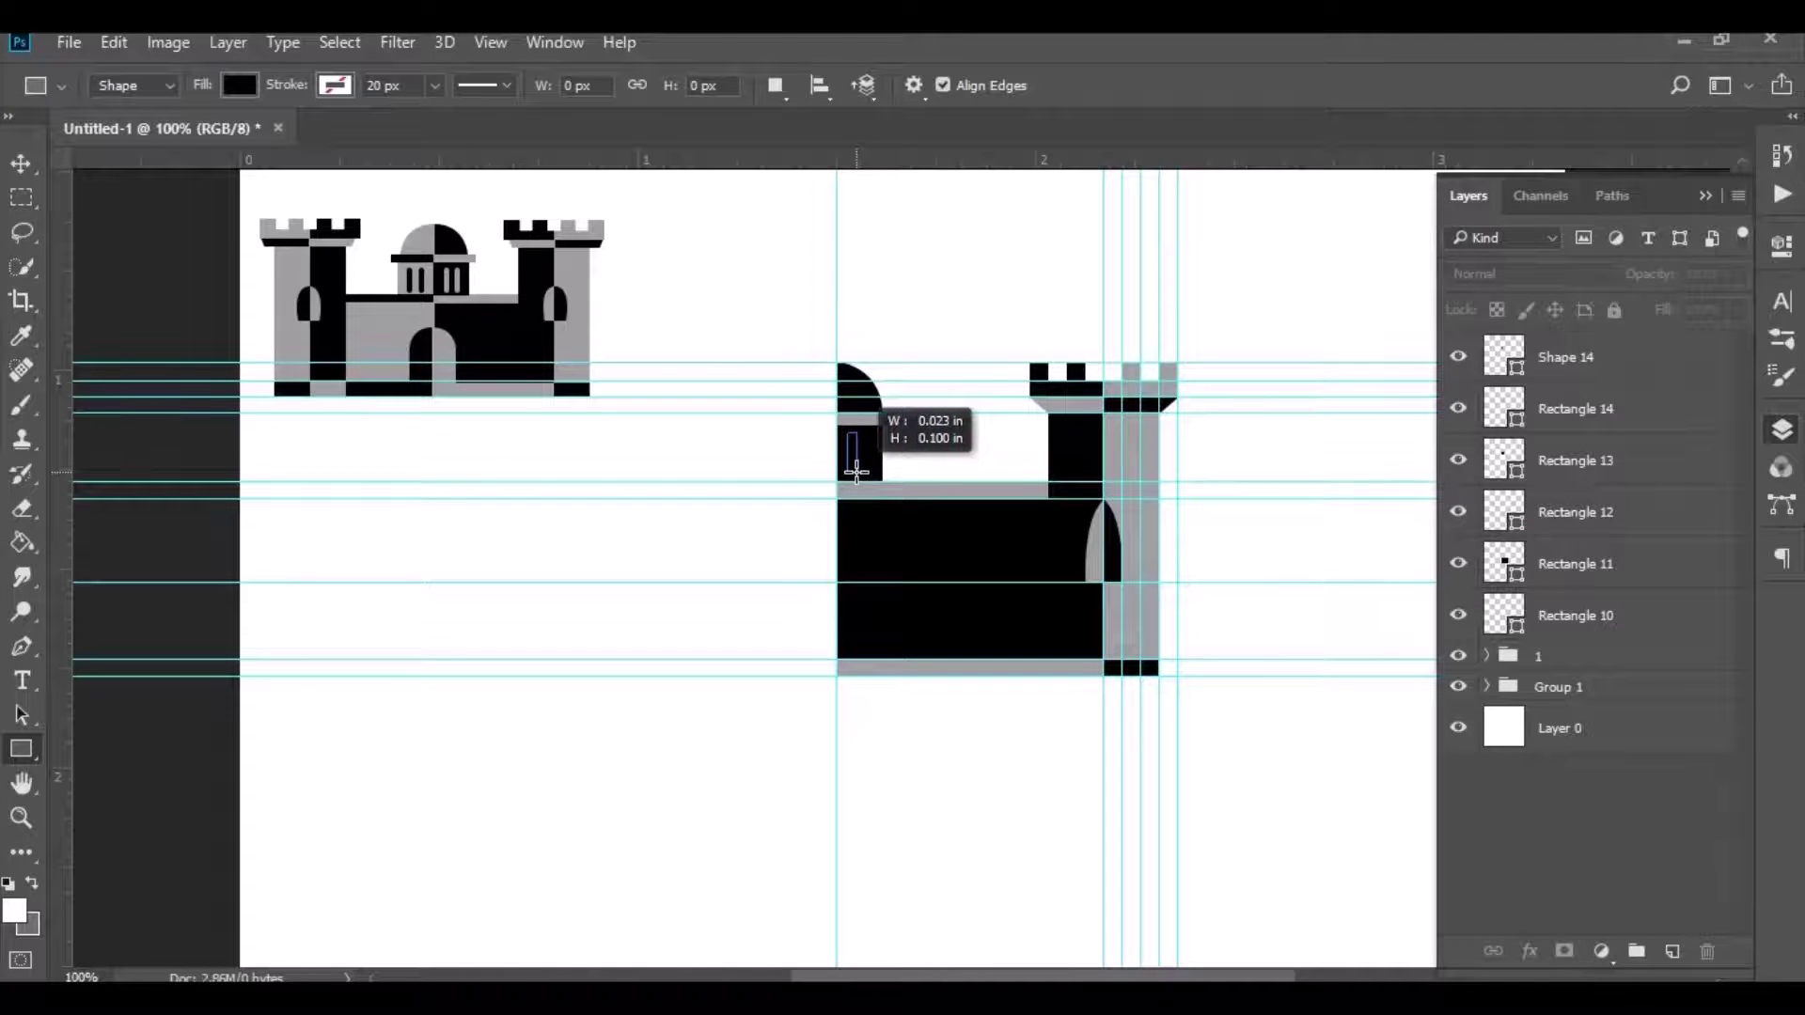
{"action": "left_click_drag", "start_coordinate": [861, 468], "coordinate": [856, 471]}
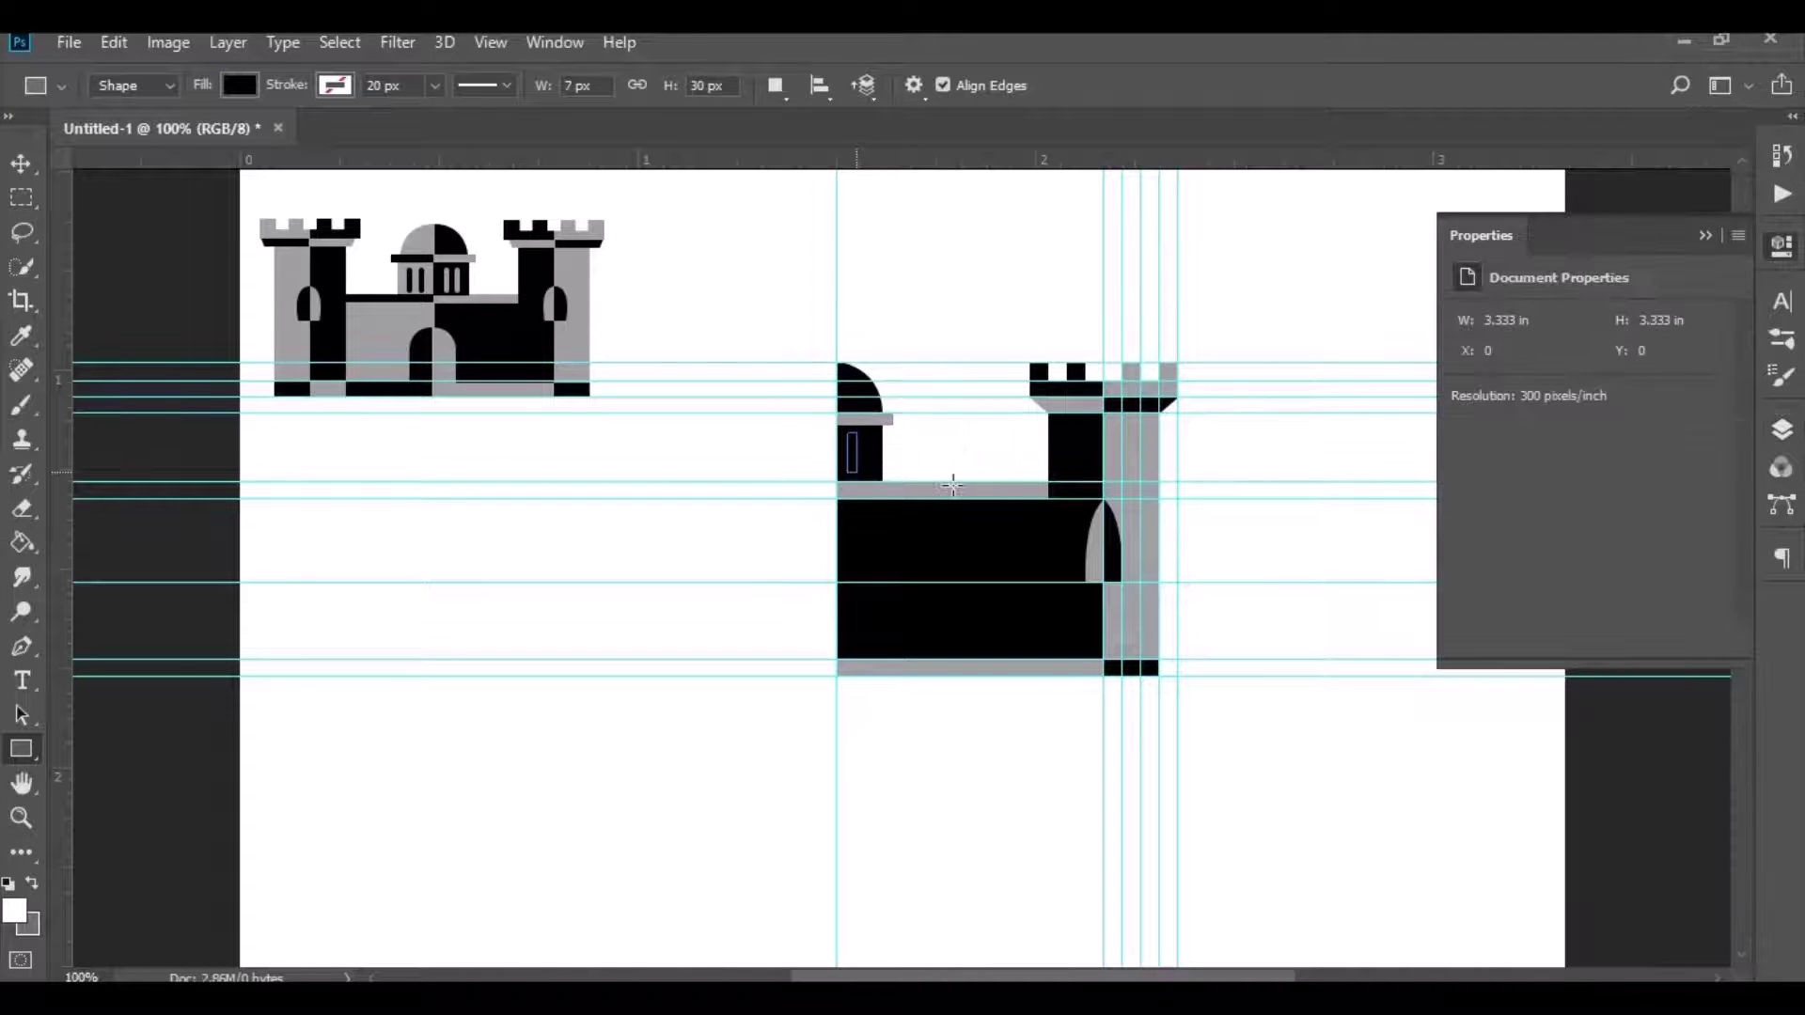
{"action": "left_click", "coordinate": [1776, 438]}
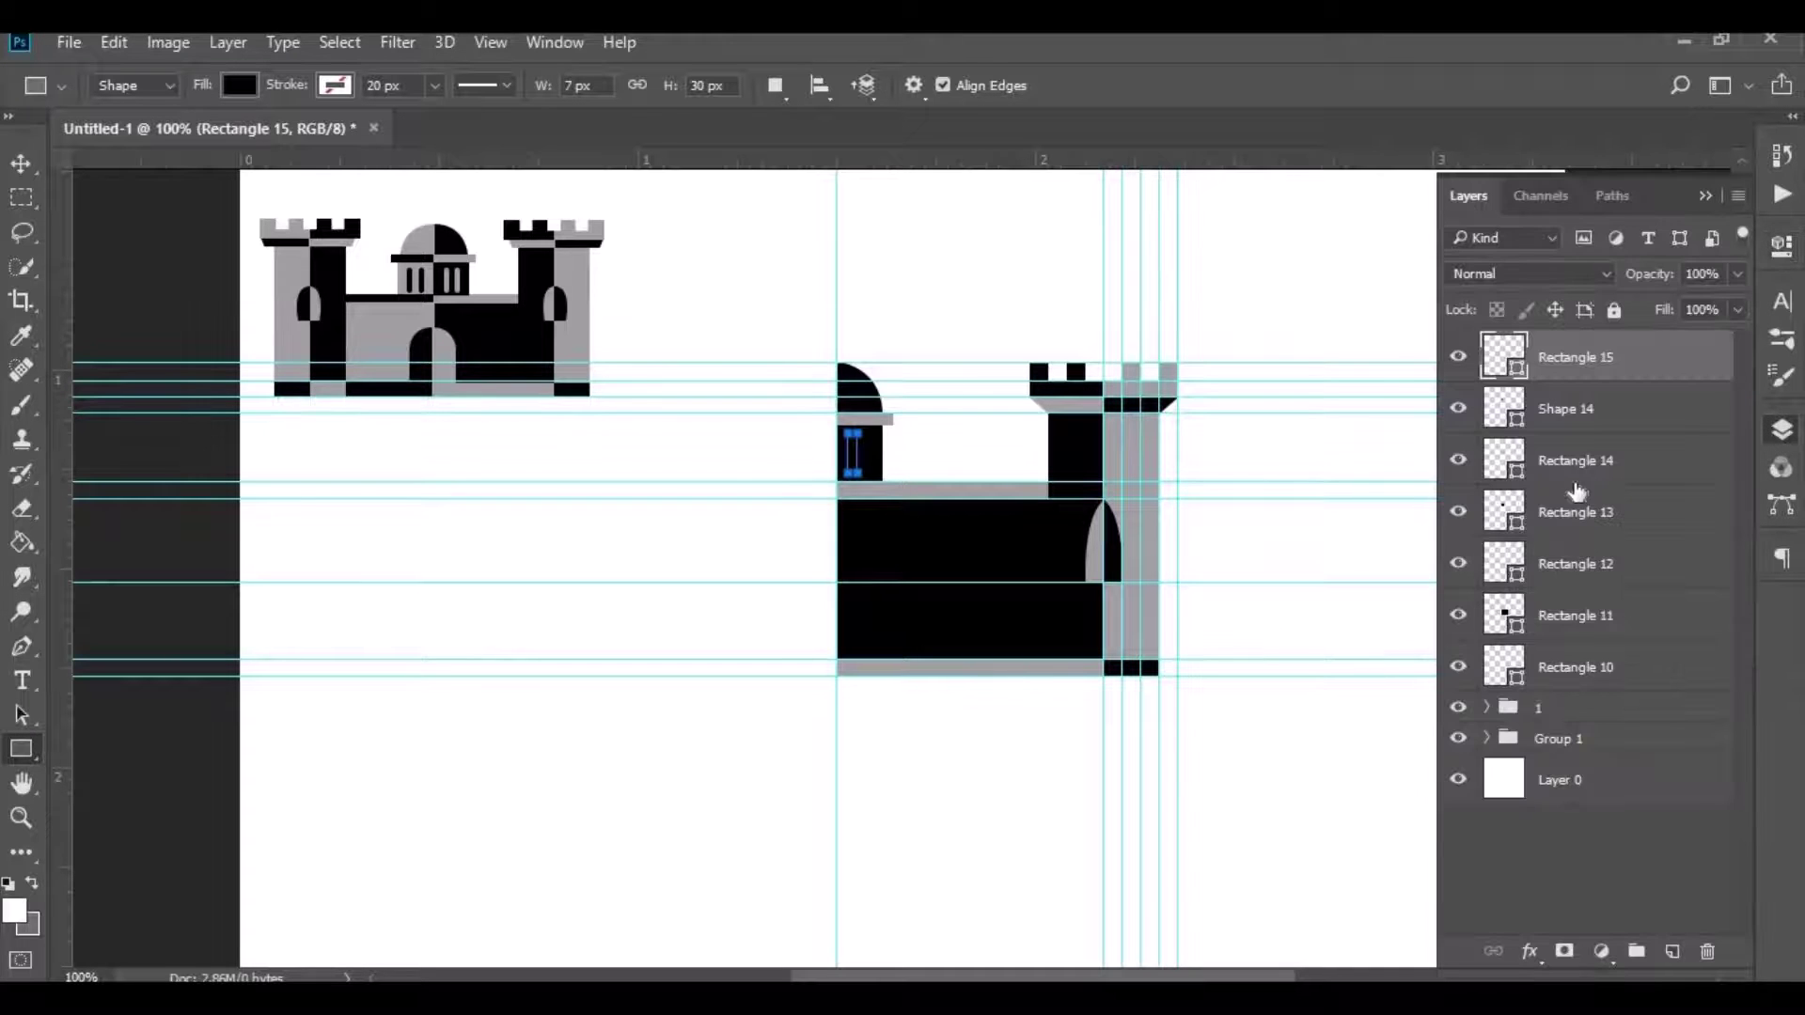
{"action": "double_click", "coordinate": [1494, 357]}
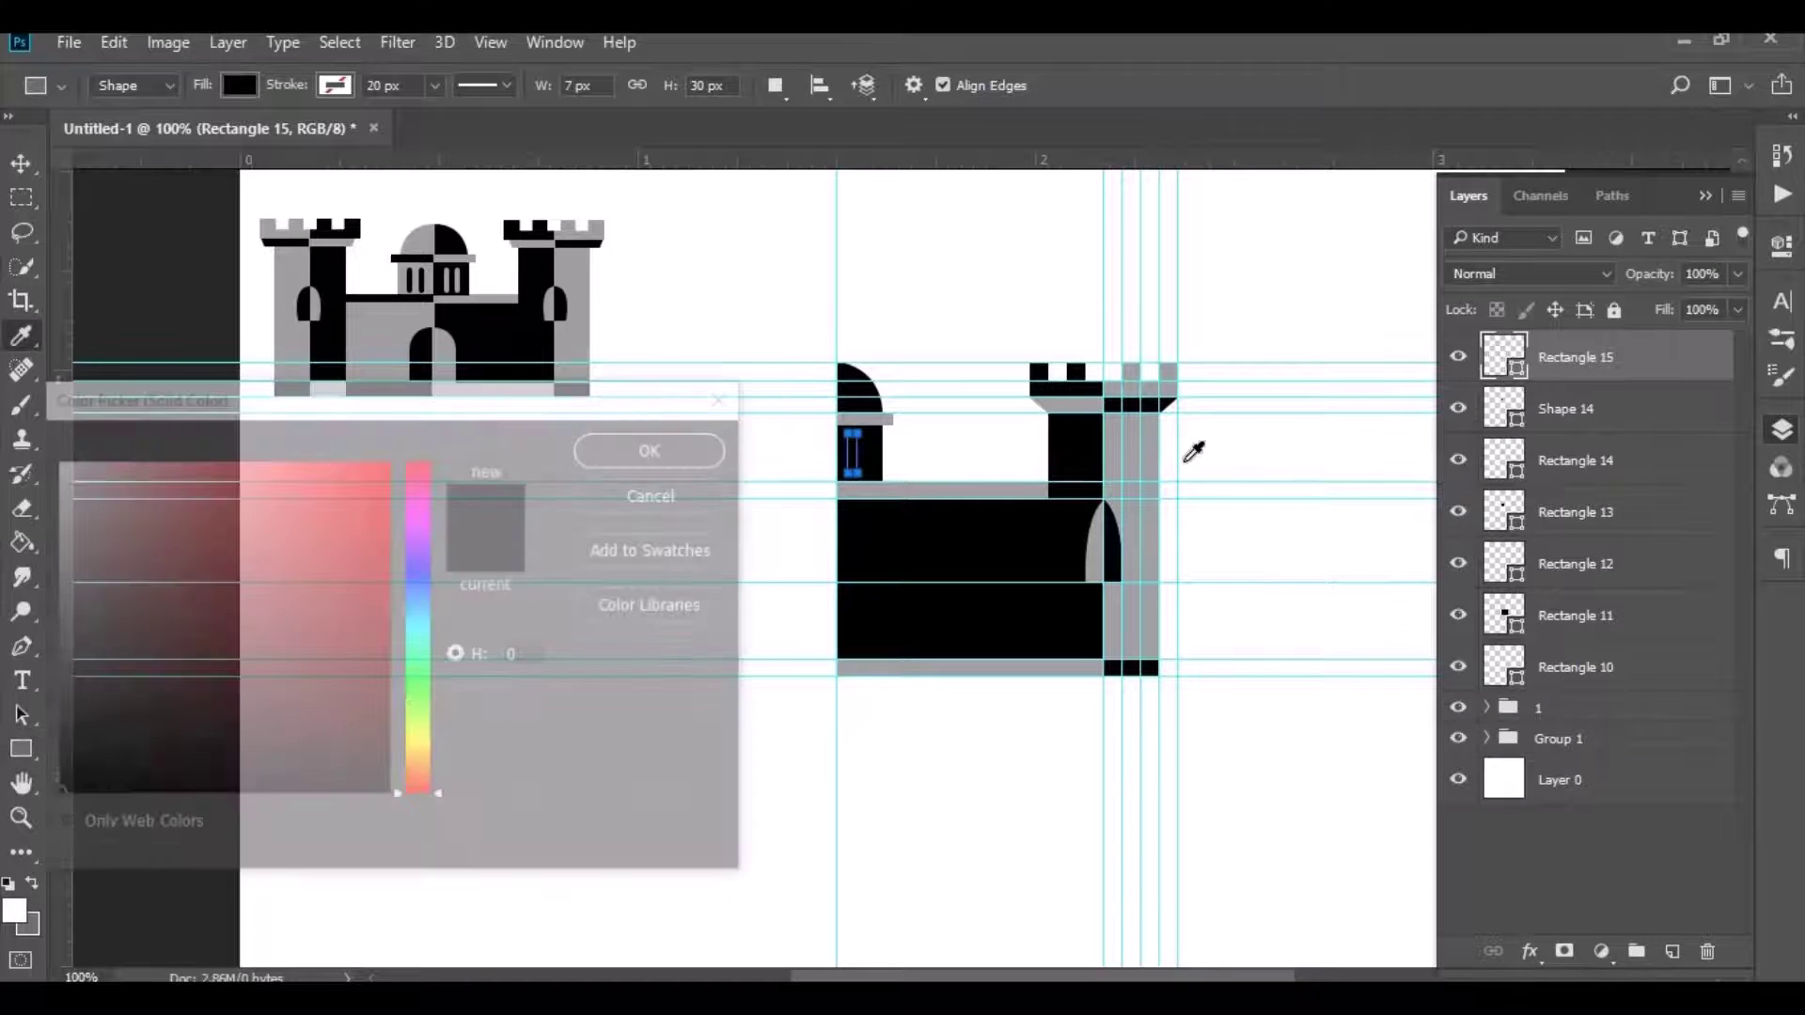
{"action": "left_click", "coordinate": [1130, 470]}
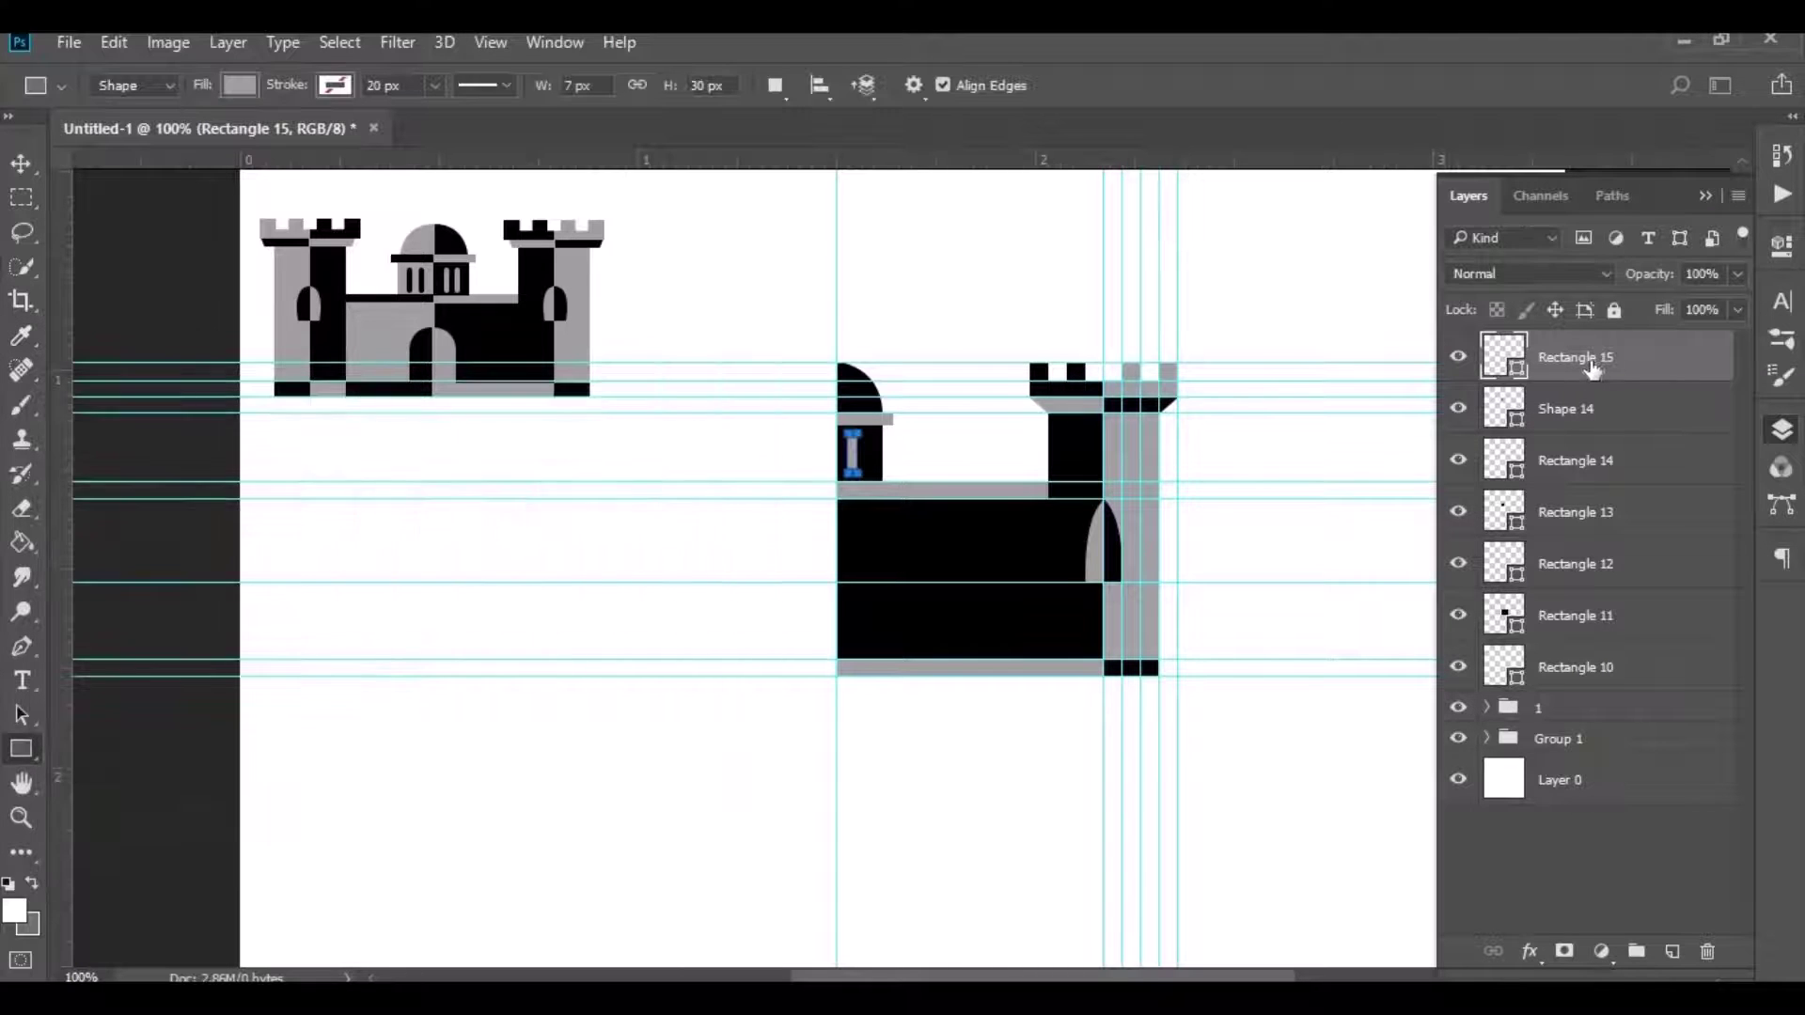
Step: Duplicate the window bar and nudge the copy right beside the original
{"action": "left_click_drag", "start_coordinate": [1579, 362], "coordinate": [1674, 950]}
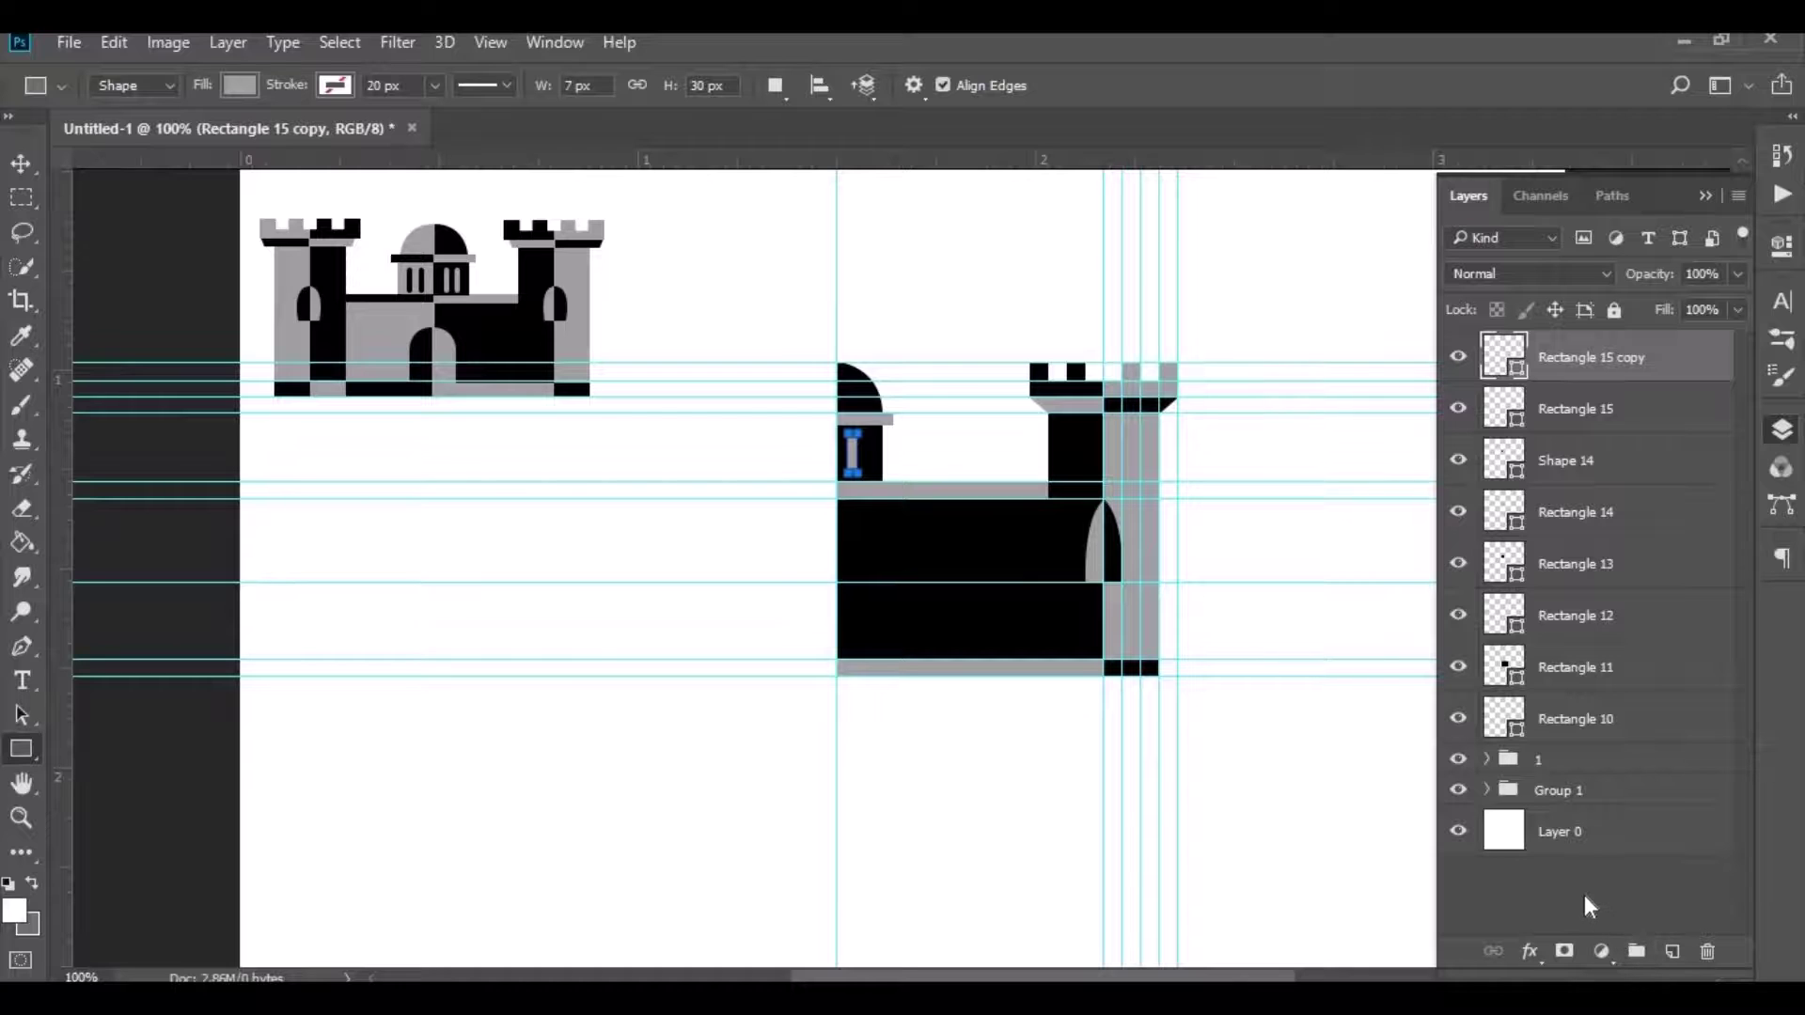
{"action": "left_click", "coordinate": [18, 165]}
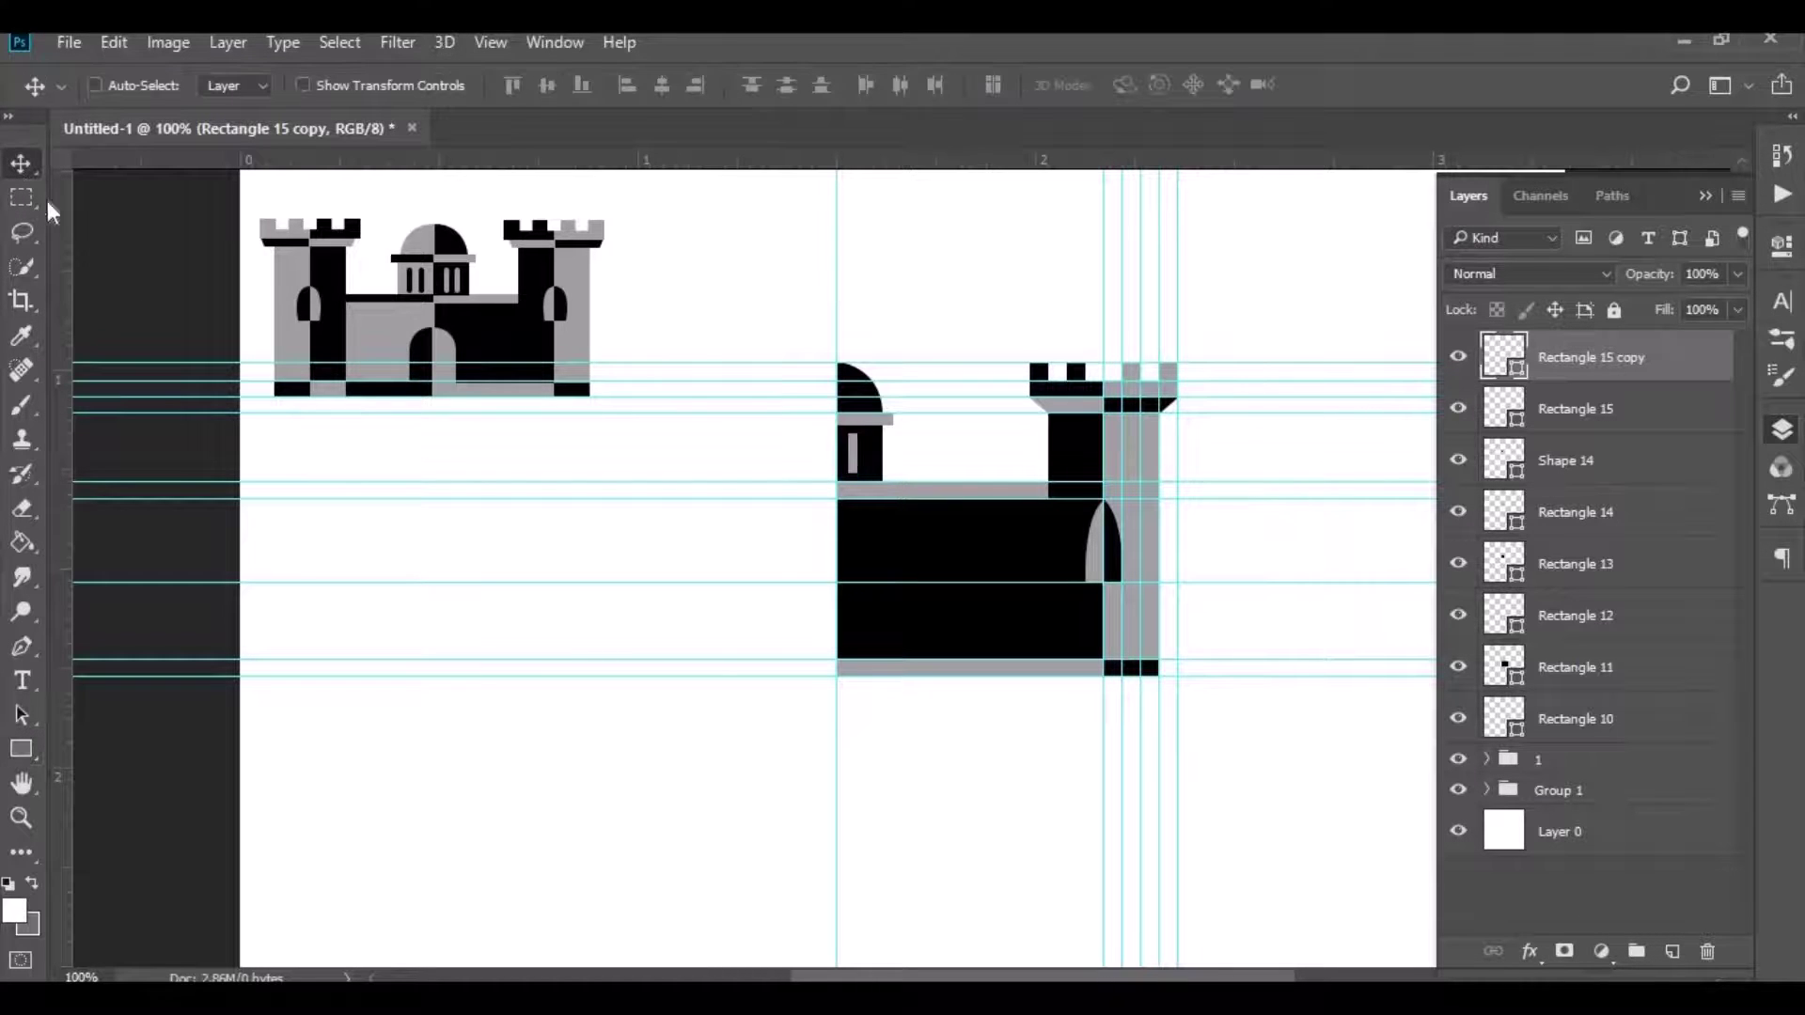
{"action": "key", "text": "Right"}
{"action": "key", "text": "Right"}
{"action": "key", "text": "Right"}
{"action": "key", "text": "Right"}
{"action": "key", "text": "Right"}
{"action": "key", "text": "Right"}
{"action": "key", "text": "Right"}
{"action": "key", "text": "Right"}
{"action": "key", "text": "ctrl"}
{"action": "left_click", "coordinate": [1546, 423], "text": "ctrl"}
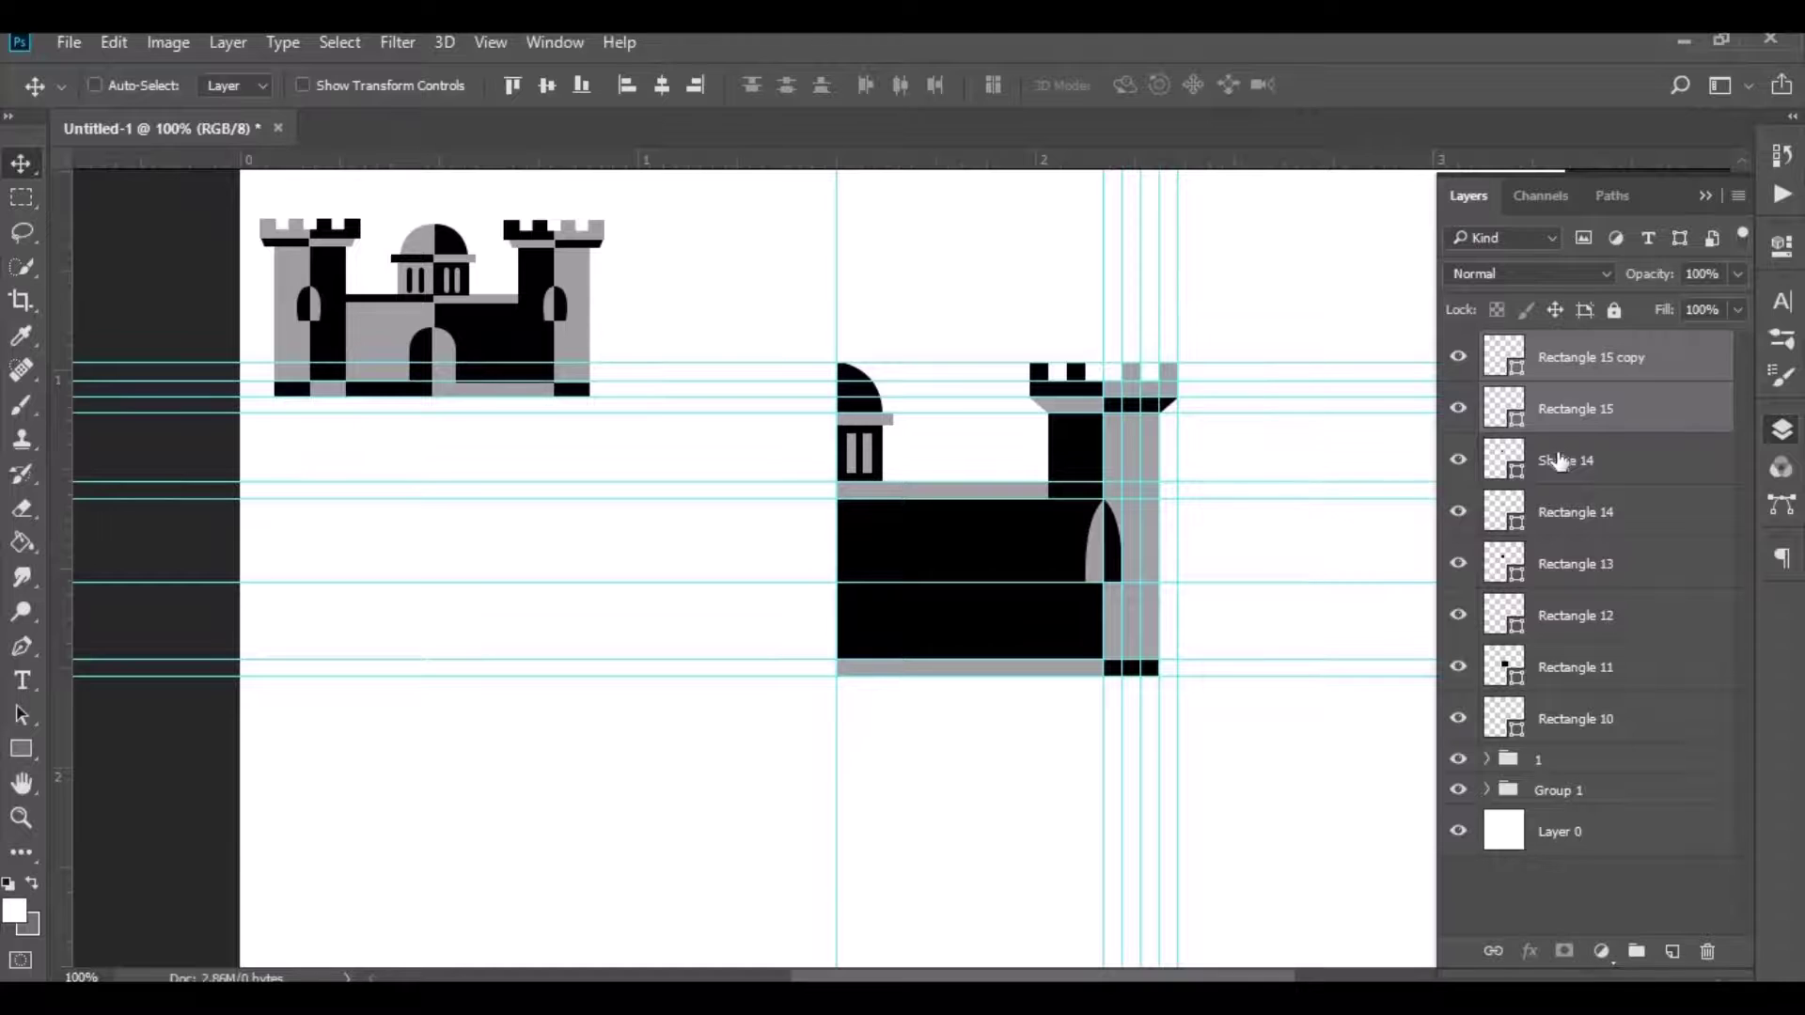
{"action": "left_click", "coordinate": [1577, 374]}
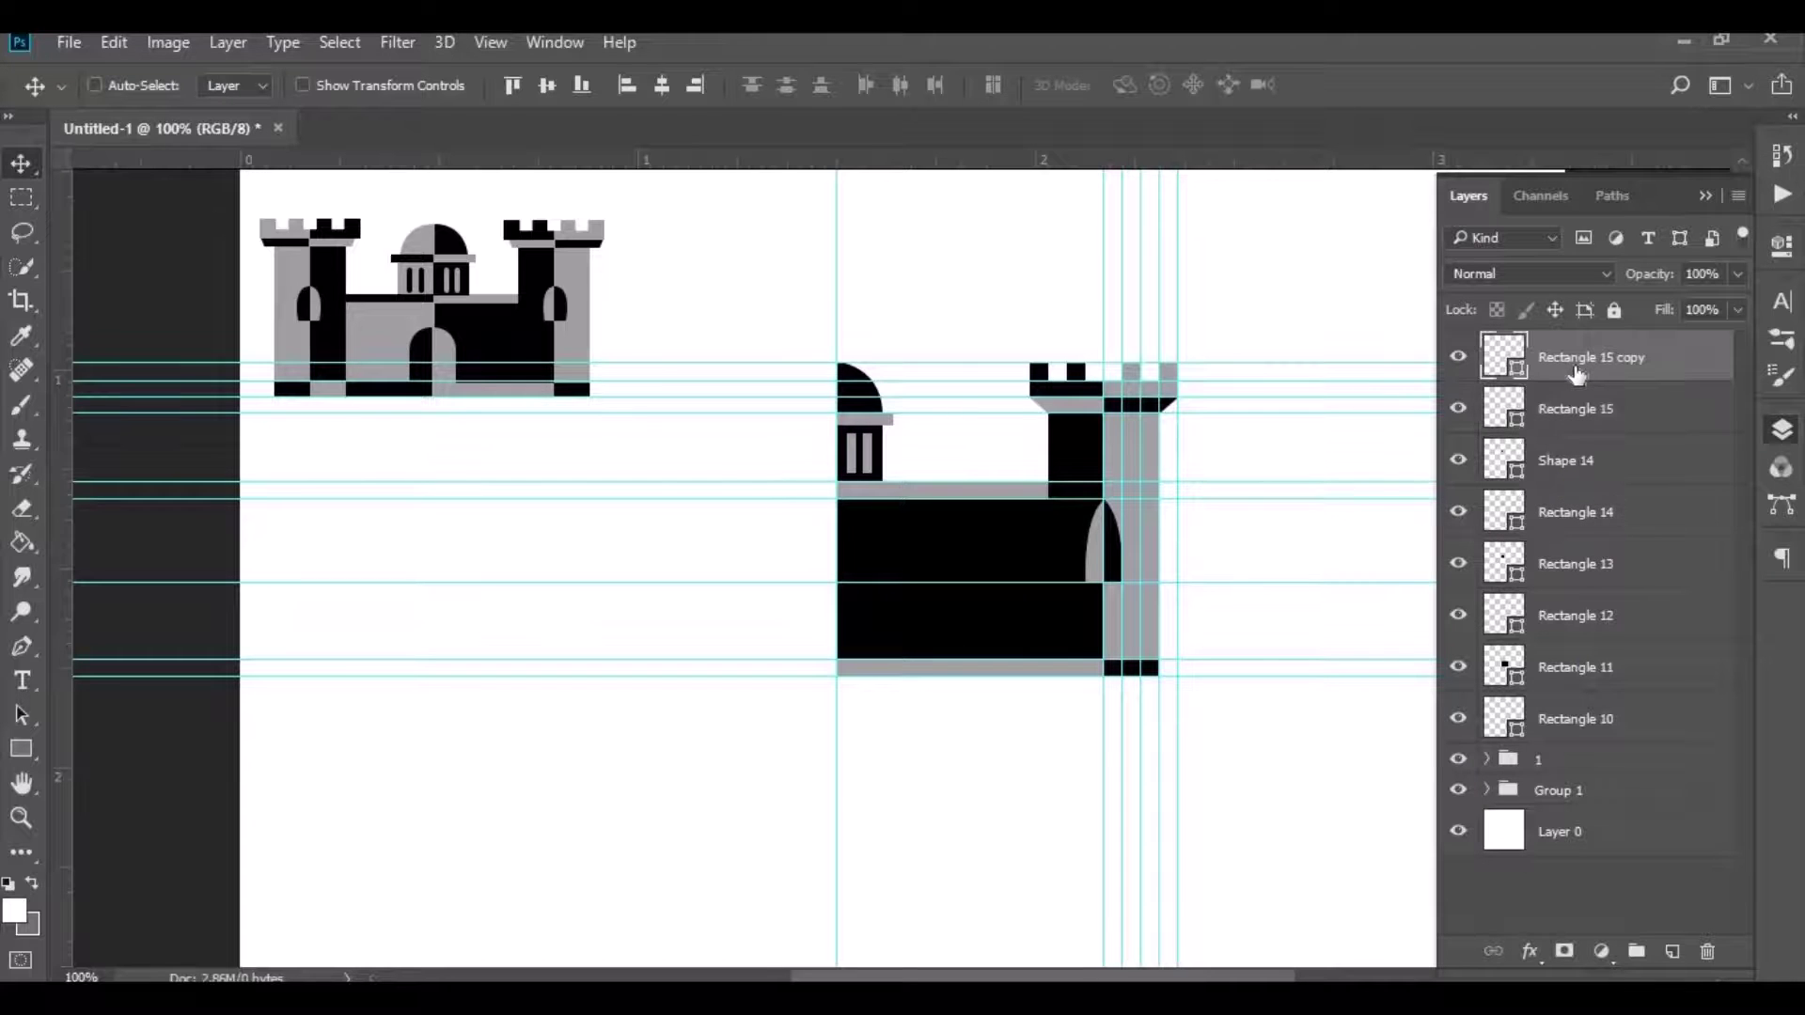
{"action": "left_click", "coordinate": [1570, 728], "text": "shift"}
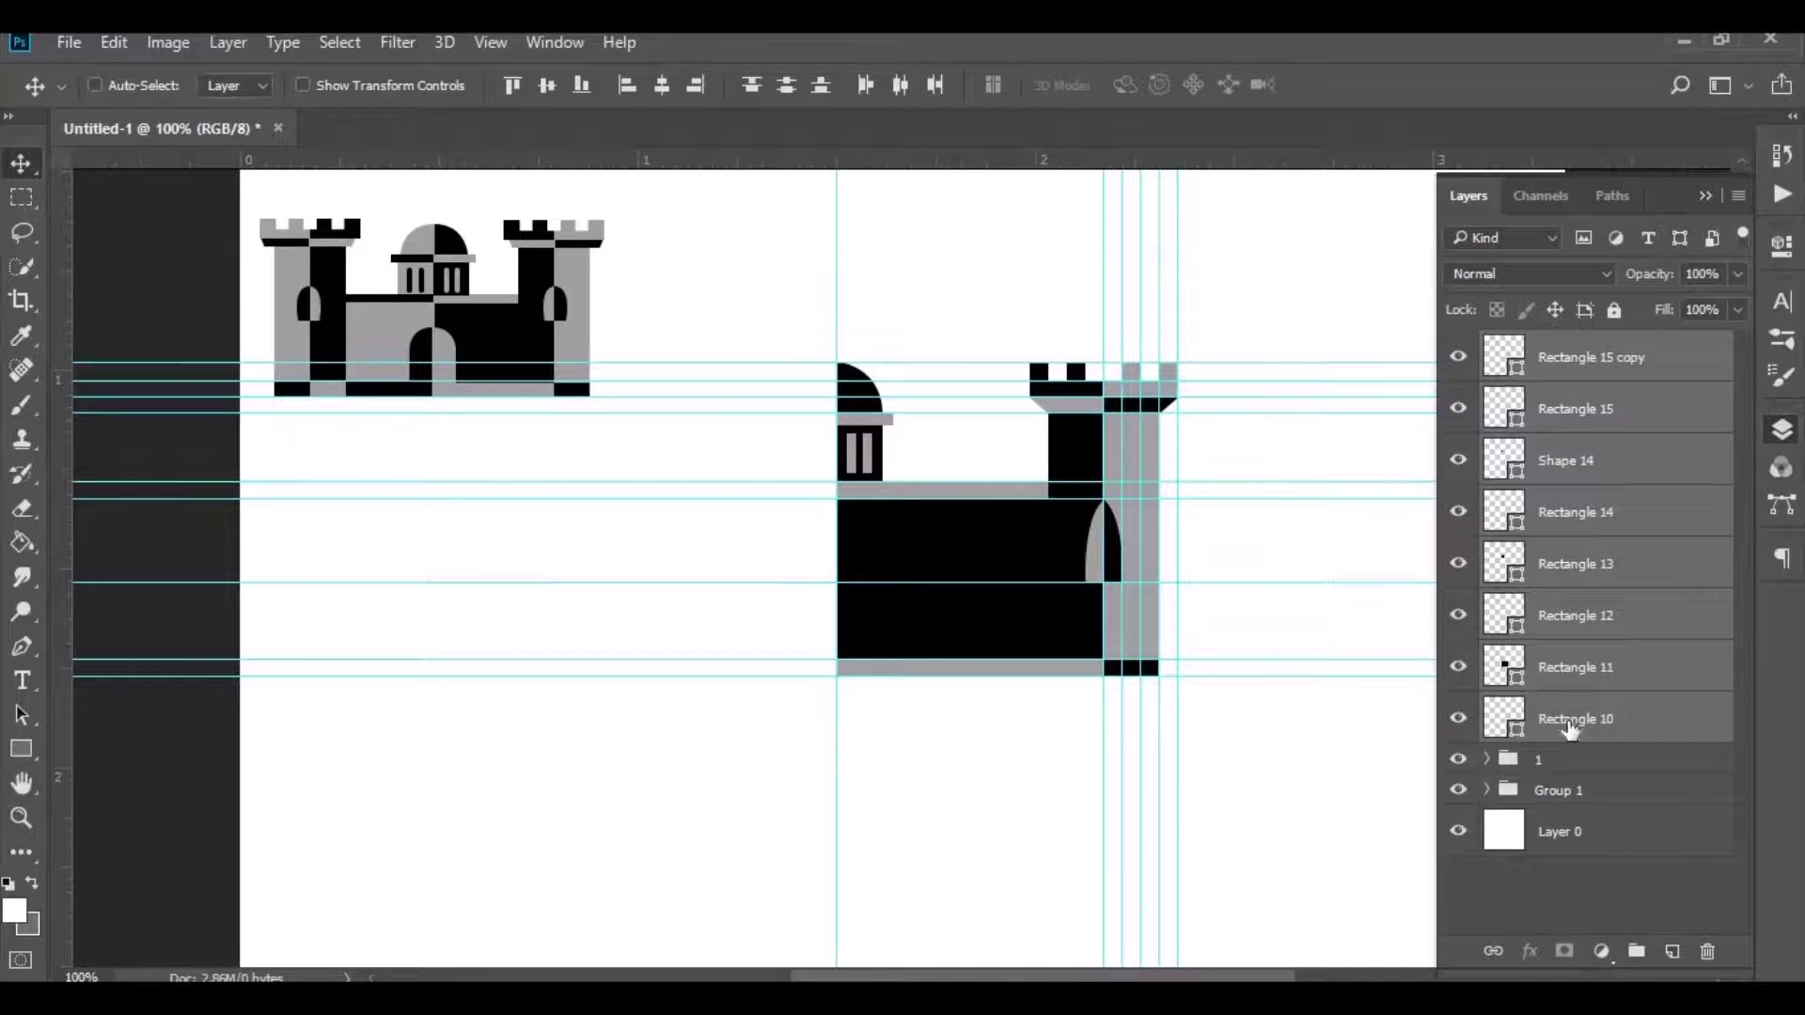
{"action": "left_click", "coordinate": [1569, 728]}
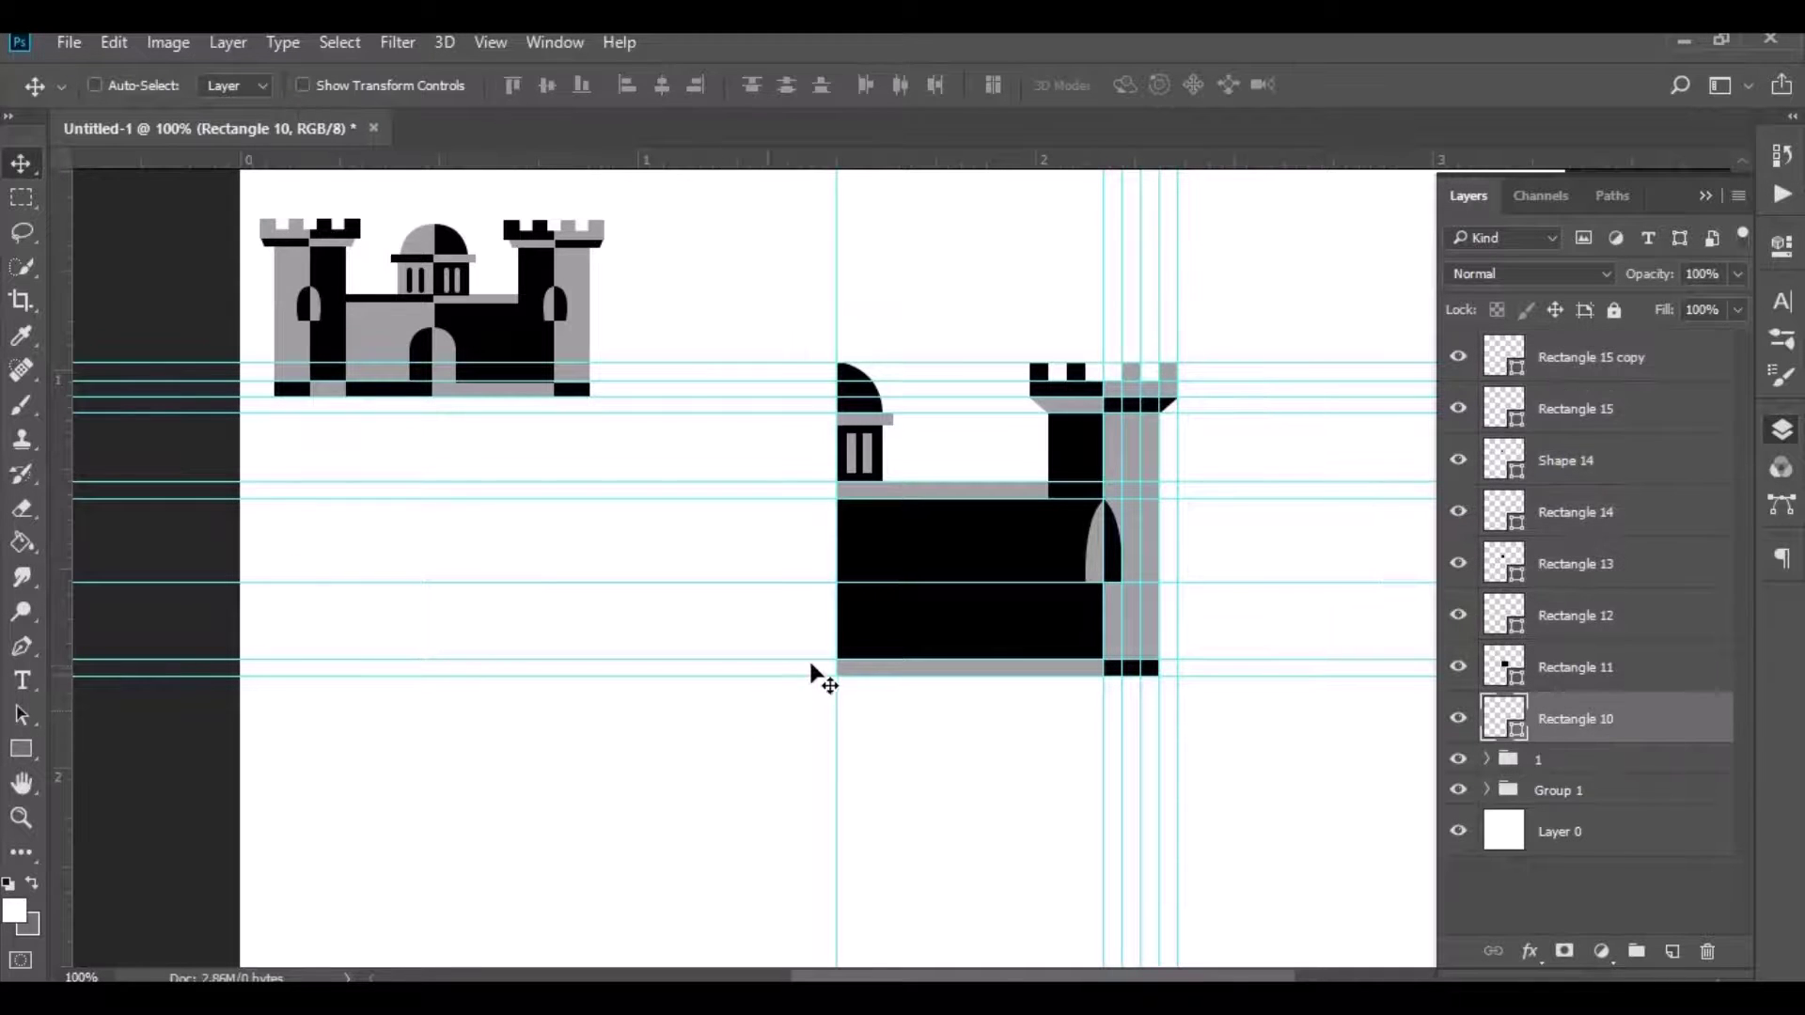
Step: Draw a curved quarter-arch path from the base at the wall's left end, filled grey
{"action": "left_click", "coordinate": [21, 646]}
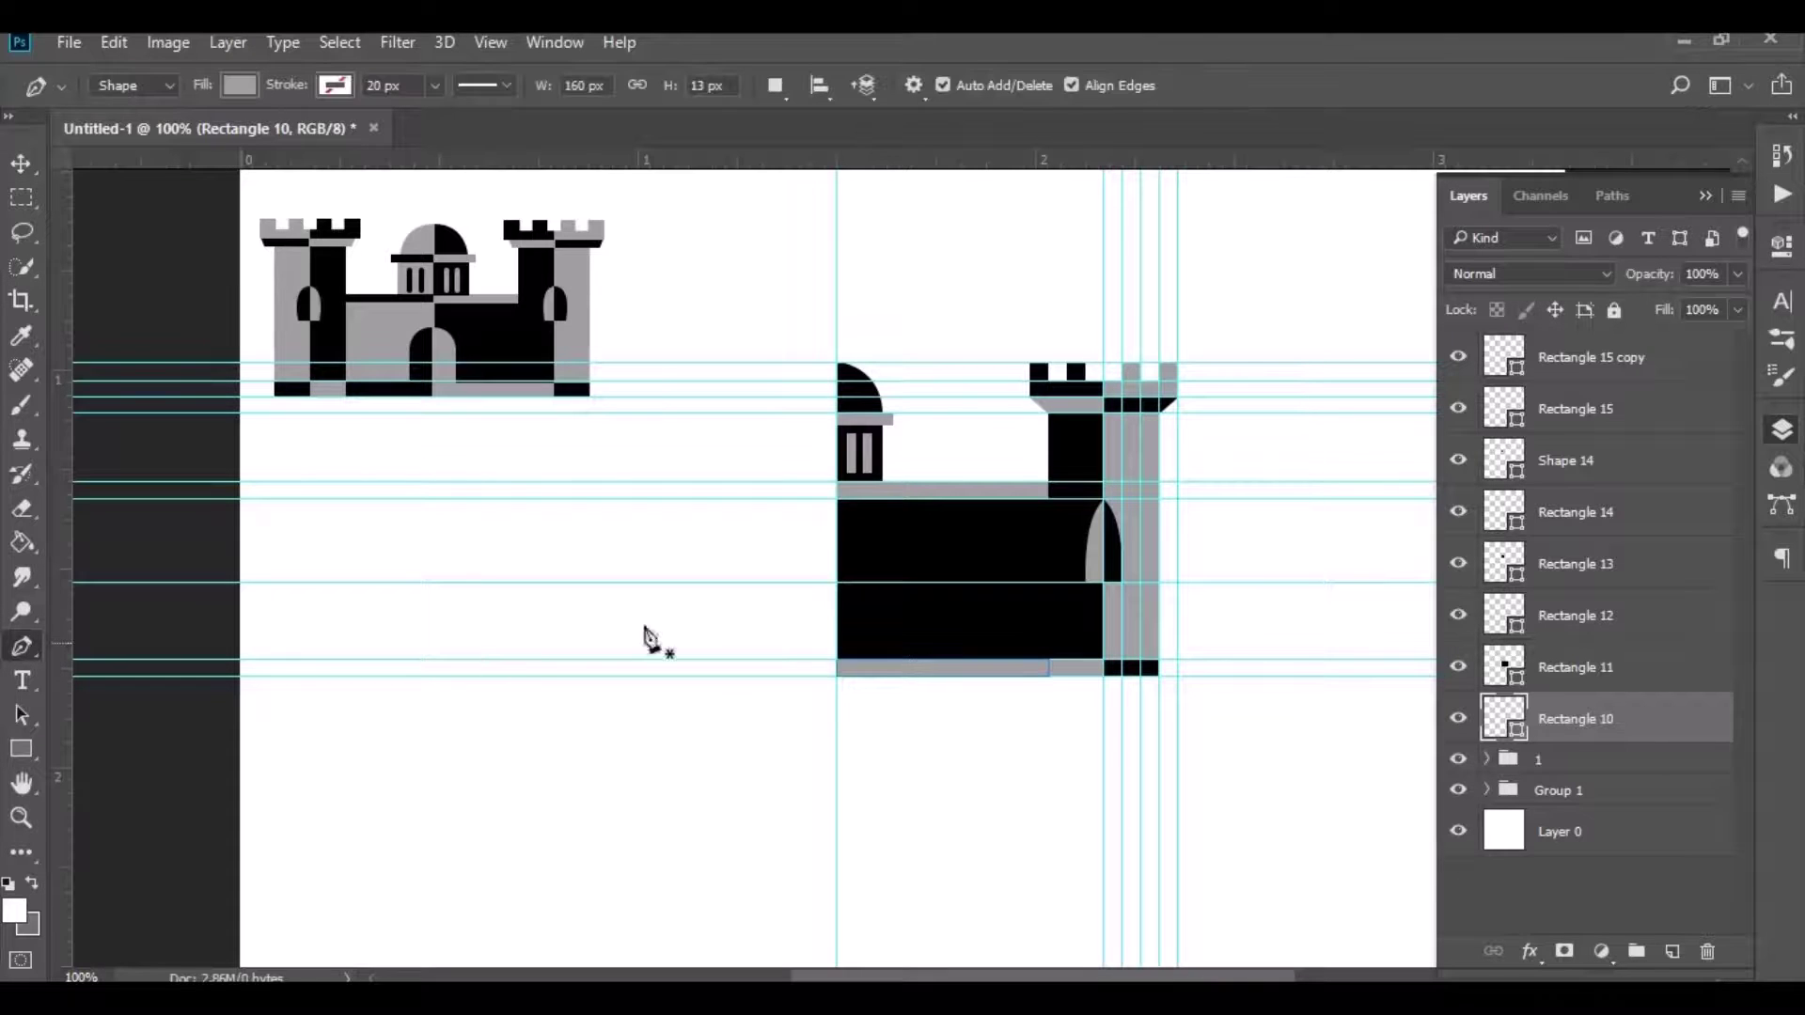
{"action": "left_click", "coordinate": [838, 660]}
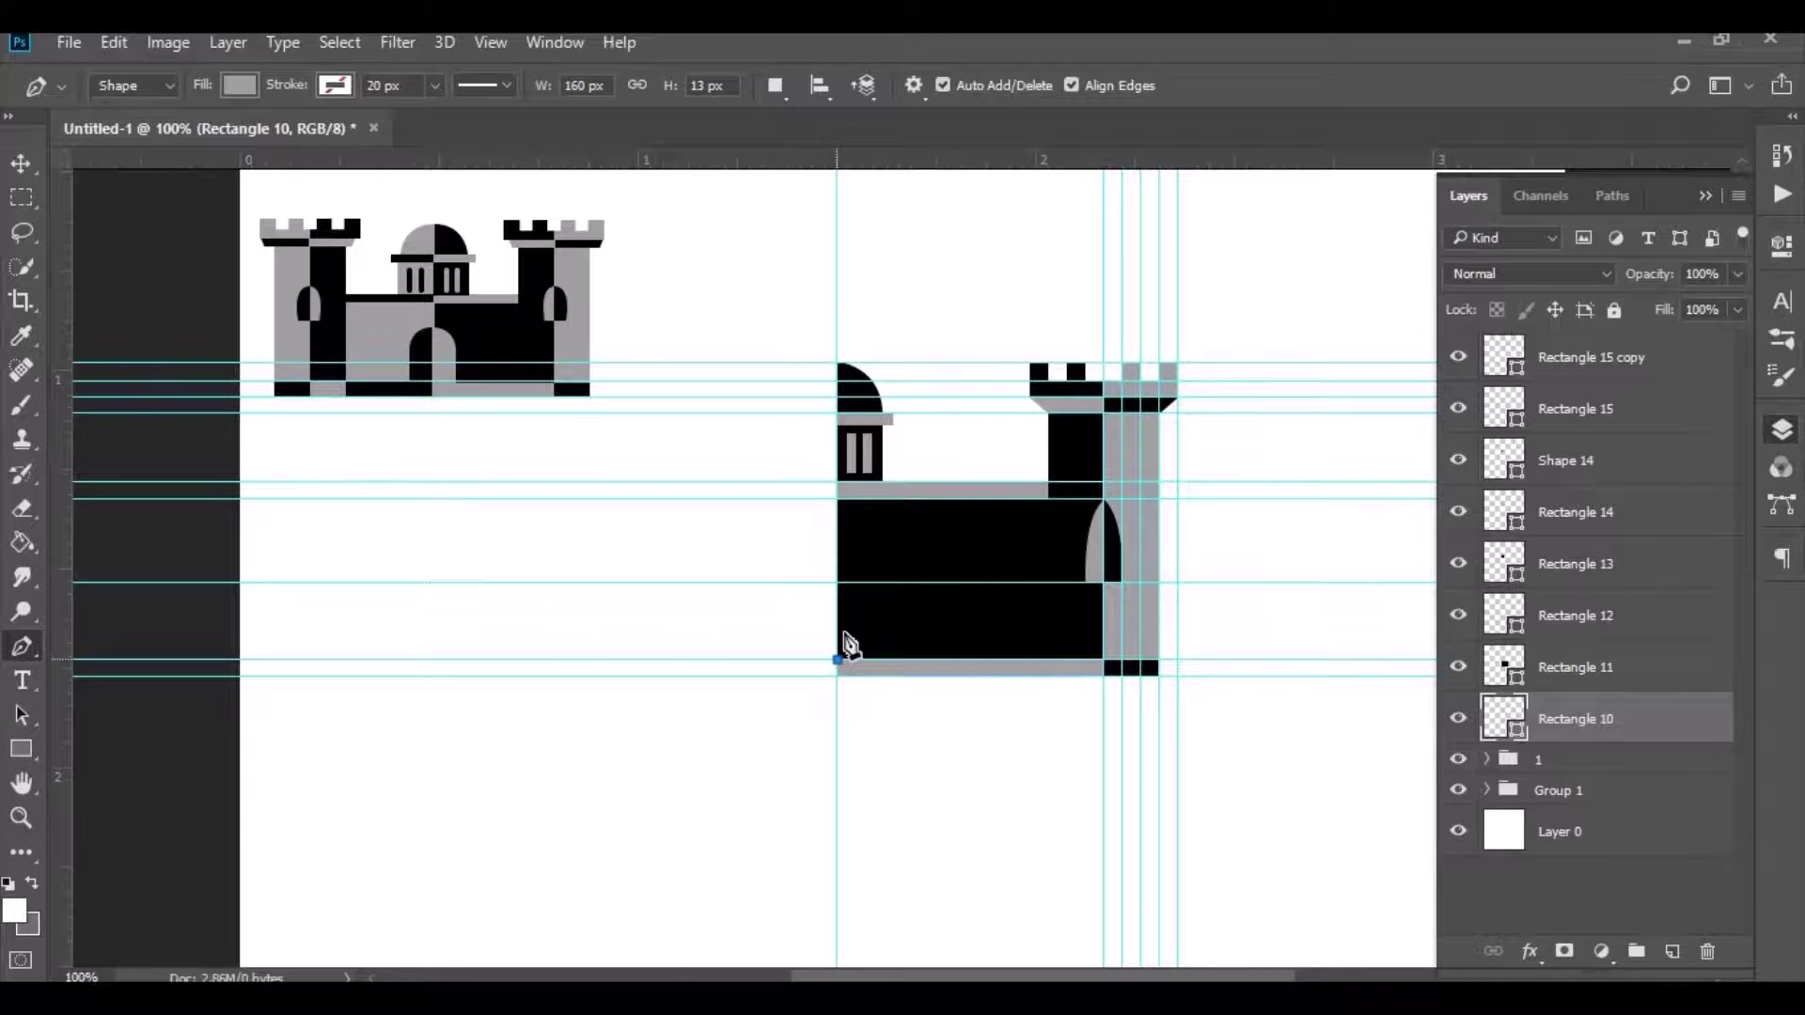
{"action": "left_click", "coordinate": [838, 582]}
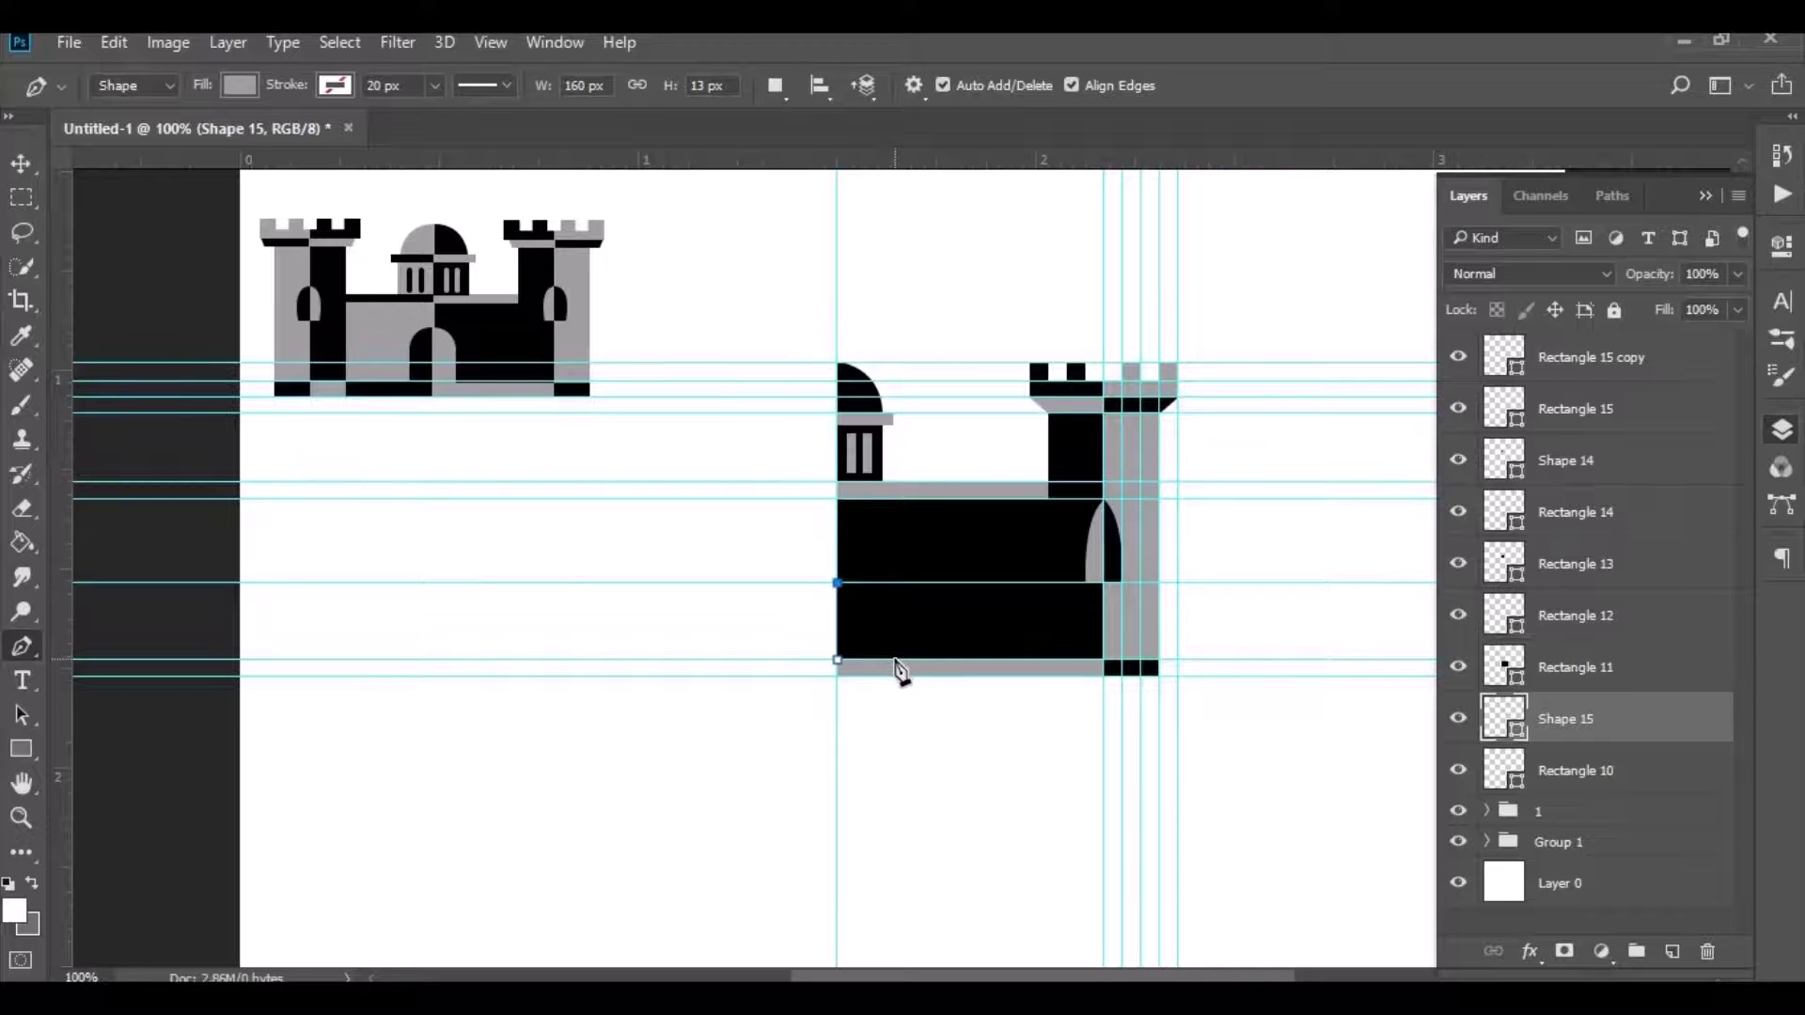
{"action": "mouse_move", "coordinate": [894, 660]}
{"action": "left_mouse_down"}
{"action": "mouse_move", "coordinate": [873, 770]}
{"action": "mouse_move", "coordinate": [890, 752]}
{"action": "left_mouse_up"}
{"action": "left_click_drag", "start_coordinate": [889, 750], "coordinate": [890, 751]}
{"action": "left_click", "coordinate": [896, 663]}
{"action": "left_click", "coordinate": [837, 661]}
{"action": "double_click", "coordinate": [1501, 716]}
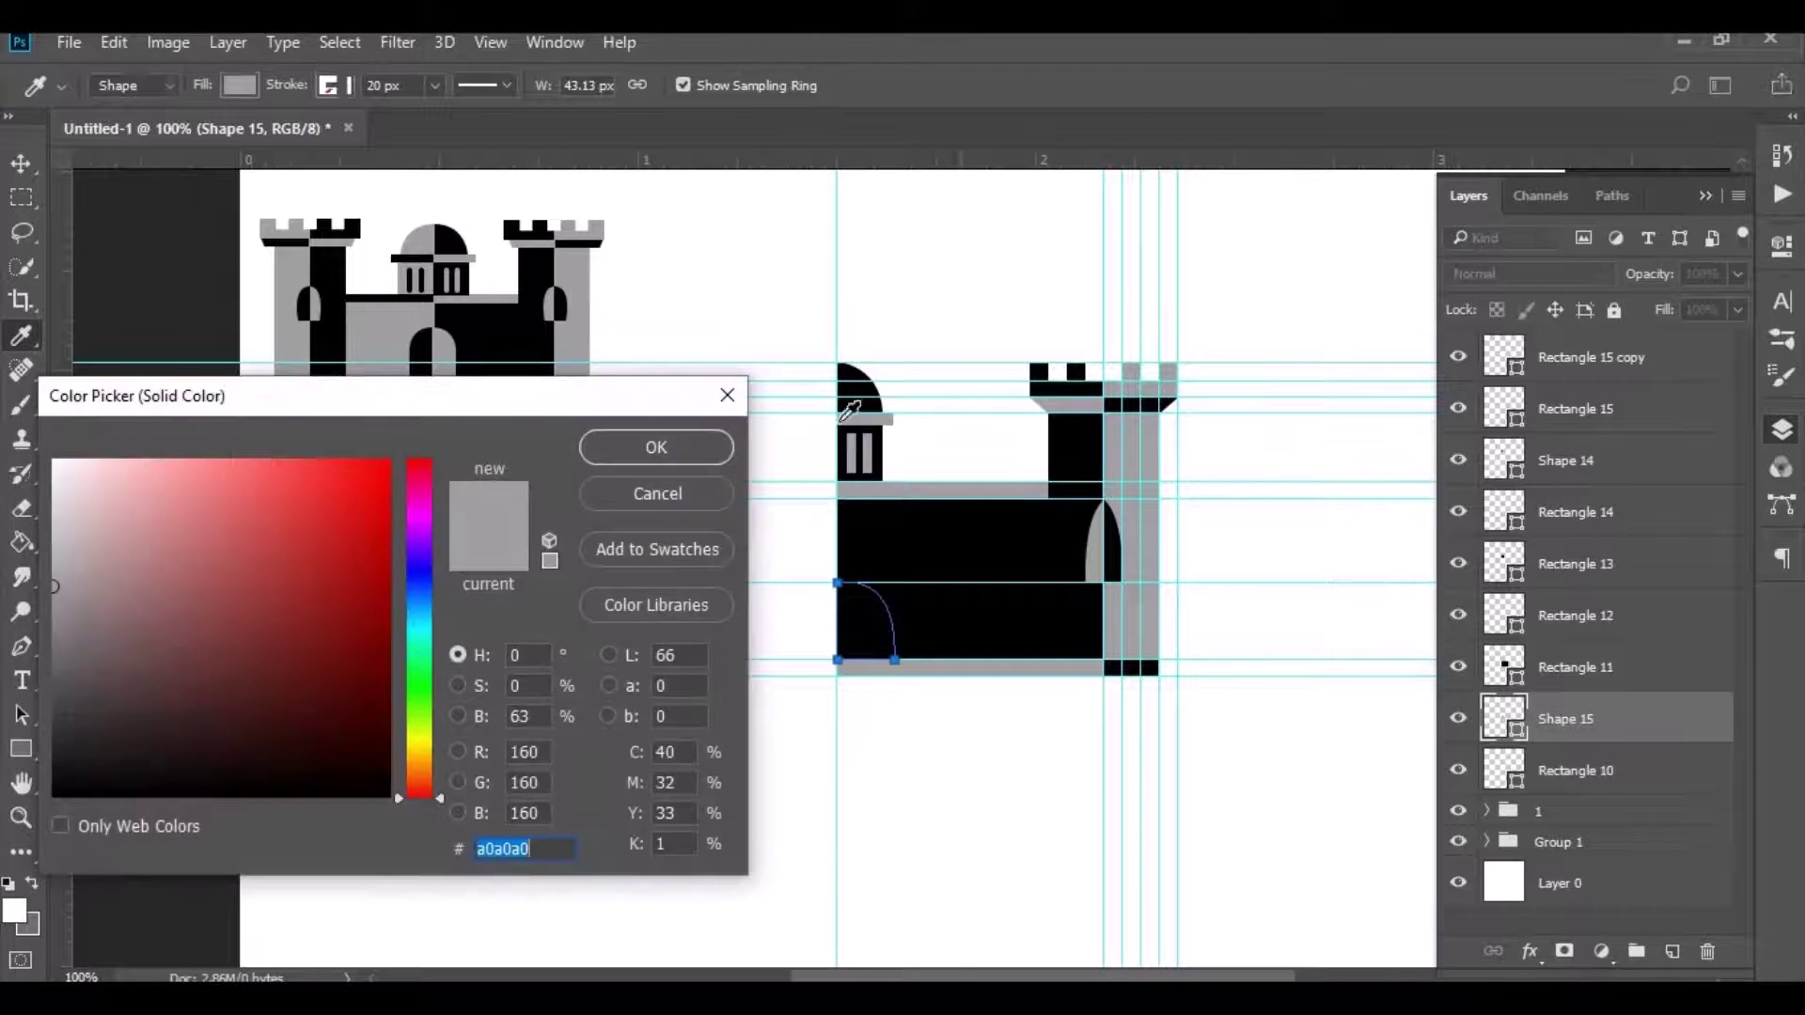
{"action": "left_click", "coordinate": [628, 459]}
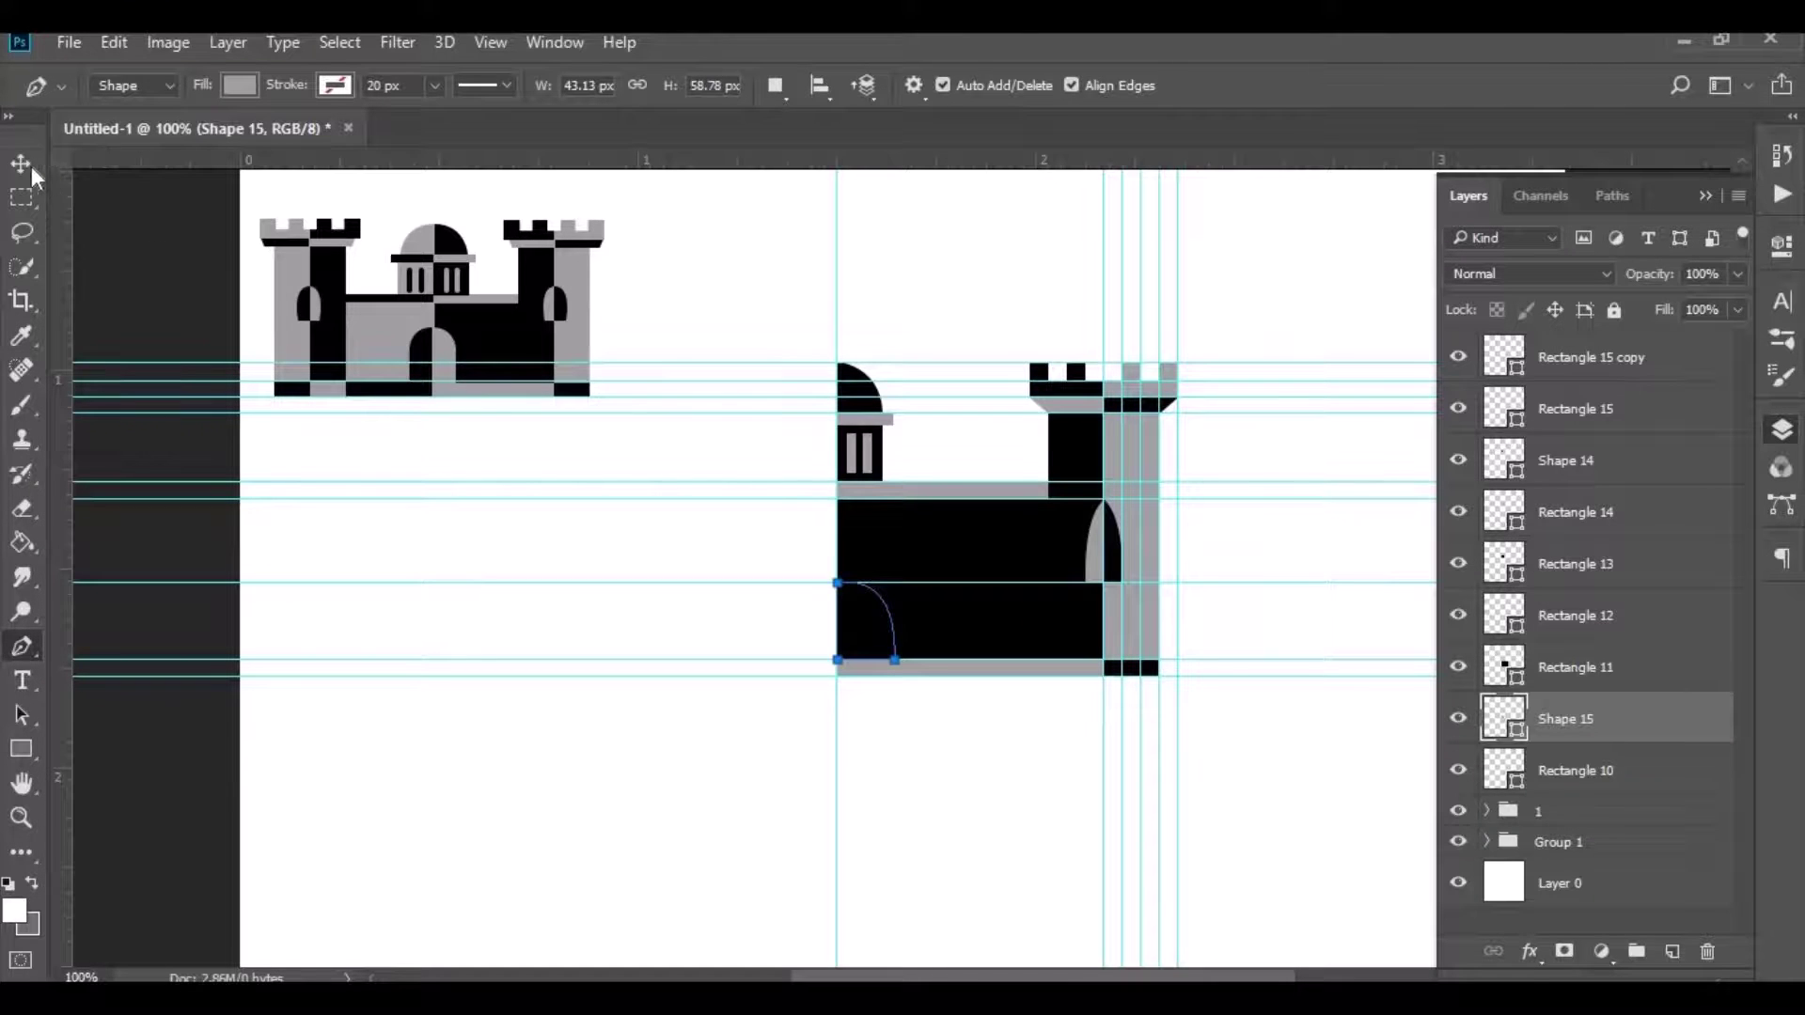
Step: Move the arch layer above the window bars and stretch the arch taller with Free Transform
{"action": "left_click", "coordinate": [22, 165]}
{"action": "left_click_drag", "start_coordinate": [1565, 718], "coordinate": [1556, 356]}
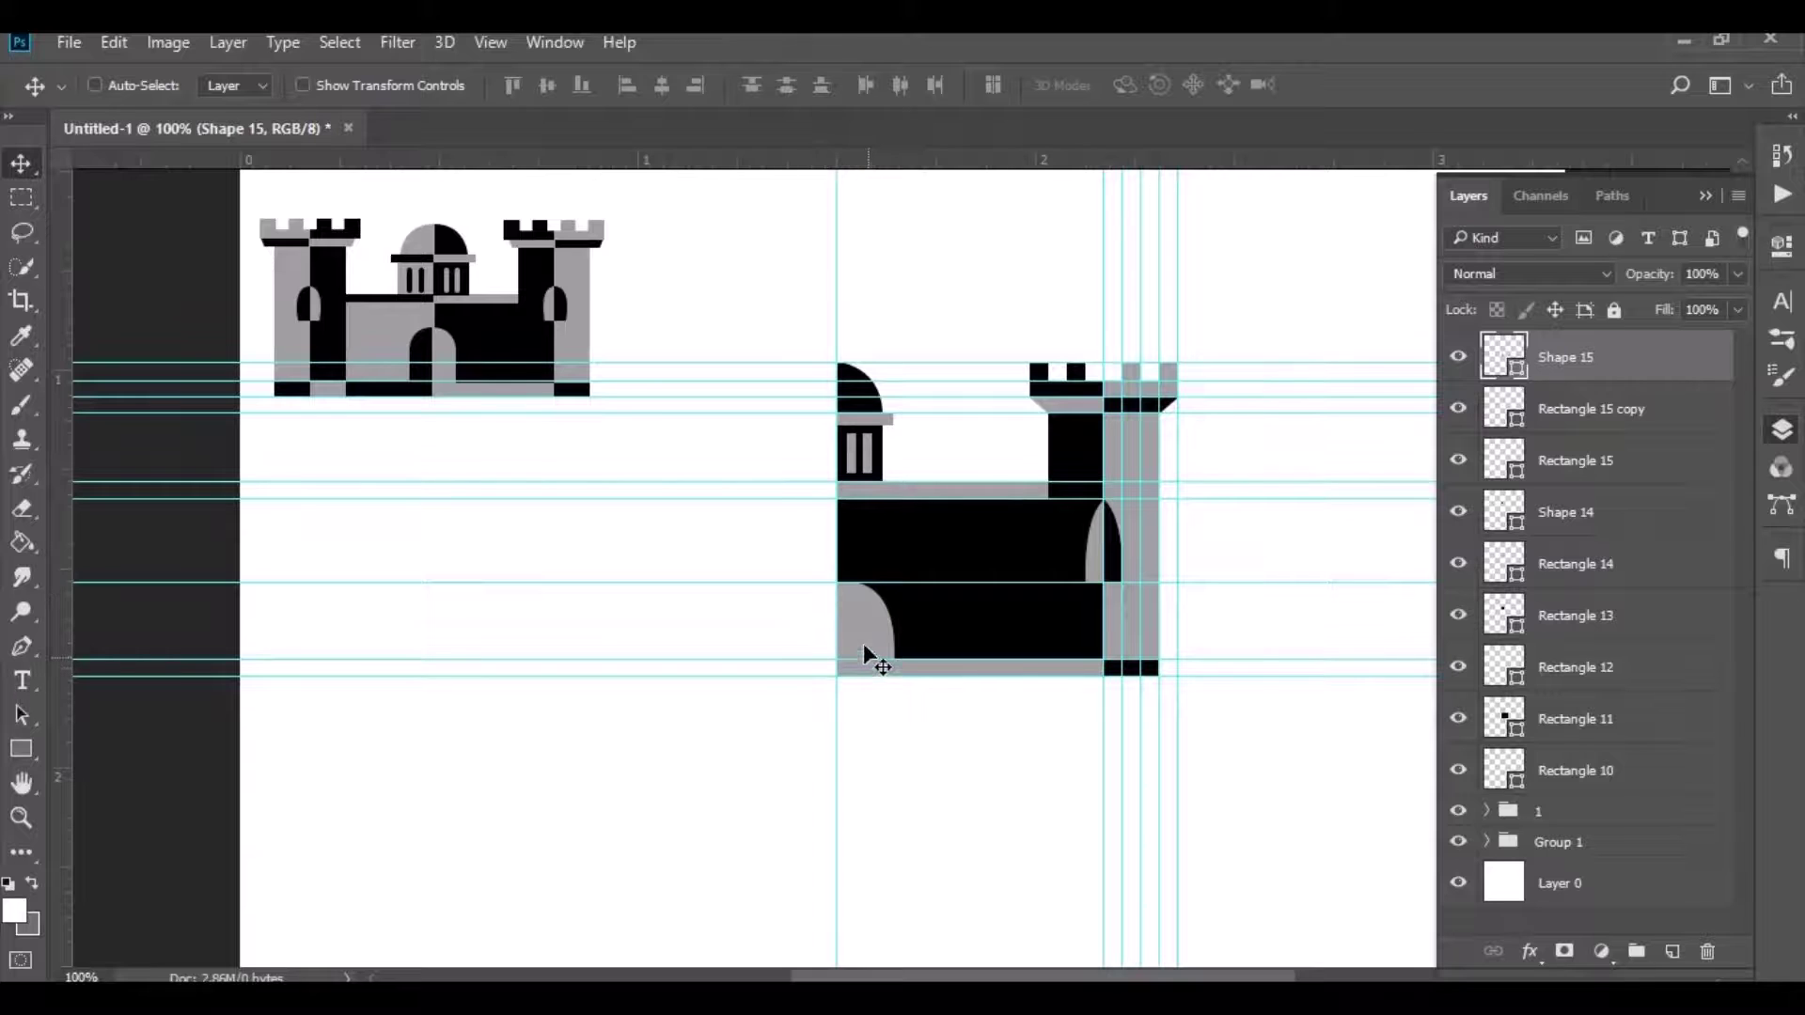
{"action": "left_click", "coordinate": [115, 43]}
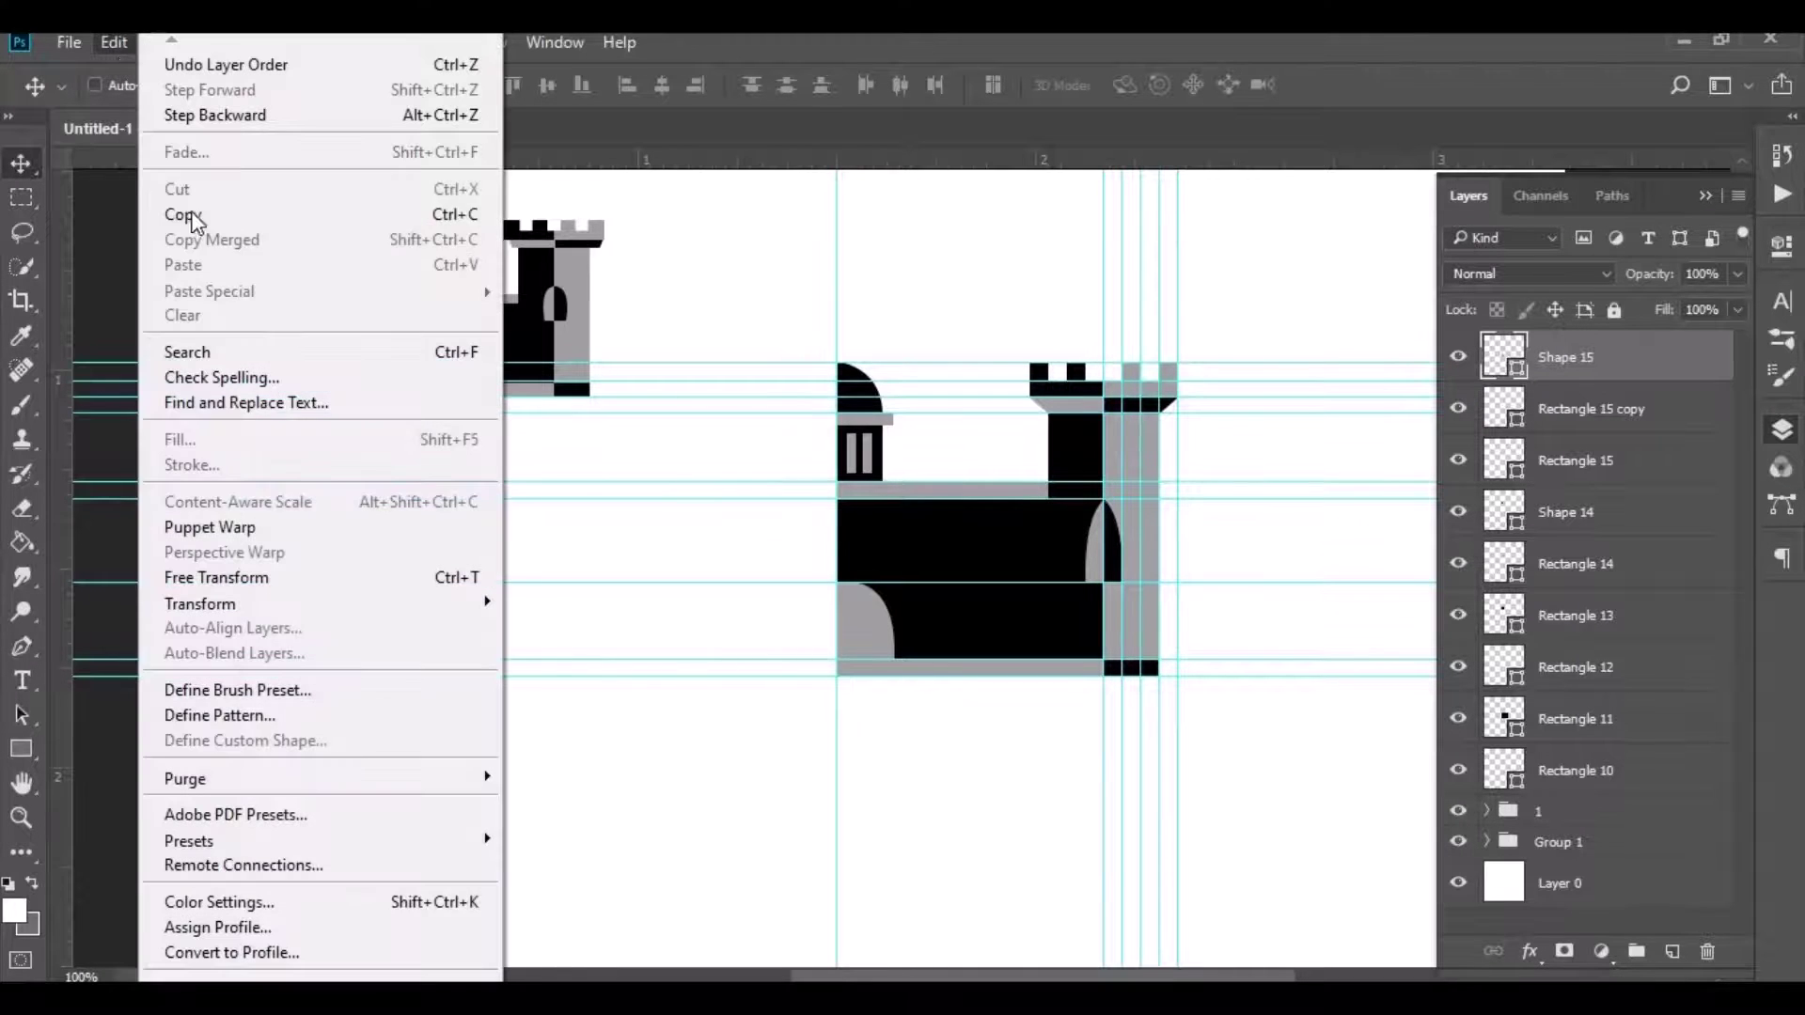
{"action": "left_click", "coordinate": [258, 577]}
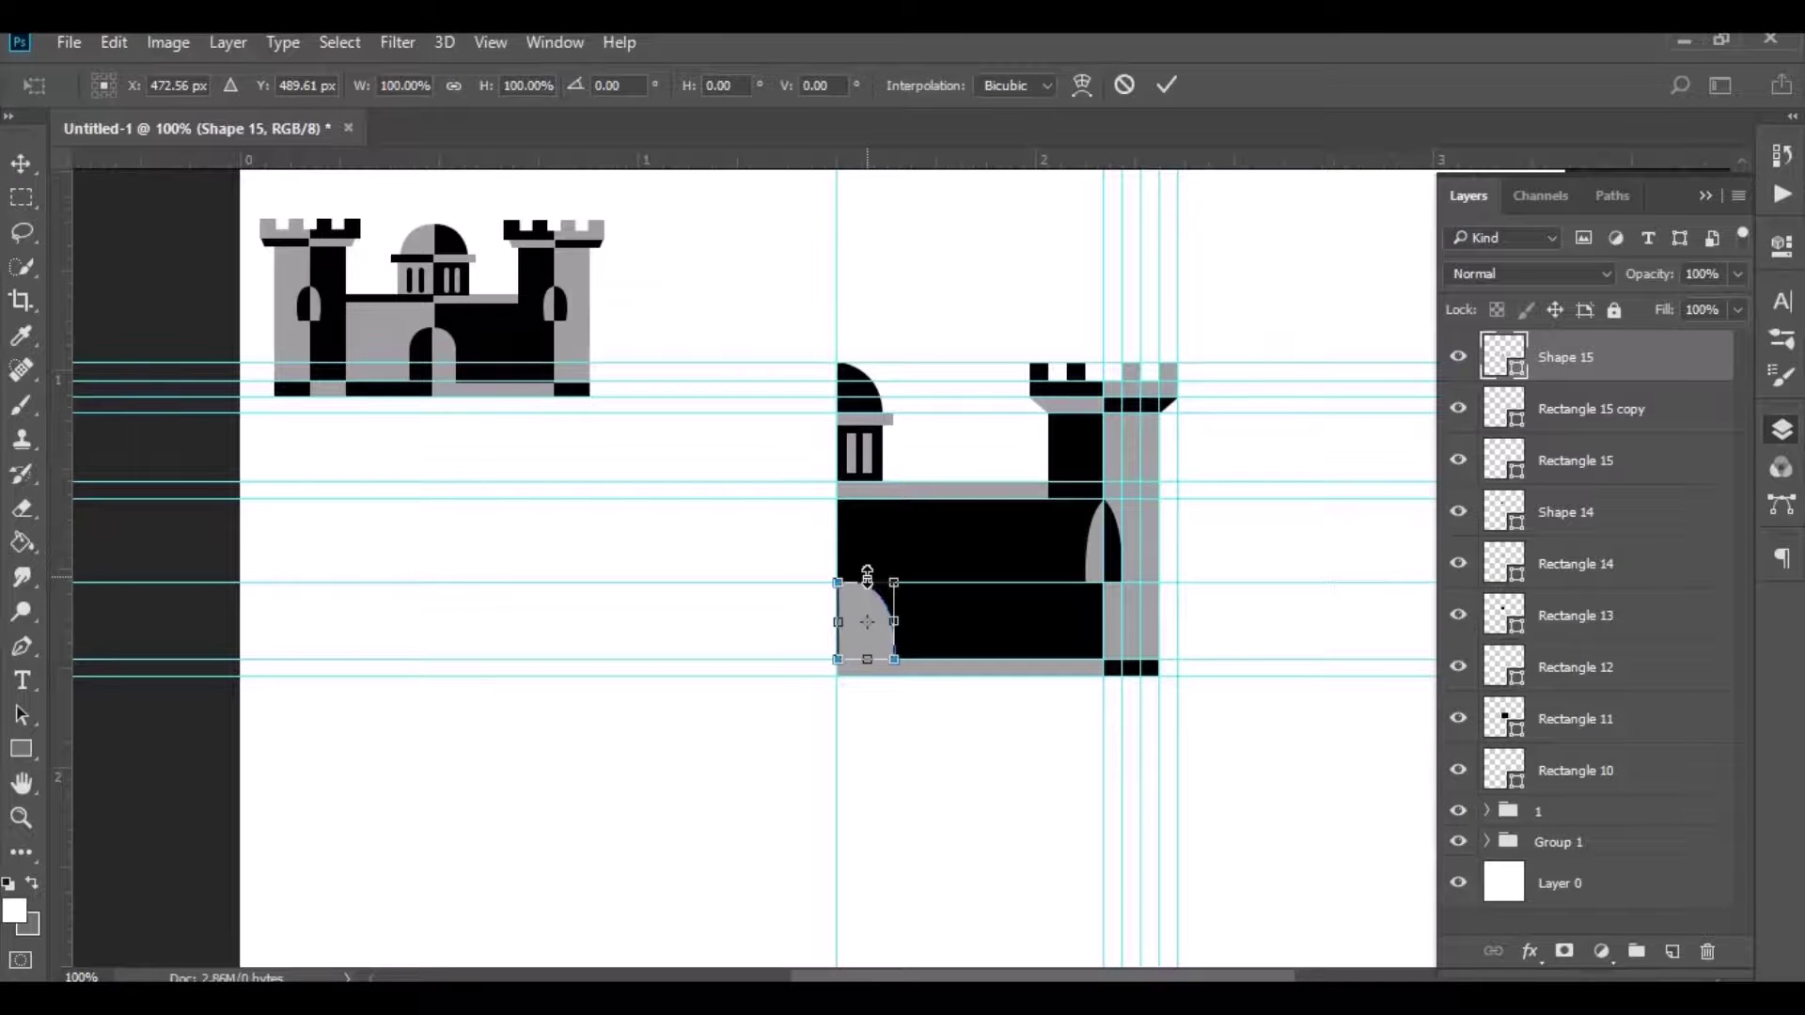
{"action": "left_click_drag", "start_coordinate": [867, 573], "coordinate": [863, 556]}
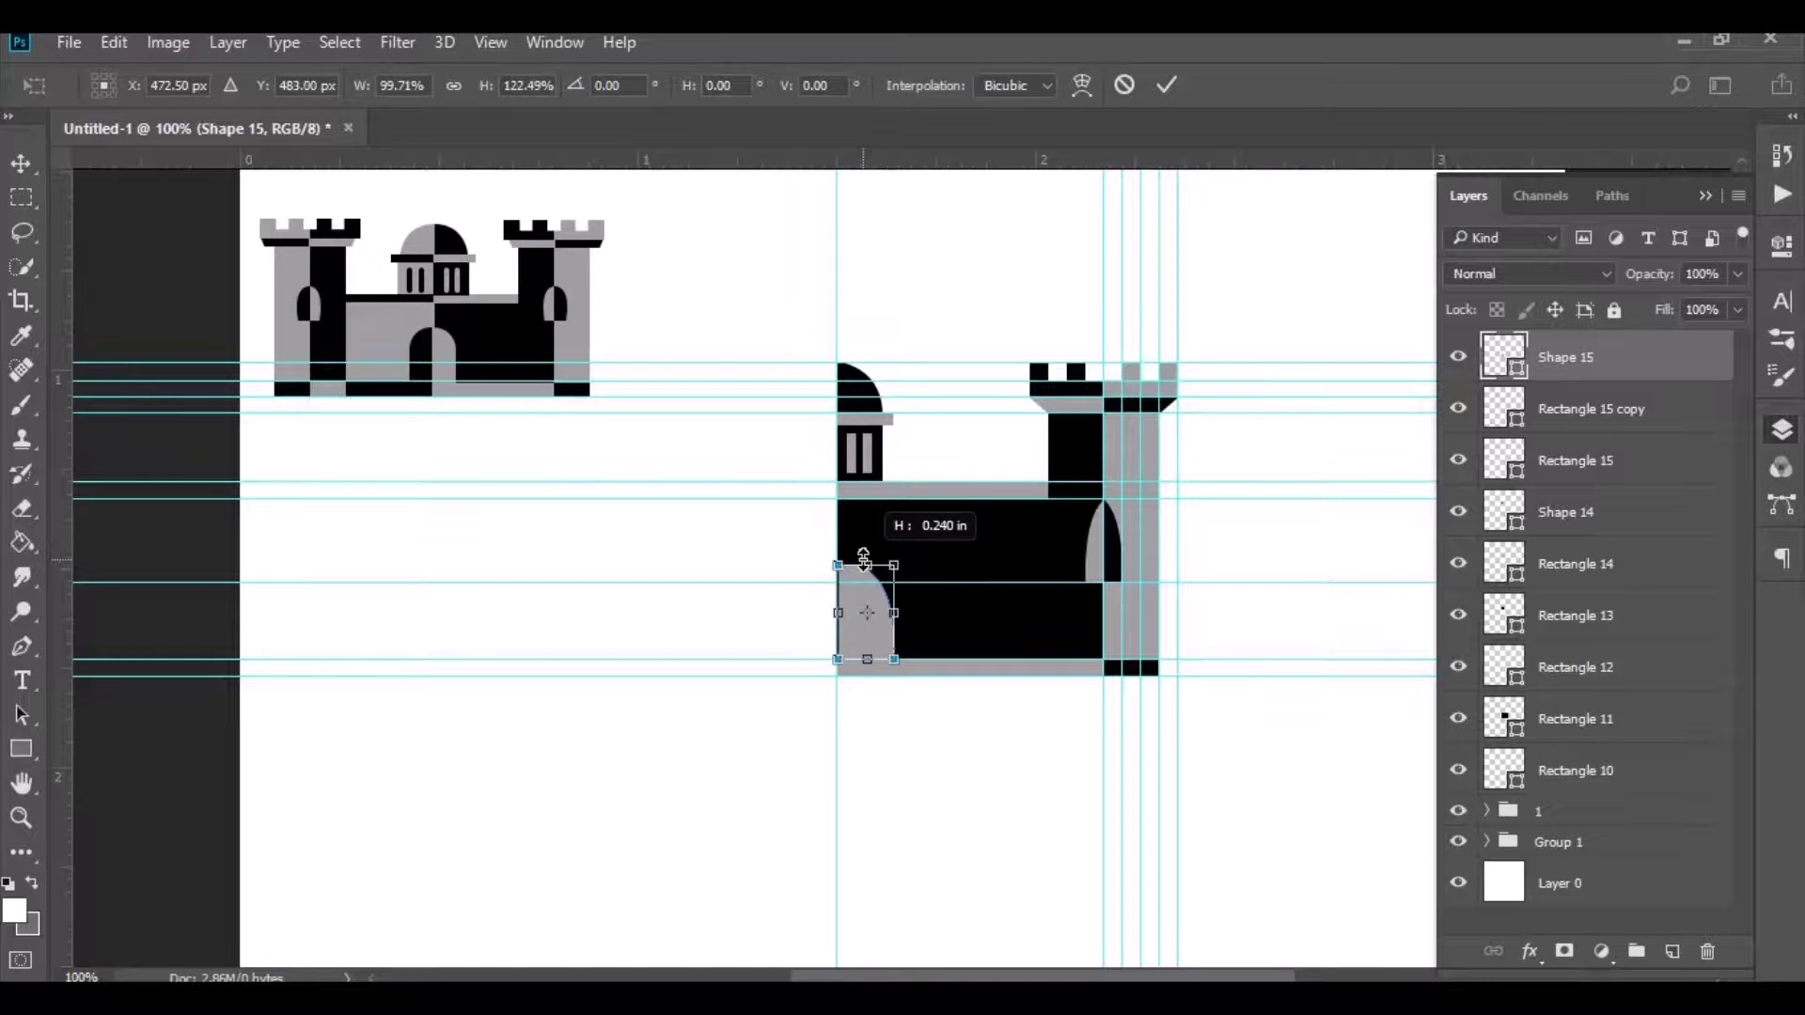
{"action": "left_click", "coordinate": [1171, 94]}
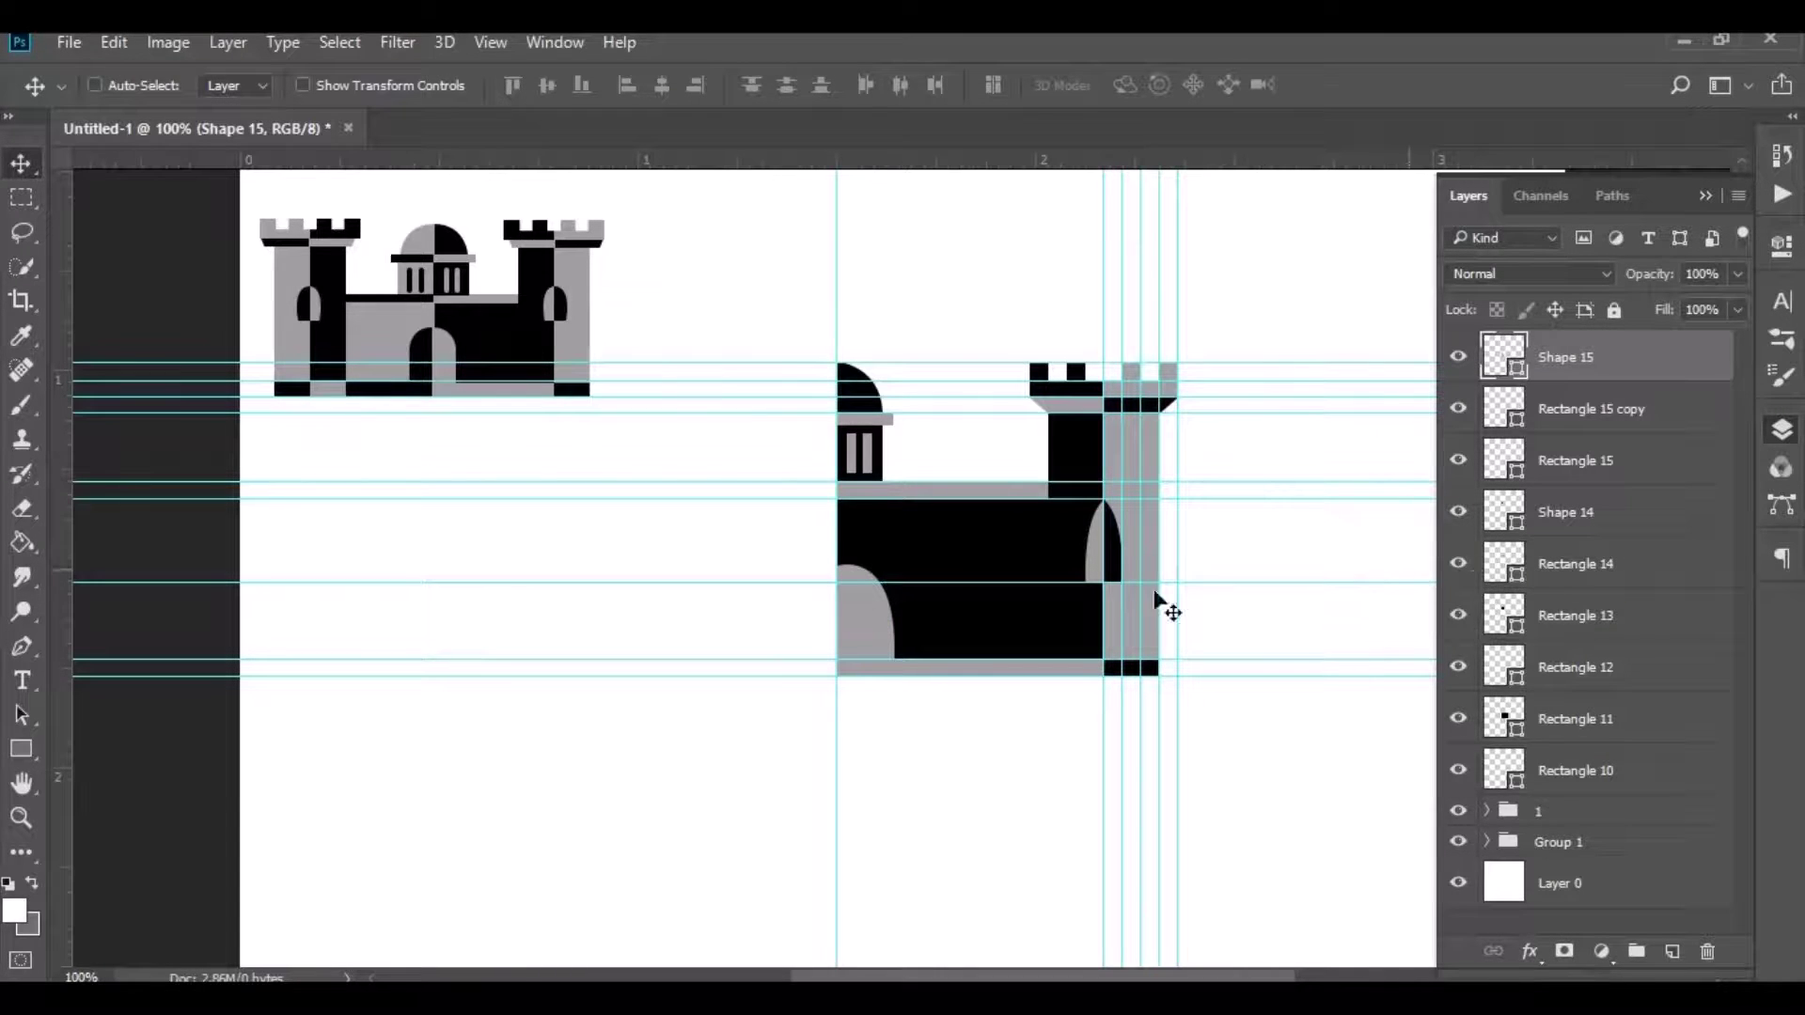
Step: Raise the arch's top-left anchor point four nudges upward to reshape the curve
{"action": "left_click", "coordinate": [20, 648]}
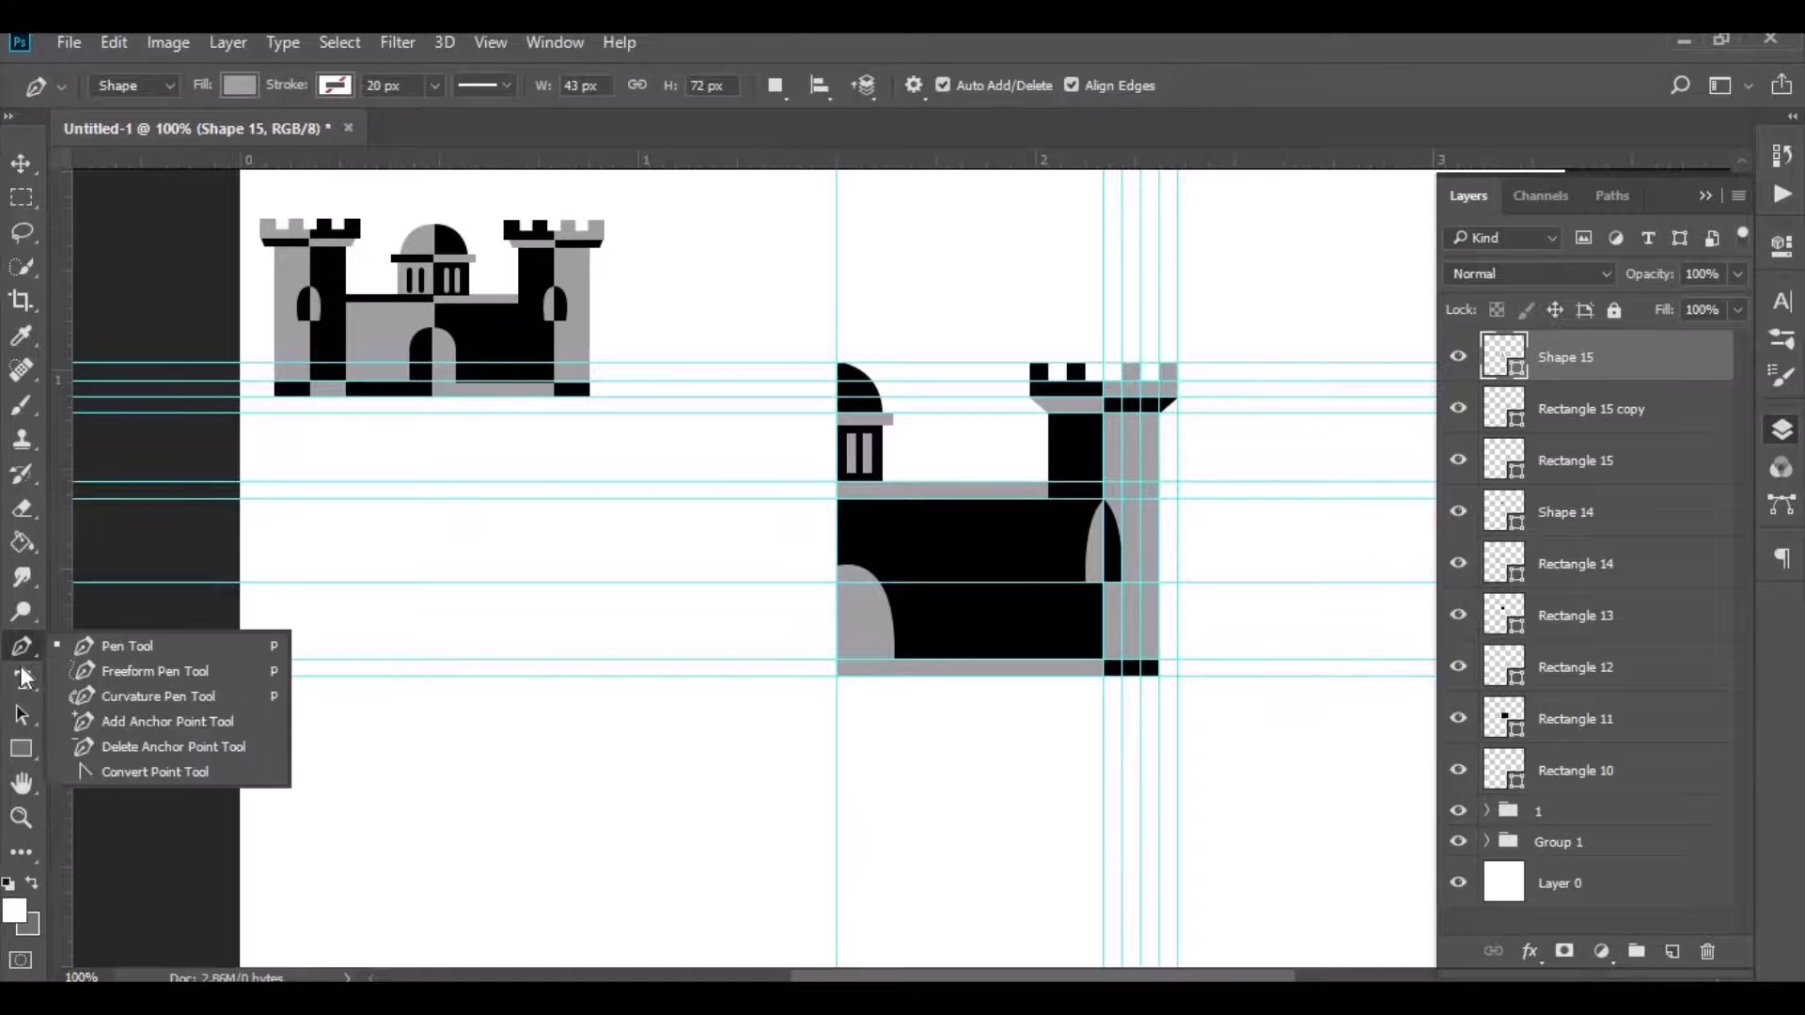
{"action": "left_click", "coordinate": [147, 770]}
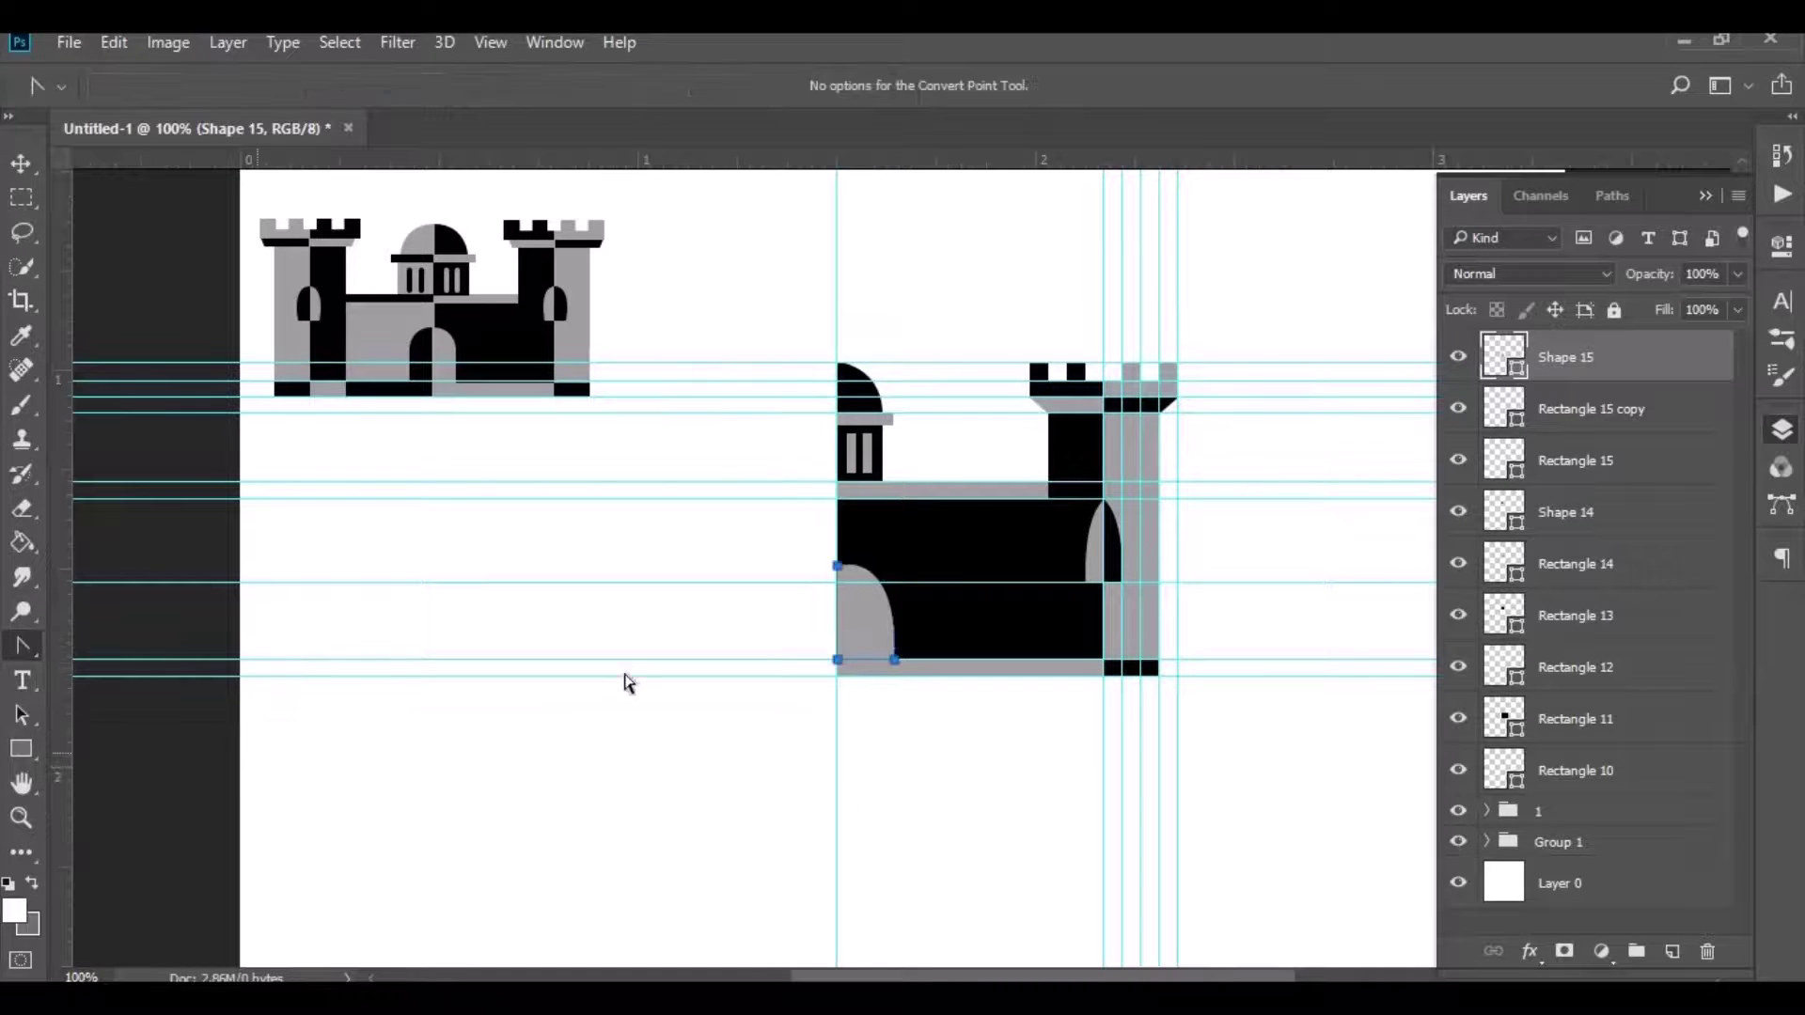
{"action": "key", "text": "ctrl+plus"}
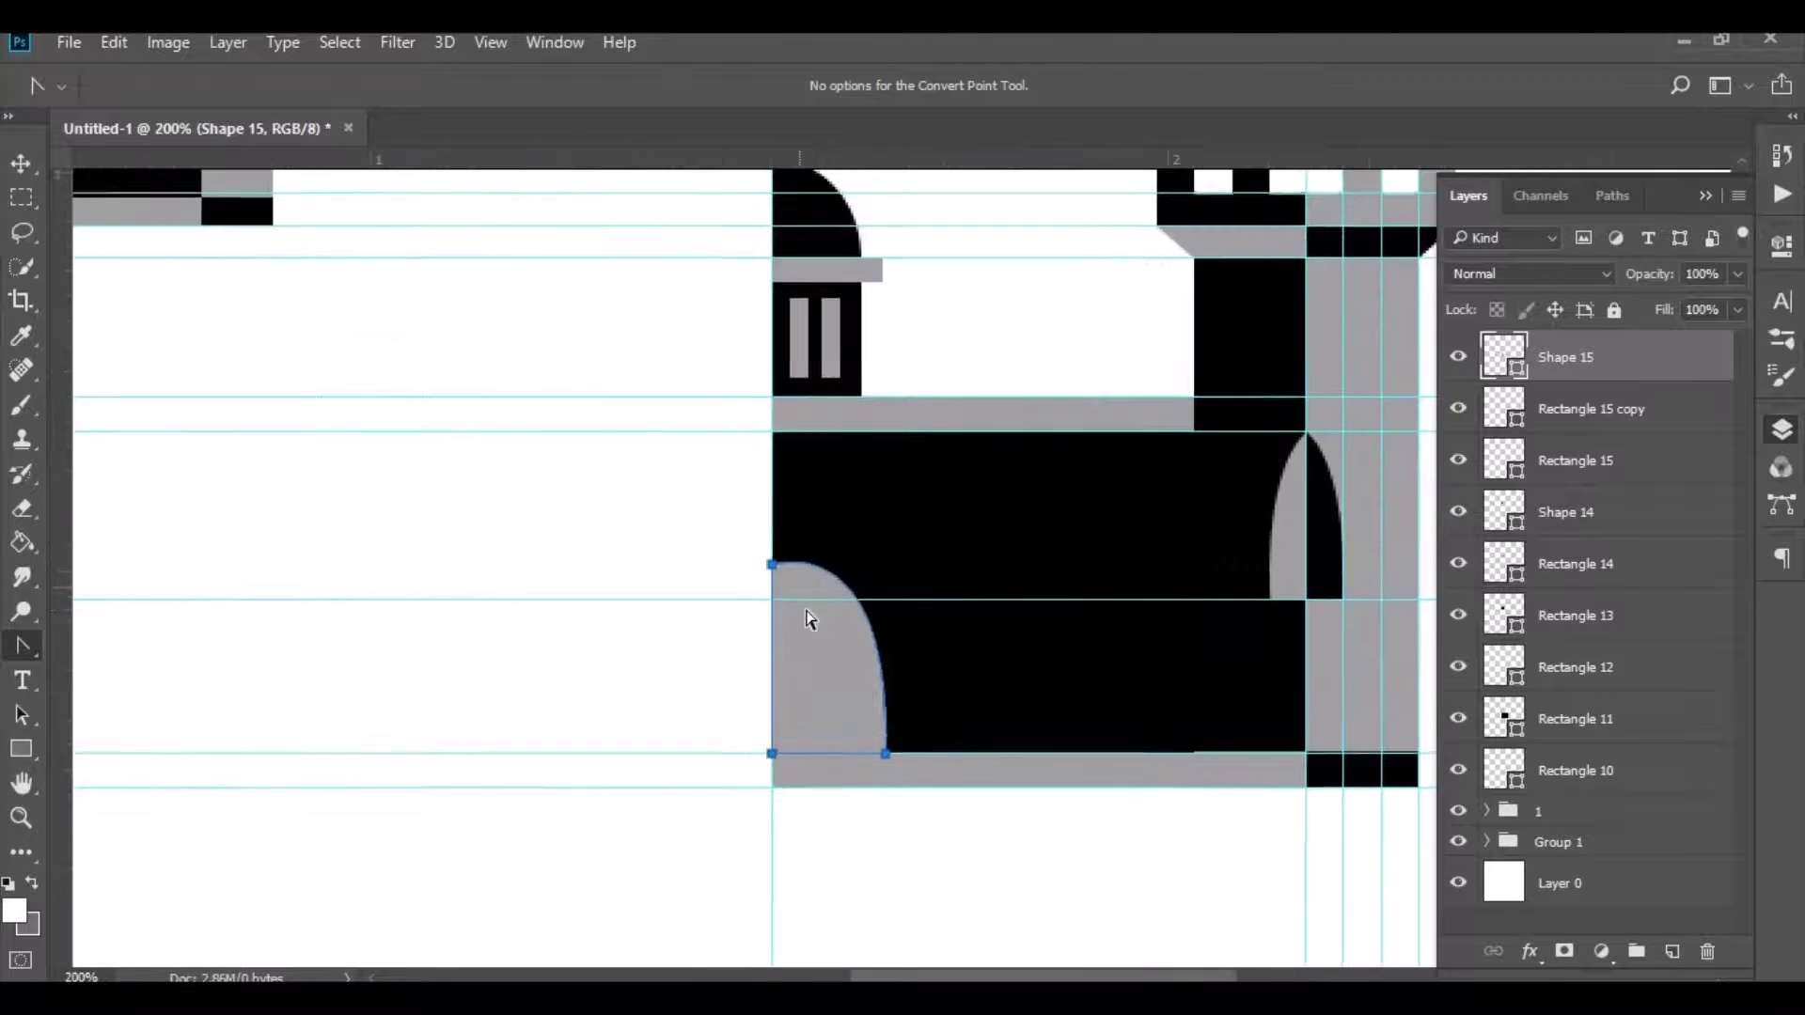
{"action": "key", "text": "ctrl+plus"}
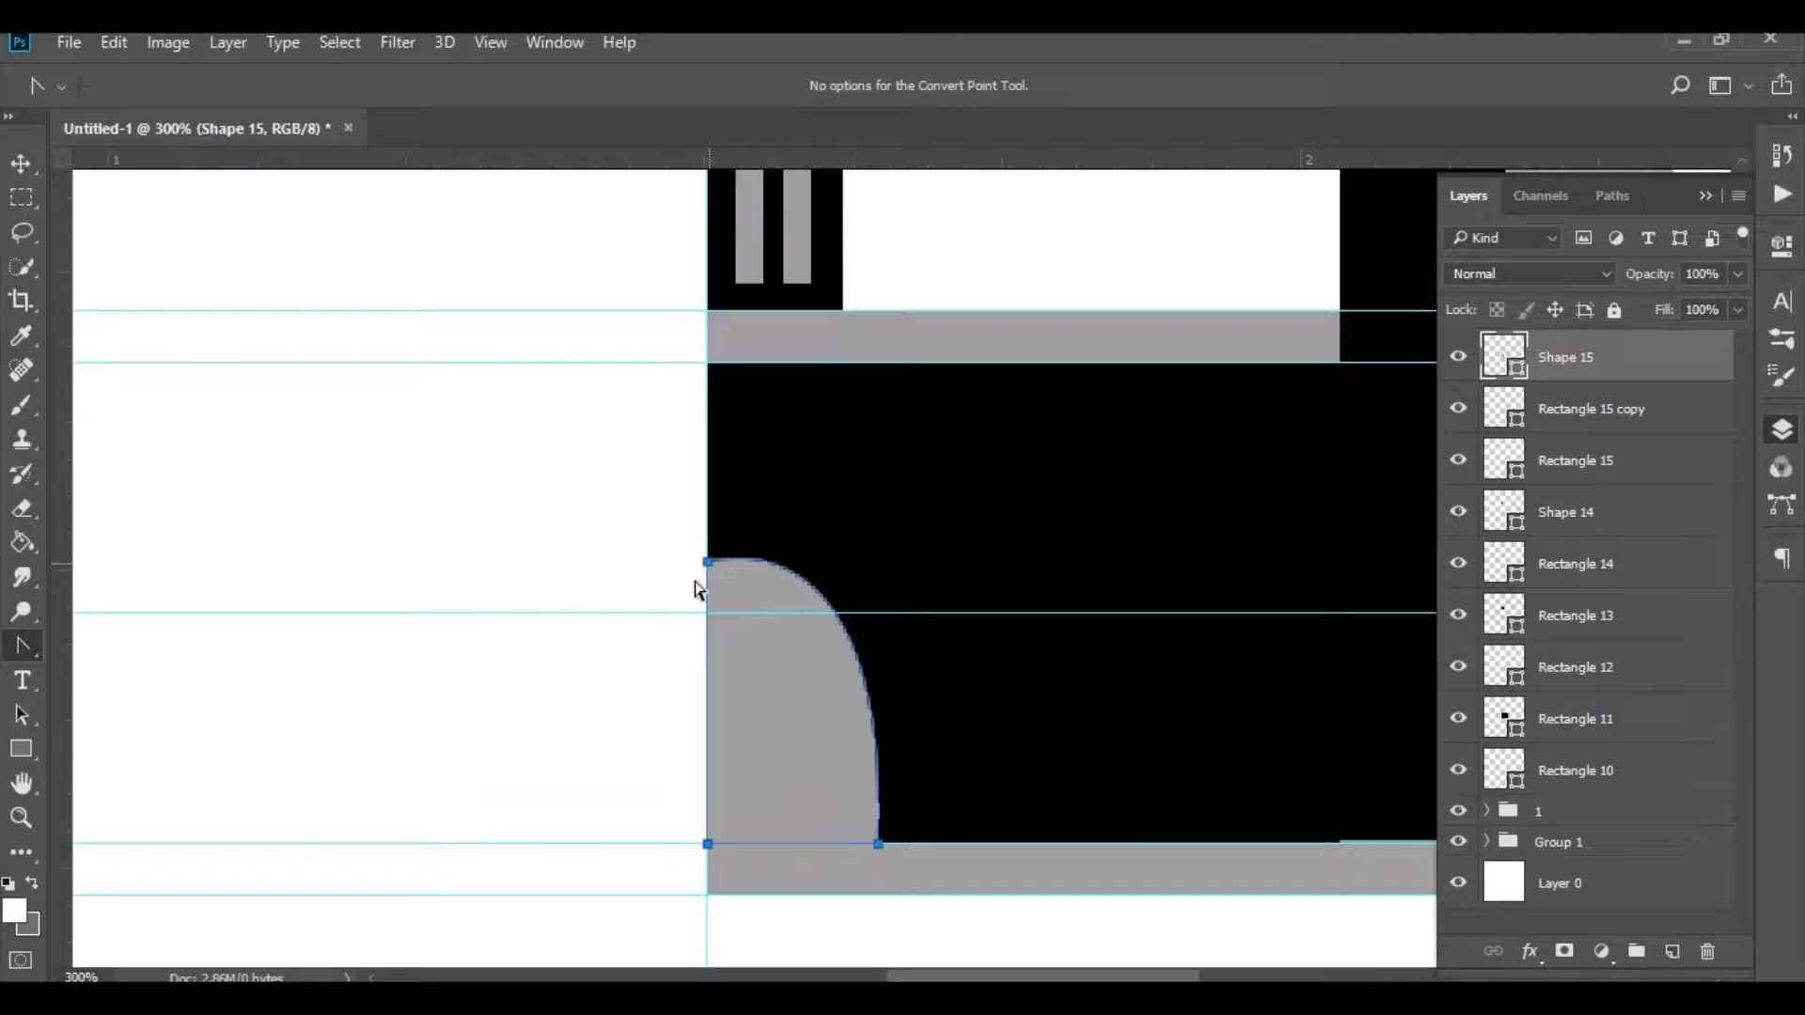
{"action": "left_click", "coordinate": [16, 712]}
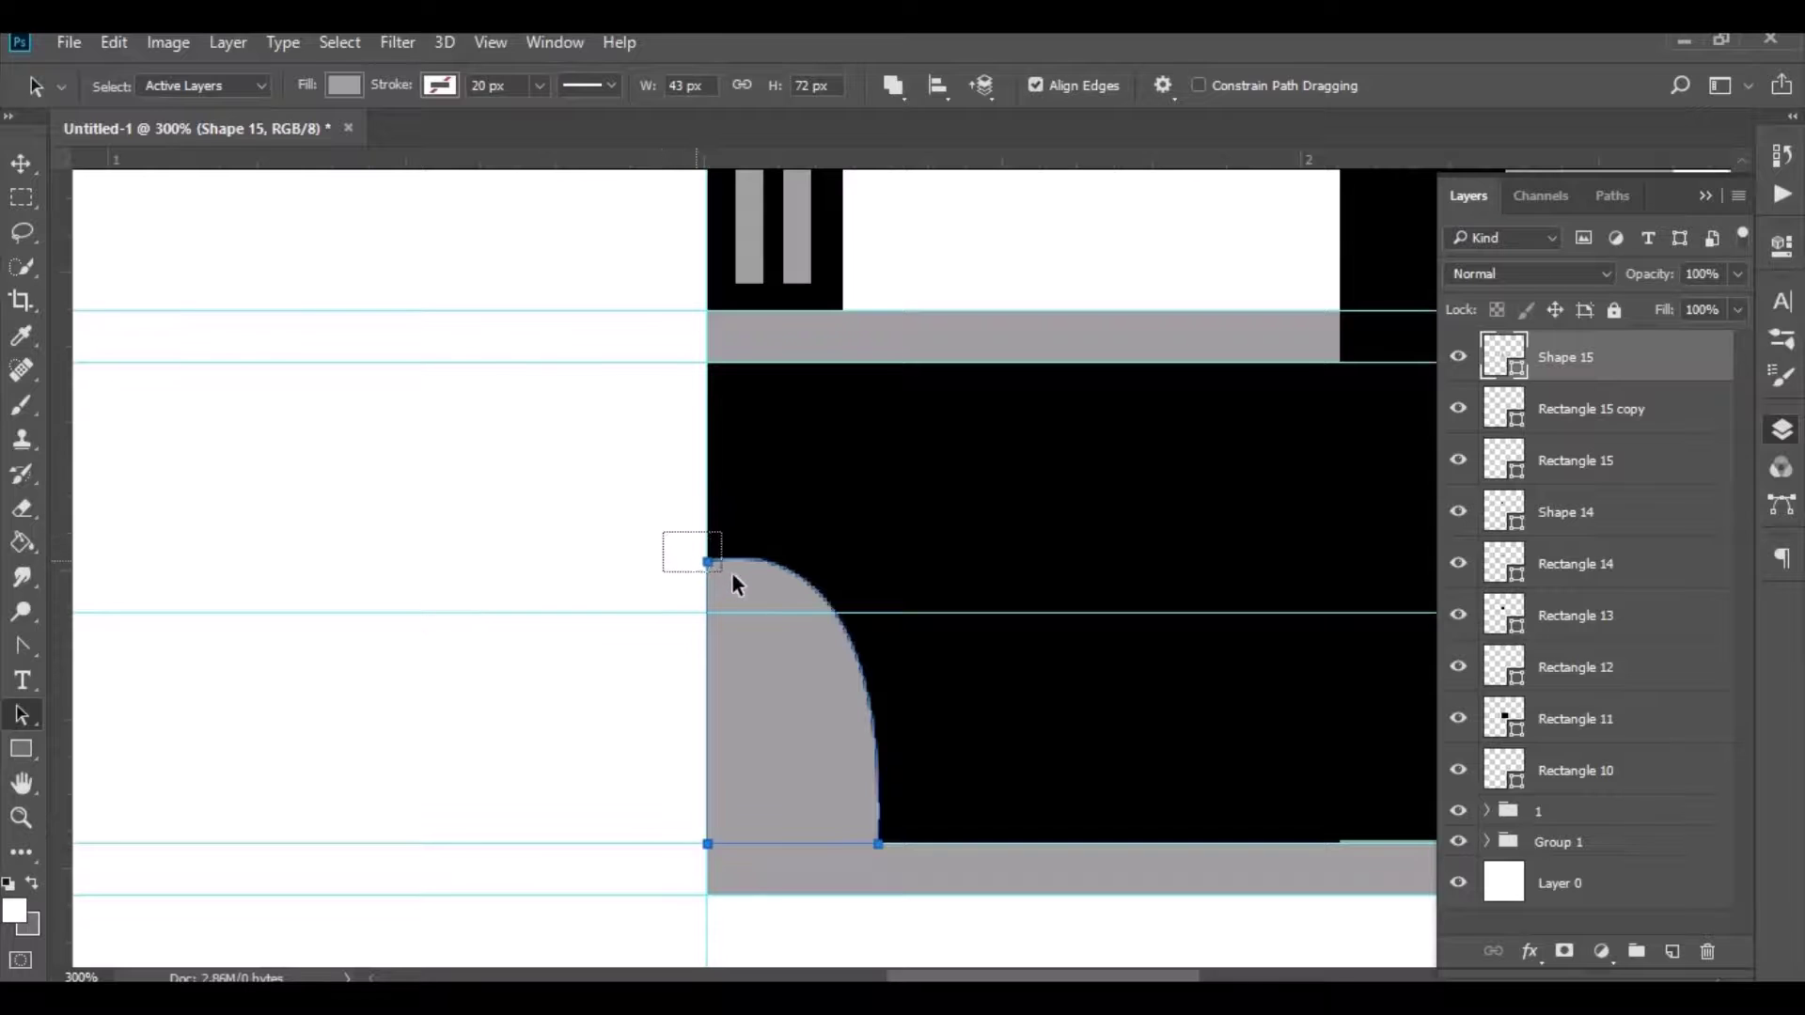
{"action": "left_click_drag", "start_coordinate": [732, 576], "coordinate": [732, 575]}
{"action": "right_click", "coordinate": [36, 722]}
{"action": "left_click", "coordinate": [94, 739]}
{"action": "left_click_drag", "start_coordinate": [658, 527], "coordinate": [735, 568]}
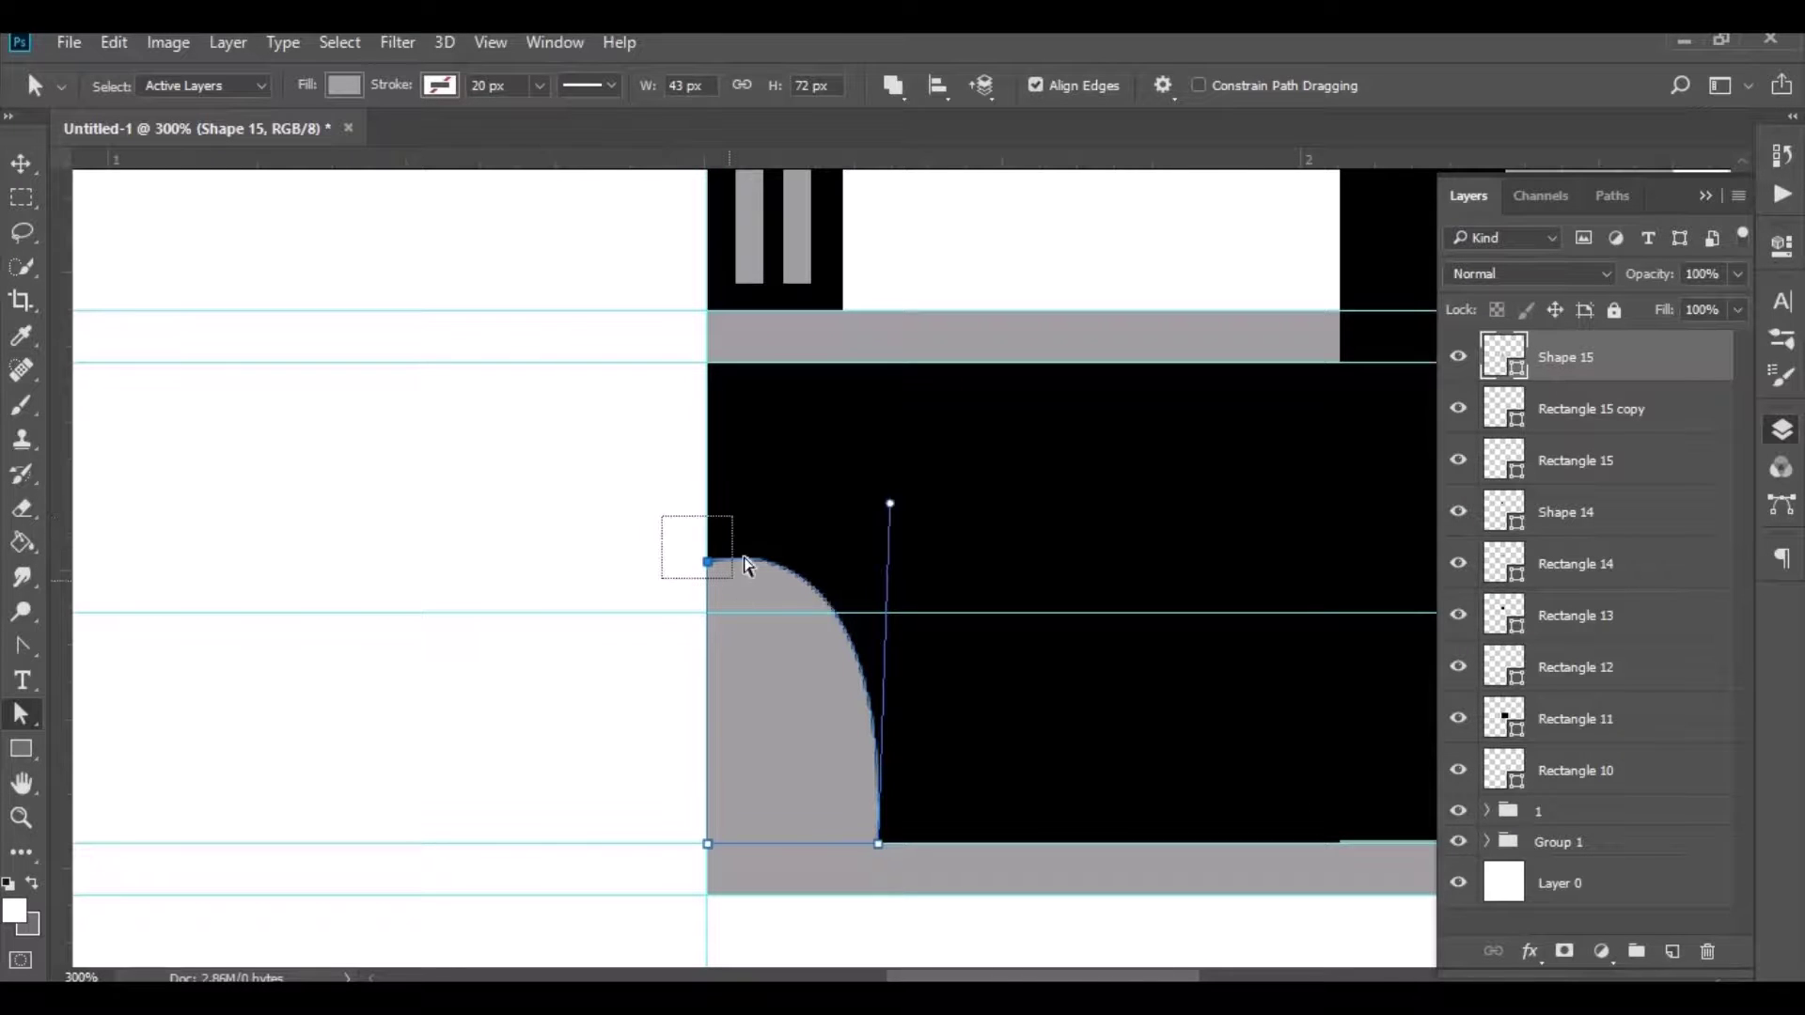
{"action": "key", "text": "Up"}
{"action": "key", "text": "Up"}
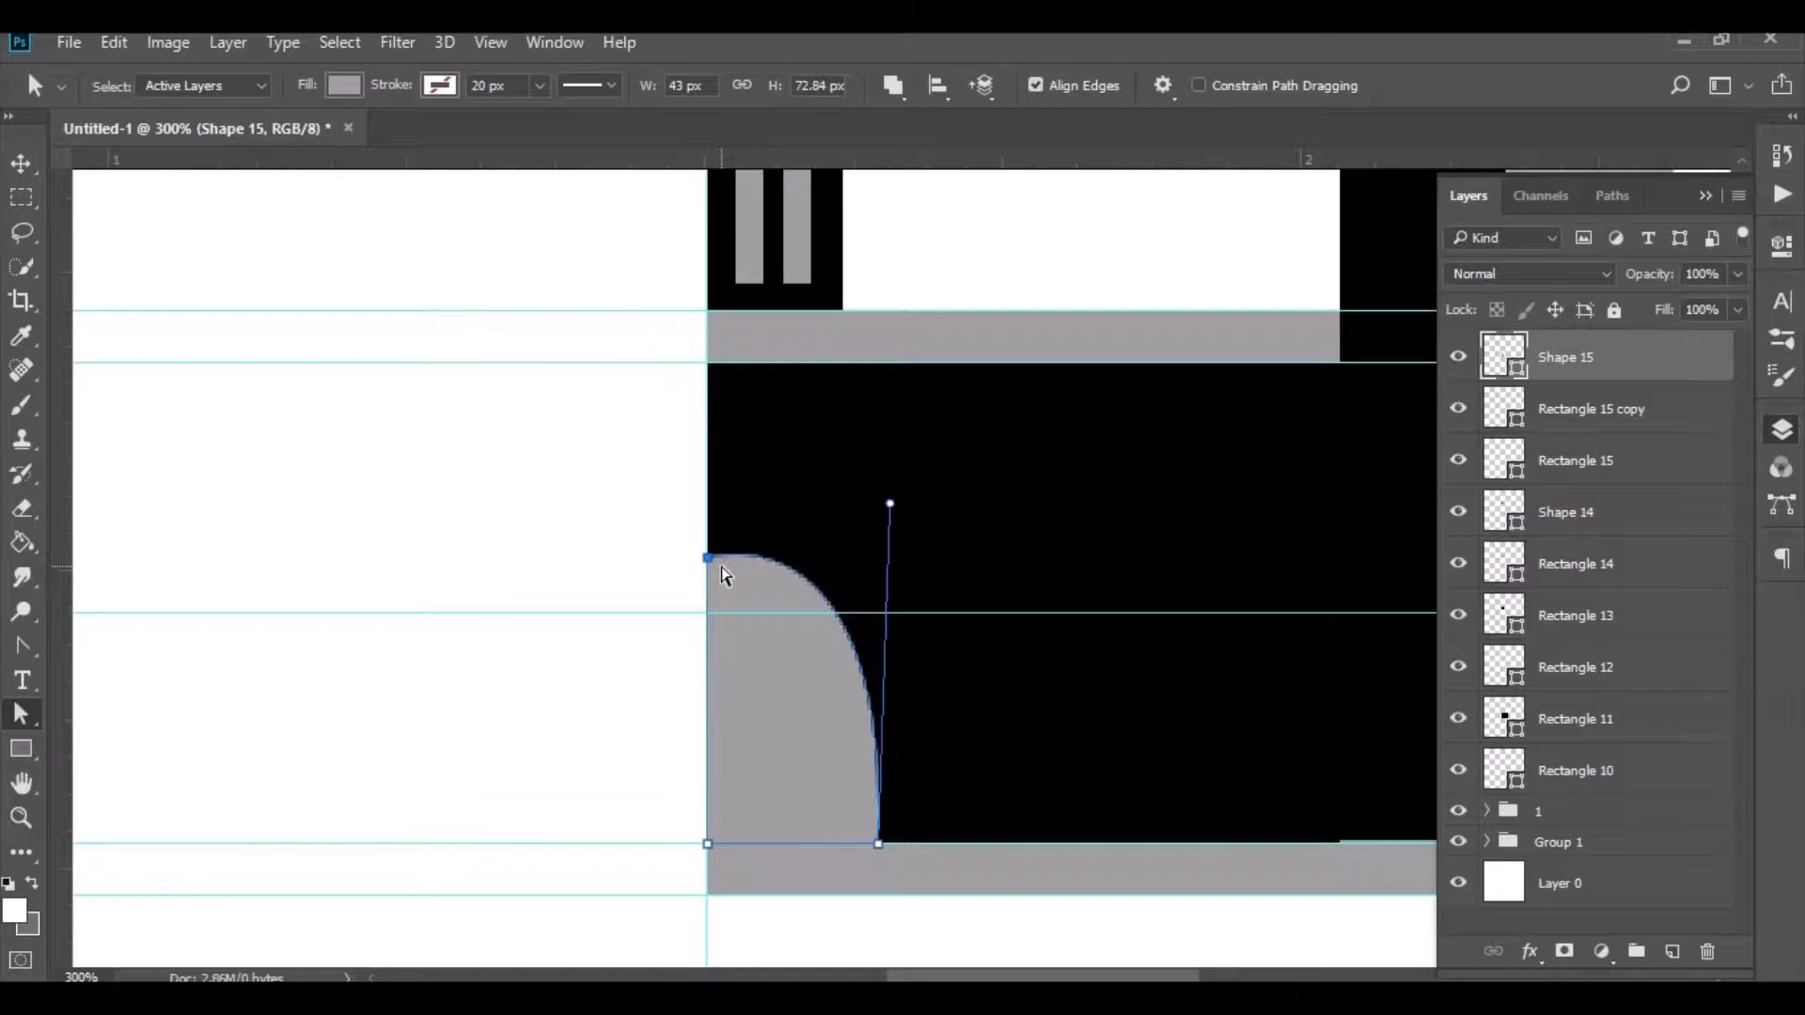
{"action": "key", "text": "Up"}
{"action": "key", "text": "Up"}
{"action": "key", "text": "Up"}
{"action": "key", "text": "Up"}
{"action": "key", "text": "Up"}
{"action": "key", "text": "Up"}
{"action": "key", "text": "Up"}
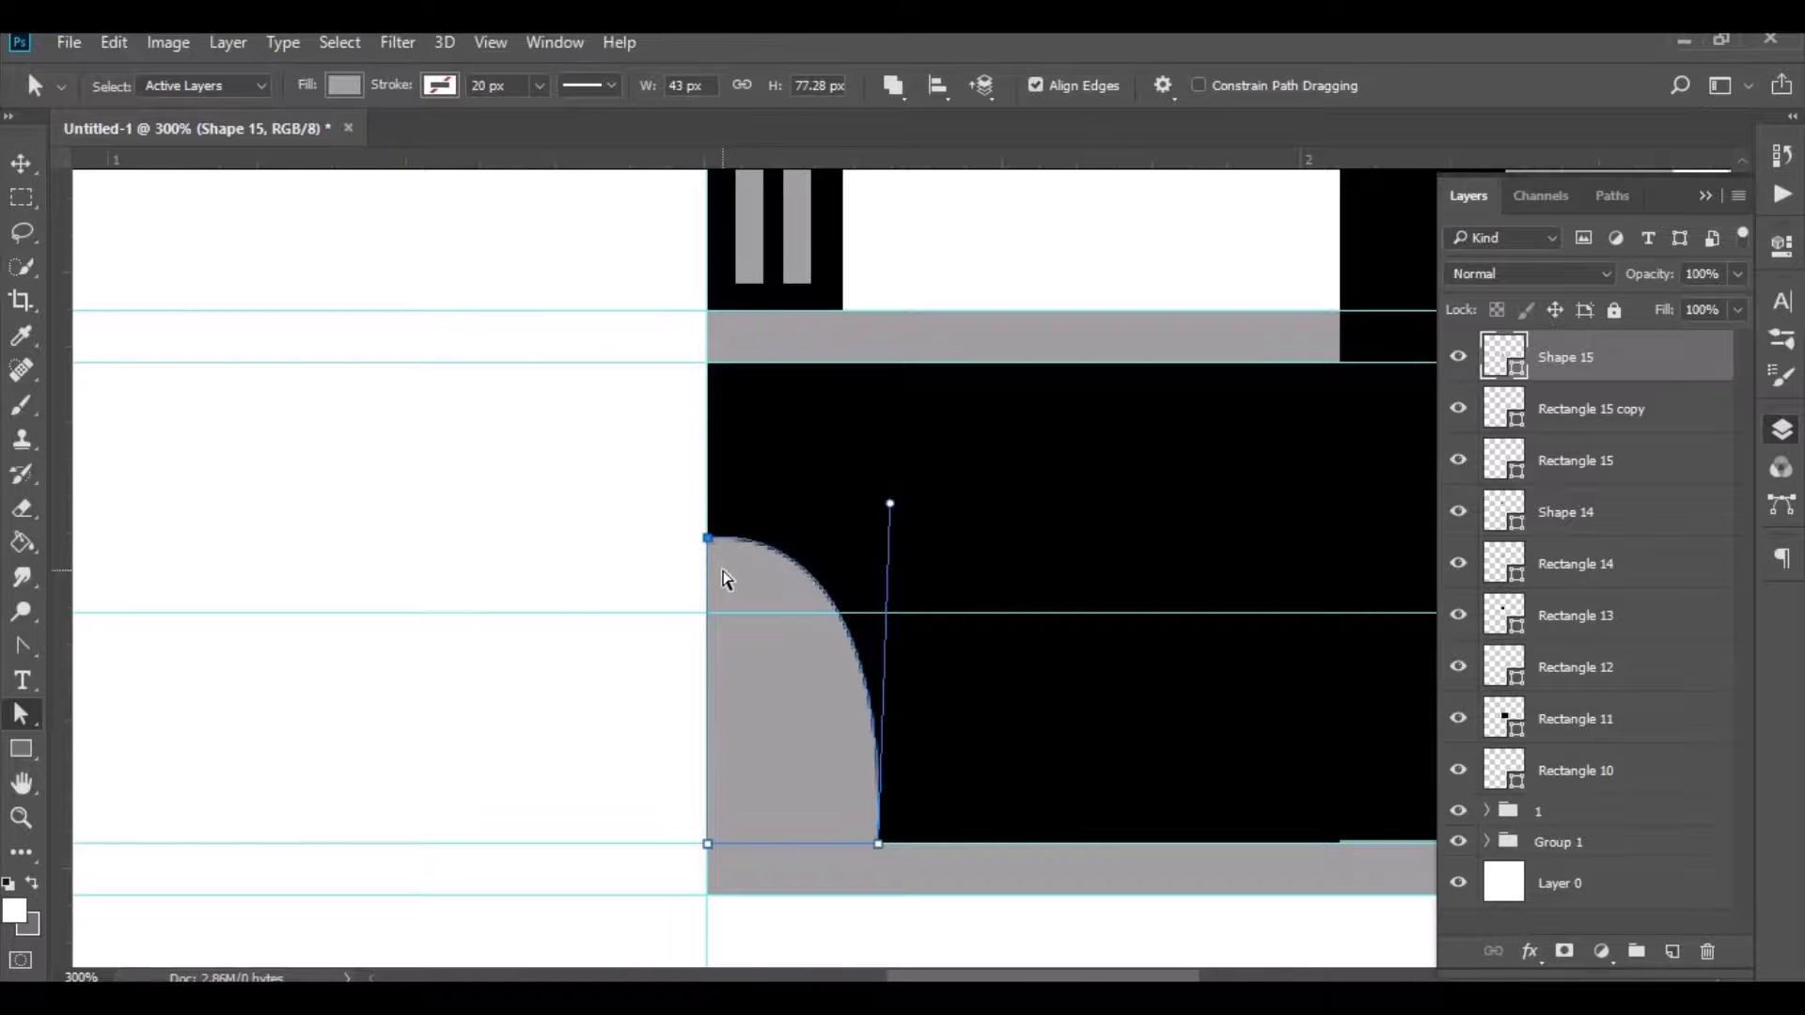
{"action": "key", "text": "Up"}
{"action": "key", "text": "Up"}
{"action": "key", "text": "Up"}
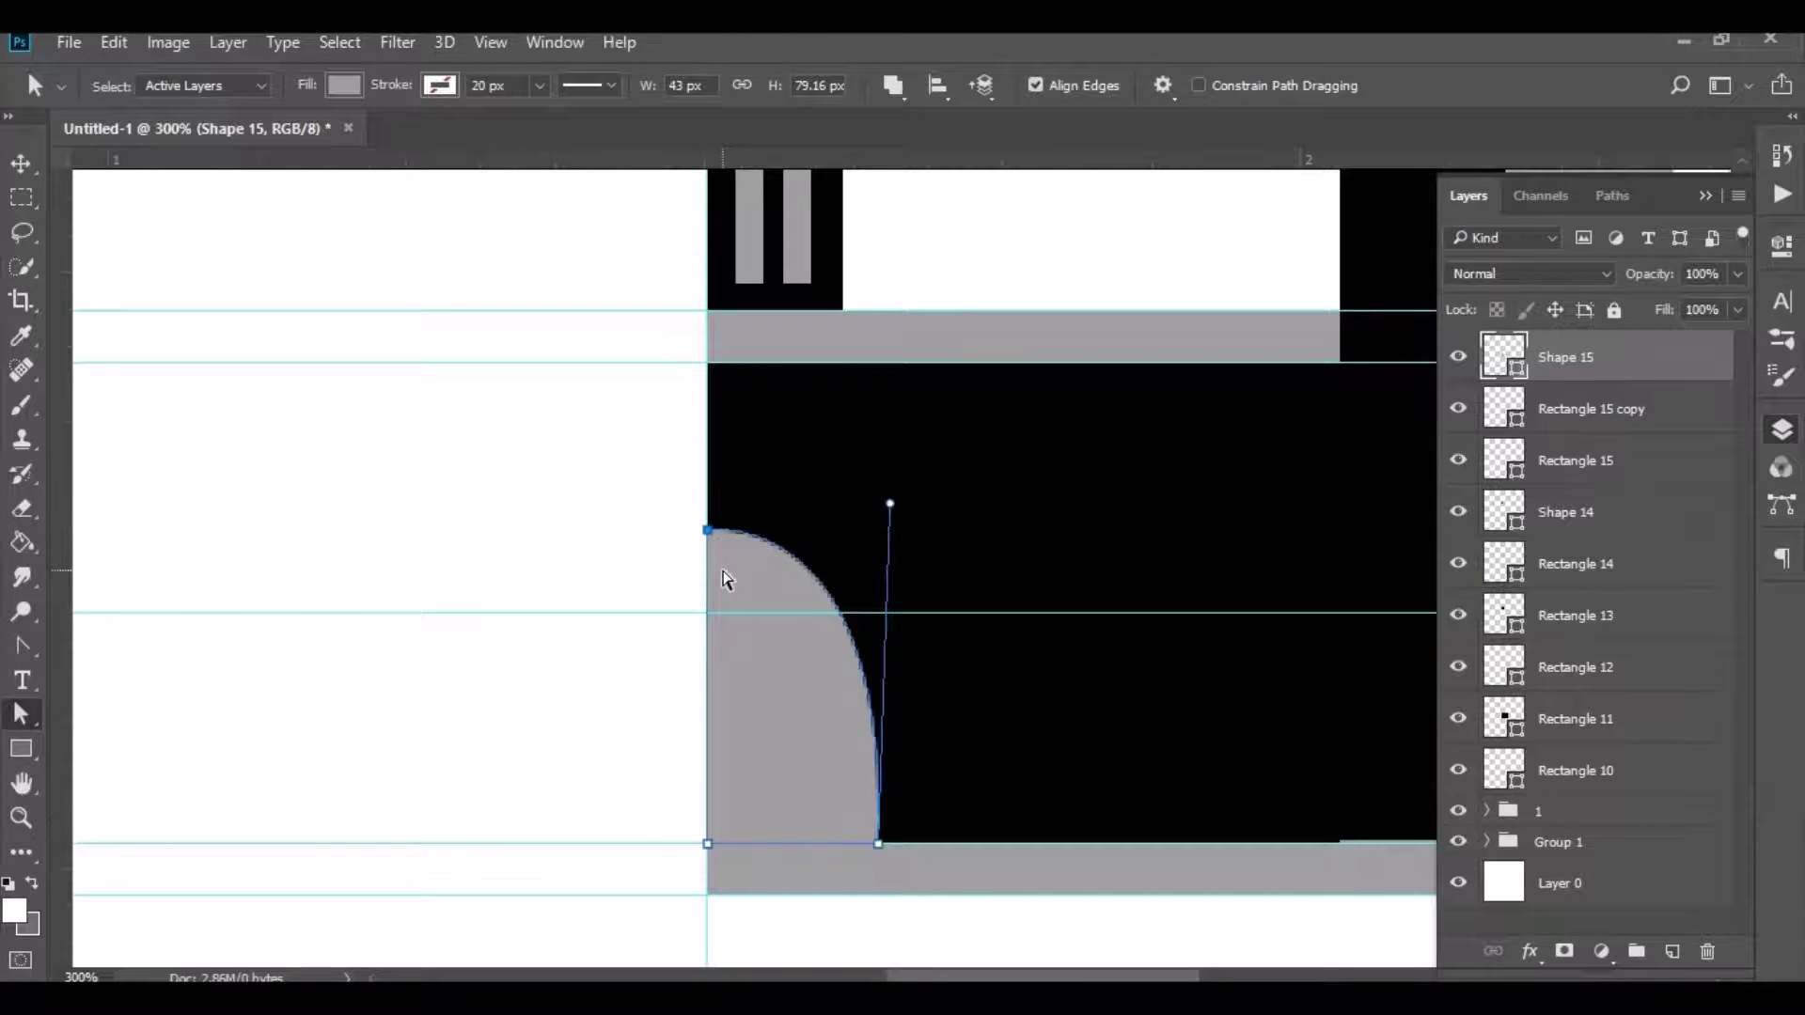
{"action": "key", "text": "Up"}
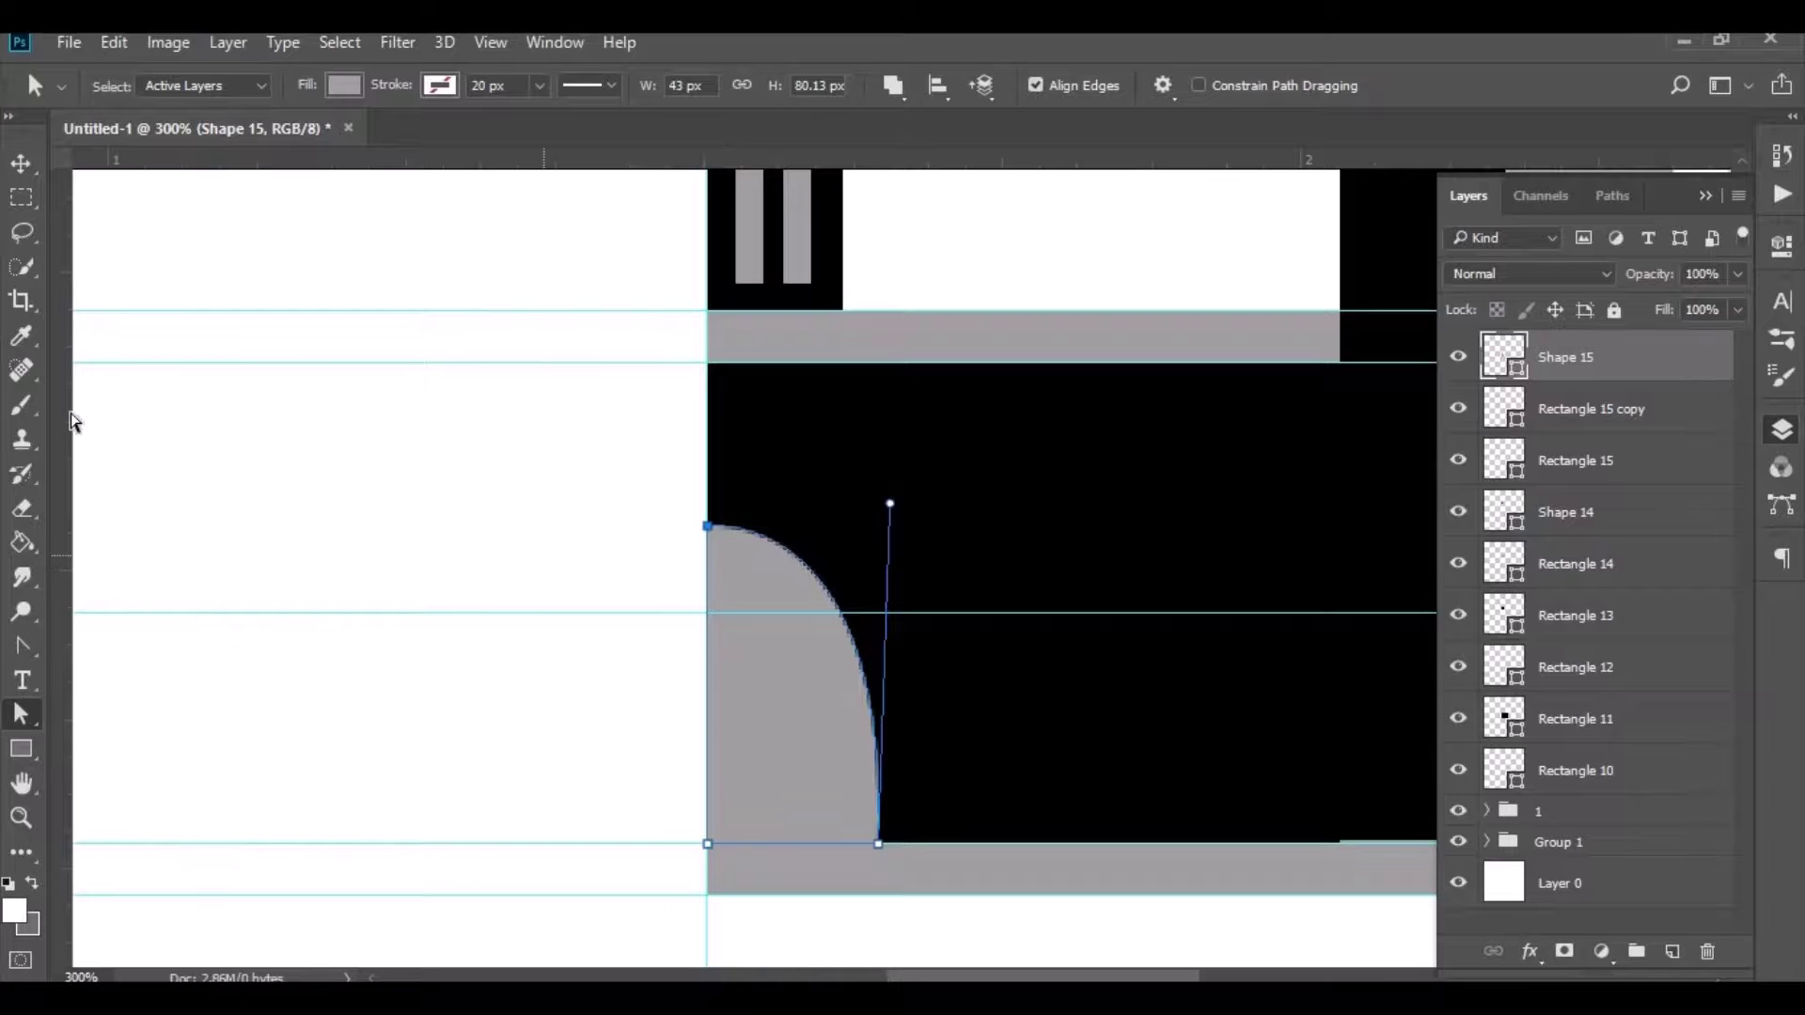
{"action": "left_click", "coordinate": [21, 163]}
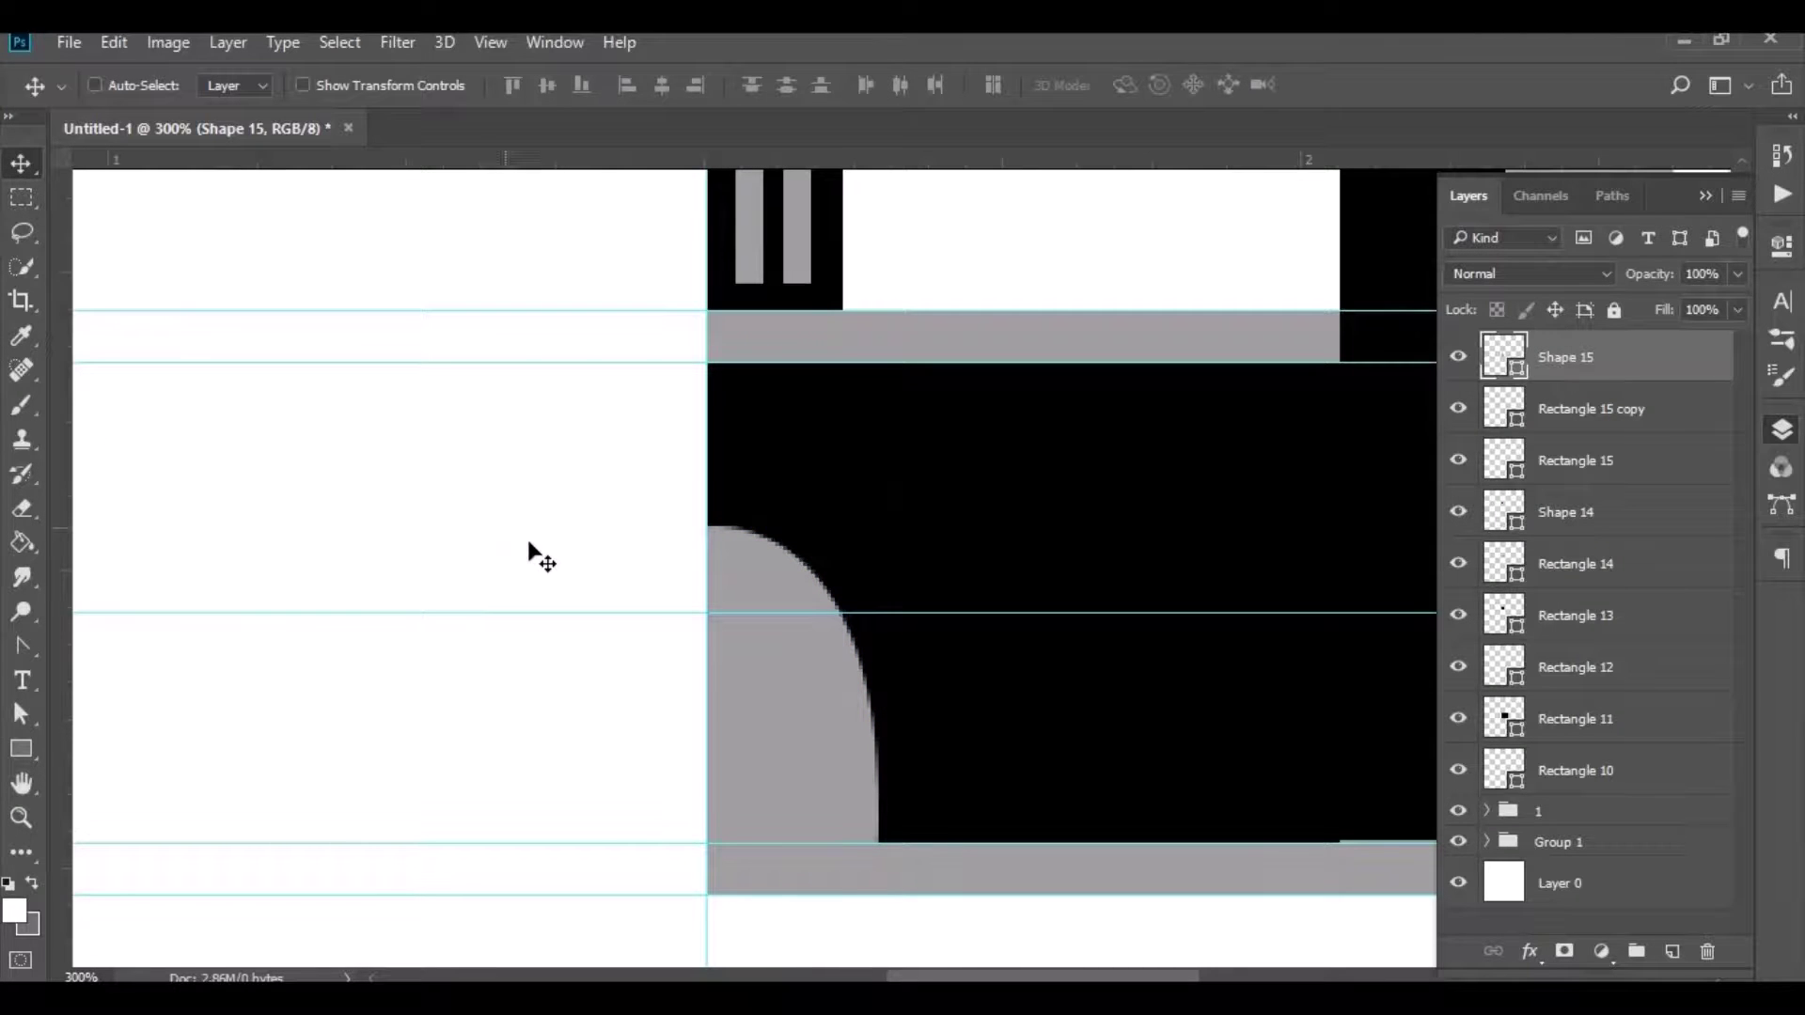
Step: Group layers Shape 15 through Rectangle 10 into Group 10 and duplicate it
{"action": "key", "text": "ctrl+0"}
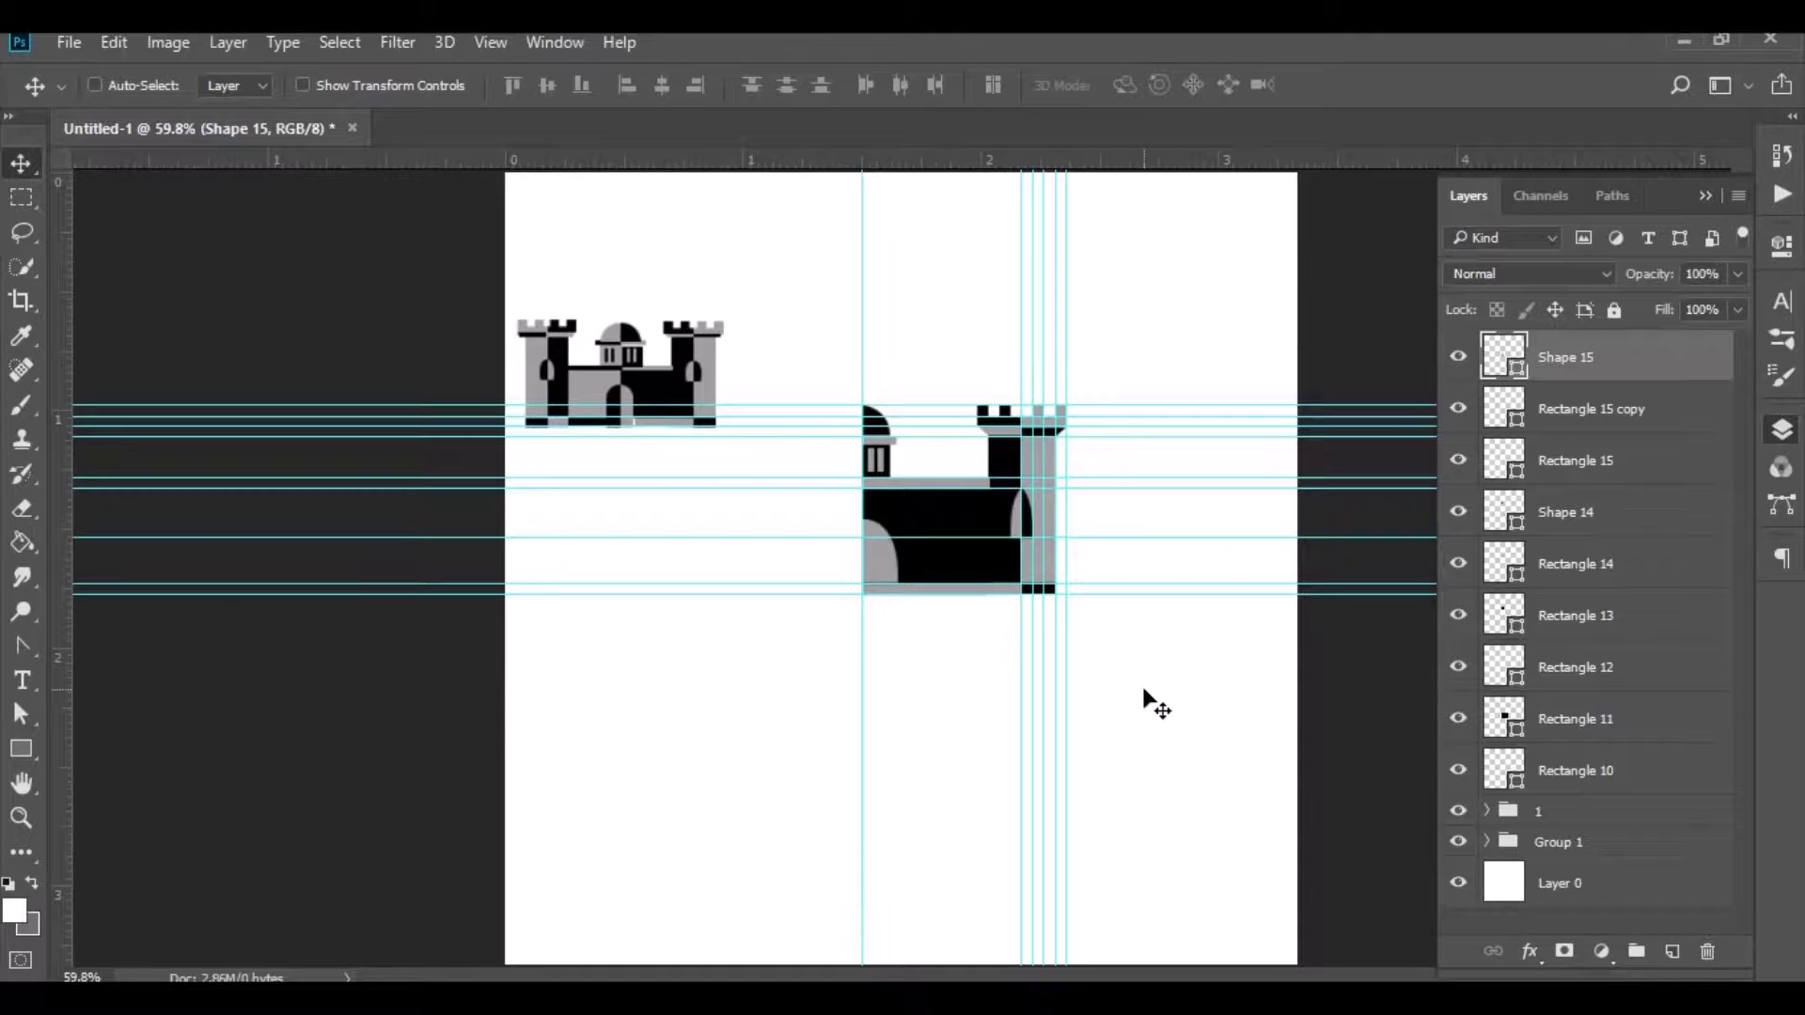
{"action": "key", "text": "ctrl+1"}
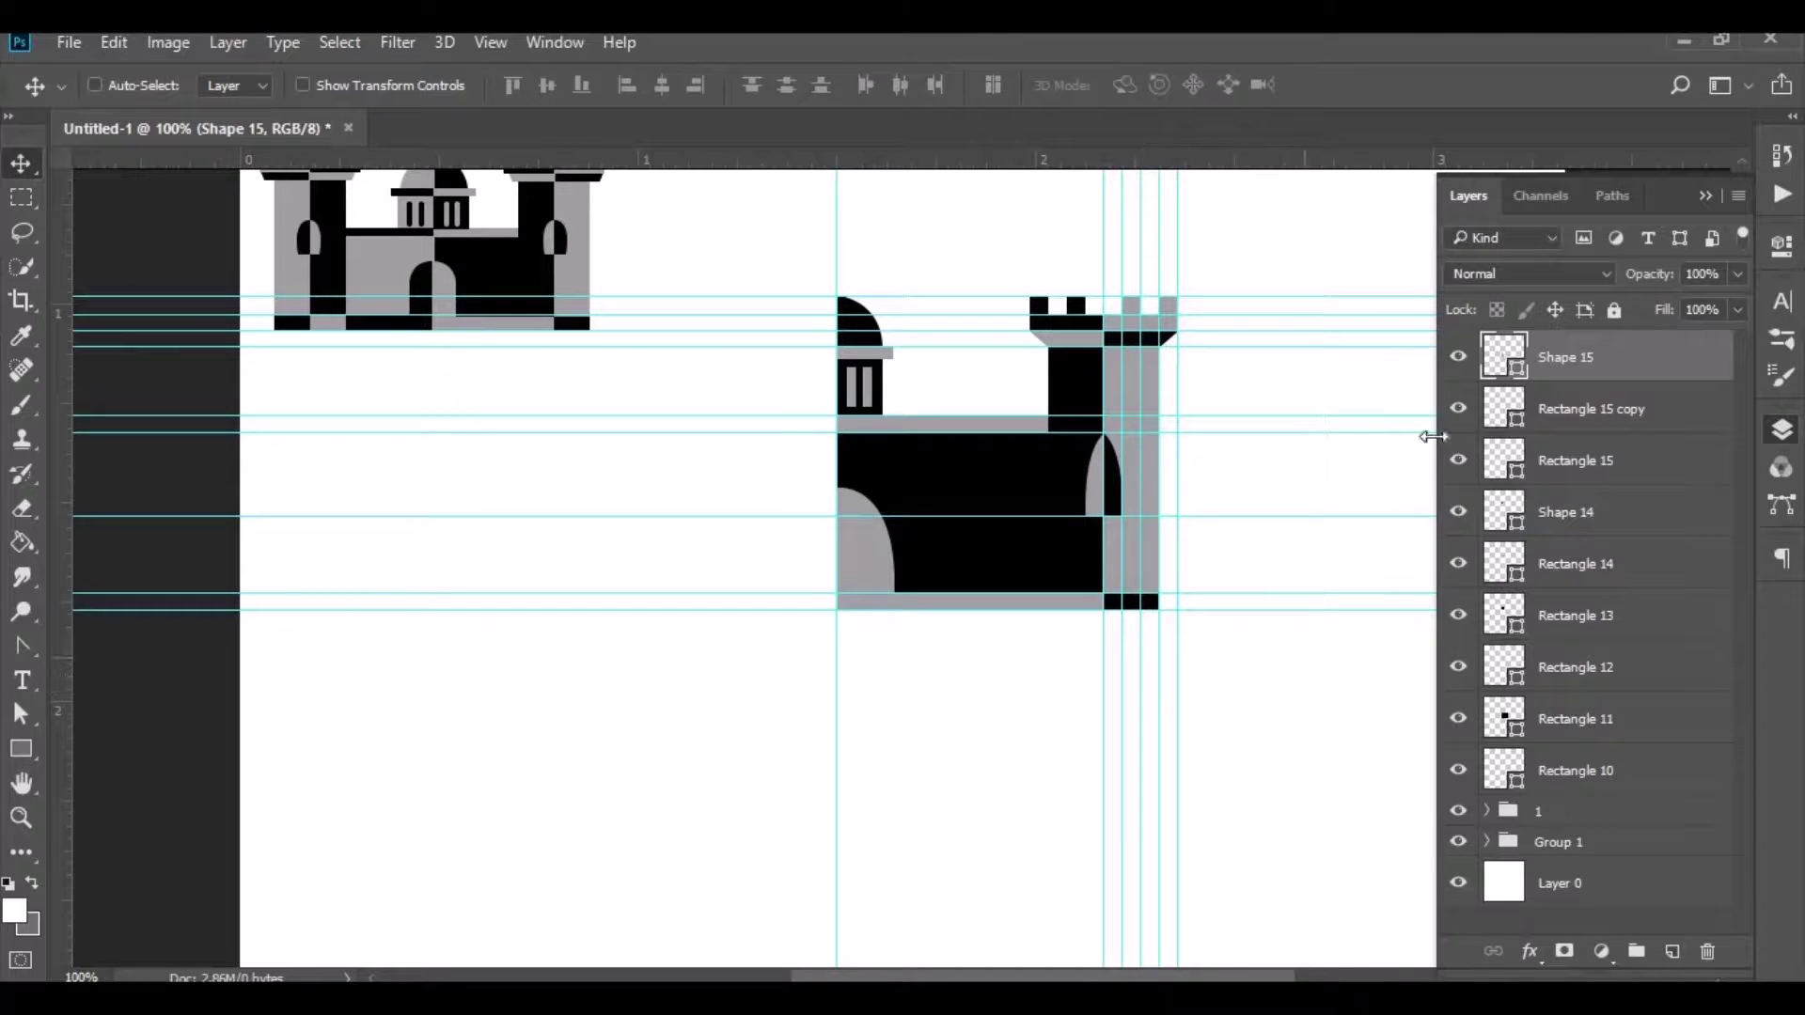
{"action": "left_click", "coordinate": [1598, 780], "text": "shift"}
{"action": "left_click_drag", "start_coordinate": [1598, 780], "coordinate": [1636, 949]}
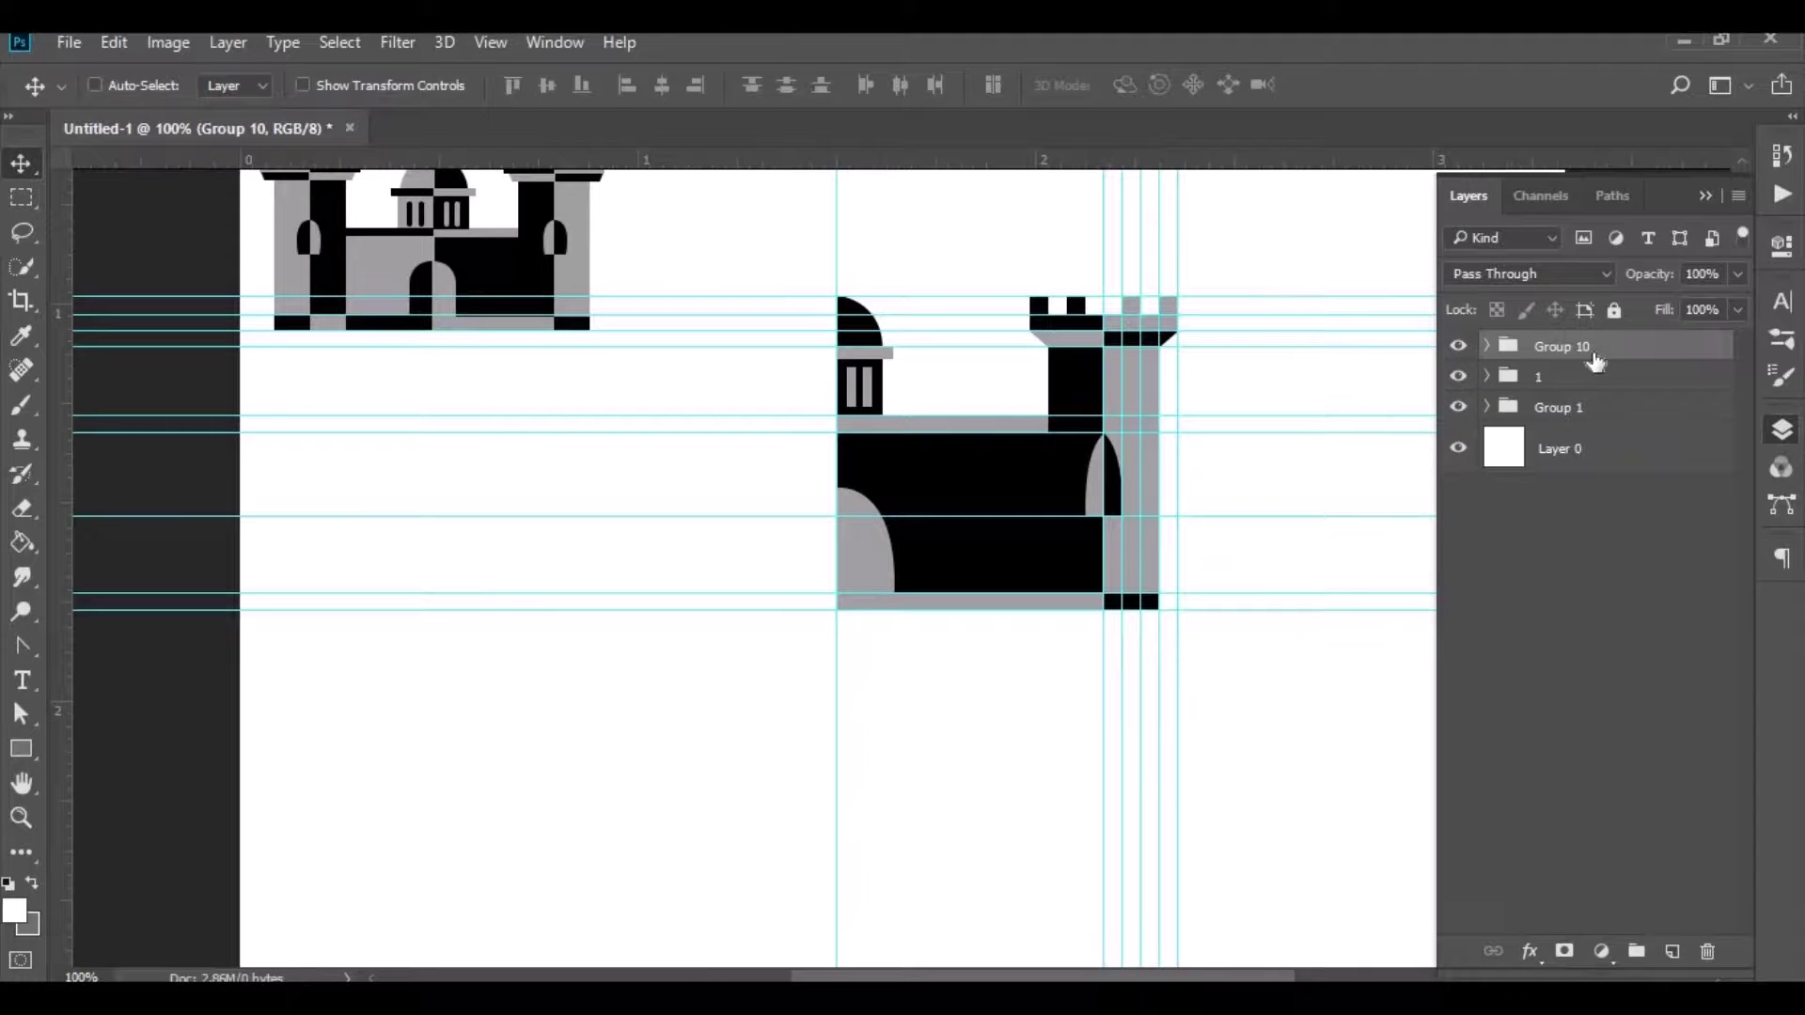
{"action": "left_click_drag", "start_coordinate": [1595, 360], "coordinate": [1675, 944]}
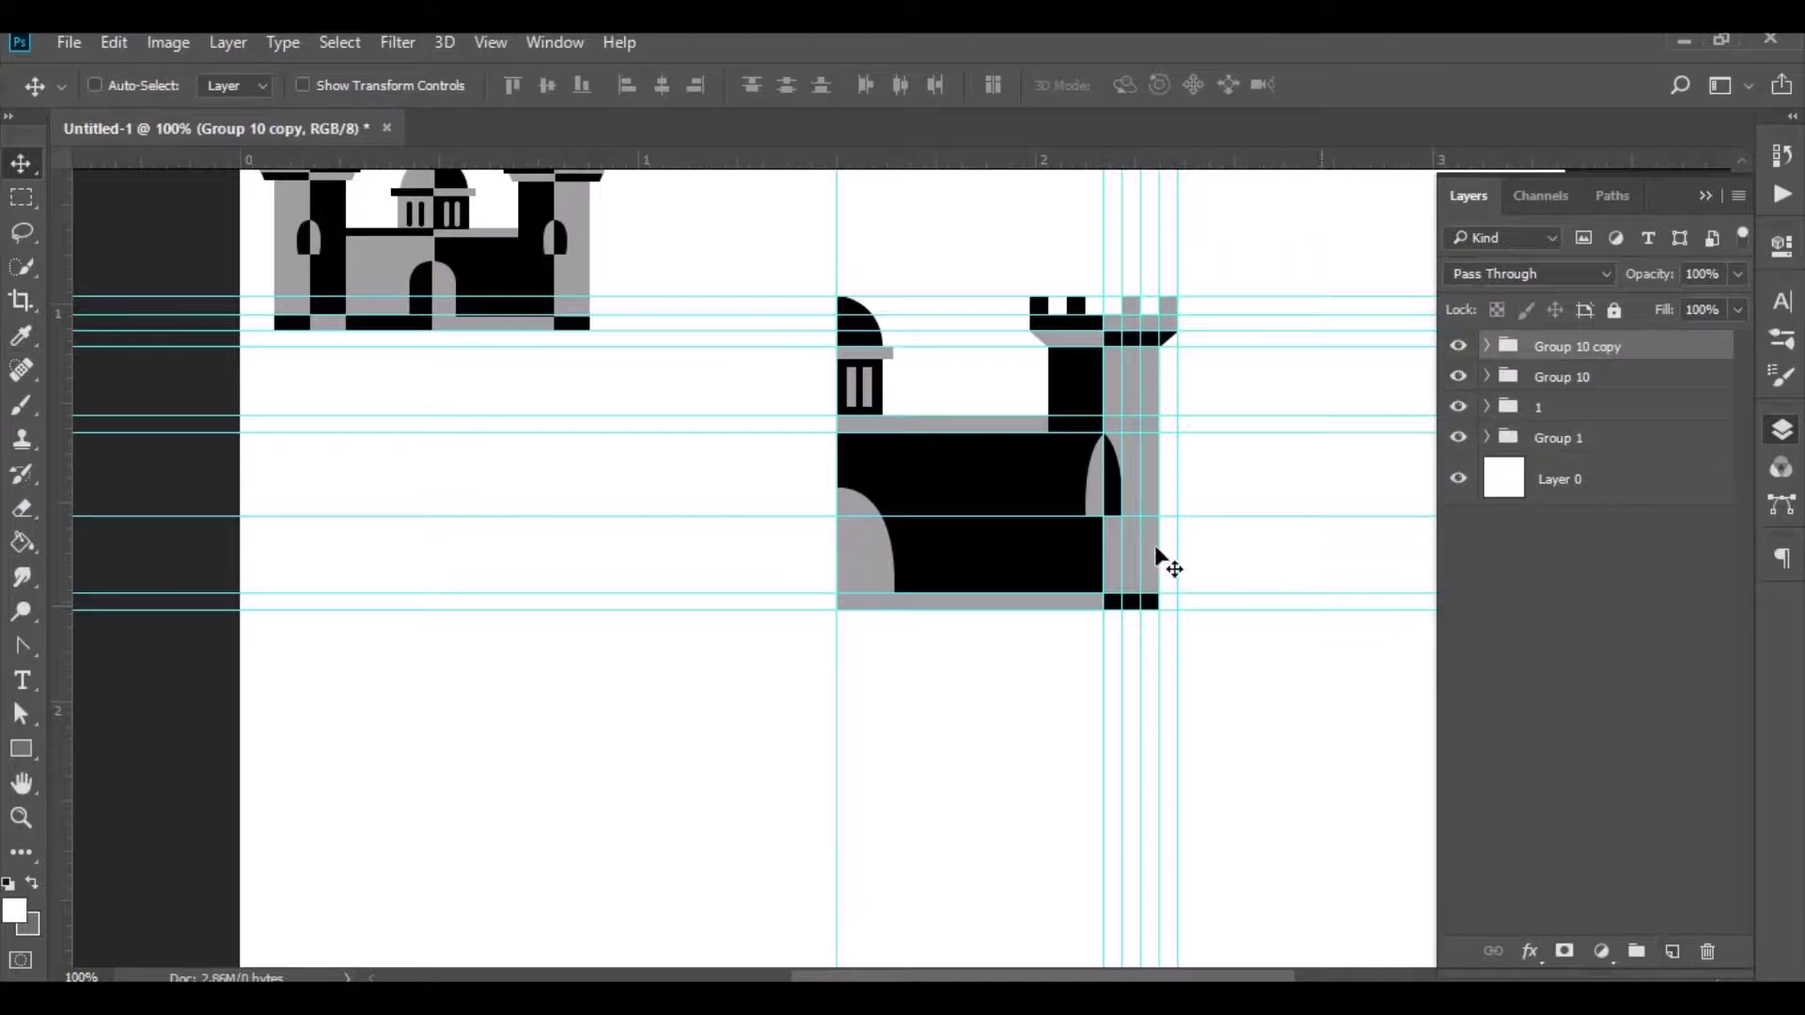
Step: Flip Group 10 copy horizontally with Free Transform
{"action": "left_click", "coordinate": [114, 42]}
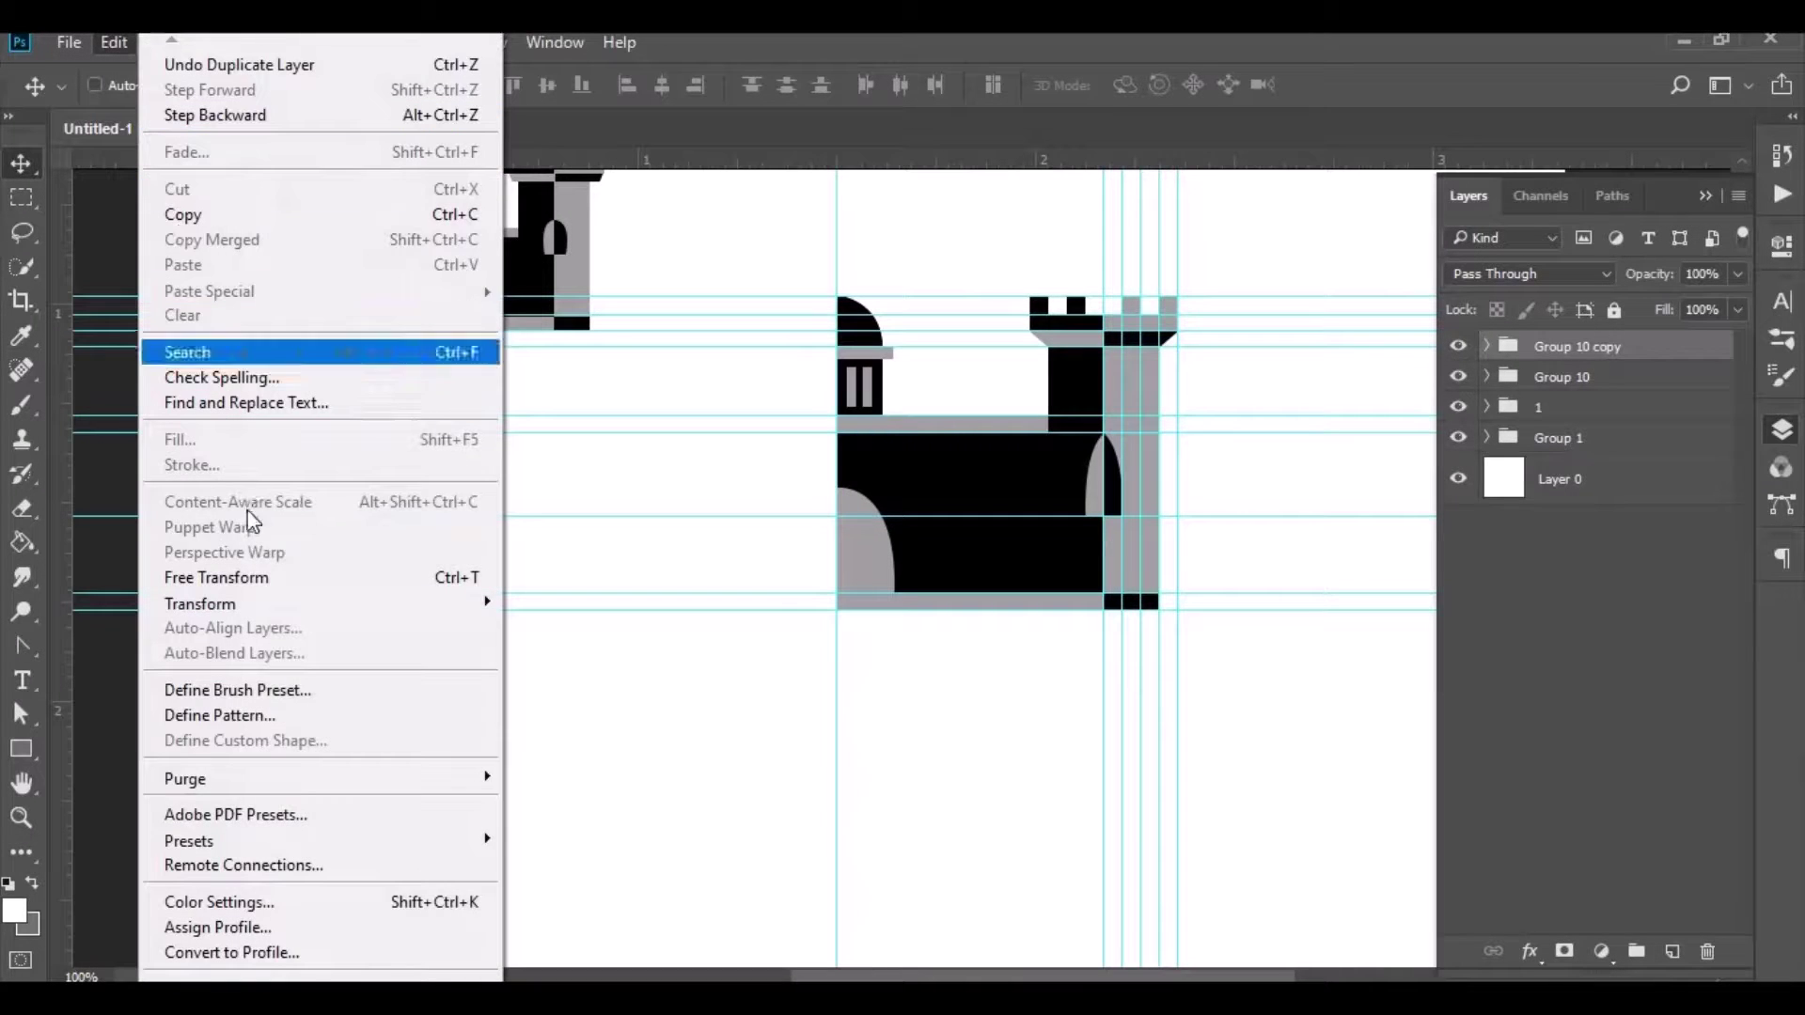
{"action": "left_click", "coordinate": [267, 587]}
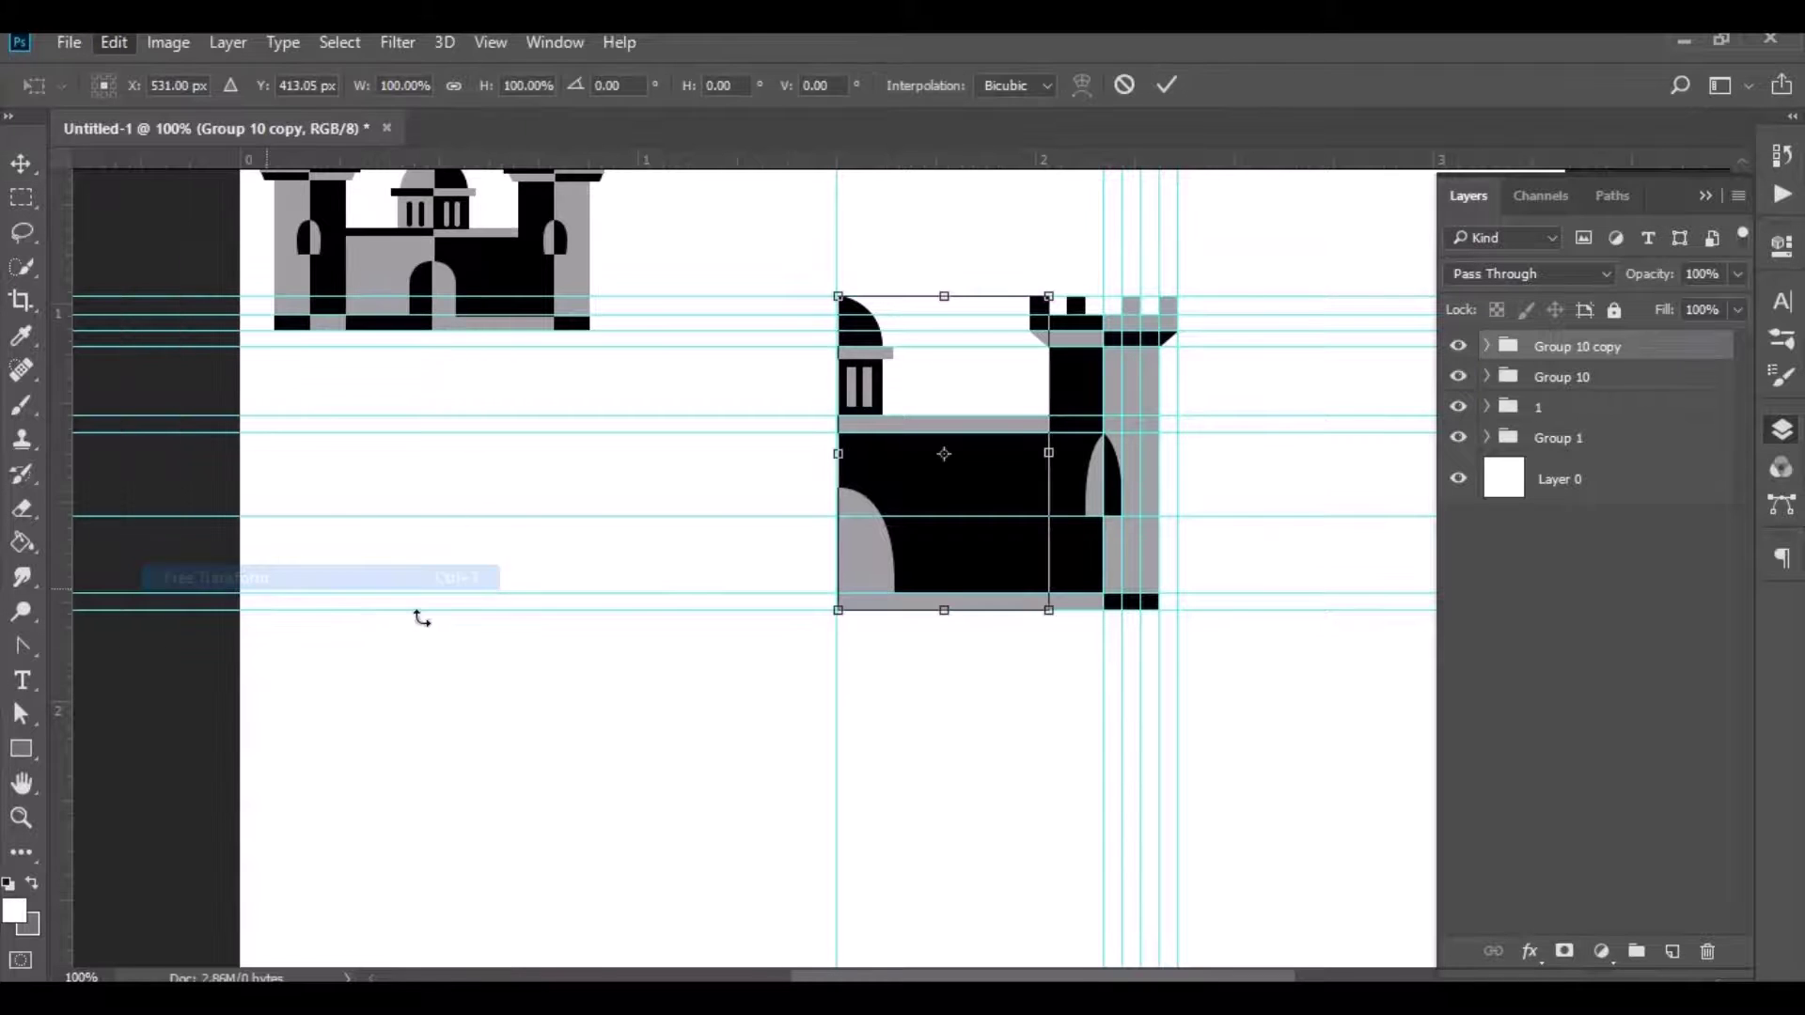
{"action": "right_click", "coordinate": [978, 489]}
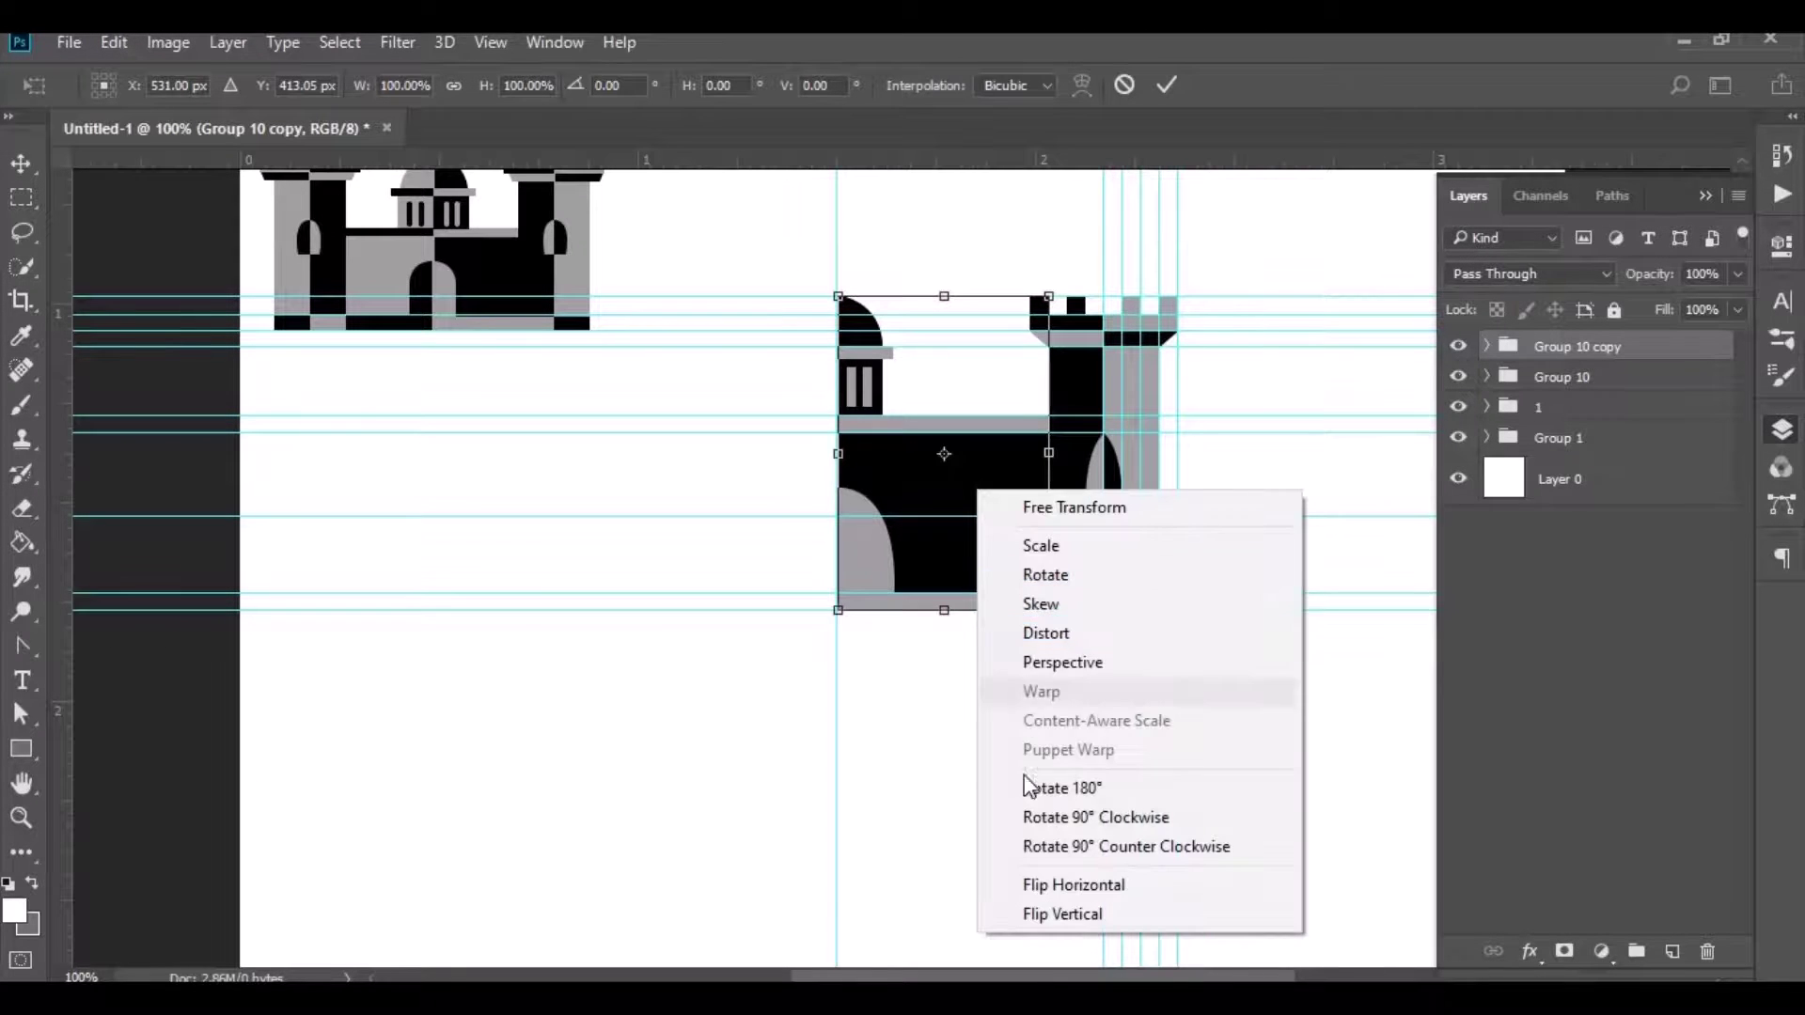
{"action": "left_click", "coordinate": [1043, 884]}
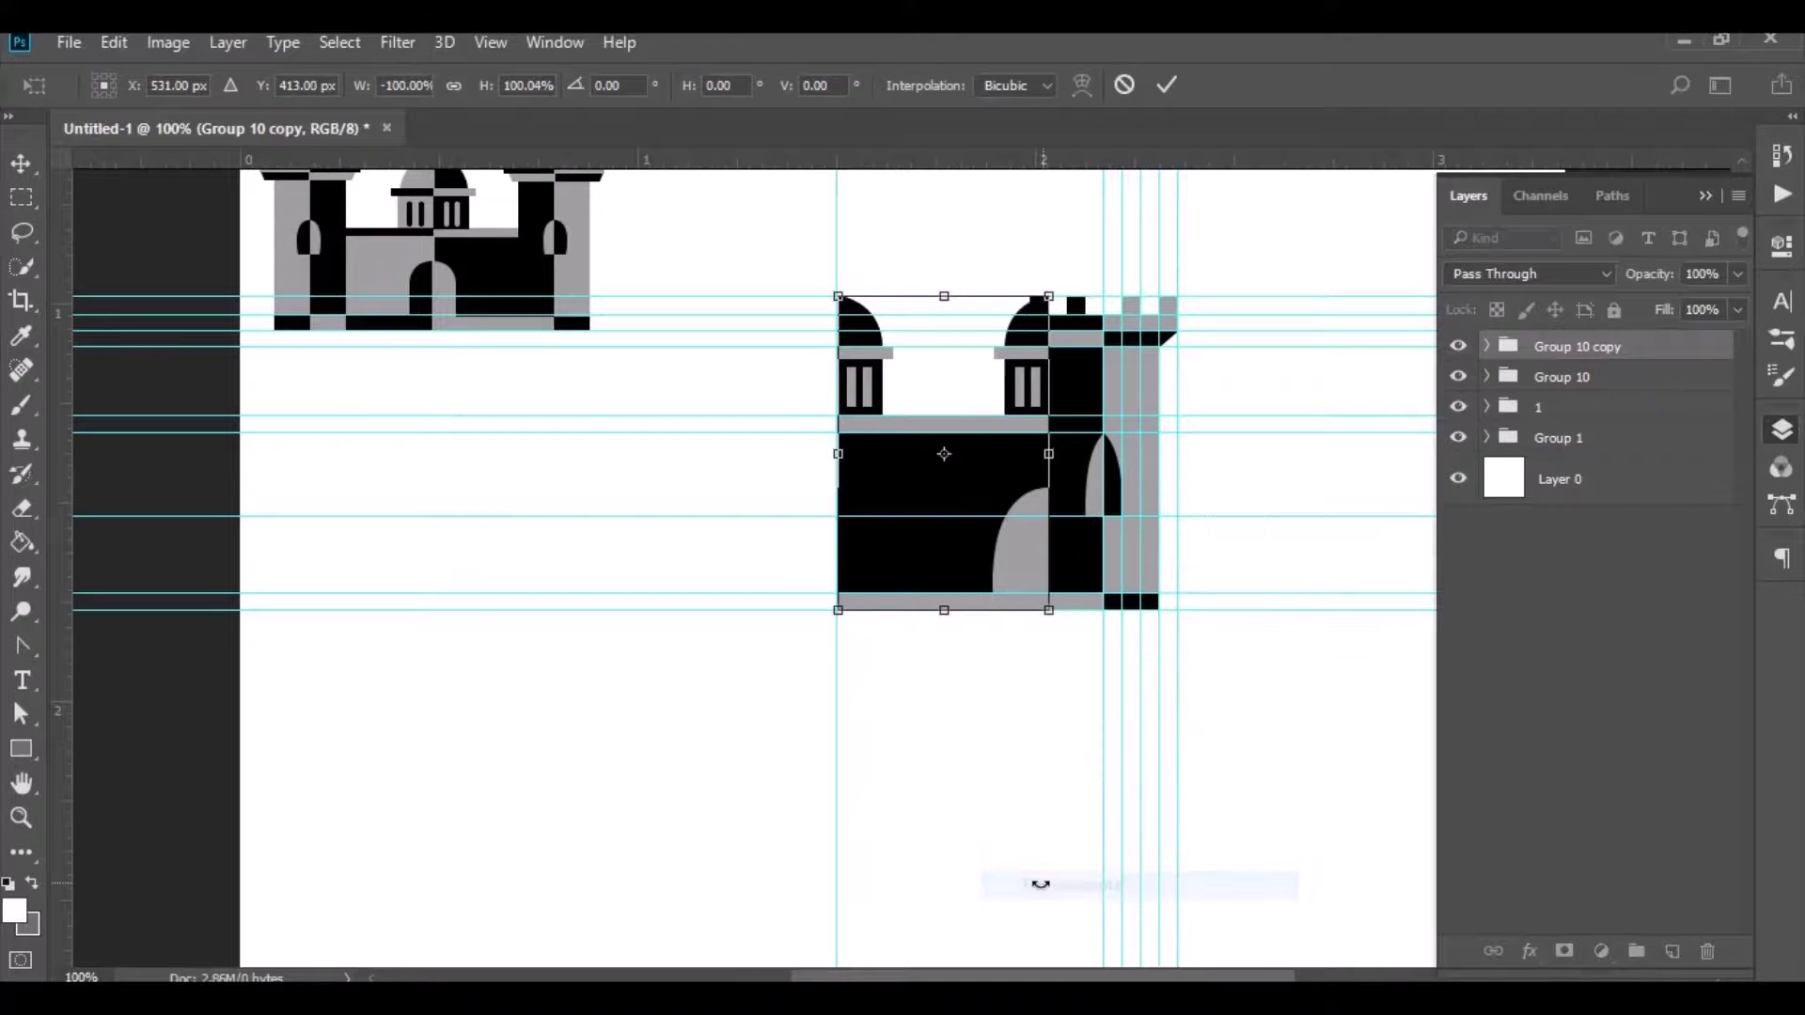
{"action": "left_click", "coordinate": [1167, 85]}
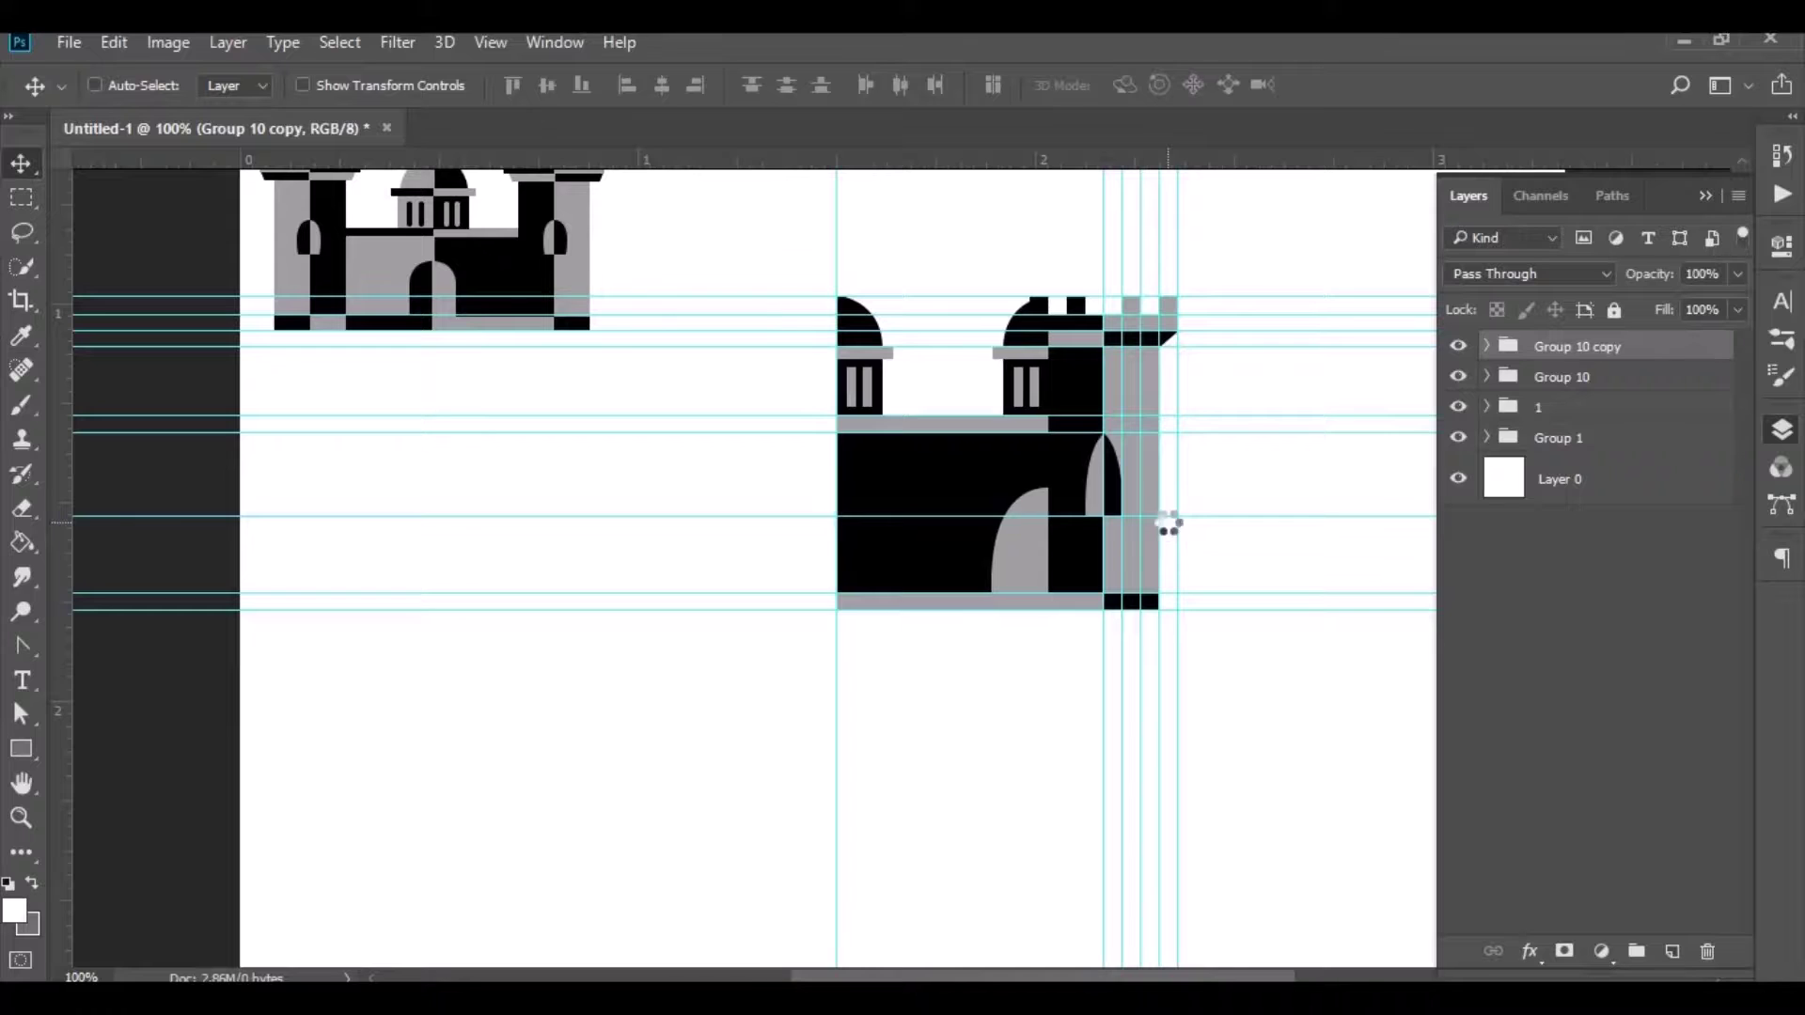
Step: Nudge the mirrored half left to align with the original and drag away the vertical guide
{"action": "key", "text": "Left"}
{"action": "key", "text": "Left"}
{"action": "key", "text": "Left"}
{"action": "key", "text": "Left"}
{"action": "key", "text": "Left"}
{"action": "key", "text": "Left"}
{"action": "key", "text": "Left"}
{"action": "key", "text": "Left"}
{"action": "key", "text": "Left"}
{"action": "key", "text": "Left"}
{"action": "key", "text": "Left"}
{"action": "key", "text": "Left"}
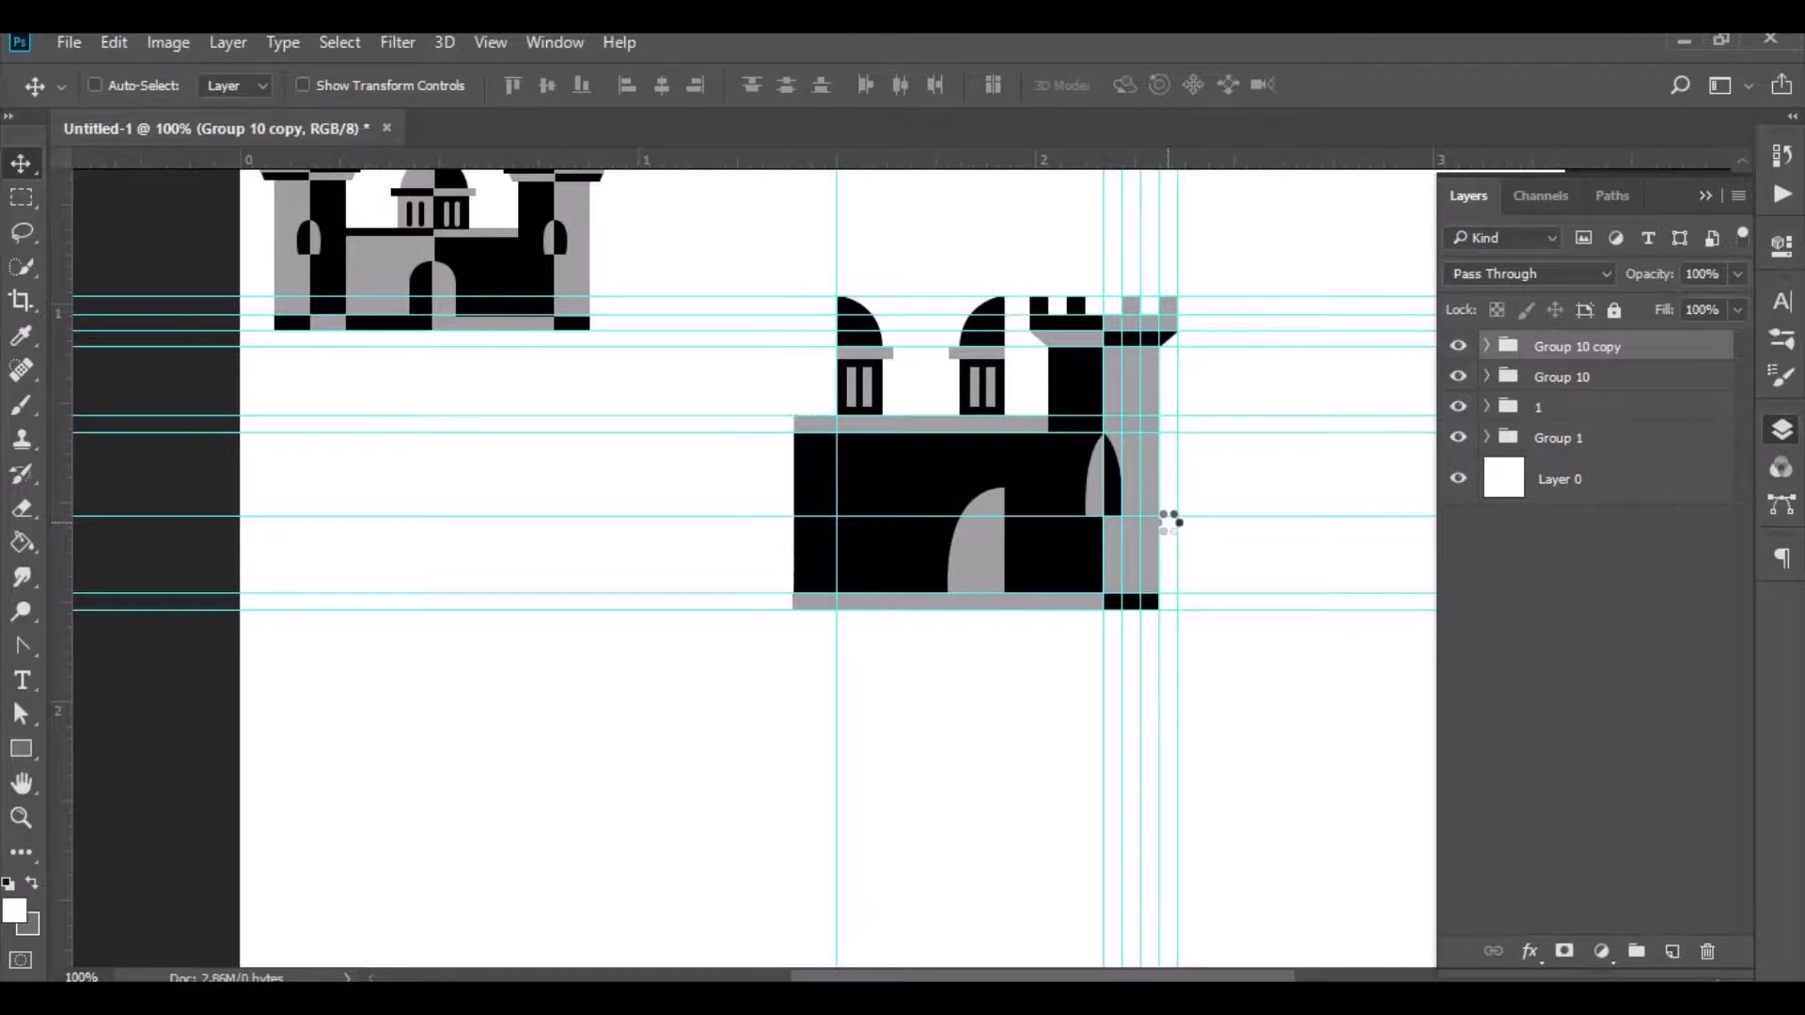
{"action": "key", "text": "Left"}
{"action": "key", "text": "Left"}
{"action": "key", "text": "Left"}
{"action": "key", "text": "Left"}
{"action": "key", "text": "Left"}
{"action": "key", "text": "Left"}
{"action": "key", "text": "Left"}
{"action": "key", "text": "Left"}
{"action": "key", "text": "Left"}
{"action": "key", "text": "Left"}
{"action": "key", "text": "Left"}
{"action": "key", "text": "Left"}
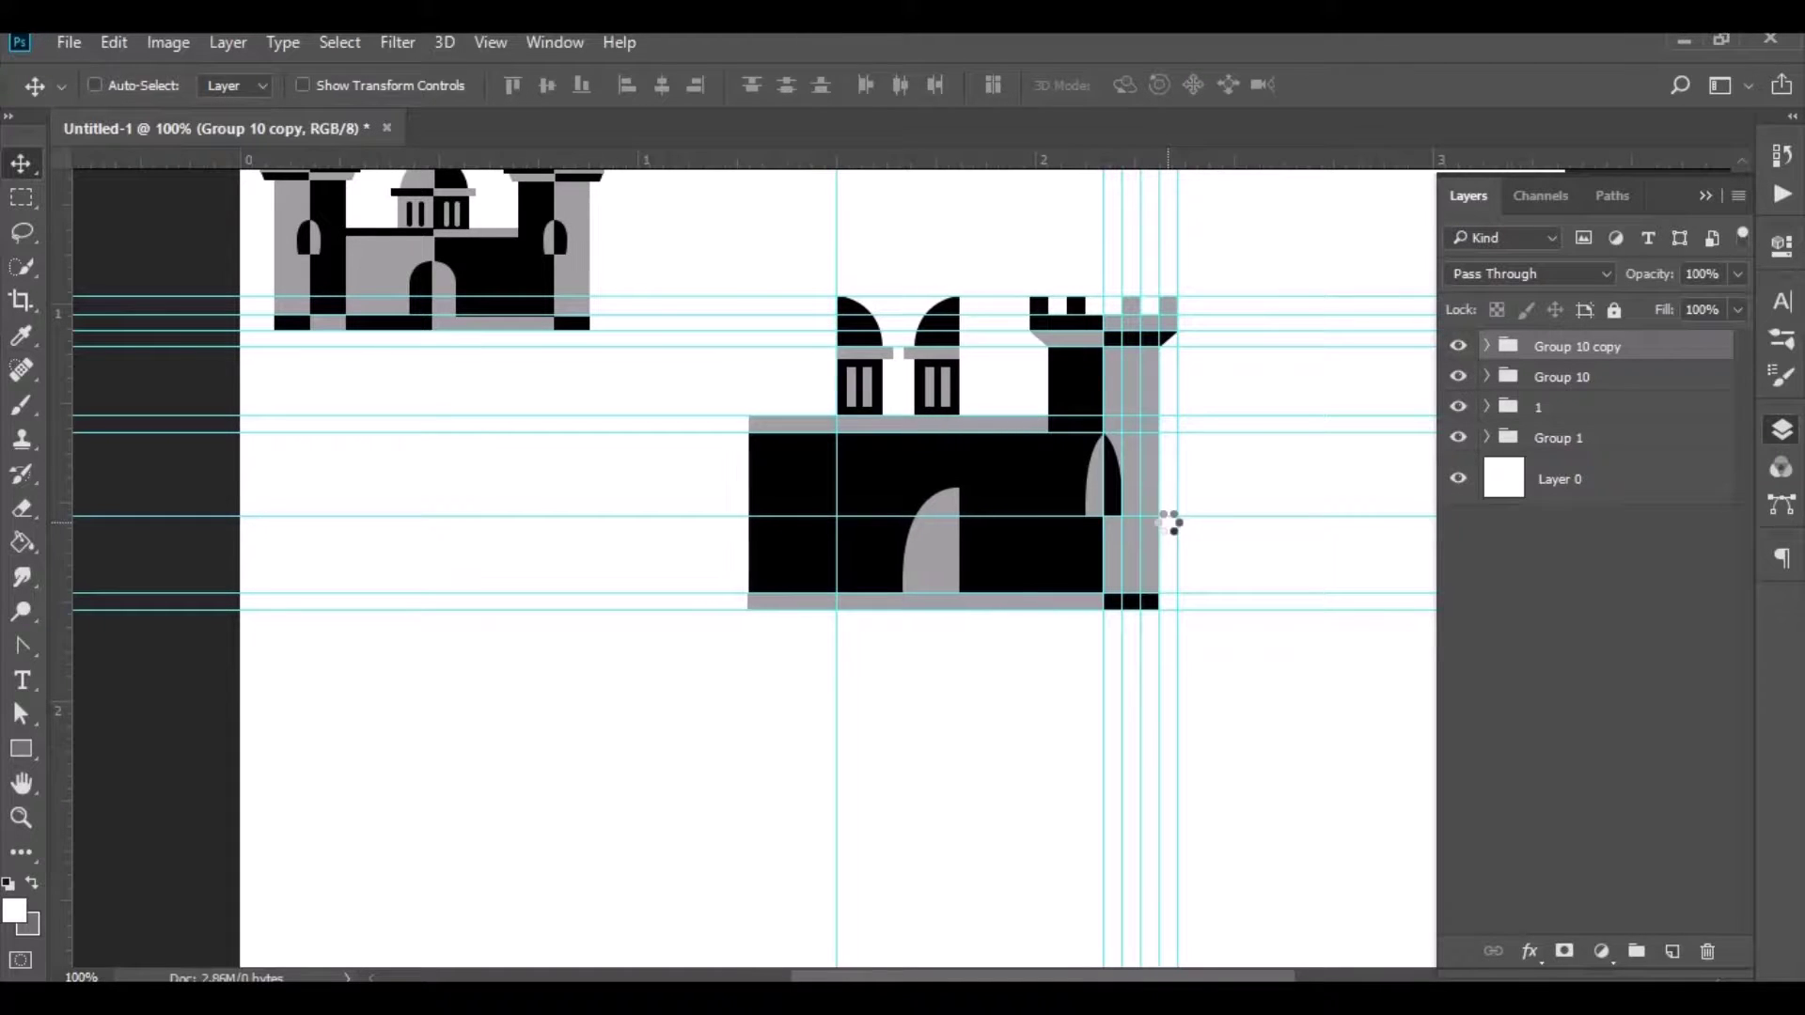
{"action": "key", "text": "Left"}
{"action": "key", "text": "Left"}
{"action": "key", "text": "Left"}
{"action": "key", "text": "Left"}
{"action": "key", "text": "Left"}
{"action": "key", "text": "Left"}
{"action": "key", "text": "Left"}
{"action": "key", "text": "Left"}
{"action": "key", "text": "Left"}
{"action": "key", "text": "Left"}
{"action": "key", "text": "Left"}
{"action": "key", "text": "Left"}
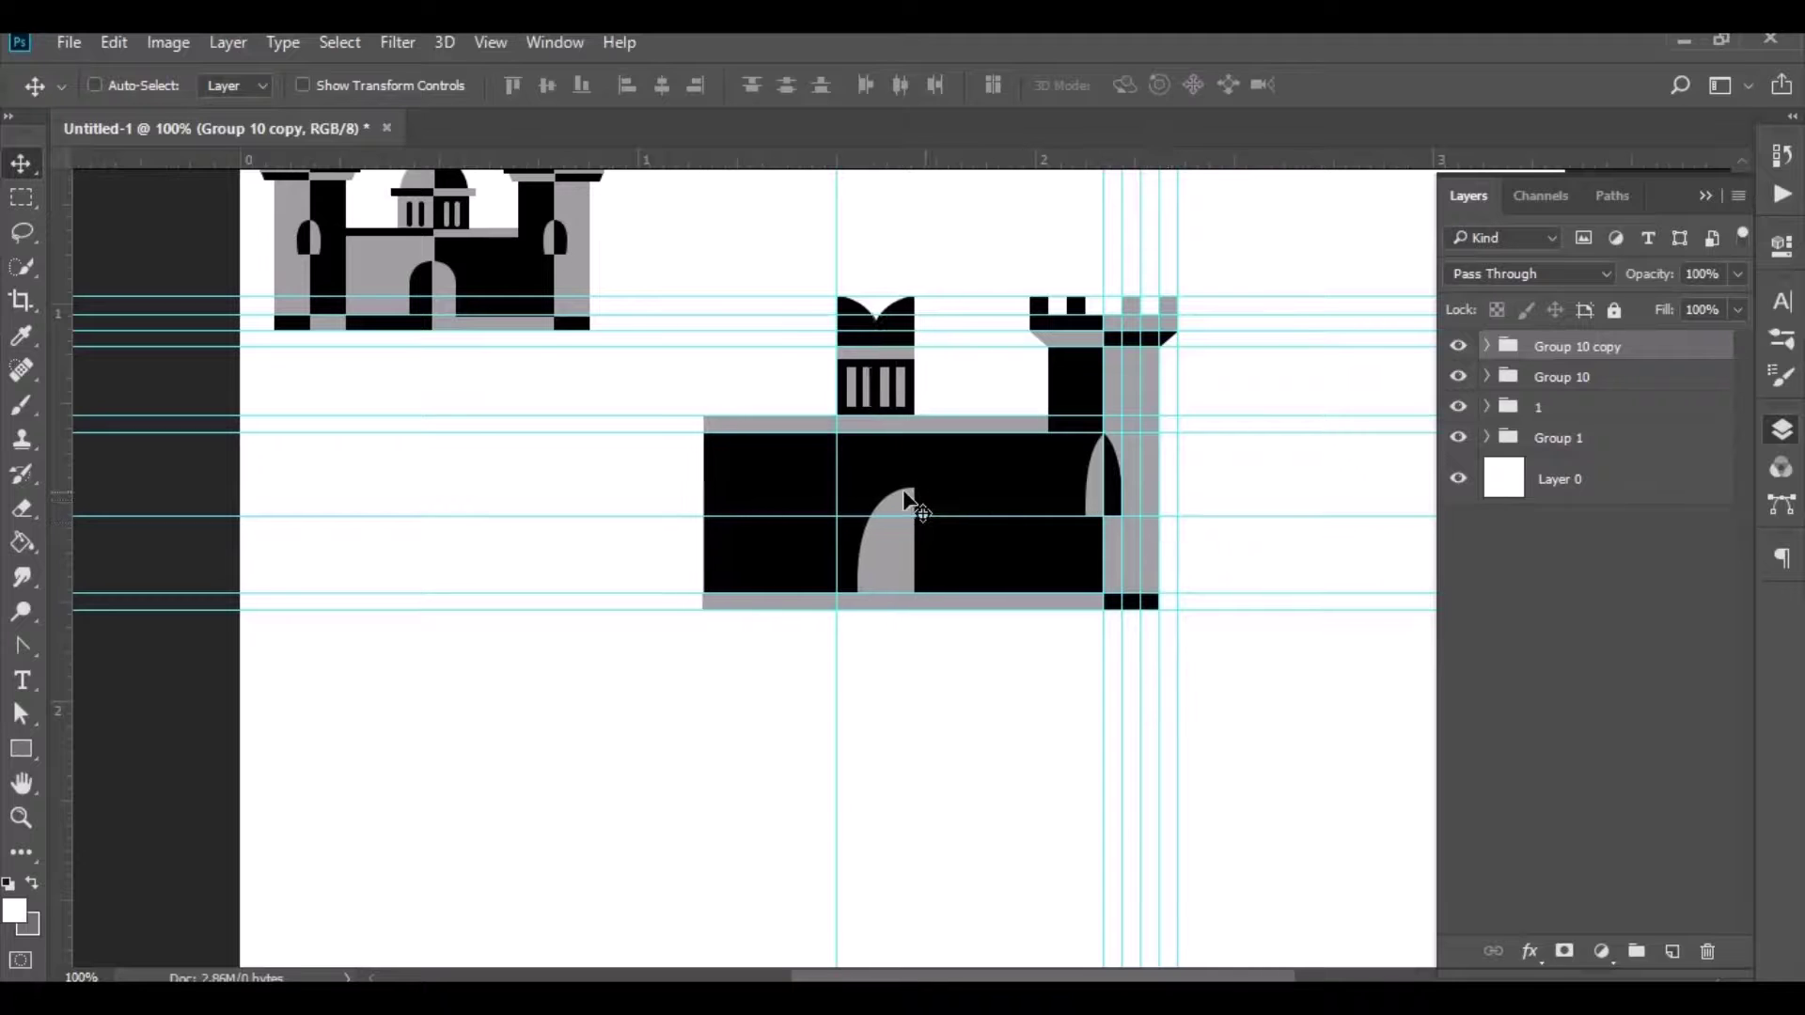
{"action": "key", "text": "Left"}
{"action": "key", "text": "Left"}
{"action": "key", "text": "Left"}
{"action": "key", "text": "Left"}
{"action": "key", "text": "Left"}
{"action": "key", "text": "Left"}
{"action": "key", "text": "Left"}
{"action": "key", "text": "Left"}
{"action": "key", "text": "Left"}
{"action": "key", "text": "Left"}
{"action": "key", "text": "Left"}
{"action": "key", "text": "Left"}
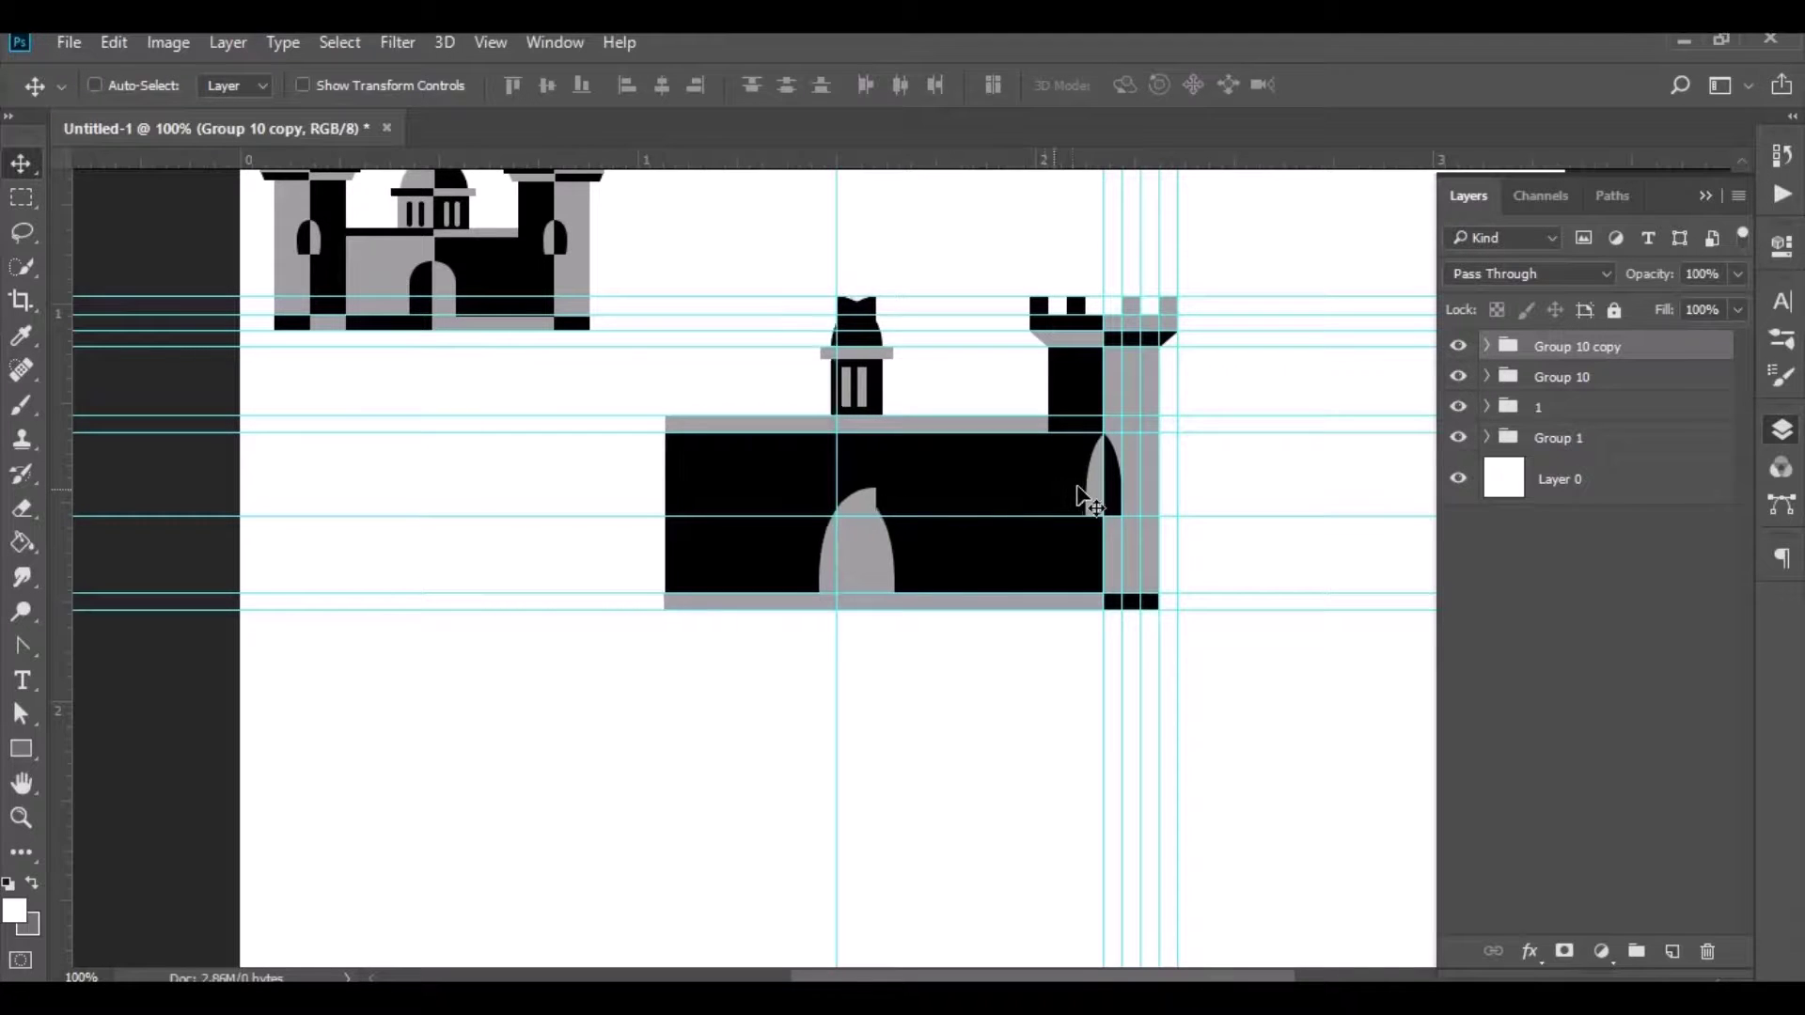
{"action": "key", "text": "Left"}
{"action": "key", "text": "Left"}
{"action": "key", "text": "Left"}
{"action": "key", "text": "Left"}
{"action": "key", "text": "Left"}
{"action": "key", "text": "Left"}
{"action": "key", "text": "Left"}
{"action": "key", "text": "Left"}
{"action": "key", "text": "Left"}
{"action": "key", "text": "Left"}
{"action": "key", "text": "Left"}
{"action": "key", "text": "Left"}
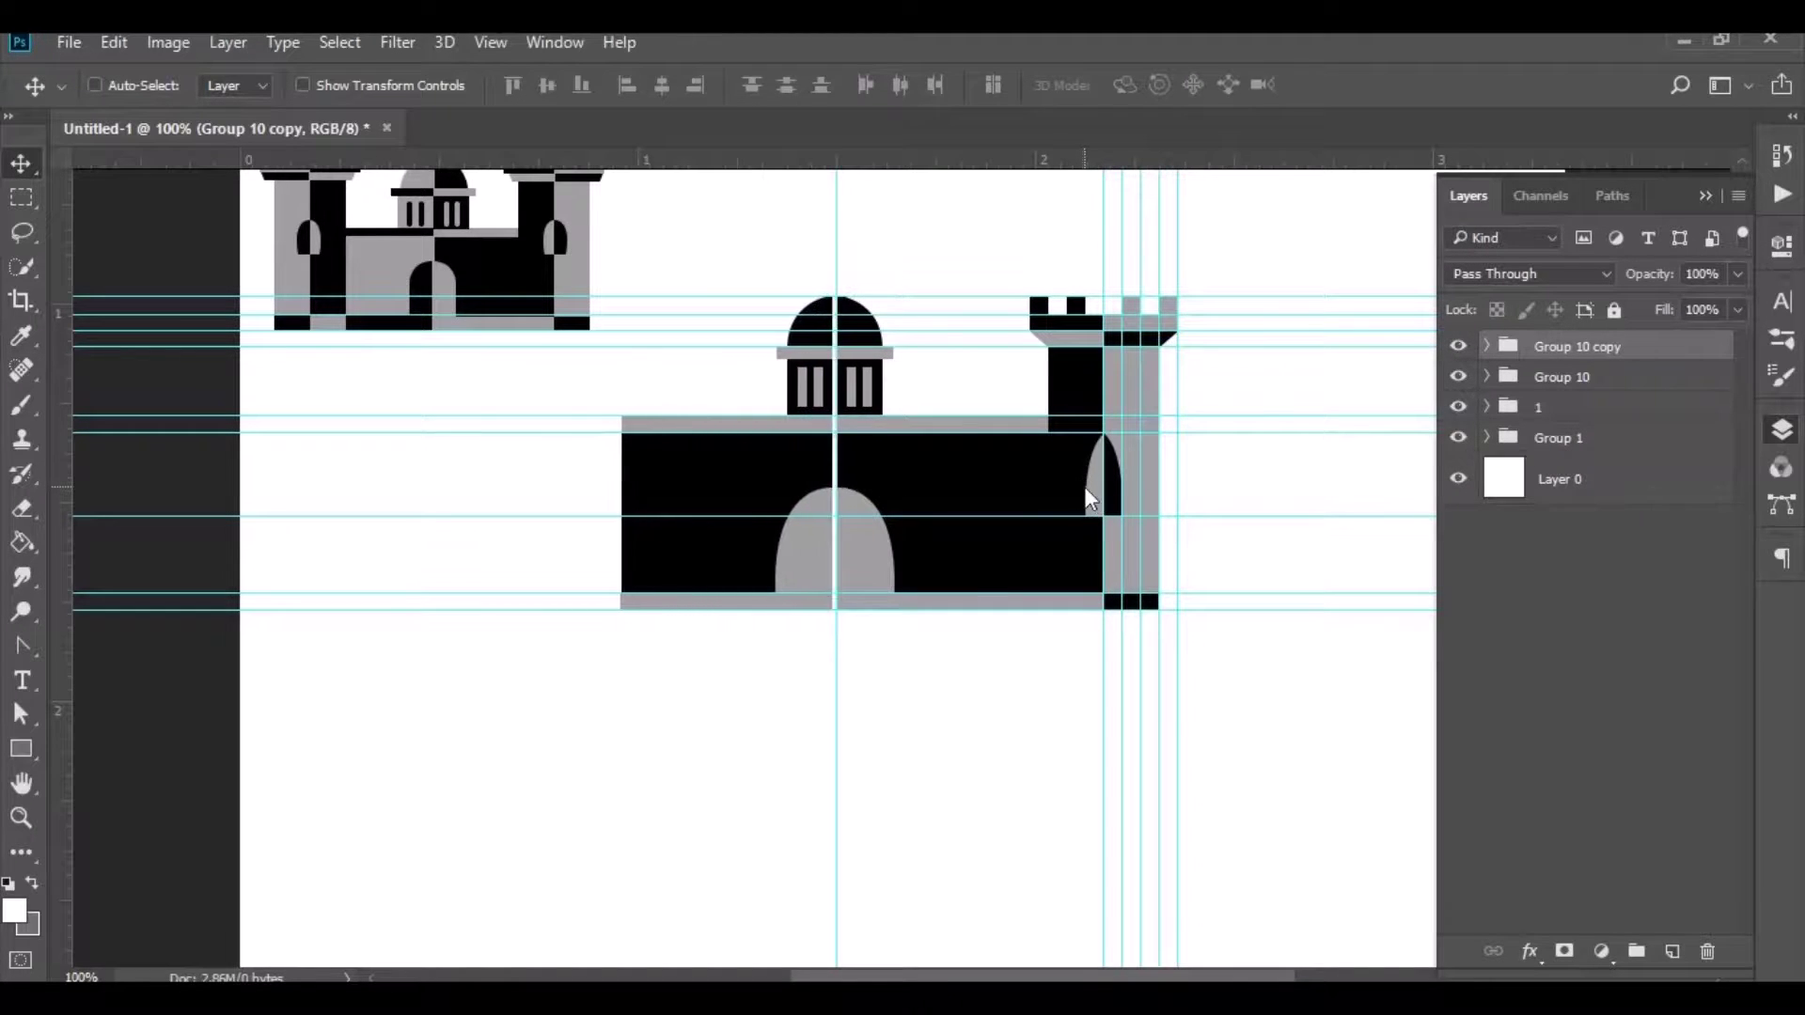
{"action": "key", "text": "Right"}
{"action": "key", "text": "Right"}
{"action": "key", "text": "Right"}
{"action": "key", "text": "Right"}
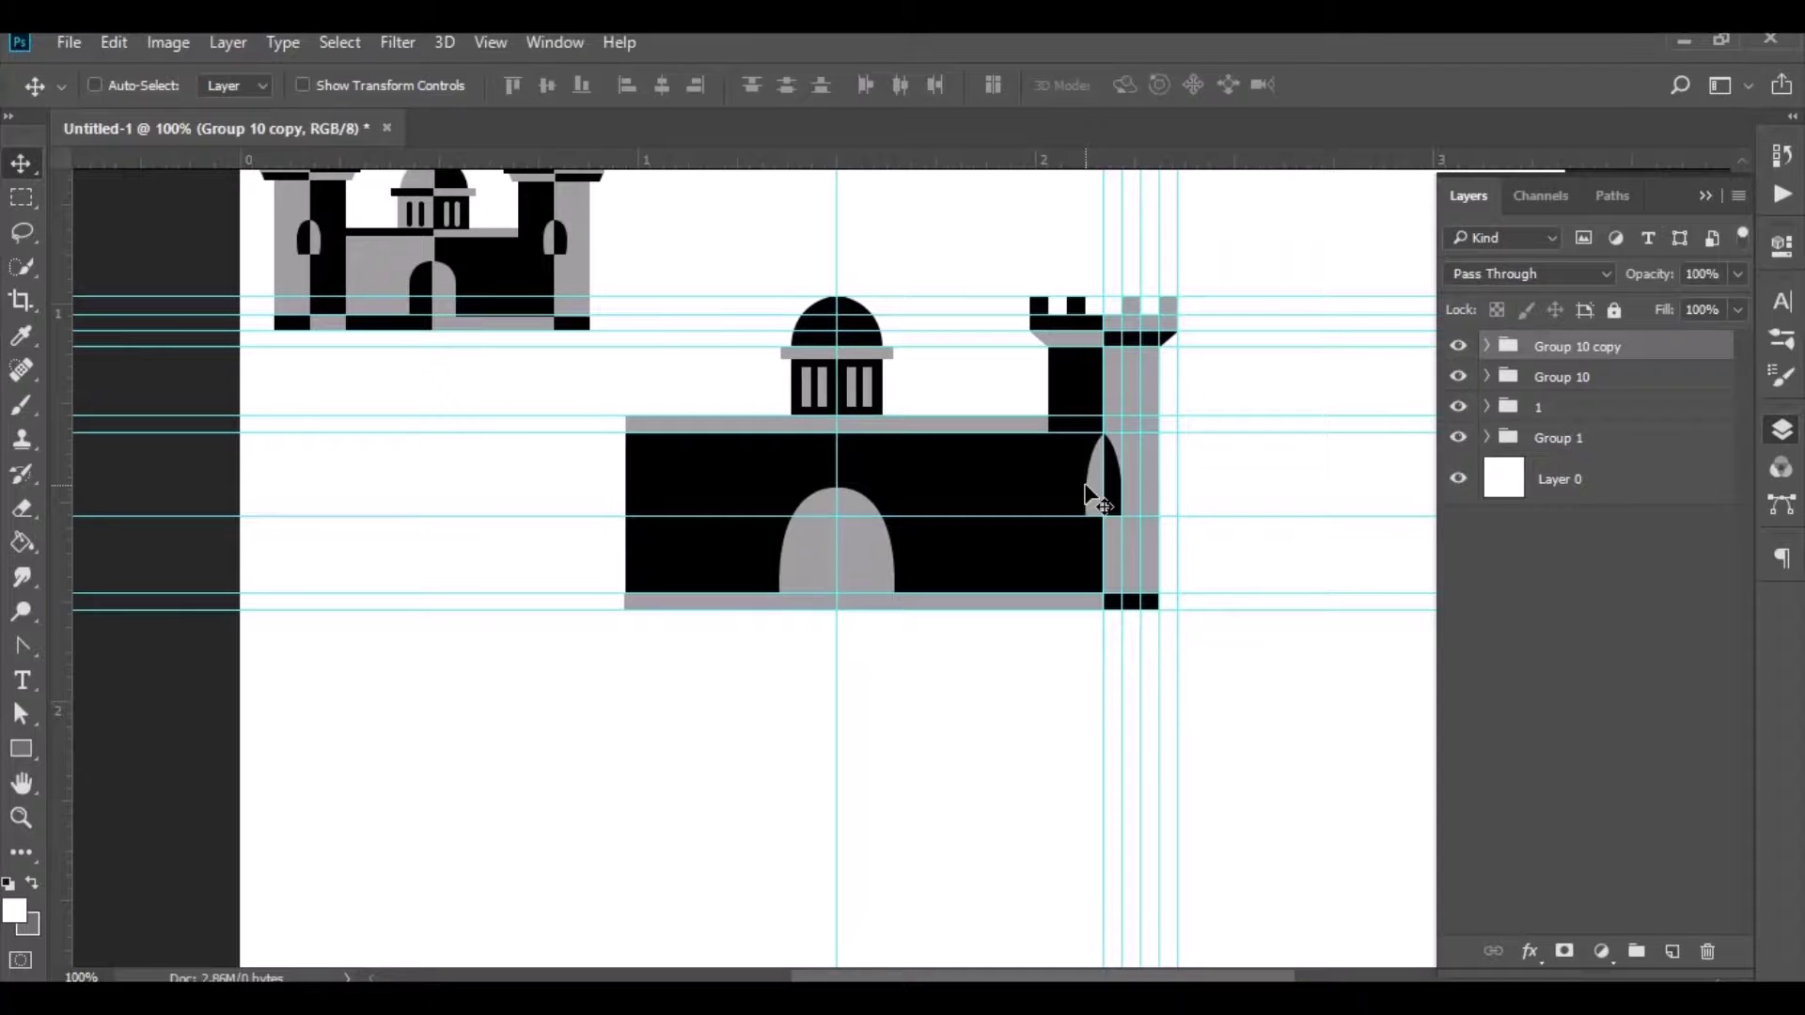
{"action": "key", "text": "Right"}
{"action": "key", "text": "Right"}
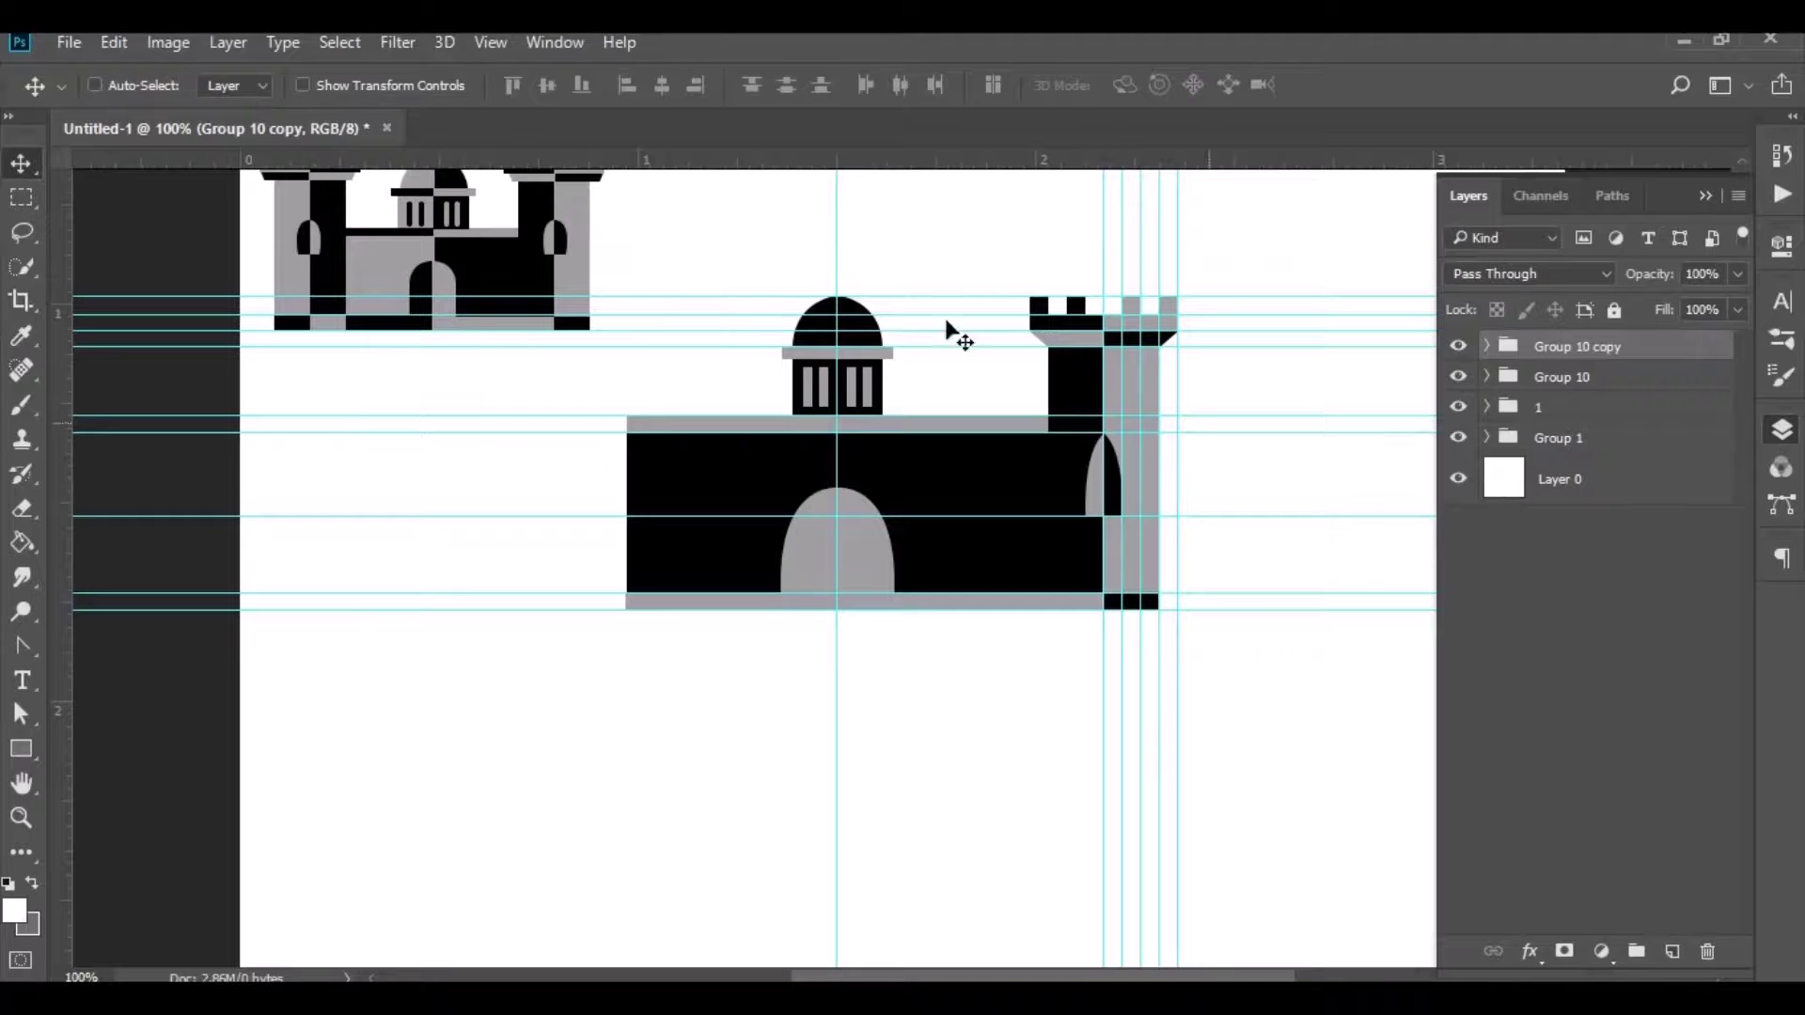
{"action": "left_click_drag", "start_coordinate": [841, 197], "coordinate": [850, 141]}
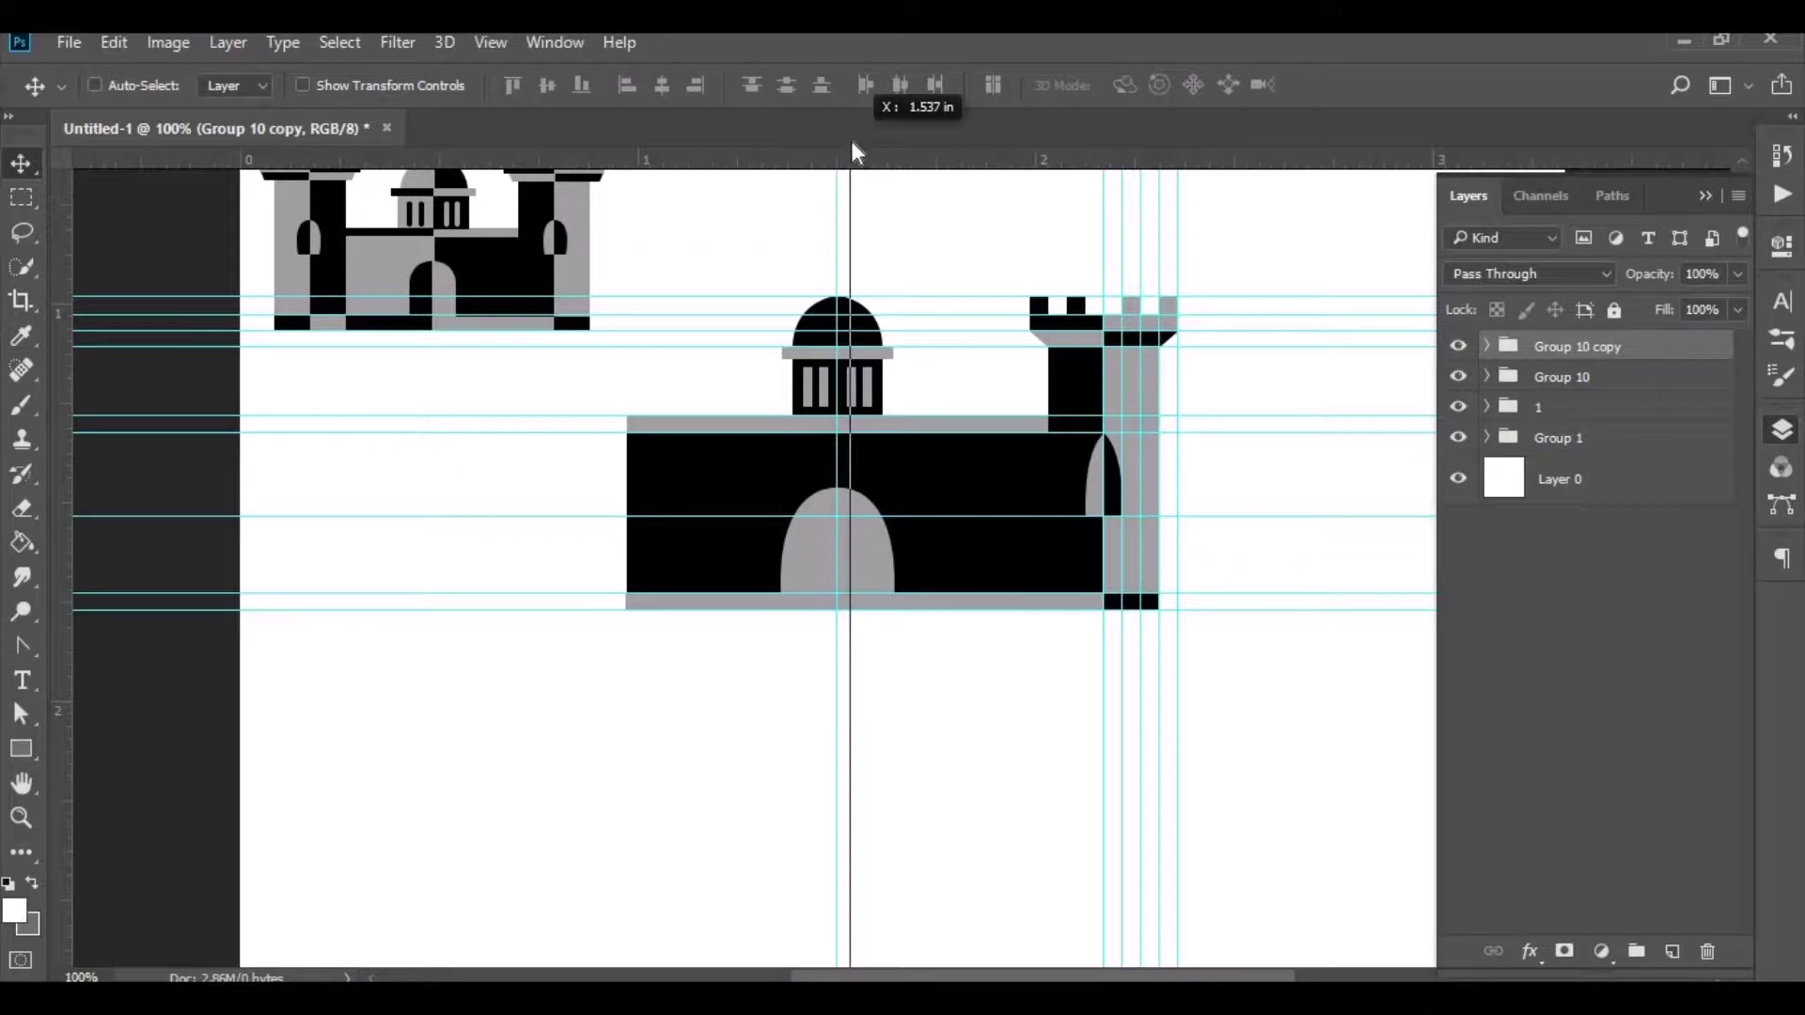
Step: Refill Shape 15, Rectangle 15 copy and Rectangle 15 black, and Shape 14 grey
{"action": "left_click", "coordinate": [1488, 347]}
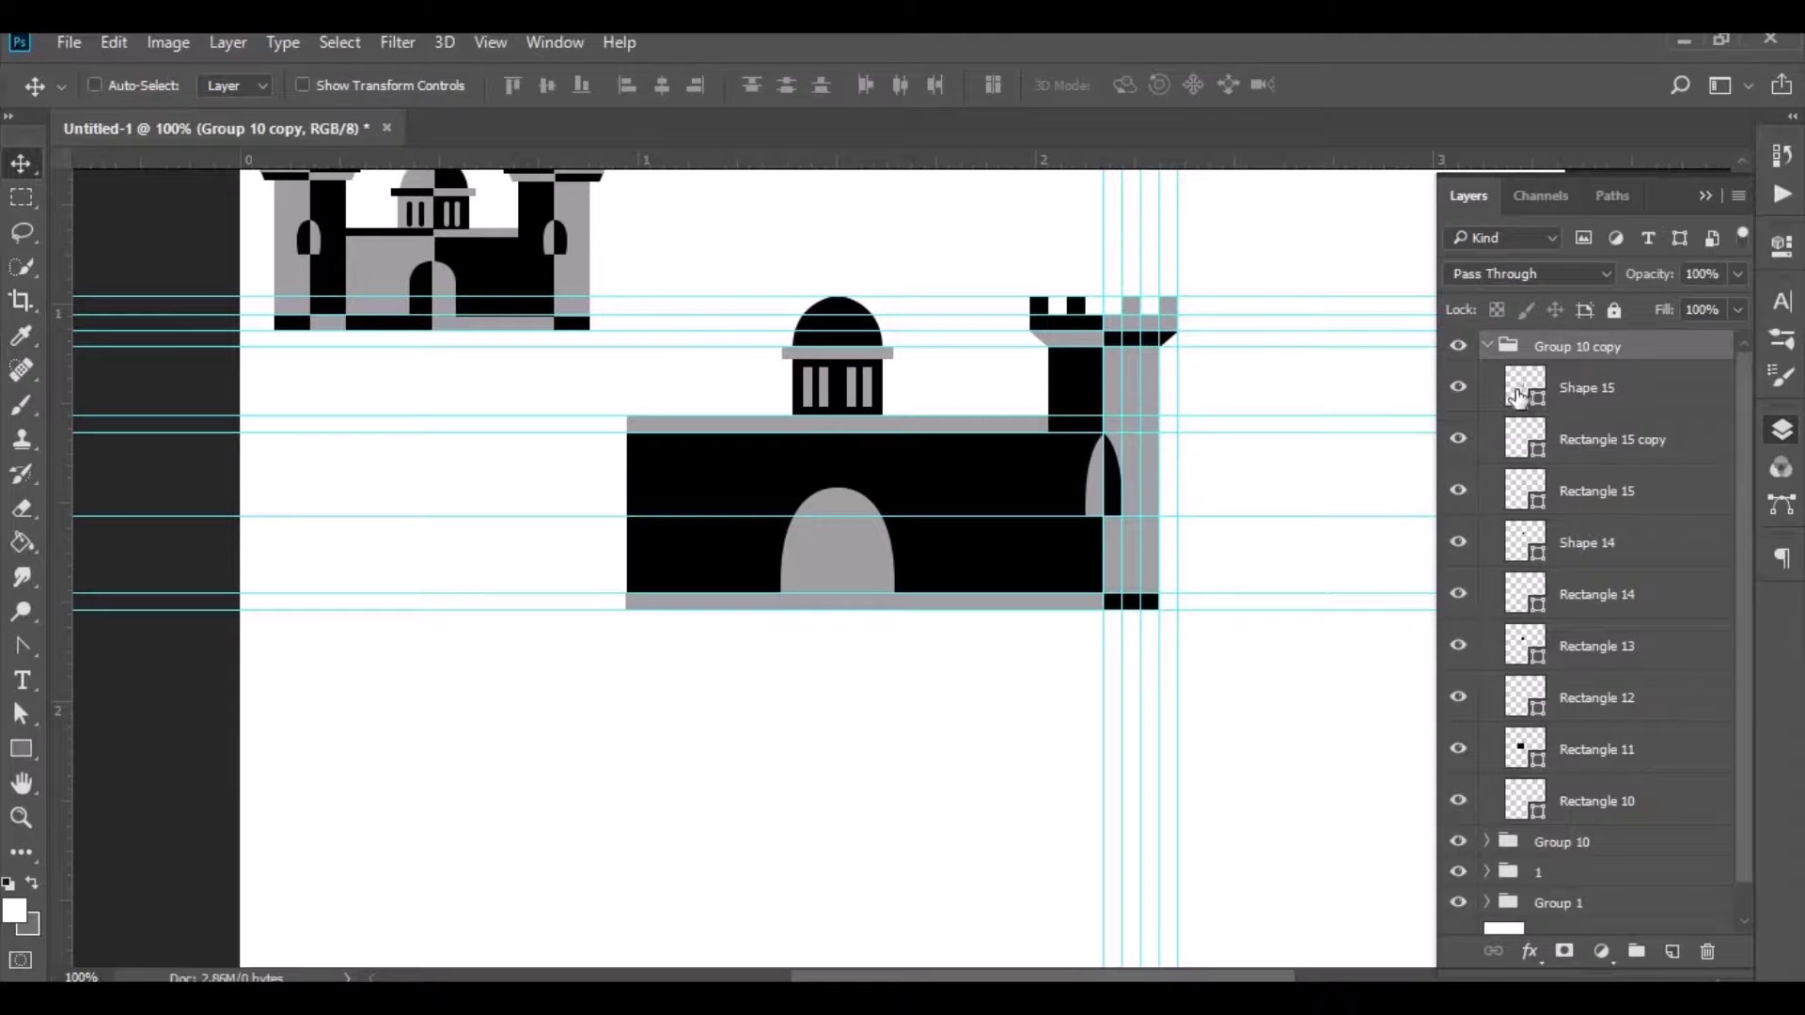
{"action": "double_click", "coordinate": [1515, 393]}
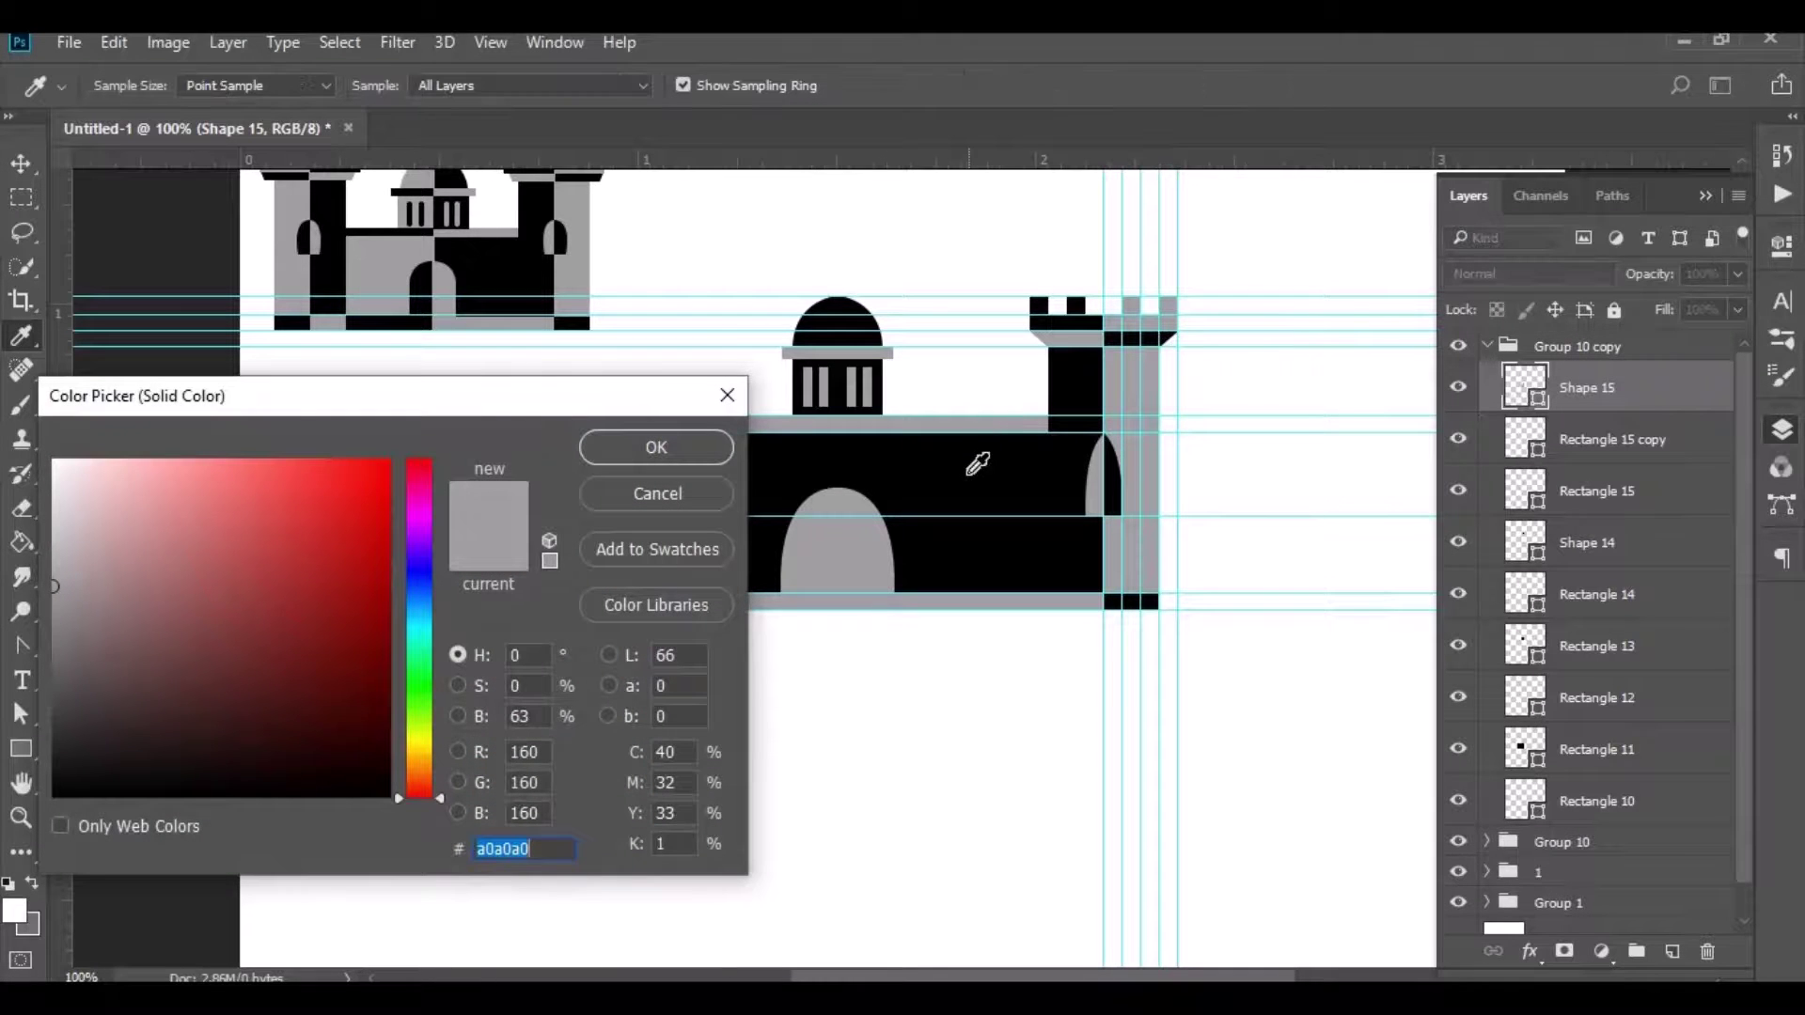
{"action": "left_click", "coordinate": [846, 465]}
{"action": "left_click", "coordinate": [658, 455]}
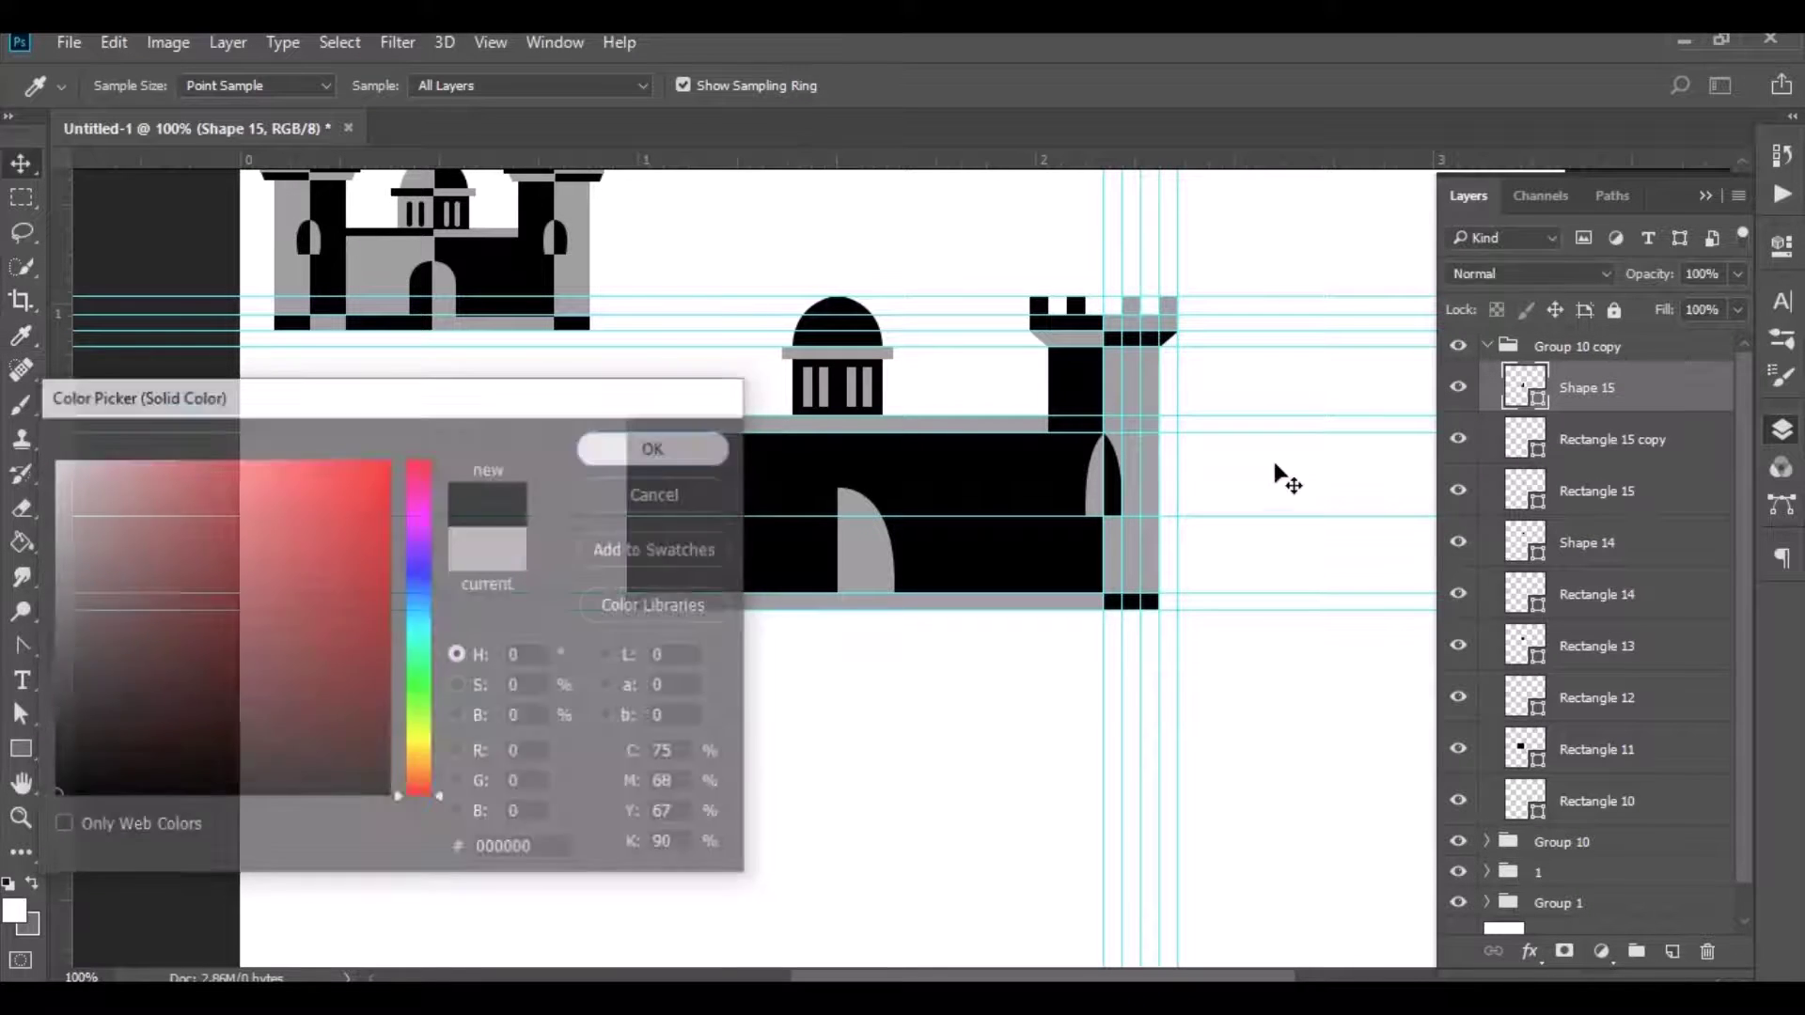
{"action": "double_click", "coordinate": [1525, 449]}
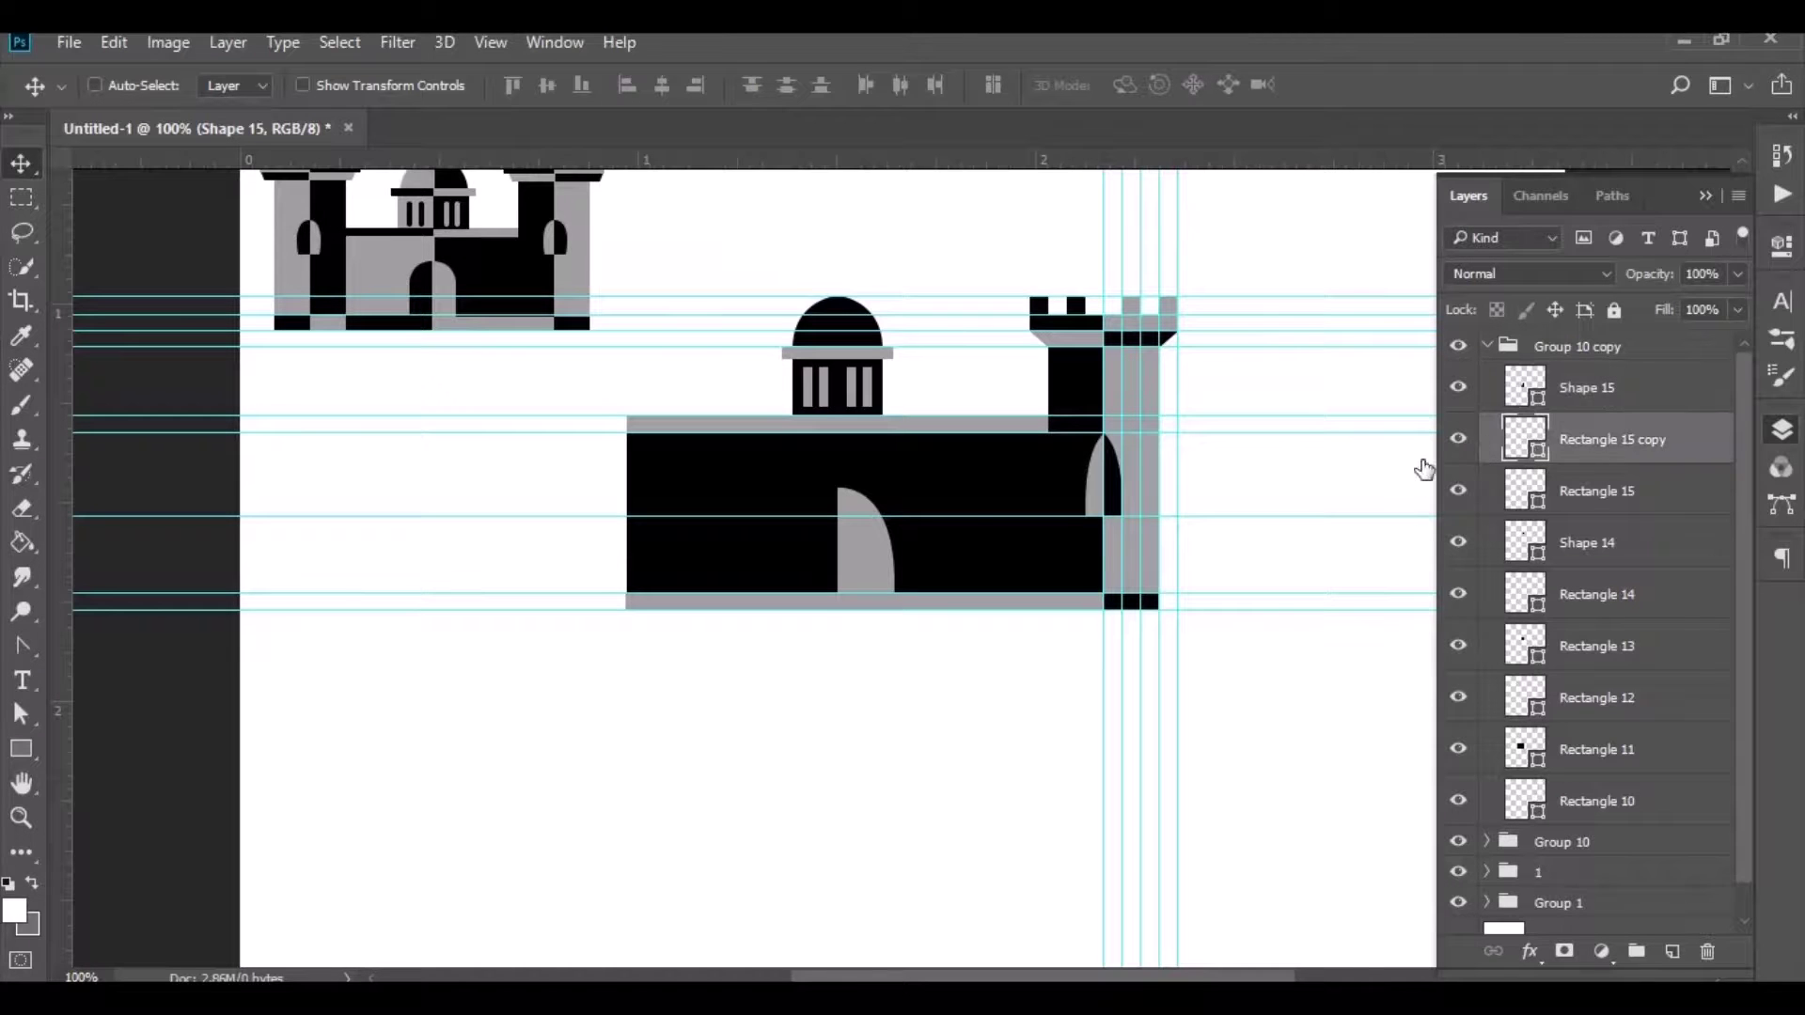
{"action": "left_click", "coordinate": [959, 563]}
{"action": "left_click", "coordinate": [675, 455]}
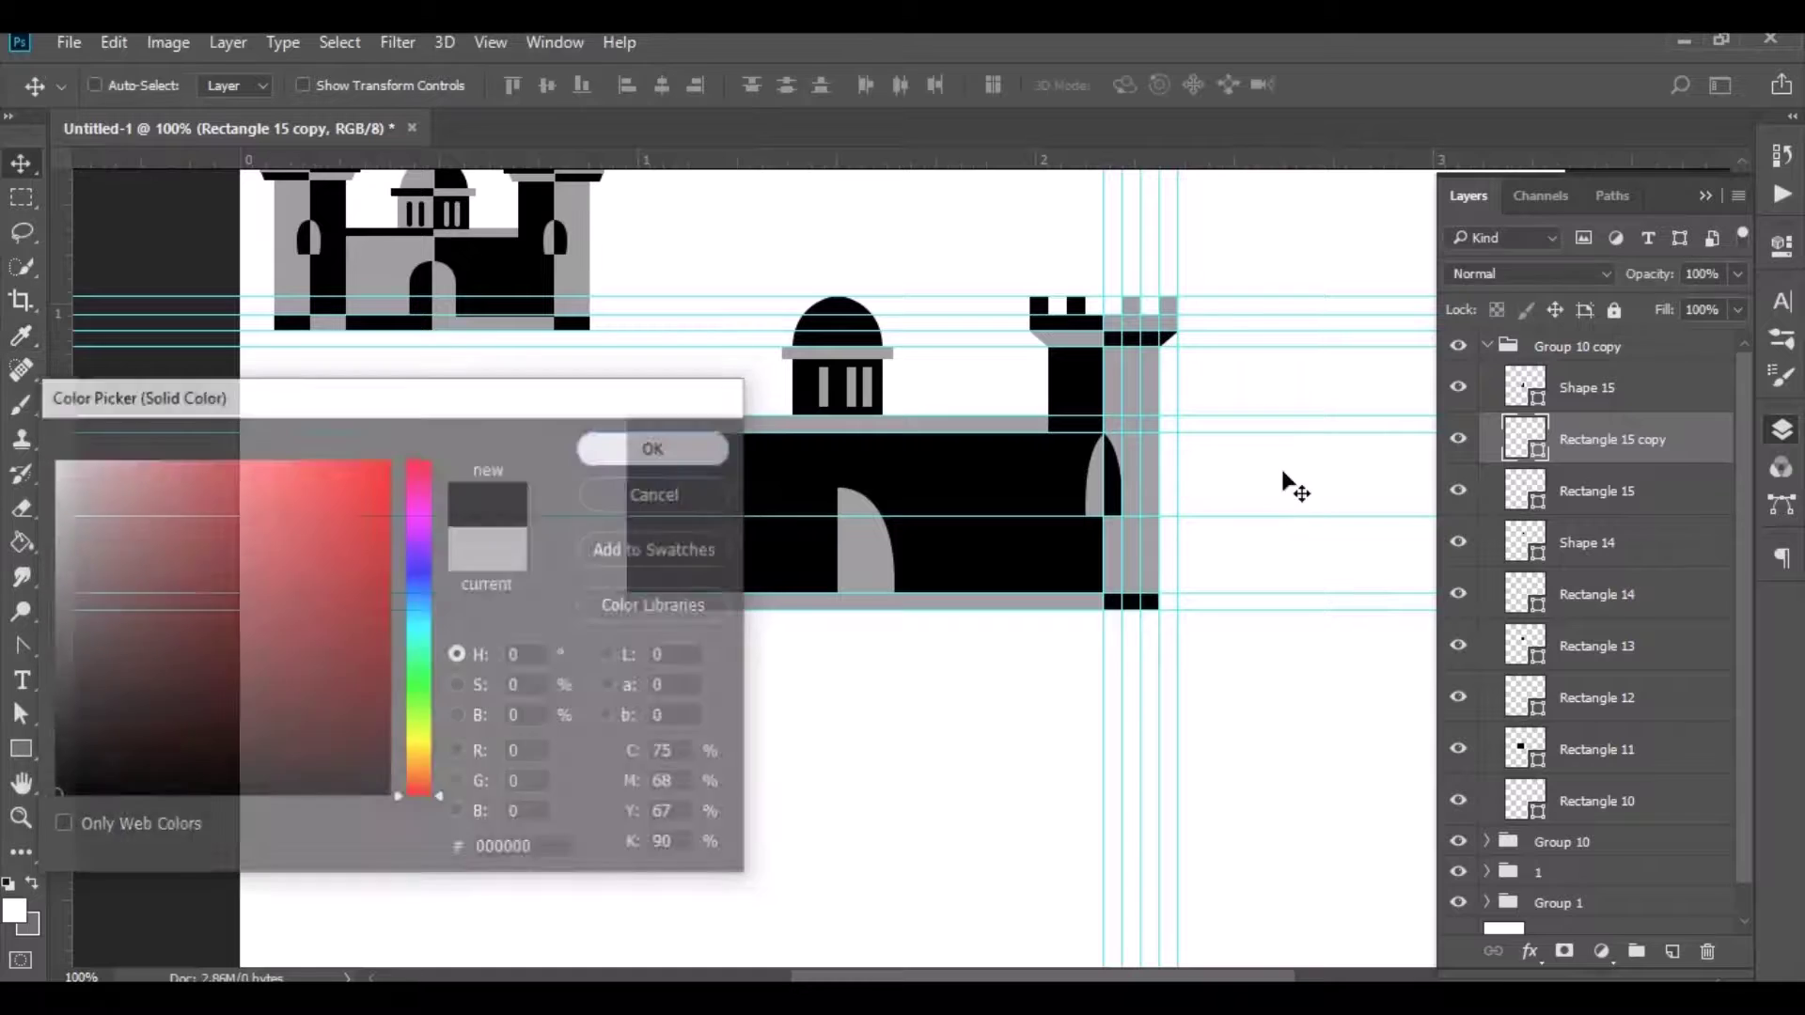
{"action": "double_click", "coordinate": [1520, 495]}
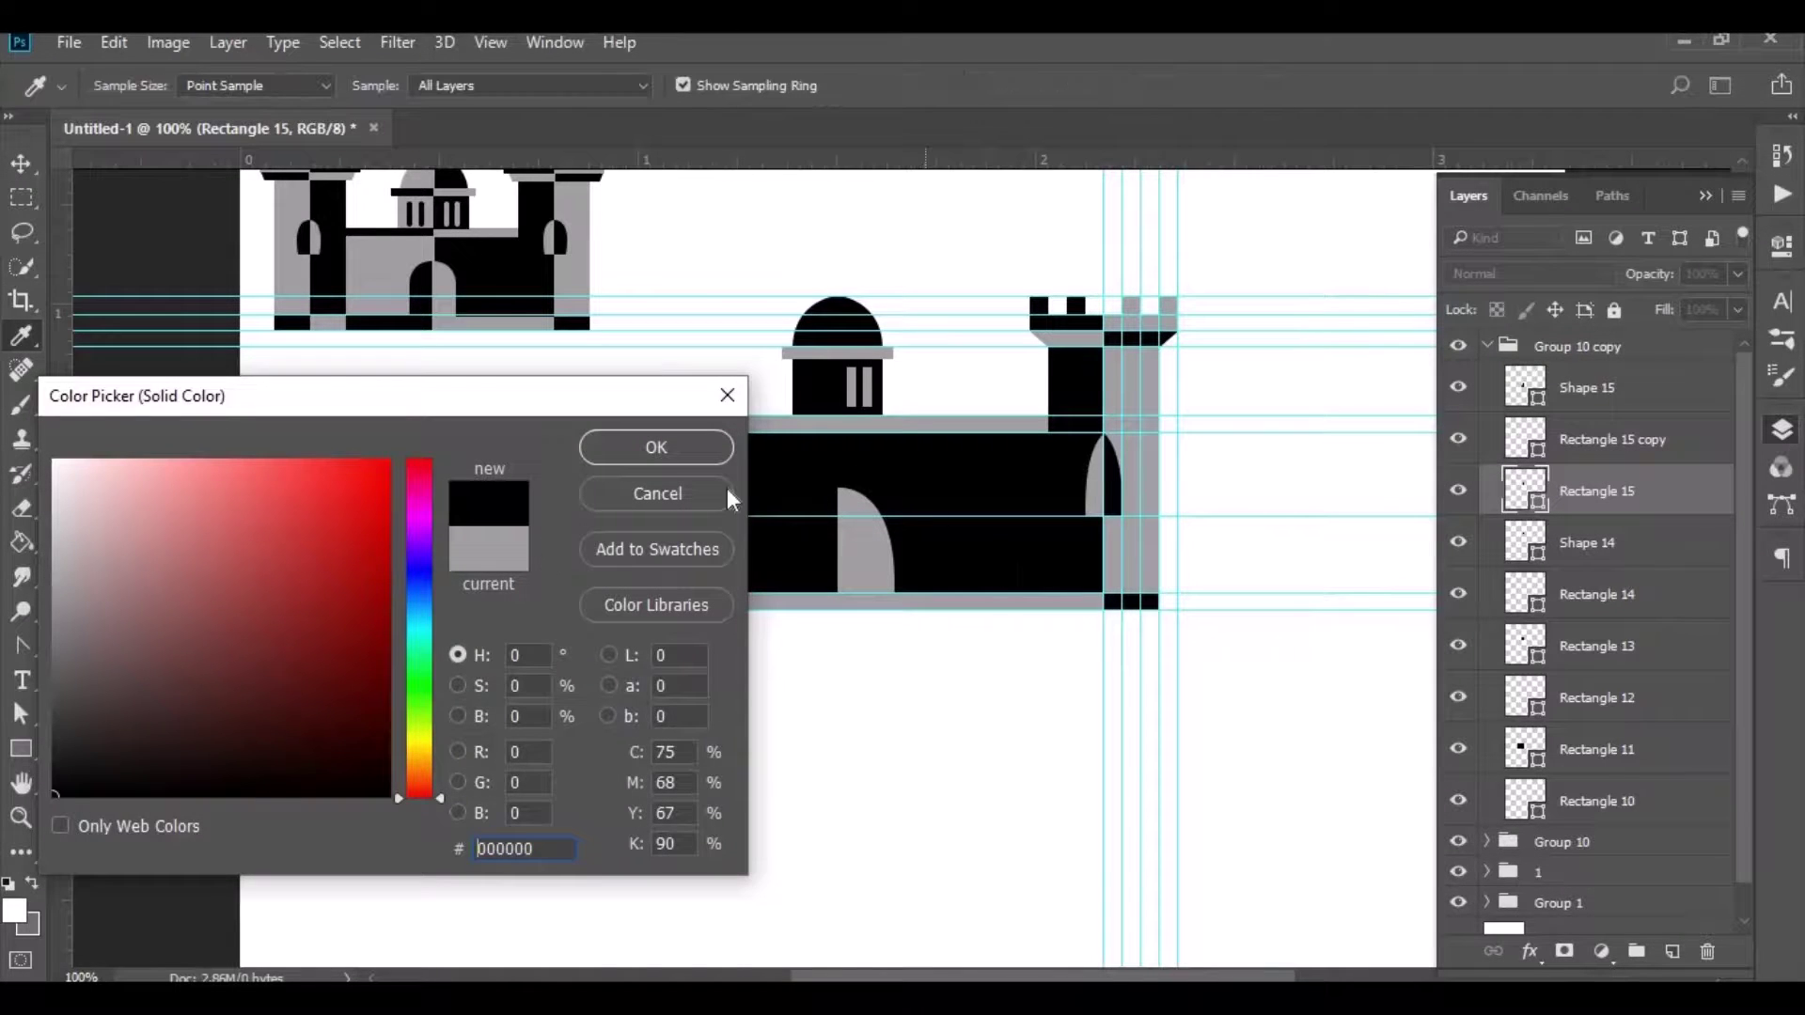
{"action": "left_click", "coordinate": [667, 447]}
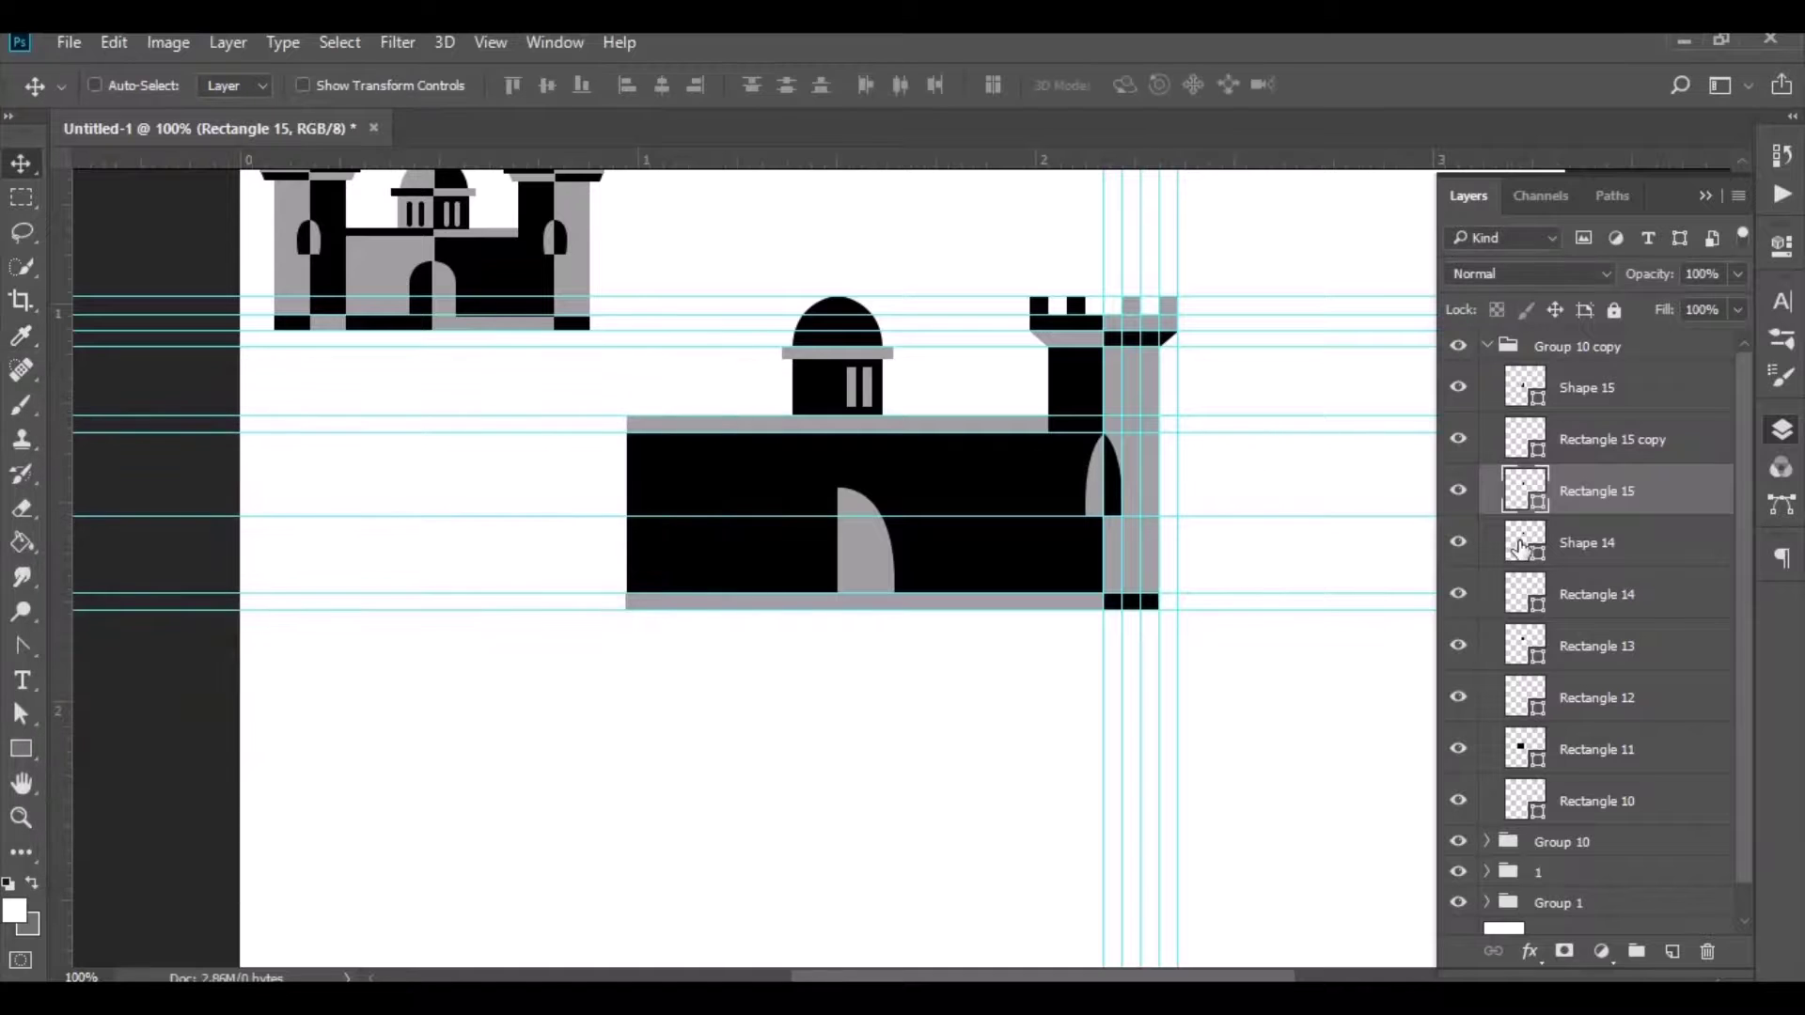
{"action": "double_click", "coordinate": [1525, 542]}
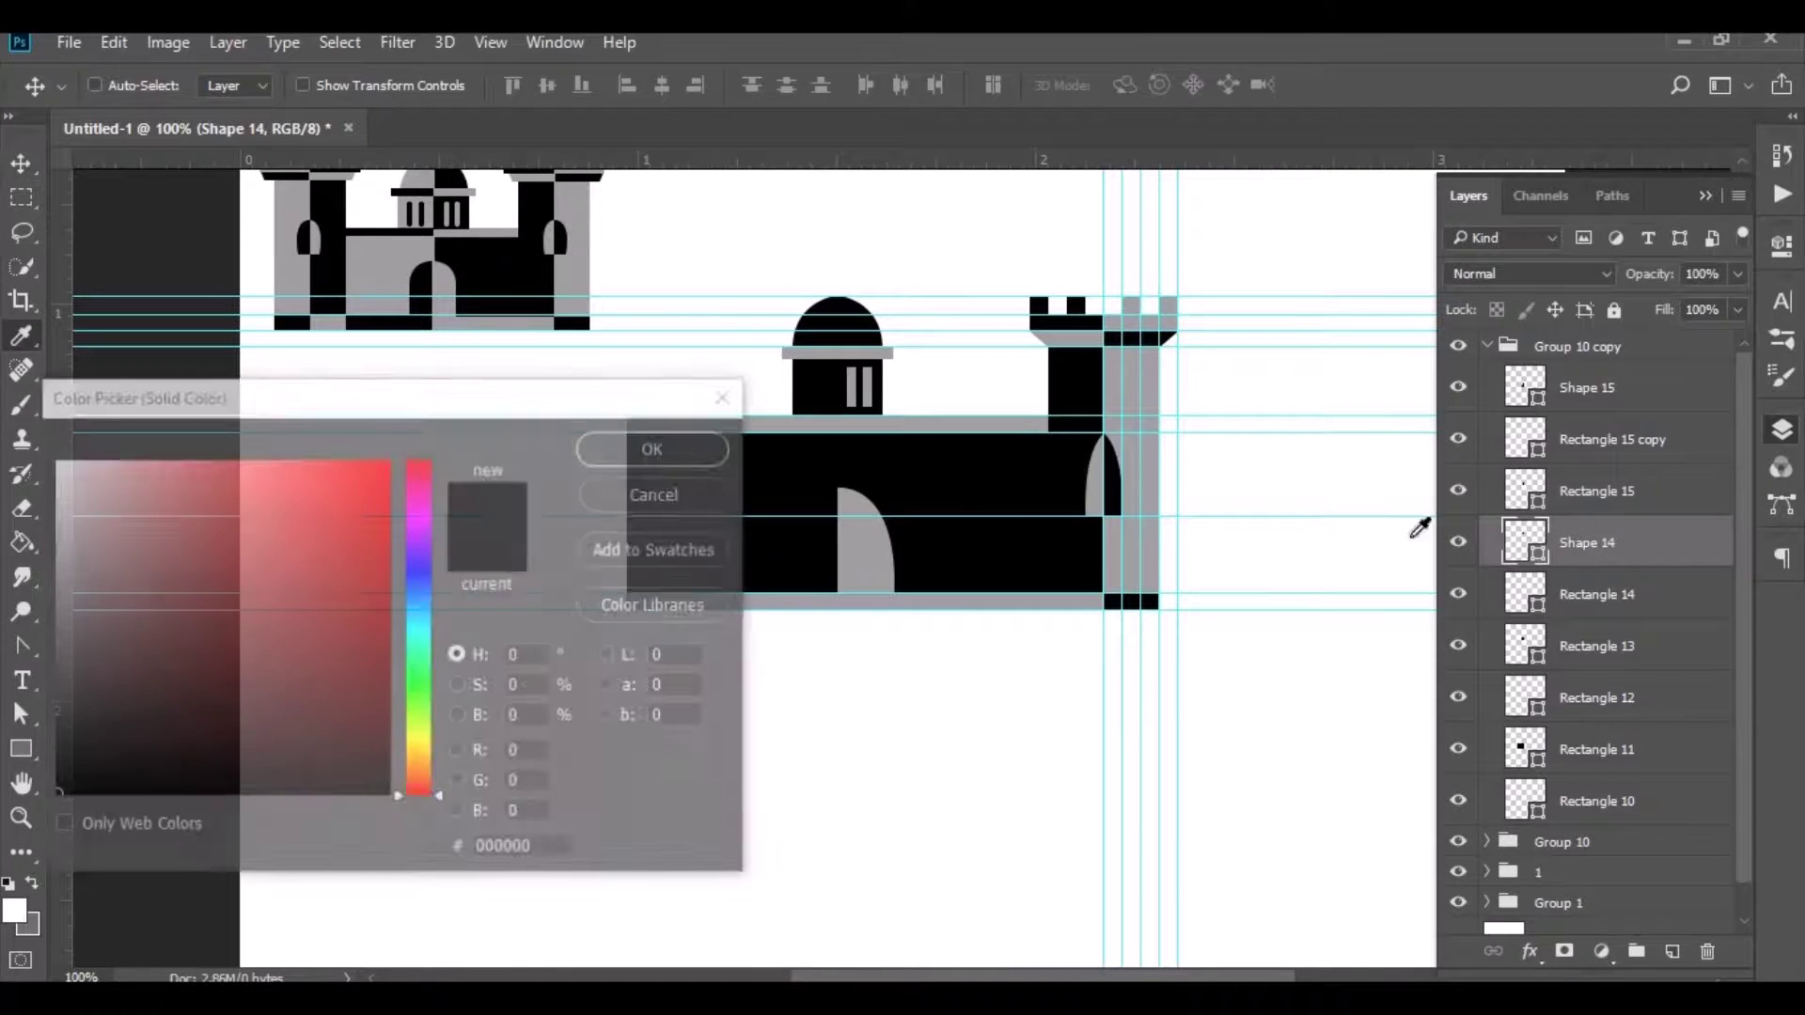
{"action": "left_click", "coordinate": [875, 541]}
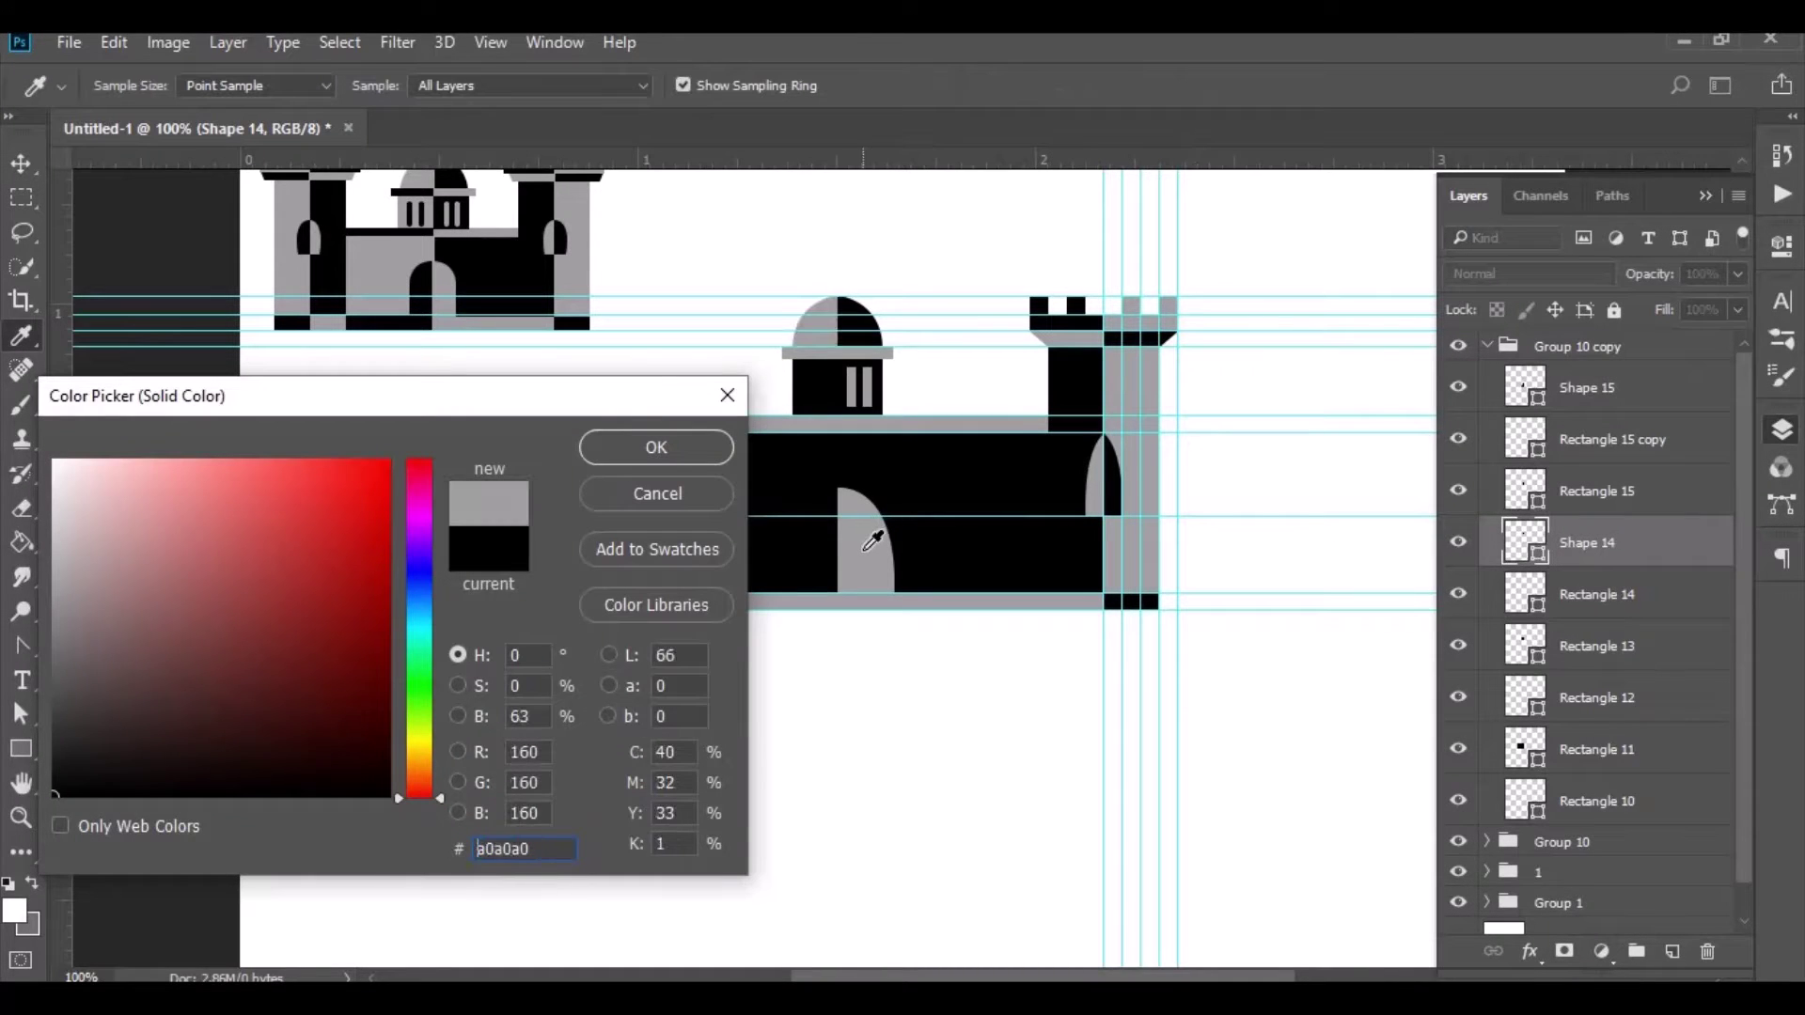
{"action": "left_click", "coordinate": [658, 459]}
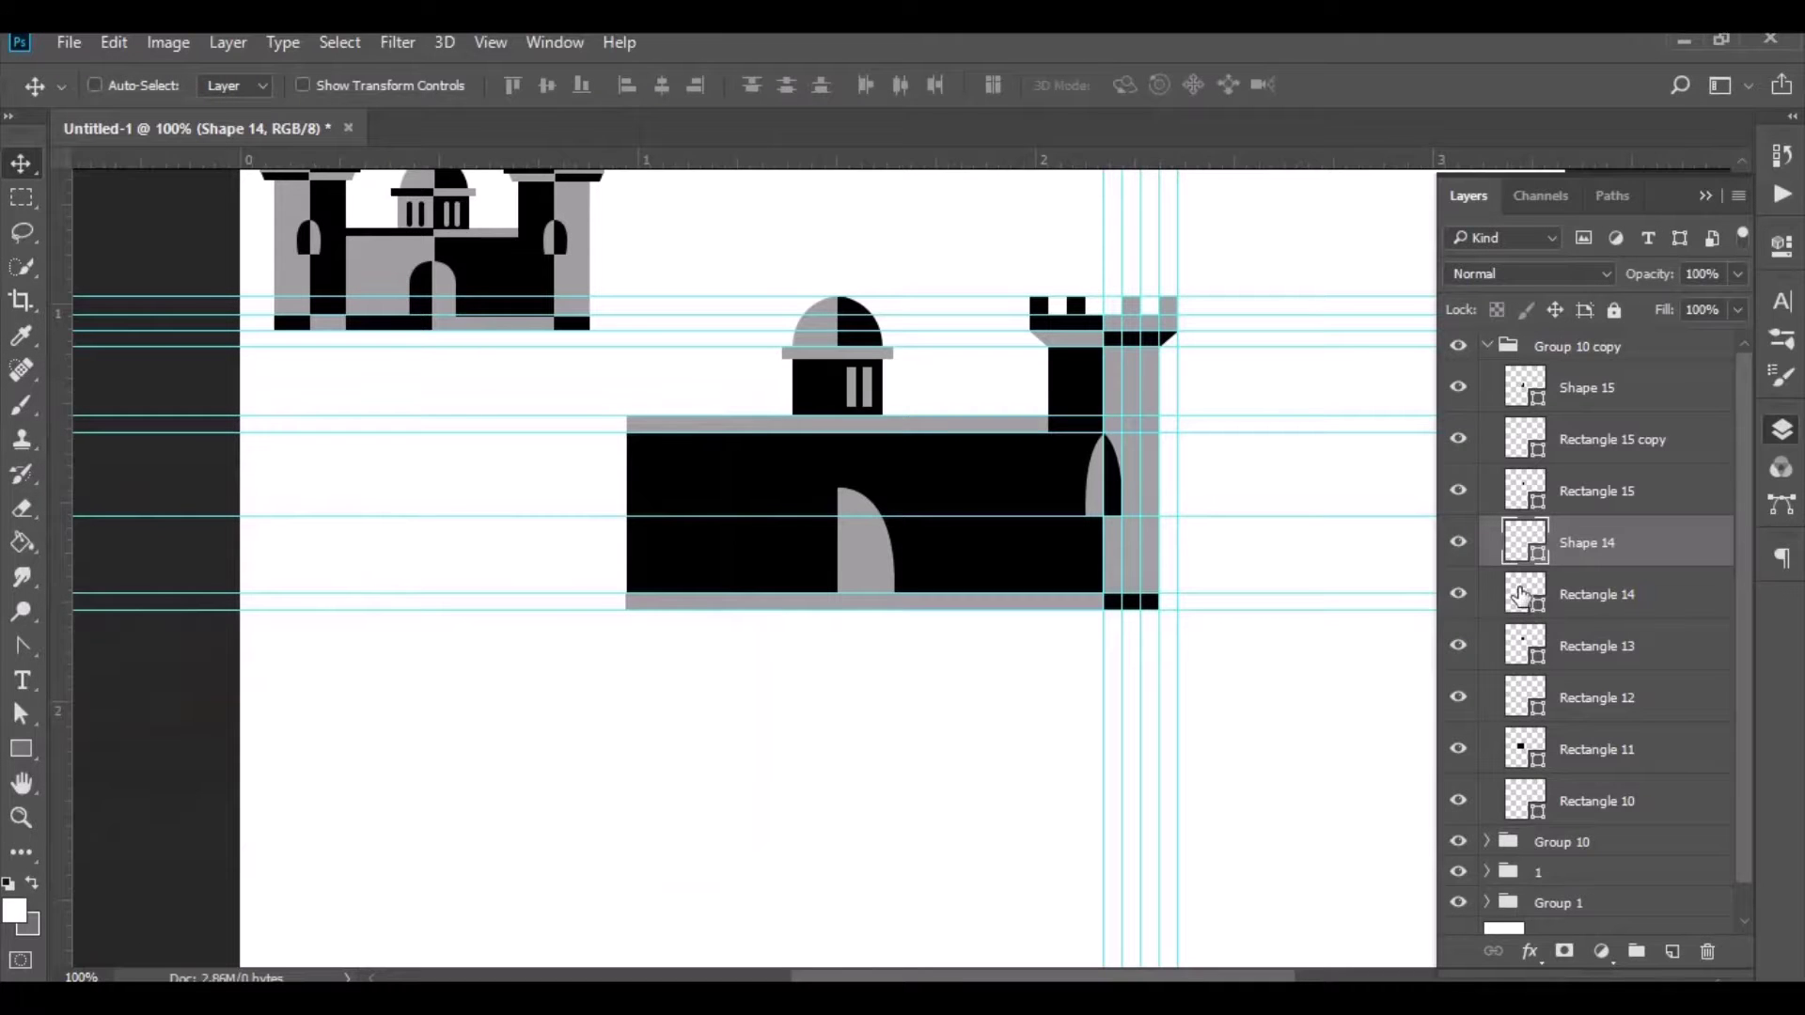
Step: Refill Rectangles 14, 12 and 10 black and Rectangles 13 and 11 grey
{"action": "double_click", "coordinate": [1521, 594]}
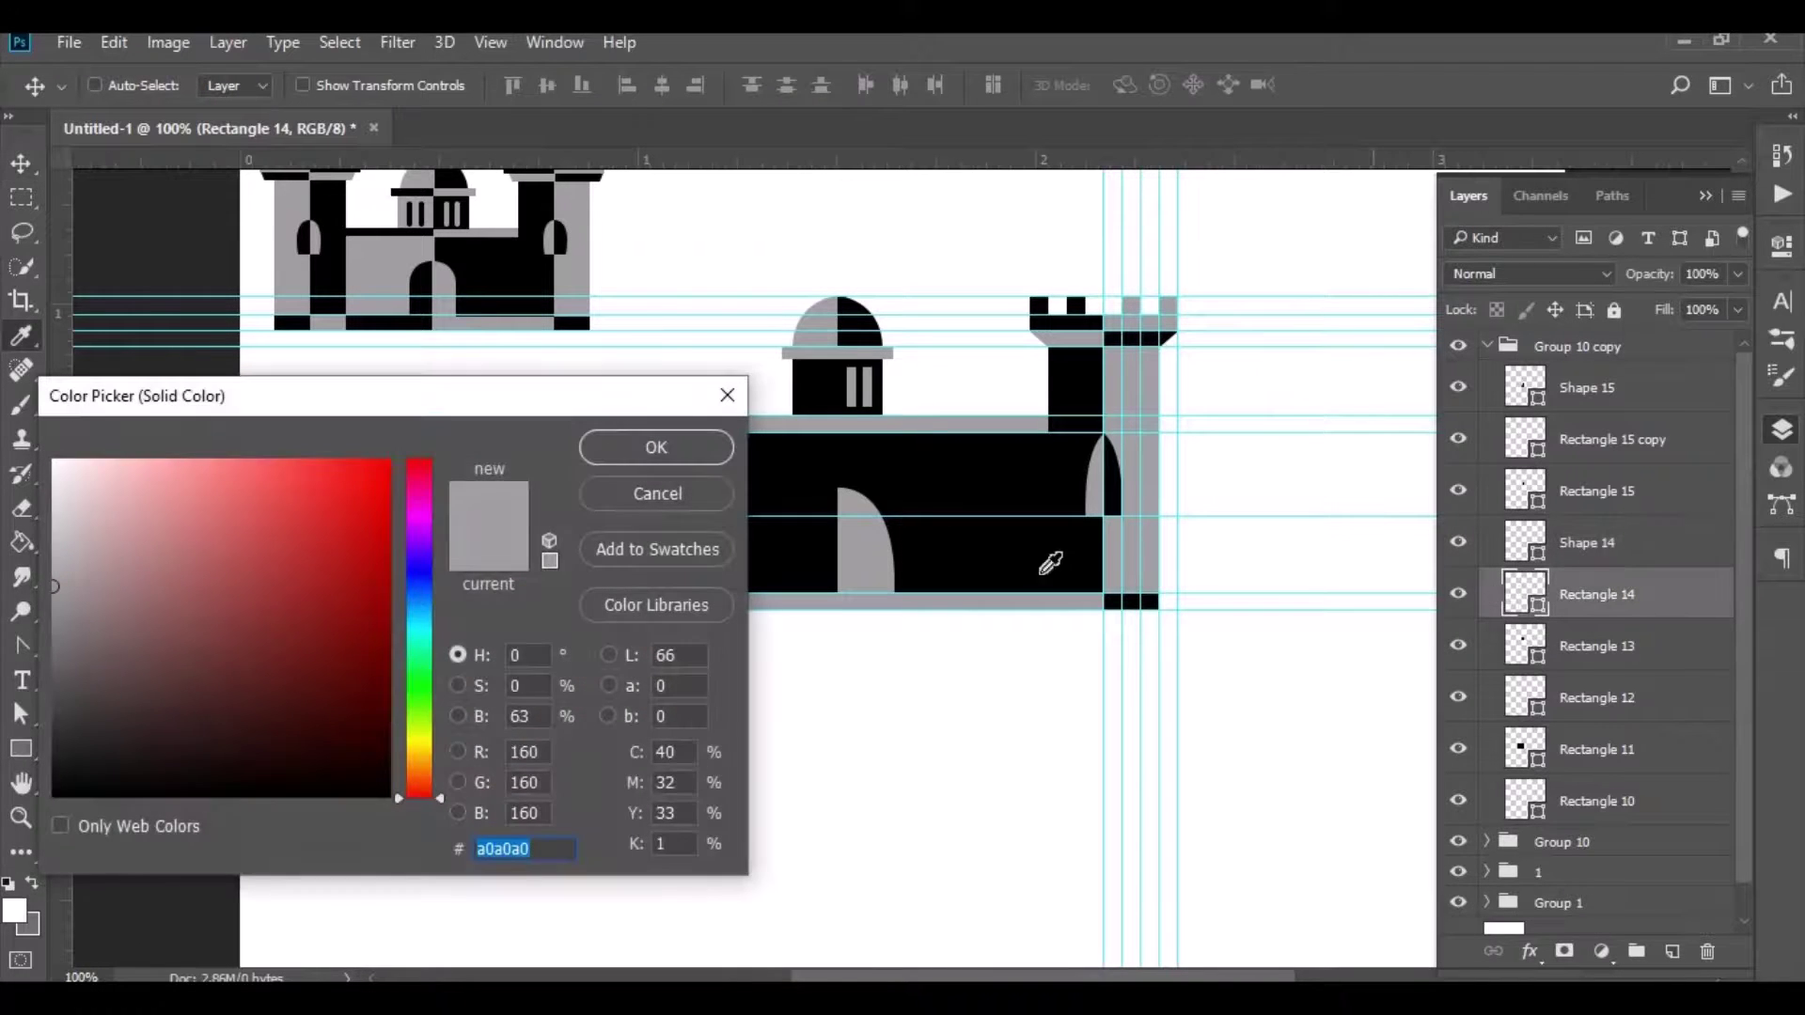
{"action": "left_click", "coordinate": [956, 561]}
{"action": "left_click", "coordinate": [696, 455]}
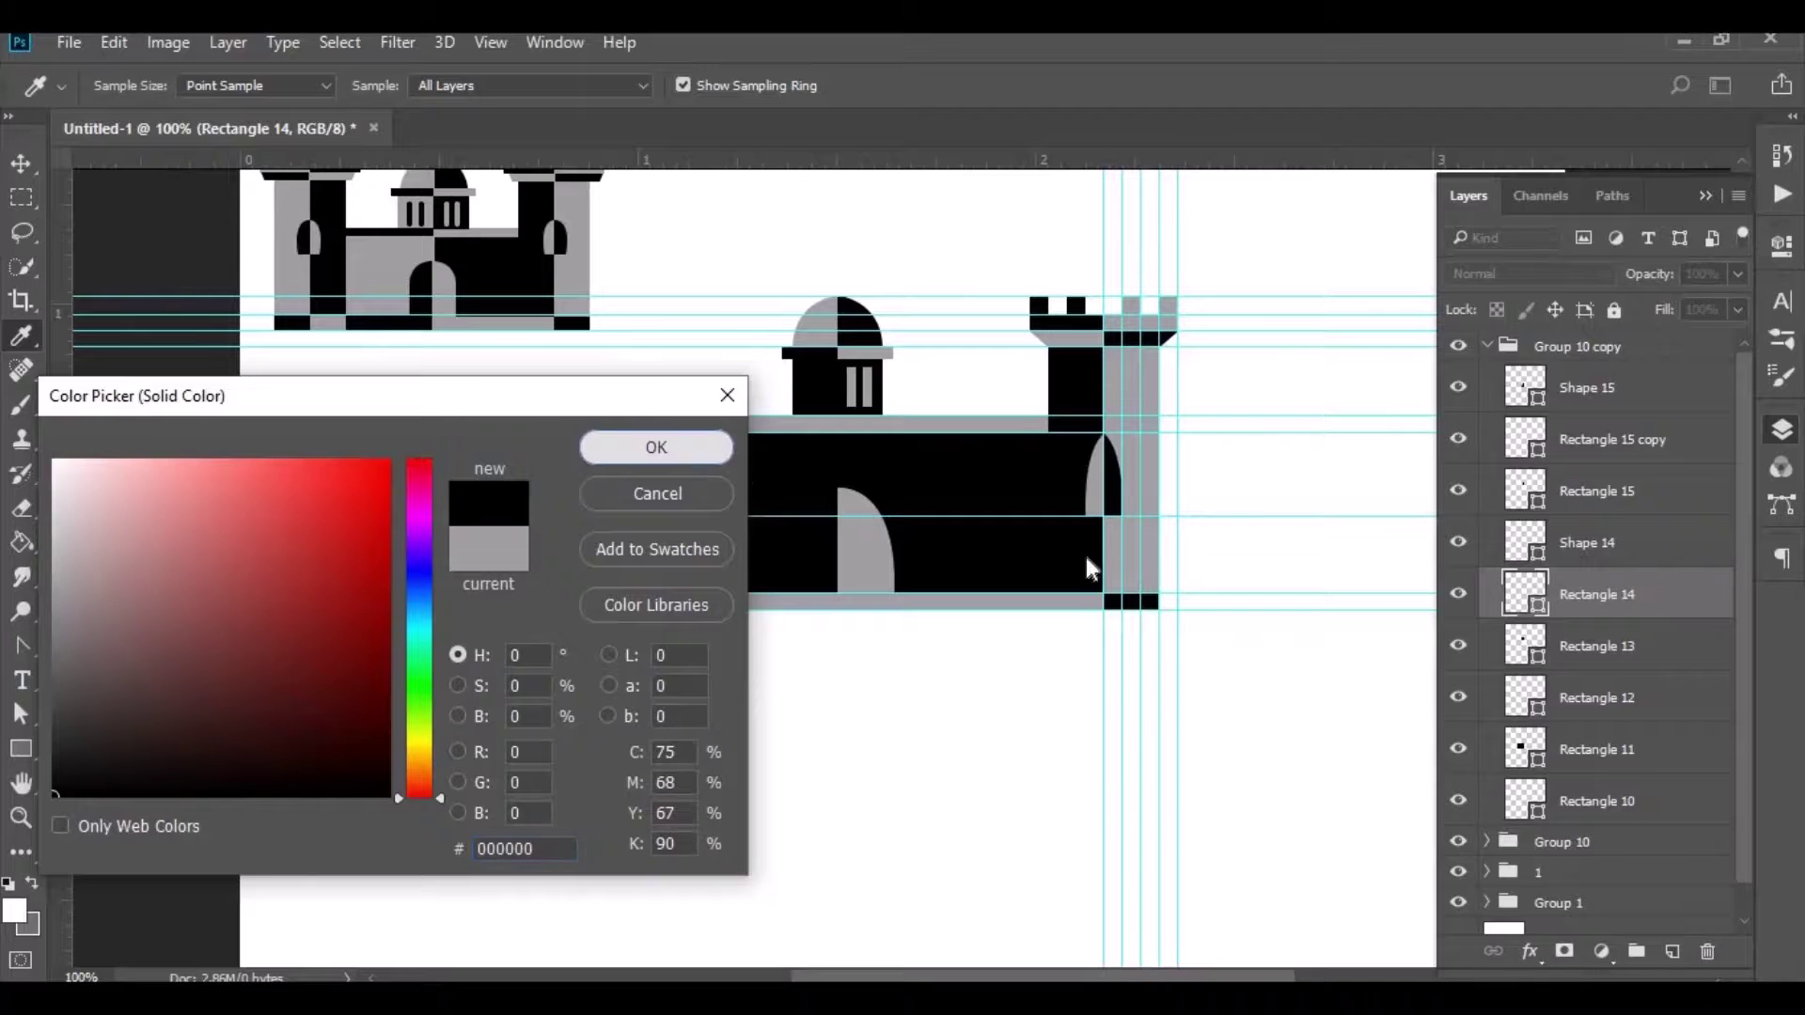
{"action": "left_click", "coordinate": [1518, 643]}
{"action": "double_click", "coordinate": [1515, 634]}
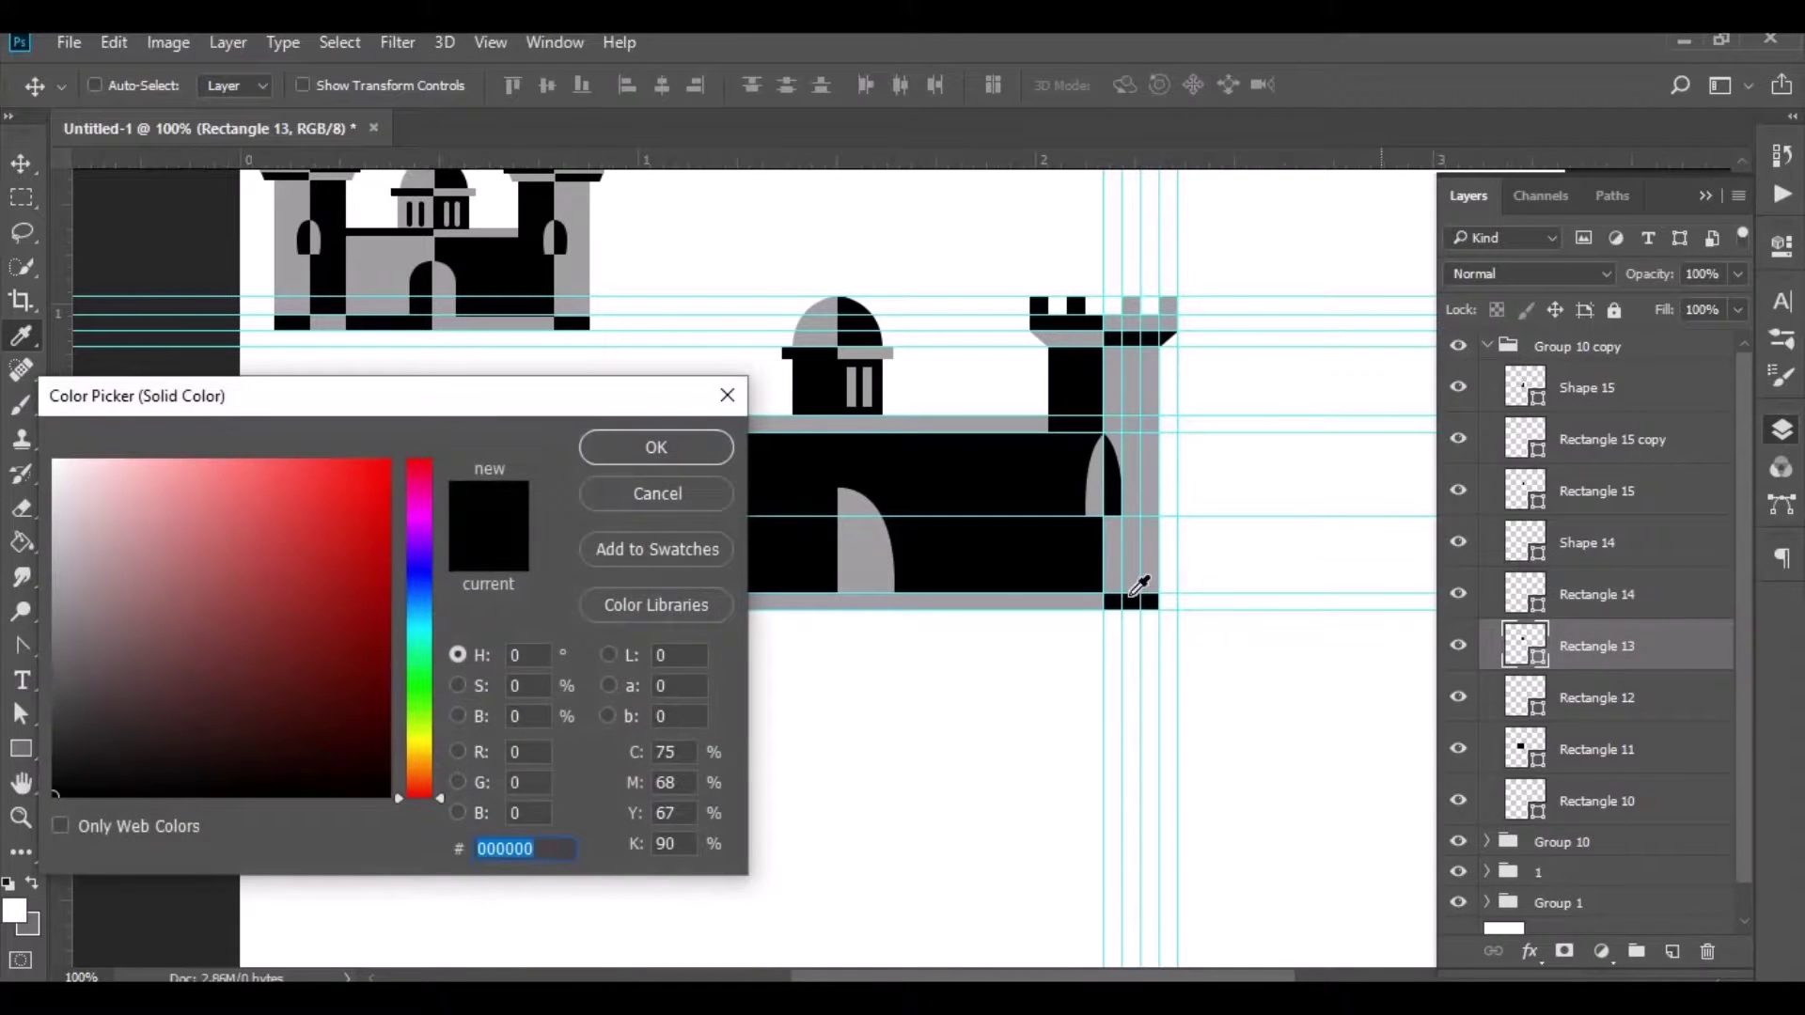
{"action": "left_click", "coordinate": [878, 540]}
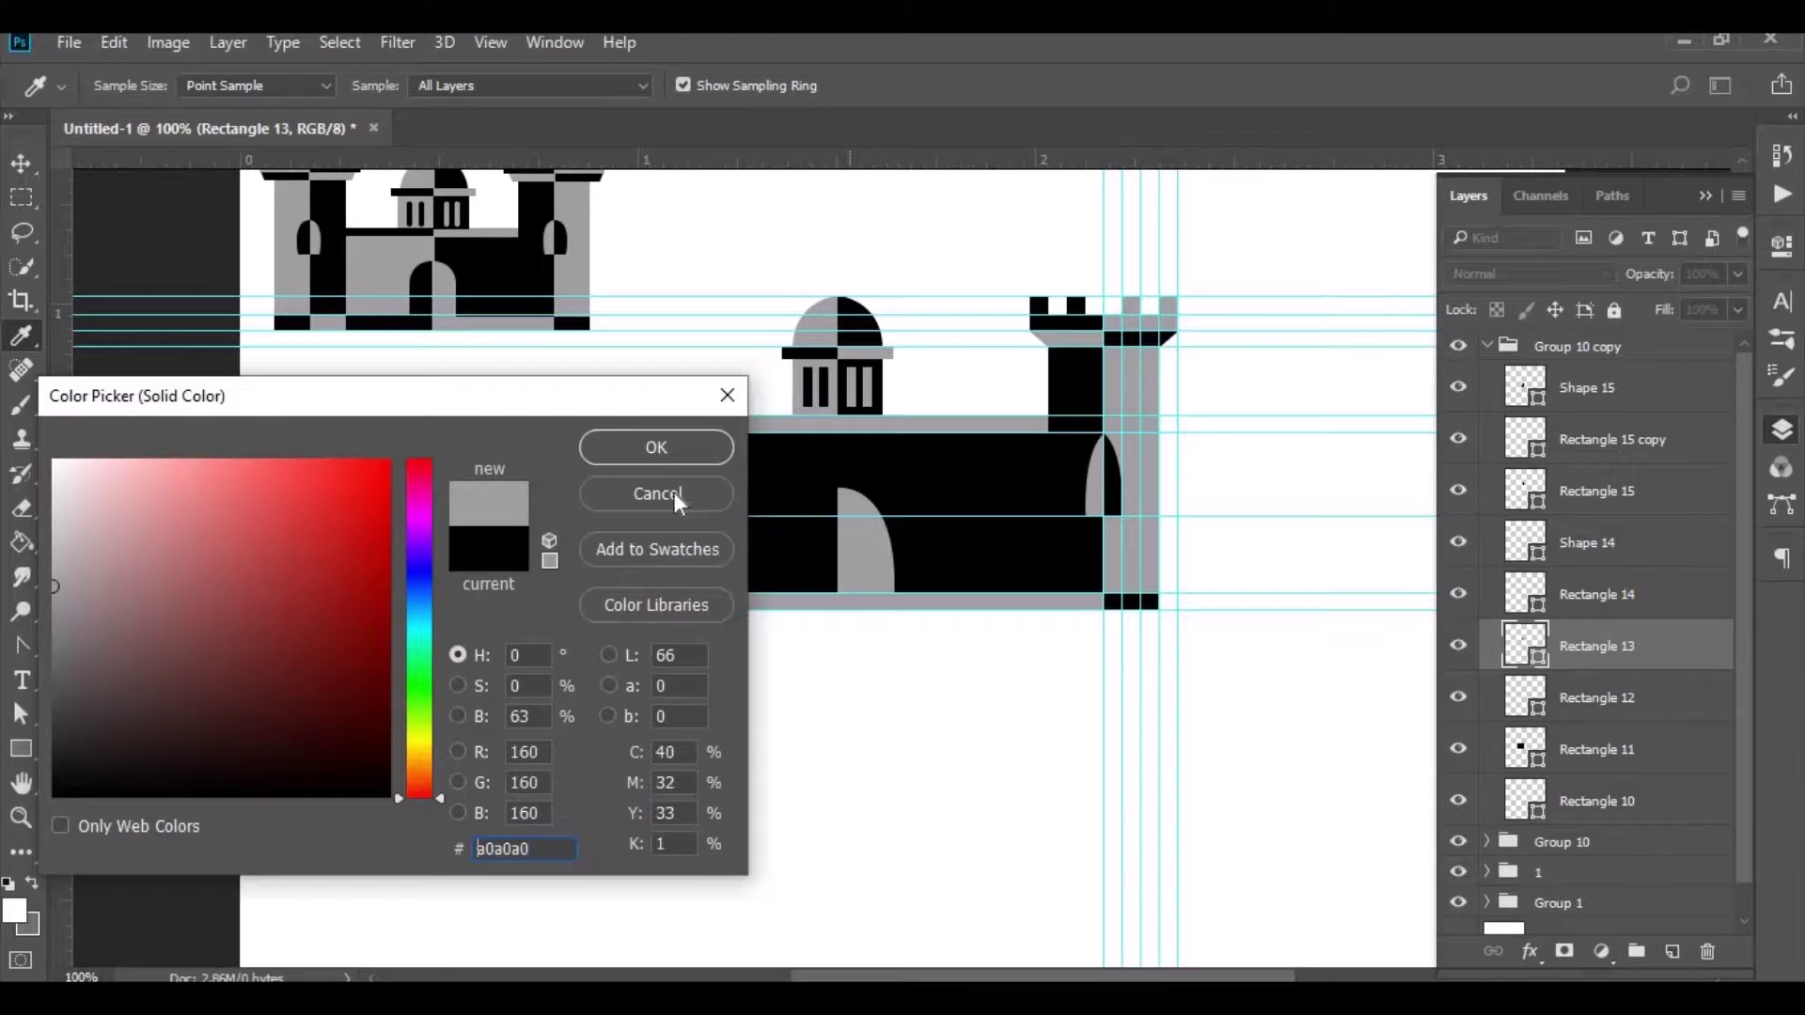
{"action": "left_click", "coordinate": [656, 447]}
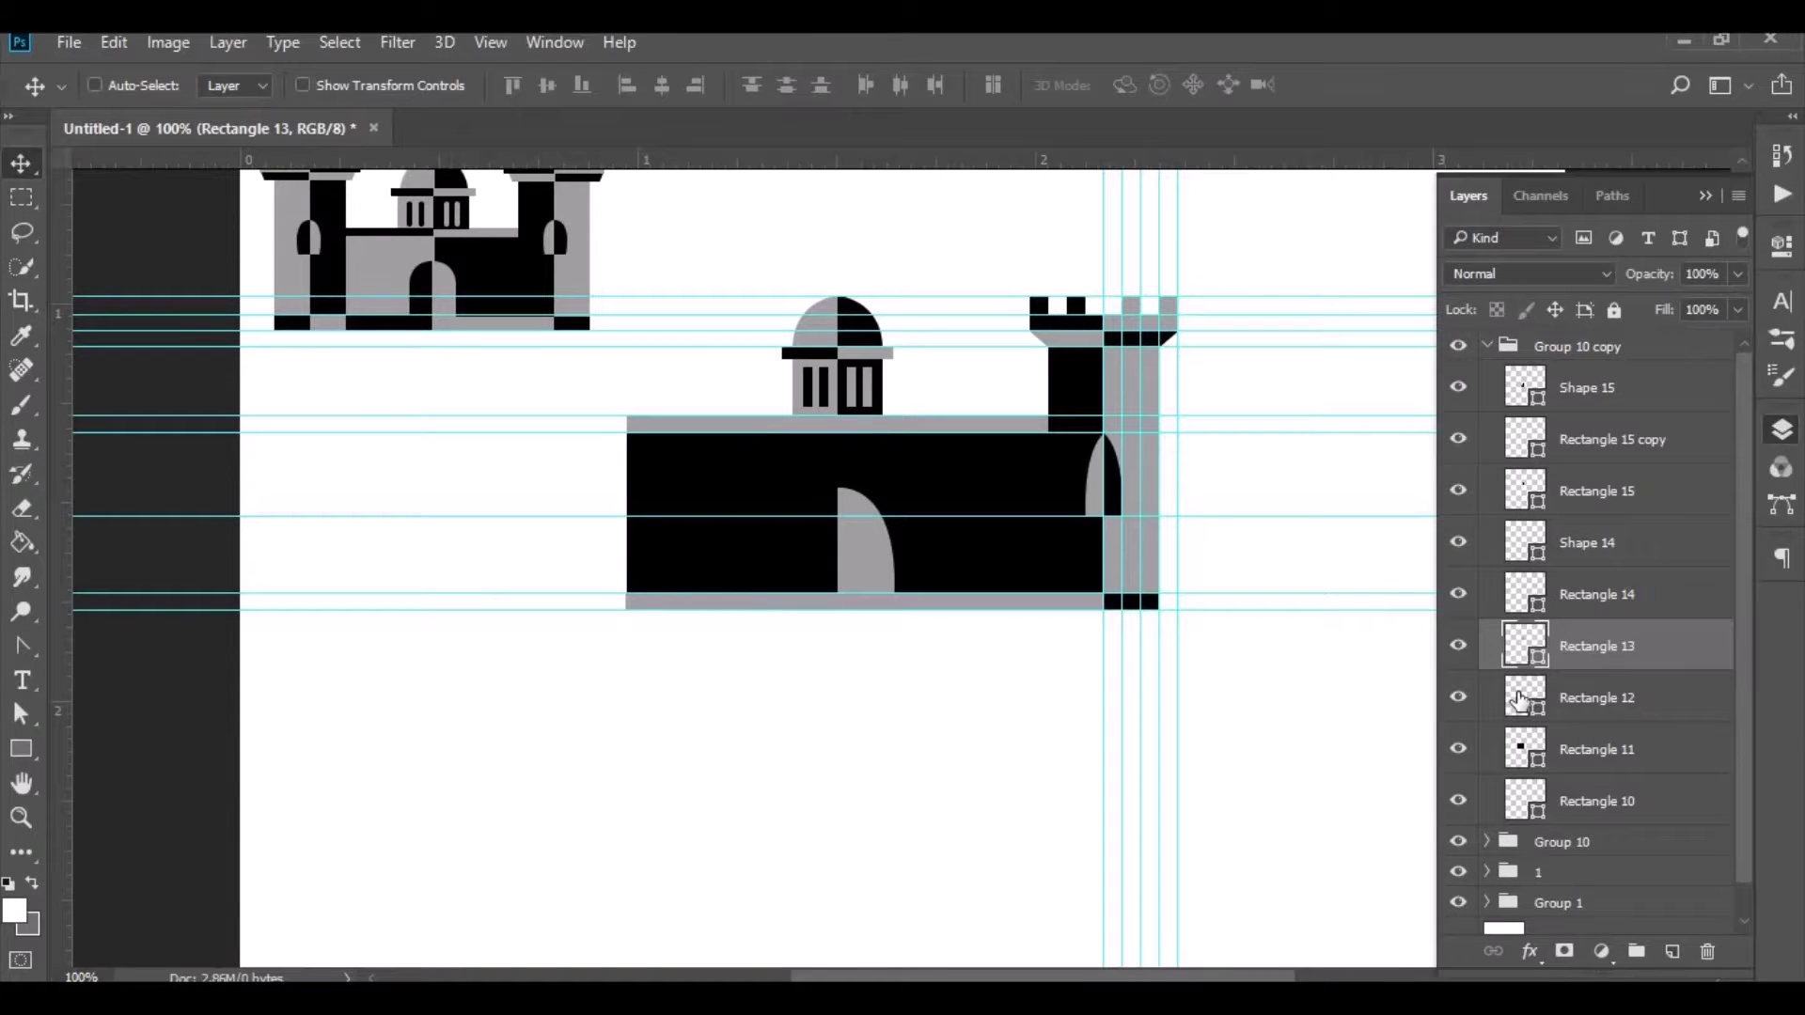
{"action": "left_click", "coordinate": [1518, 697]}
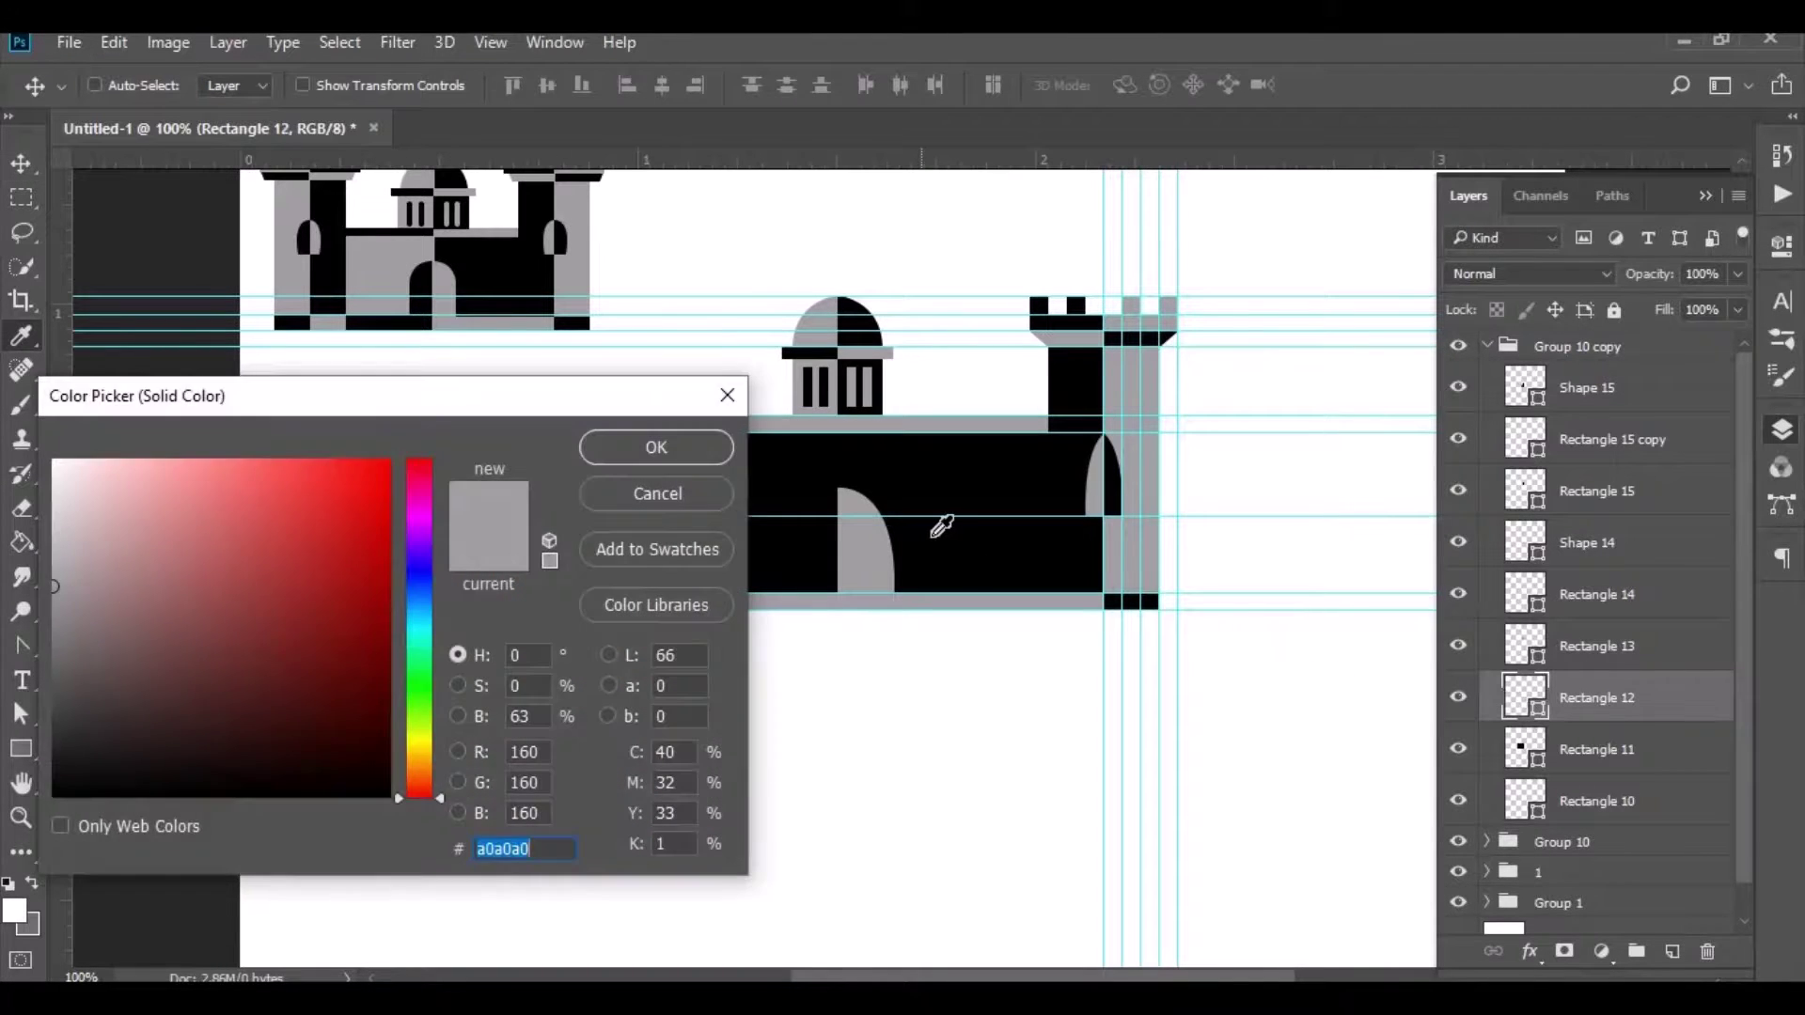
{"action": "left_click", "coordinate": [935, 532]}
{"action": "left_click", "coordinate": [702, 459]}
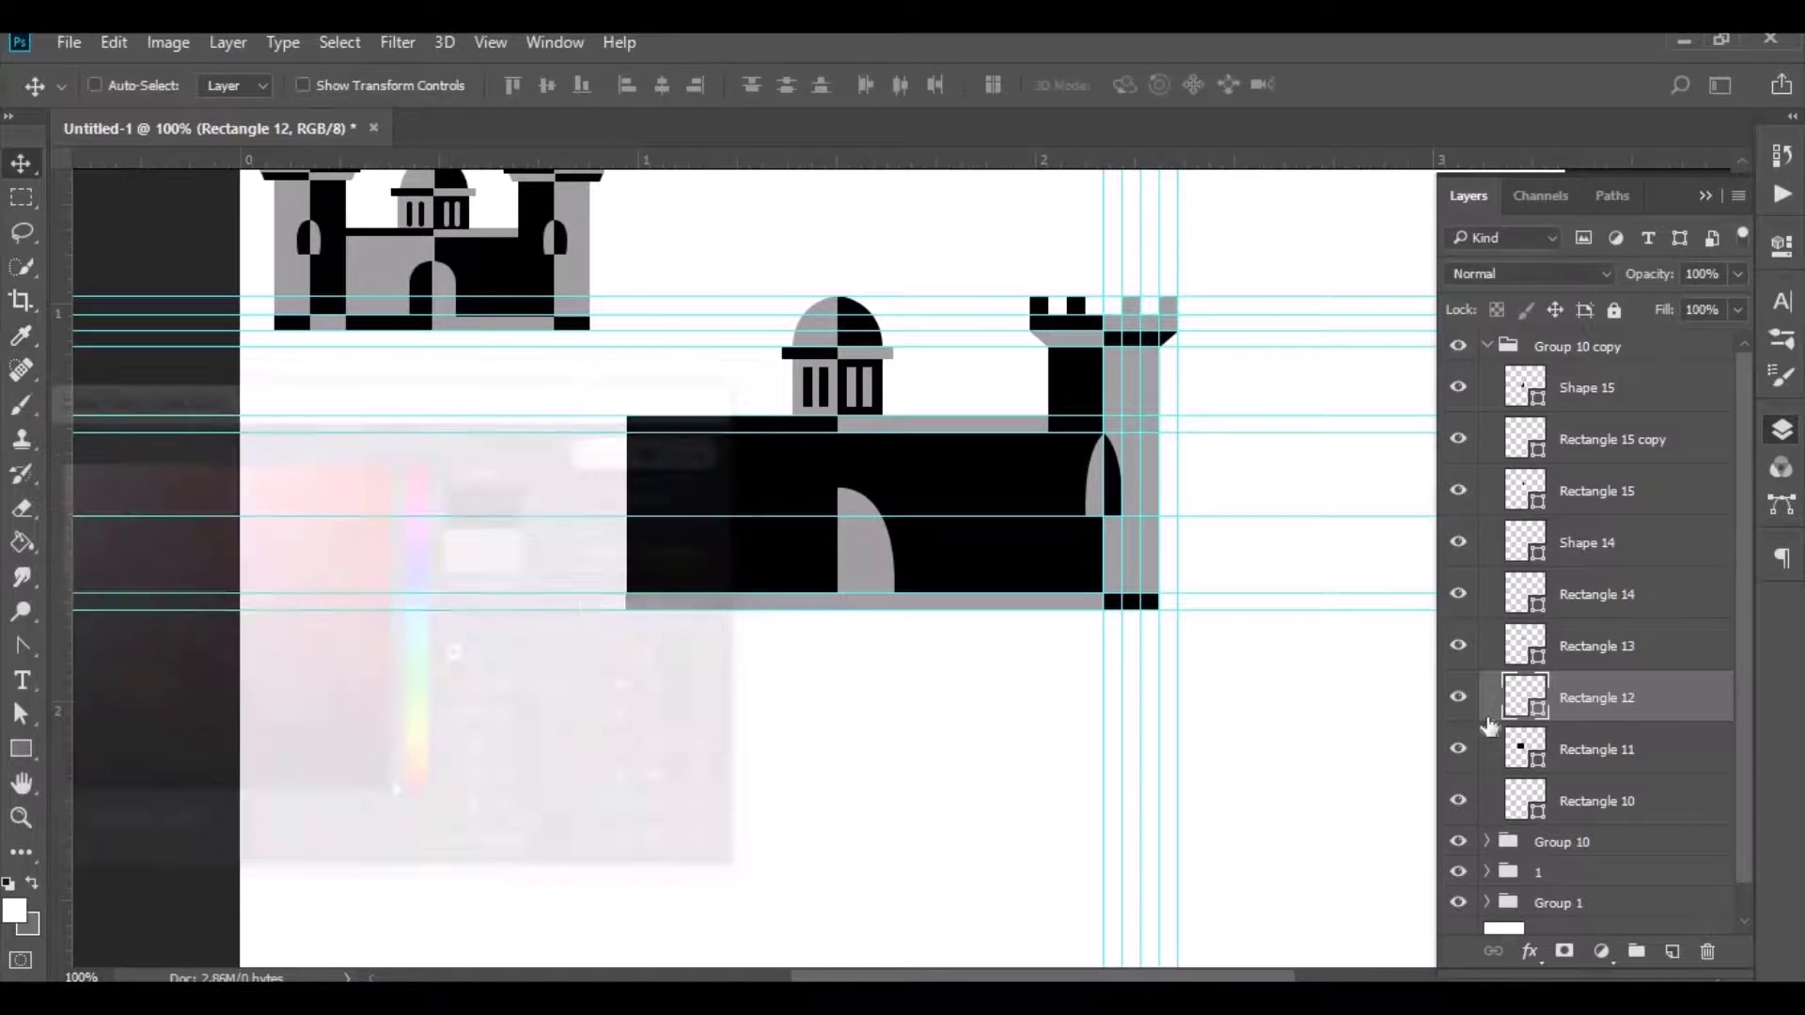
{"action": "double_click", "coordinate": [1524, 752]}
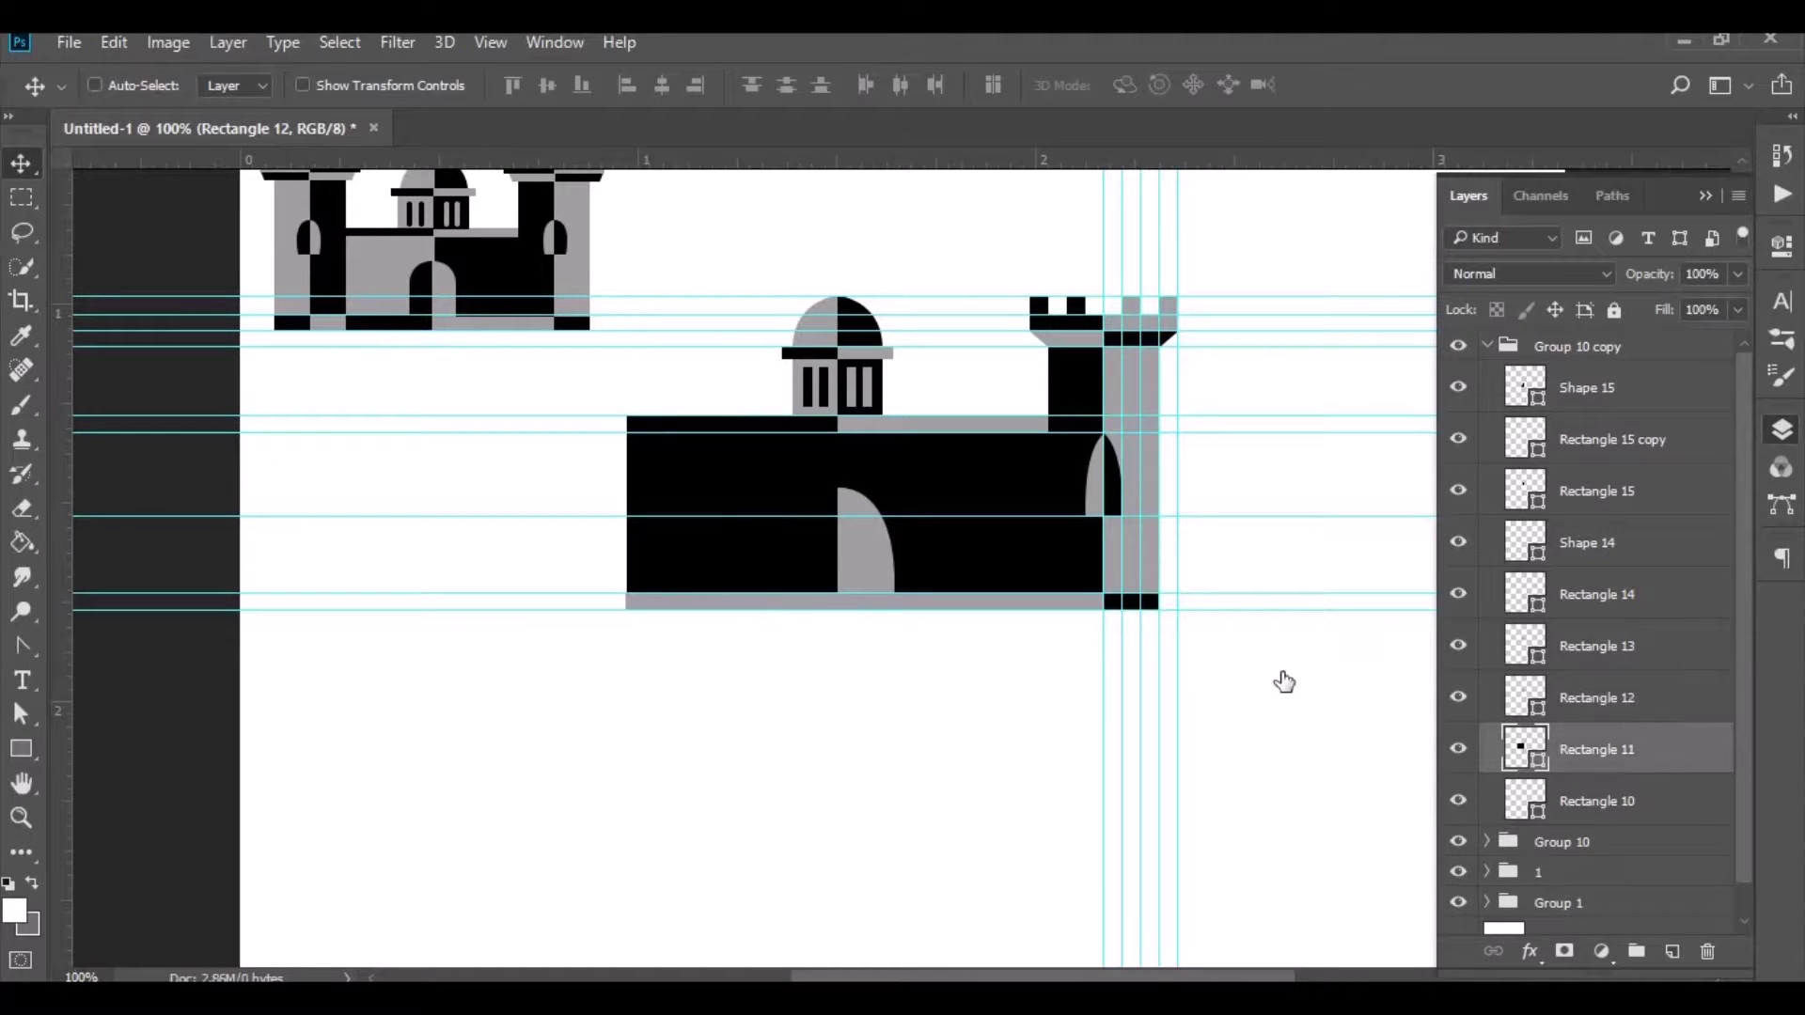
{"action": "left_click", "coordinate": [872, 536]}
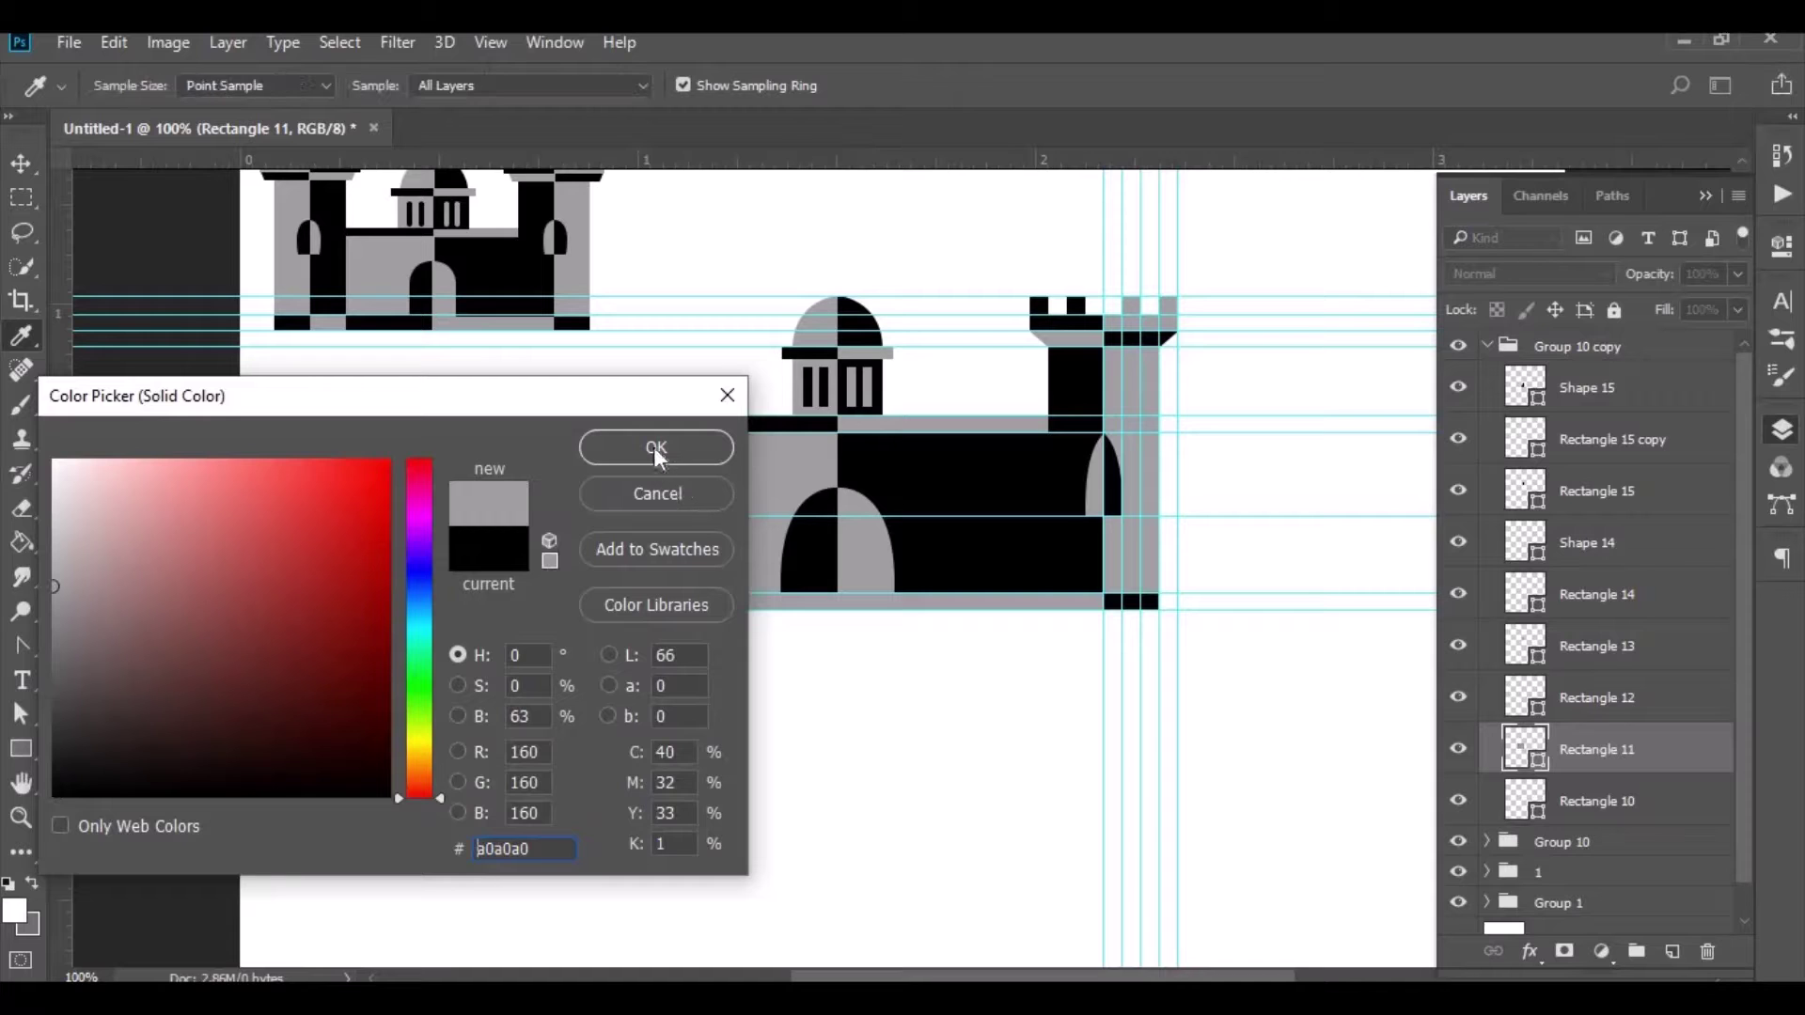
{"action": "left_click", "coordinate": [652, 445]}
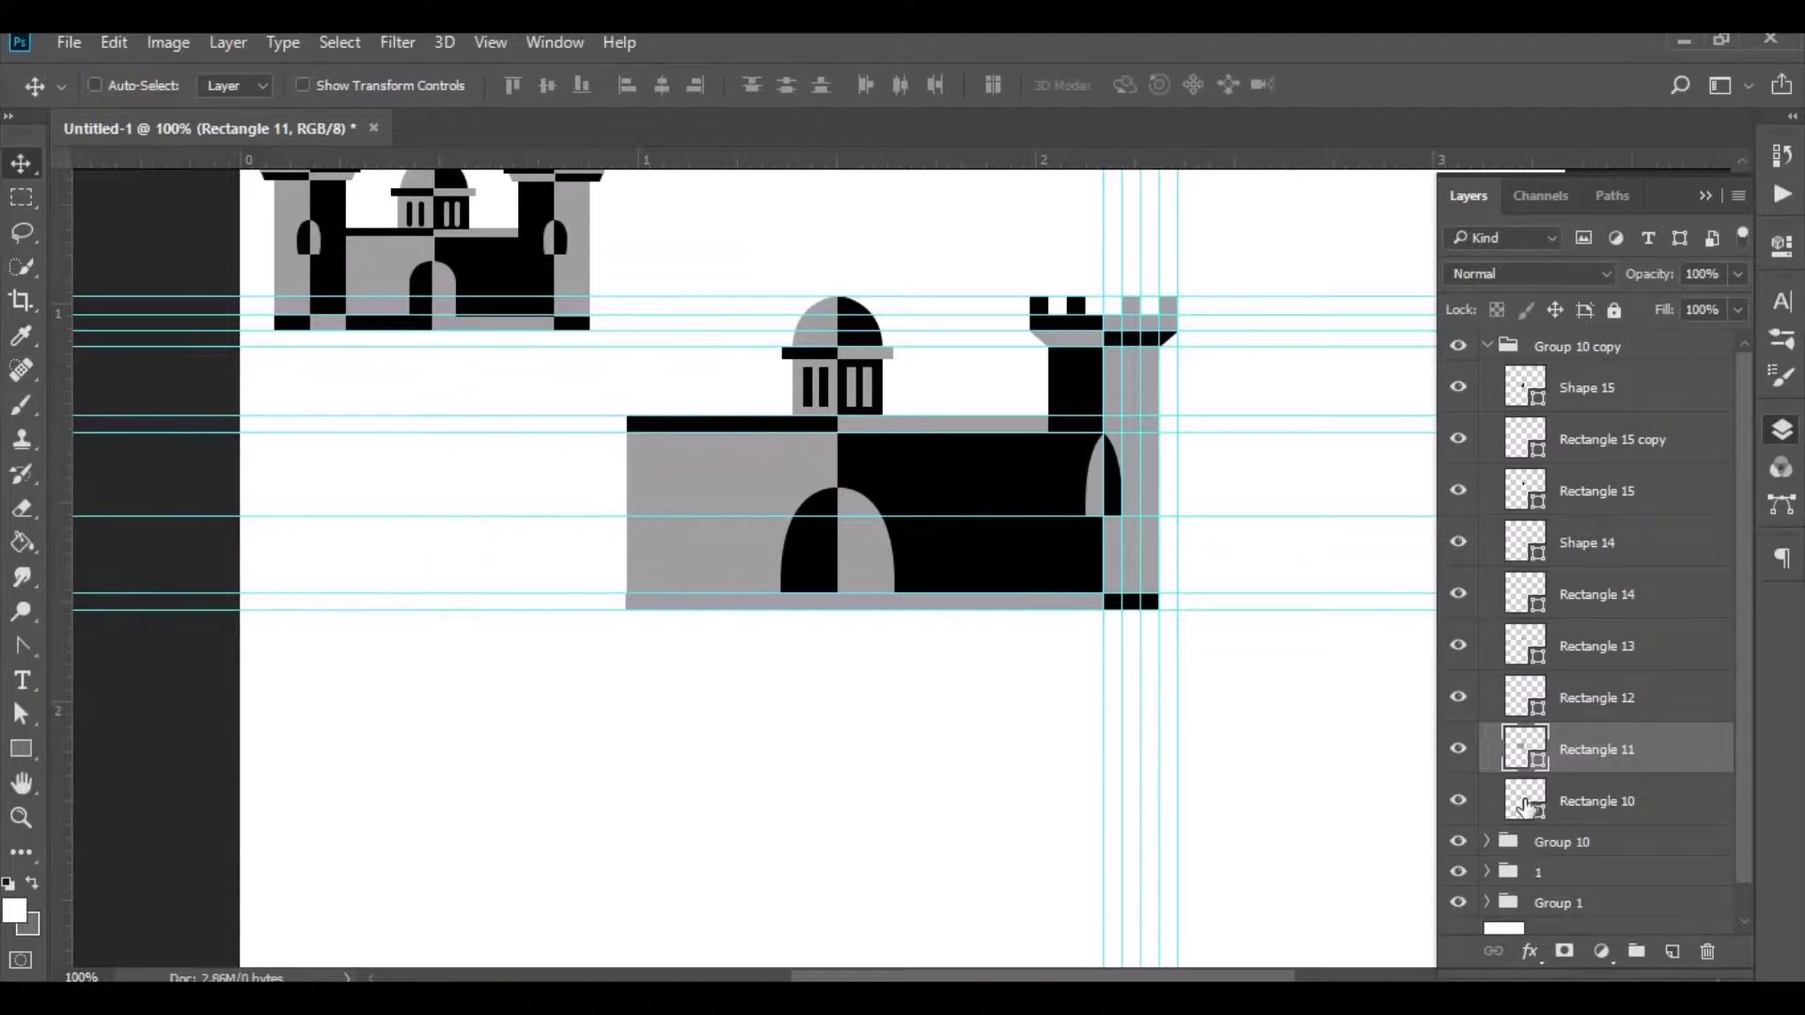
{"action": "double_click", "coordinate": [1525, 804]}
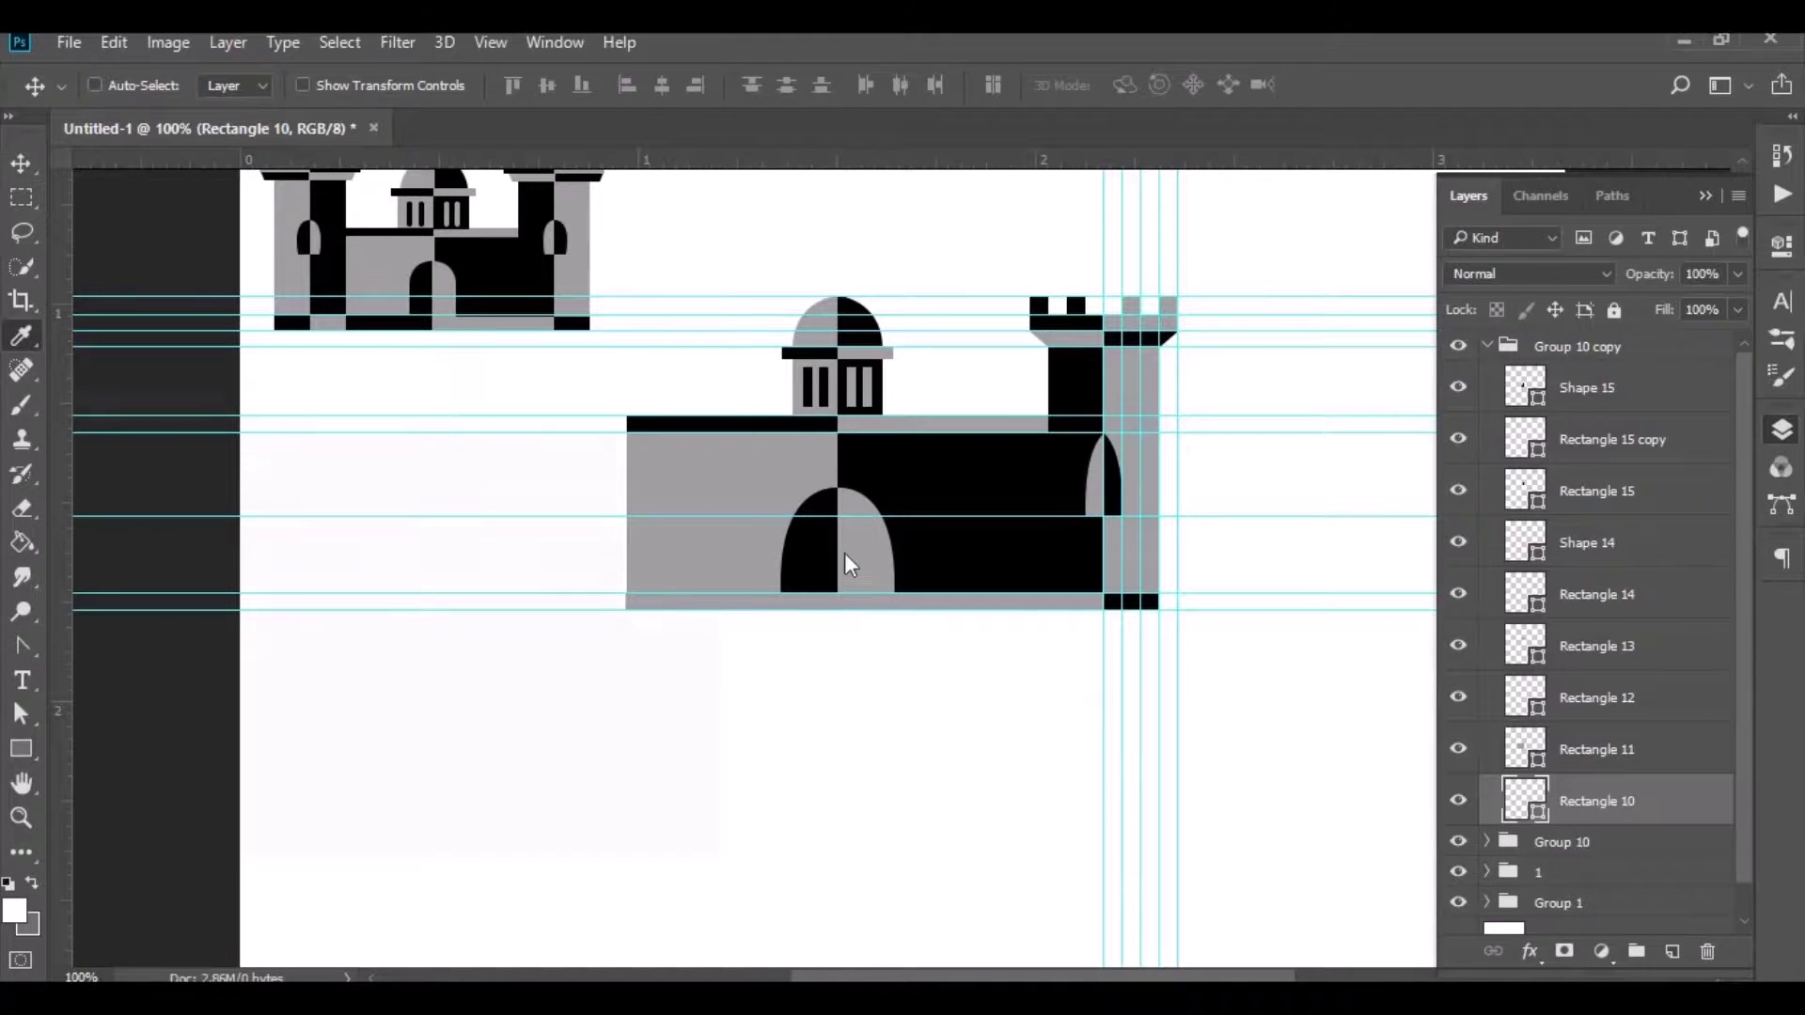
{"action": "left_click", "coordinate": [681, 442]}
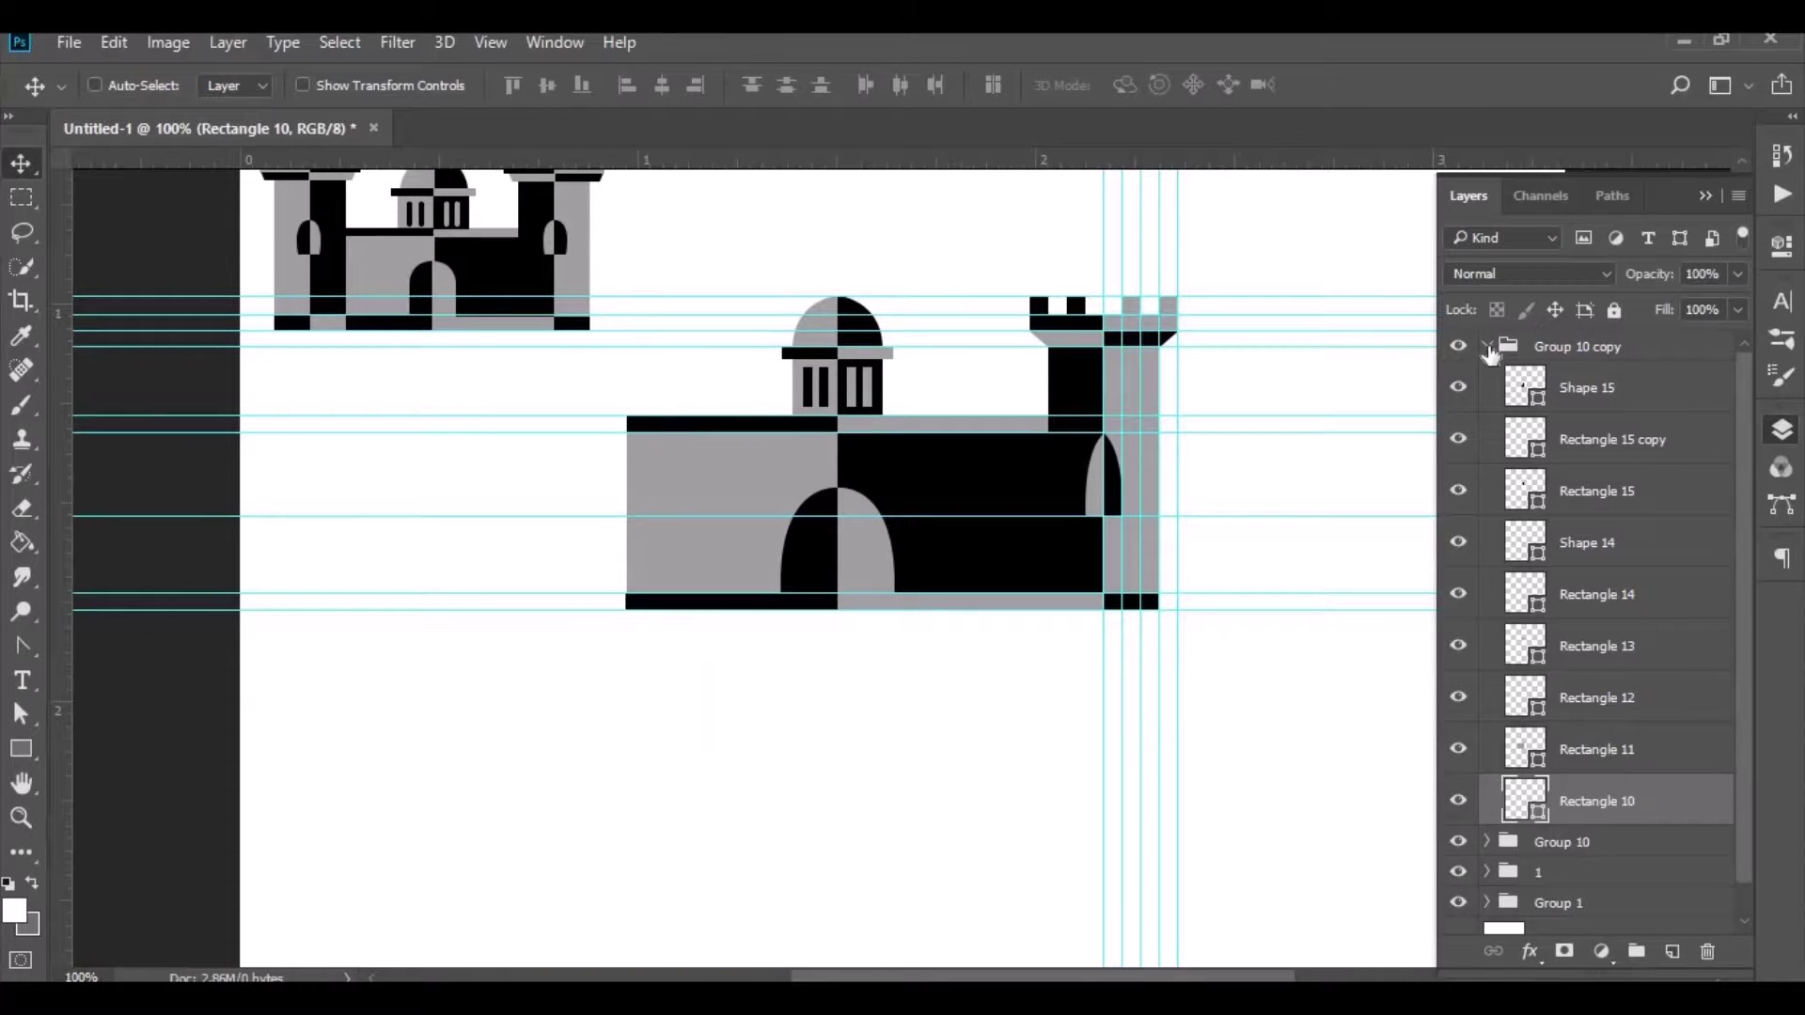
{"action": "left_click", "coordinate": [1488, 348]}
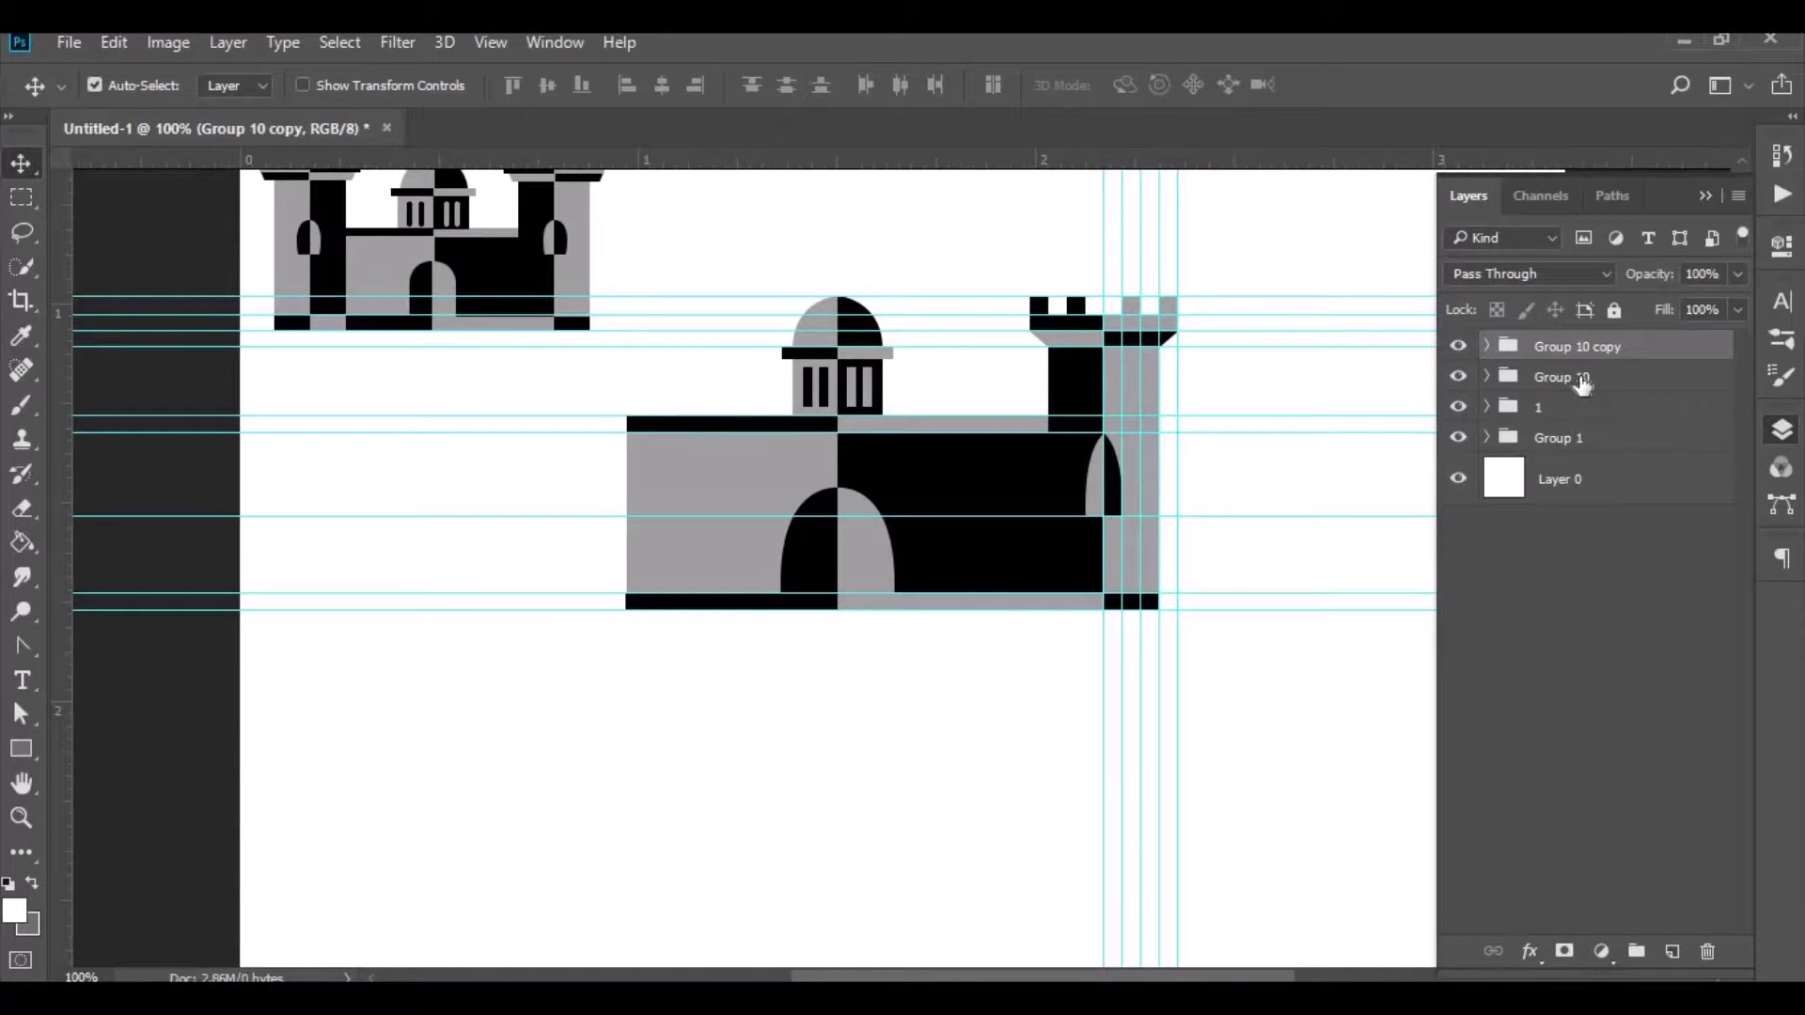
Step: Put Group 10 and Group 10 copy into a new group named '2'
{"action": "left_click", "coordinate": [1582, 381], "text": "shift"}
{"action": "left_click_drag", "start_coordinate": [1582, 381], "coordinate": [1636, 949]}
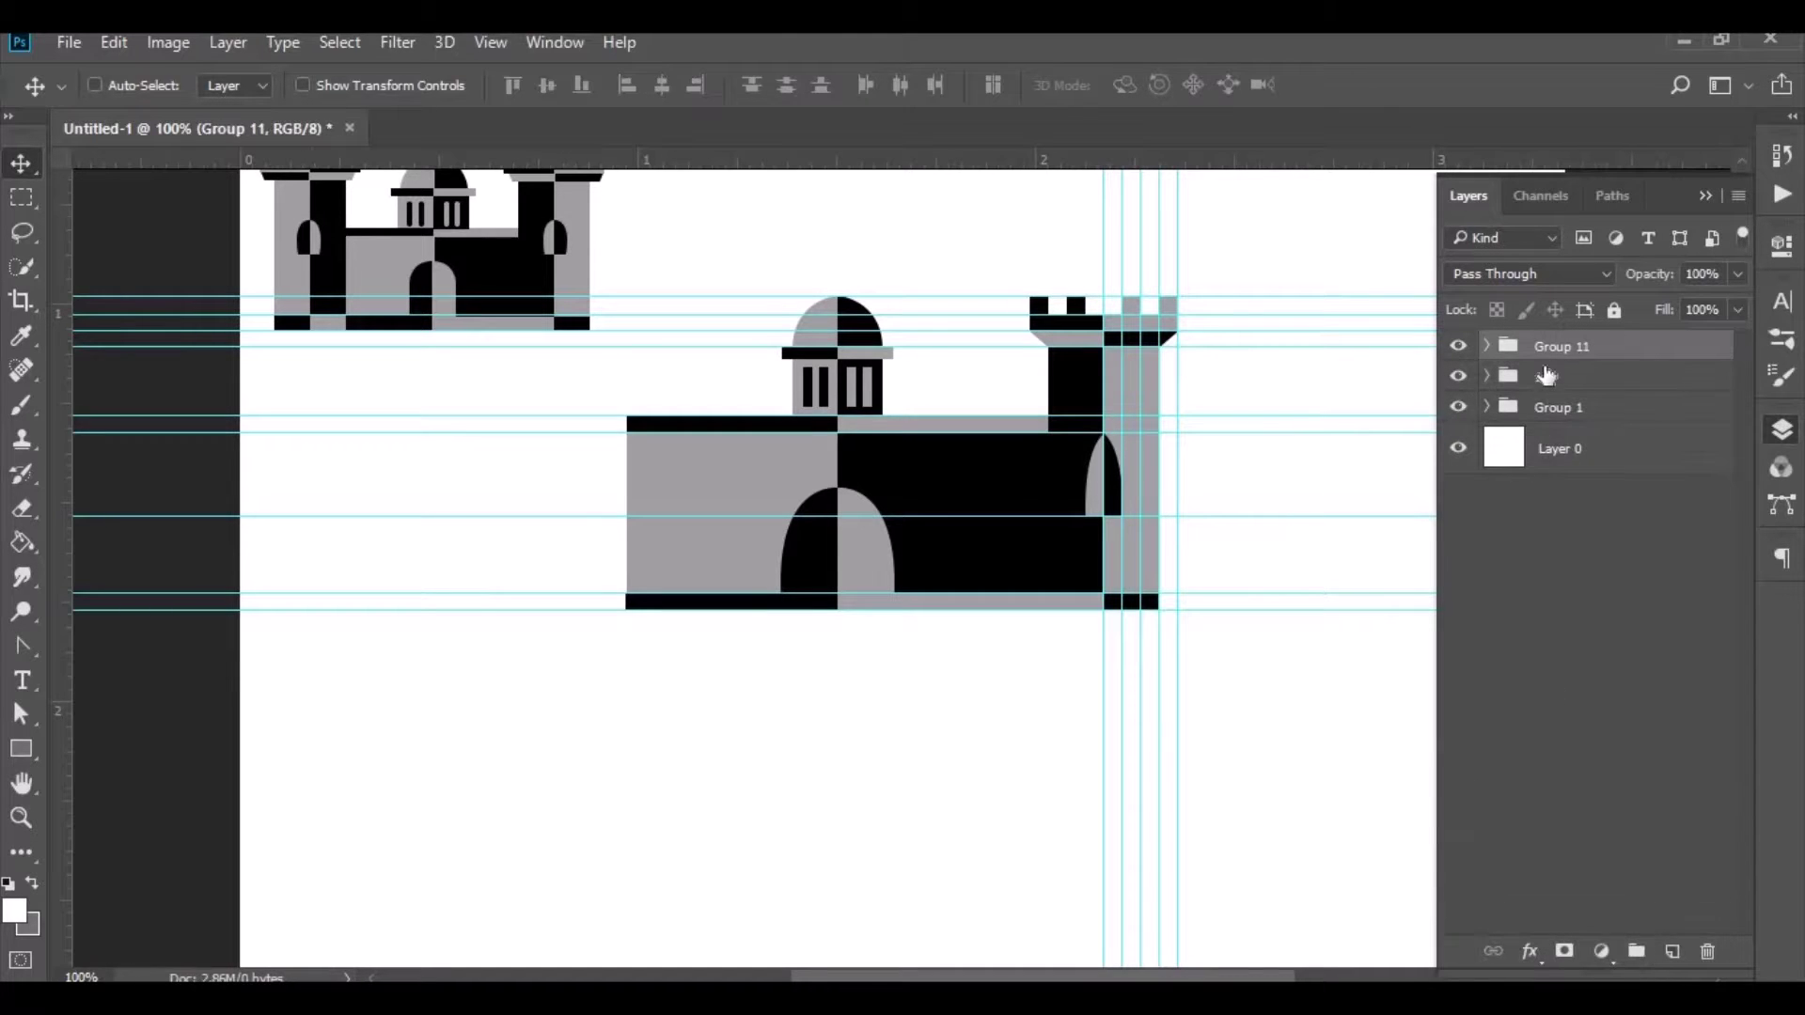
{"action": "double_click", "coordinate": [1557, 347]}
{"action": "type", "text": "2"}
{"action": "key", "text": "Return"}
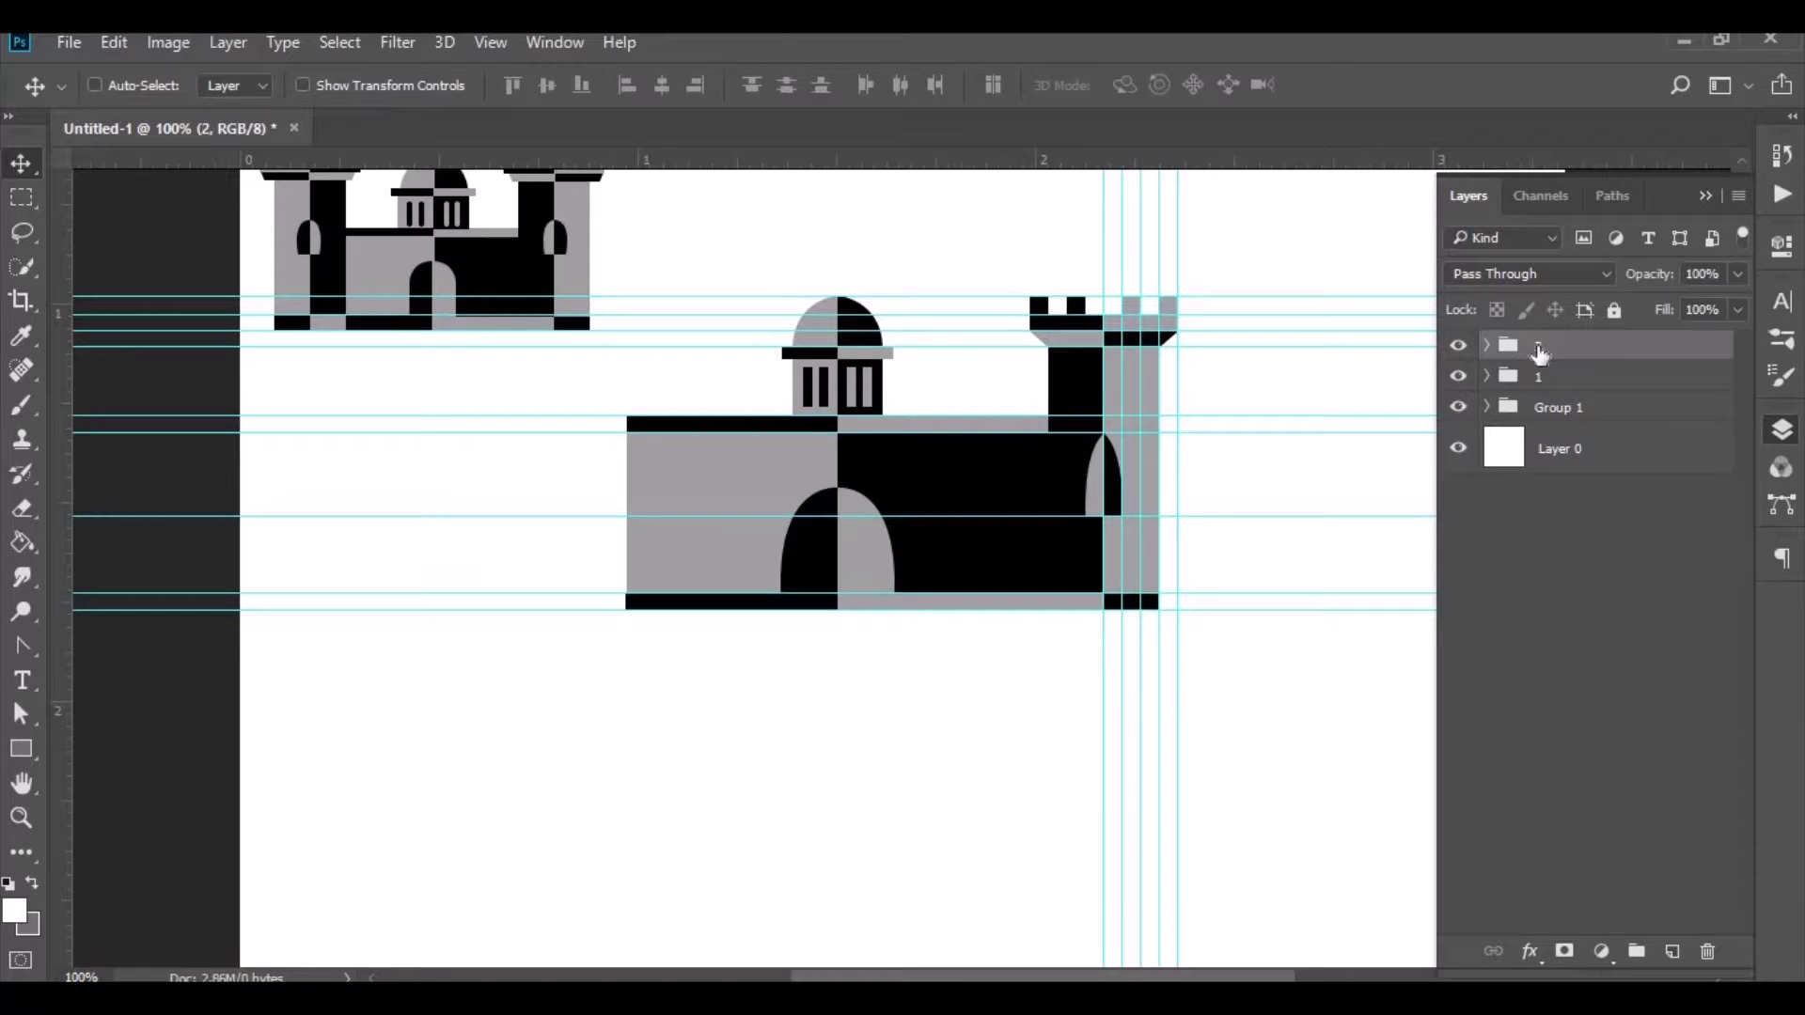
Step: Duplicate group '1' and move '1 copy' to the top of the layers
{"action": "left_click", "coordinate": [1541, 598]}
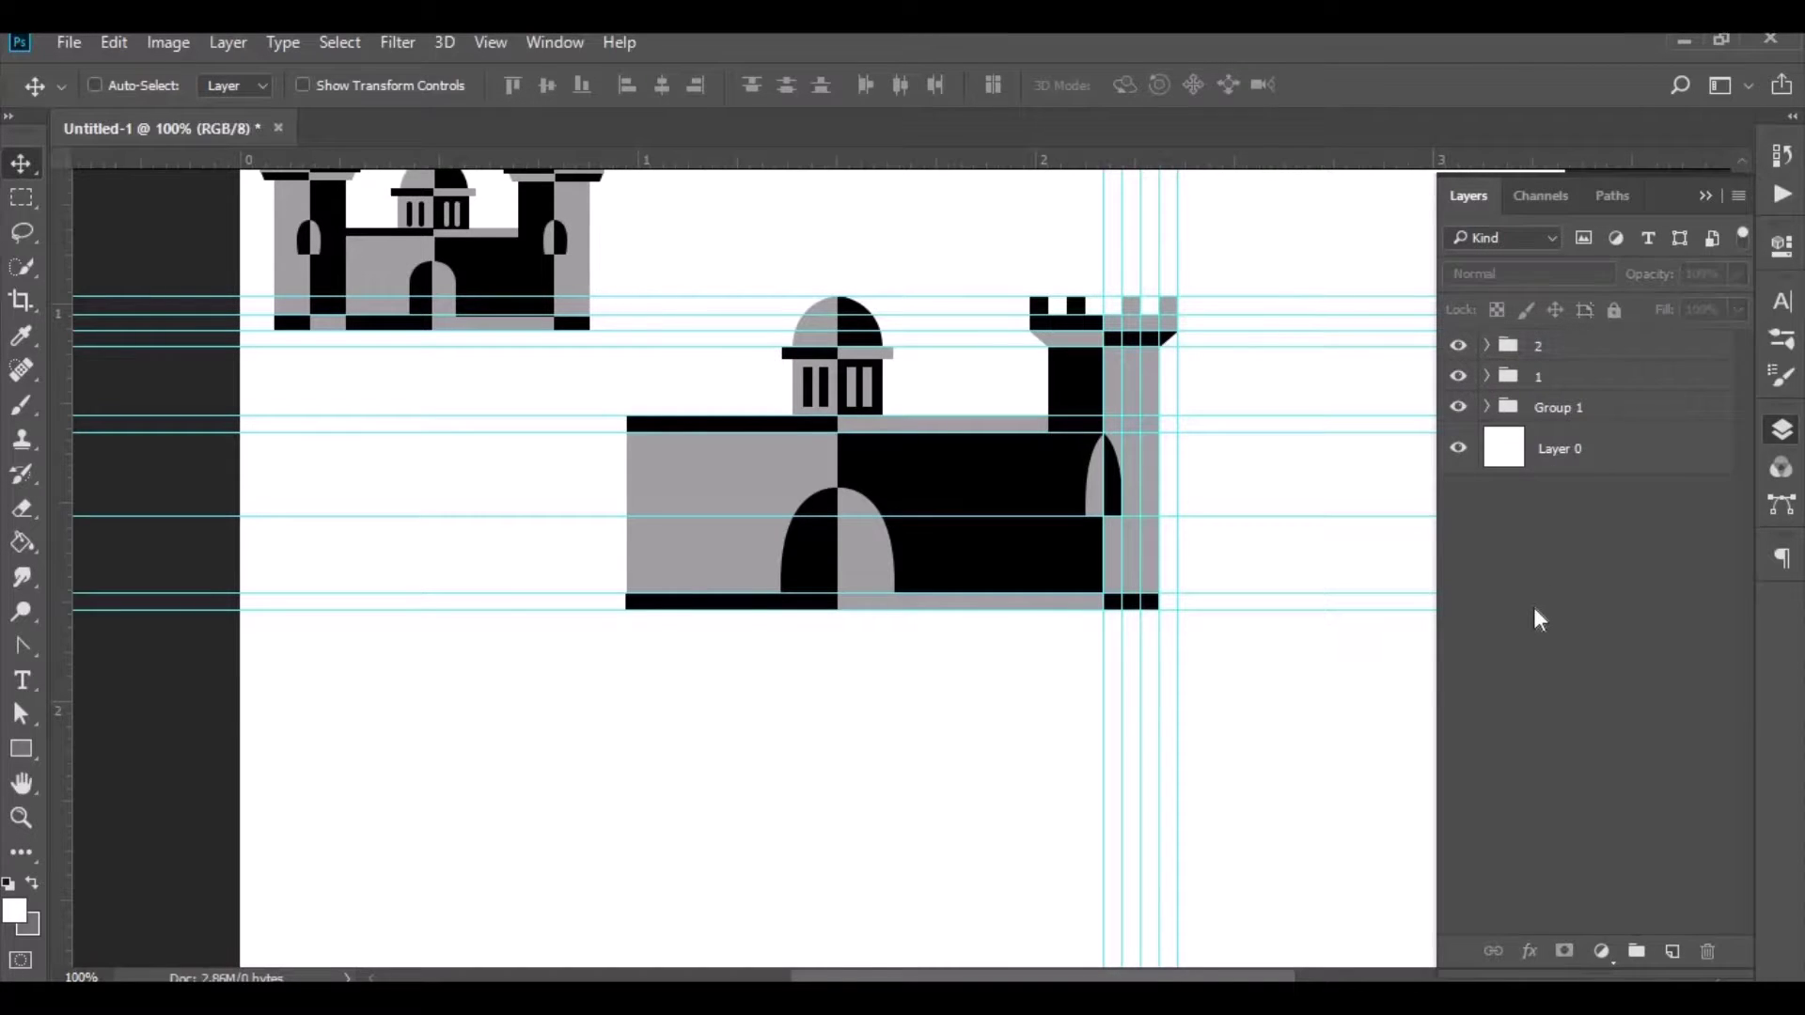
{"action": "scroll", "coordinate": [1532, 607], "scroll_direction": "up", "scroll_amount": 2}
{"action": "scroll", "coordinate": [1532, 607], "scroll_direction": "up", "scroll_amount": 1}
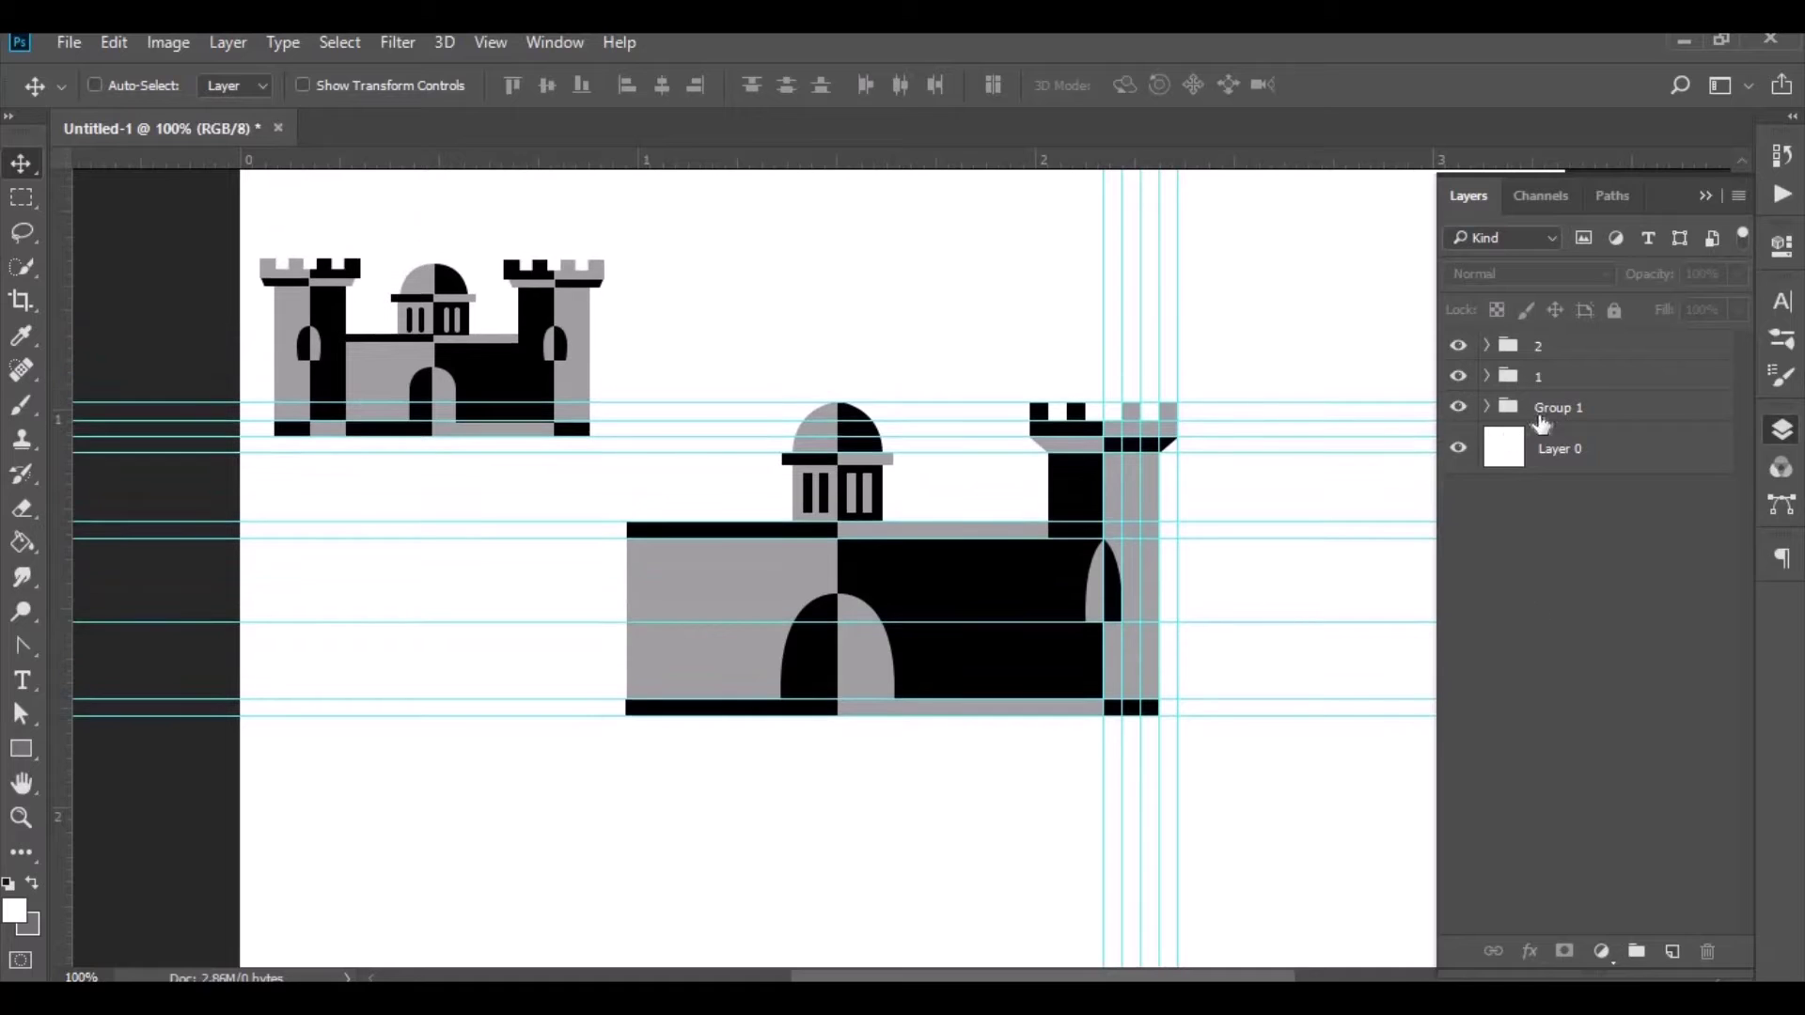
{"action": "left_click", "coordinate": [1568, 385]}
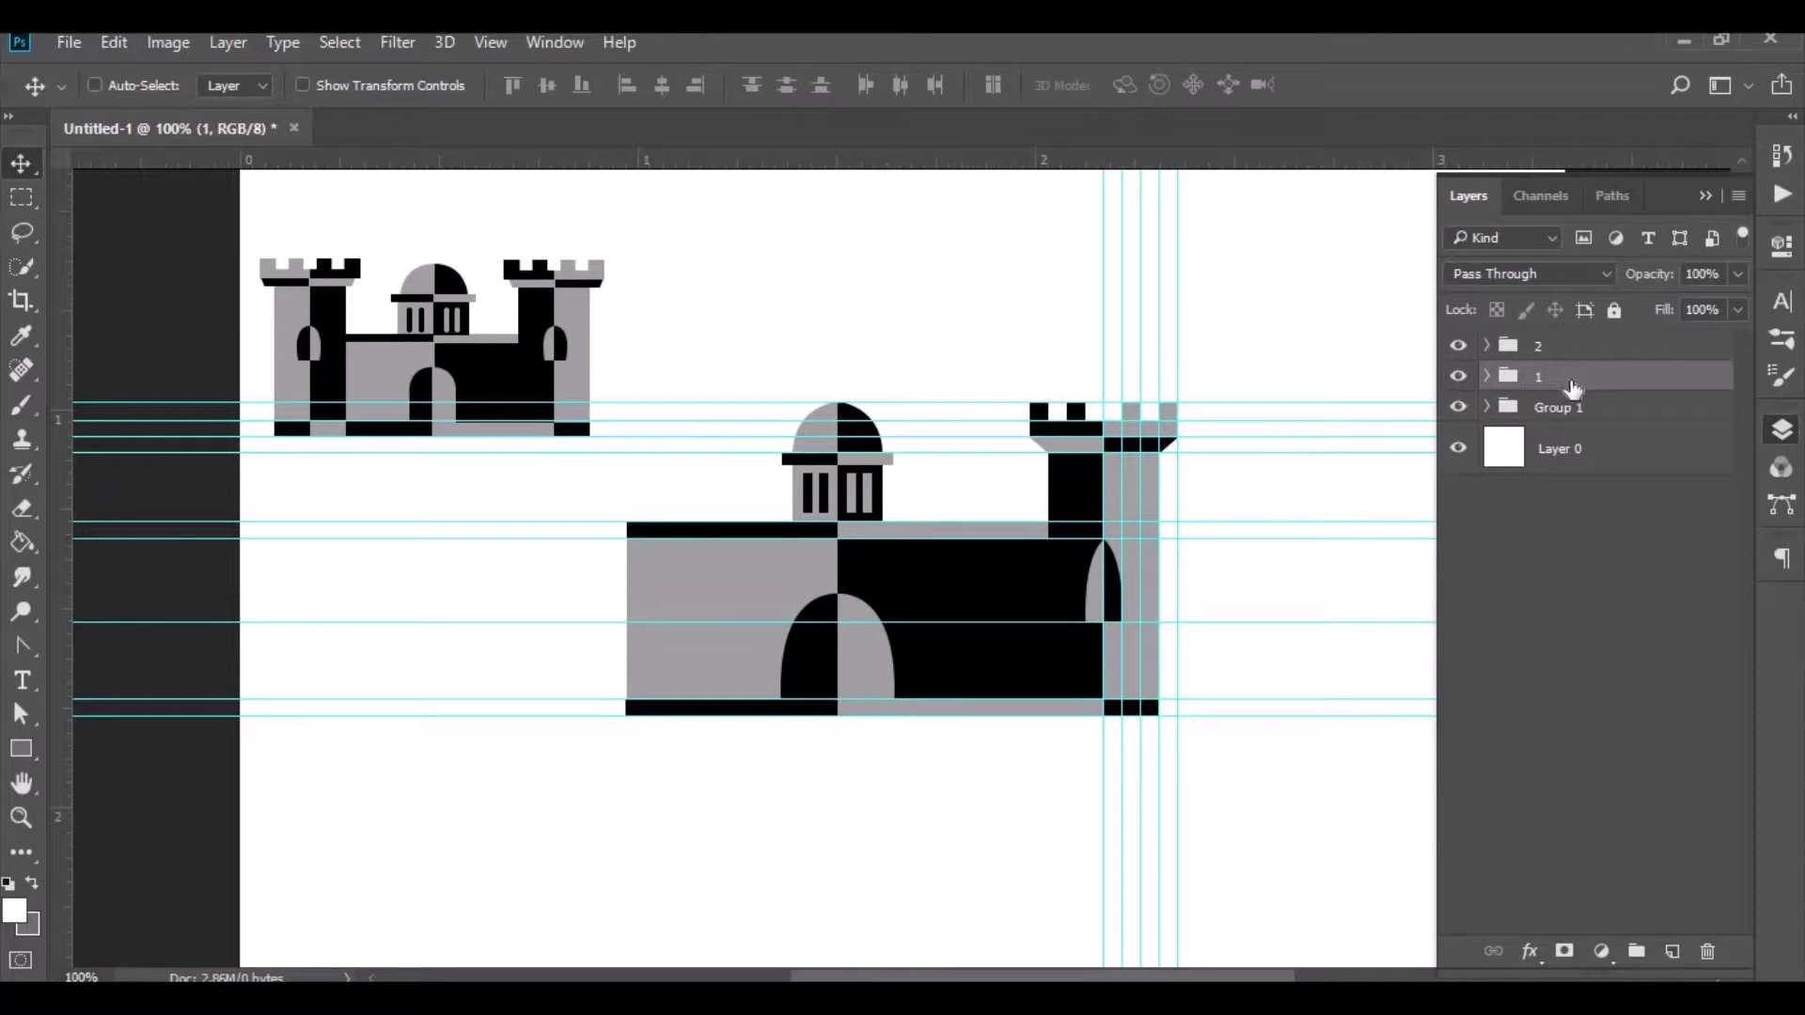
{"action": "left_click_drag", "start_coordinate": [1572, 387], "coordinate": [1655, 888]}
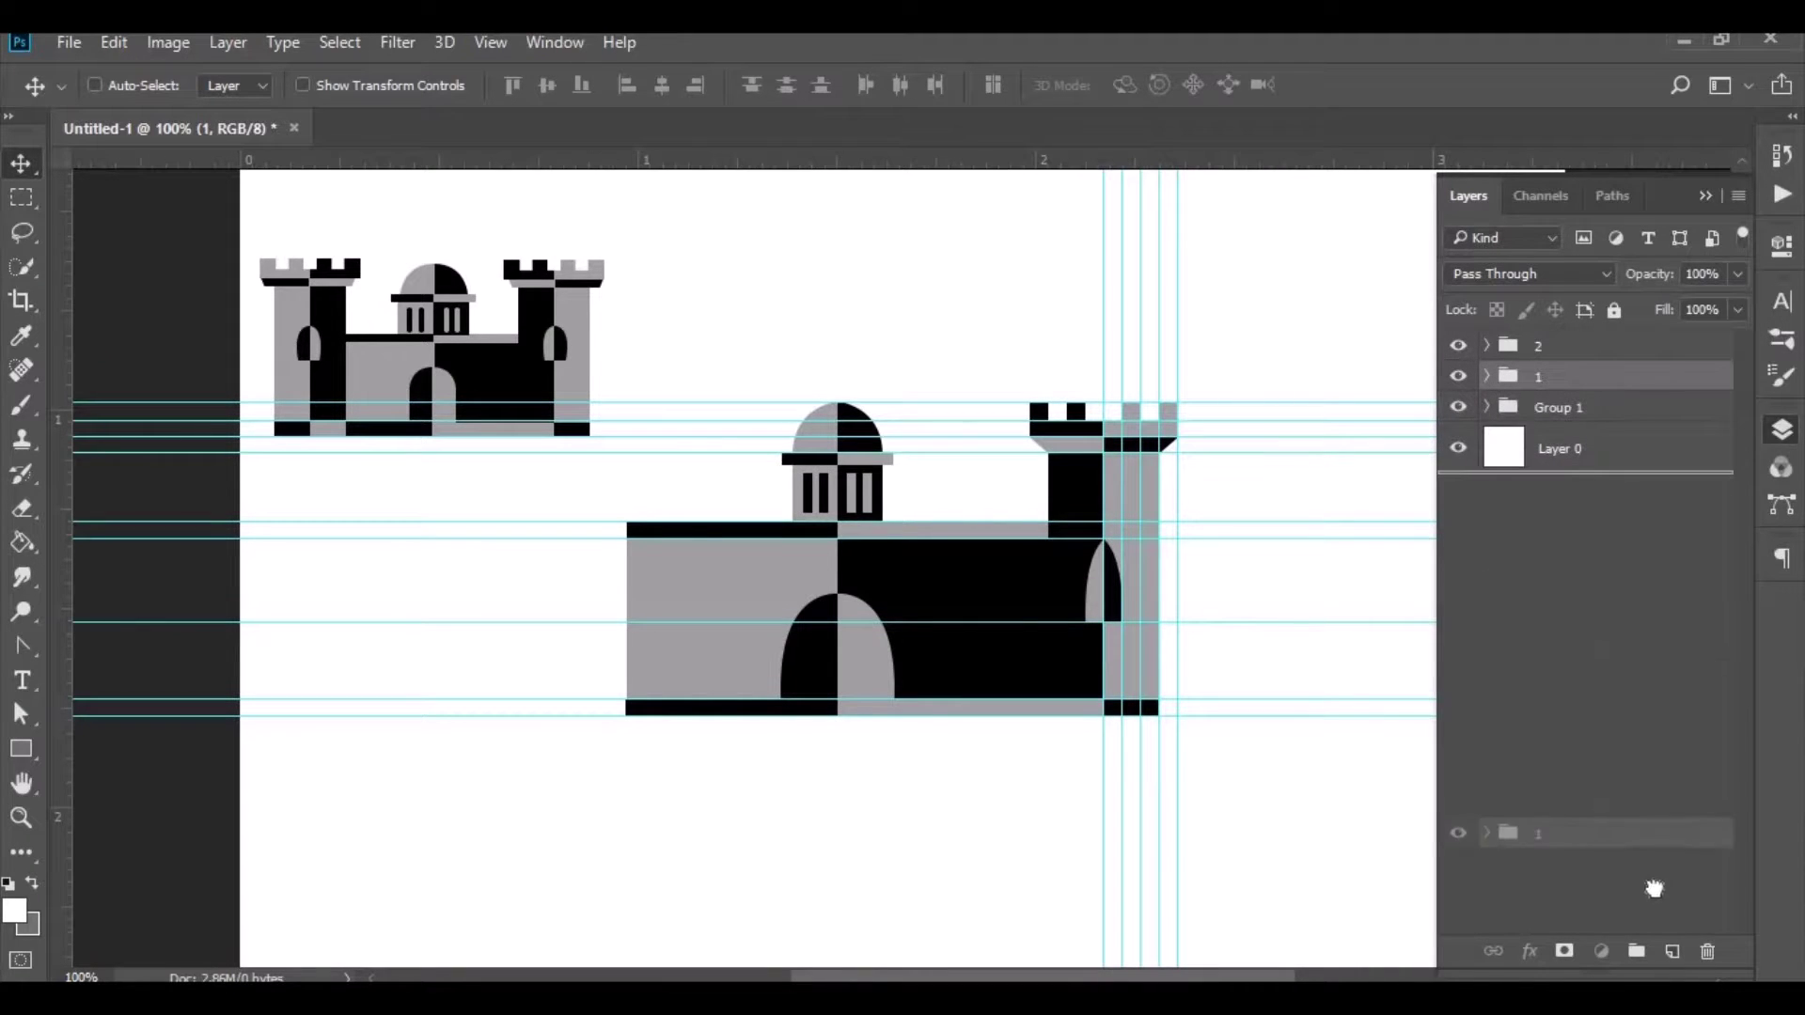
{"action": "left_click_drag", "start_coordinate": [1654, 889], "coordinate": [1672, 951]}
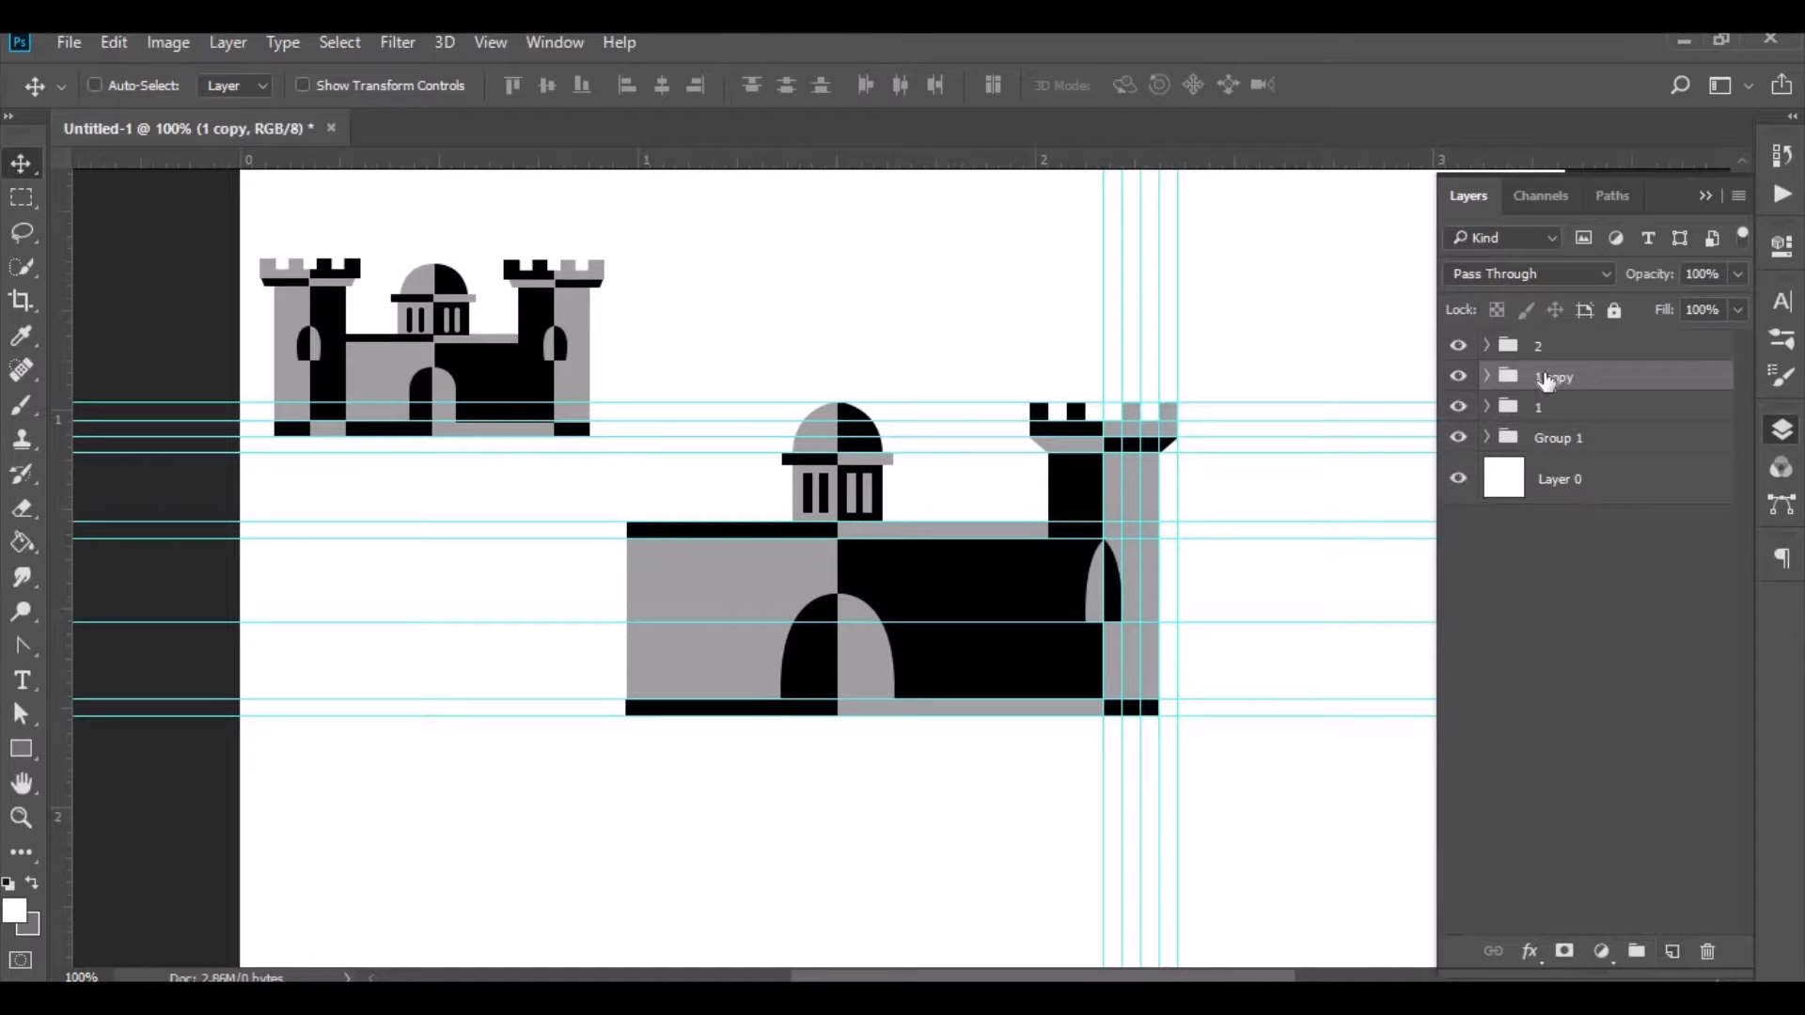
{"action": "left_click_drag", "start_coordinate": [1542, 349], "coordinate": [1546, 337]}
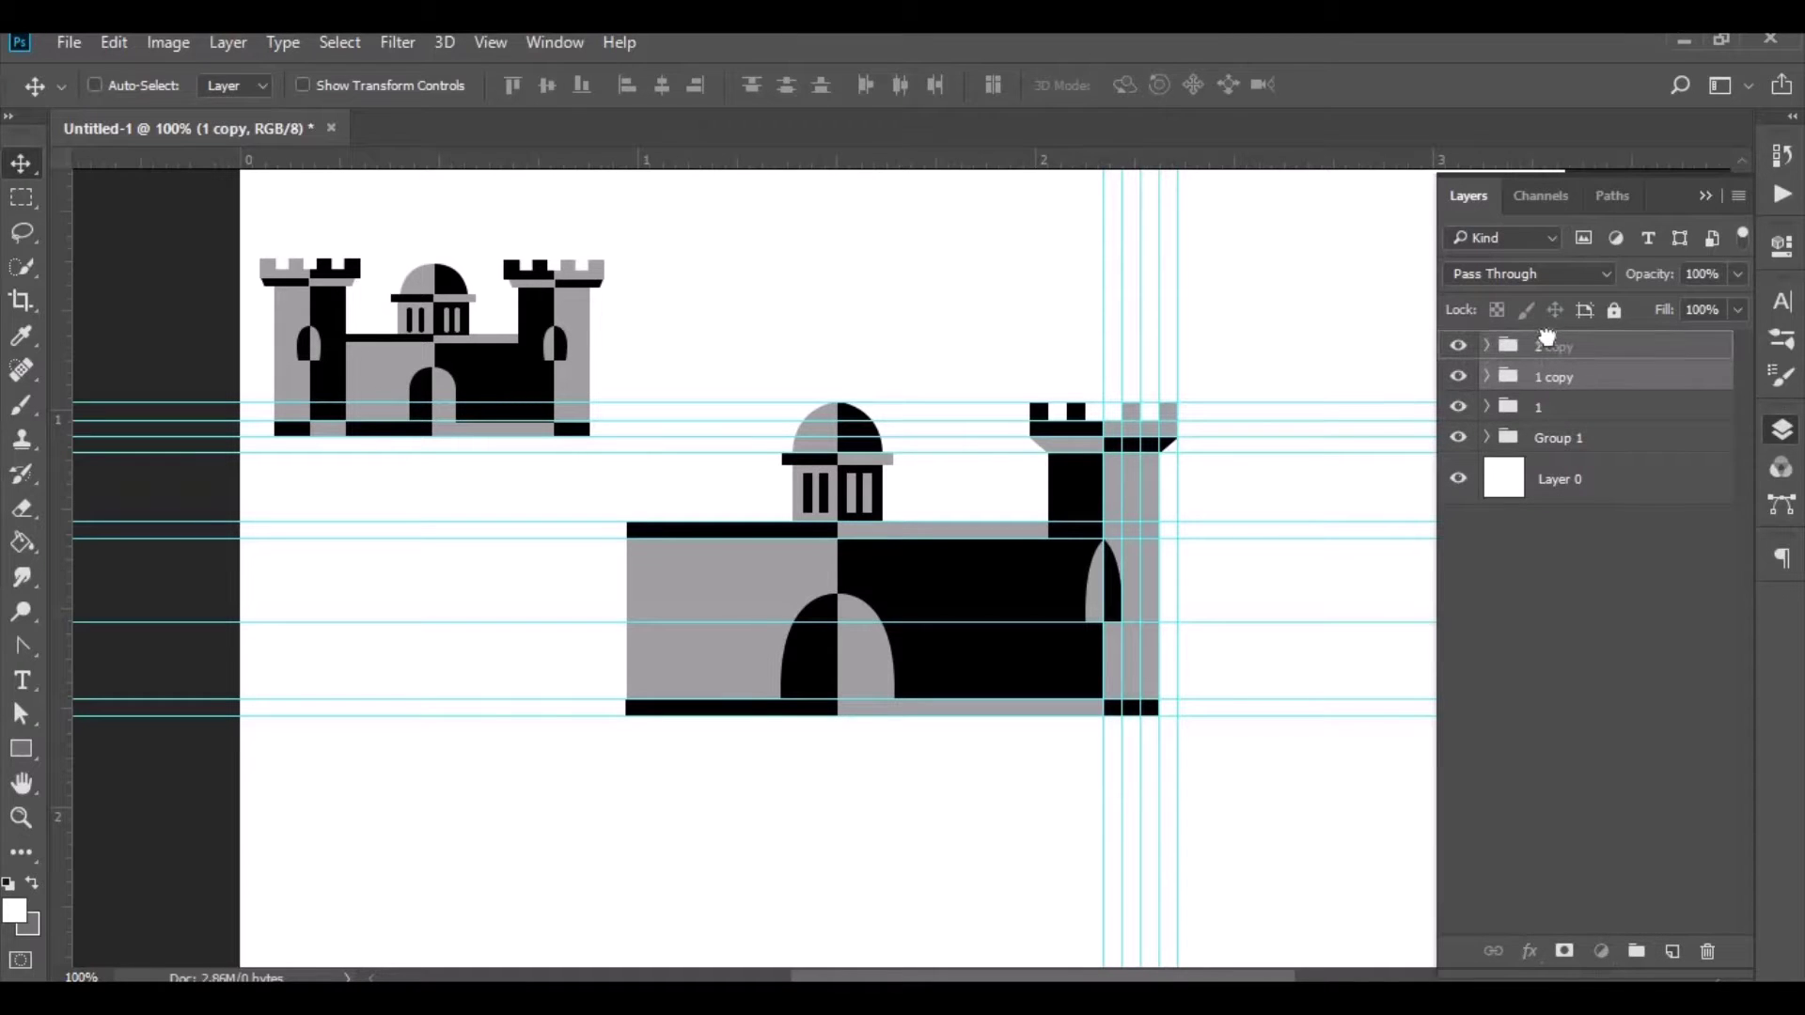
{"action": "left_click_drag", "start_coordinate": [1546, 339], "coordinate": [1546, 340]}
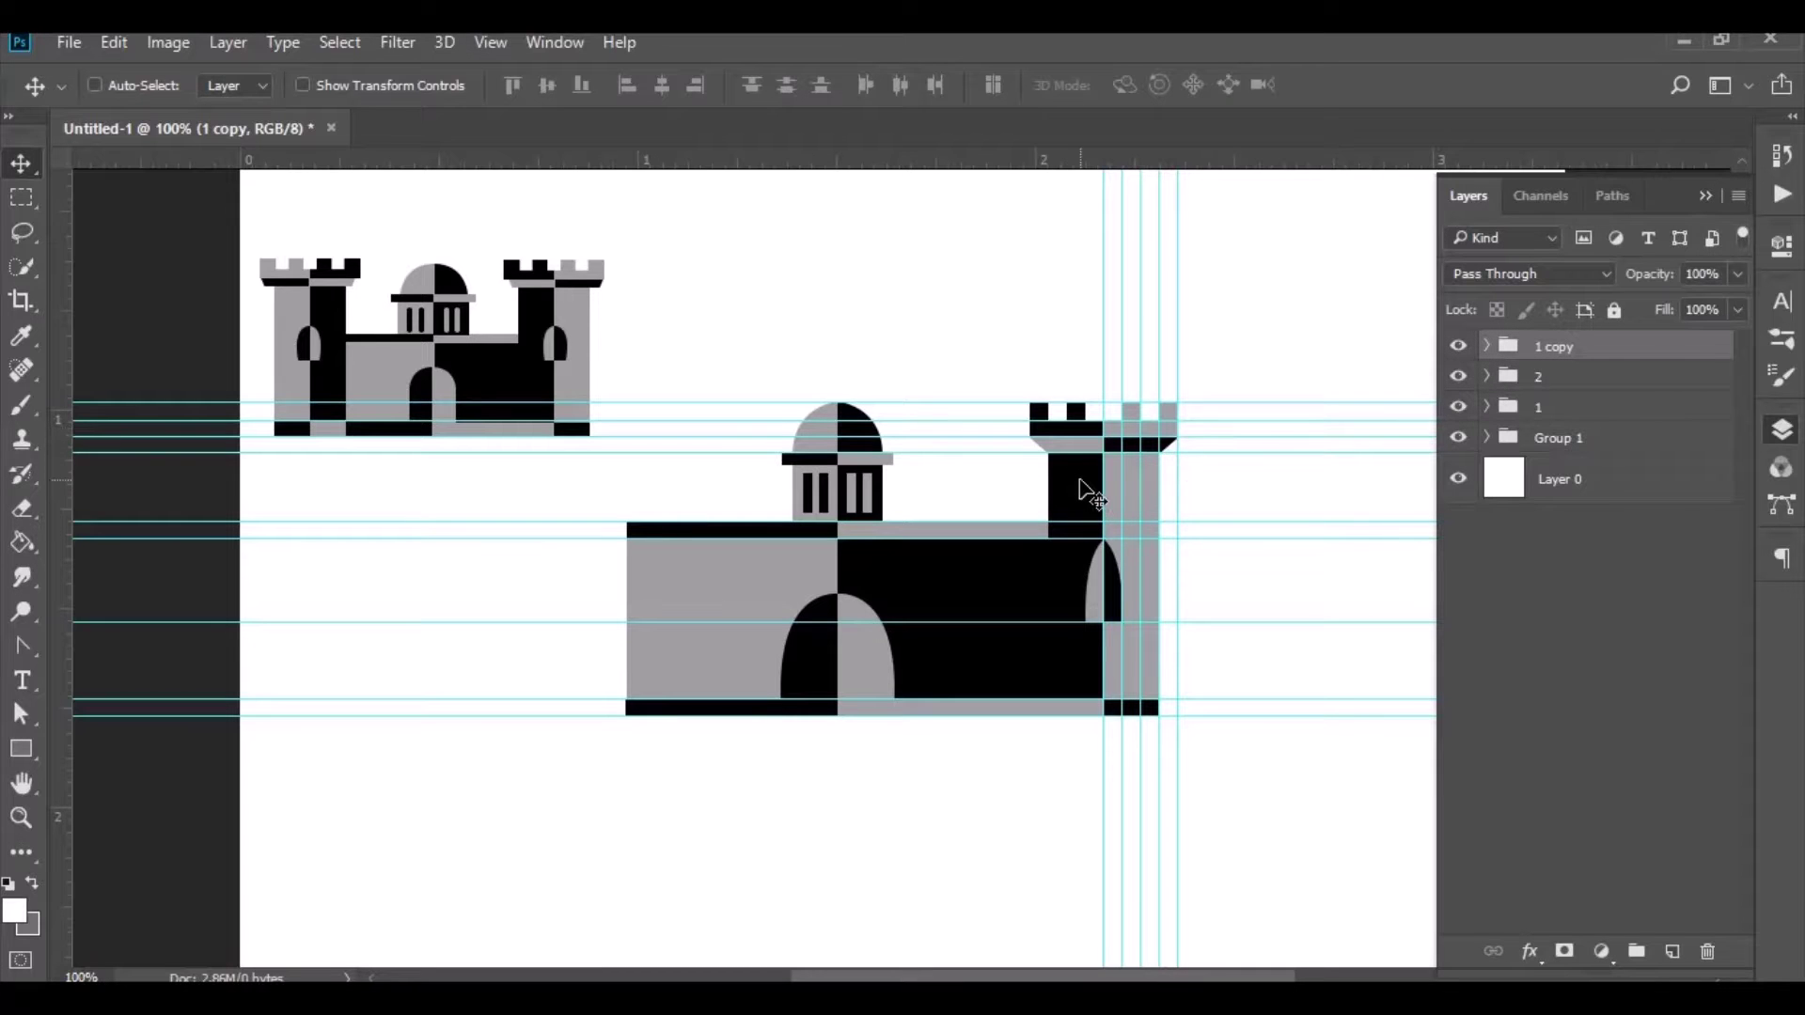
Step: Move the 1 copy tower group onto the large castle wall's left end and nudge it left
{"action": "left_click_drag", "start_coordinate": [991, 510], "coordinate": [552, 477]}
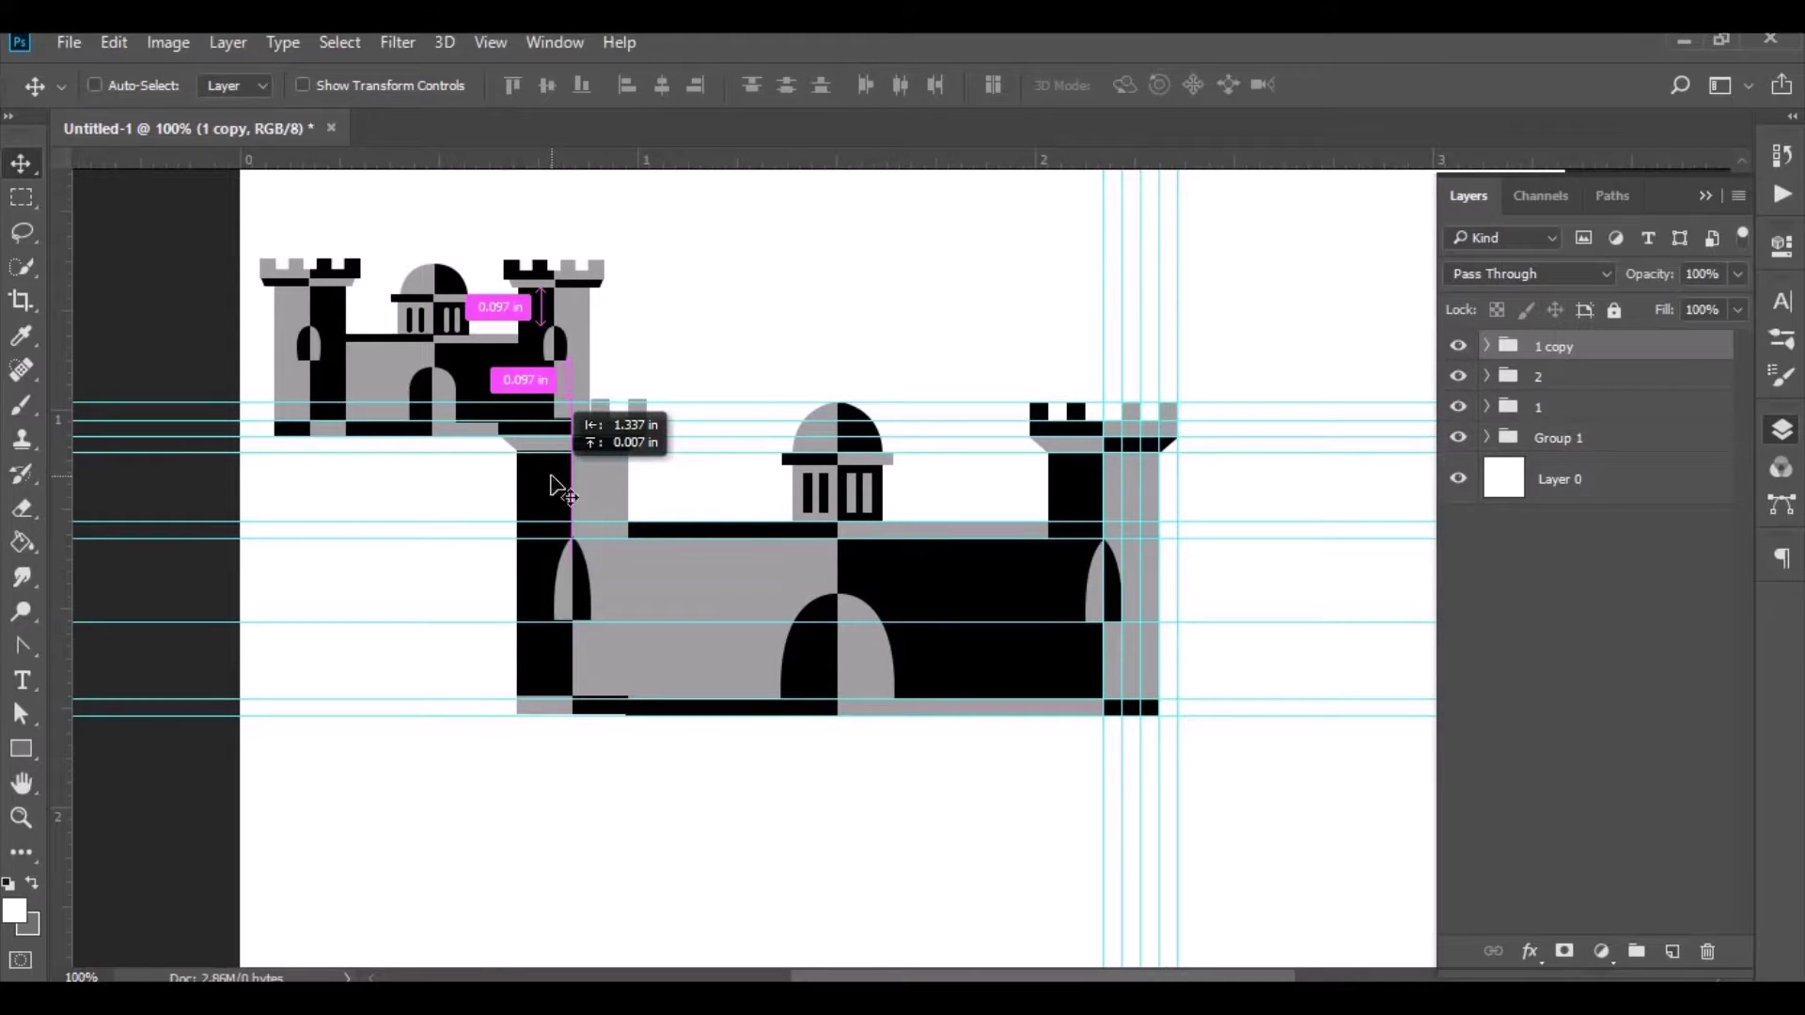
{"action": "left_click_drag", "start_coordinate": [552, 477], "coordinate": [551, 478]}
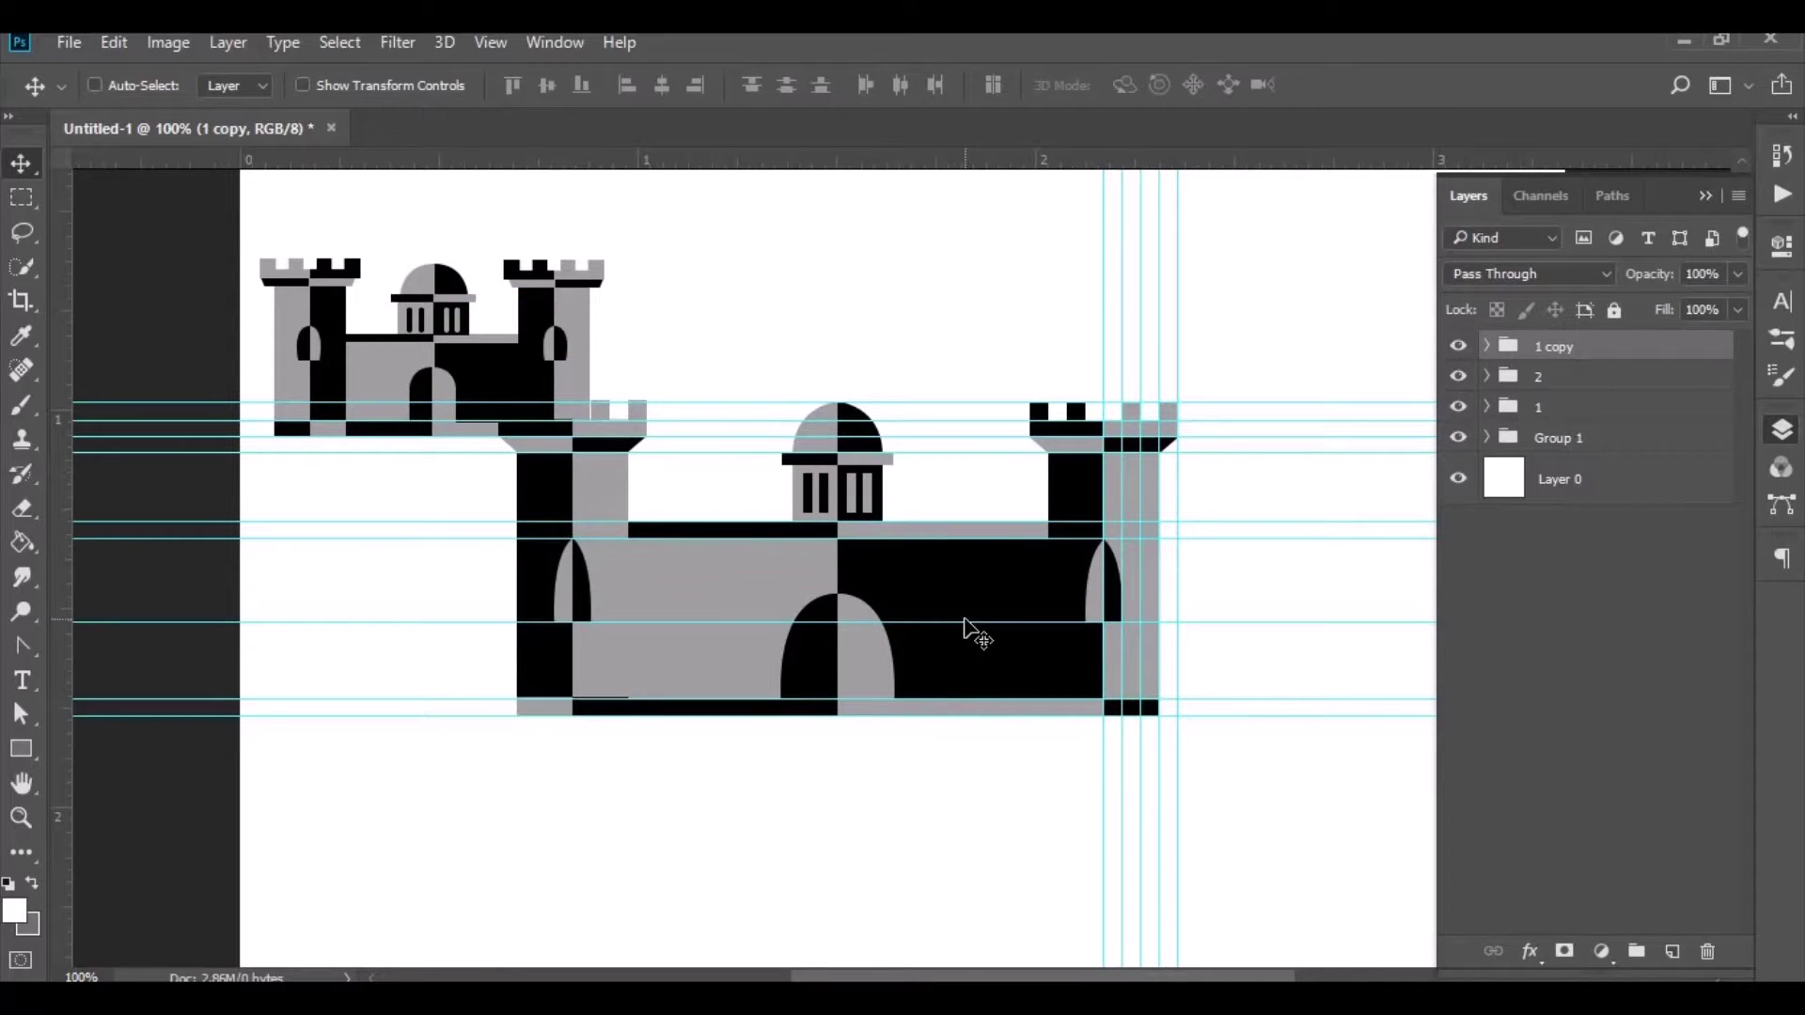
{"action": "key", "text": "Left"}
{"action": "key", "text": "Left"}
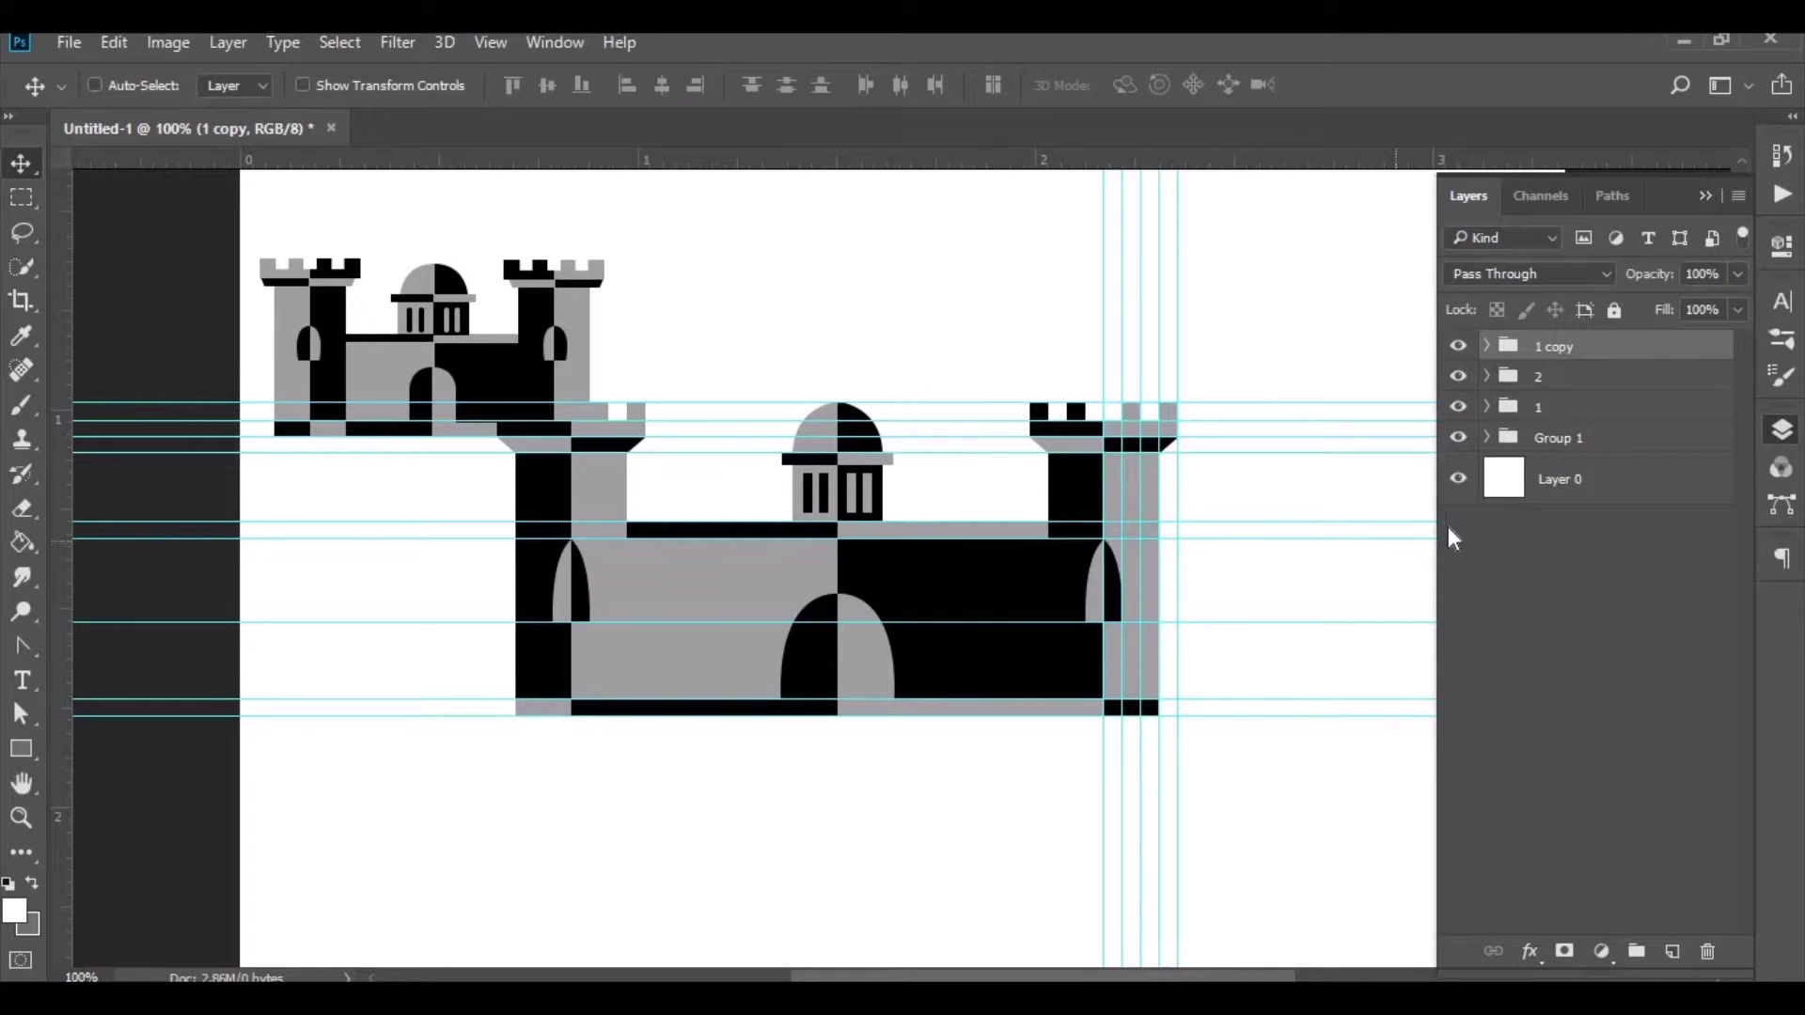
Step: In Group 9, refill Shape 13 and Rectangle 9 with grey sampled from the castle
{"action": "left_click", "coordinate": [1485, 346]}
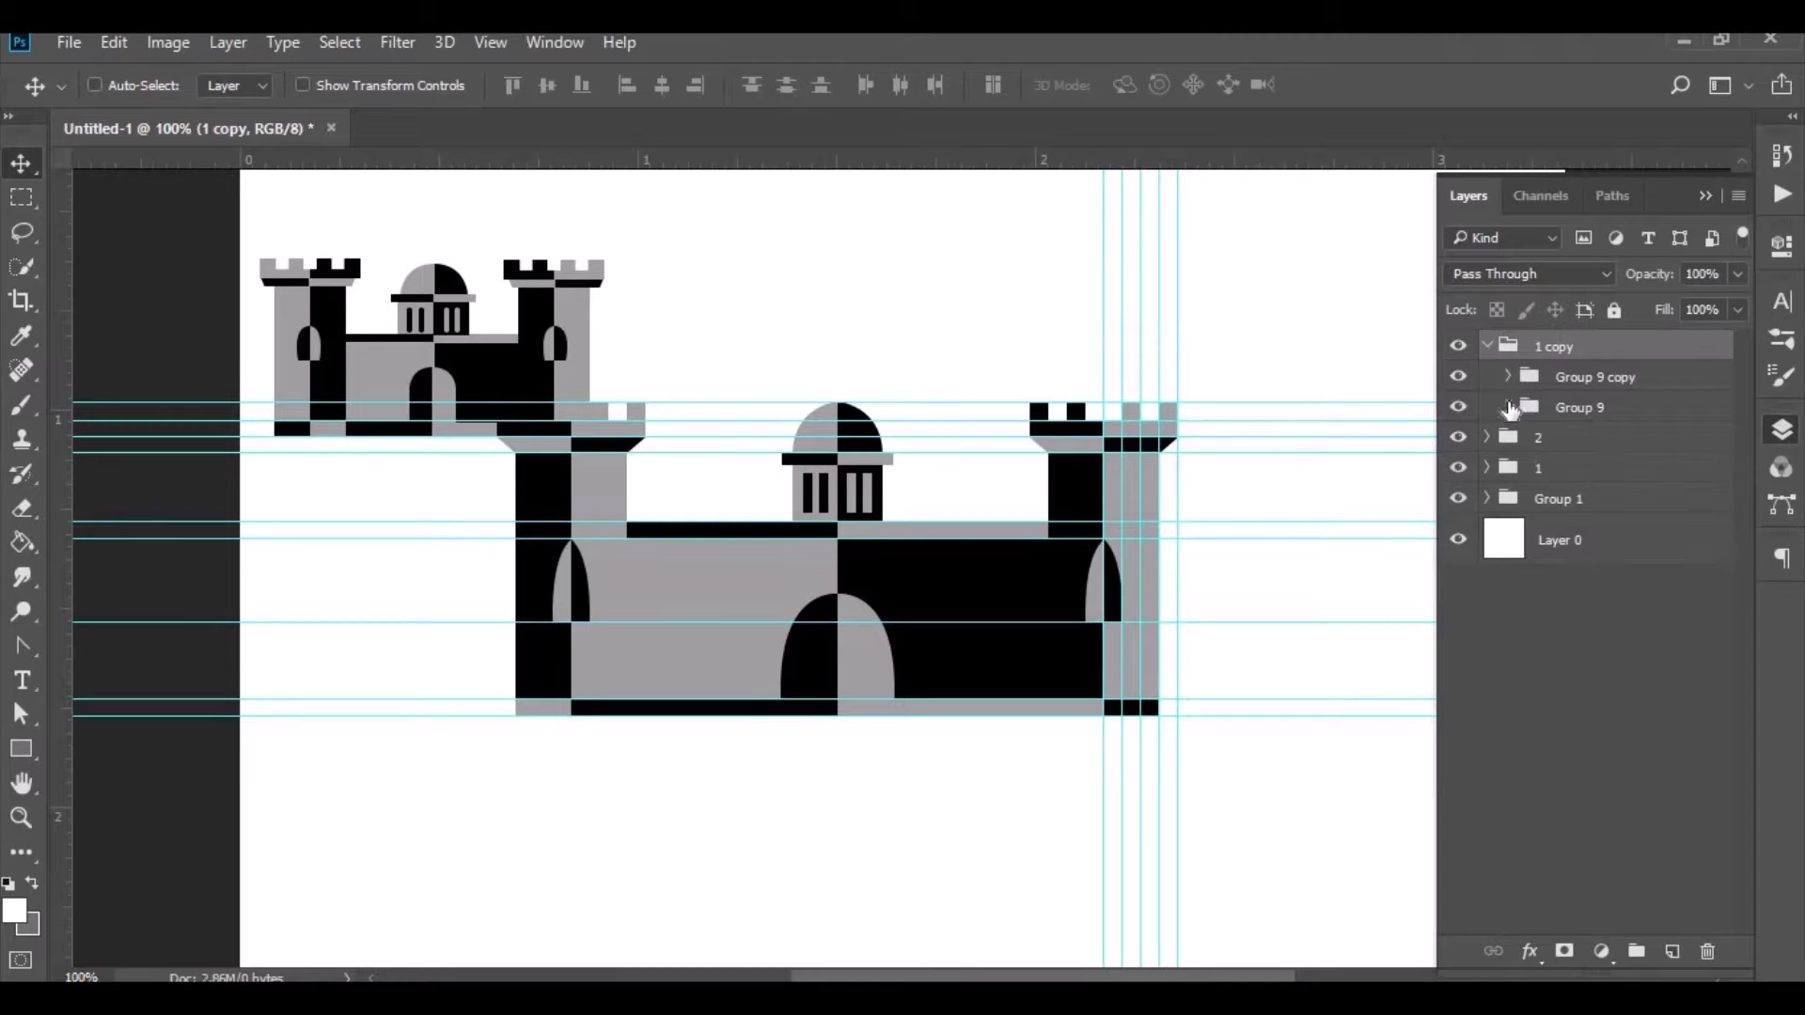
{"action": "left_click", "coordinate": [1507, 408]}
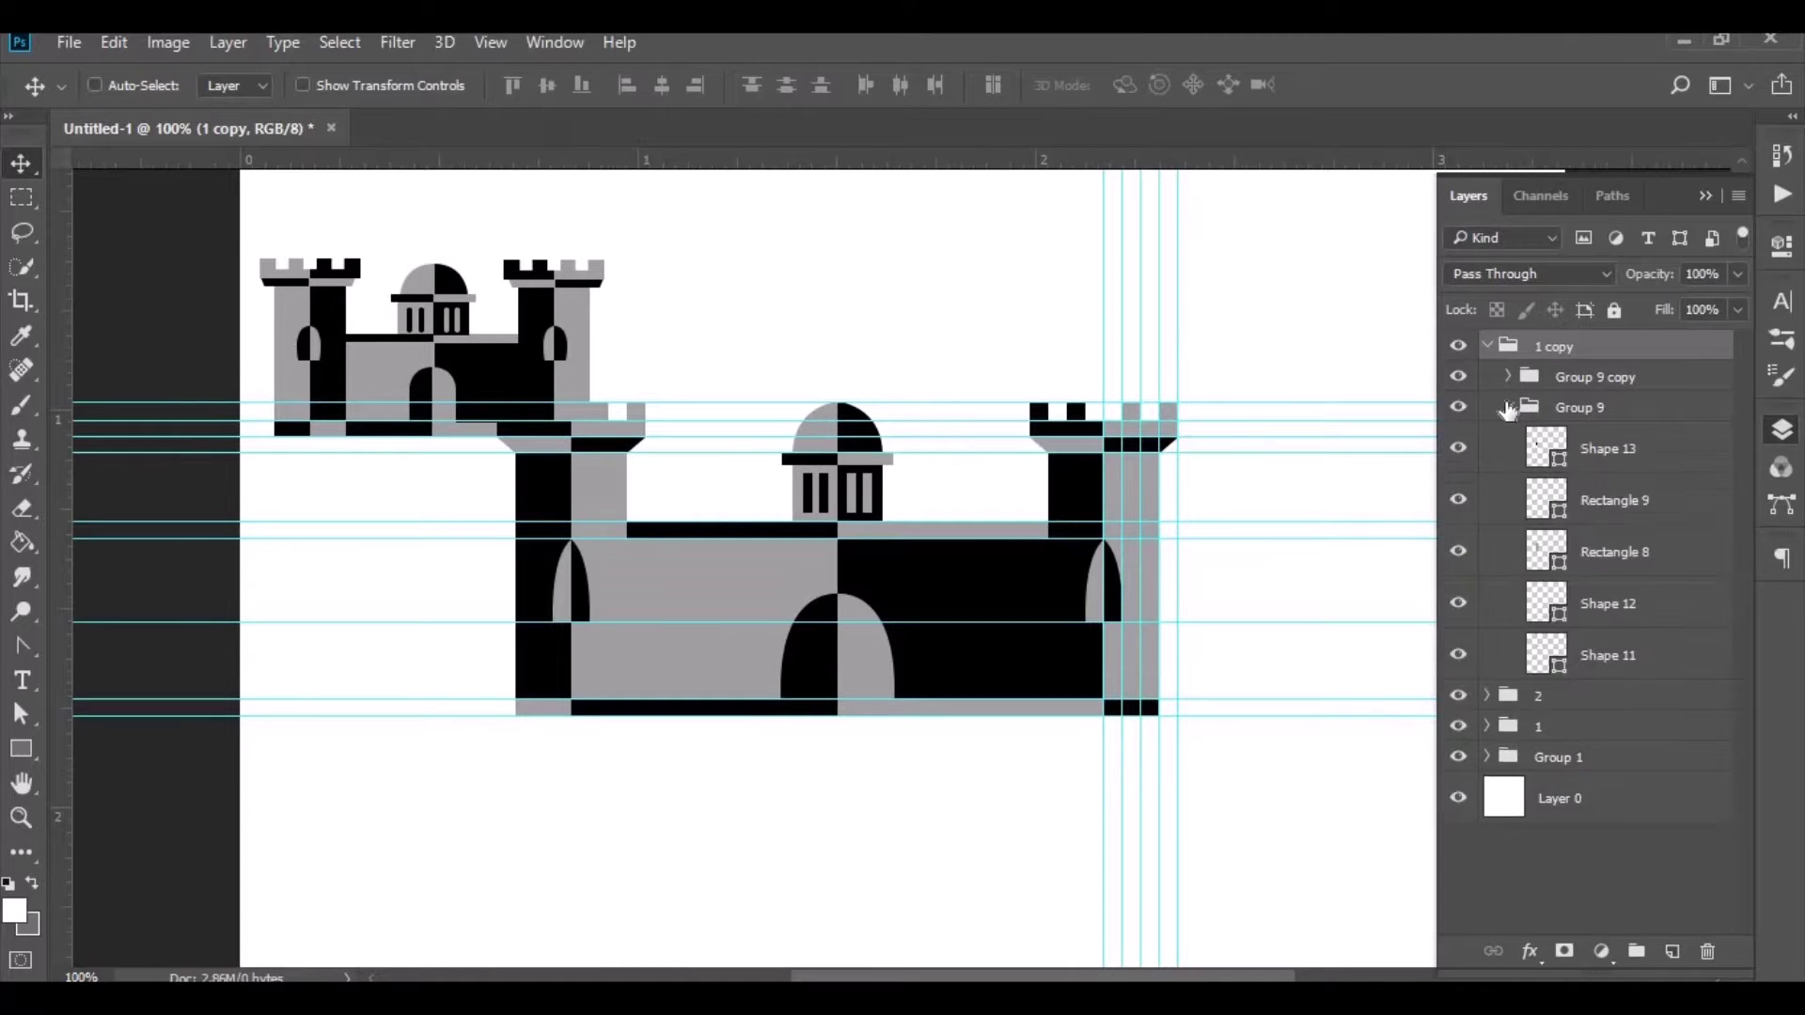
{"action": "double_click", "coordinate": [1542, 452]}
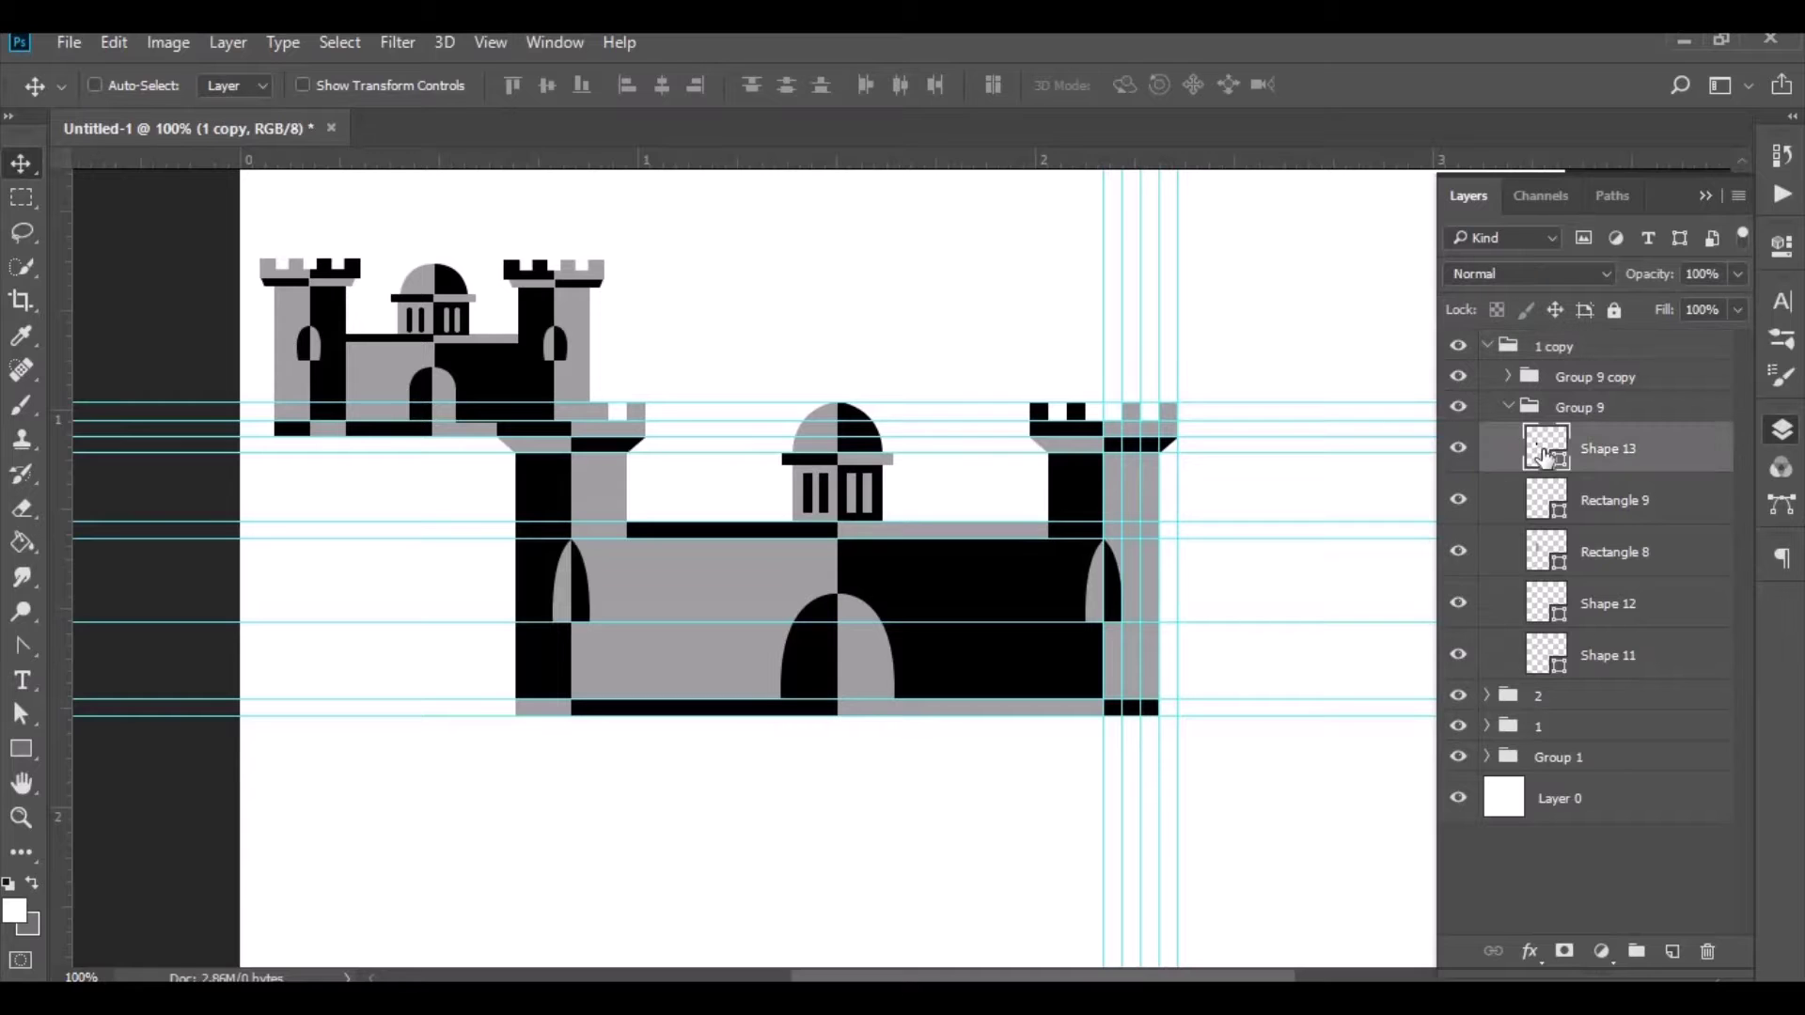
{"action": "left_click", "coordinate": [803, 585]}
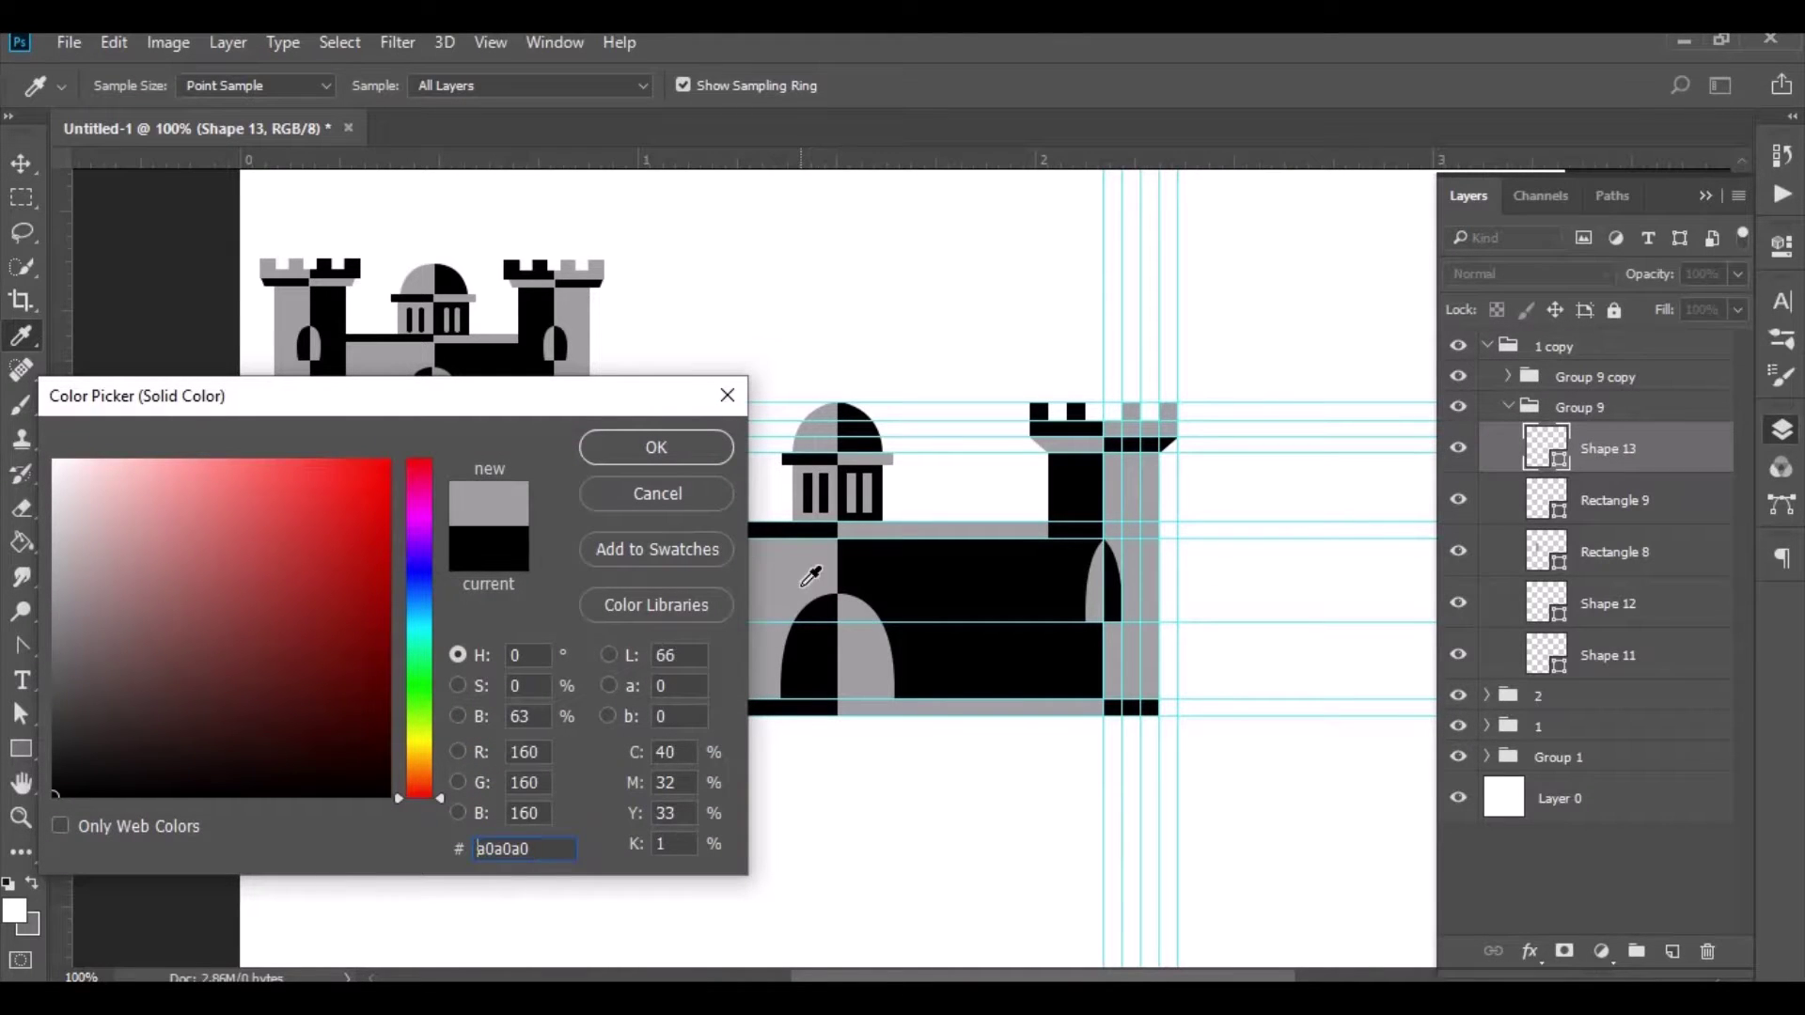
{"action": "left_click", "coordinate": [640, 453]}
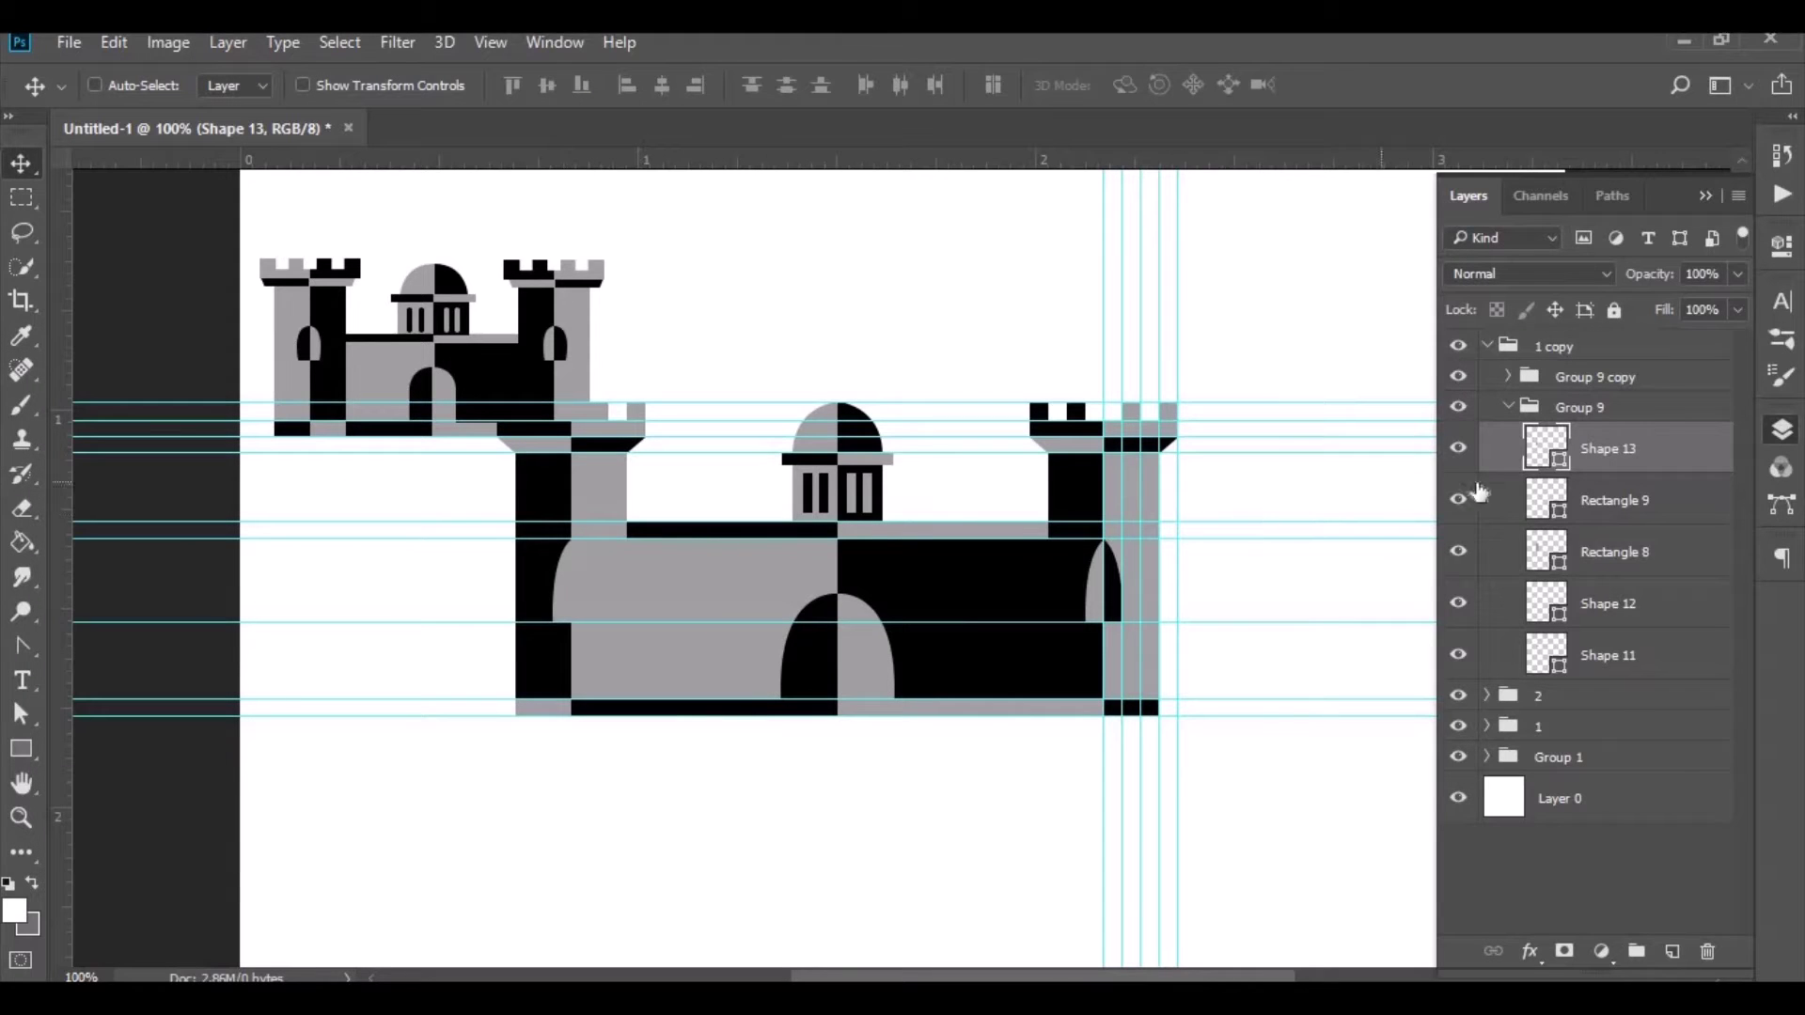
{"action": "double_click", "coordinate": [1542, 503]}
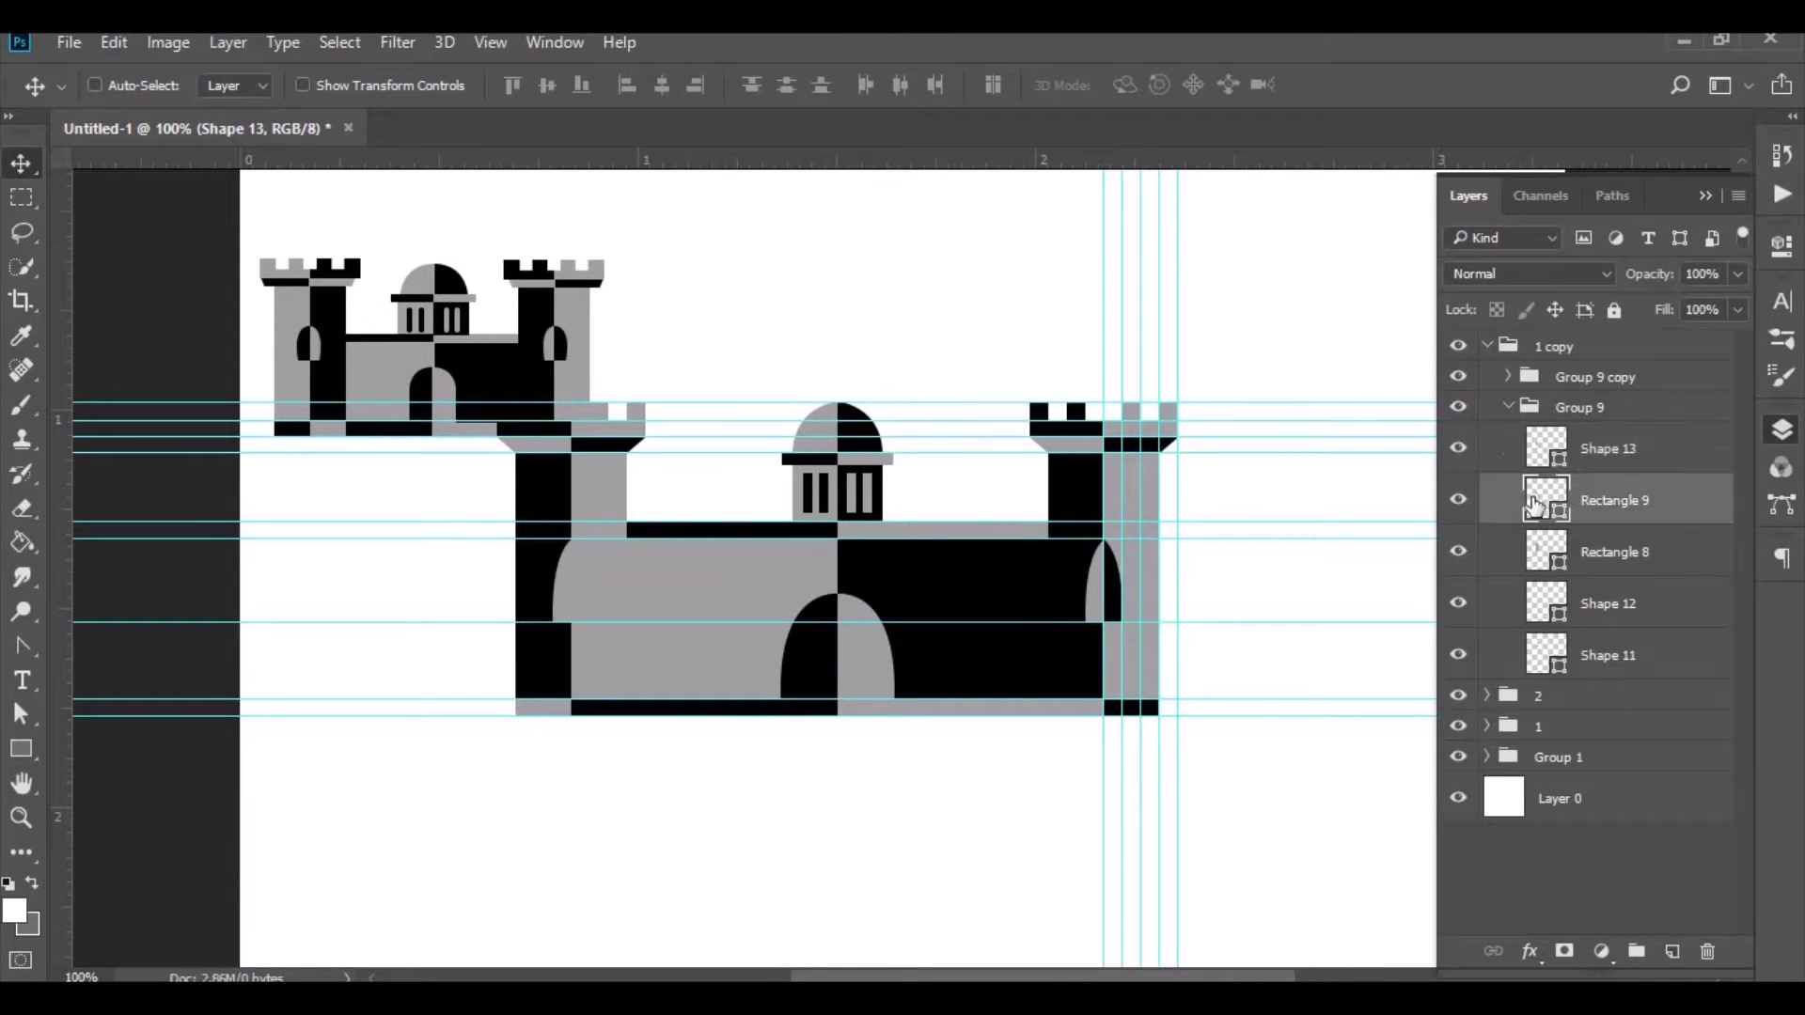
{"action": "left_click", "coordinate": [793, 561]}
{"action": "left_click", "coordinate": [658, 453]}
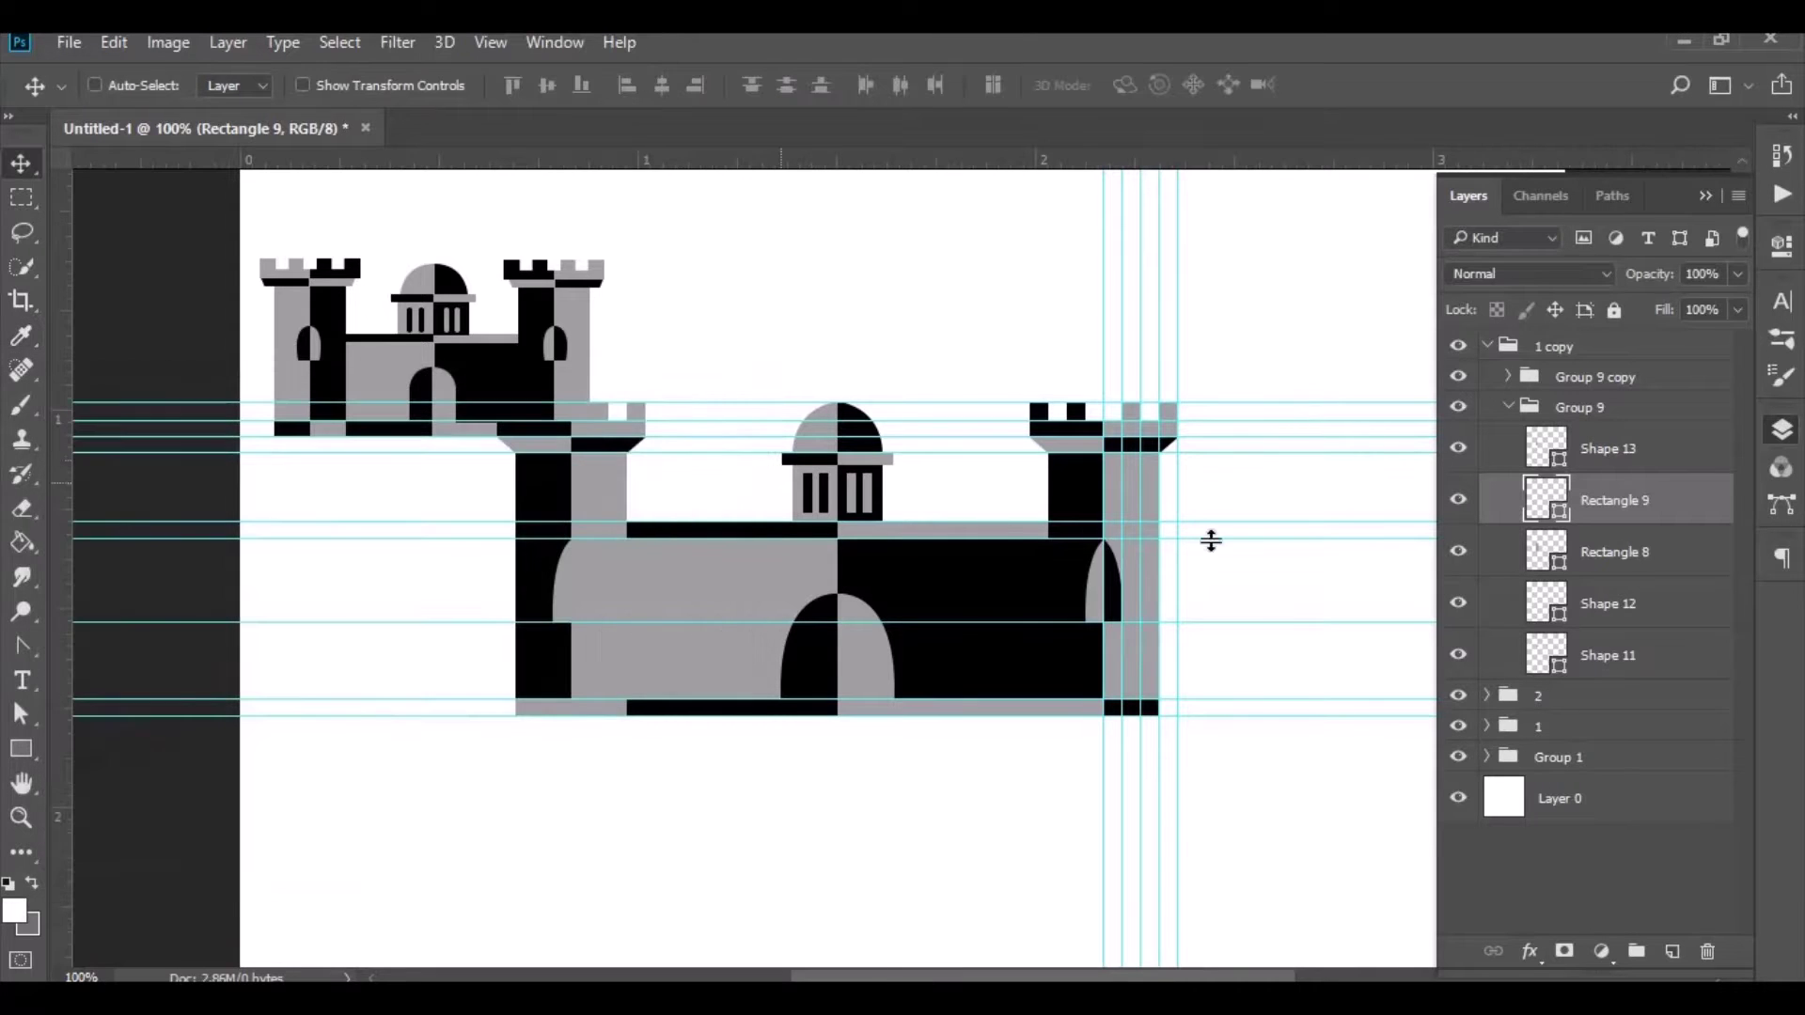
Step: Refill Rectangle 8 black, Shape 12 grey and Shape 11 black using castle-sampled colours
{"action": "left_click", "coordinate": [1543, 561]}
{"action": "double_click", "coordinate": [1527, 564]}
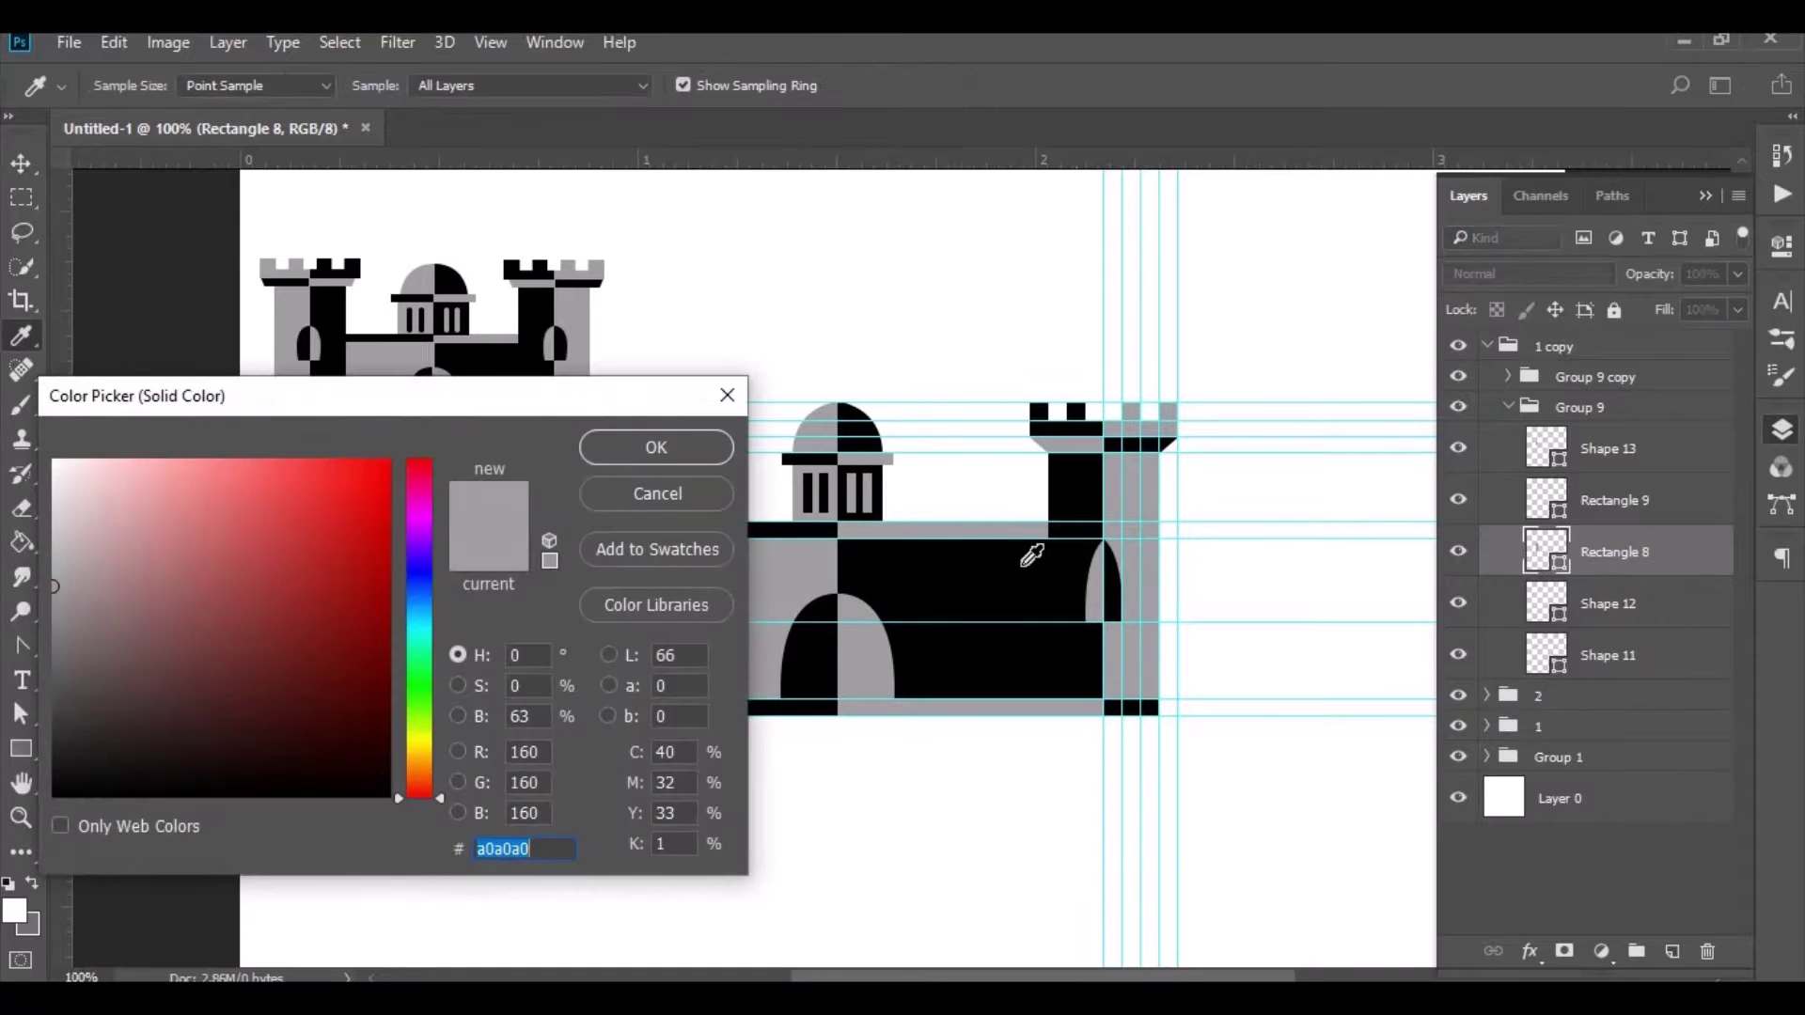
{"action": "left_click", "coordinate": [1032, 555]}
{"action": "left_click", "coordinate": [720, 454]}
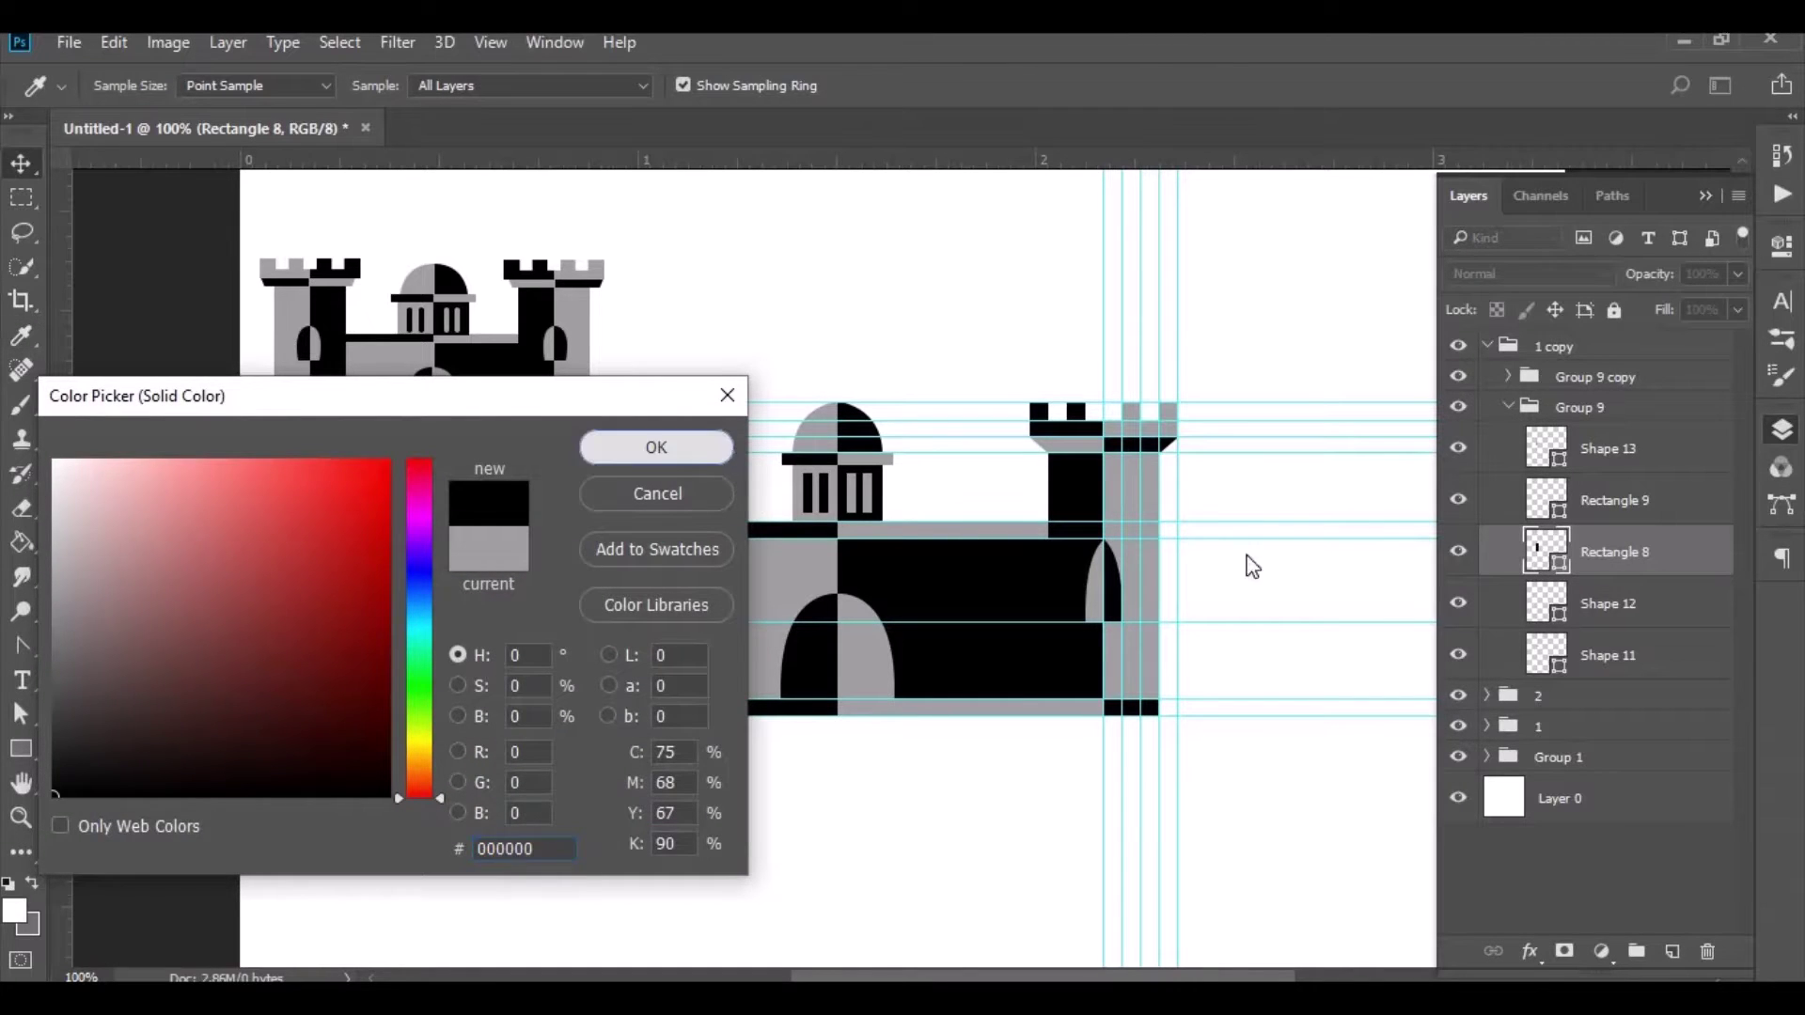
{"action": "double_click", "coordinate": [1542, 611]}
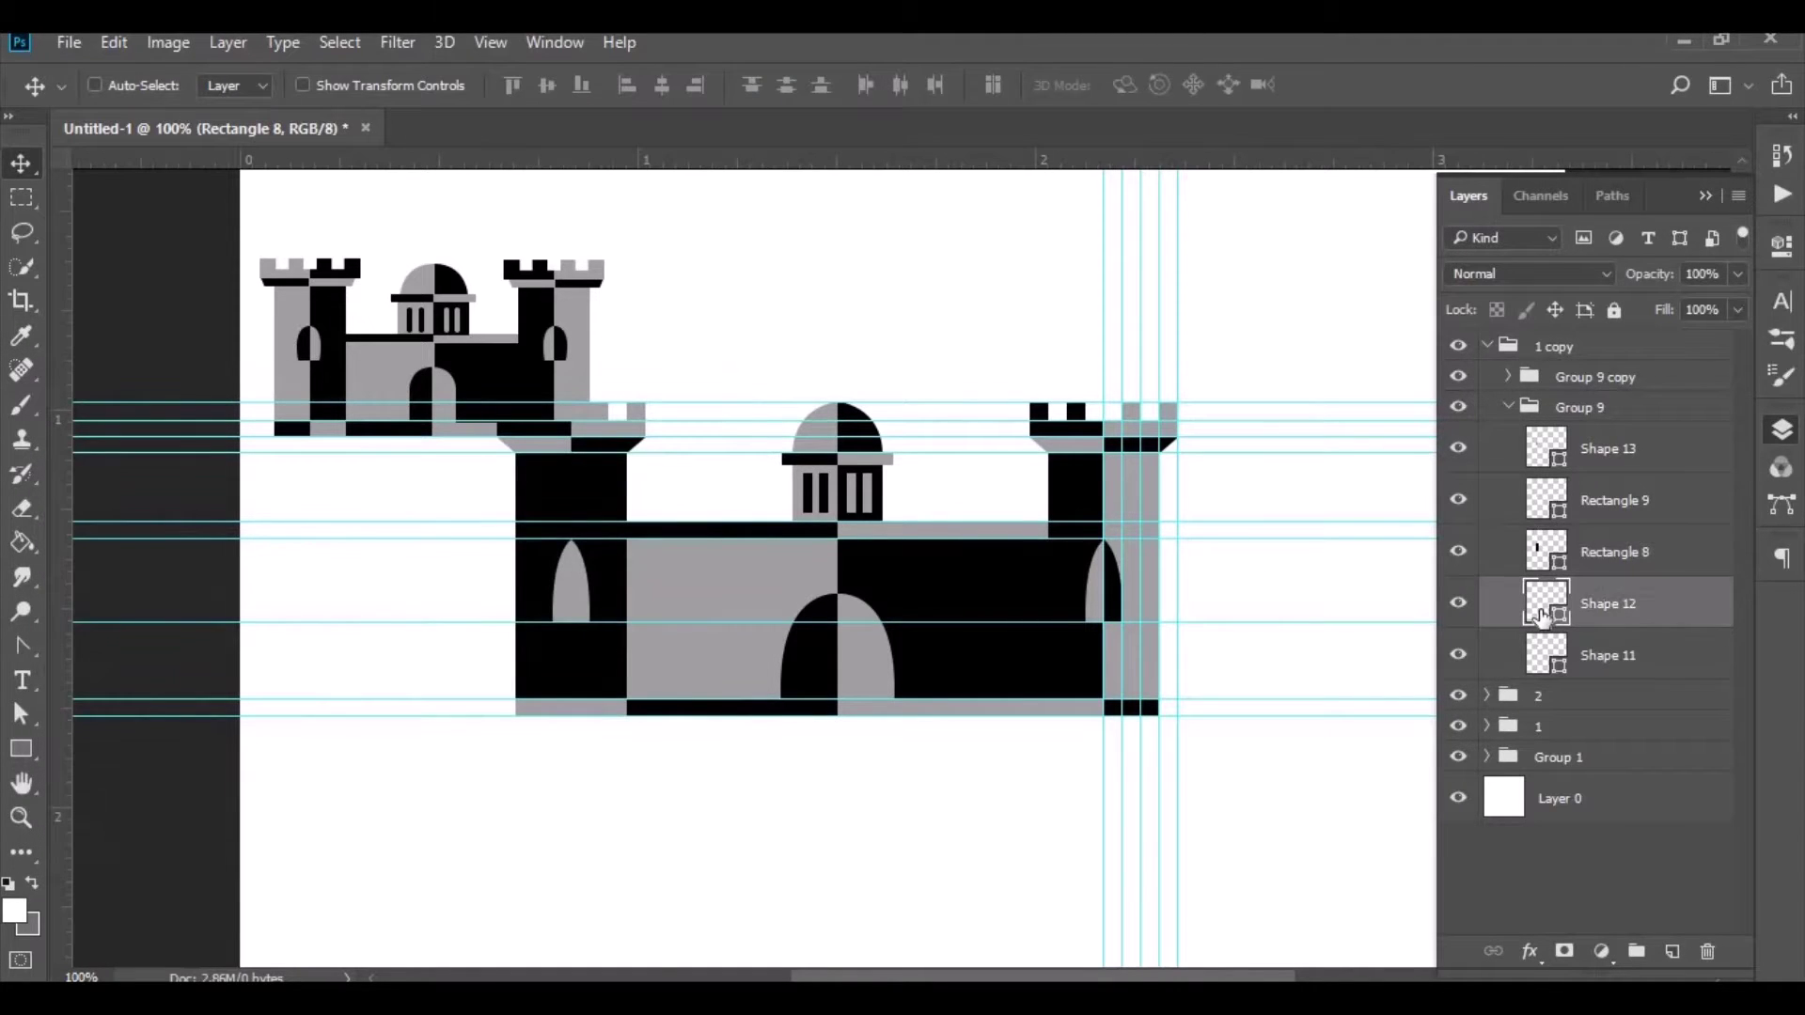
{"action": "left_click", "coordinate": [858, 610]}
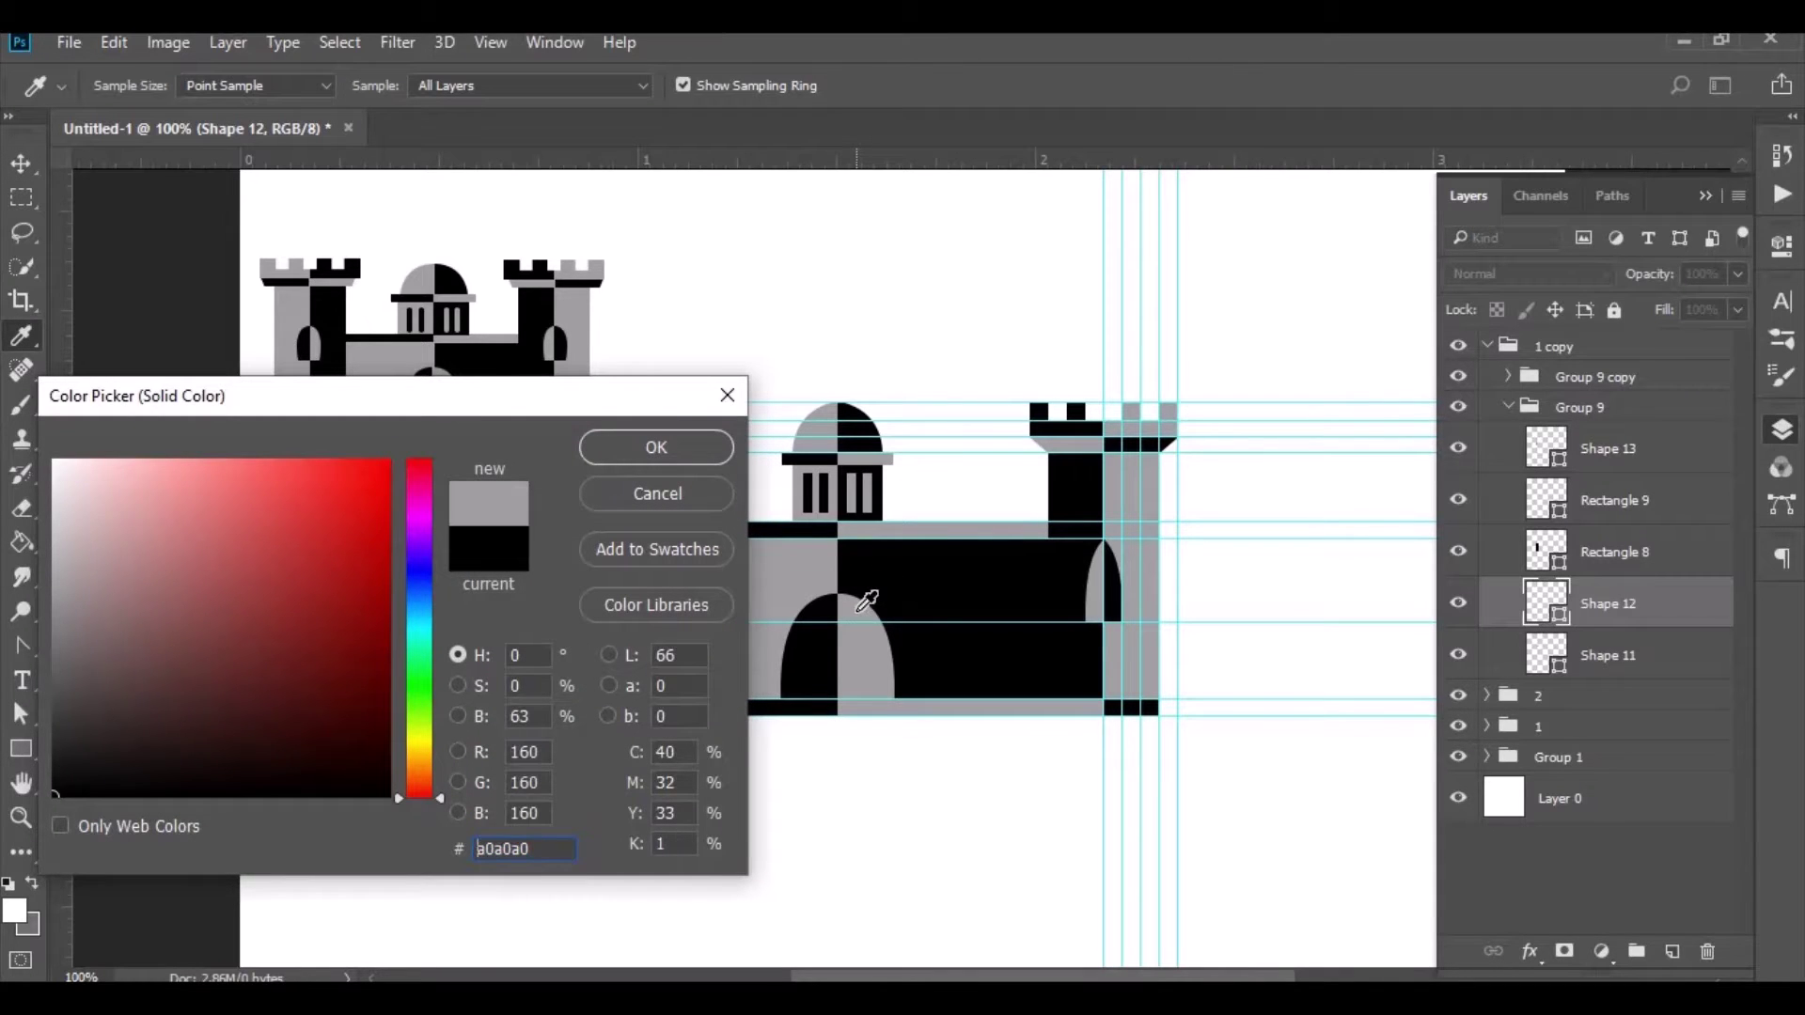
{"action": "left_click", "coordinate": [607, 453]}
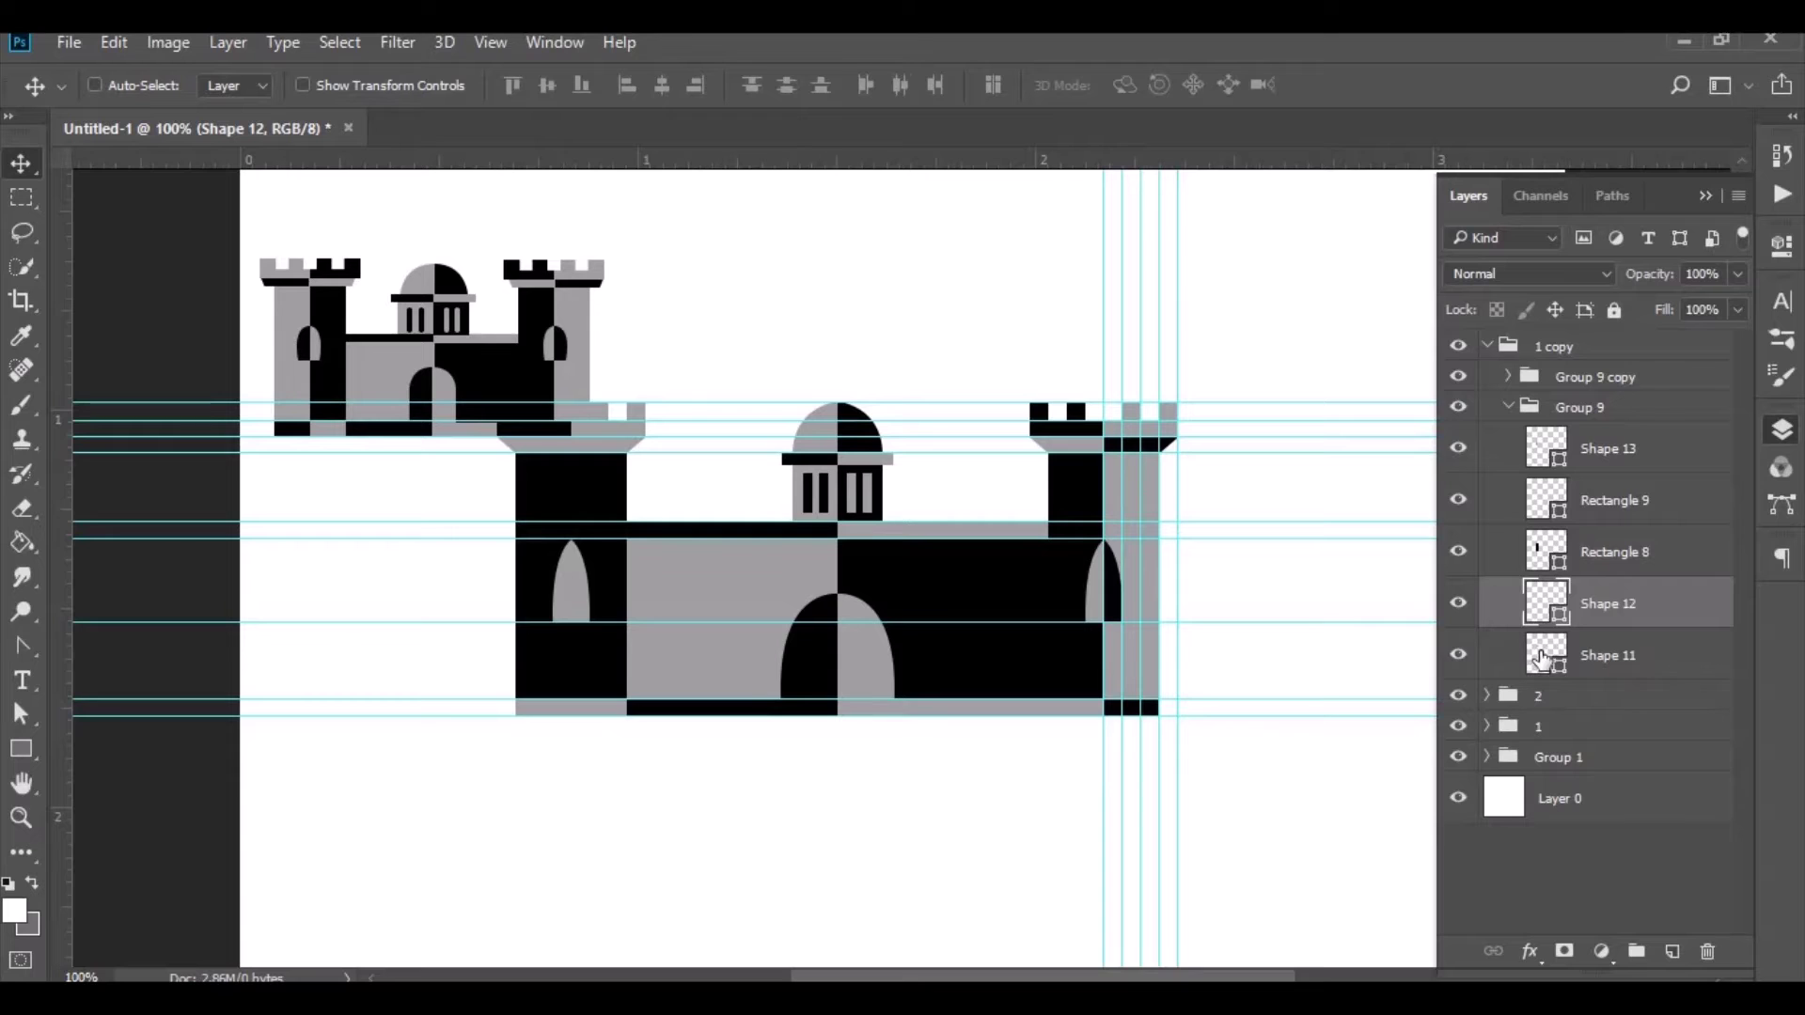
{"action": "left_click", "coordinate": [1541, 658]}
{"action": "double_click", "coordinate": [1542, 658]}
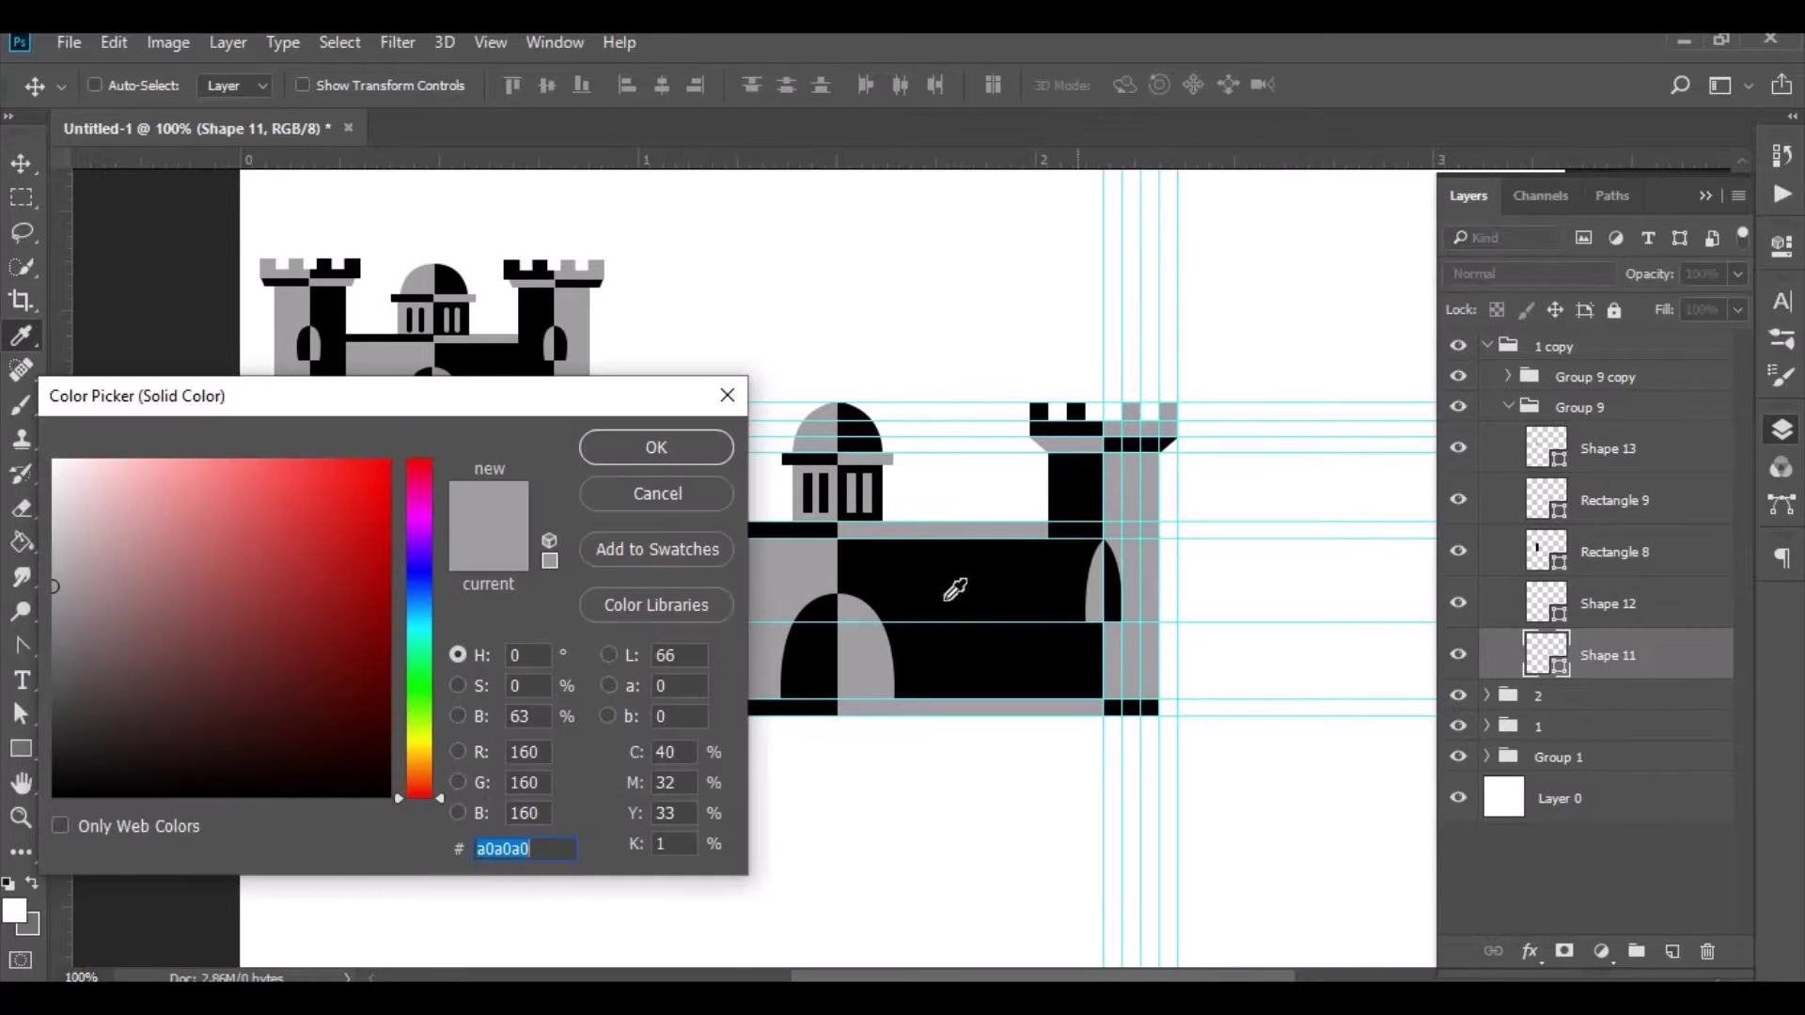
{"action": "left_click", "coordinate": [902, 580]}
{"action": "left_click", "coordinate": [674, 445]}
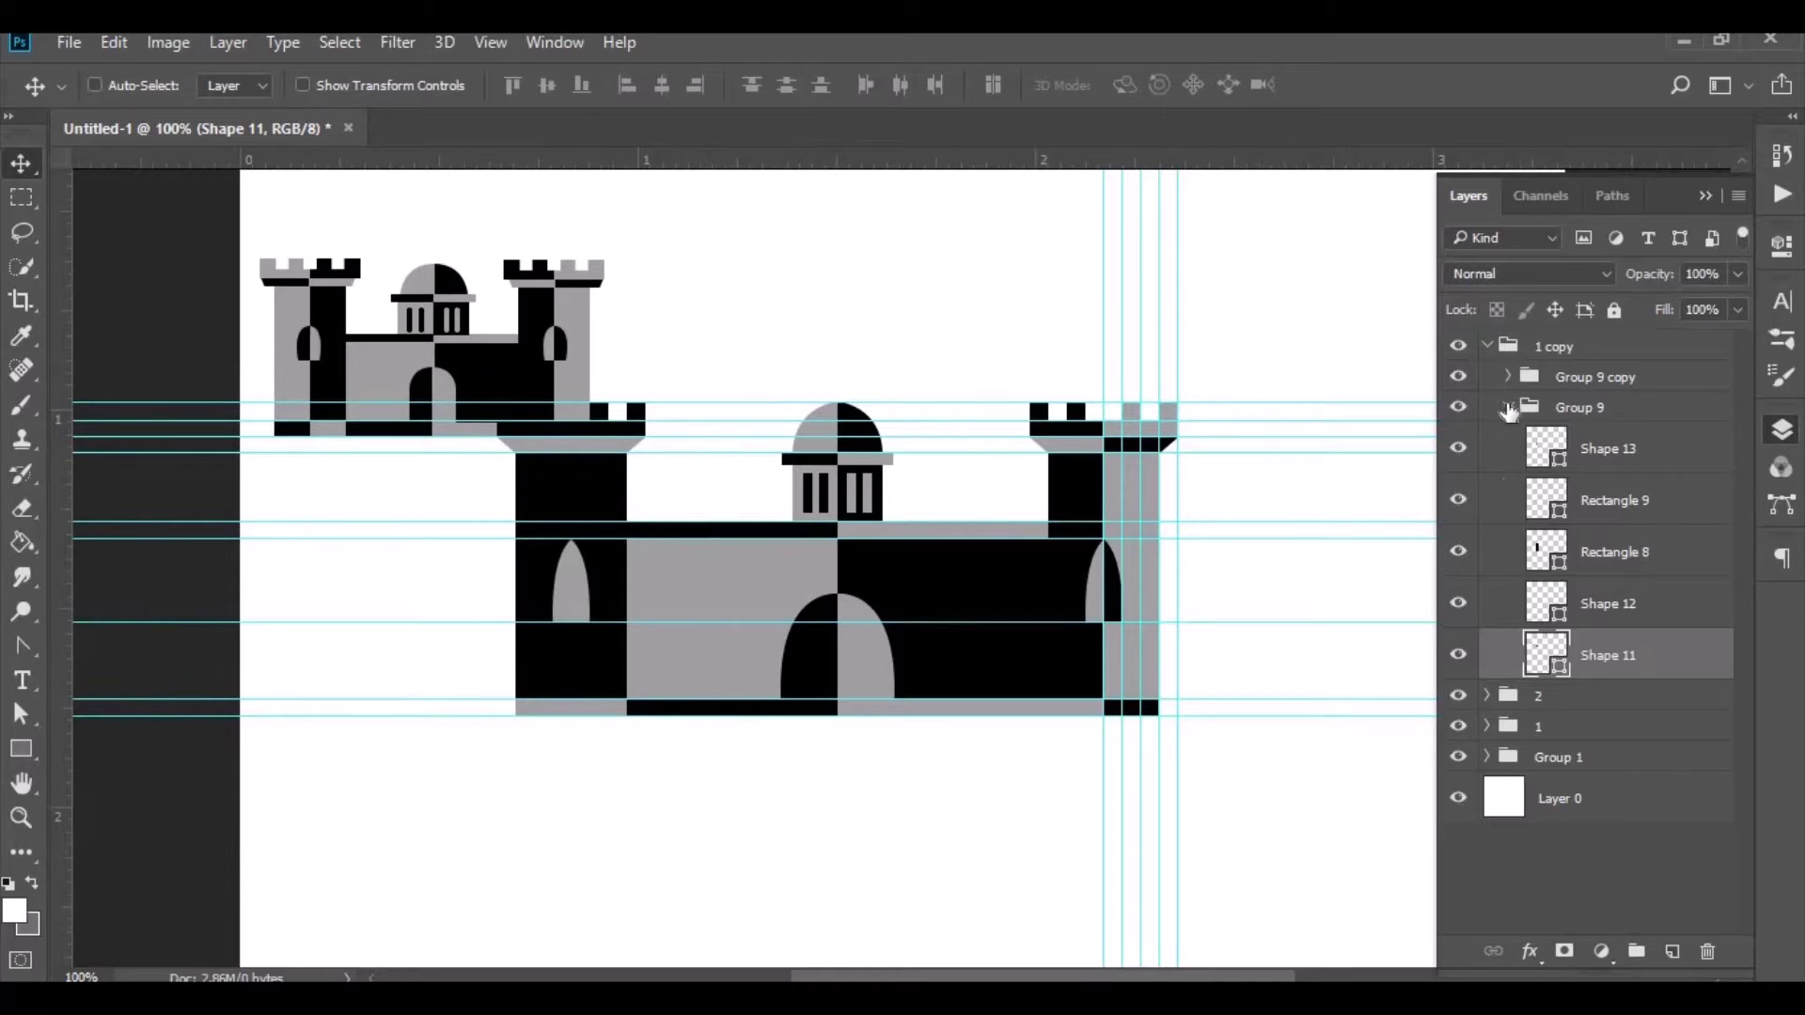
Step: In Group 9 copy, refill Shape 13 and Rectangle 9 with black sampled from the castle
{"action": "left_click", "coordinate": [1508, 409]}
{"action": "left_click", "coordinate": [1508, 377]}
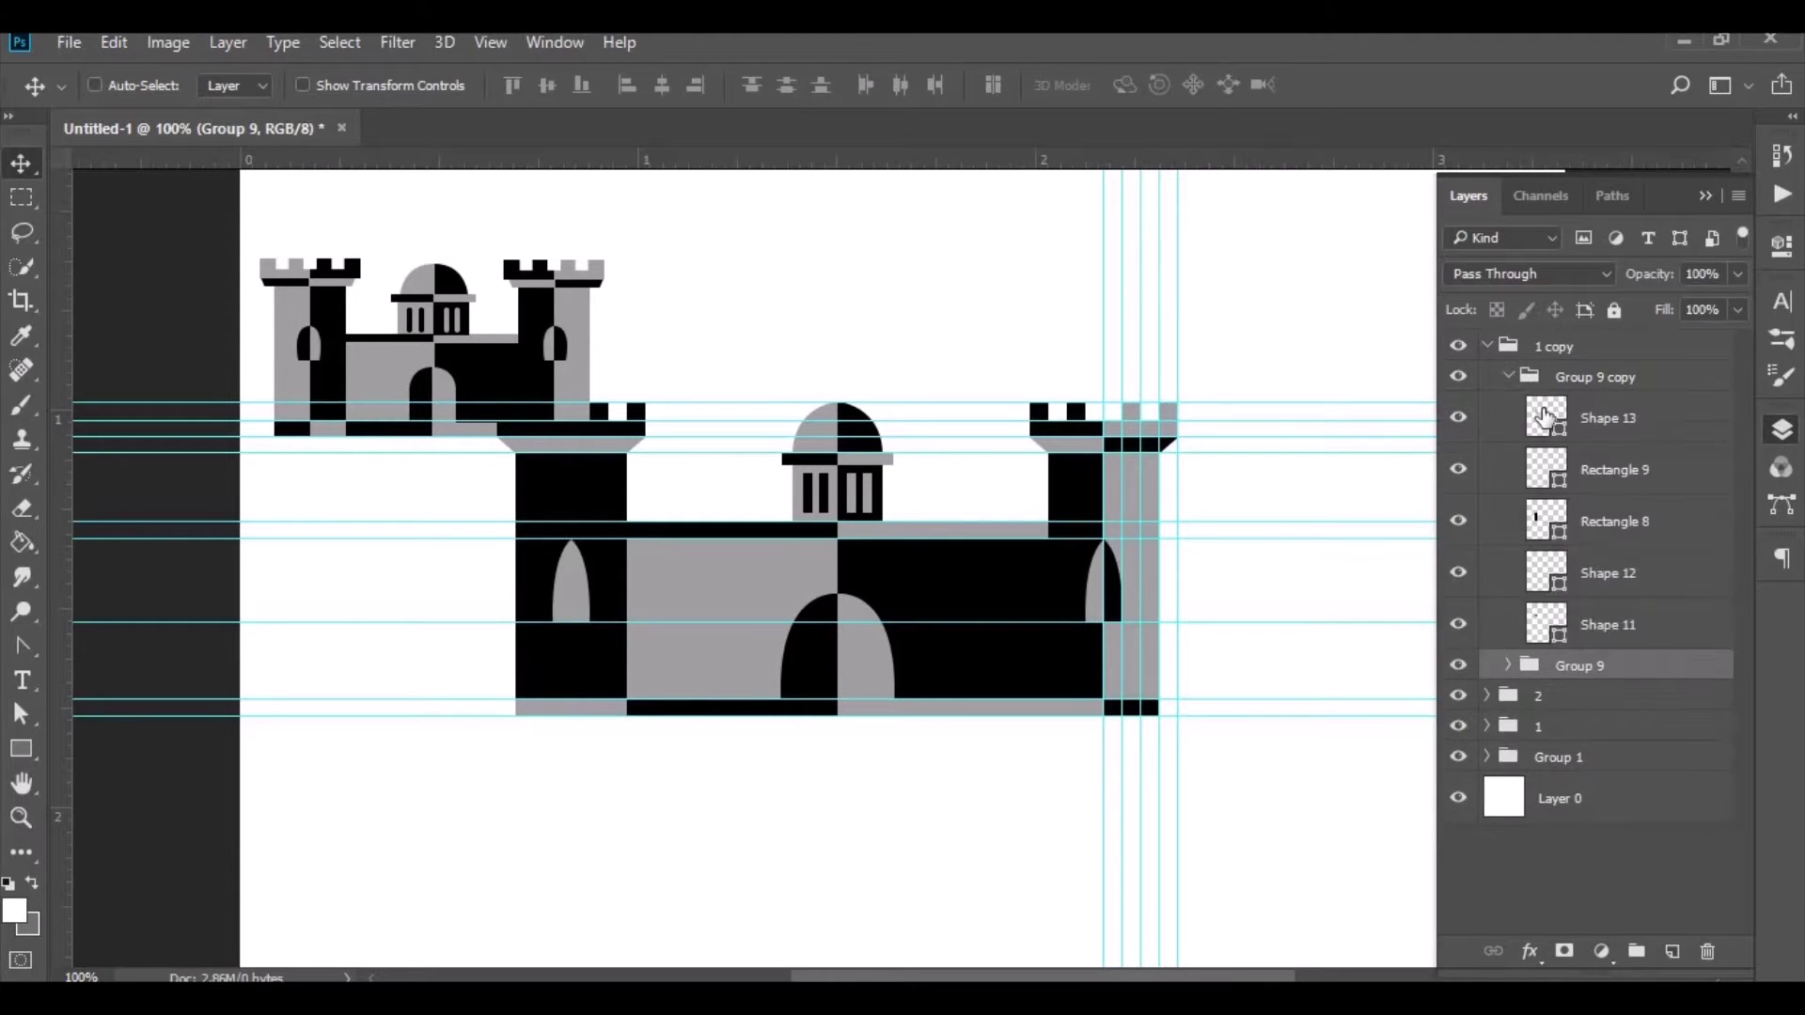
{"action": "double_click", "coordinate": [1546, 418]}
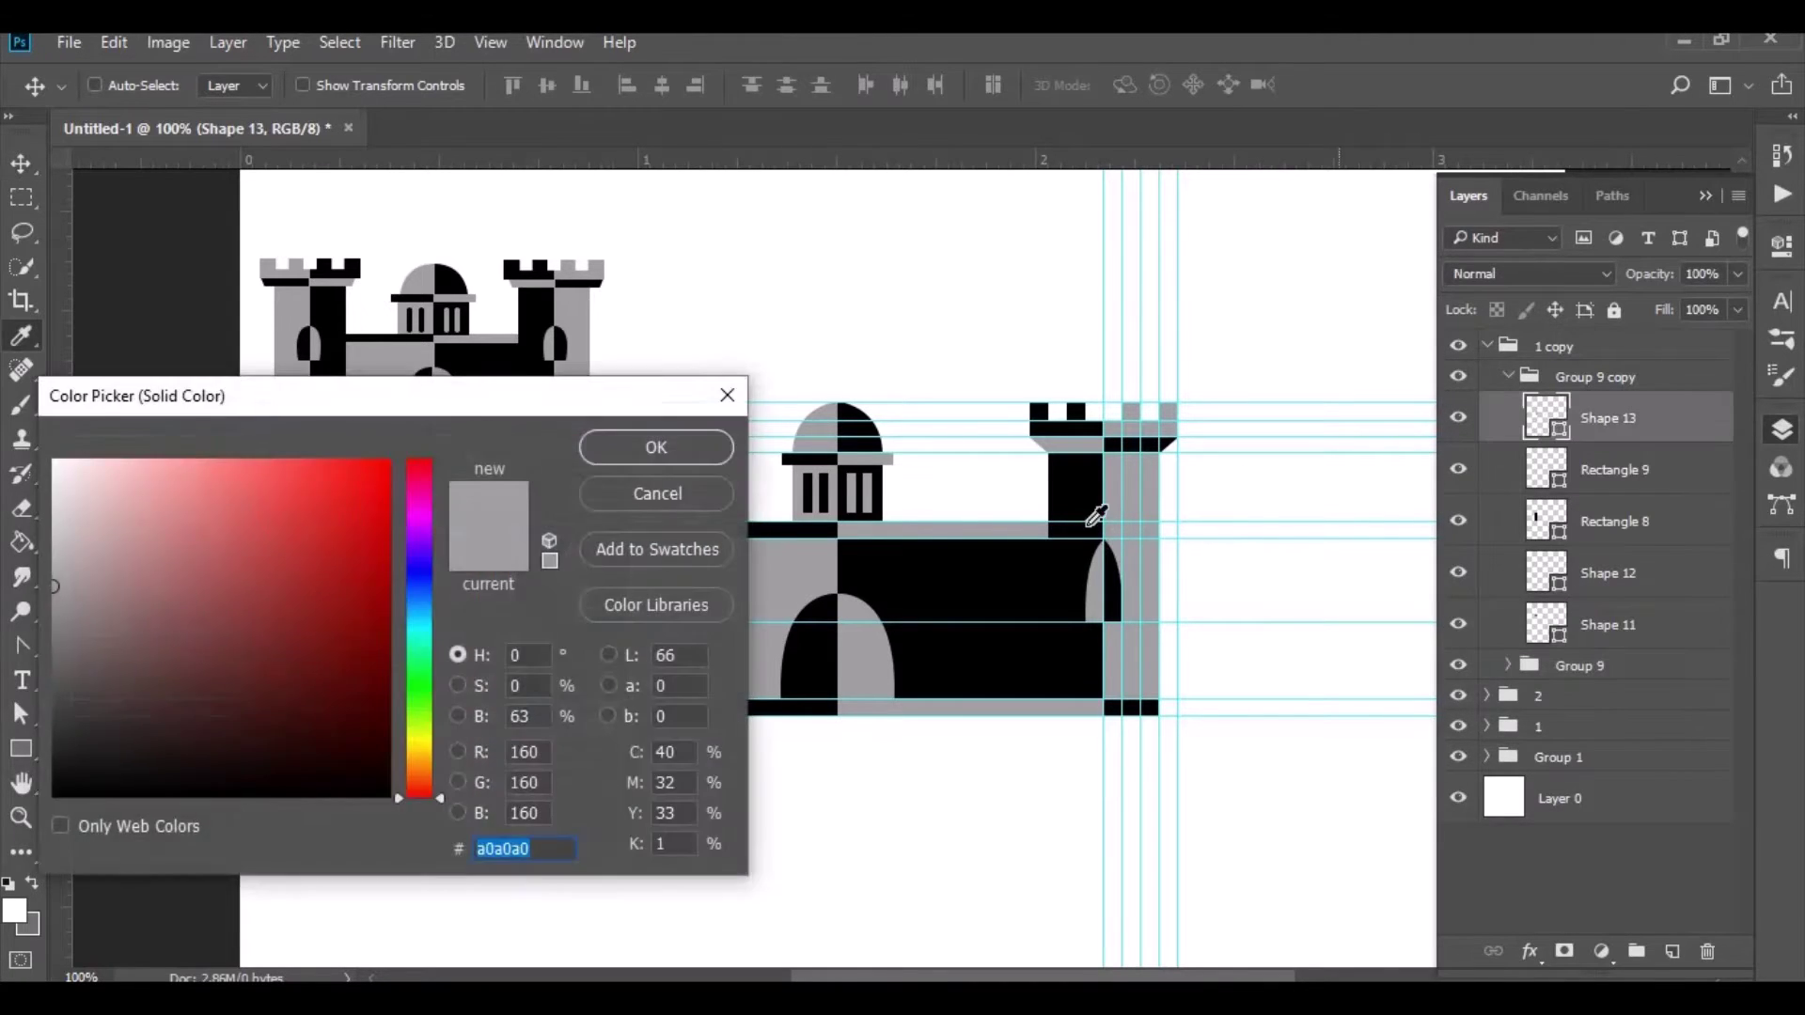
{"action": "left_click", "coordinate": [816, 526]}
{"action": "left_click", "coordinate": [667, 453]}
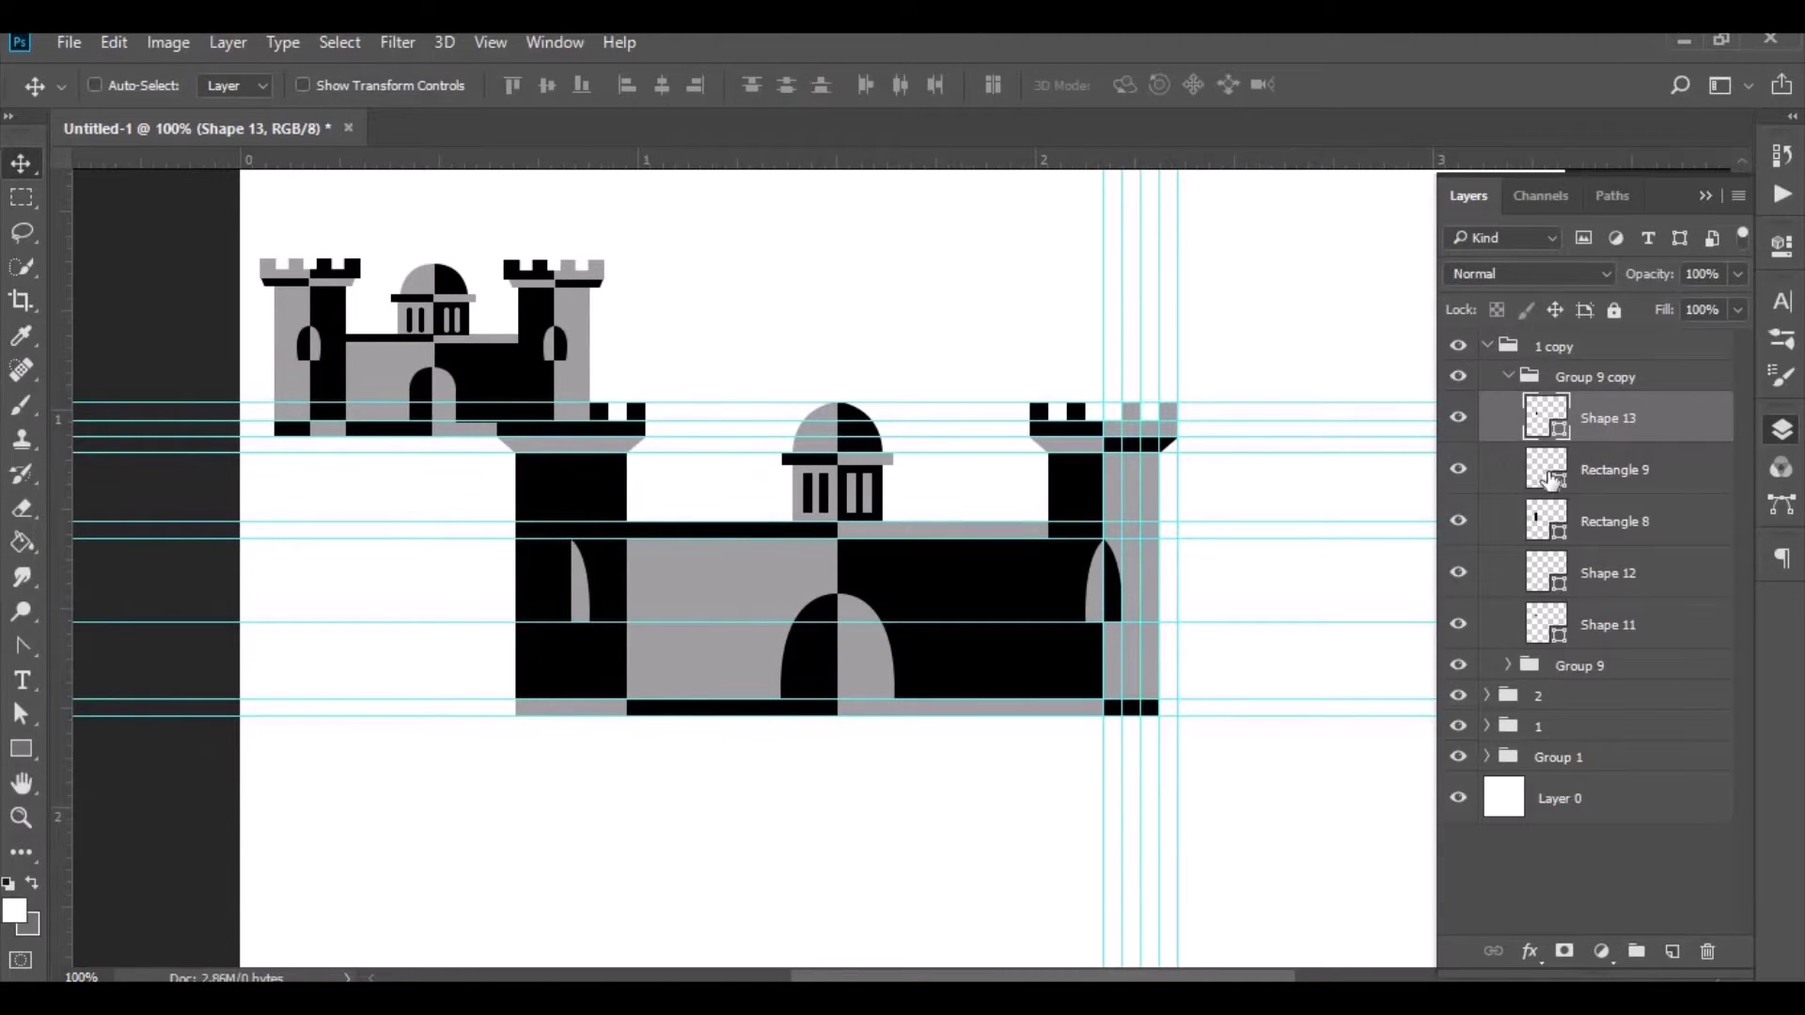
{"action": "double_click", "coordinate": [1548, 472]}
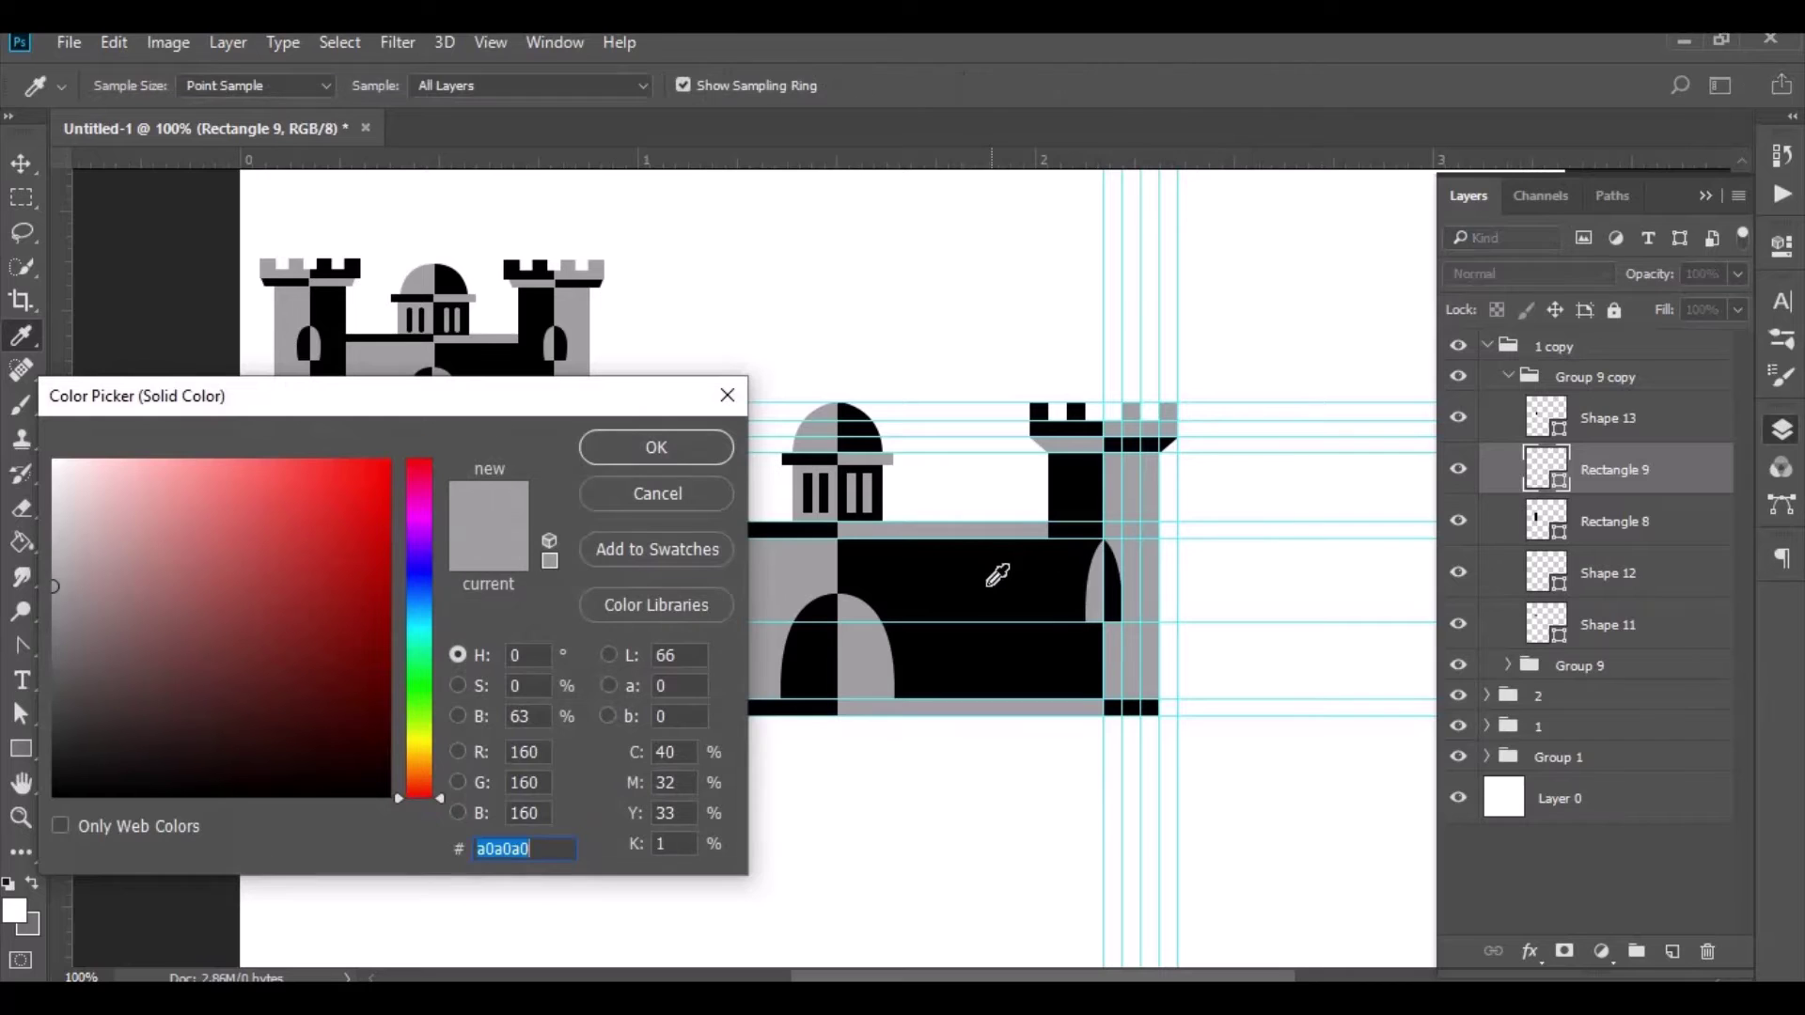
{"action": "left_click", "coordinate": [997, 575]}
{"action": "left_click", "coordinate": [679, 432]}
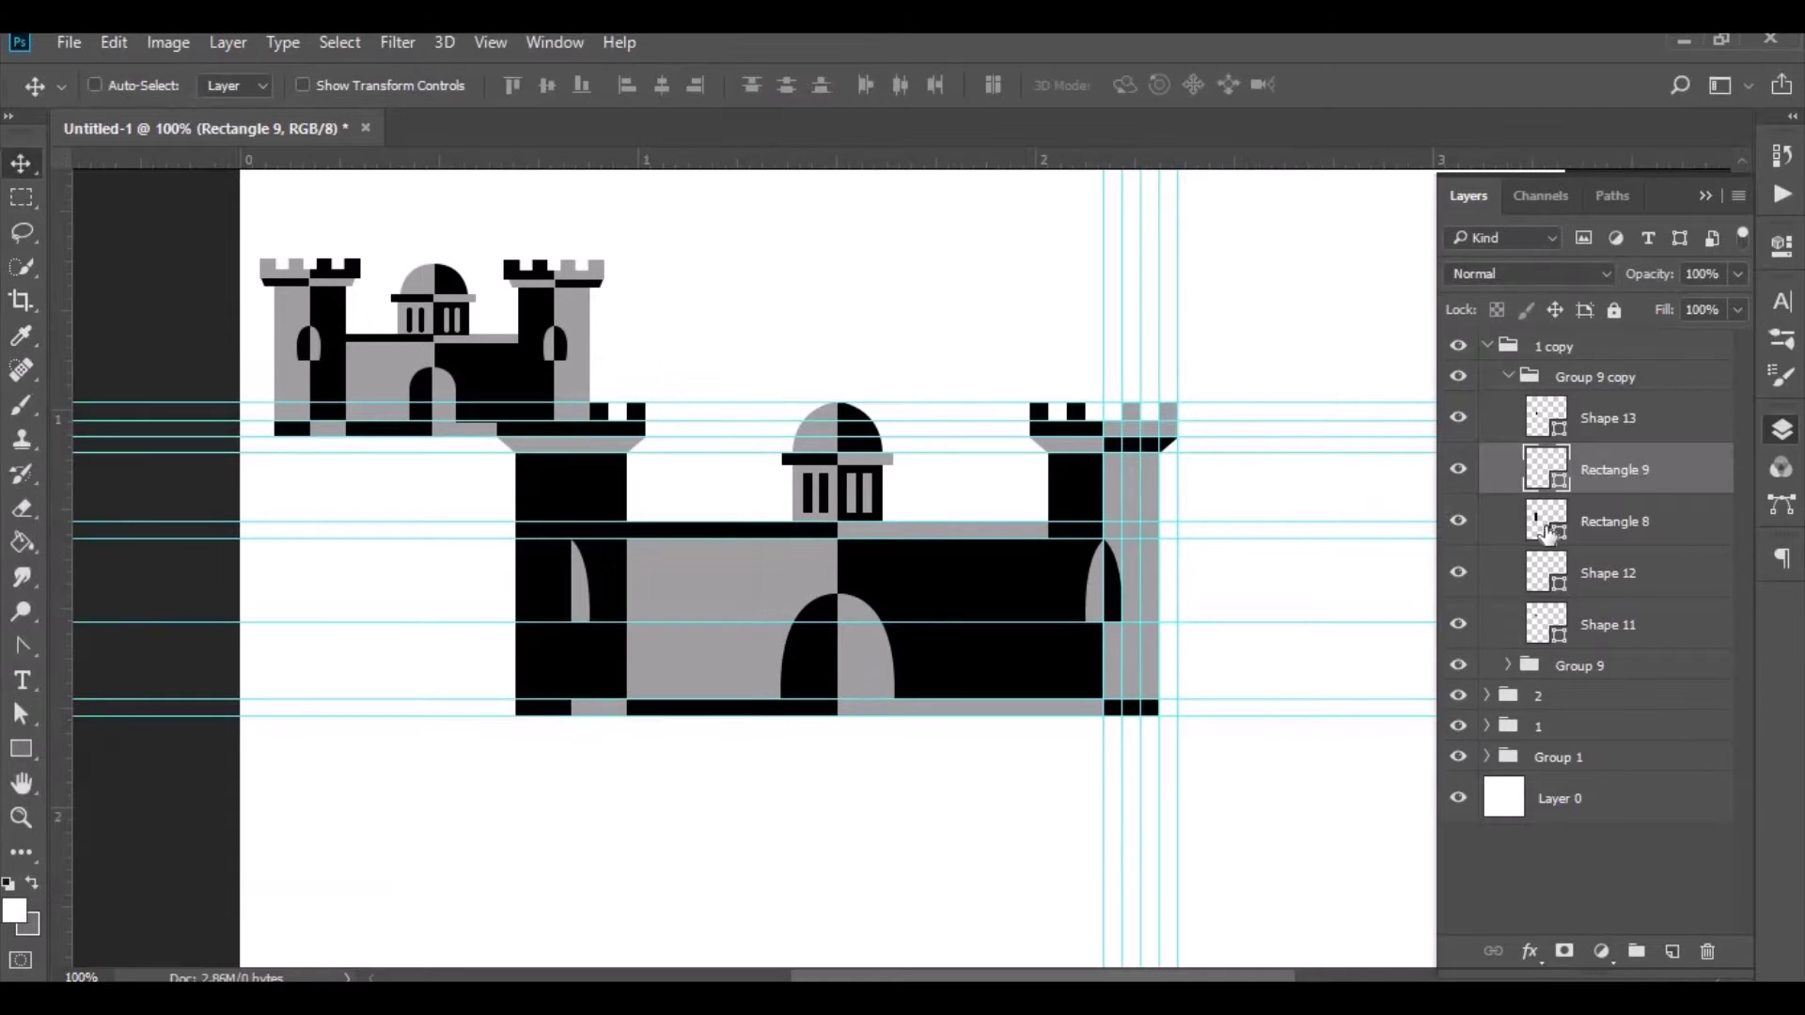
Step: Refill Rectangle 8 grey, Shape 12 black and Shape 11 grey in Group 9 copy
{"action": "double_click", "coordinate": [1544, 520]}
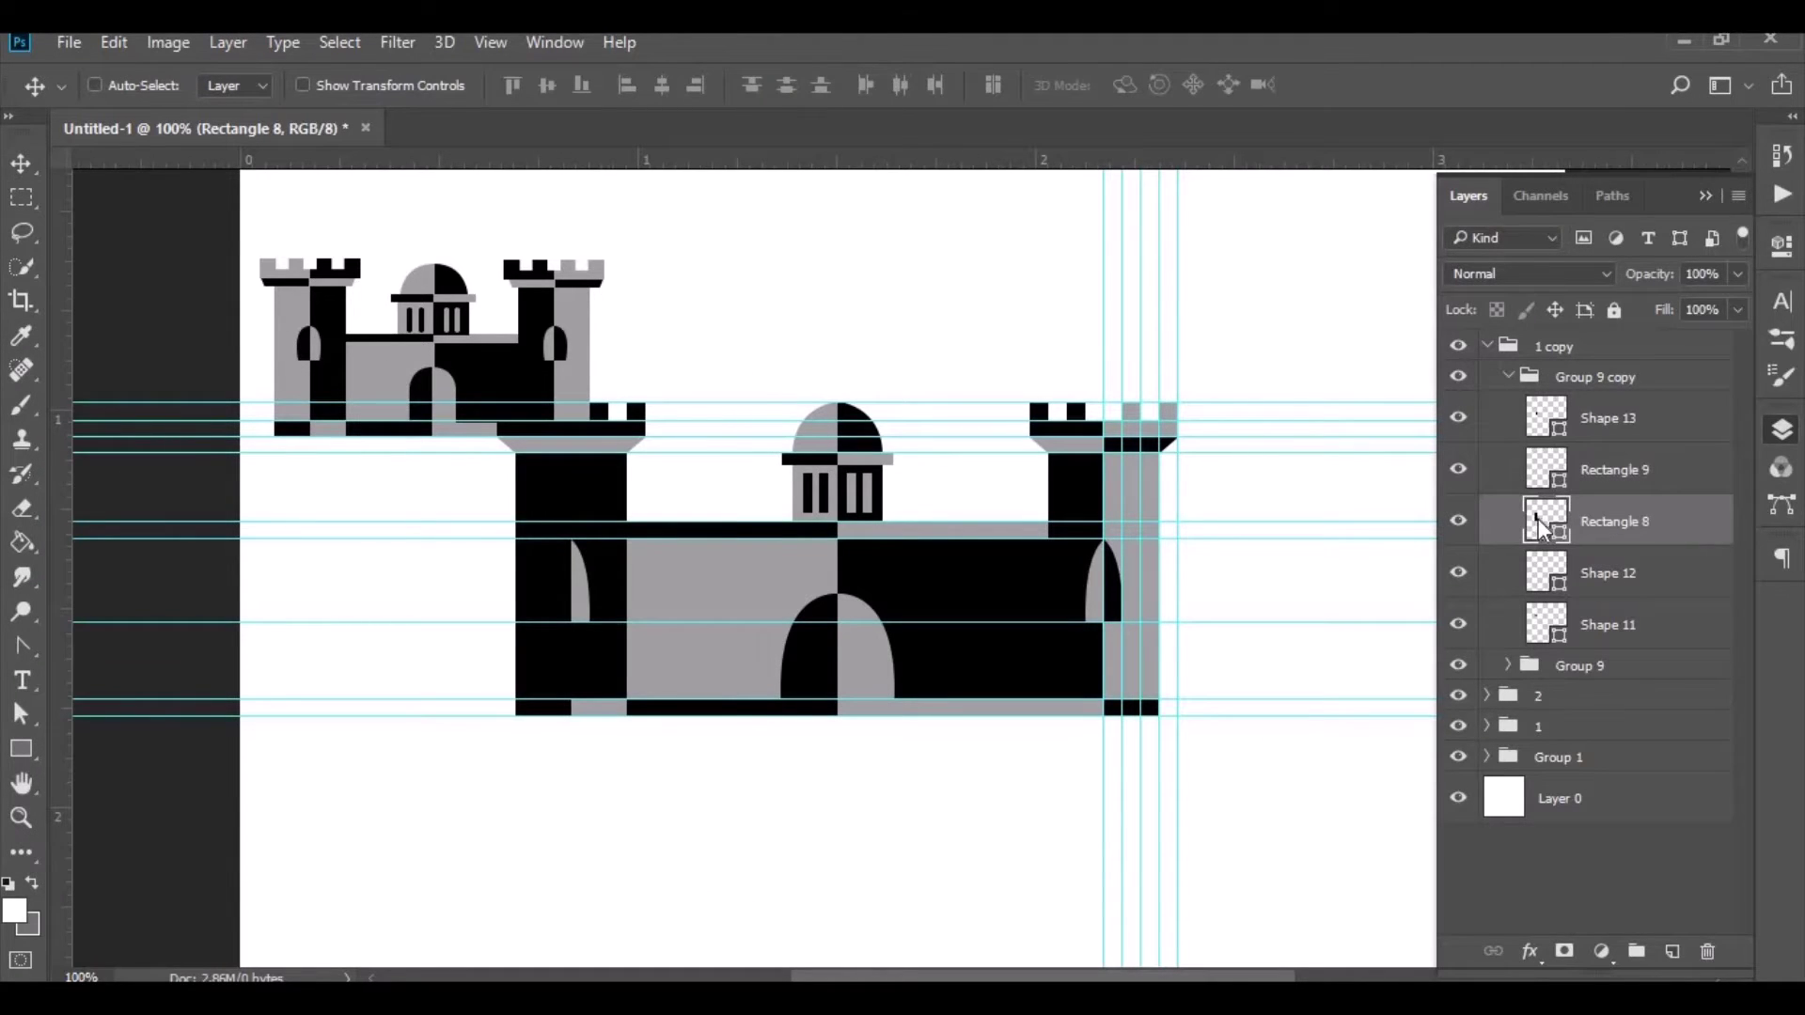
{"action": "left_click", "coordinate": [868, 606]}
{"action": "left_click", "coordinate": [603, 446]}
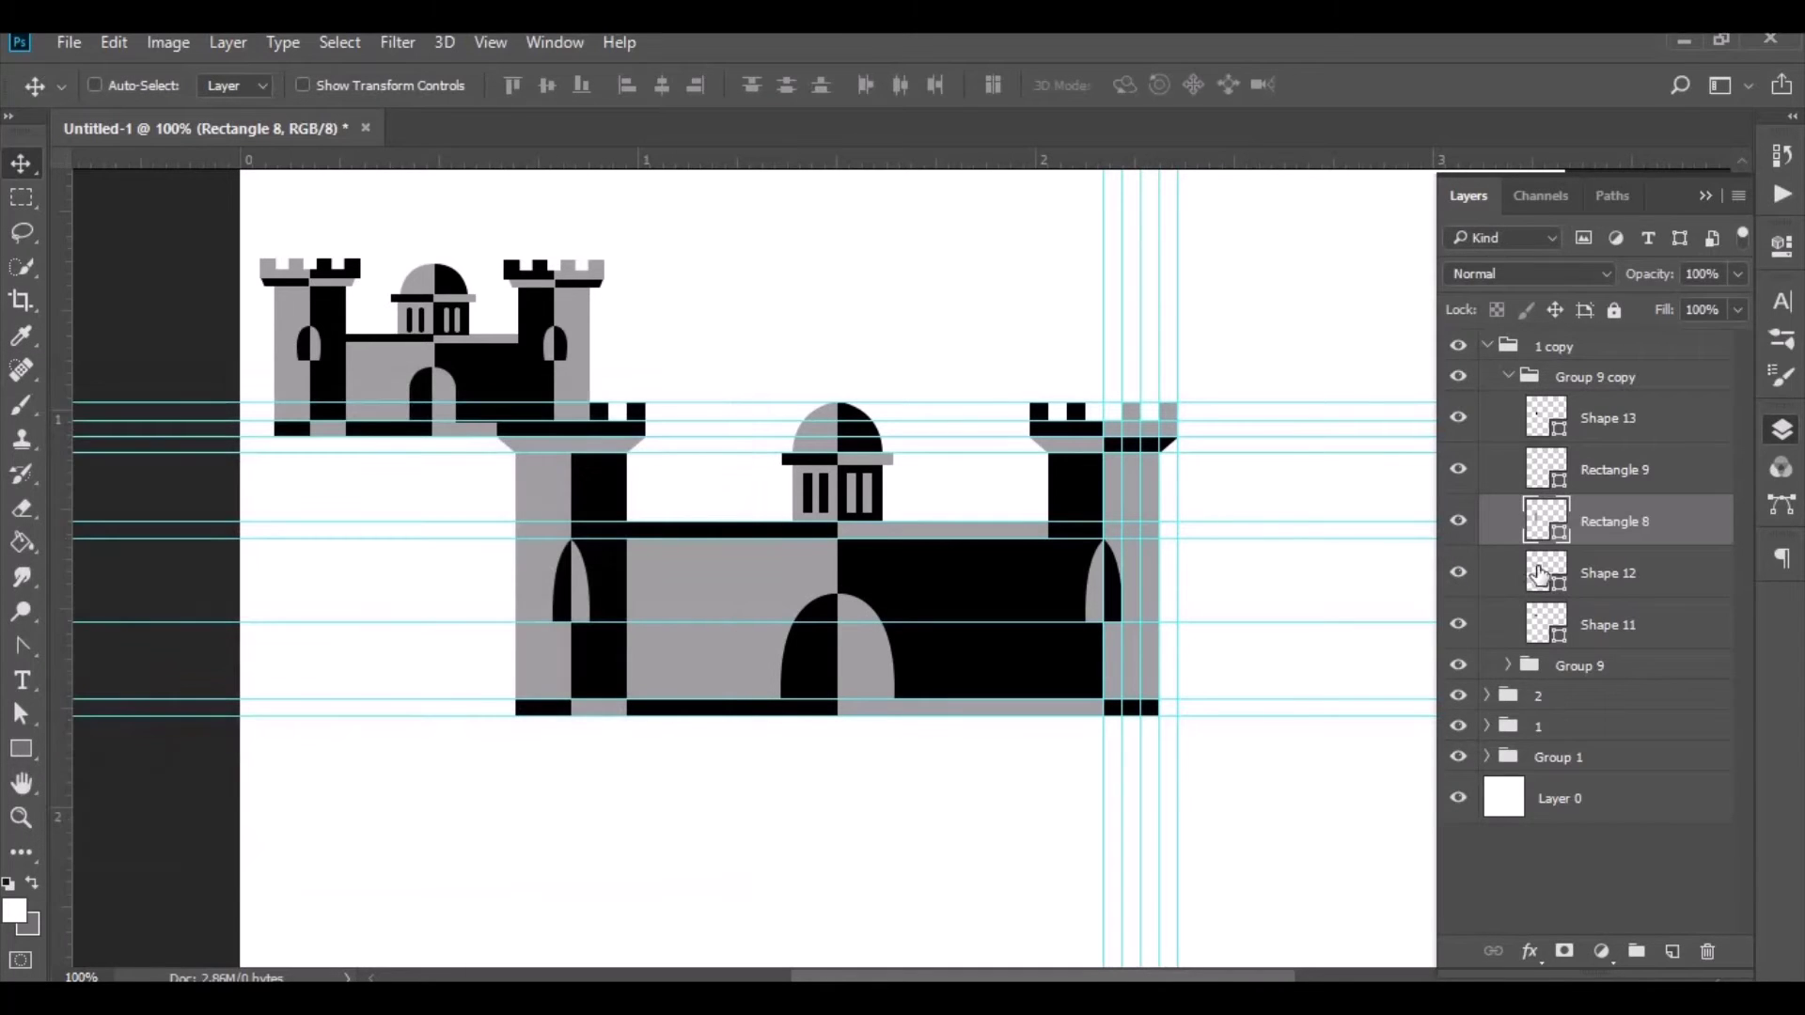
{"action": "double_click", "coordinate": [1545, 571]}
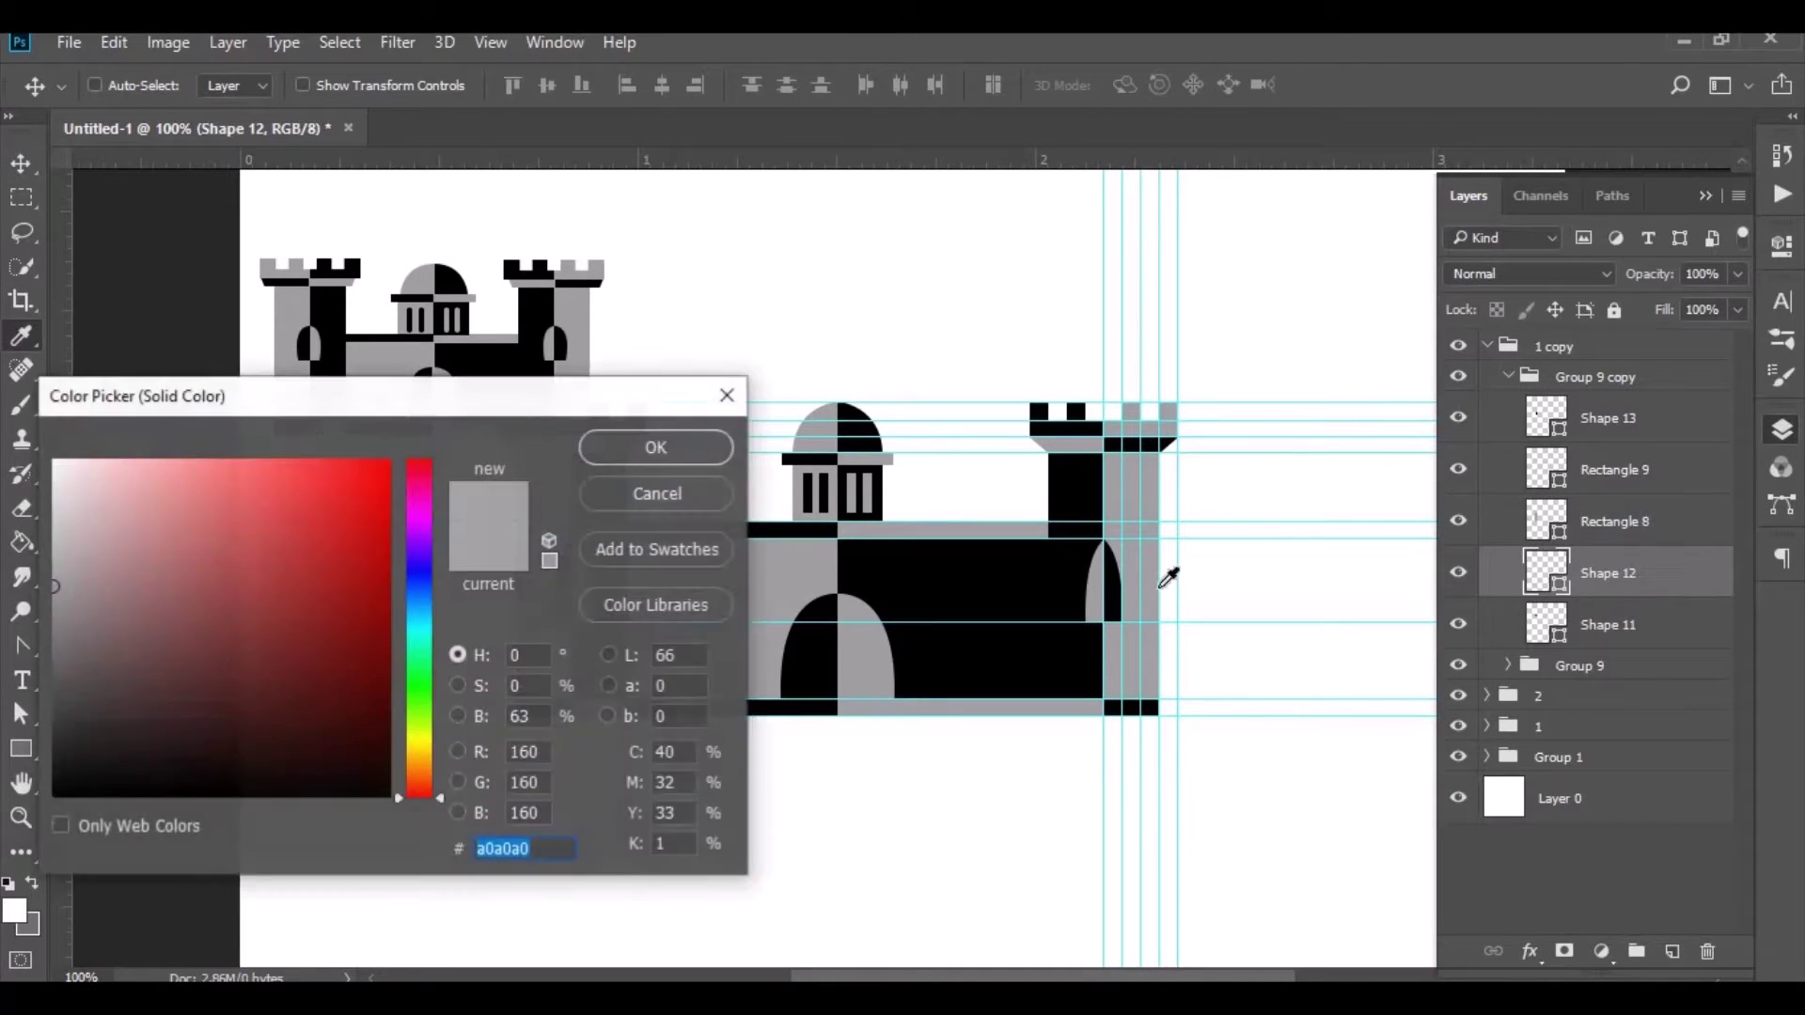
{"action": "left_click", "coordinate": [794, 512]}
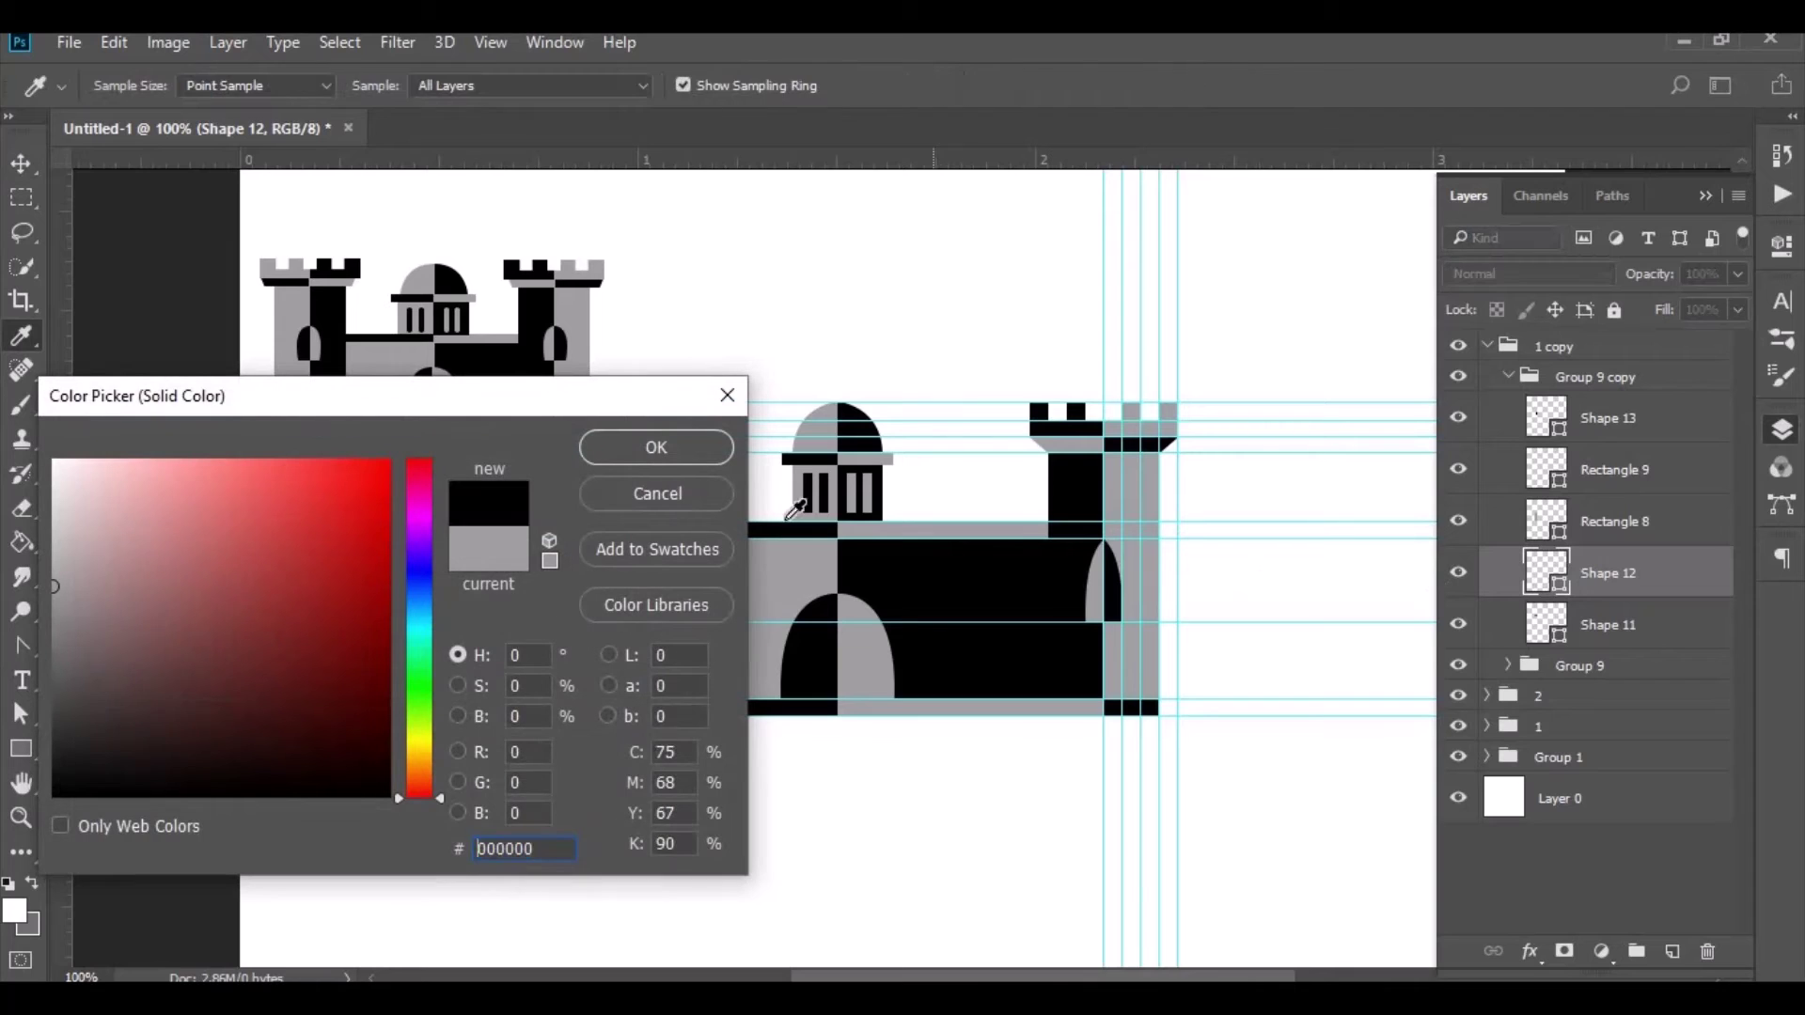
{"action": "left_click", "coordinate": [656, 448]}
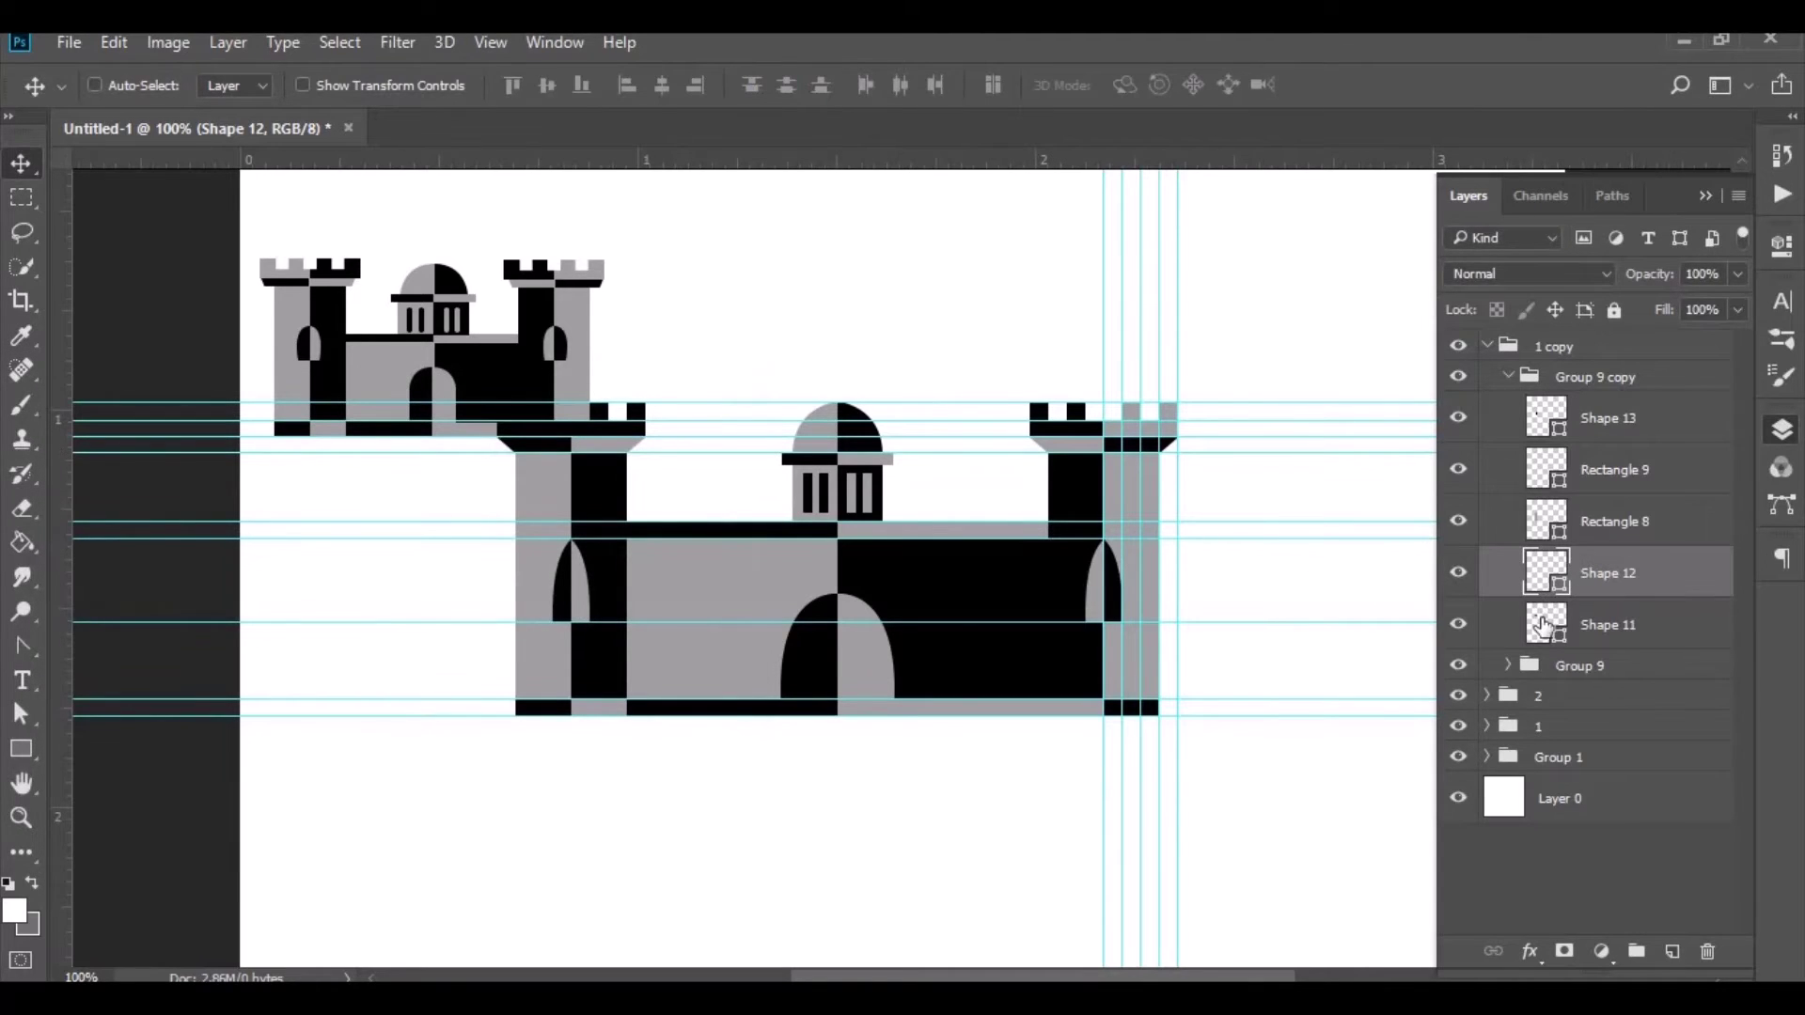
{"action": "double_click", "coordinate": [1543, 625]}
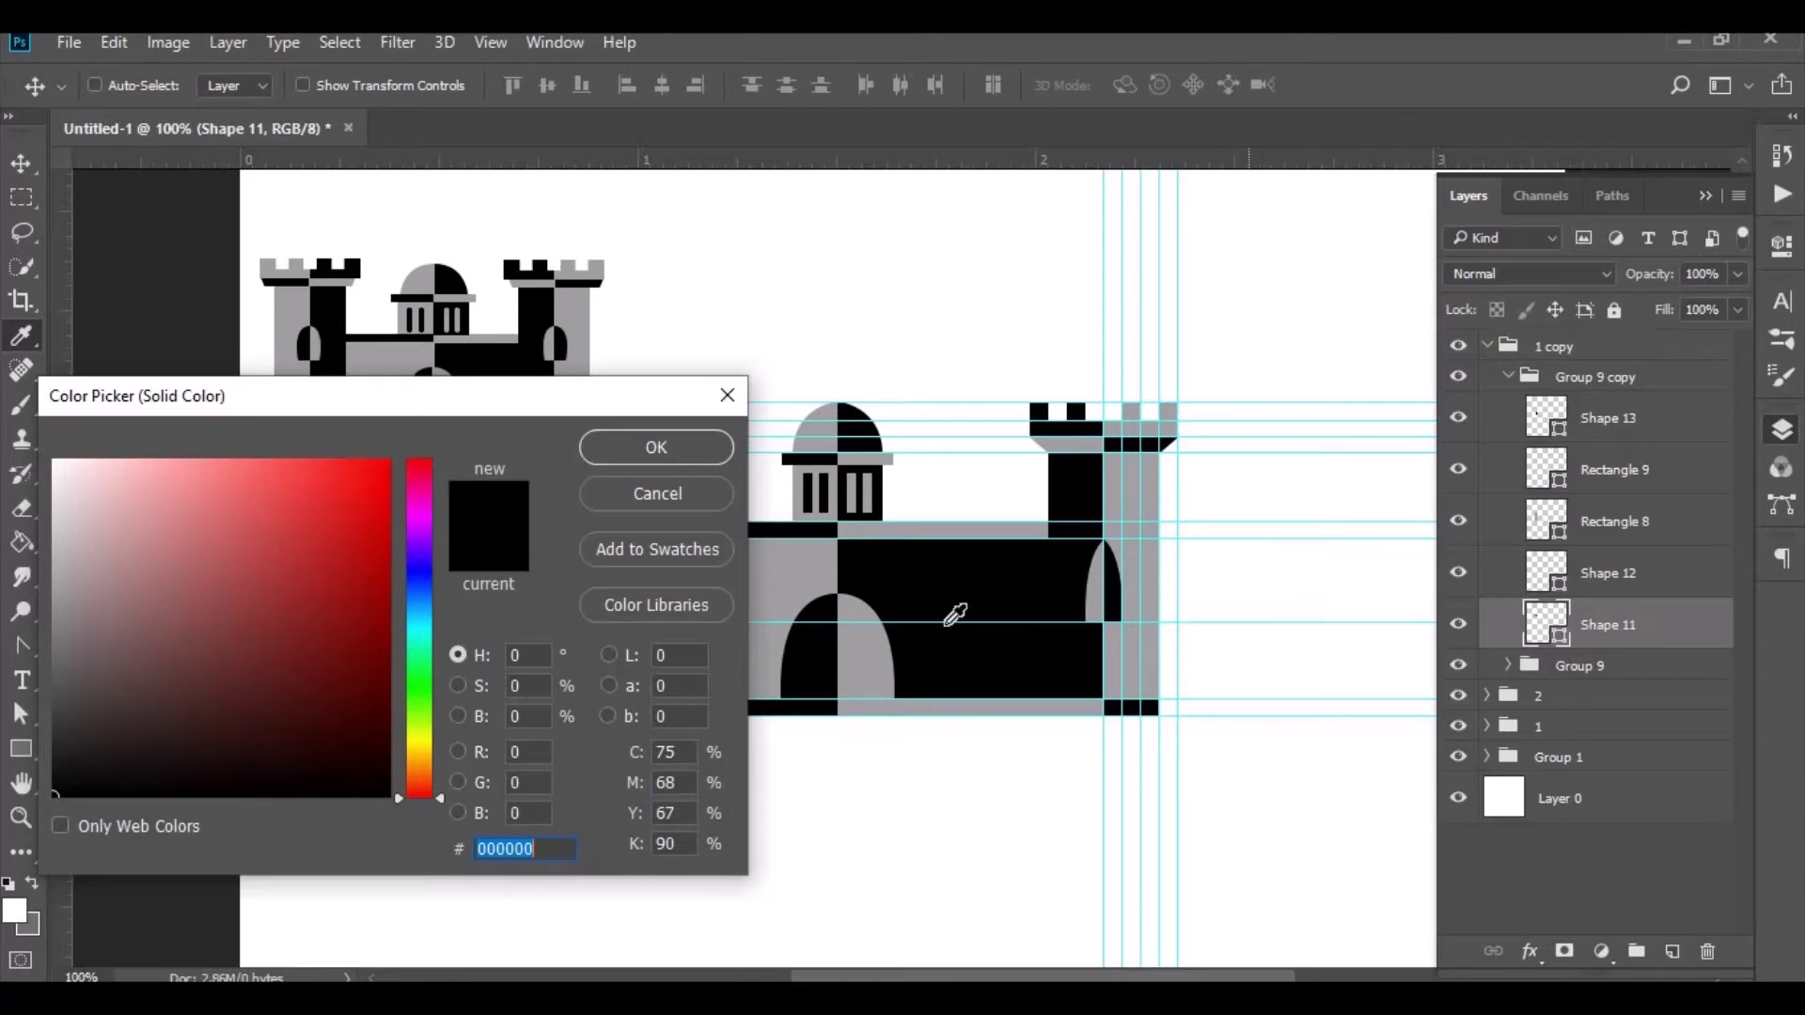
{"action": "left_click", "coordinate": [871, 666]}
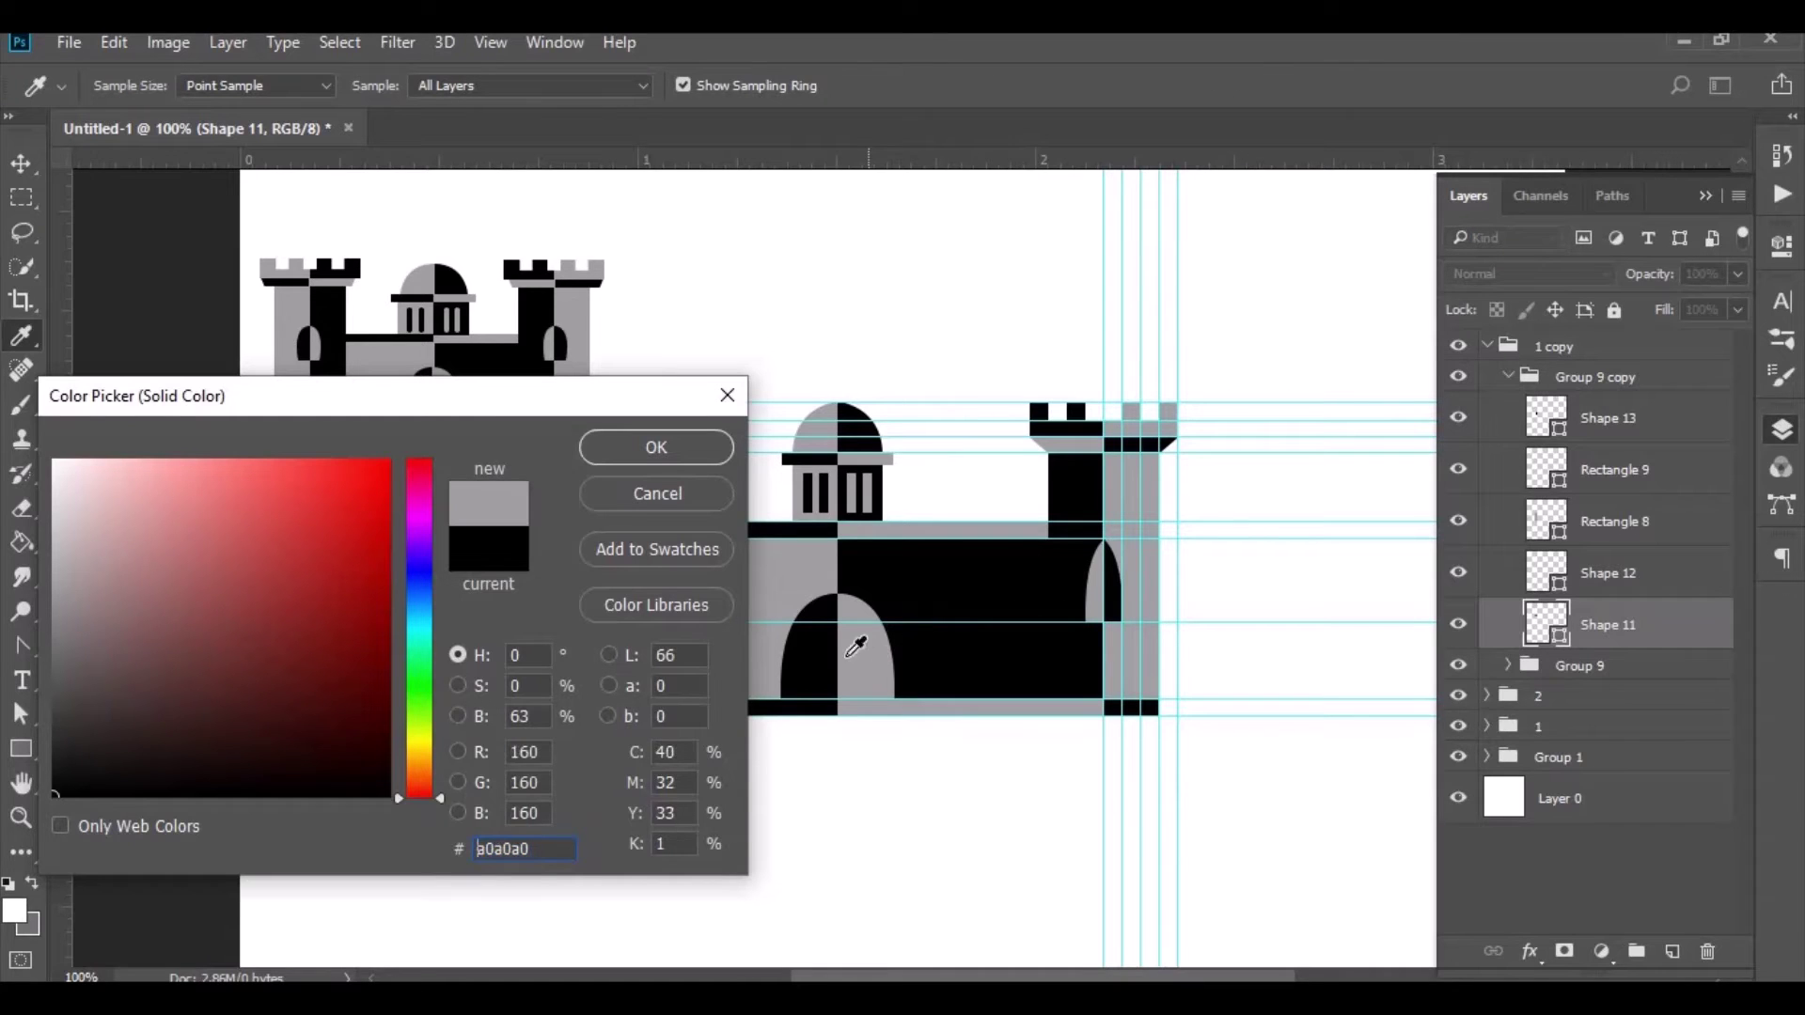
{"action": "left_click", "coordinate": [694, 445]}
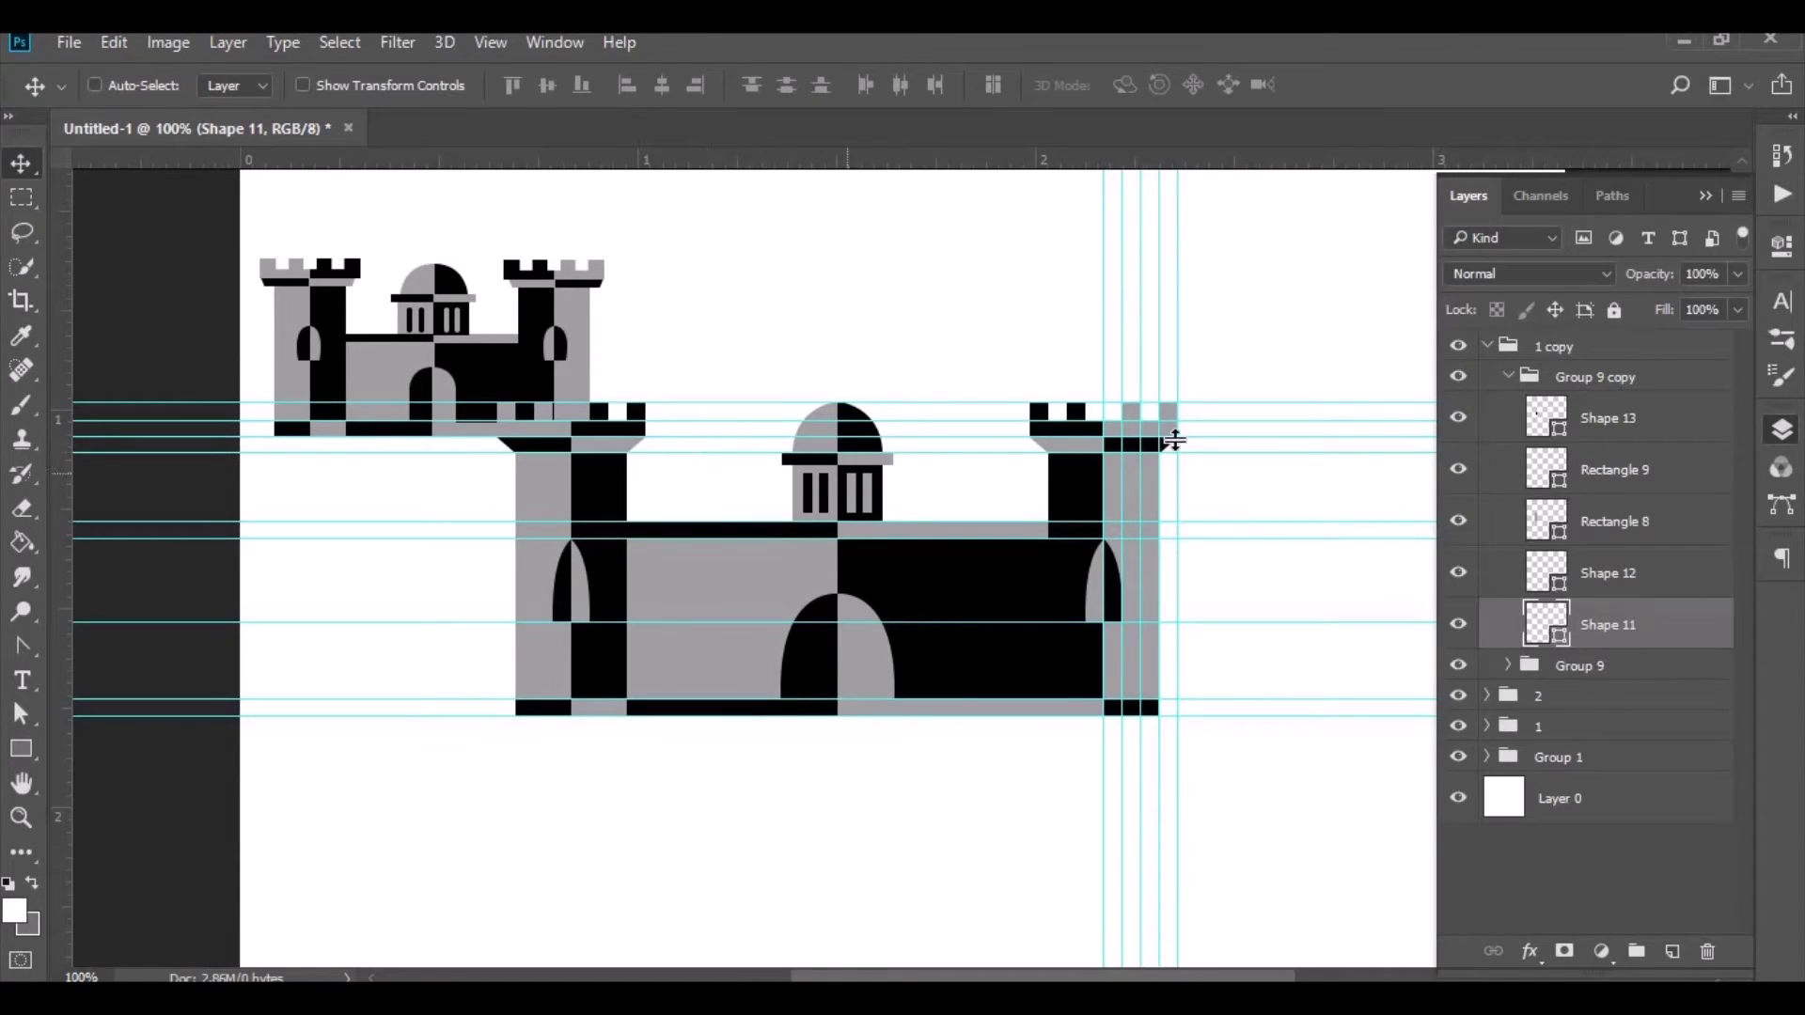
Step: Hide the small Group 1 reference castle and delete the three vertical guides
{"action": "left_click", "coordinate": [1458, 757]}
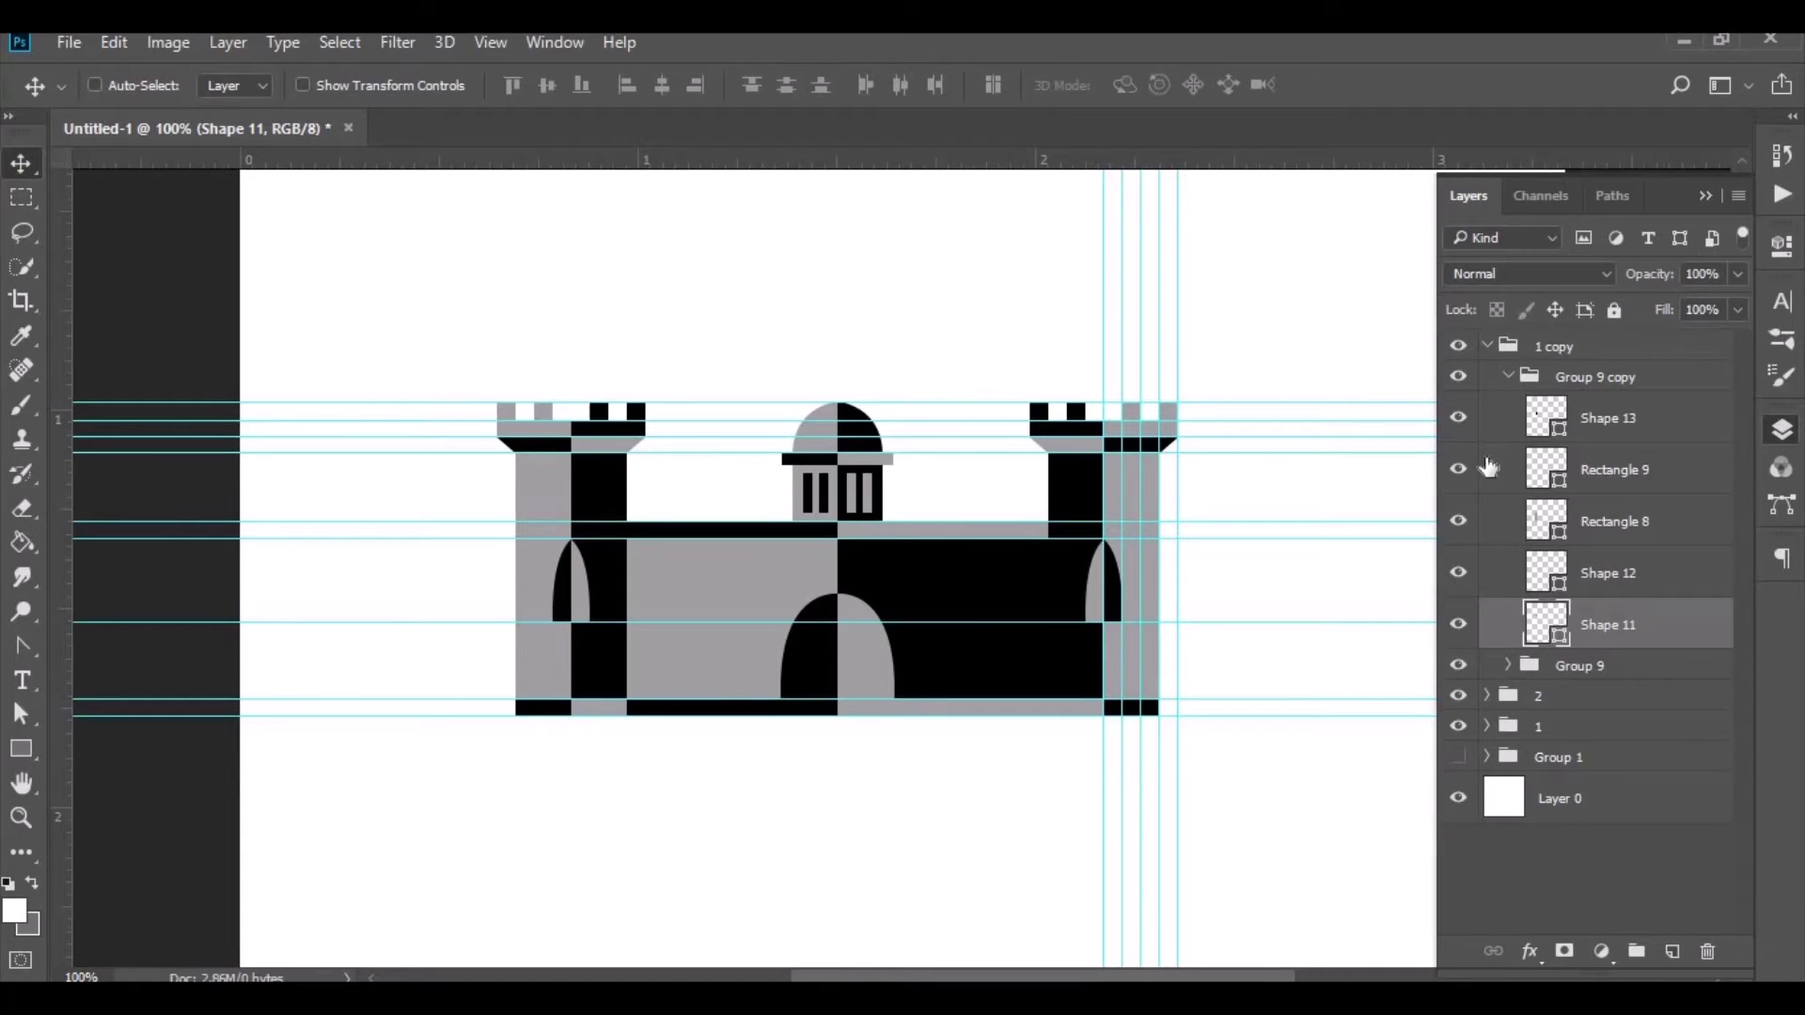
{"action": "left_click", "coordinate": [1486, 346]}
{"action": "left_click_drag", "start_coordinate": [1177, 228], "coordinate": [1183, 122]}
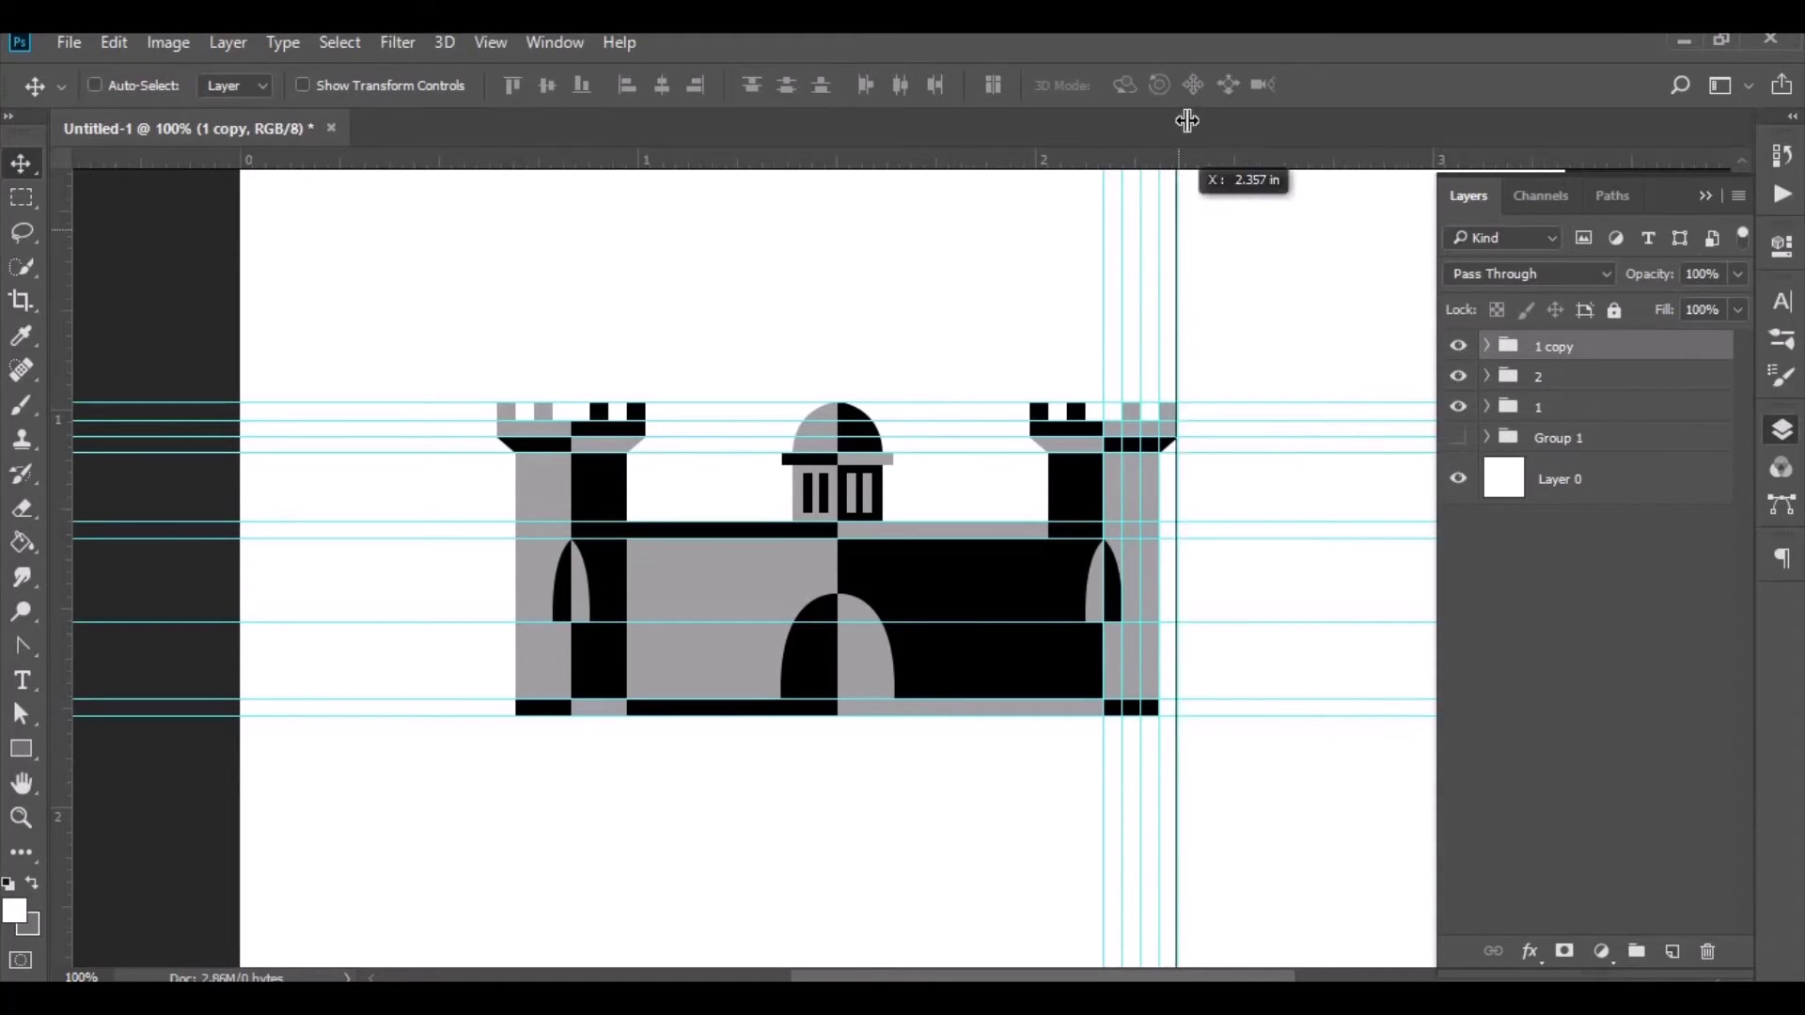
{"action": "mouse_move", "coordinate": [1159, 205]}
{"action": "left_mouse_down"}
{"action": "mouse_move", "coordinate": [1135, 205]}
{"action": "mouse_move", "coordinate": [1151, 155]}
{"action": "mouse_move", "coordinate": [1114, 132]}
{"action": "left_mouse_up"}
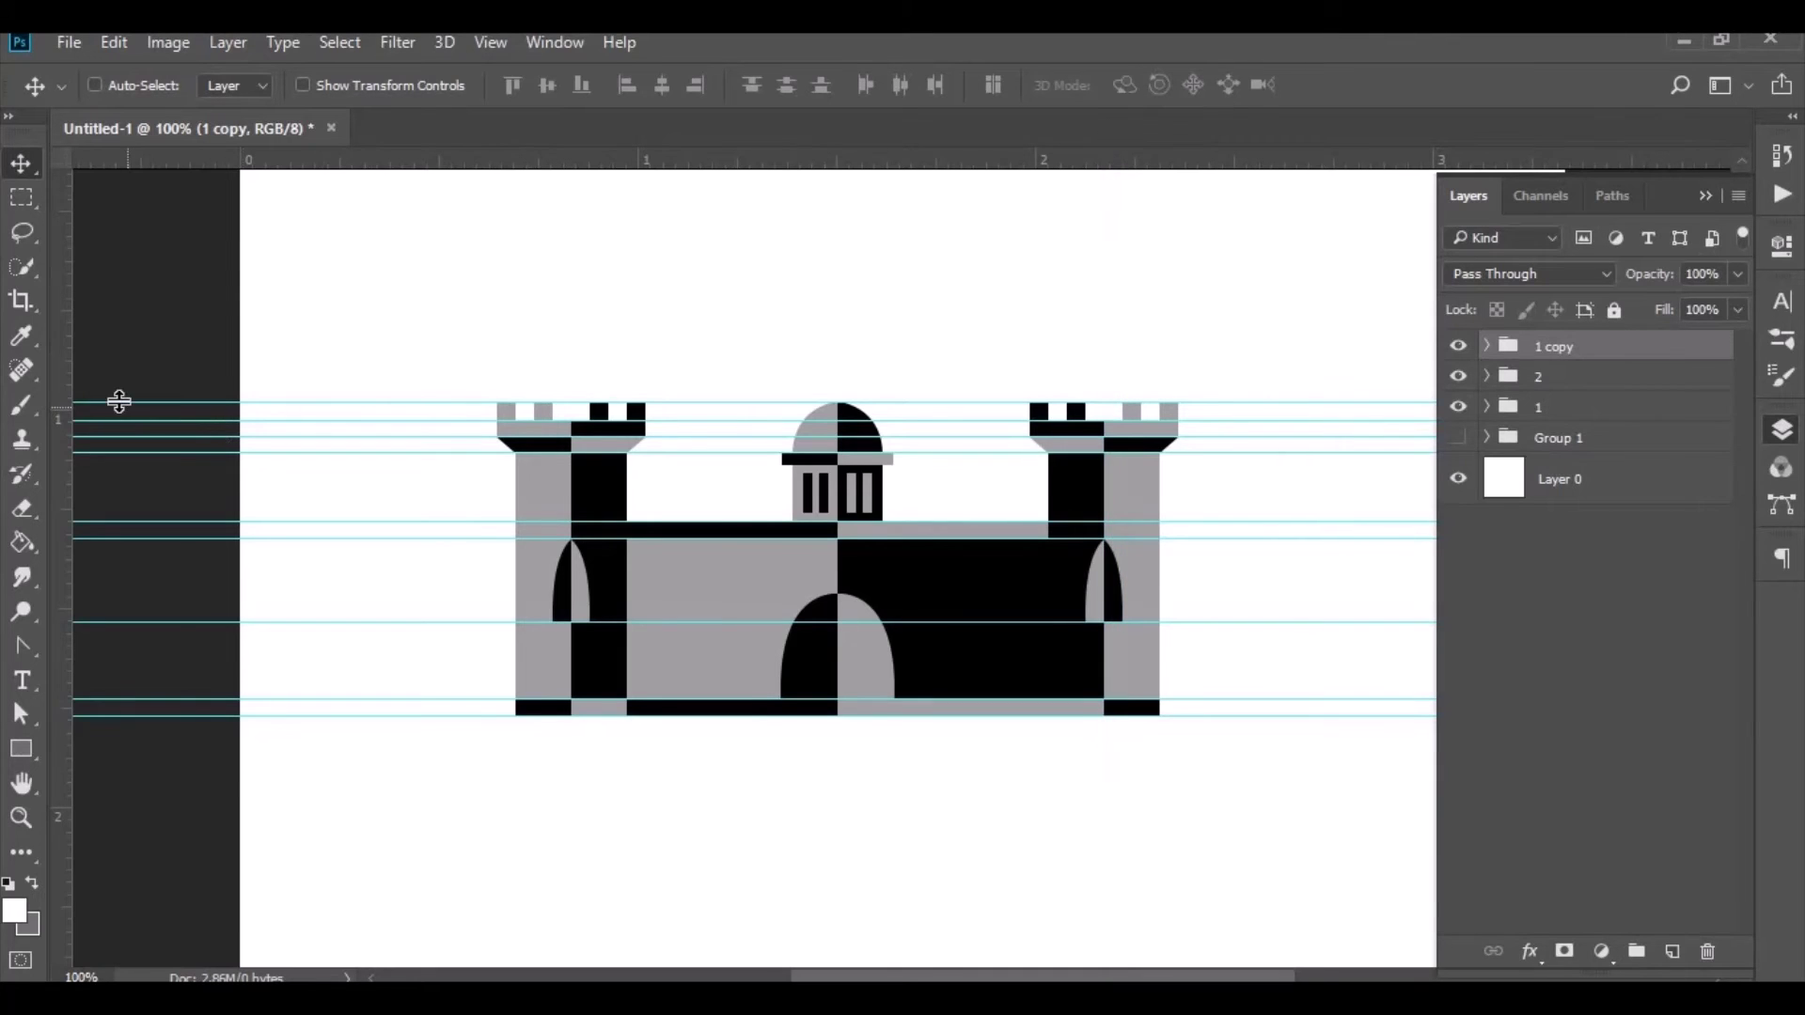
{"action": "mouse_move", "coordinate": [101, 400]}
{"action": "left_mouse_down"}
{"action": "mouse_move", "coordinate": [49, 376]}
{"action": "mouse_move", "coordinate": [62, 413]}
{"action": "left_mouse_up"}
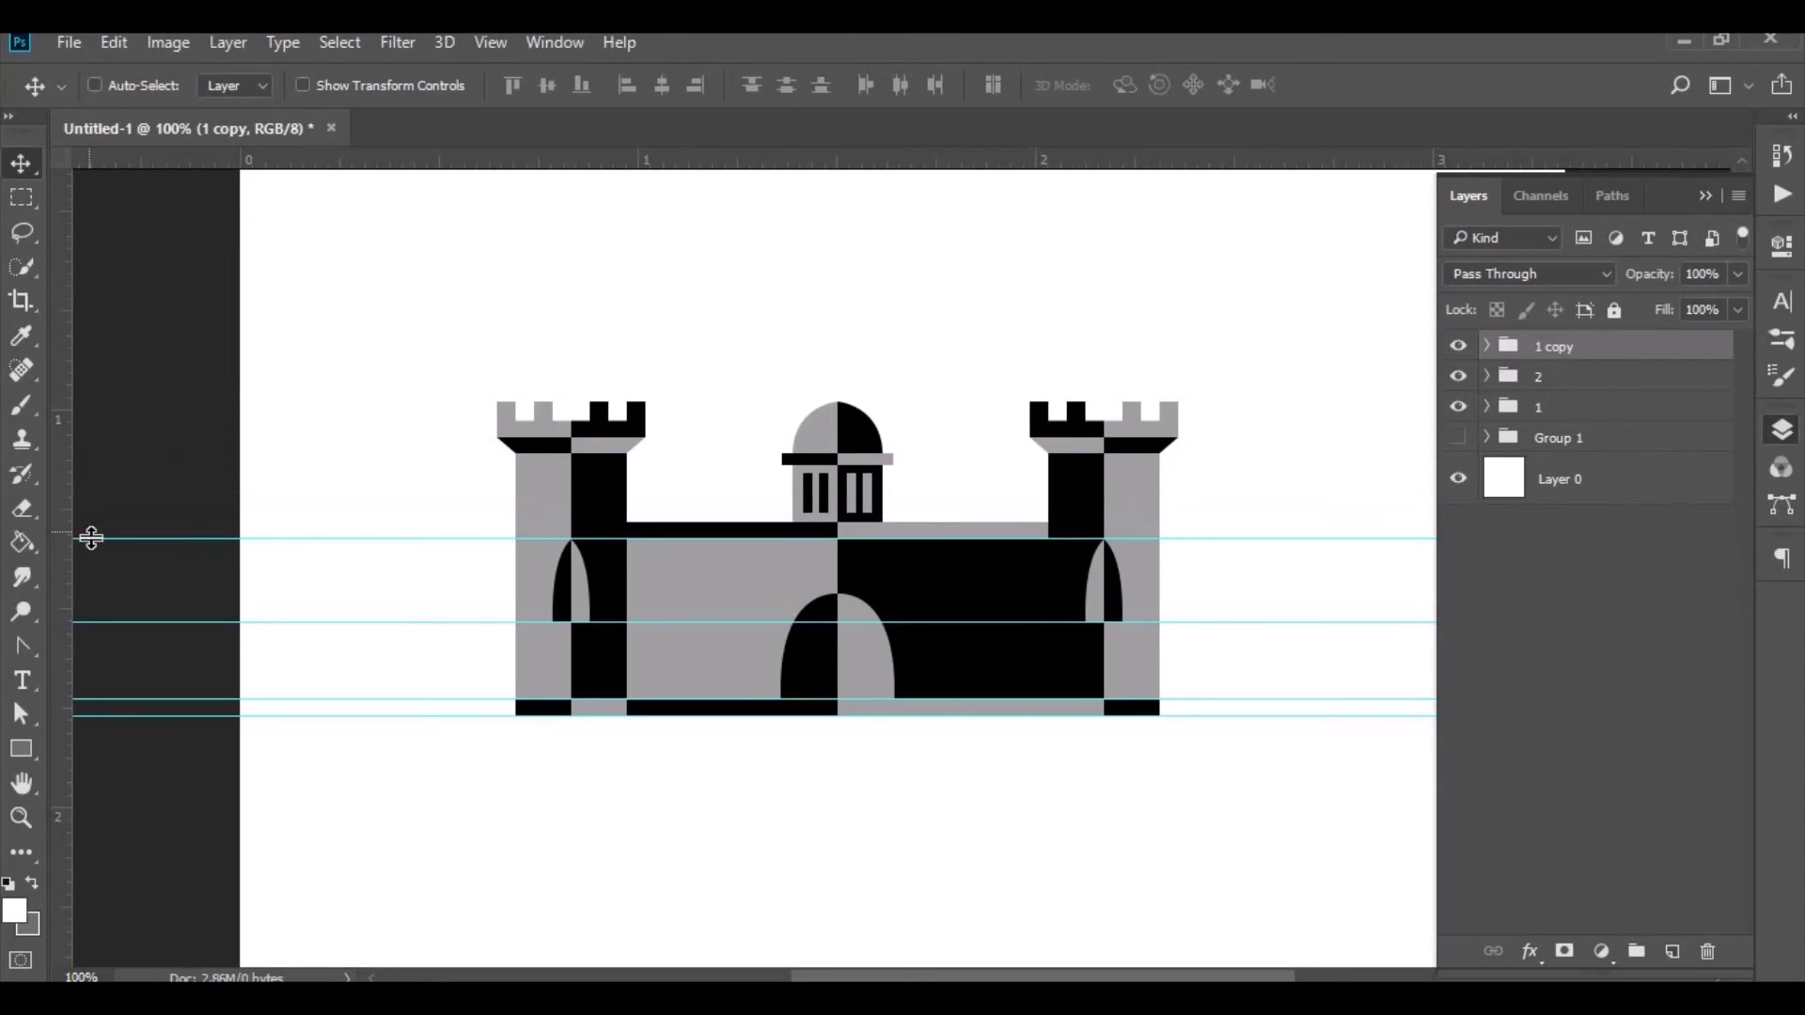
Step: Delete all the horizontal guides, including those through the castle's middle and base
{"action": "left_click_drag", "start_coordinate": [76, 522], "coordinate": [58, 514]}
{"action": "left_click_drag", "start_coordinate": [81, 539], "coordinate": [58, 532]}
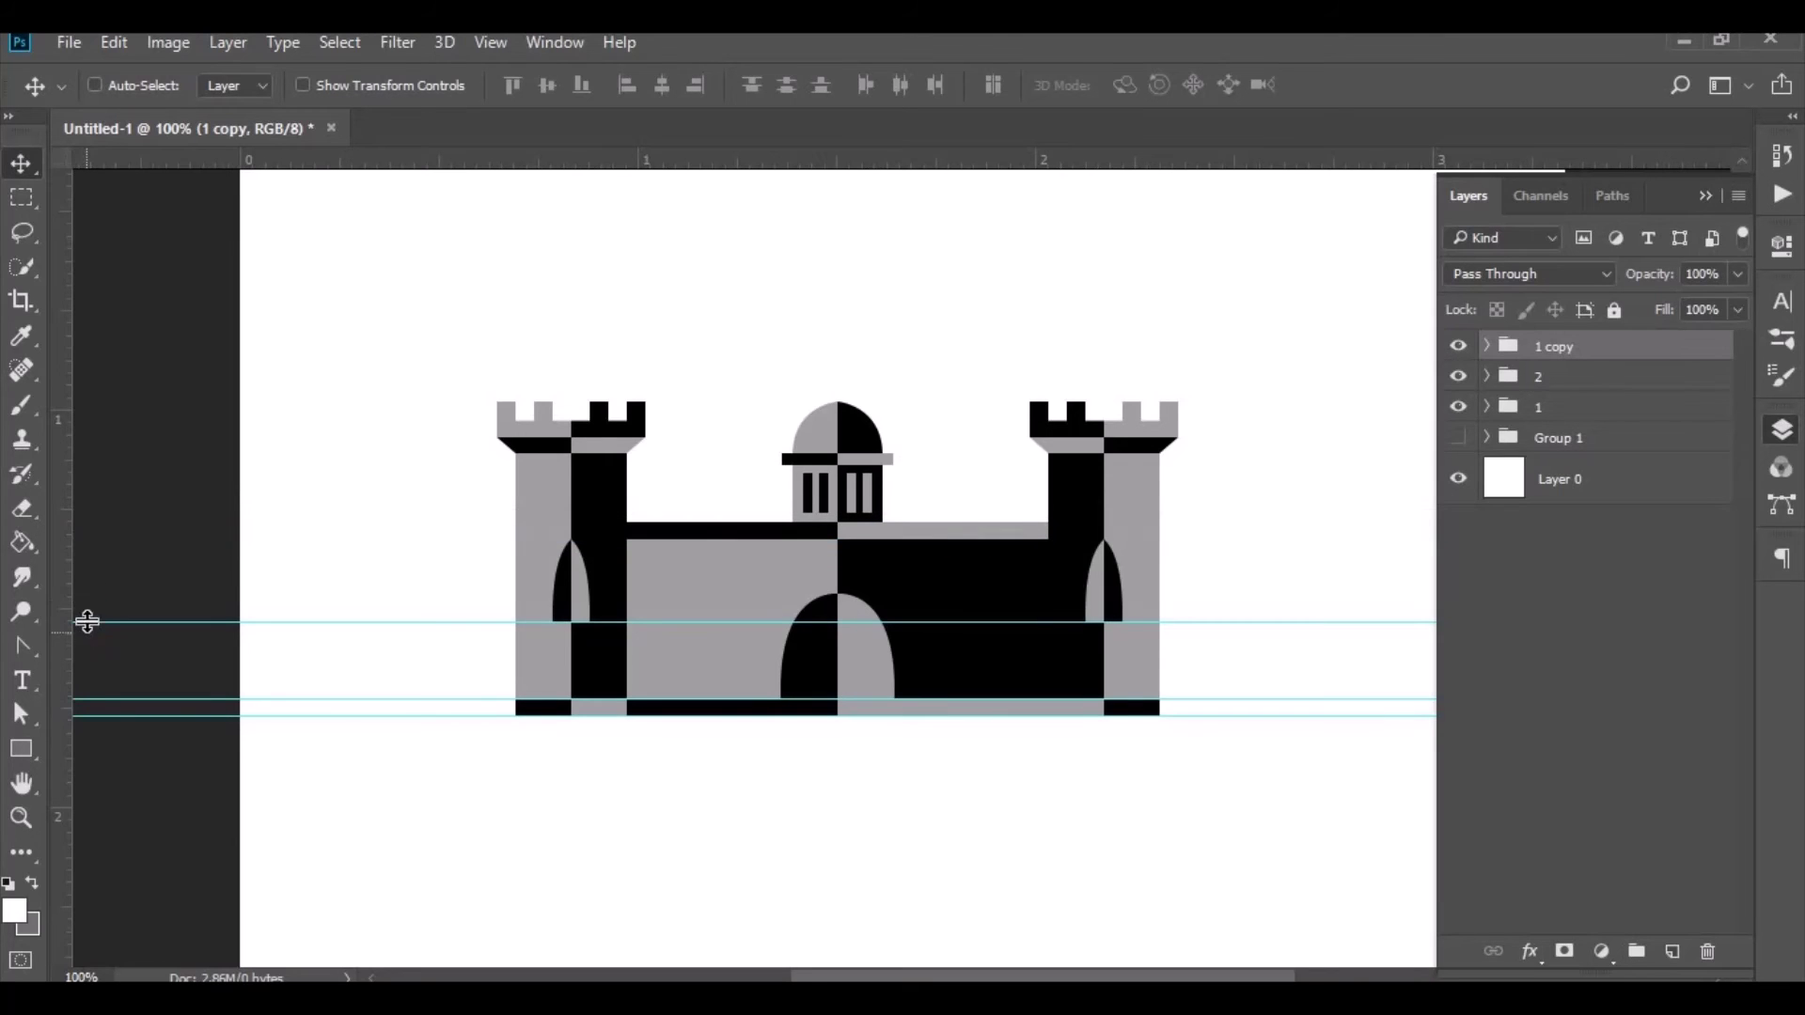
{"action": "left_click_drag", "start_coordinate": [86, 626], "coordinate": [59, 598]}
{"action": "mouse_move", "coordinate": [93, 700]}
{"action": "left_mouse_down"}
{"action": "mouse_move", "coordinate": [83, 657]}
{"action": "mouse_move", "coordinate": [58, 654]}
{"action": "left_mouse_up"}
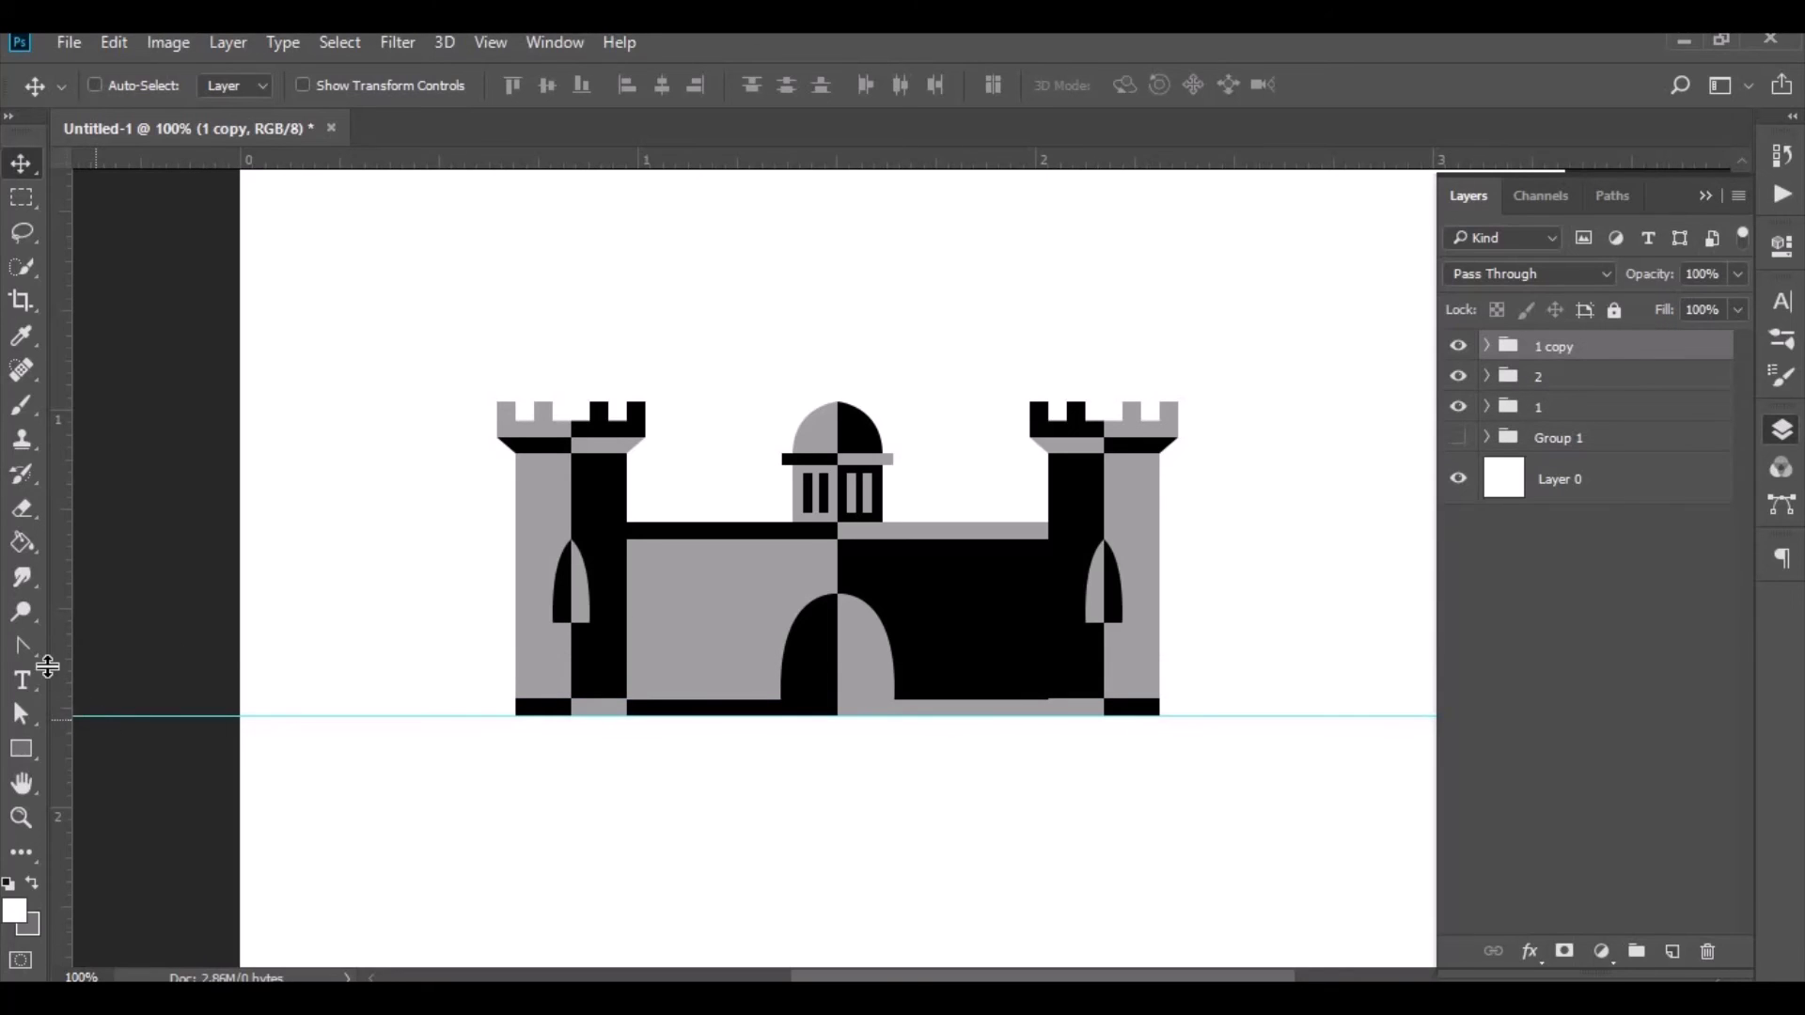
{"action": "left_click_drag", "start_coordinate": [92, 717], "coordinate": [59, 658]}
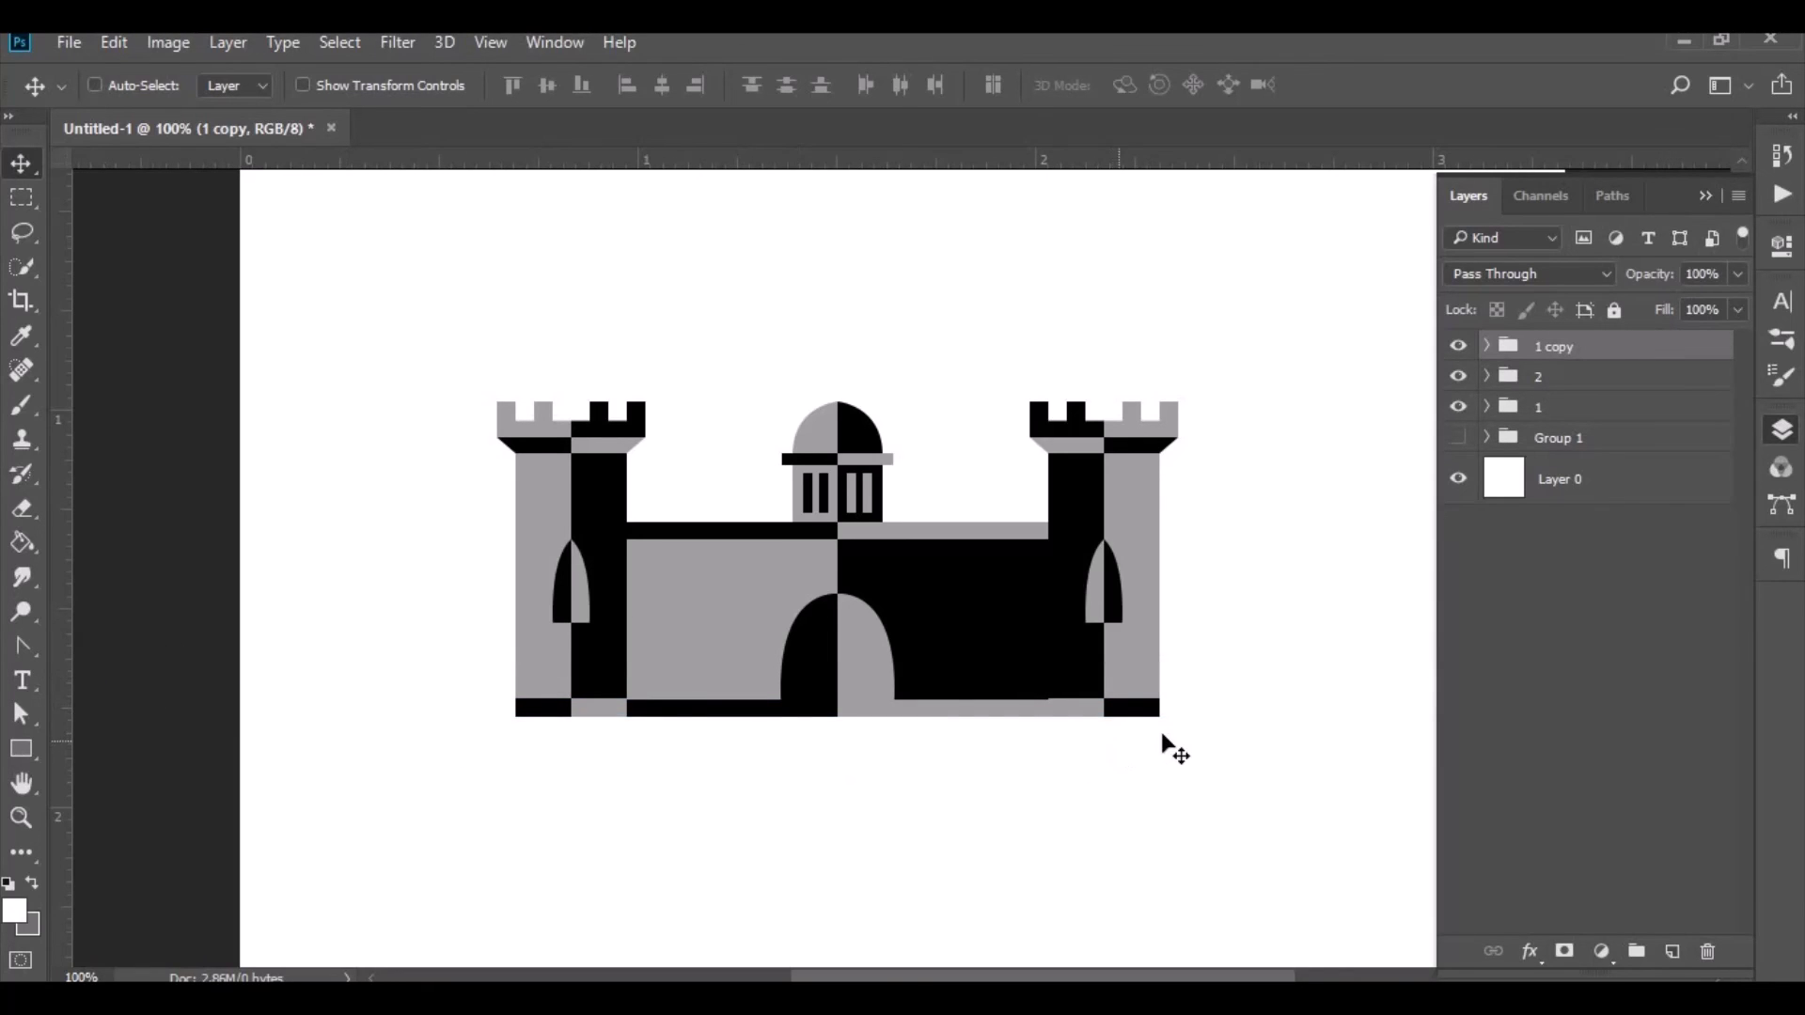
{"action": "scroll", "coordinate": [1163, 742], "scroll_direction": "up", "scroll_amount": 1}
{"action": "scroll", "coordinate": [1168, 733], "scroll_direction": "down", "scroll_amount": 1}
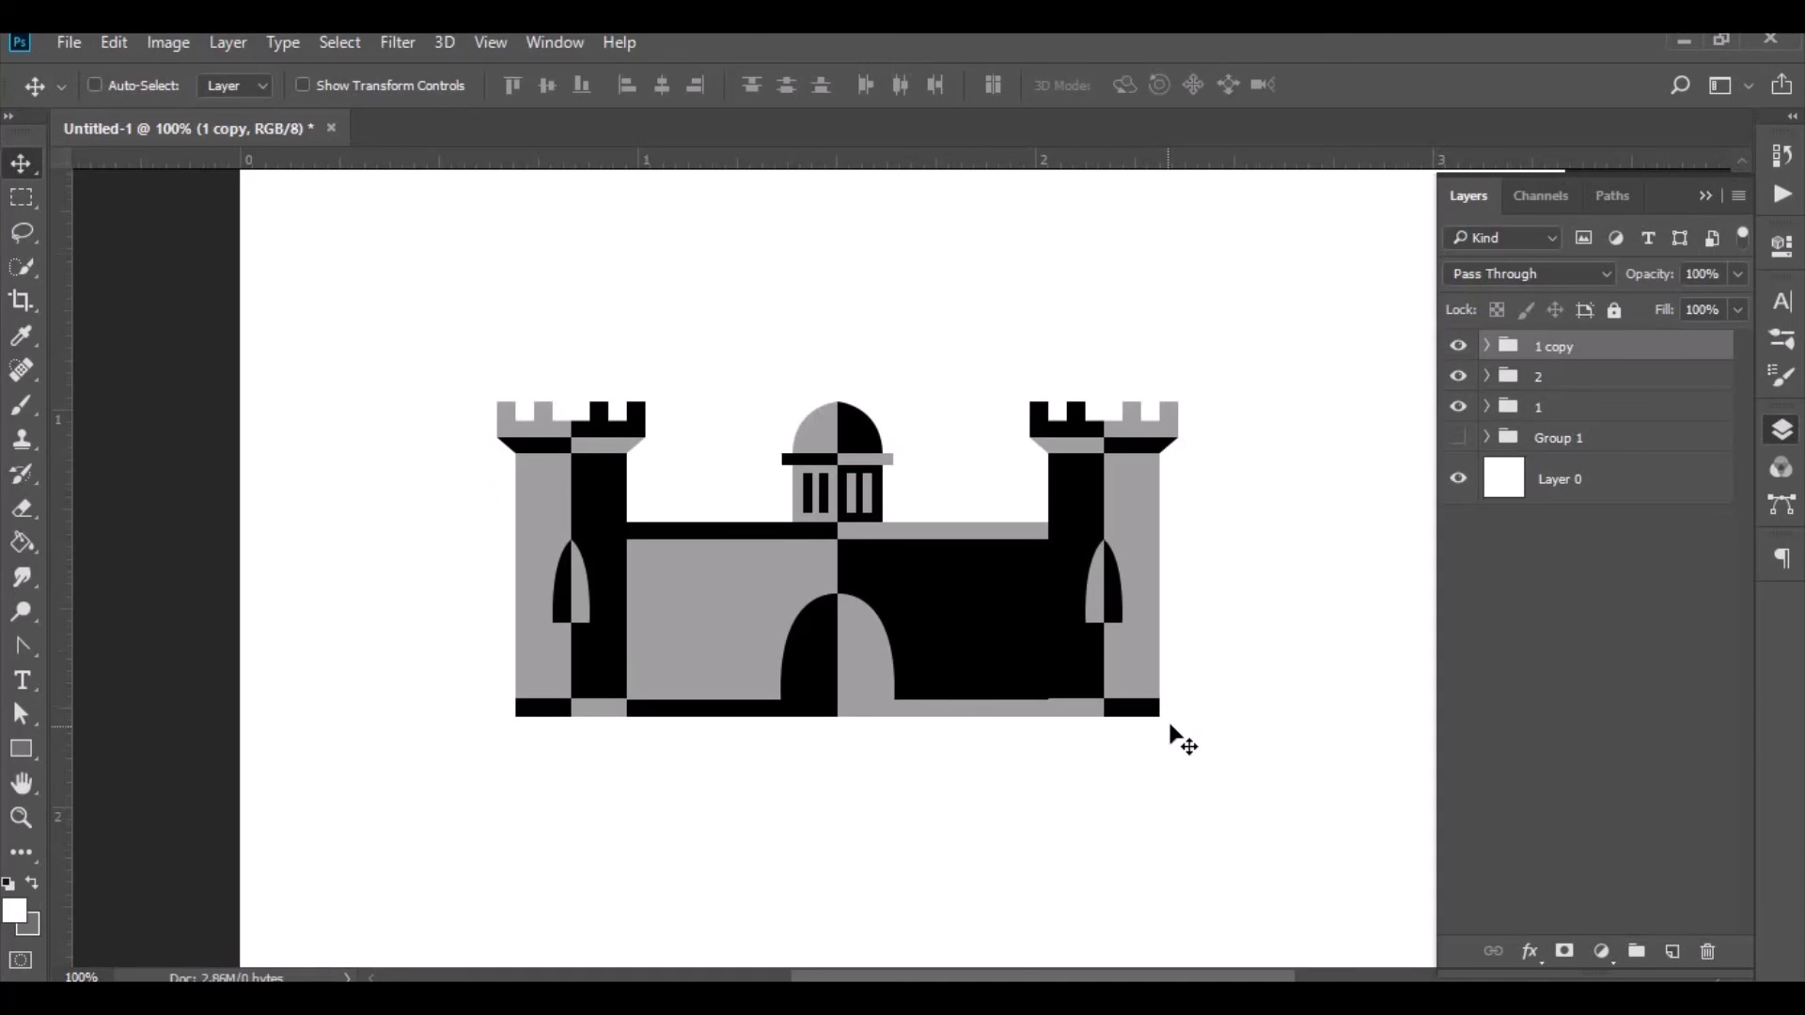